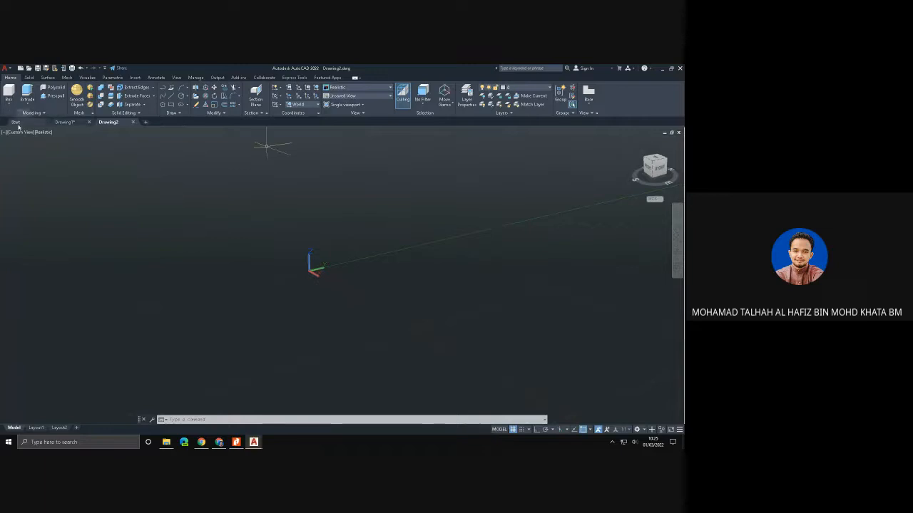
- Set the viewport to the SW Isometric view with the Shaded visual style
{"action": "left_click", "coordinate": [20, 132]}
{"action": "left_click", "coordinate": [40, 198]}
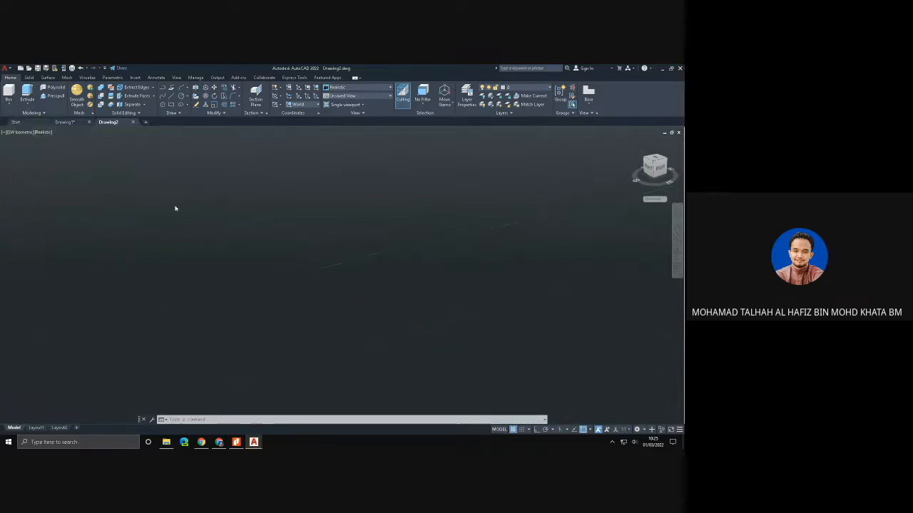
{"action": "left_click", "coordinate": [22, 133]}
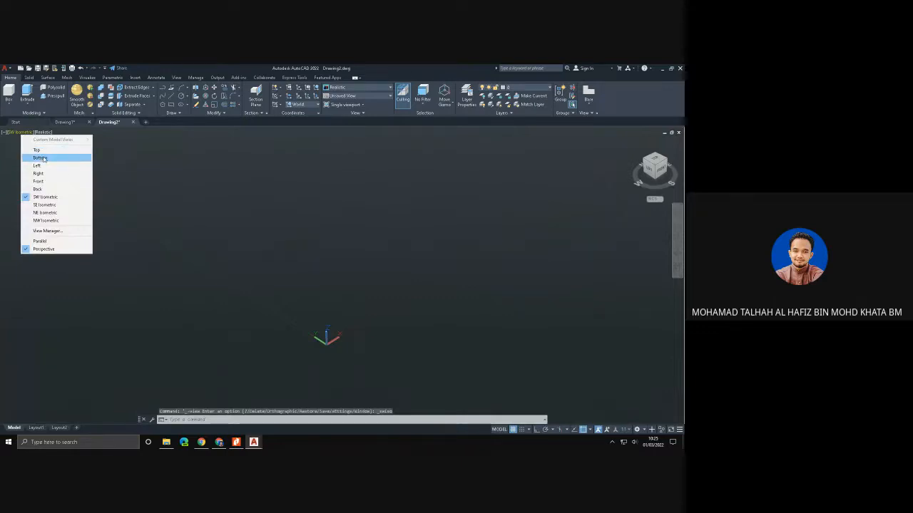
{"action": "left_click", "coordinate": [63, 199]}
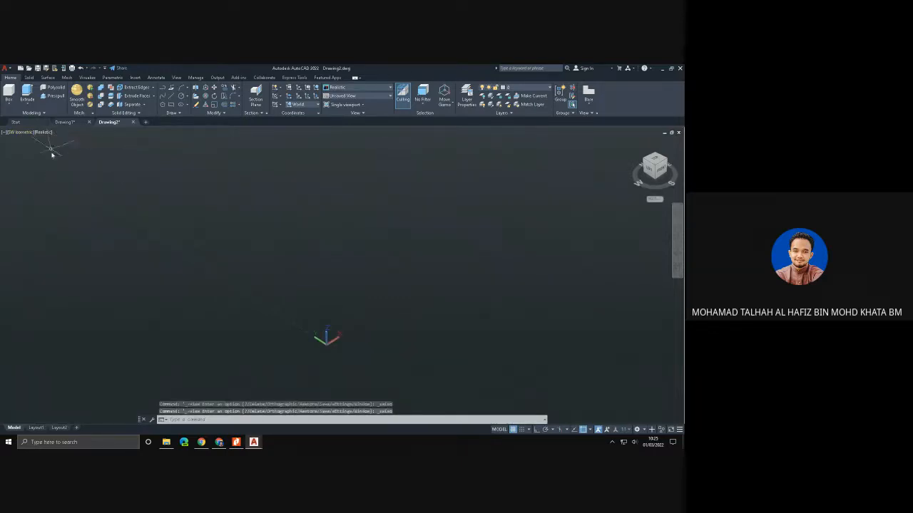
{"action": "left_click", "coordinate": [43, 133]}
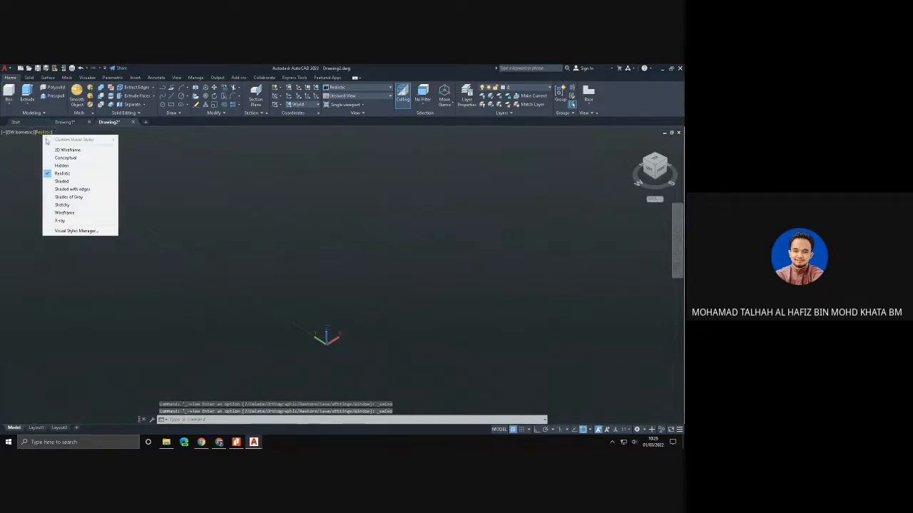
{"action": "left_click", "coordinate": [77, 182]}
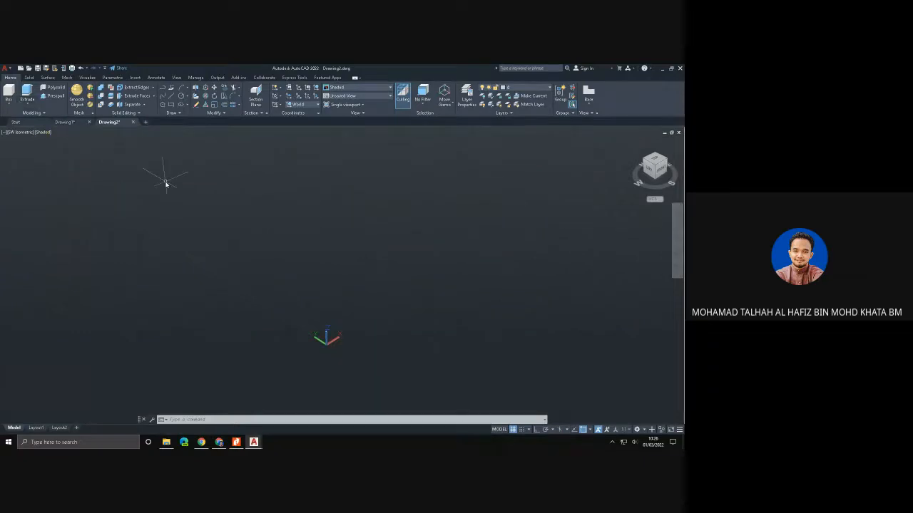
- Draw a closed, zigzag seven-cornered wall with Polysolid, closing it back to its start point
{"action": "left_click", "coordinate": [56, 87]}
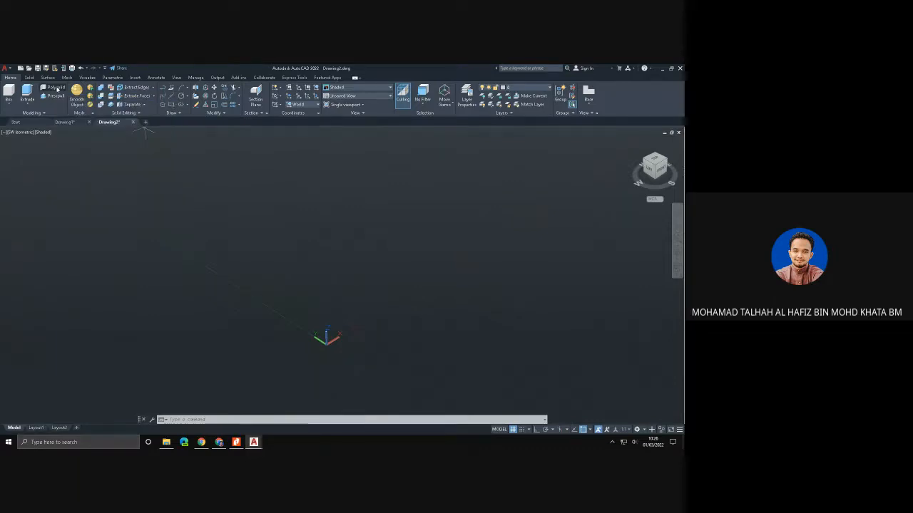
{"action": "left_click", "coordinate": [284, 285]}
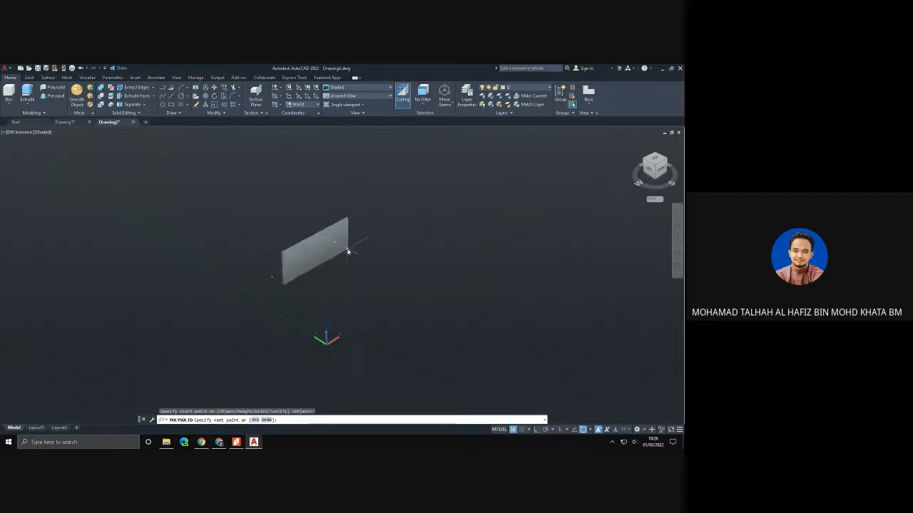
{"action": "left_click", "coordinate": [348, 251]}
{"action": "left_click", "coordinate": [421, 298]}
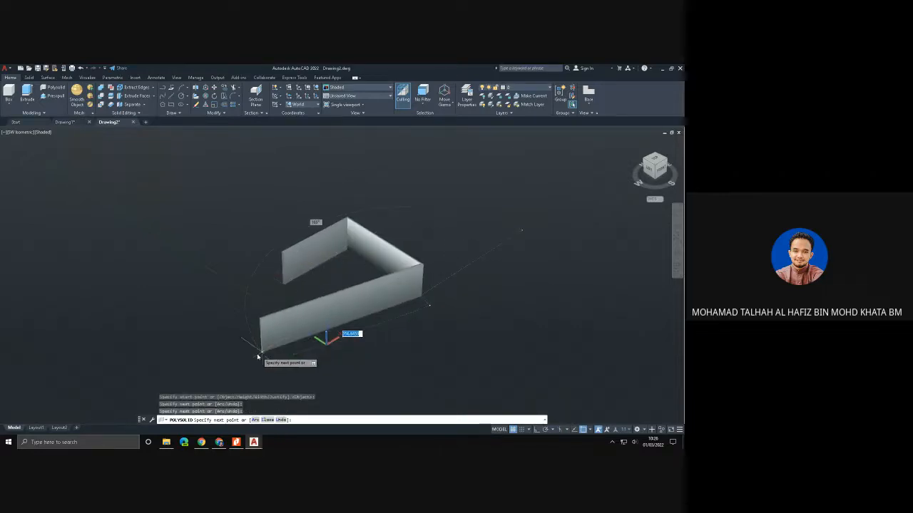
{"action": "left_click", "coordinate": [236, 358]}
{"action": "left_click", "coordinate": [133, 271]}
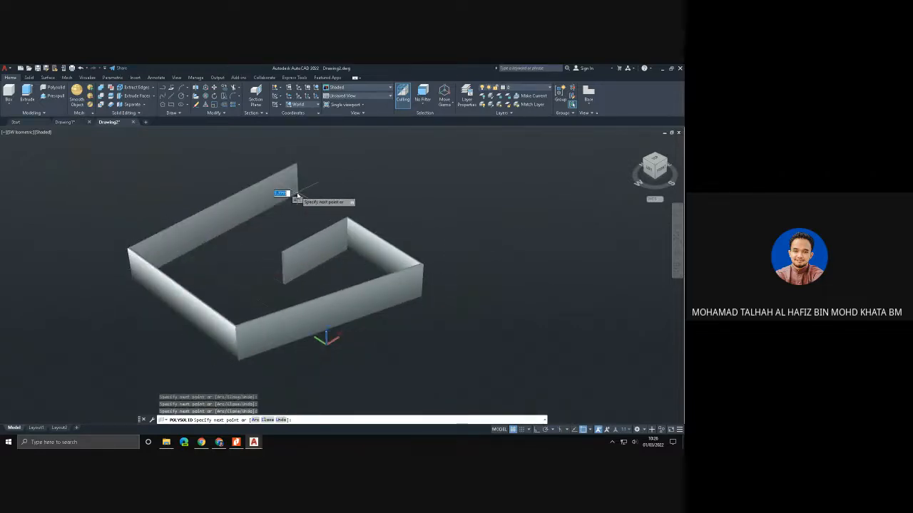
{"action": "left_click", "coordinate": [296, 190]}
{"action": "left_click", "coordinate": [218, 265]}
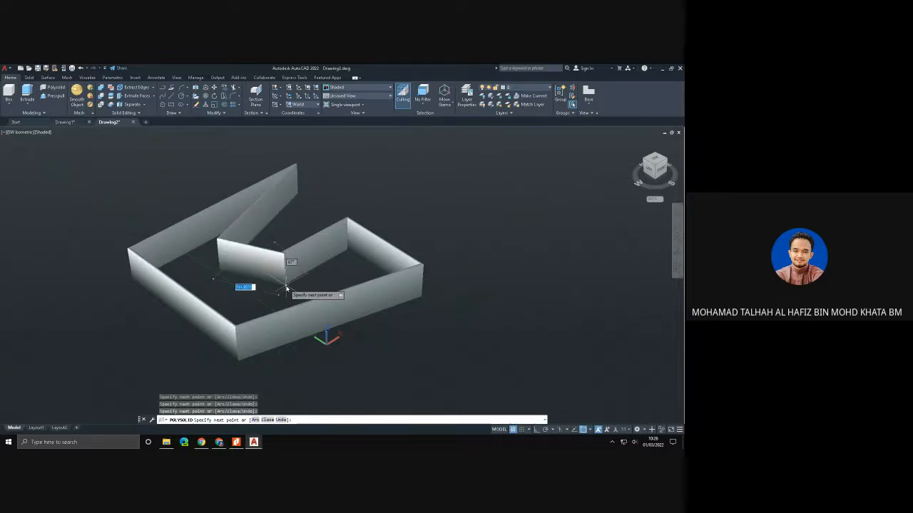
{"action": "left_click", "coordinate": [286, 288]}
{"action": "type", "text": "c"}
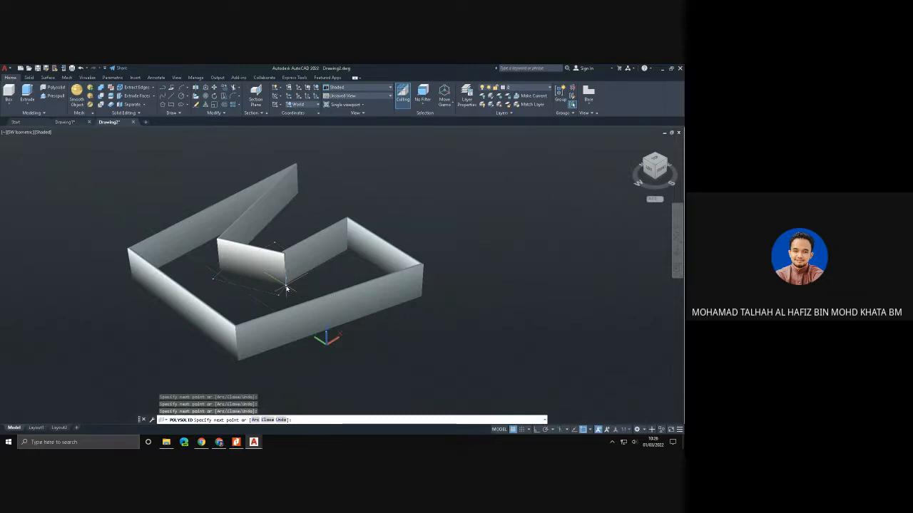
{"action": "key", "text": "Return"}
- Delete the closed polysolid wall from the drawing
{"action": "scroll", "coordinate": [344, 247], "scroll_direction": "down", "scroll_amount": 1}
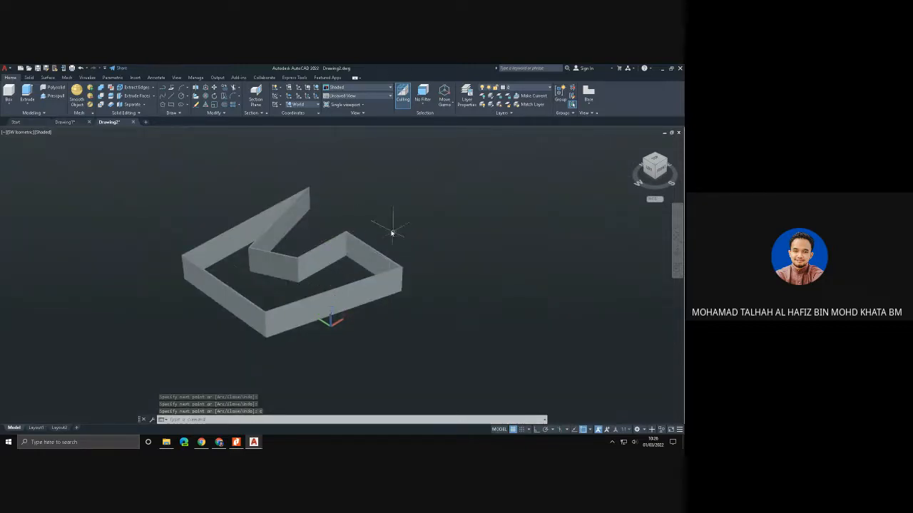
{"action": "left_click", "coordinate": [370, 292]}
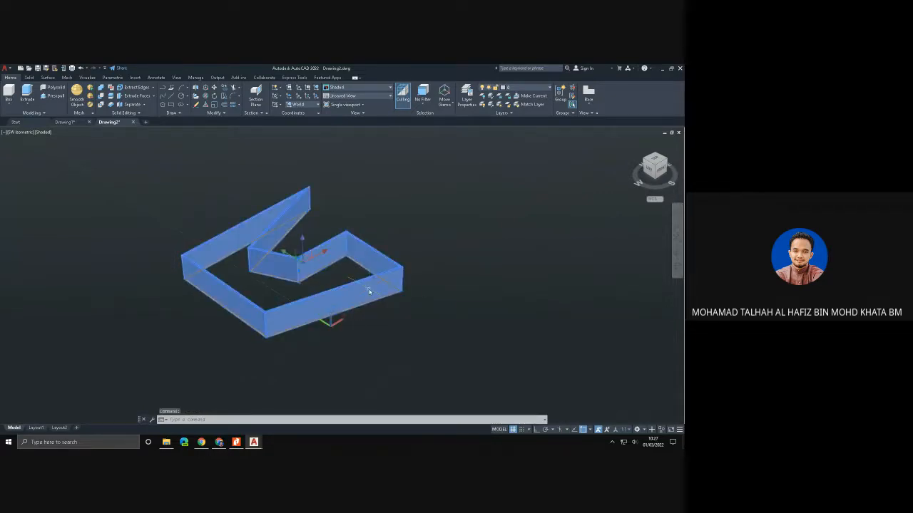
{"action": "key", "text": "Delete"}
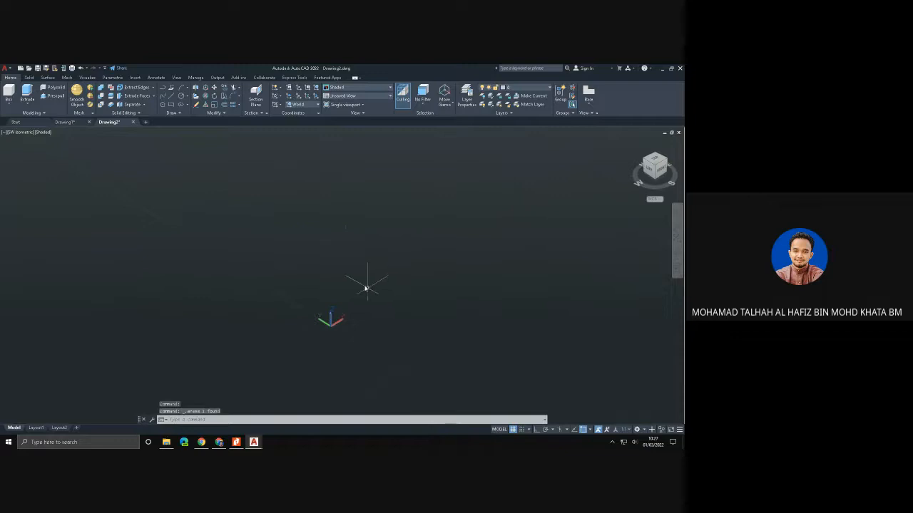
{"action": "left_click", "coordinate": [53, 88]}
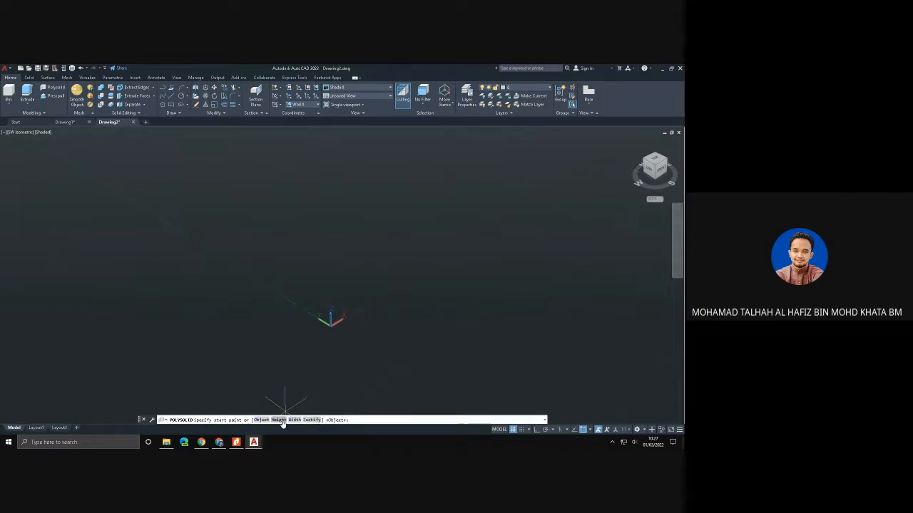
{"action": "left_click", "coordinate": [283, 265]}
{"action": "key", "text": "Escape"}
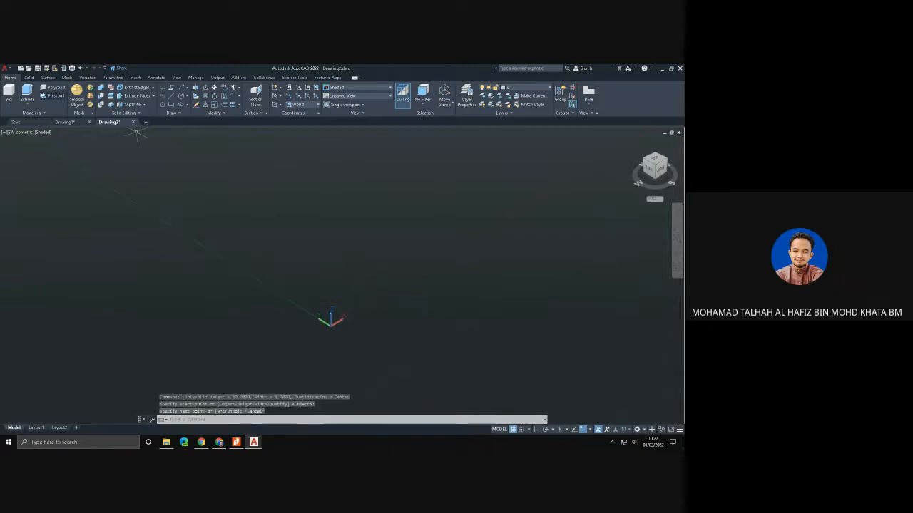
- Start a new polysolid and set its height to 100 and its width to 6
{"action": "left_click", "coordinate": [54, 88]}
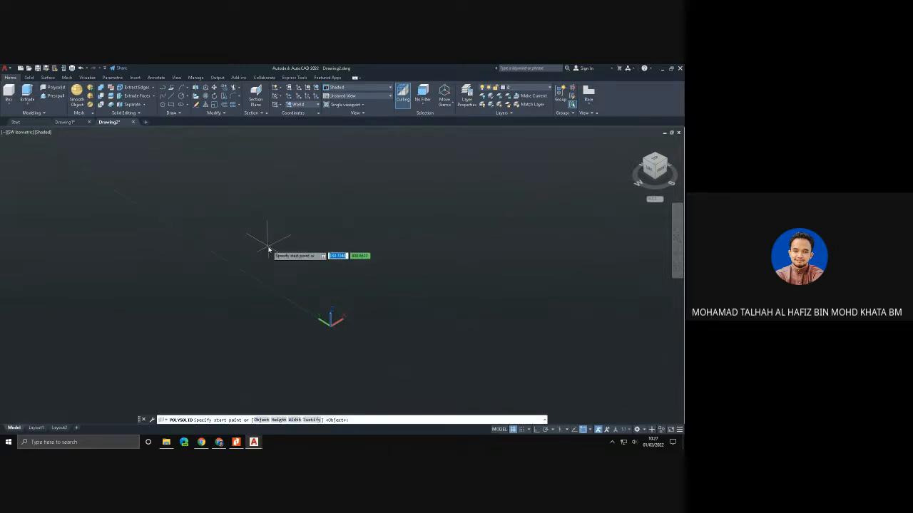
{"action": "type", "text": "h"}
{"action": "key", "text": "Return"}
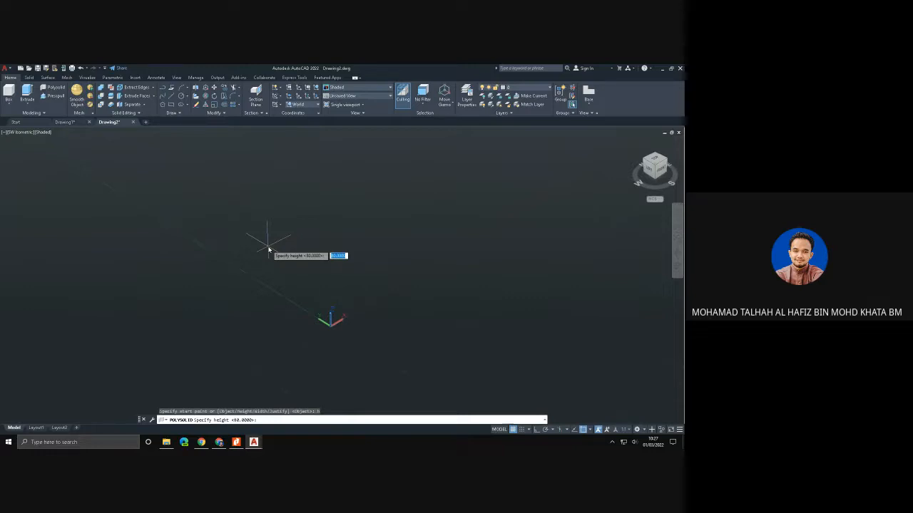
{"action": "type", "text": "100"}
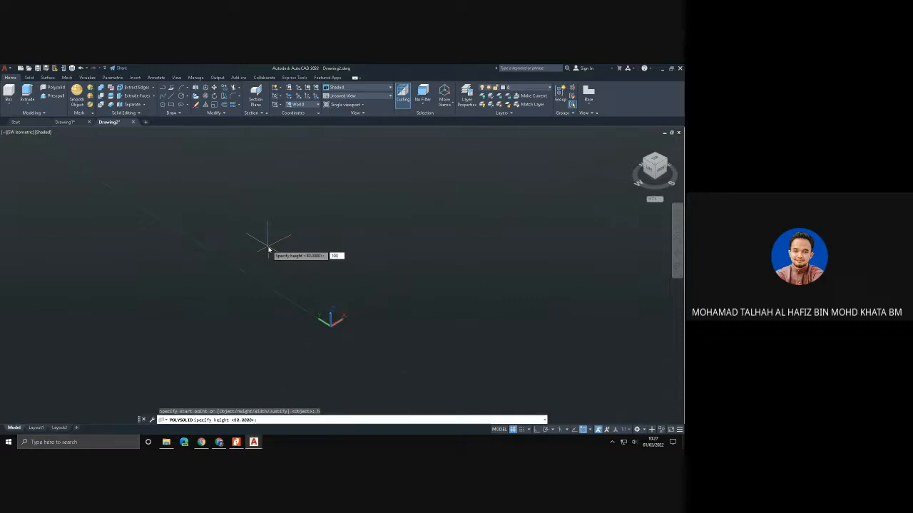
{"action": "key", "text": "Return"}
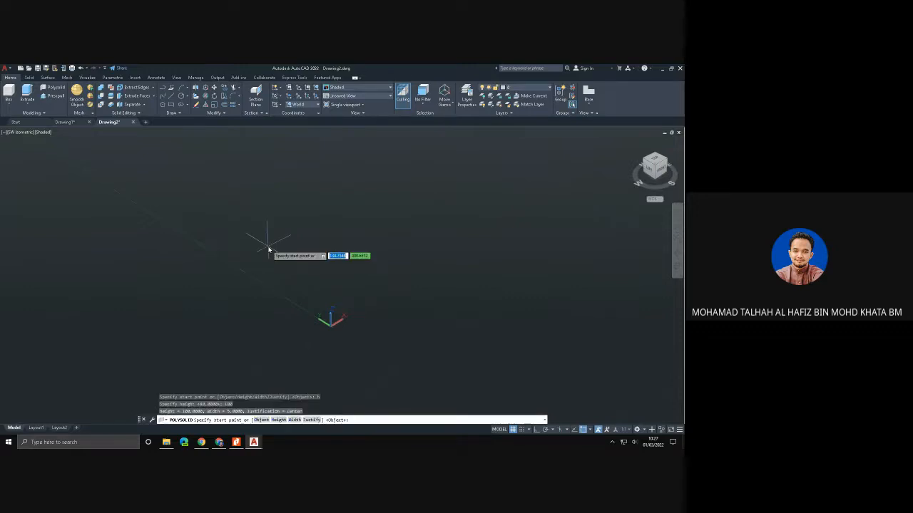
{"action": "type", "text": "w"}
{"action": "key", "text": "Return"}
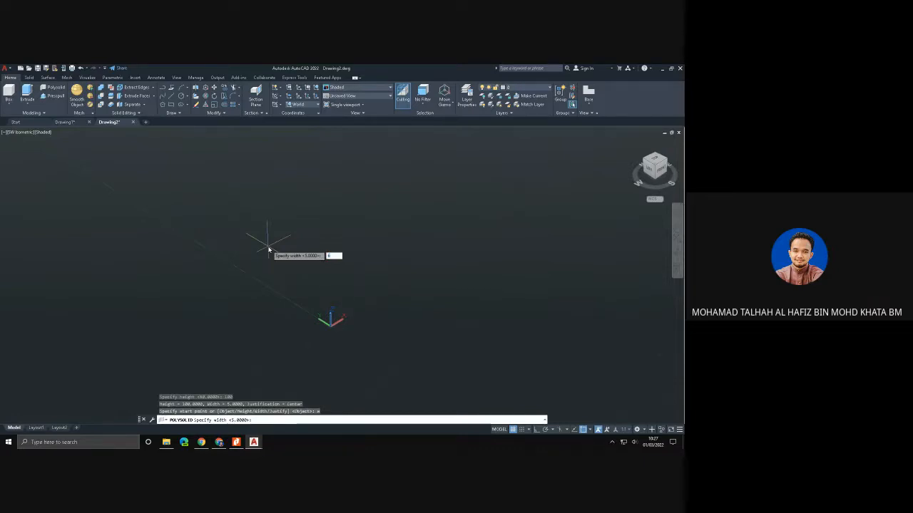
{"action": "key", "text": "Return"}
- Draw an angular polysolid wall through eight corner points around the origin area and close it to its start
{"action": "left_click", "coordinate": [271, 259]}
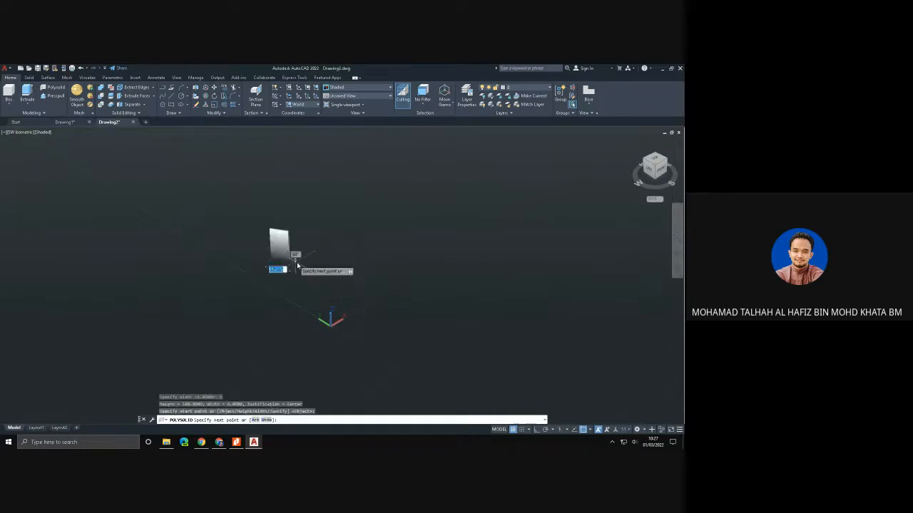
{"action": "left_click", "coordinate": [347, 291]}
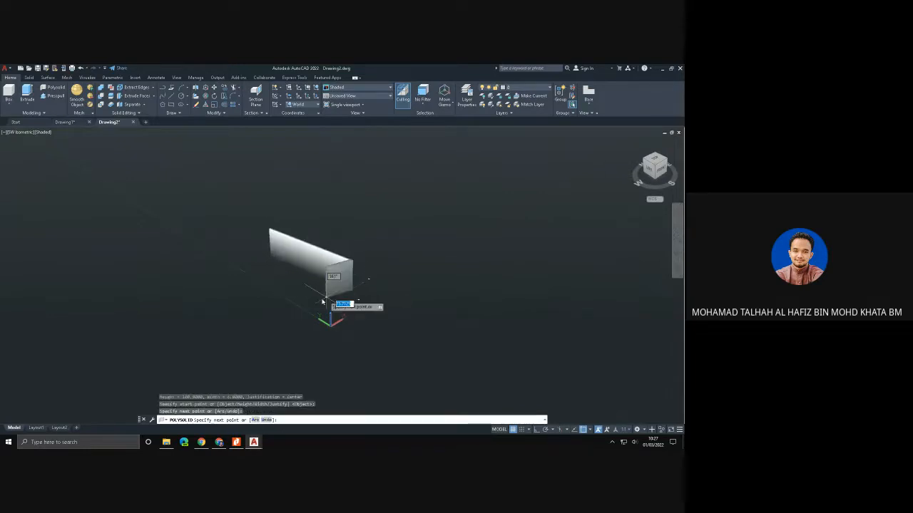
{"action": "left_click", "coordinate": [199, 329]}
{"action": "left_click", "coordinate": [190, 233]}
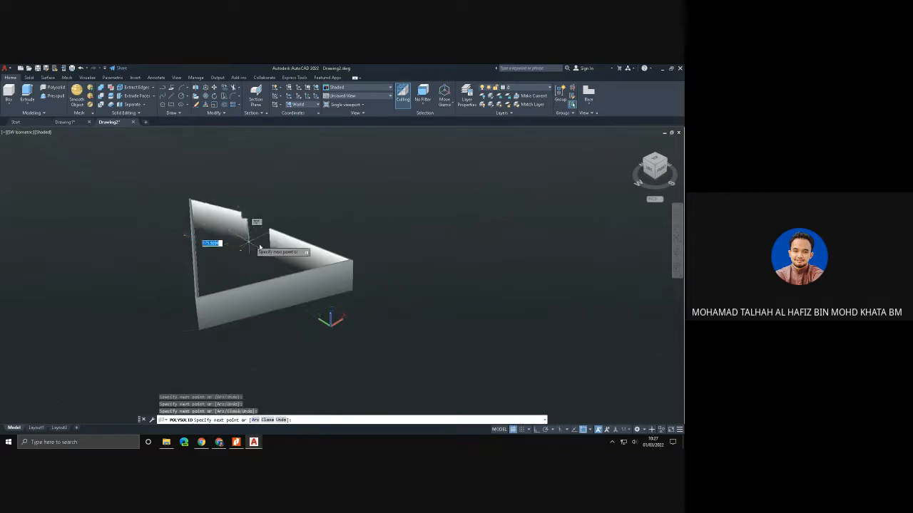
{"action": "left_click", "coordinate": [347, 188]}
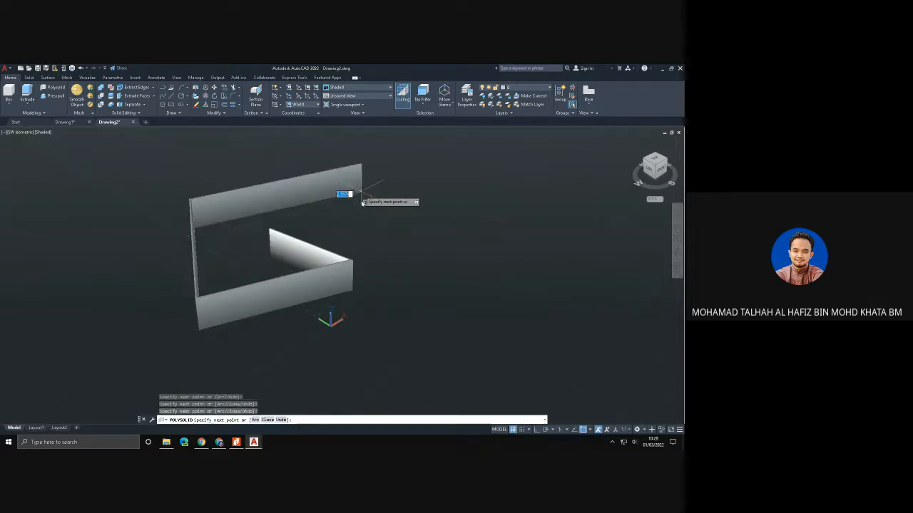
{"action": "left_click", "coordinate": [264, 273]}
{"action": "left_click", "coordinate": [393, 246]}
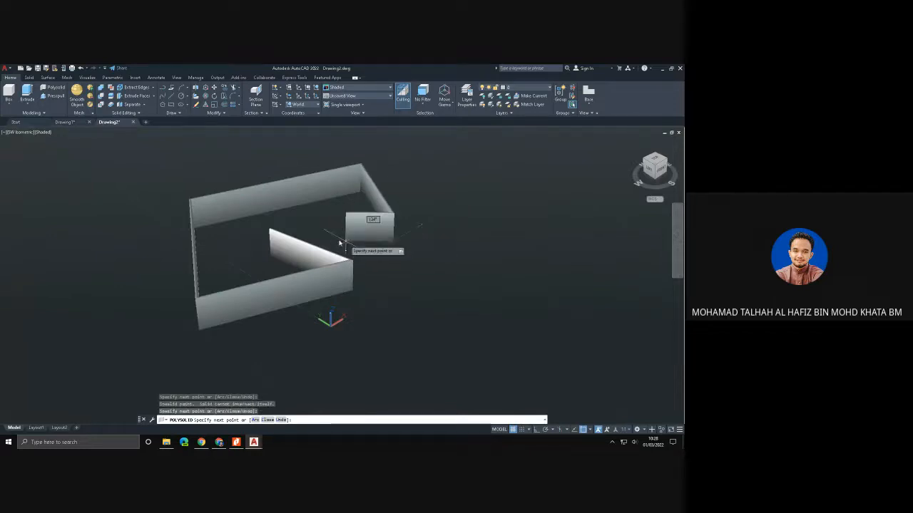
{"action": "left_click", "coordinate": [272, 261]}
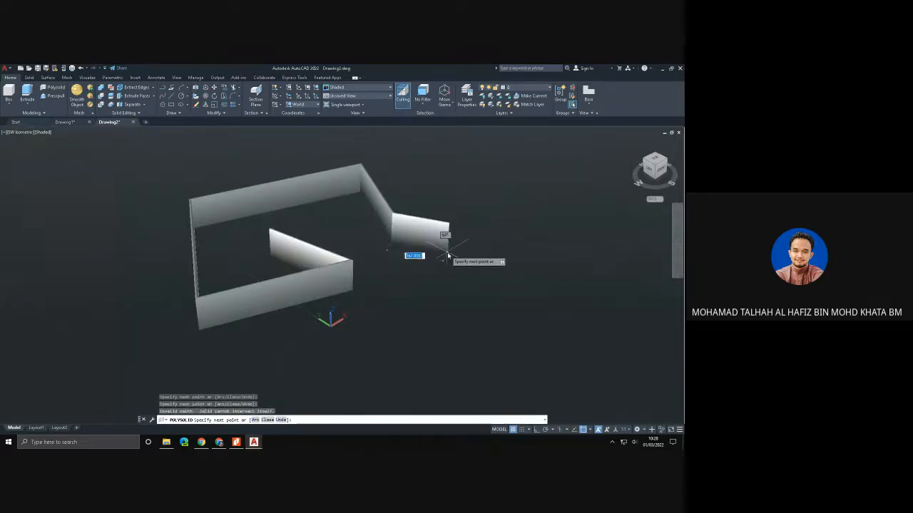
{"action": "left_click", "coordinate": [429, 278]}
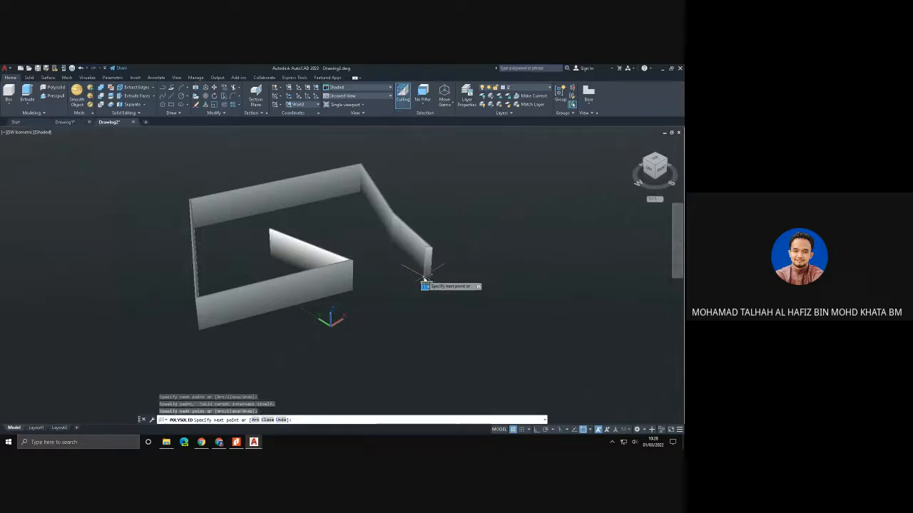
{"action": "left_click", "coordinate": [329, 228]}
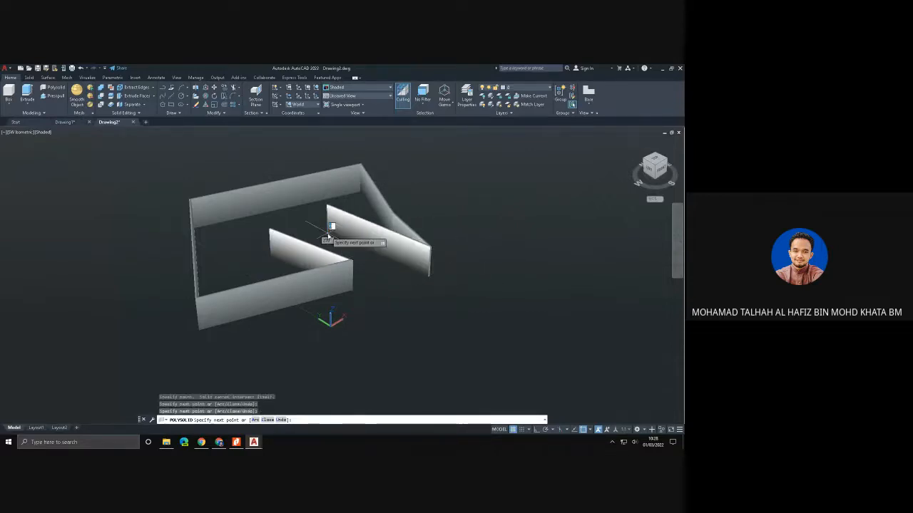
{"action": "type", "text": "c"}
{"action": "key", "text": "Return"}
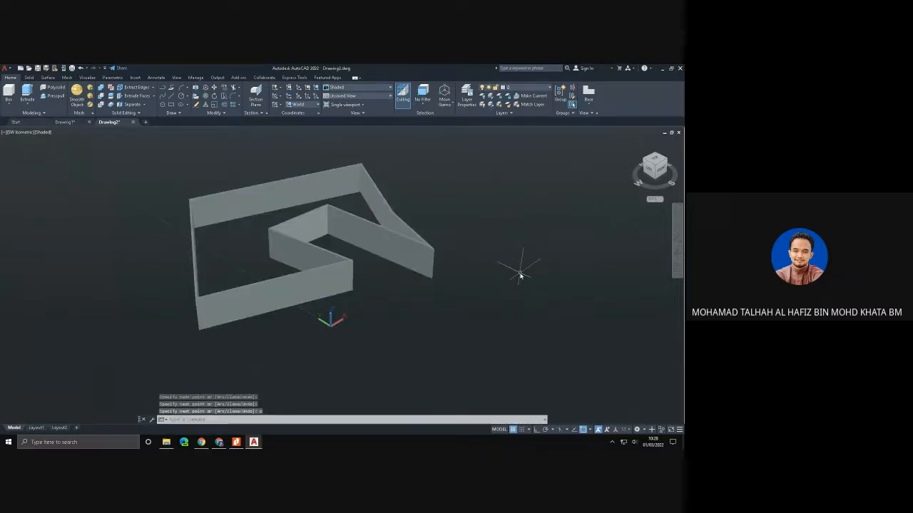
- Orbit around the finished wall and restore the SW Isometric view
{"action": "middle_click_drag", "start_coordinate": [520, 275], "coordinate": [495, 275], "text": "shift"}
{"action": "key", "text": "Escape"}
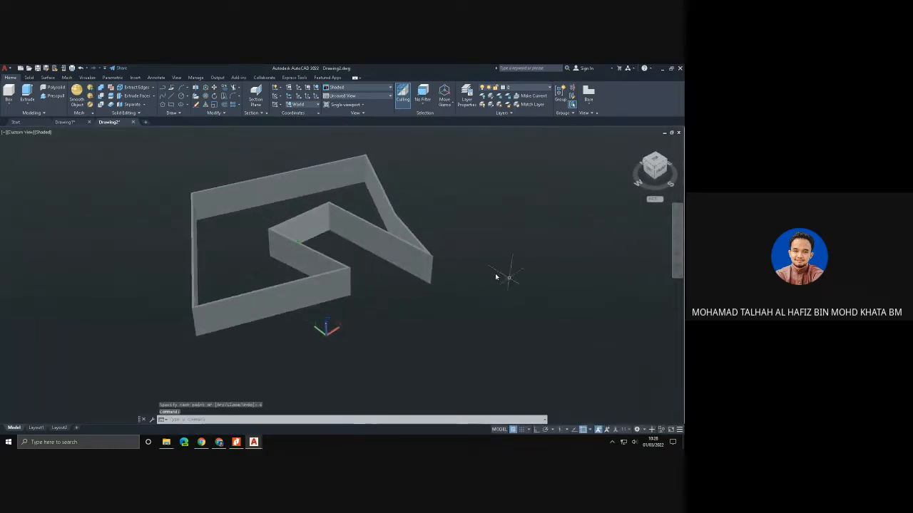
{"action": "left_click", "coordinate": [23, 133]}
{"action": "left_click", "coordinate": [49, 192]}
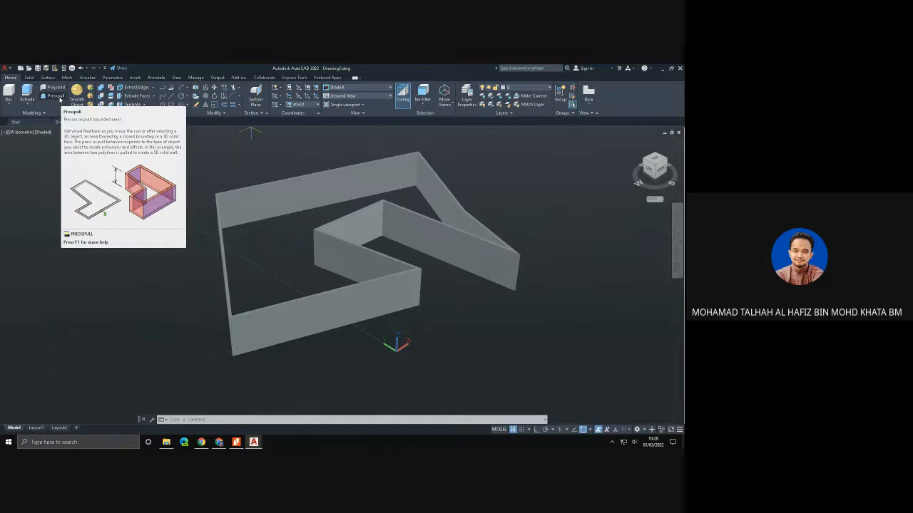
- Presspull the outer face of the wall's front segment outward to form a thick block
{"action": "left_click", "coordinate": [56, 96]}
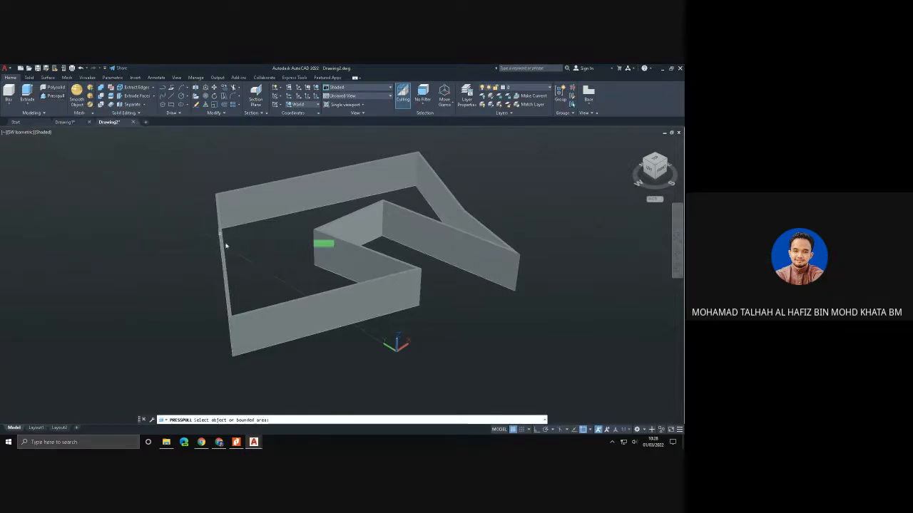
{"action": "left_click", "coordinate": [313, 320]}
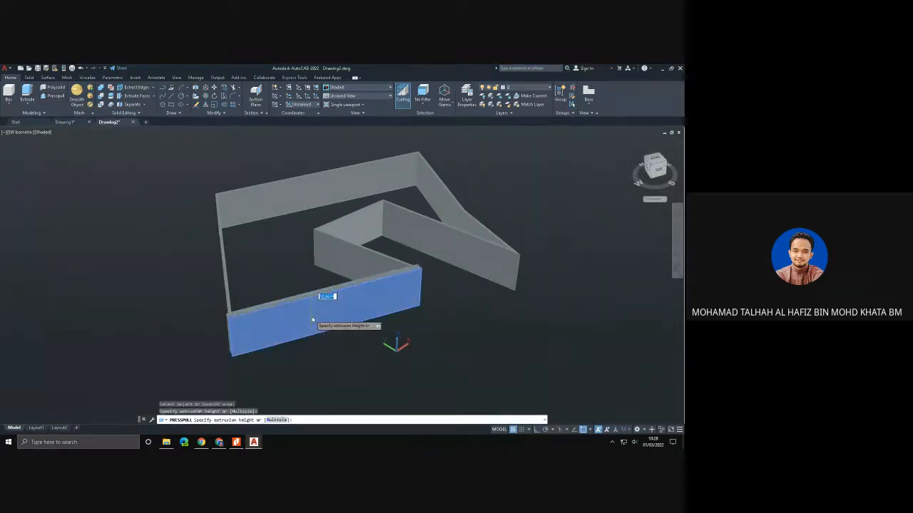
{"action": "left_click", "coordinate": [388, 363]}
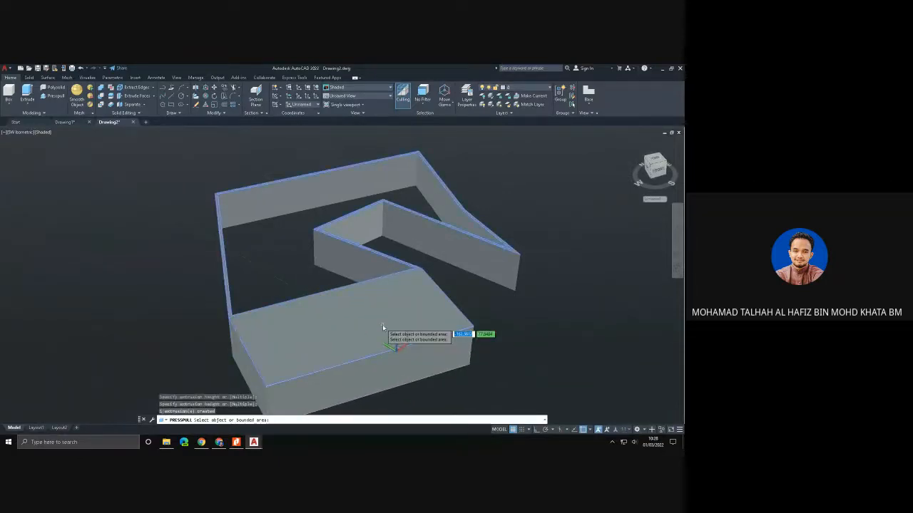
- Presspull the wall segments beside the front block to thicken them, and pull the top face up to make the whole solid taller
{"action": "middle_click_drag", "start_coordinate": [383, 324], "coordinate": [267, 210], "text": "shift"}
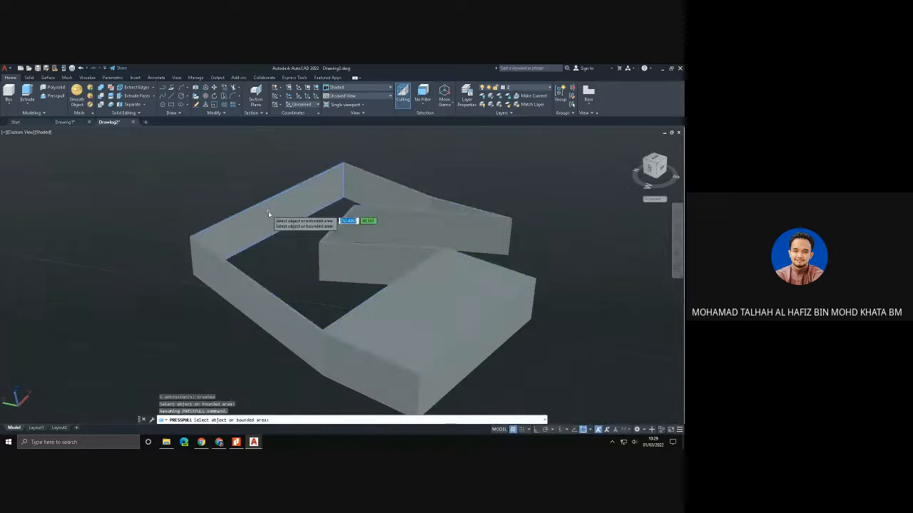
{"action": "left_click", "coordinate": [268, 211]}
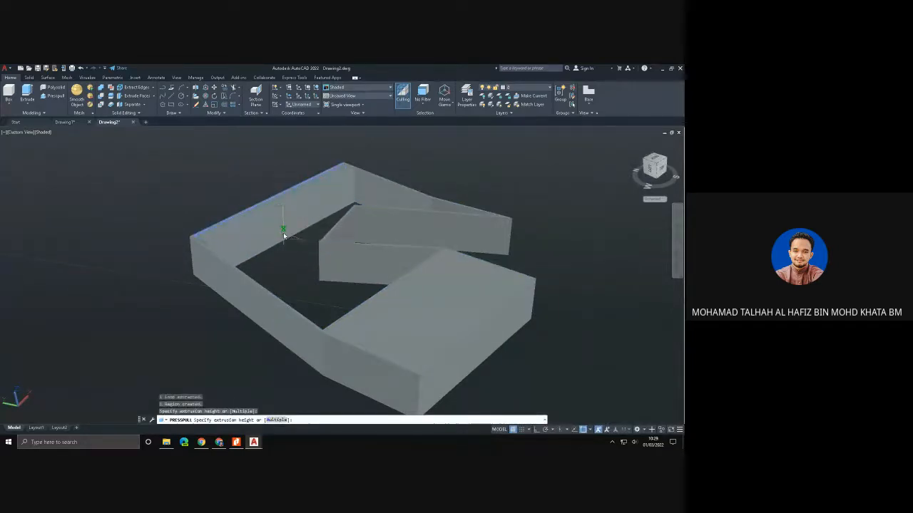
{"action": "left_click", "coordinate": [206, 289]}
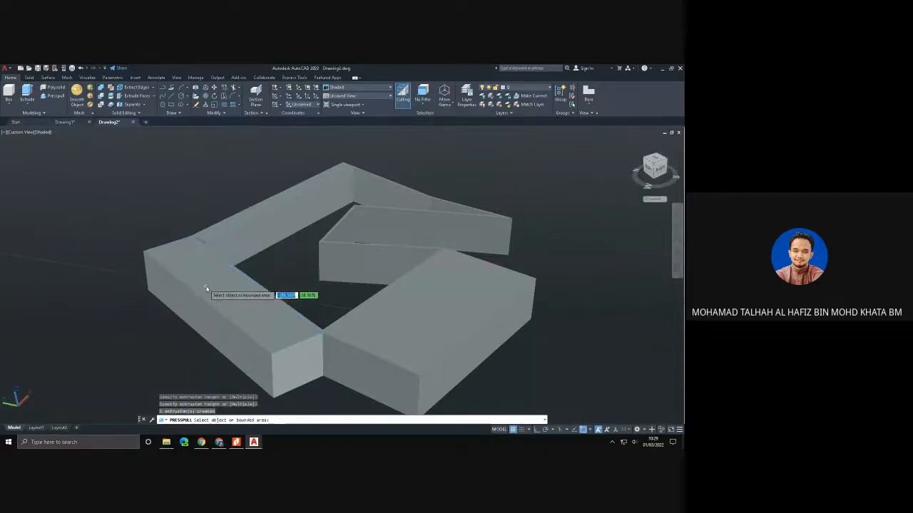
{"action": "left_click", "coordinate": [209, 285]}
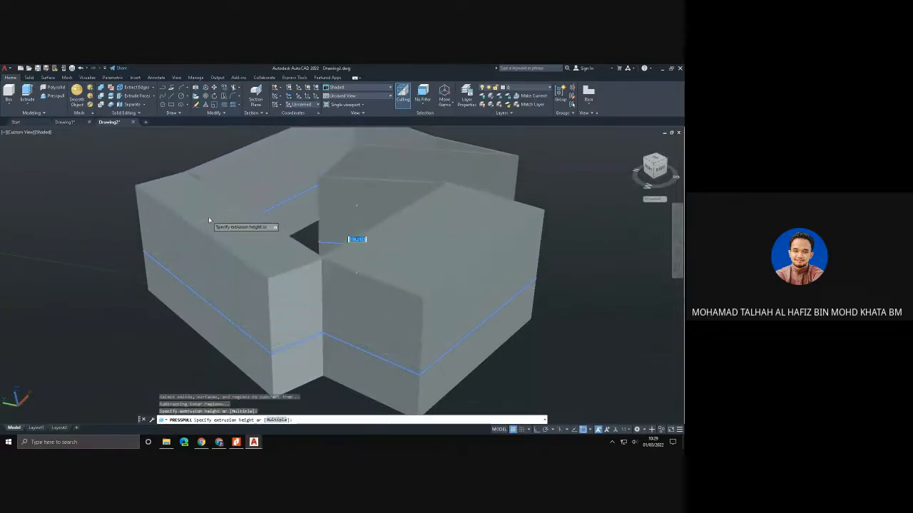
{"action": "left_click", "coordinate": [211, 217]}
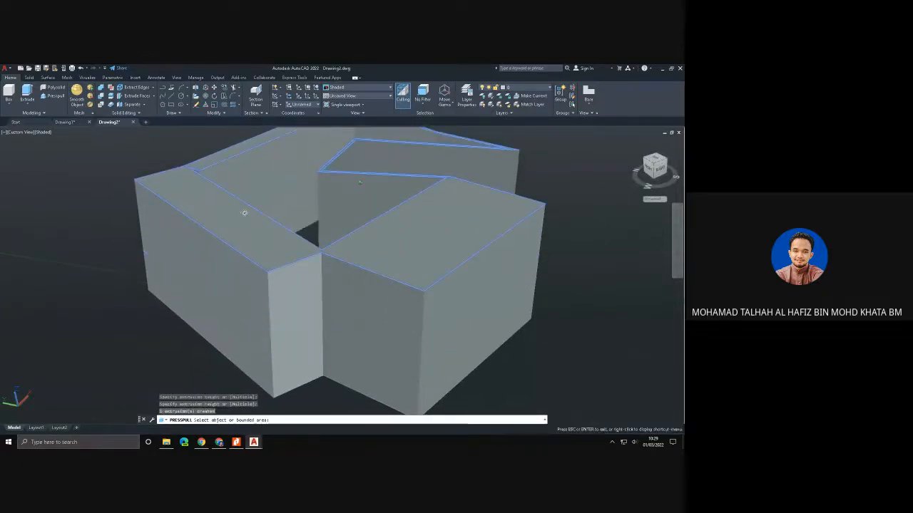
- Presspull the face of the short inner wall segment forward until it fills the gap beside the front block
{"action": "middle_click_drag", "start_coordinate": [244, 213], "coordinate": [224, 228], "text": "shift"}
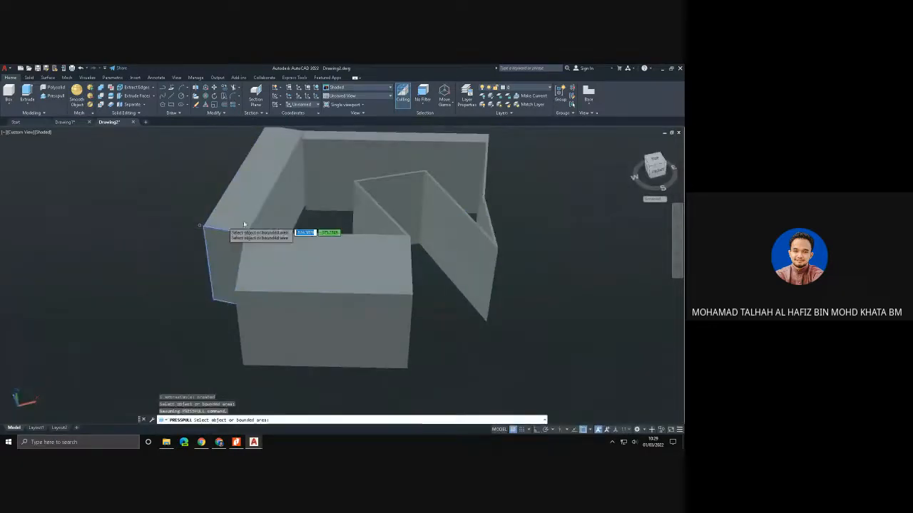
{"action": "left_click", "coordinate": [370, 200]}
{"action": "scroll", "coordinate": [371, 199], "scroll_direction": "up", "scroll_amount": 1}
{"action": "middle_click_drag", "start_coordinate": [370, 197], "coordinate": [338, 255], "text": "shift"}
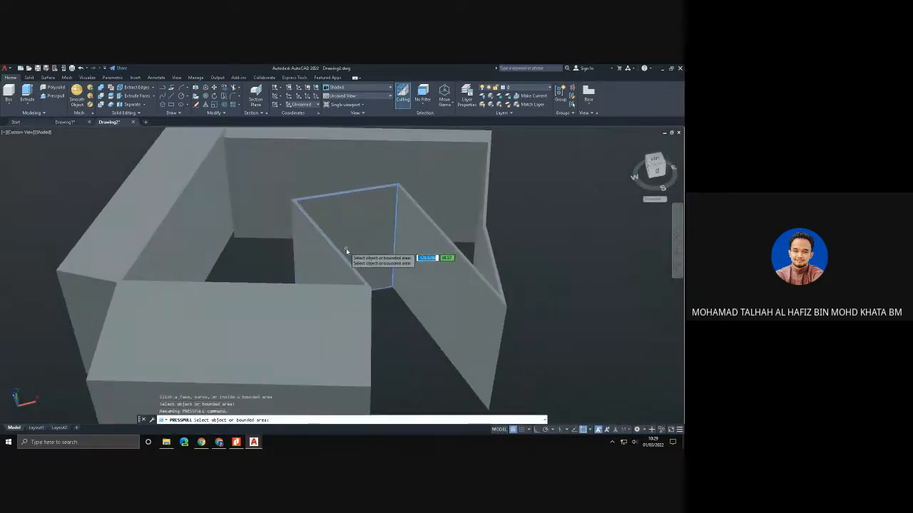
{"action": "scroll", "coordinate": [346, 249], "scroll_direction": "up", "scroll_amount": 2}
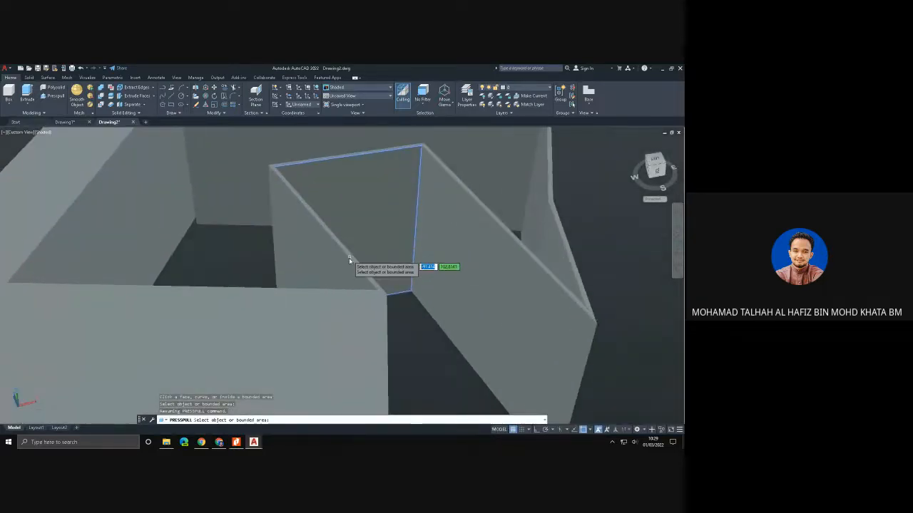
{"action": "scroll", "coordinate": [349, 260], "scroll_direction": "down", "scroll_amount": 2}
{"action": "left_click", "coordinate": [370, 241]}
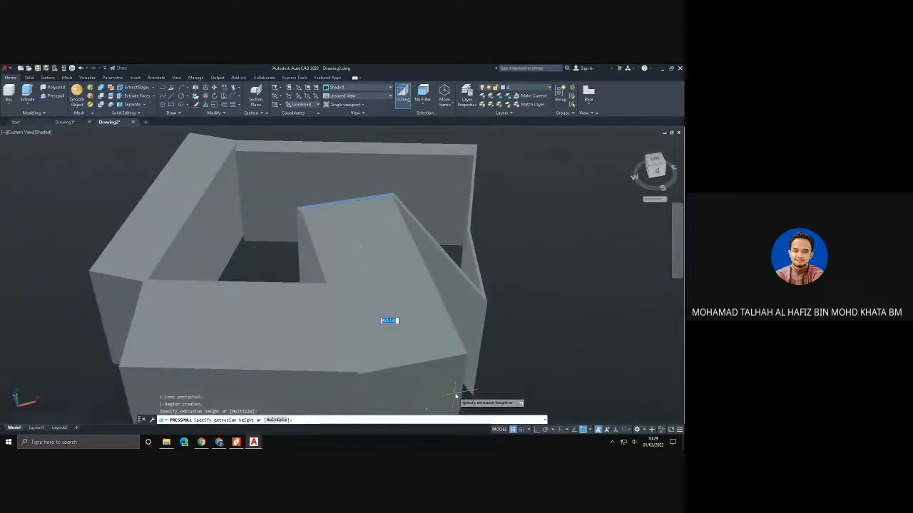
{"action": "left_click", "coordinate": [452, 391]}
- Presspull the side face of the newly filled front block outward to lengthen the block
{"action": "scroll", "coordinate": [448, 382], "scroll_direction": "down", "scroll_amount": 2}
{"action": "scroll", "coordinate": [446, 378], "scroll_direction": "down", "scroll_amount": 2}
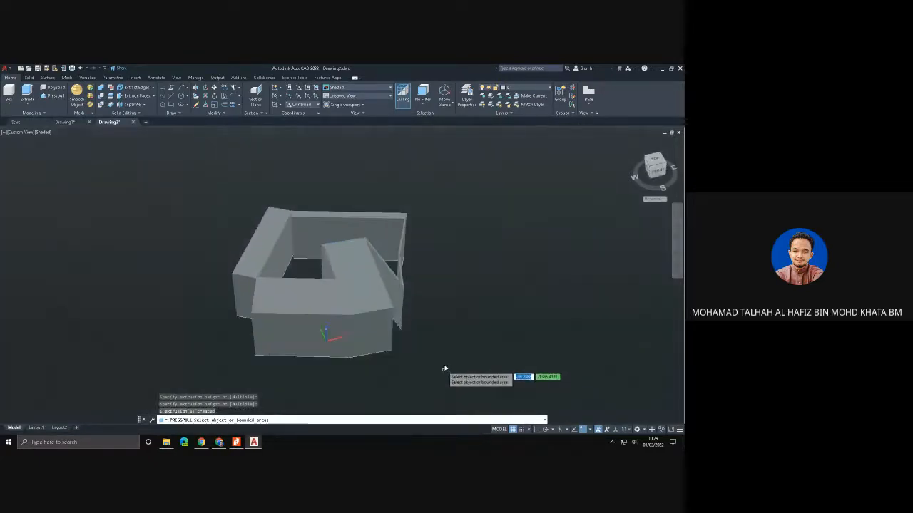
{"action": "middle_click_drag", "start_coordinate": [446, 330], "coordinate": [308, 307], "text": "shift"}
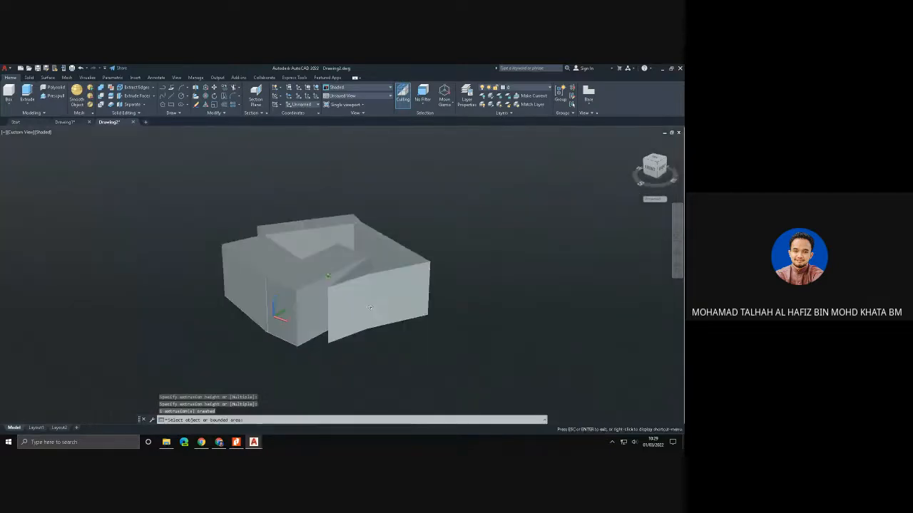
{"action": "left_click", "coordinate": [308, 301]}
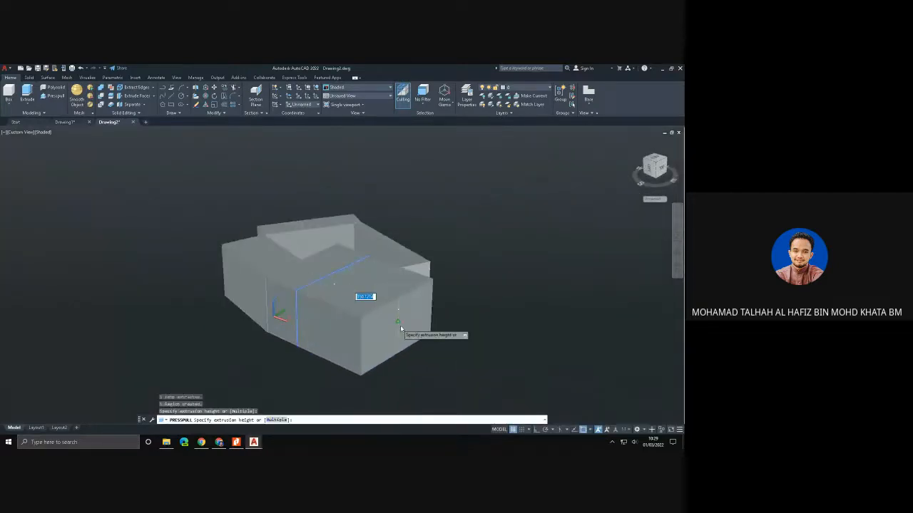
{"action": "left_click", "coordinate": [408, 335]}
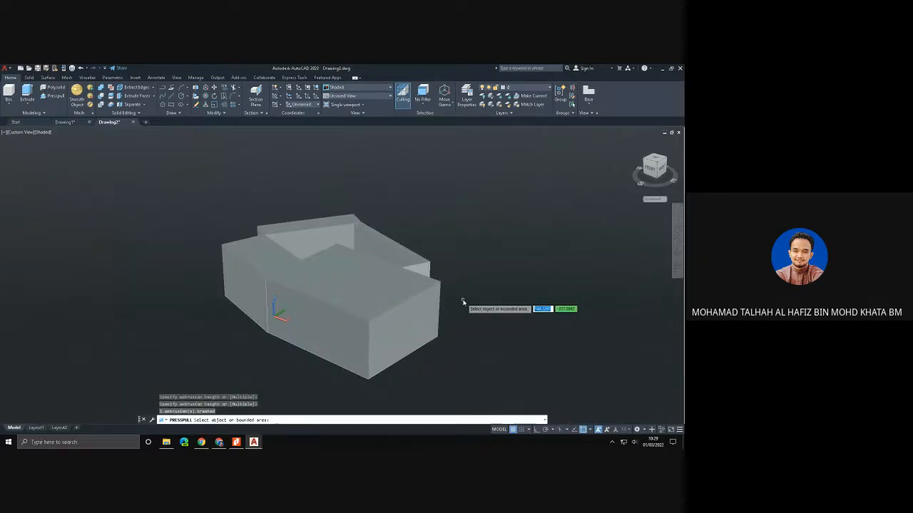
- Presspull the outer face of the neighbouring wall into a thick block, and extend the end face of the long front block farther outward
{"action": "middle_click_drag", "start_coordinate": [460, 304], "coordinate": [379, 301], "text": "shift"}
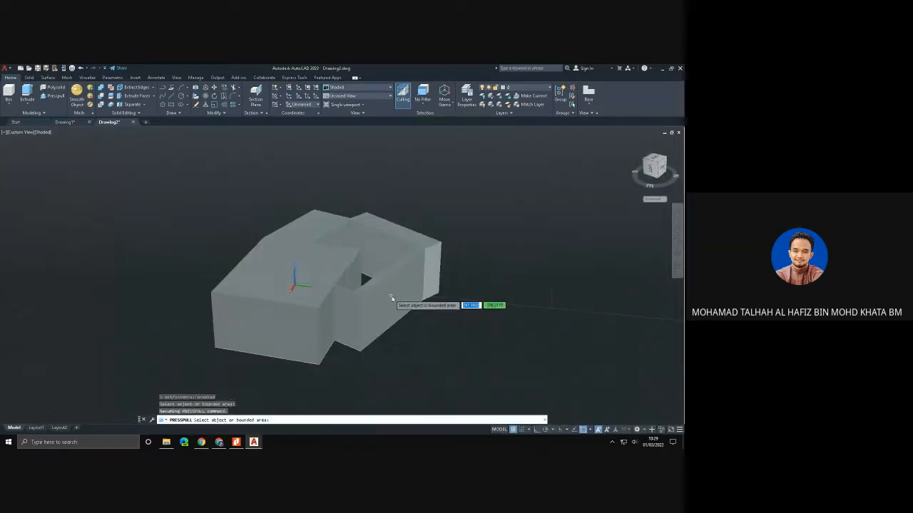
{"action": "left_click", "coordinate": [401, 302]}
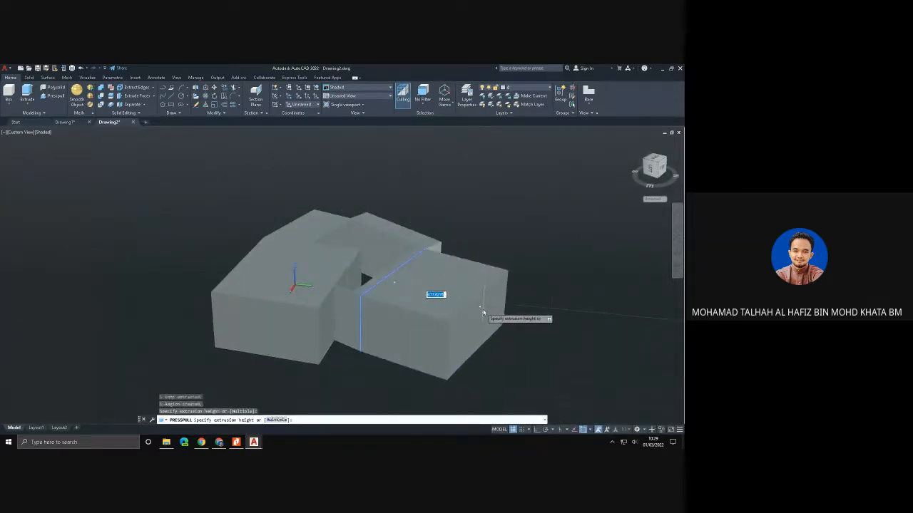
{"action": "left_click", "coordinate": [483, 313]}
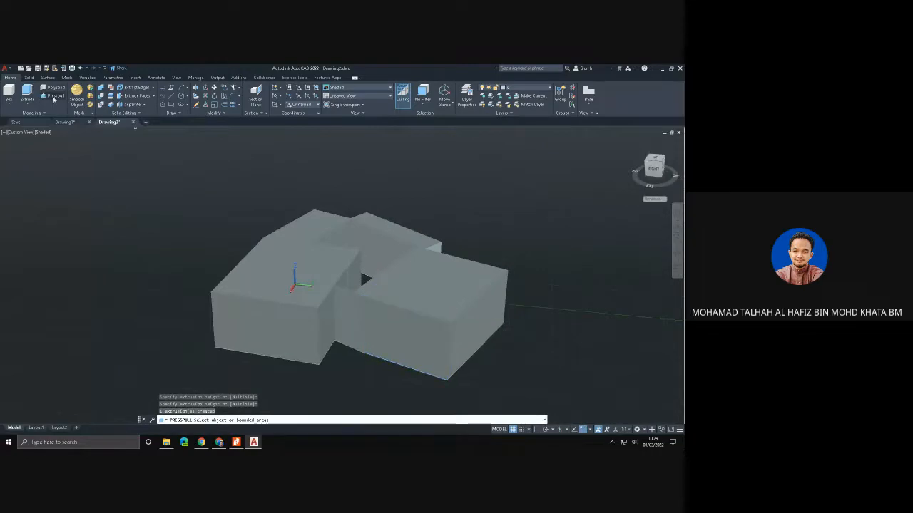
{"action": "left_click", "coordinate": [263, 322]}
{"action": "left_click", "coordinate": [186, 373]}
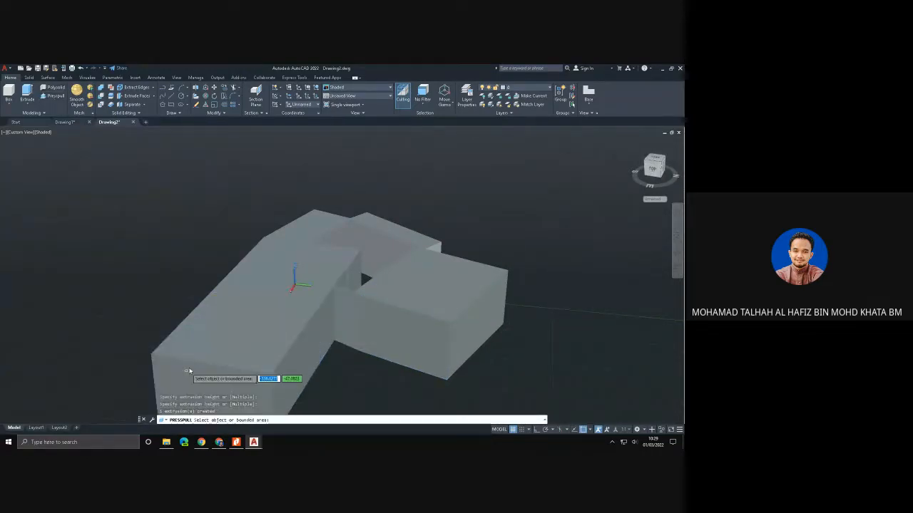
- Presspull the outer face adjoining the long block into a projecting wing, and pull that wing's back side face outward to widen it
{"action": "middle_click_drag", "start_coordinate": [205, 342], "coordinate": [301, 341], "text": "shift"}
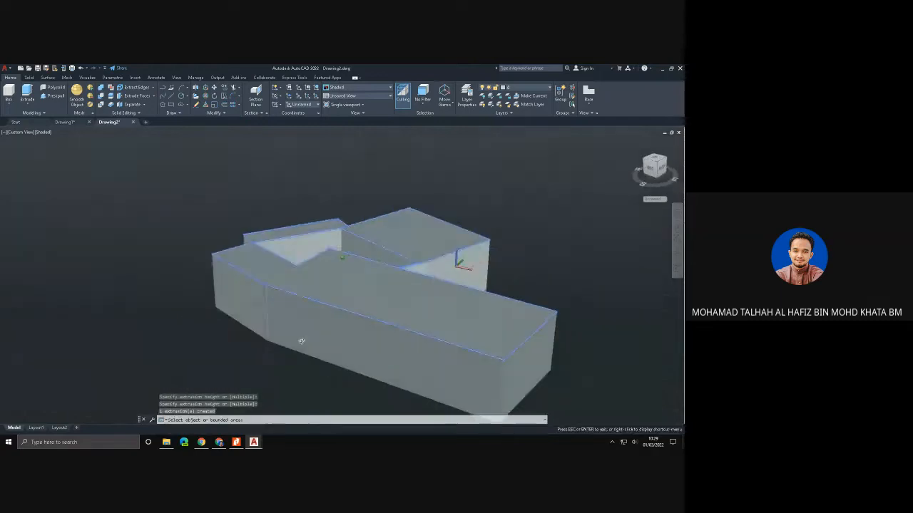
{"action": "left_click", "coordinate": [251, 301]}
{"action": "left_click", "coordinate": [132, 311]}
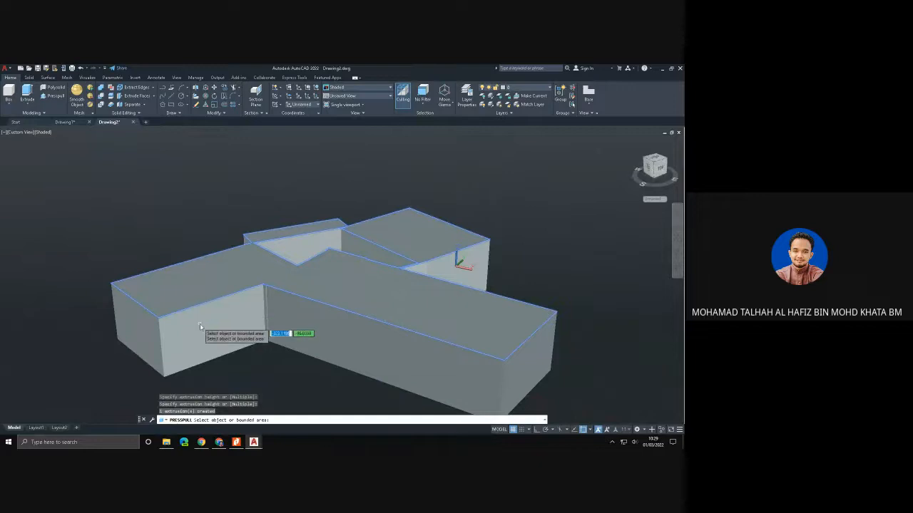
{"action": "middle_click_drag", "start_coordinate": [199, 324], "coordinate": [342, 325], "text": "shift"}
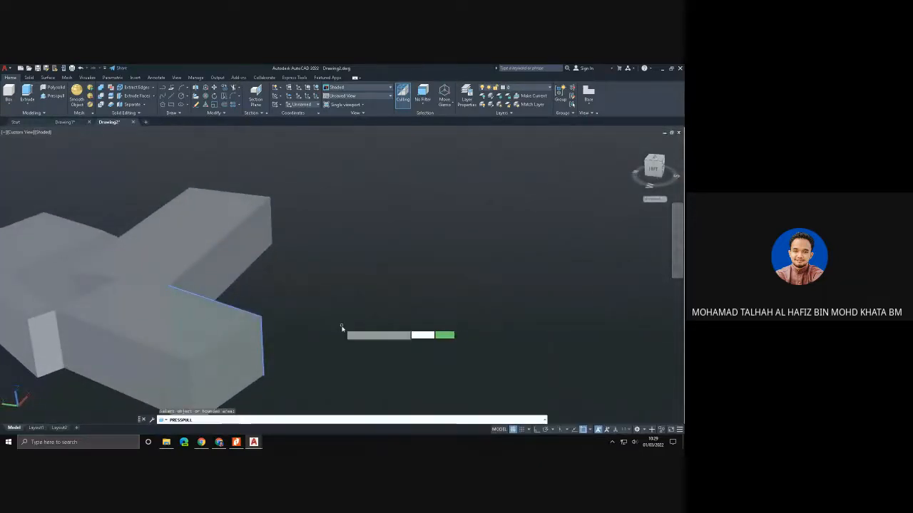
{"action": "scroll", "coordinate": [342, 325], "scroll_direction": "down", "scroll_amount": 5}
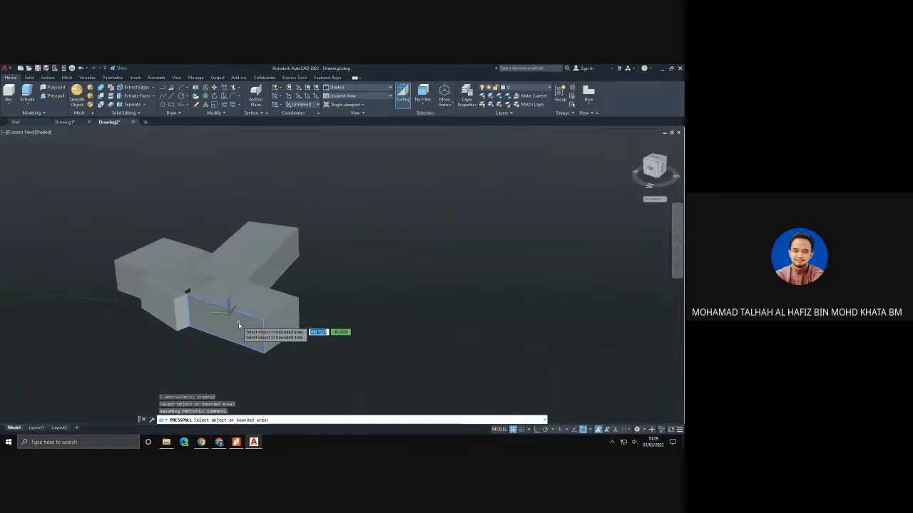
{"action": "left_click", "coordinate": [238, 322]}
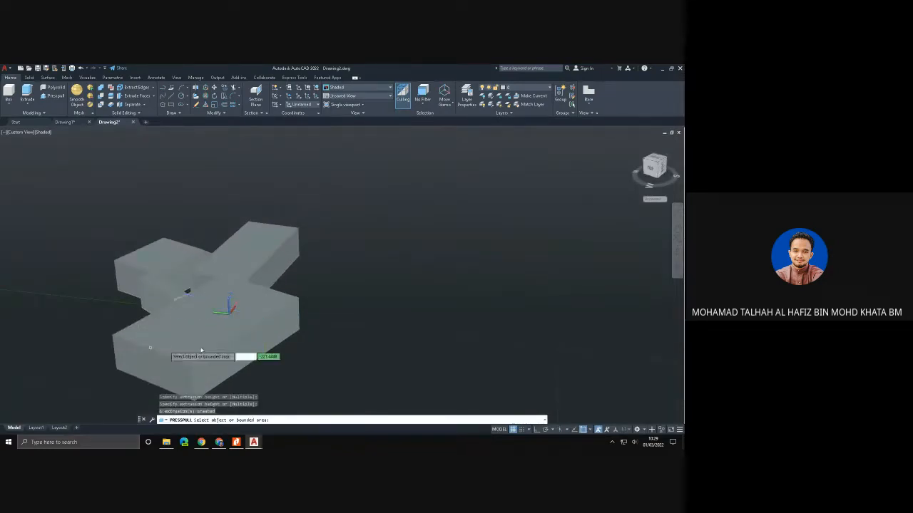
{"action": "left_click", "coordinate": [285, 349]}
- Presspull the side face of the widened wing outward into a broad slab, and pull the long block's side face outward to widen it
{"action": "middle_click_drag", "start_coordinate": [285, 349], "coordinate": [378, 346], "text": "shift"}
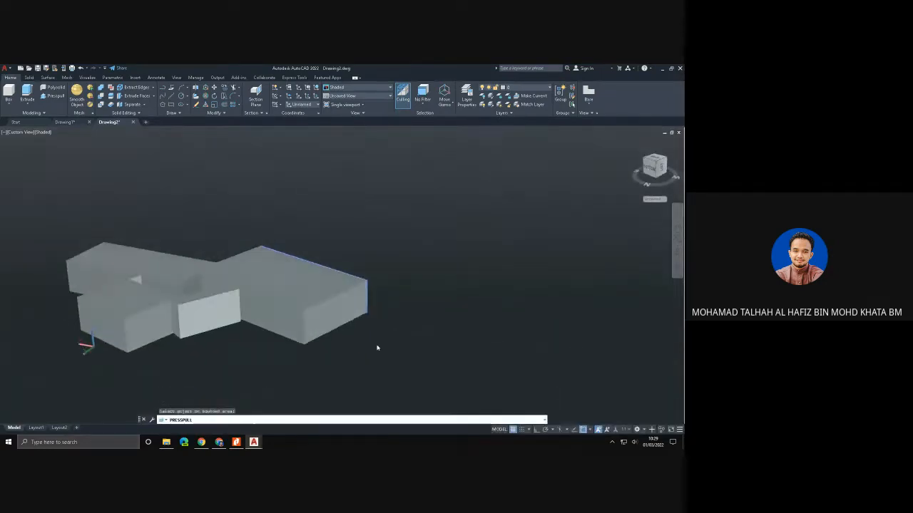
{"action": "left_click", "coordinate": [261, 301]}
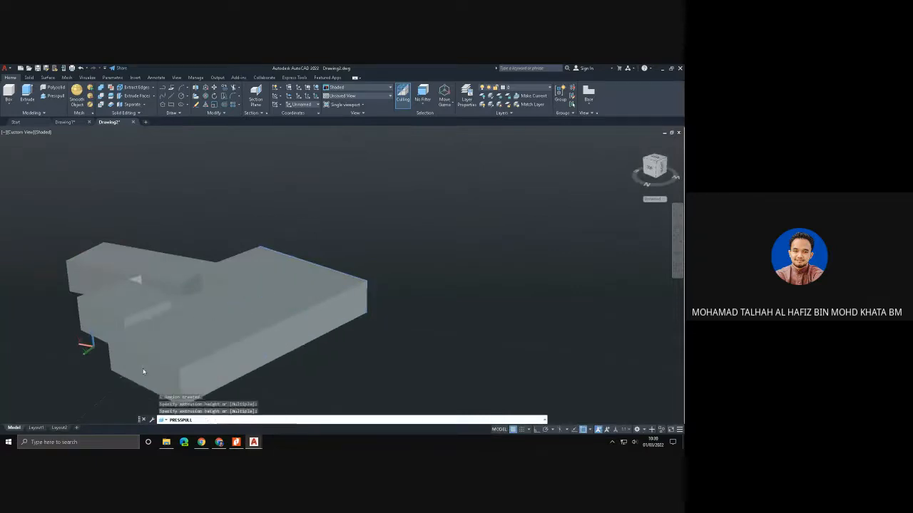
{"action": "left_click", "coordinate": [401, 340]}
{"action": "middle_click_drag", "start_coordinate": [402, 340], "coordinate": [252, 342], "text": "shift"}
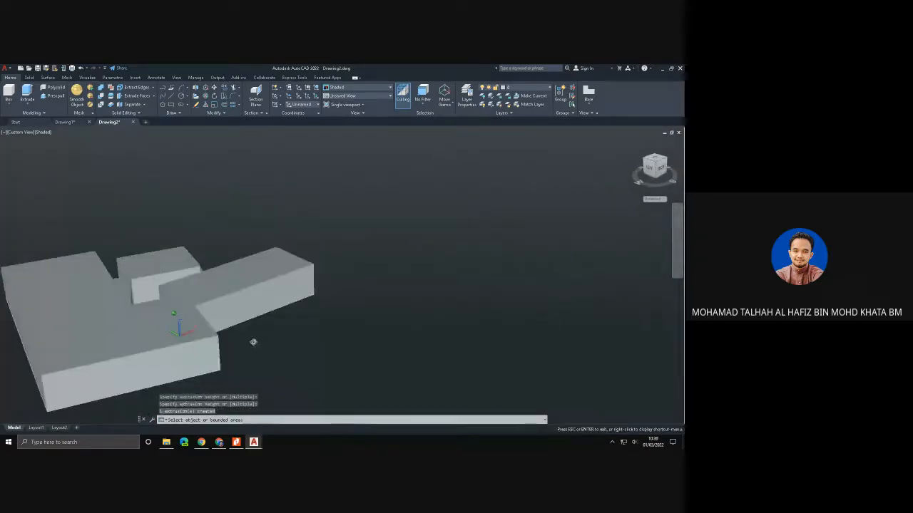
{"action": "left_click", "coordinate": [308, 323]}
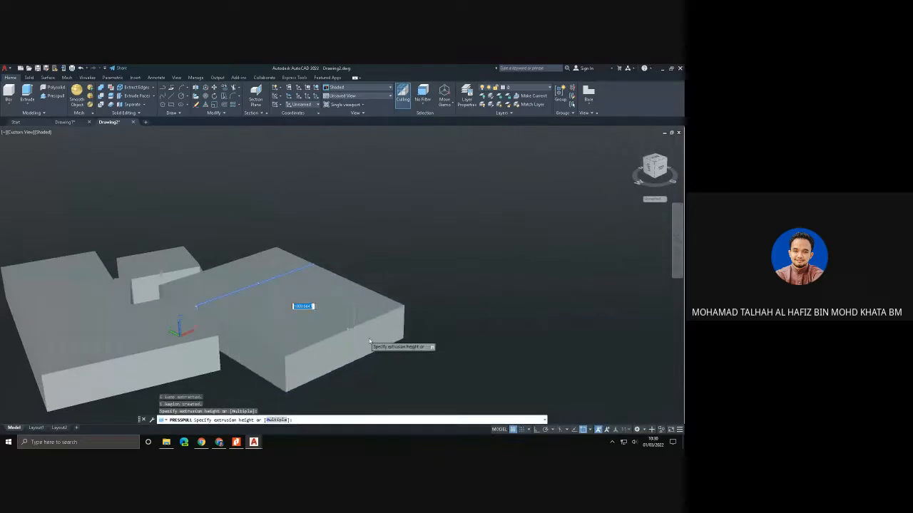
{"action": "left_click", "coordinate": [456, 348]}
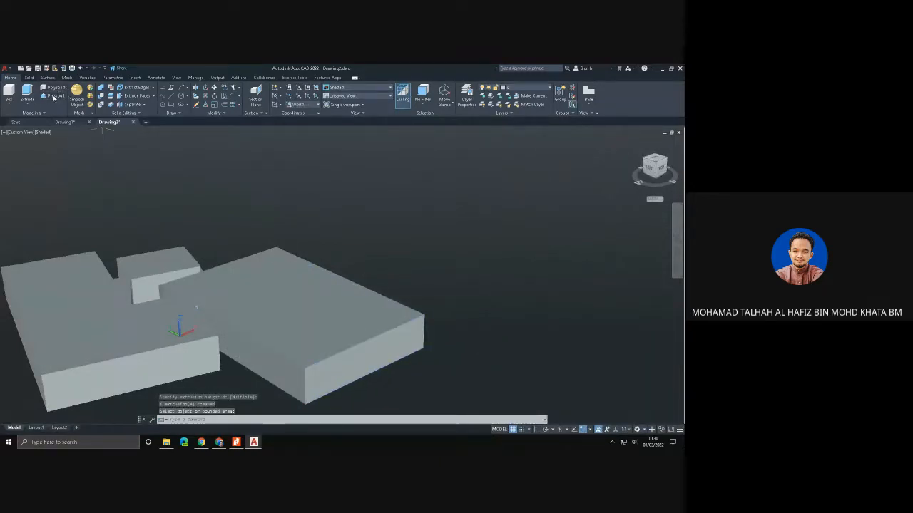
- Delete the whole presspulled solid and restore the SW Isometric view of the empty drawing
{"action": "scroll", "coordinate": [189, 259], "scroll_direction": "down", "scroll_amount": 2}
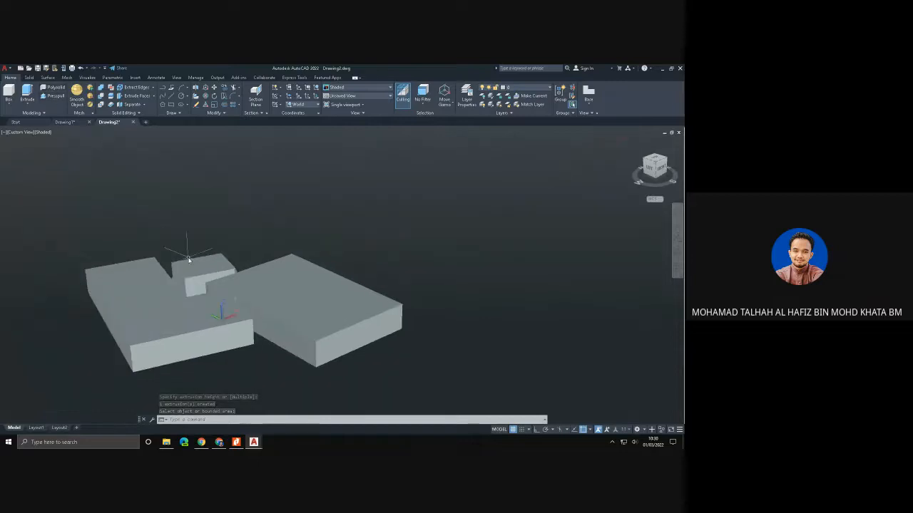
{"action": "middle_click_drag", "start_coordinate": [188, 259], "coordinate": [161, 257], "text": "shift"}
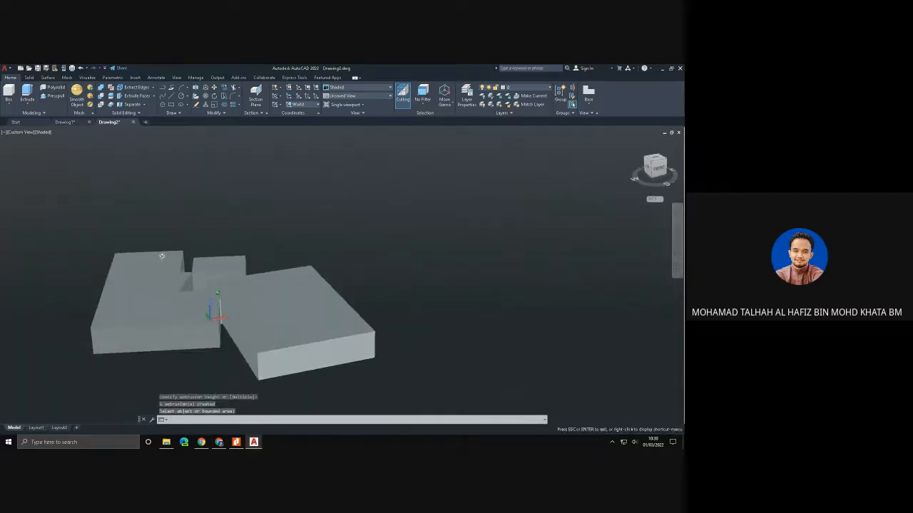
{"action": "mouse_move", "coordinate": [95, 225]}
{"action": "left_mouse_down"}
{"action": "mouse_move", "coordinate": [385, 249]}
{"action": "mouse_move", "coordinate": [434, 383]}
{"action": "mouse_move", "coordinate": [204, 381]}
{"action": "mouse_move", "coordinate": [90, 354]}
{"action": "mouse_move", "coordinate": [70, 328]}
{"action": "left_mouse_up"}
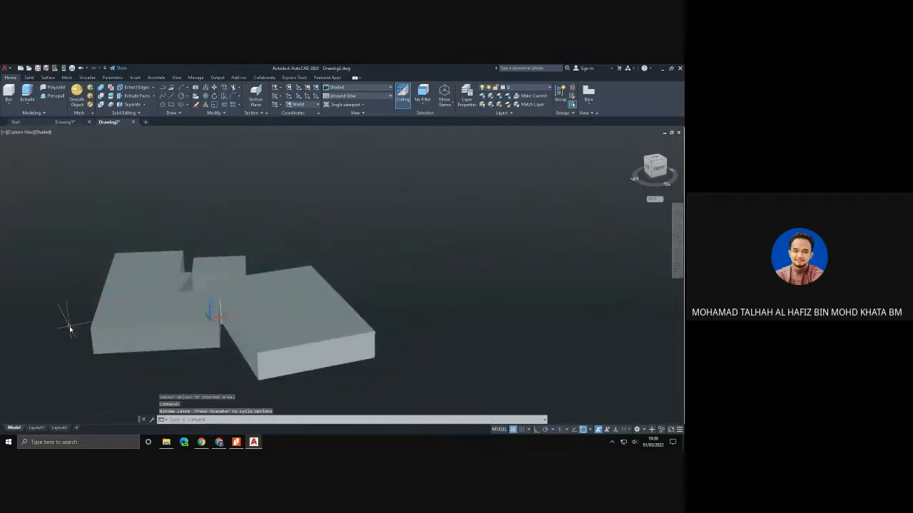
{"action": "key", "text": "Escape"}
{"action": "key", "text": "Escape"}
{"action": "left_click", "coordinate": [124, 317]}
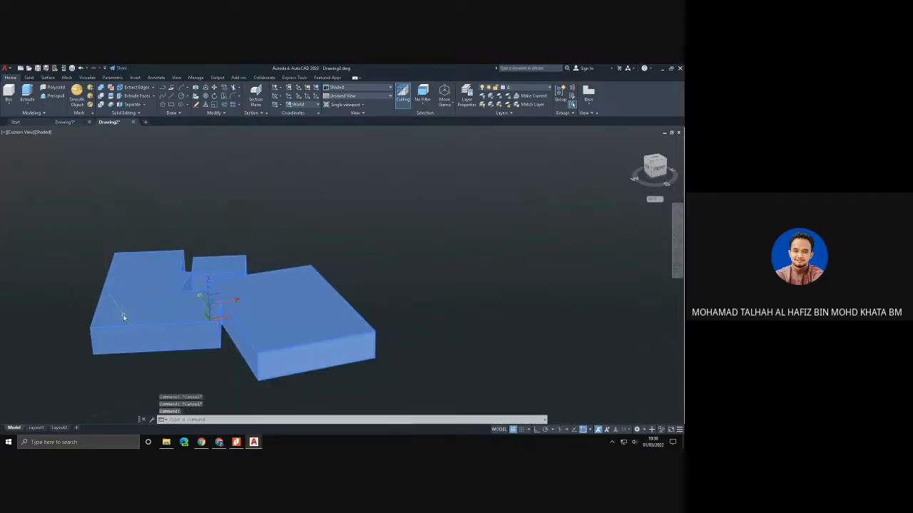
{"action": "key", "text": "Delete"}
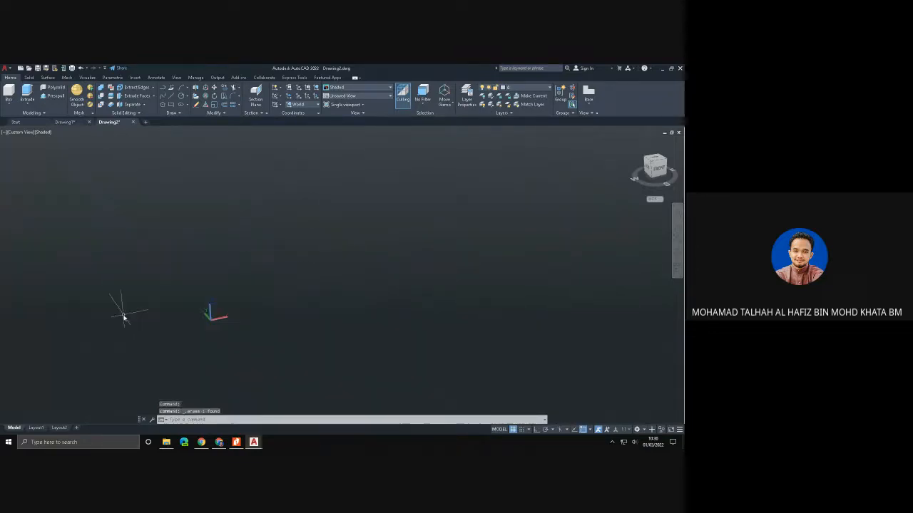
{"action": "left_click", "coordinate": [25, 135]}
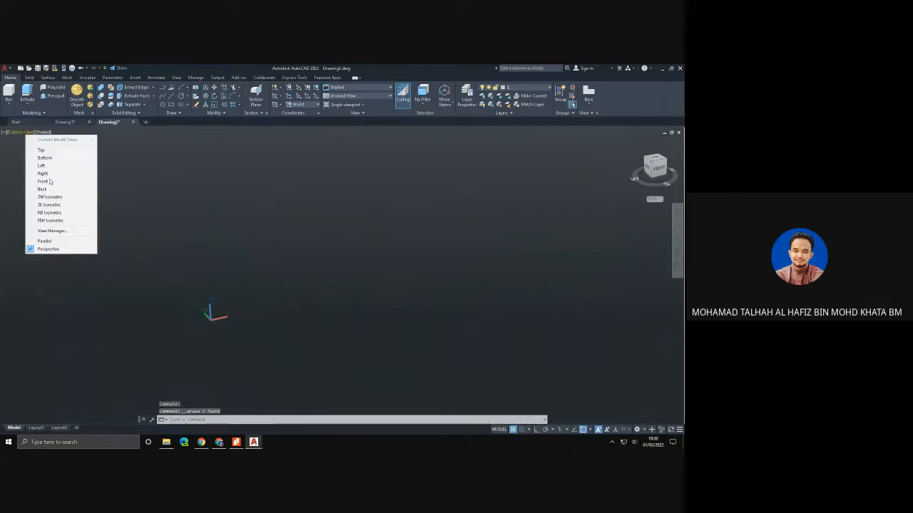
{"action": "left_click", "coordinate": [43, 199]}
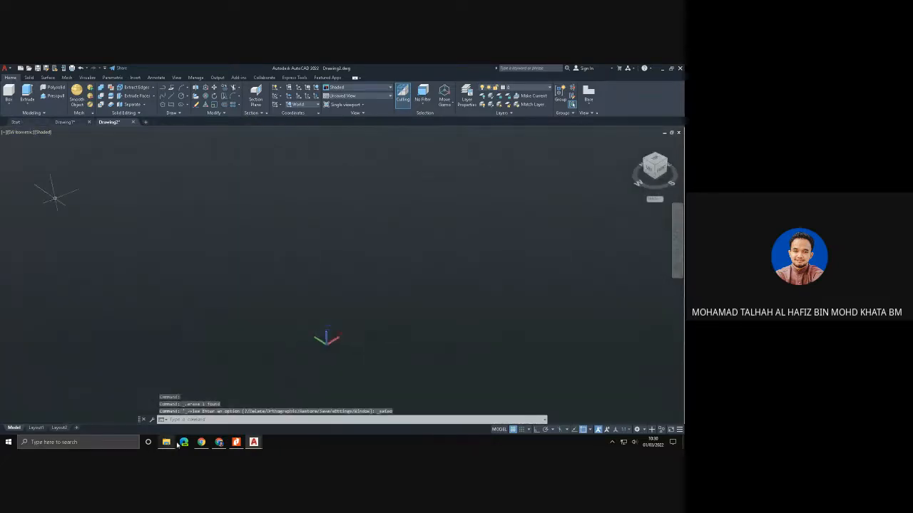
- Switch to the Chrome browser and show the Google image results for "pencil holder 3d print"
{"action": "left_click", "coordinate": [219, 442]}
{"action": "left_click", "coordinate": [123, 69]}
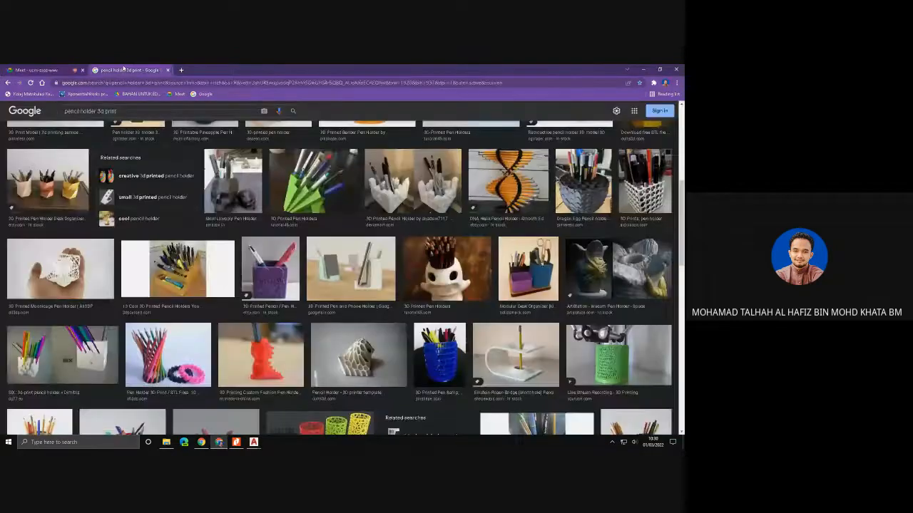
- Preview the green fan-shaped pen holder and the black faceted pen holder among the image results
{"action": "scroll", "coordinate": [312, 267], "scroll_direction": "up", "scroll_amount": 1}
{"action": "left_click", "coordinate": [324, 265]}
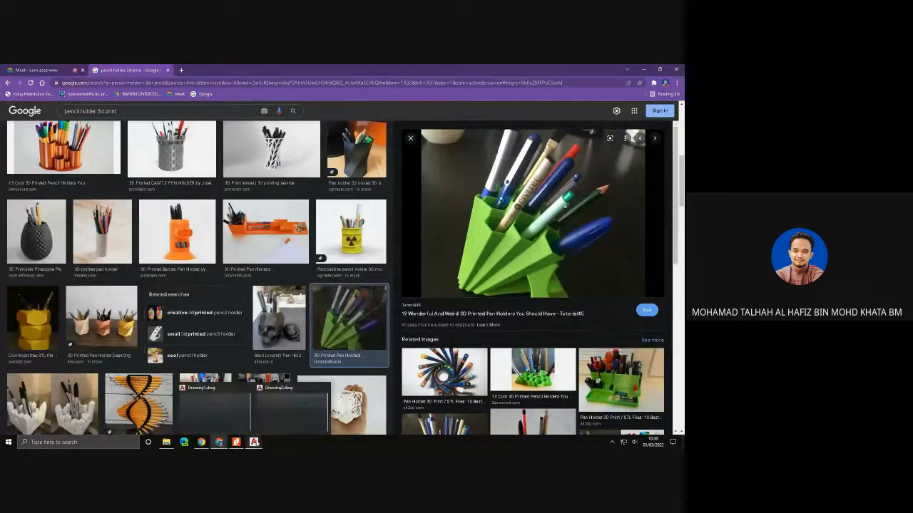
{"action": "left_click", "coordinate": [294, 408]}
{"action": "left_click", "coordinate": [255, 442]}
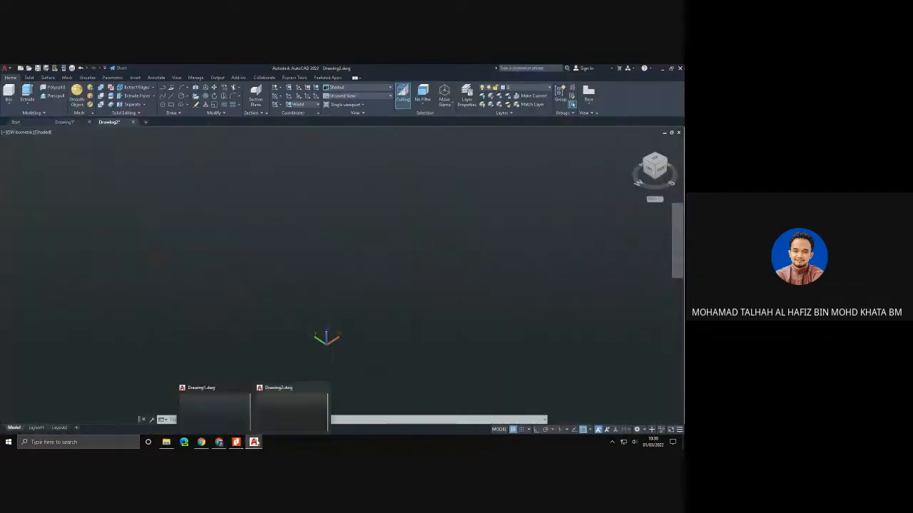
{"action": "left_click", "coordinate": [219, 443]}
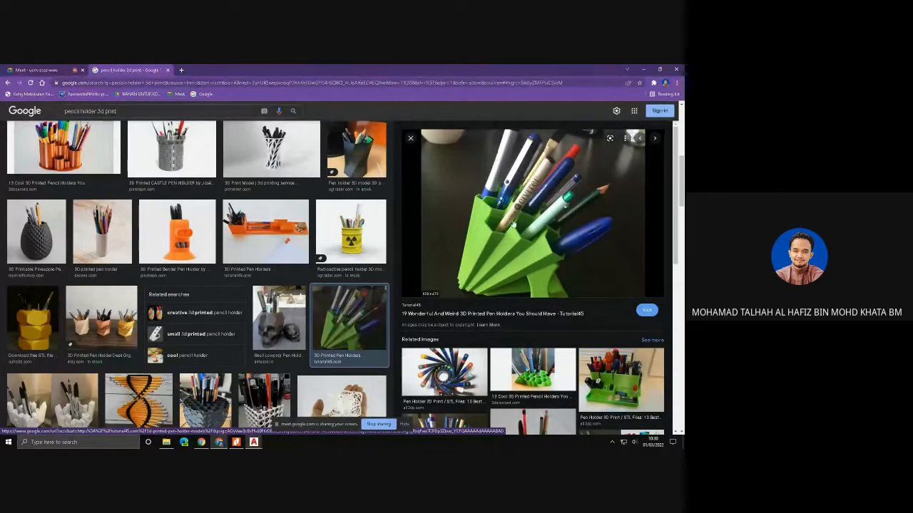
{"action": "left_click", "coordinate": [355, 160]}
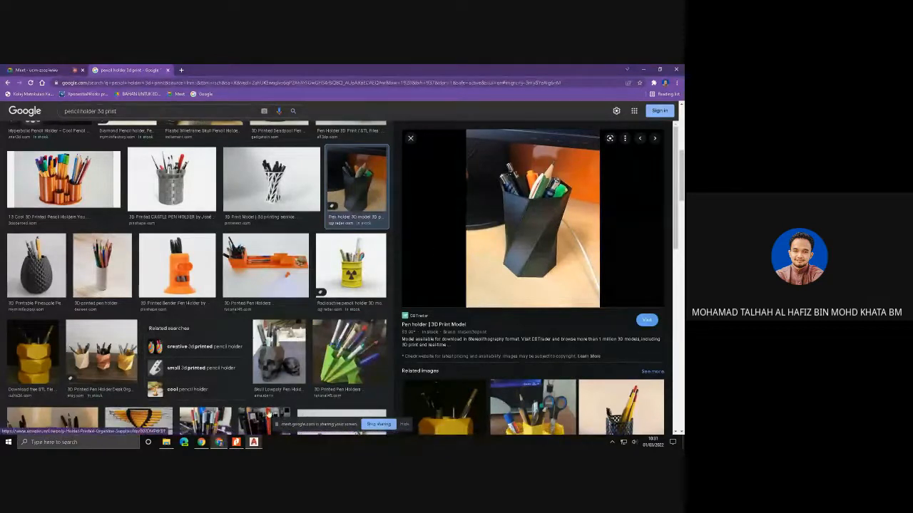
- Switch to AutoCAD and draw a base circle just above the UCS origin in the isometric view
{"action": "left_click", "coordinate": [255, 442]}
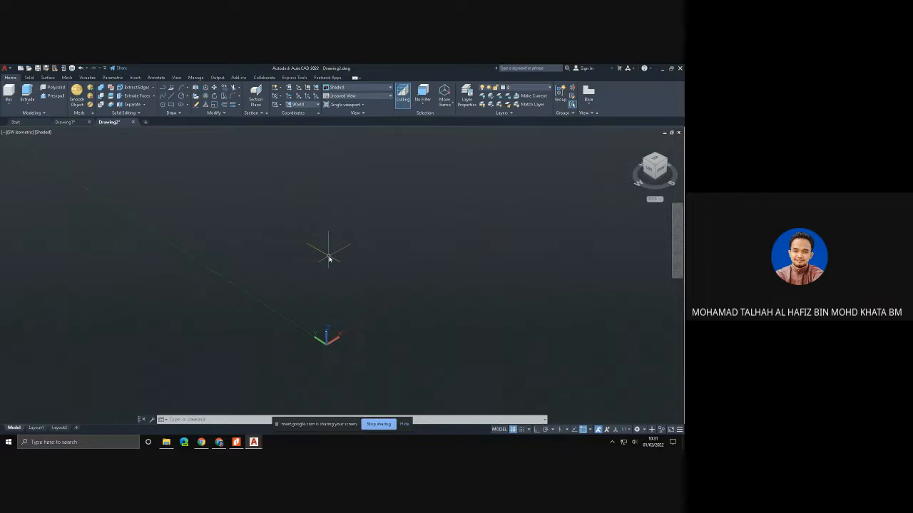
{"action": "left_click", "coordinate": [180, 98]}
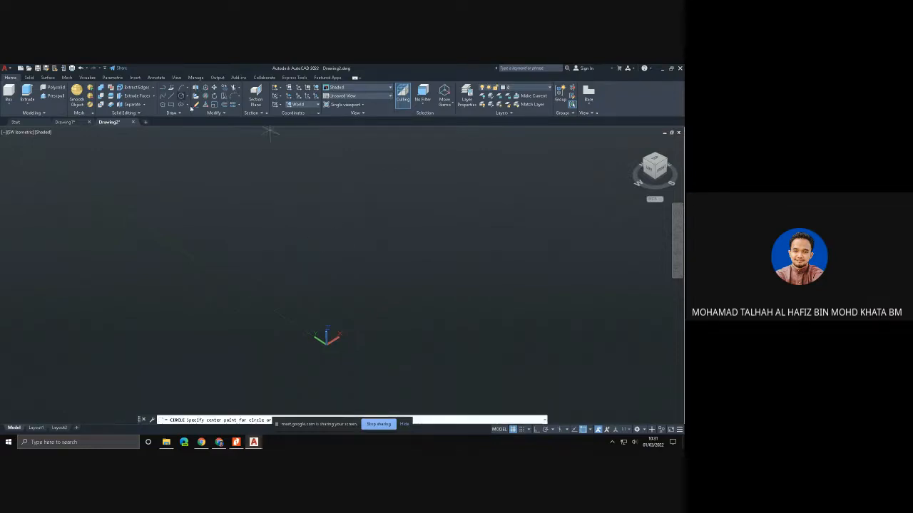
{"action": "left_click", "coordinate": [306, 280]}
{"action": "left_click", "coordinate": [331, 280]}
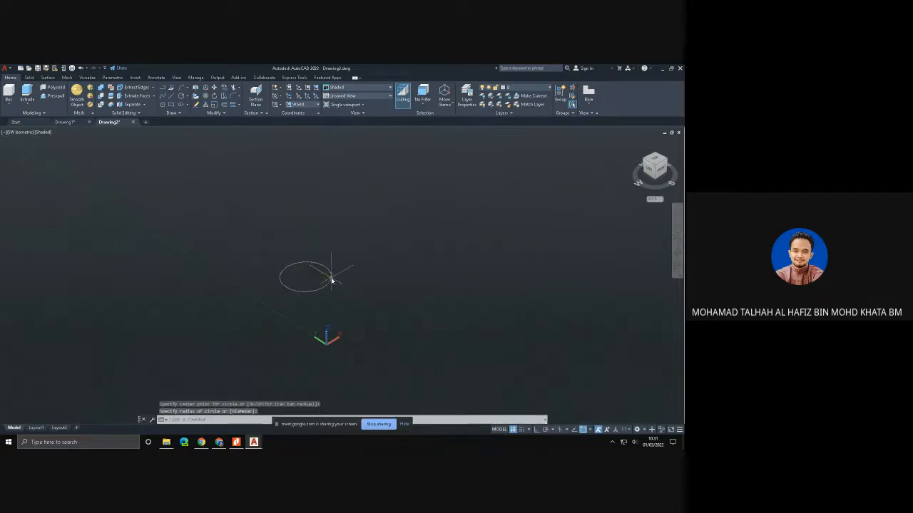
- With Ortho on, draw a vertical line up from the circle's centre, ending in a short horizontal segment
{"action": "left_click", "coordinate": [171, 97]}
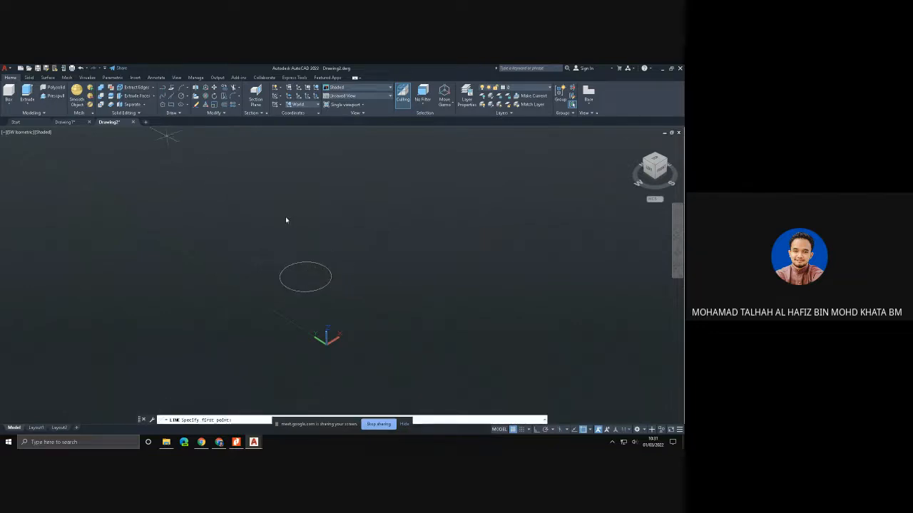
{"action": "left_click", "coordinate": [306, 276]}
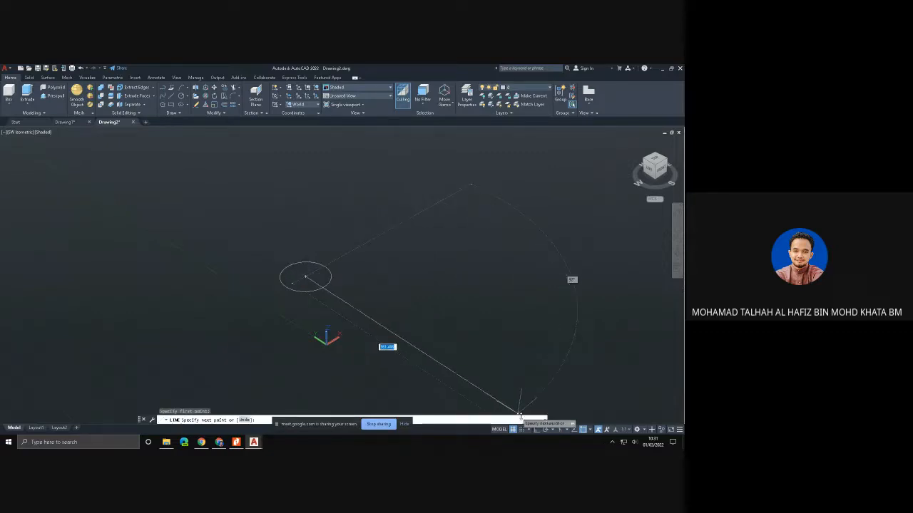
{"action": "left_click", "coordinate": [537, 430]}
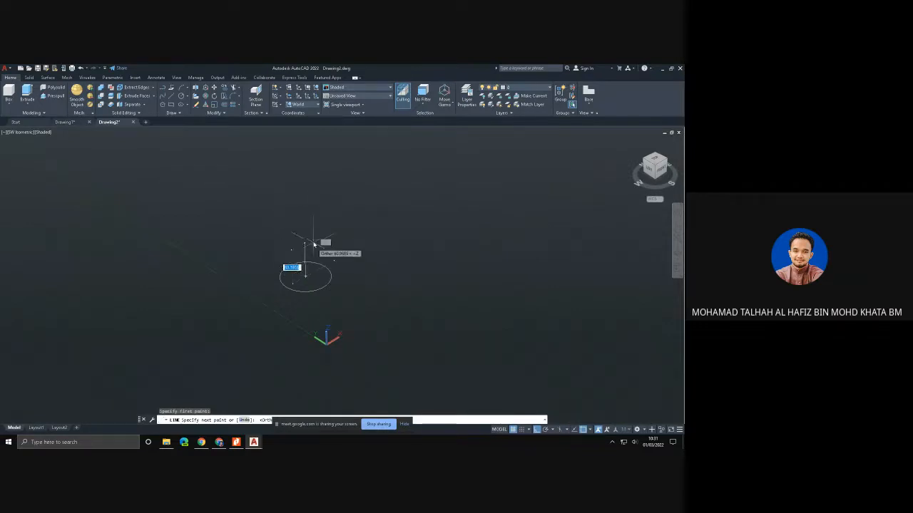
{"action": "left_click", "coordinate": [313, 241]}
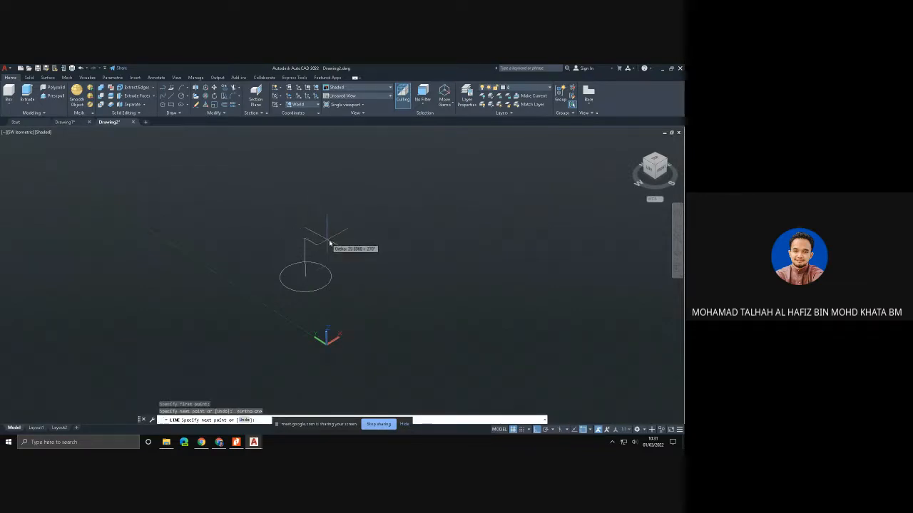
{"action": "key", "text": "Escape"}
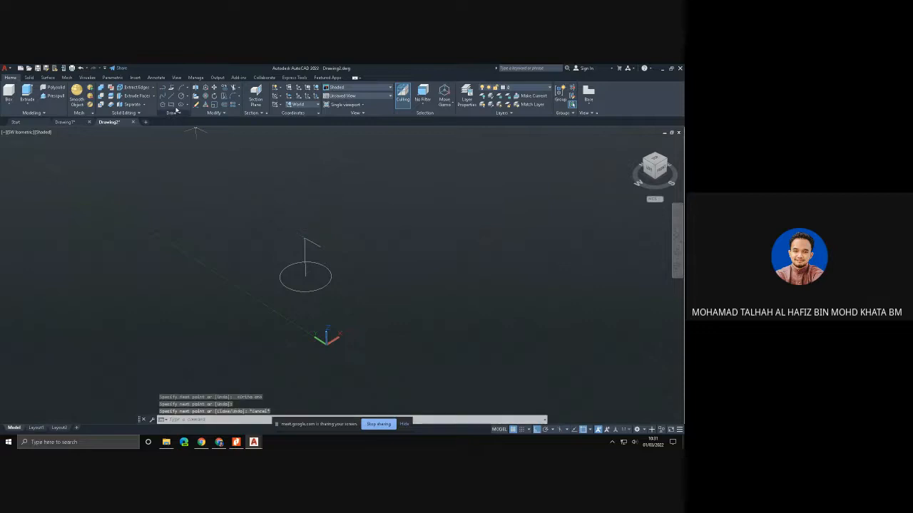
- Draw a second vertical line upward from the first one's upper end, again with a short horizontal segment at its end
{"action": "left_click", "coordinate": [170, 97]}
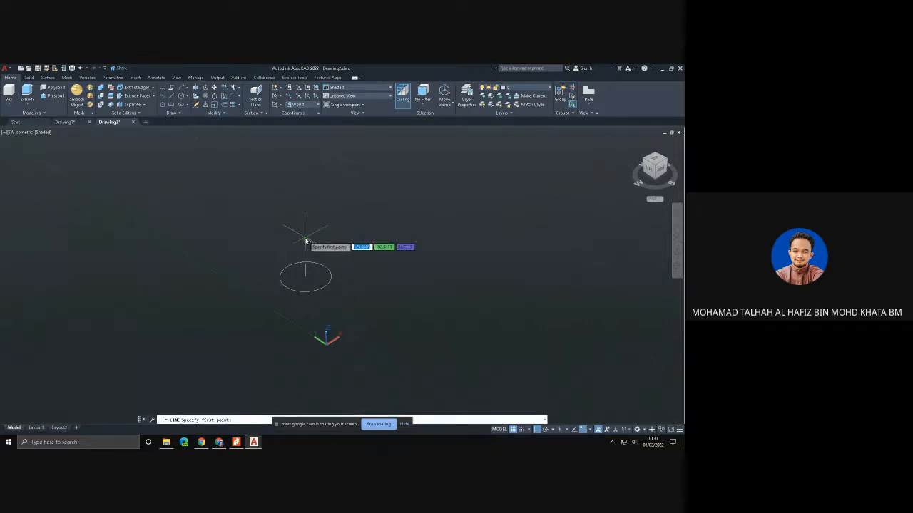
{"action": "left_click", "coordinate": [305, 240]}
{"action": "left_click", "coordinate": [305, 194]}
{"action": "left_click", "coordinate": [314, 200]}
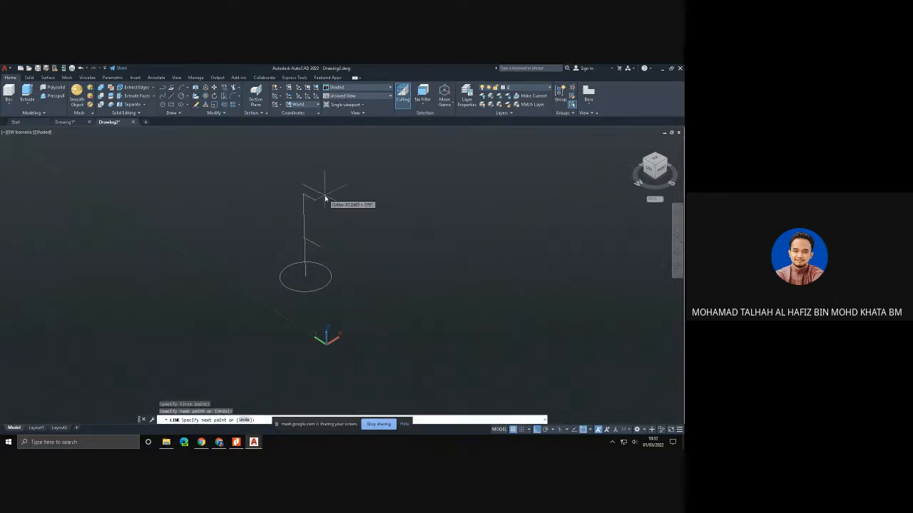
{"action": "key", "text": "Escape"}
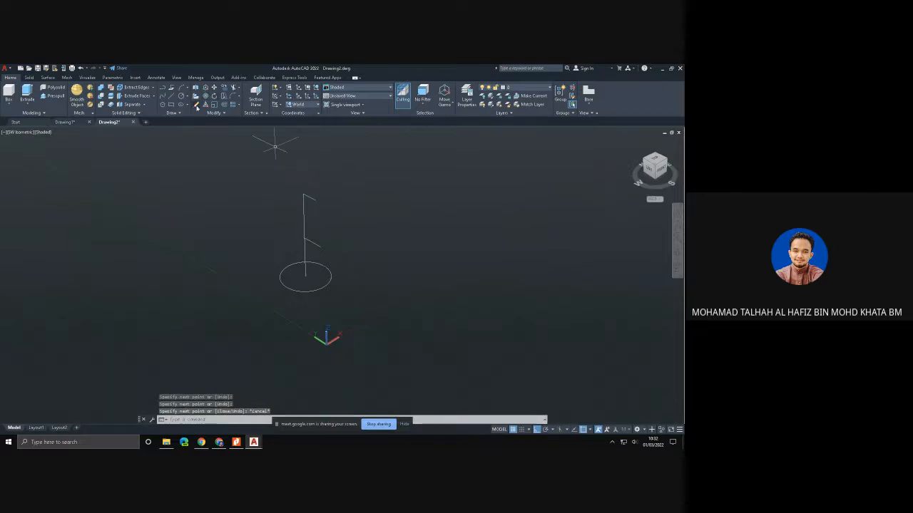
- Draw a small 5-sided polygon, inscribed in a circle, centred where the two vertical lines meet
{"action": "left_click", "coordinate": [167, 105]}
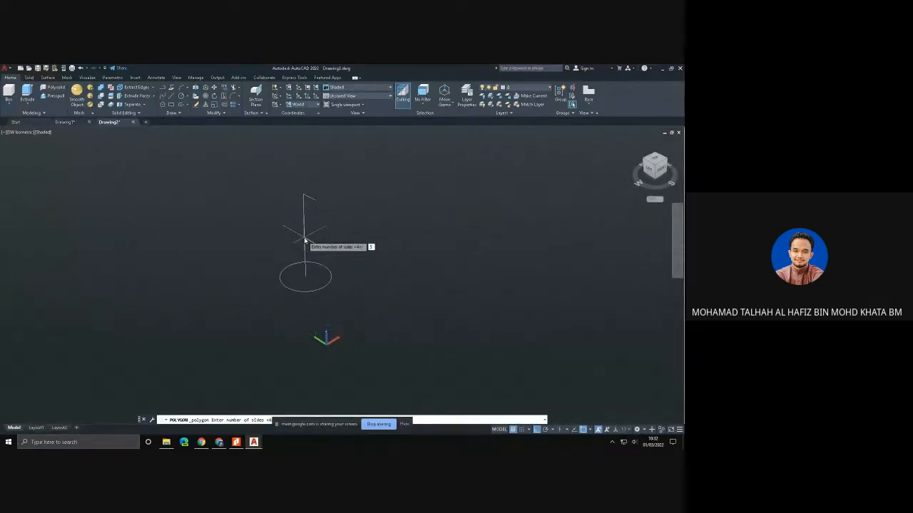
{"action": "key", "text": "Return"}
{"action": "scroll", "coordinate": [305, 241], "scroll_direction": "up", "scroll_amount": 1}
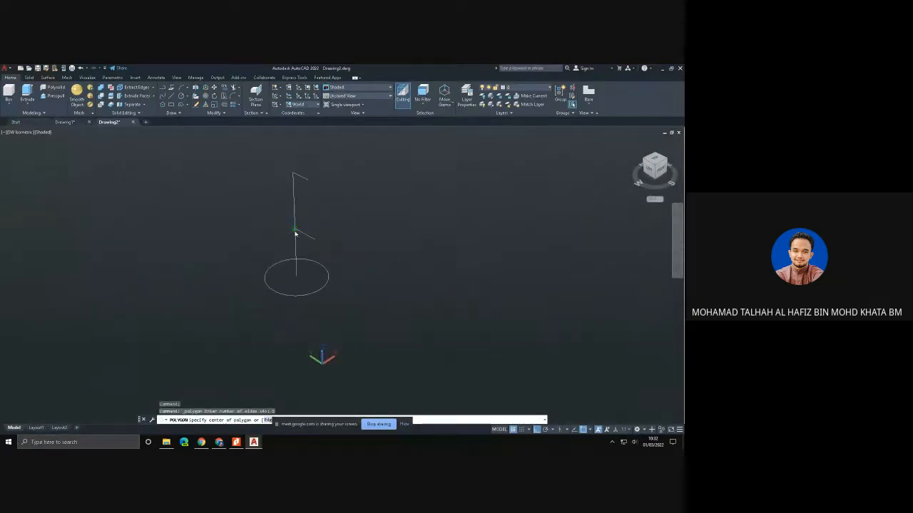
{"action": "left_click", "coordinate": [295, 232]}
{"action": "left_click", "coordinate": [311, 250]}
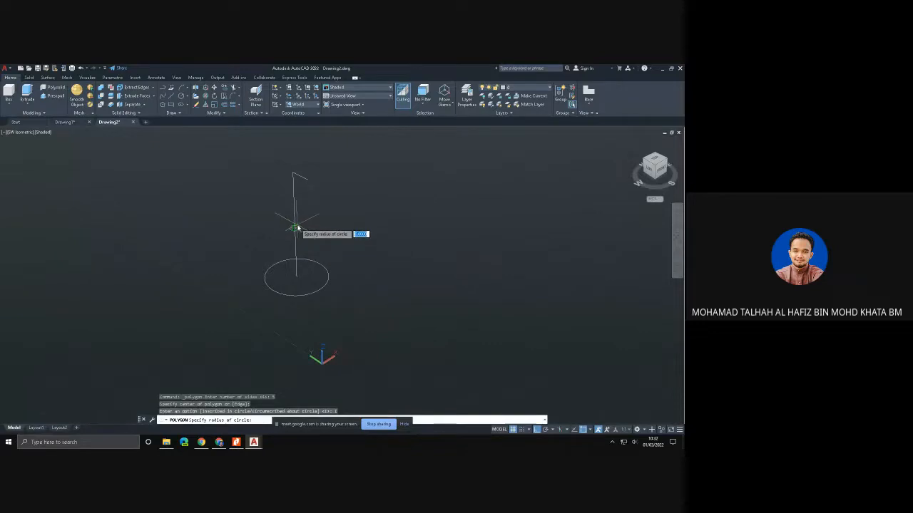
{"action": "left_click", "coordinate": [304, 225]}
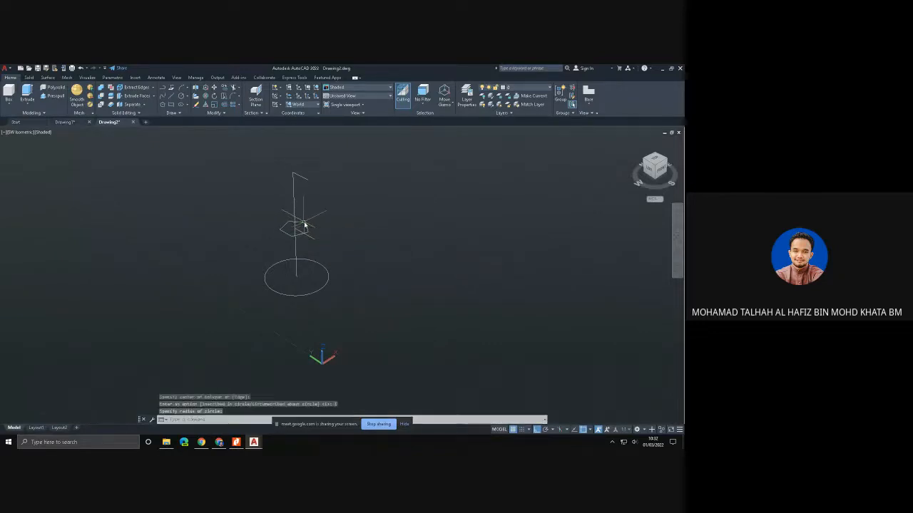
- Draw a circle centred on the upper end of the vertical line, roughly as large as the base circle
{"action": "left_click", "coordinate": [186, 98]}
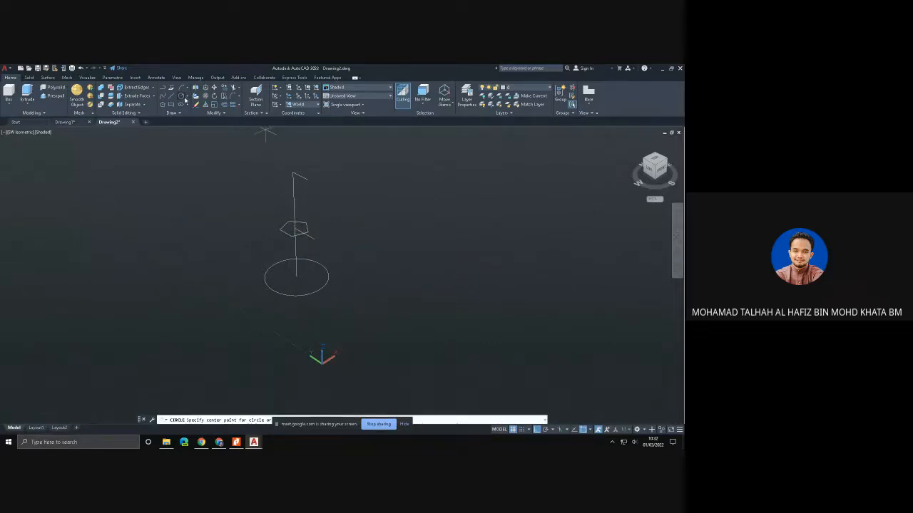
{"action": "left_click", "coordinate": [293, 173]}
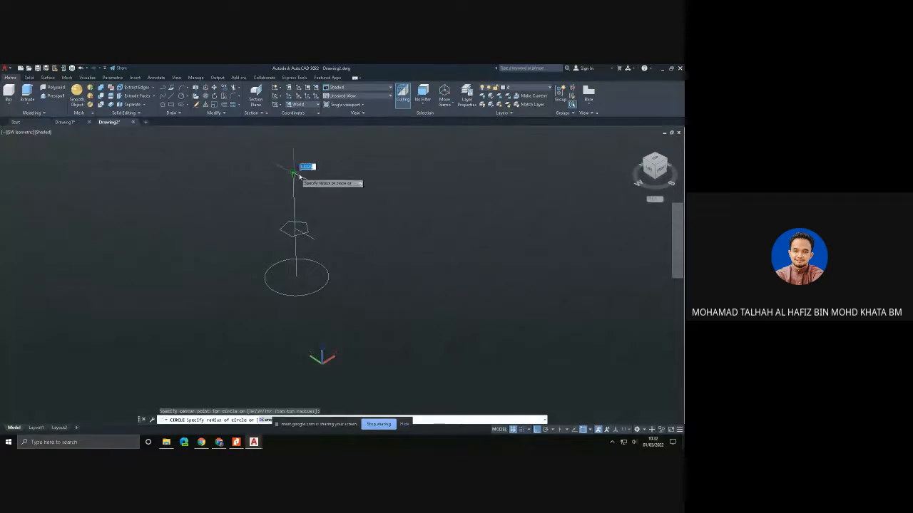
{"action": "left_click", "coordinate": [338, 174]}
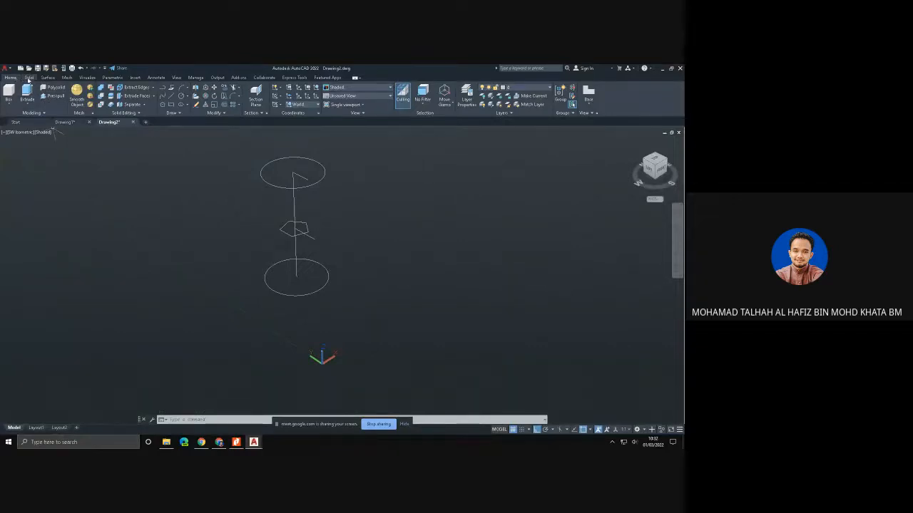
- Loft a solid through the base circle, the pentagon and the upper circle using cross sections only, and undo the loft
{"action": "left_click", "coordinate": [29, 78]}
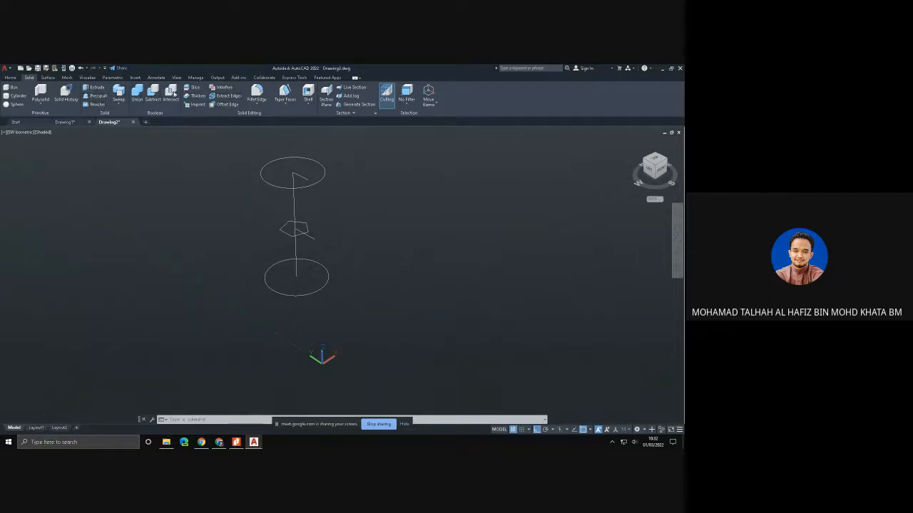
{"action": "left_click", "coordinate": [119, 107]}
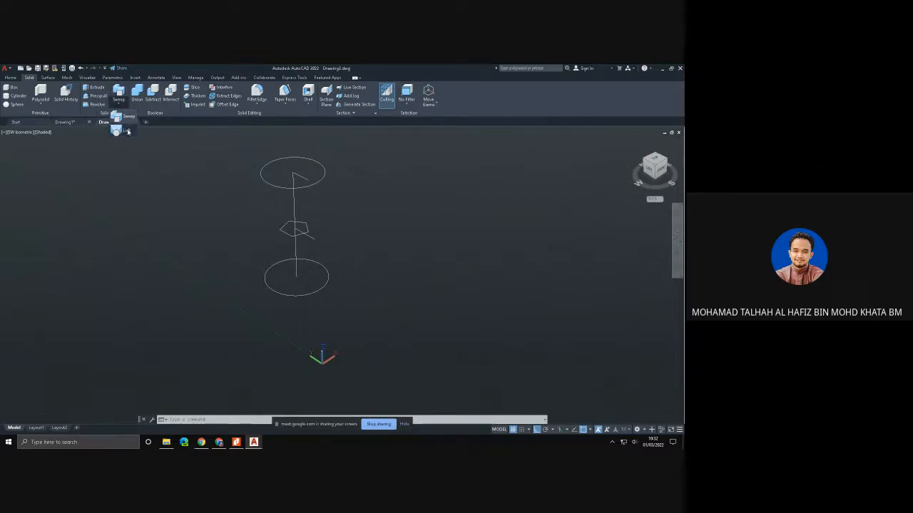
{"action": "left_click", "coordinate": [127, 132]}
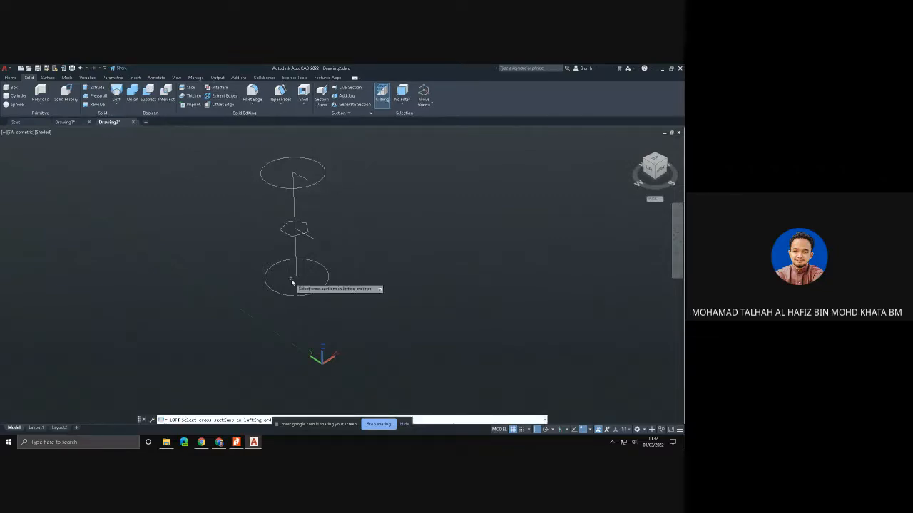
{"action": "left_click", "coordinate": [270, 288]}
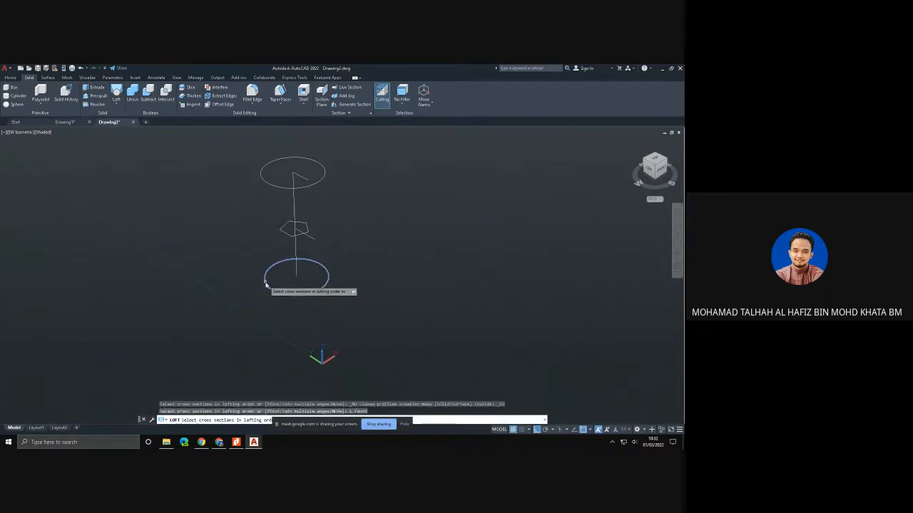
{"action": "left_click", "coordinate": [282, 227]}
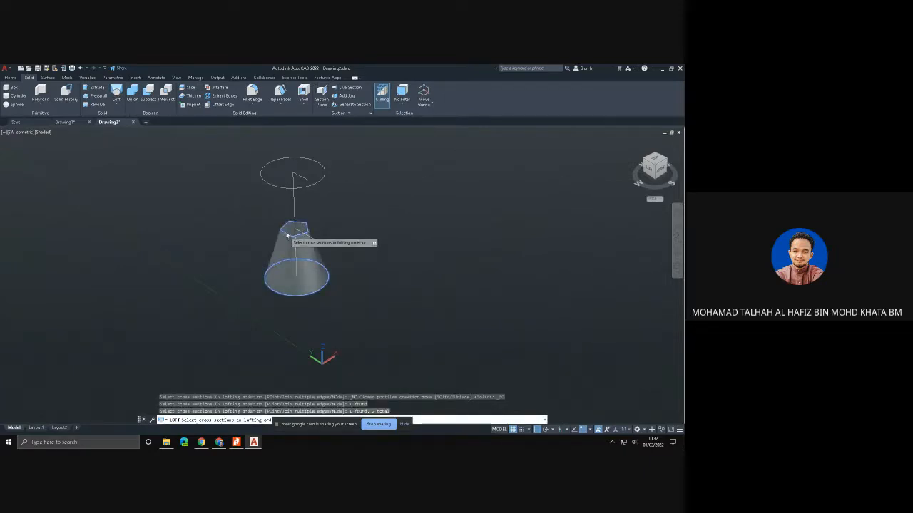
{"action": "left_click", "coordinate": [277, 188]}
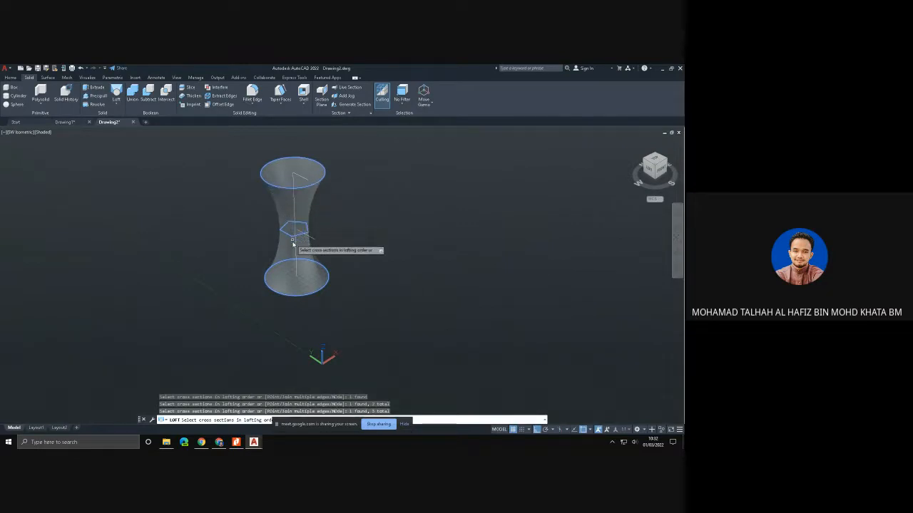
{"action": "left_click", "coordinate": [278, 271]}
{"action": "left_click", "coordinate": [277, 270]}
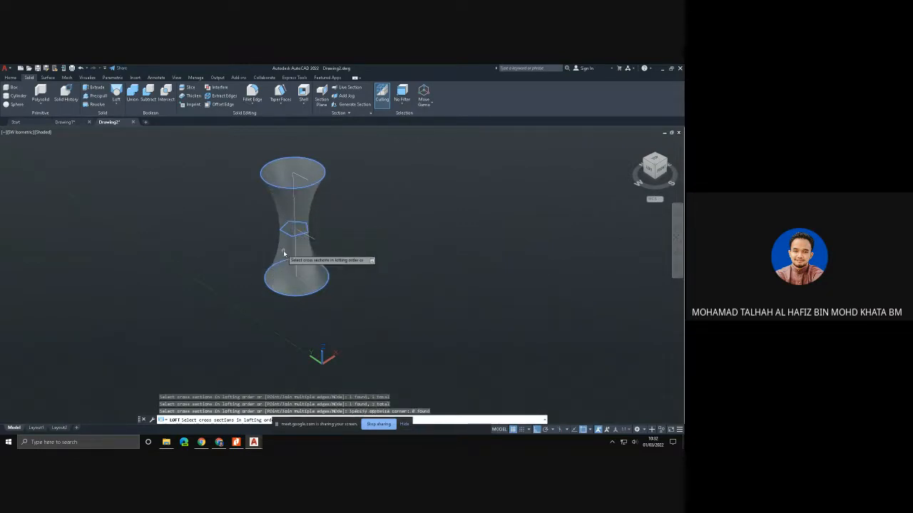
{"action": "key", "text": "Return"}
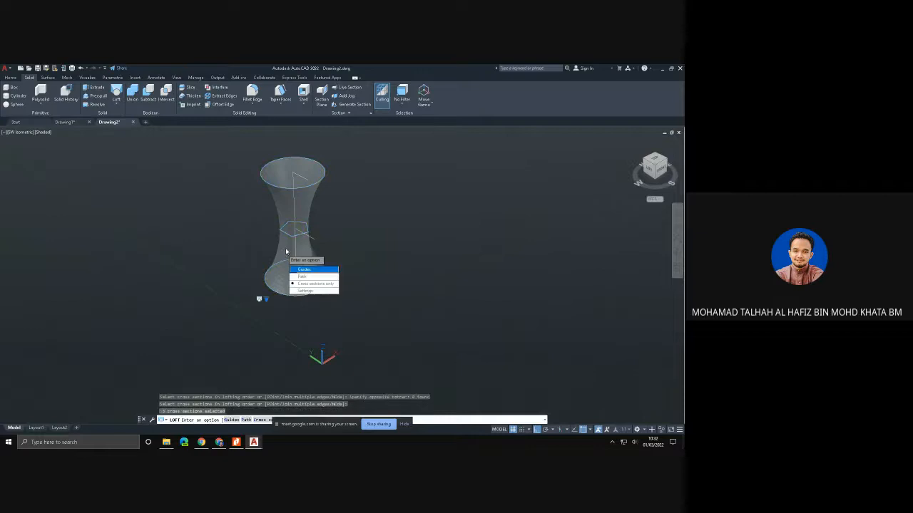
{"action": "key", "text": "Return"}
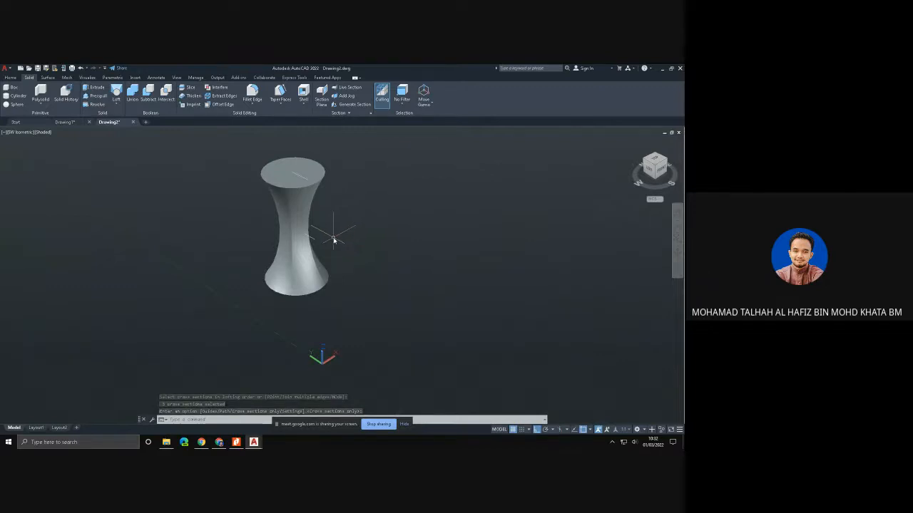
{"action": "key", "text": "ctrl+z"}
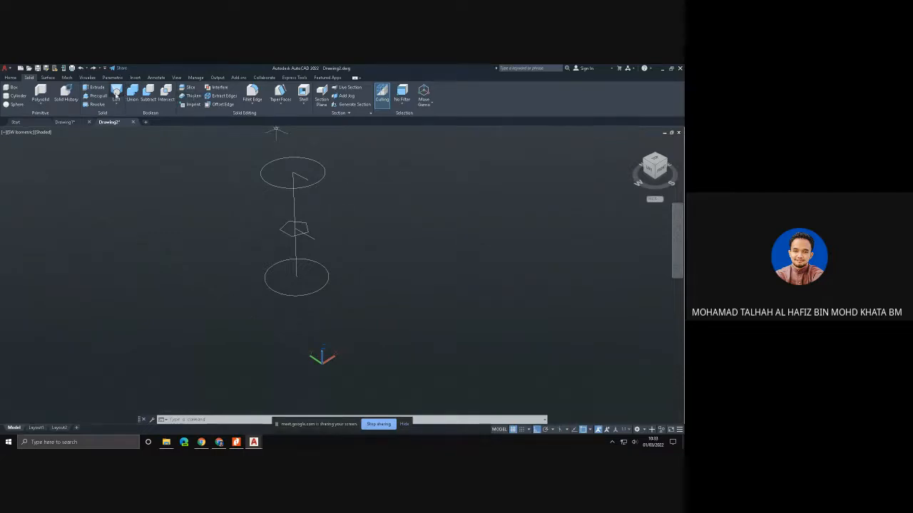
- Try a loft through the base circle, the upper circle and then the pentagon using cross sections only, and undo it
{"action": "left_click", "coordinate": [117, 94]}
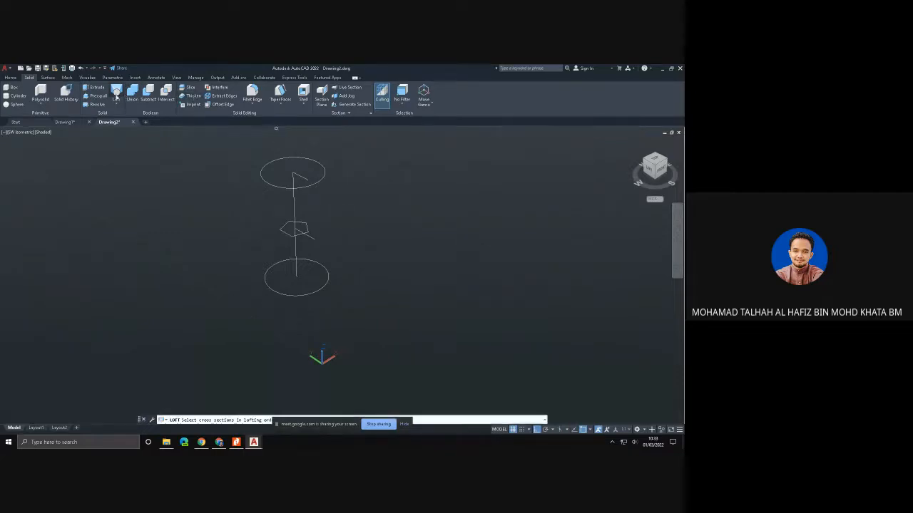
{"action": "left_click", "coordinate": [267, 281]}
{"action": "left_click", "coordinate": [271, 189]}
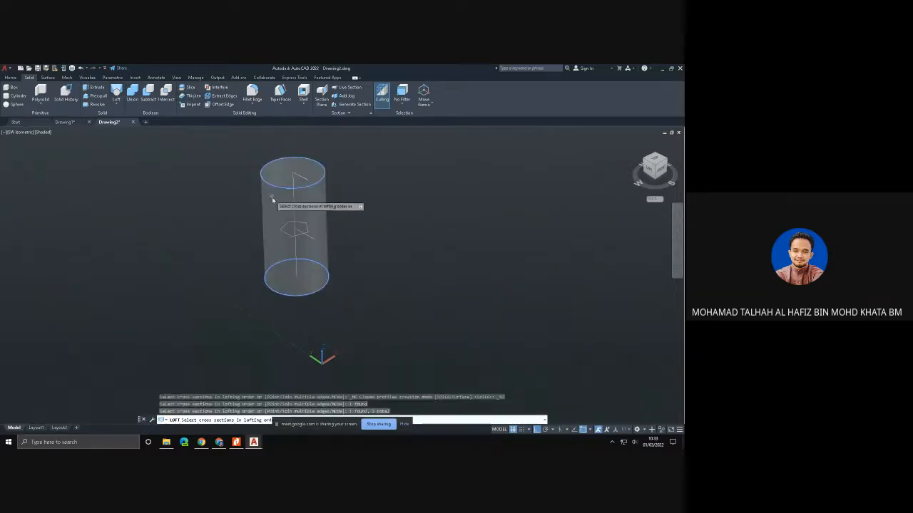
{"action": "left_click", "coordinate": [293, 229]}
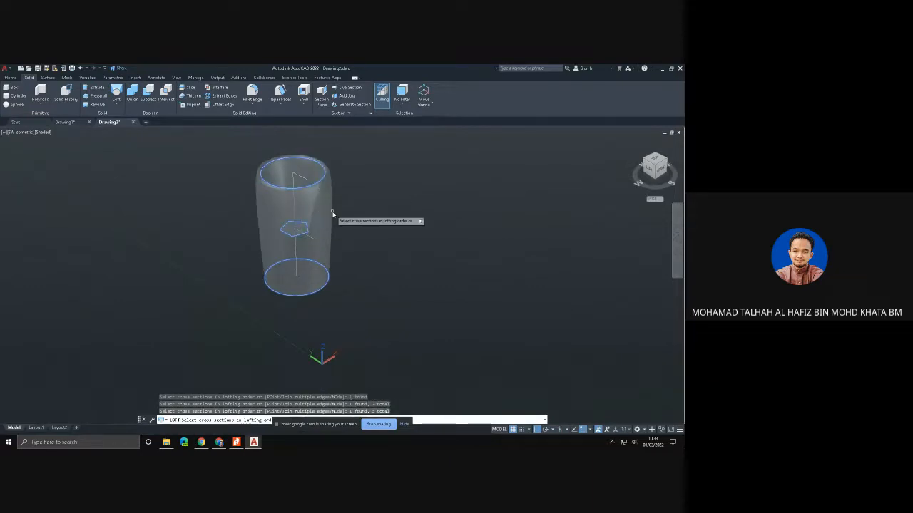
{"action": "key", "text": "Return"}
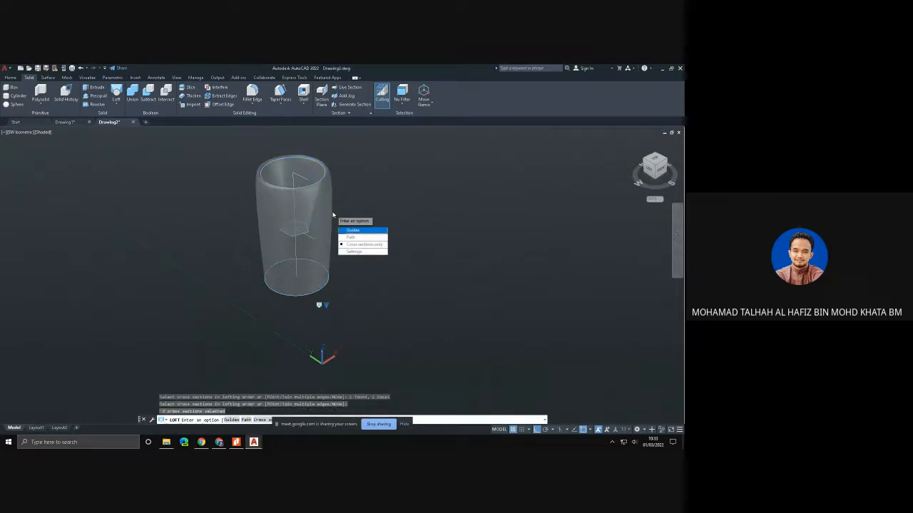
{"action": "key", "text": "Return"}
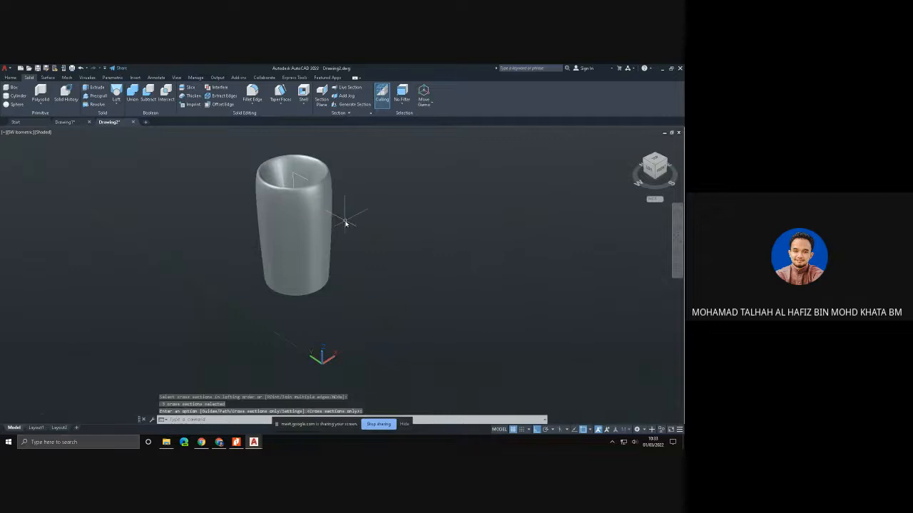
{"action": "mouse_move", "coordinate": [345, 223]}
{"action": "middle_mouse_down", "text": "shift"}
{"action": "mouse_move", "coordinate": [321, 281]}
{"action": "mouse_move", "coordinate": [279, 240]}
{"action": "mouse_move", "coordinate": [288, 204]}
{"action": "mouse_move", "coordinate": [352, 206]}
{"action": "mouse_move", "coordinate": [351, 223]}
{"action": "middle_mouse_up", "text": "shift"}
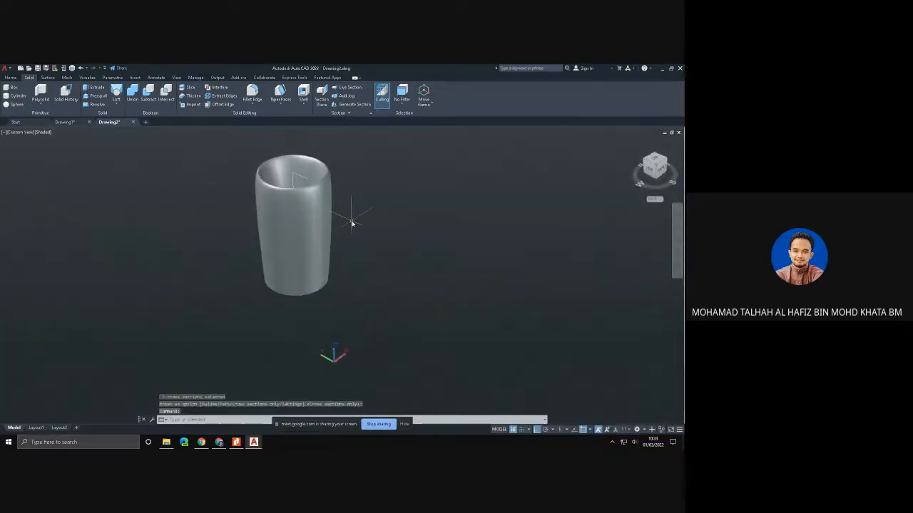
{"action": "key", "text": "Escape"}
{"action": "key", "text": "ctrl+z"}
{"action": "key", "text": "ctrl+z"}
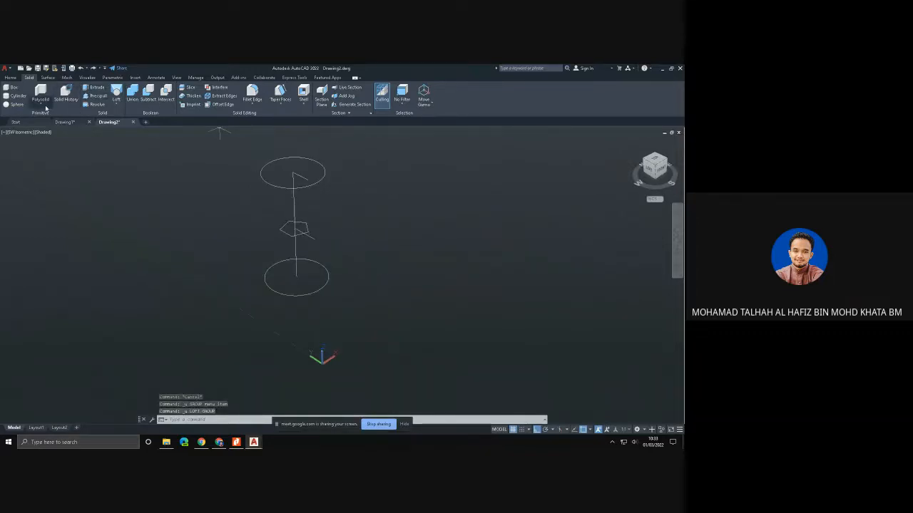
- Copy the two vertical lines and the pentagon from the base circle's centre to a clear spot along the positive X direction
{"action": "left_click", "coordinate": [12, 77]}
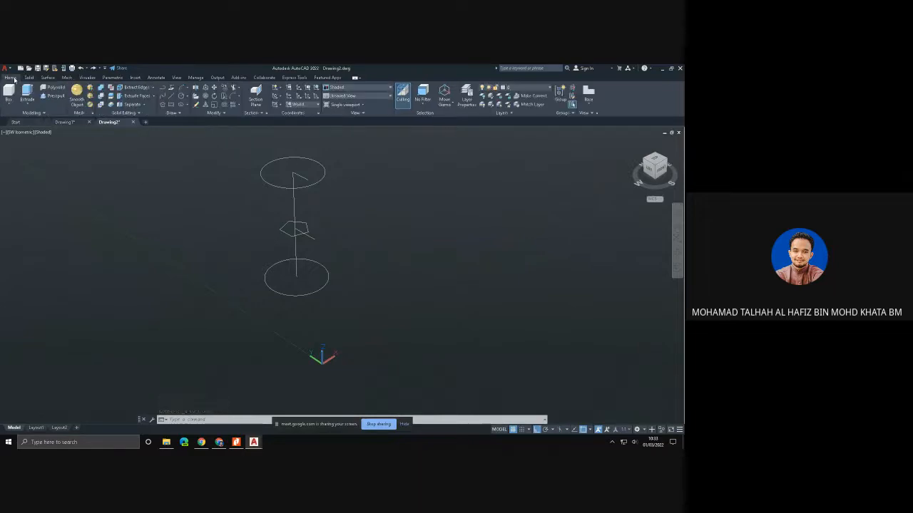
{"action": "left_click", "coordinate": [224, 90]}
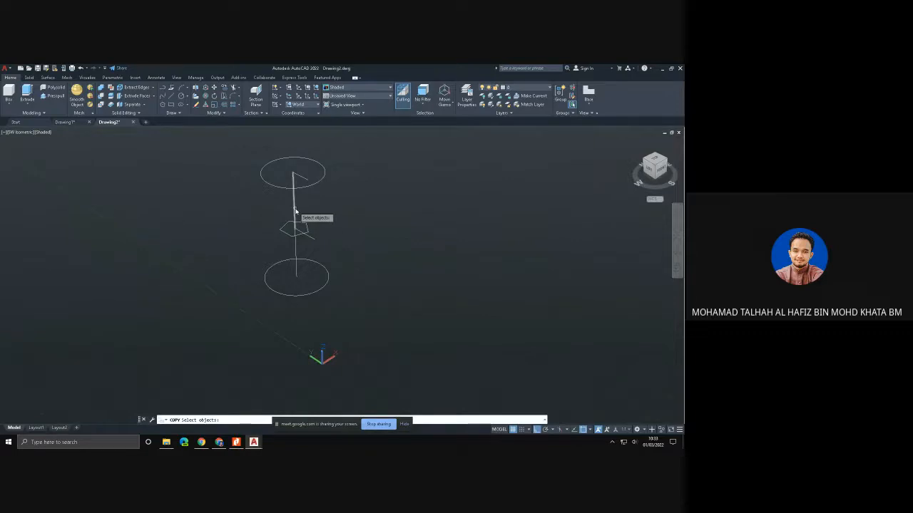
{"action": "left_click", "coordinate": [296, 211]}
{"action": "left_click", "coordinate": [299, 179]}
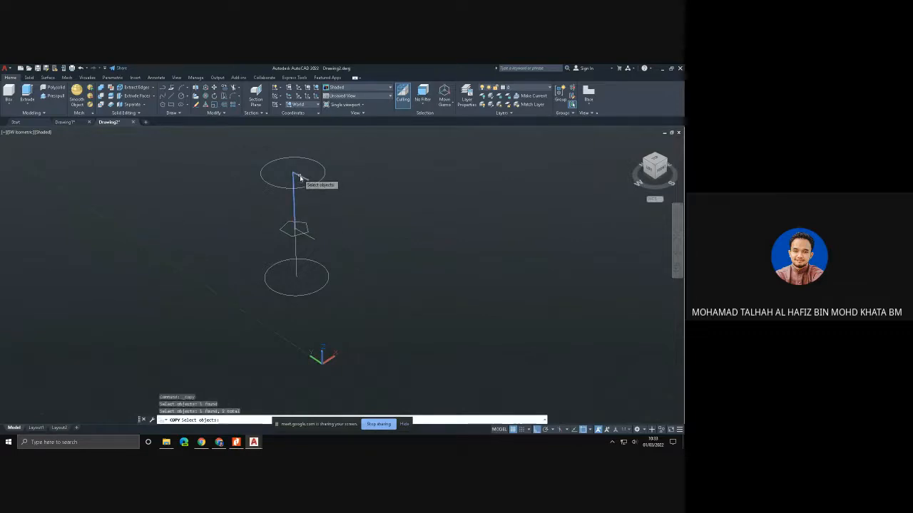
{"action": "left_click", "coordinate": [303, 234]}
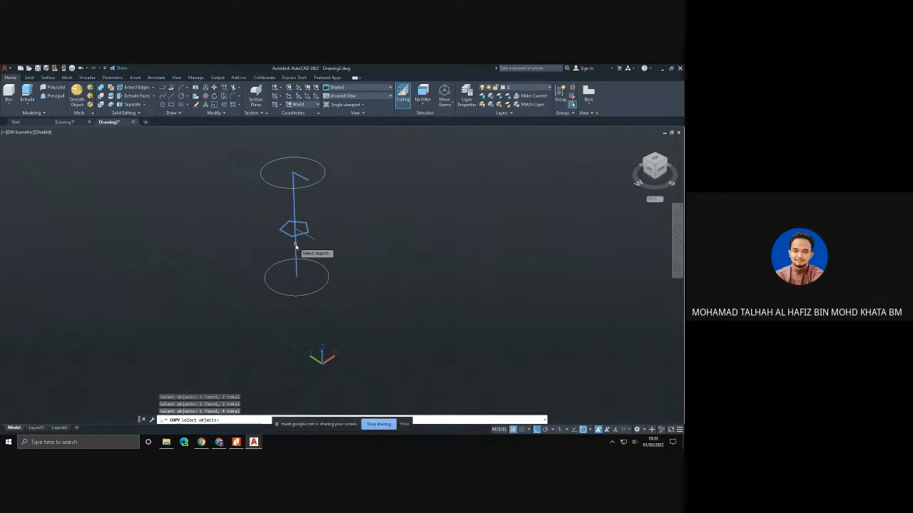
{"action": "key", "text": "Return"}
{"action": "left_click", "coordinate": [297, 278]}
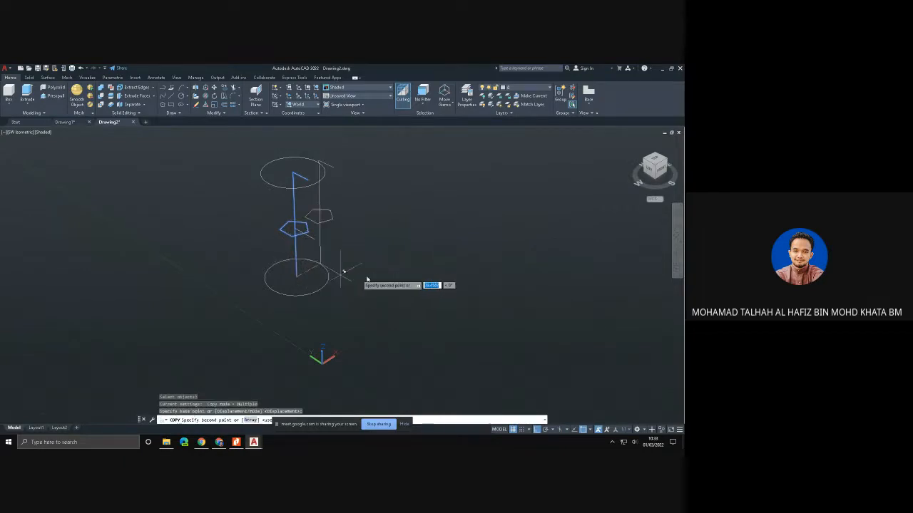
{"action": "left_click", "coordinate": [408, 238]}
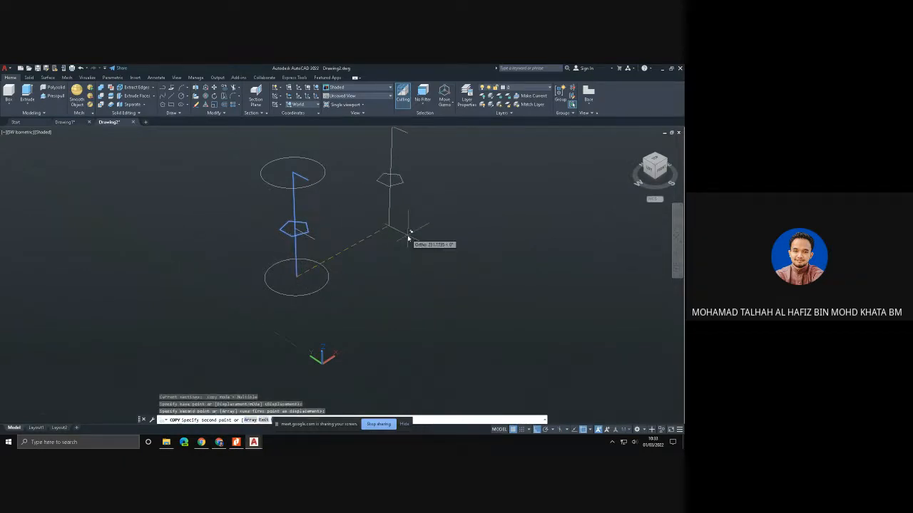
{"action": "key", "text": "Escape"}
- Switch to the browser to examine the twisted black pen holder image, and return to AutoCAD
{"action": "left_click", "coordinate": [219, 442]}
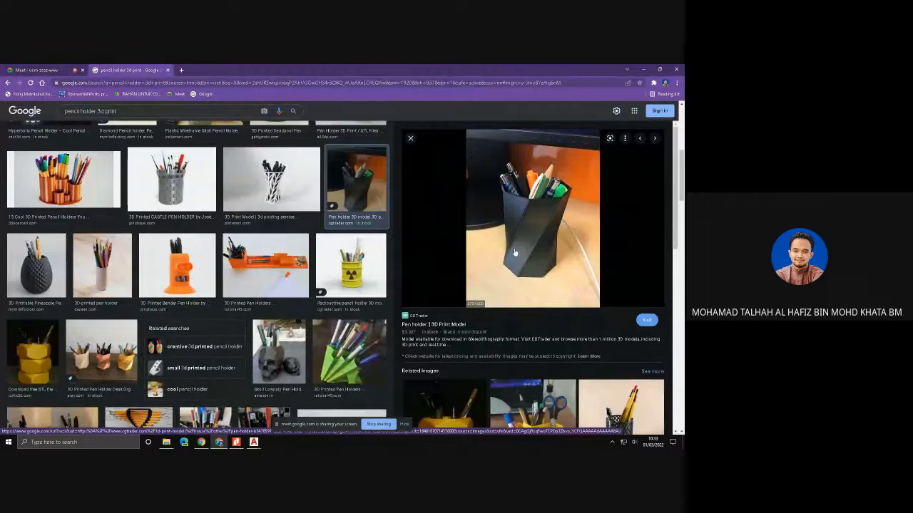
{"action": "left_click", "coordinate": [253, 442]}
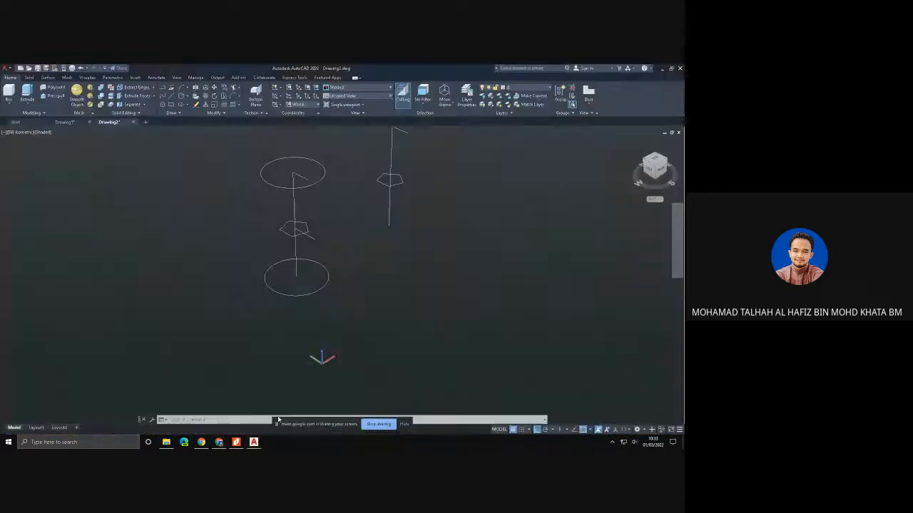
- Copy the pentagon on the duplicated axis from its centre to the axis's lower end and to its upper end
{"action": "scroll", "coordinate": [409, 169], "scroll_direction": "up", "scroll_amount": 3}
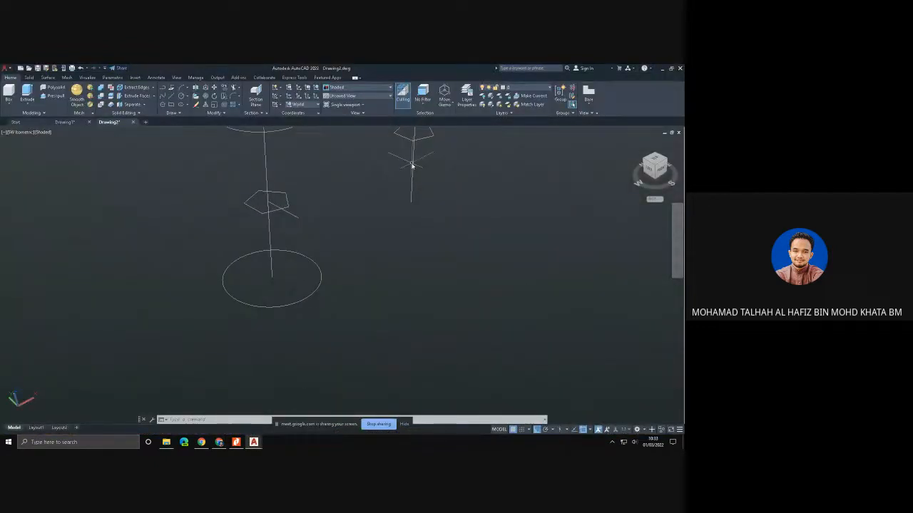
{"action": "middle_click_drag", "start_coordinate": [411, 165], "coordinate": [285, 330]}
{"action": "scroll", "coordinate": [291, 310], "scroll_direction": "up", "scroll_amount": 2}
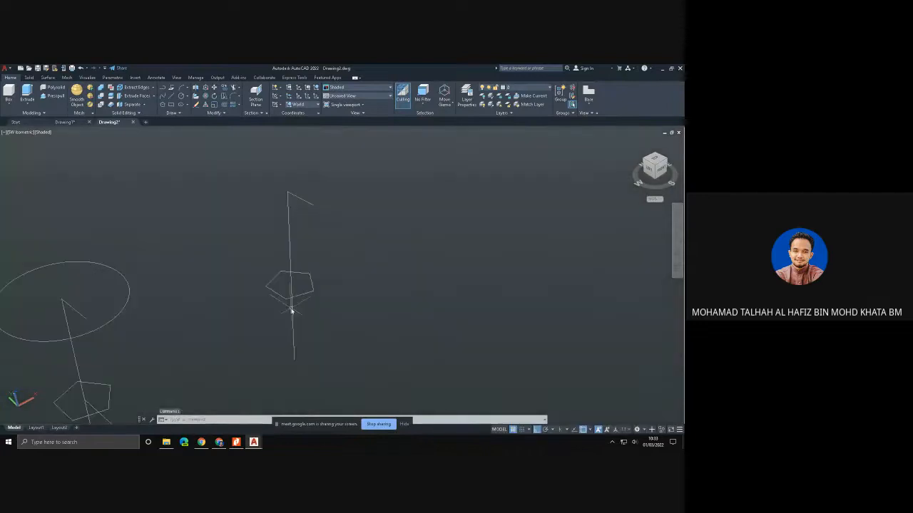
{"action": "left_click", "coordinate": [223, 89]}
{"action": "left_click", "coordinate": [298, 275]}
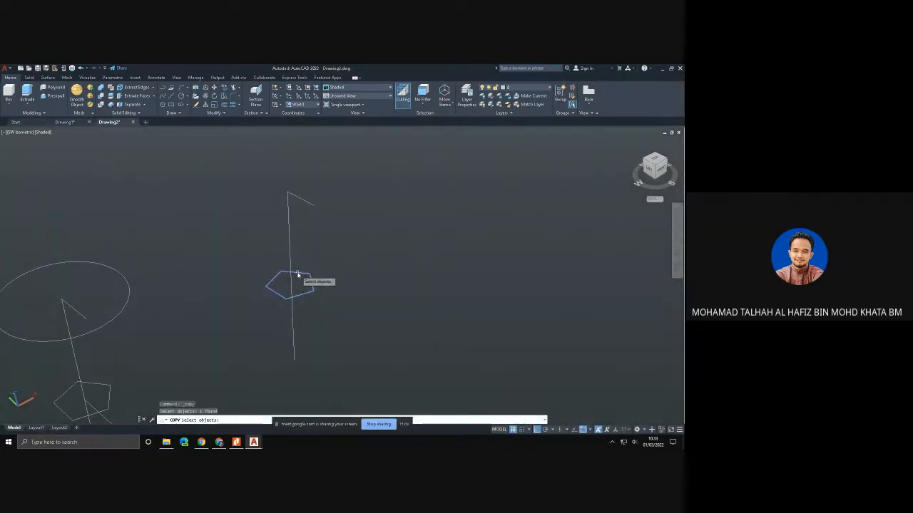
{"action": "key", "text": "Return"}
{"action": "left_click", "coordinate": [291, 282]}
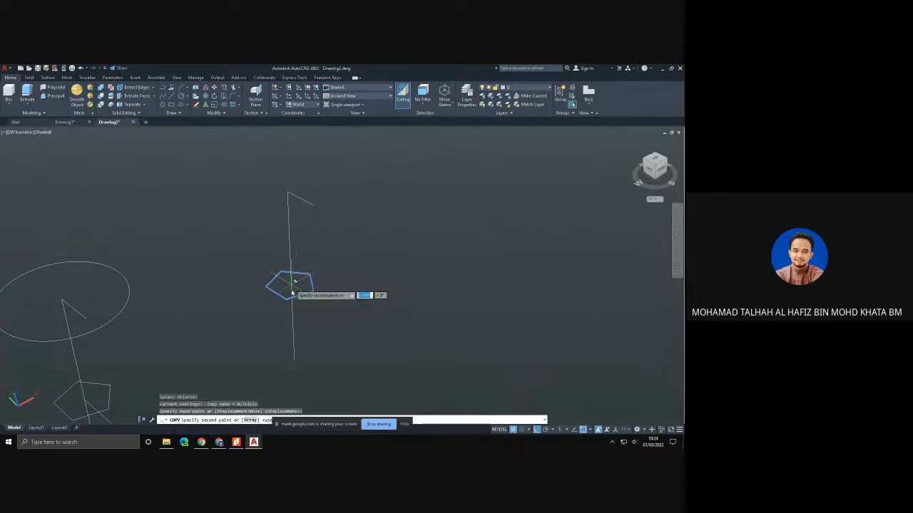
{"action": "left_click", "coordinate": [293, 359]}
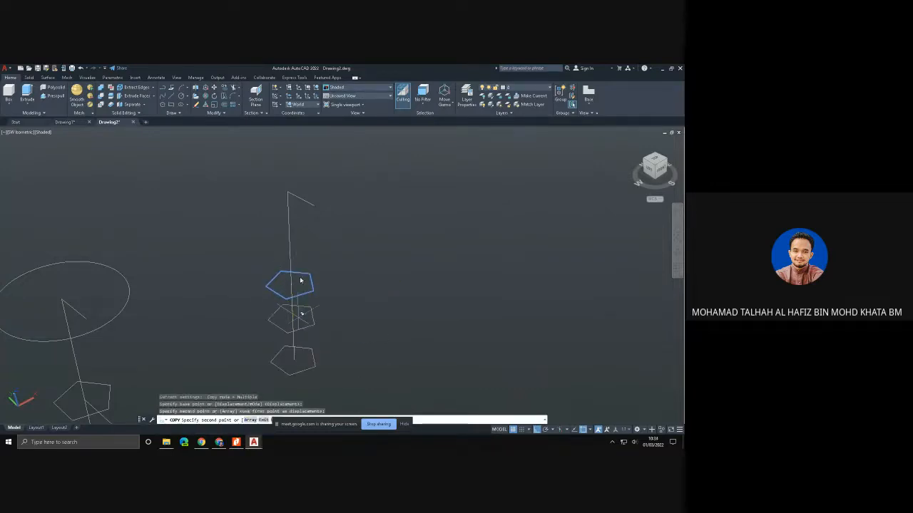
{"action": "left_click", "coordinate": [291, 191]}
{"action": "key", "text": "Escape"}
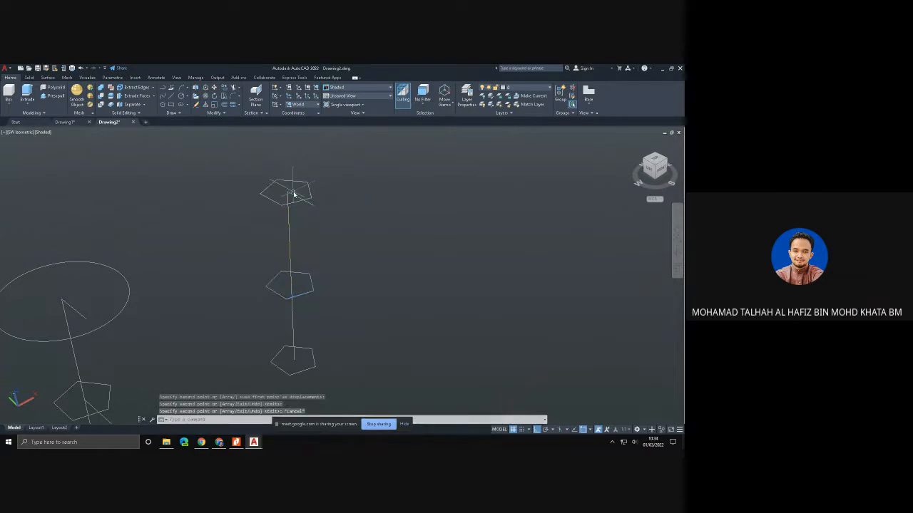
- Rotate the lowest pentagon by about 270° around the lower end of the vertical line
{"action": "left_click", "coordinate": [214, 96]}
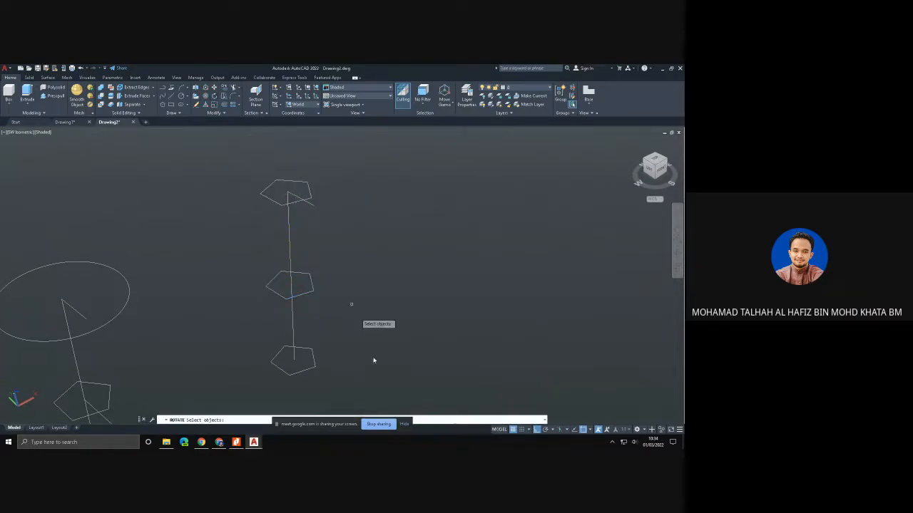
{"action": "left_click", "coordinate": [314, 358]}
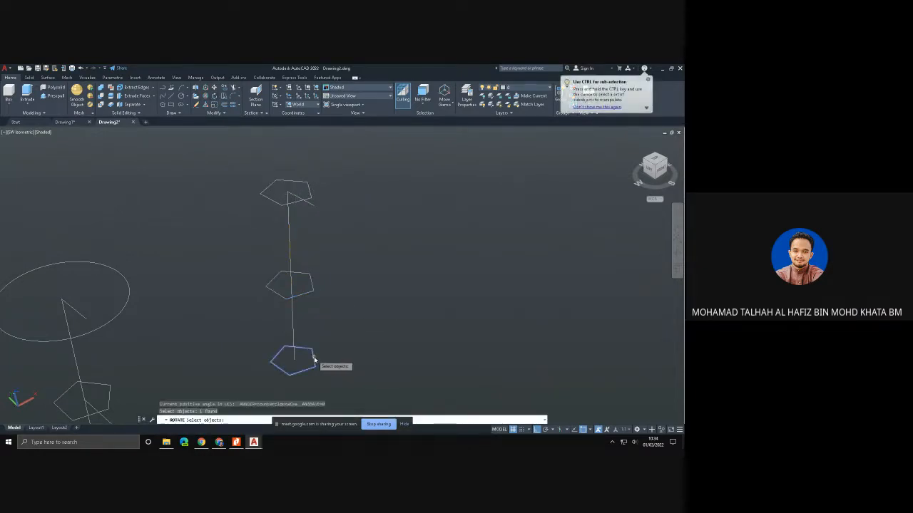
{"action": "key", "text": "Return"}
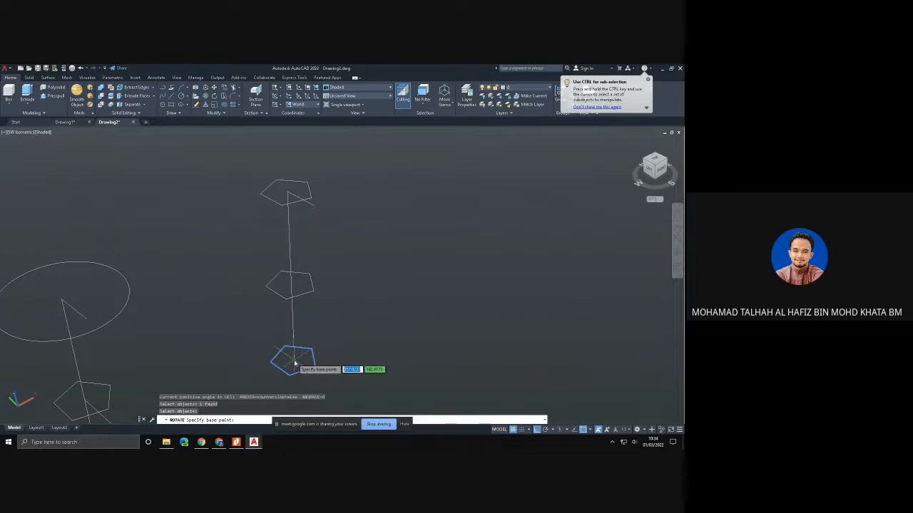
{"action": "left_click", "coordinate": [314, 355]}
{"action": "left_click", "coordinate": [311, 366]}
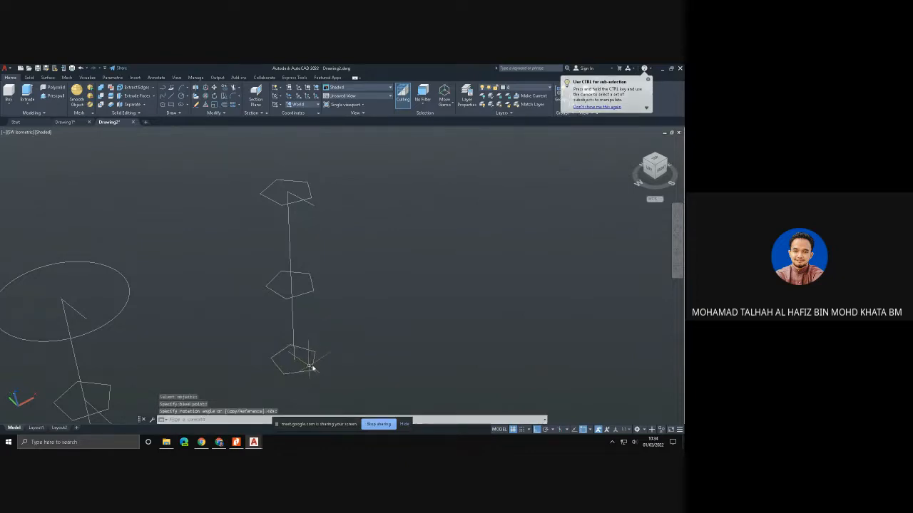
- Rotate the uppermost pentagon by half a turn around the upper end of the vertical line
{"action": "key", "text": "Return"}
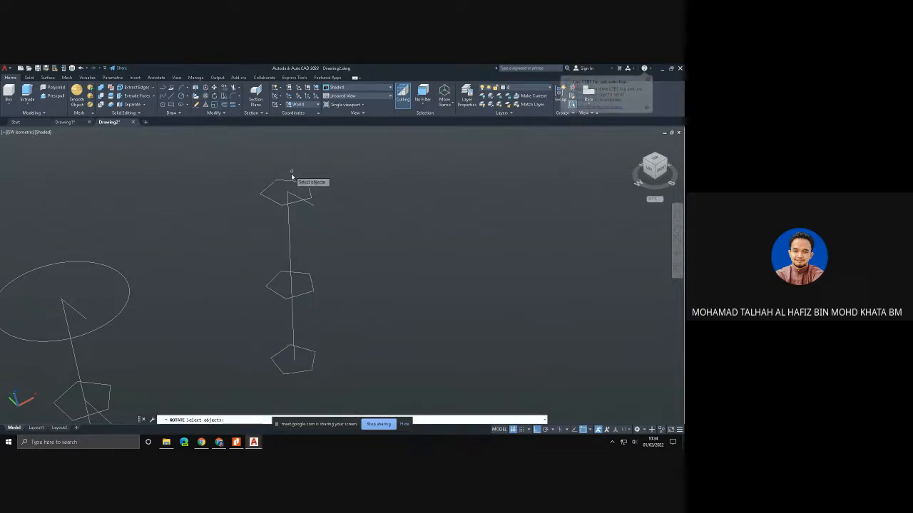
{"action": "left_click", "coordinate": [290, 184]}
{"action": "key", "text": "Return"}
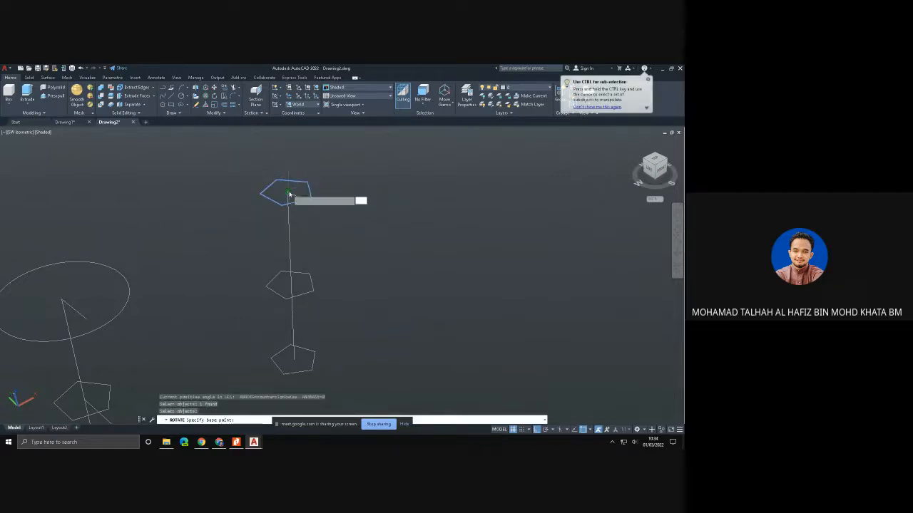
{"action": "left_click", "coordinate": [288, 194]}
{"action": "left_click", "coordinate": [268, 205]}
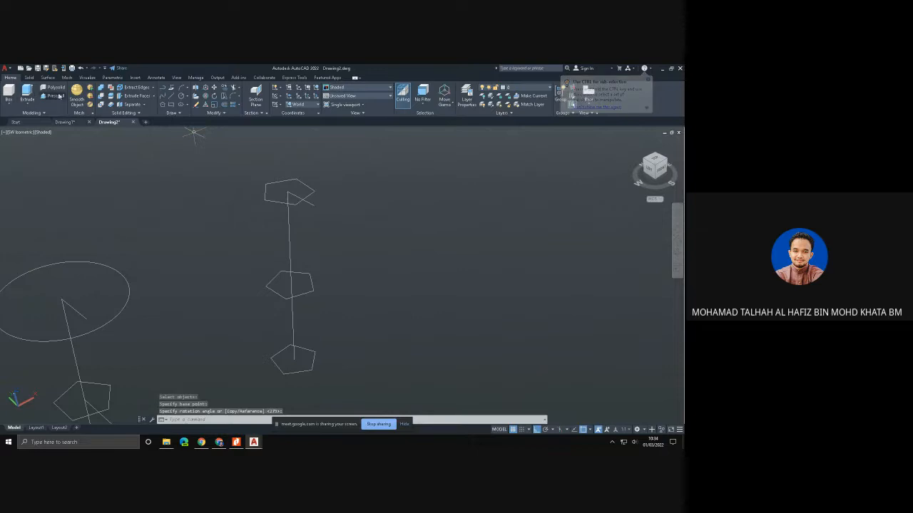
- Loft a solid through the lowest, middle and uppermost pentagons in that order, using cross sections only
{"action": "left_click", "coordinate": [29, 77]}
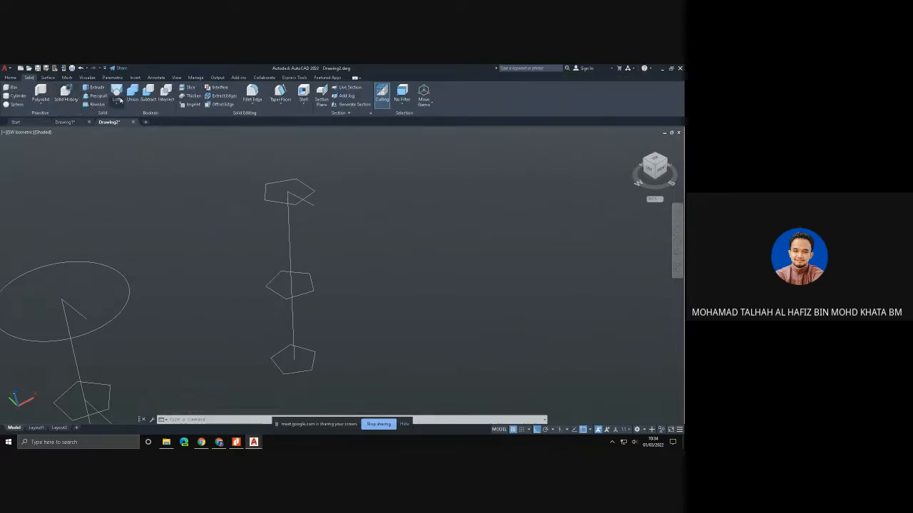
{"action": "left_click", "coordinate": [117, 94]}
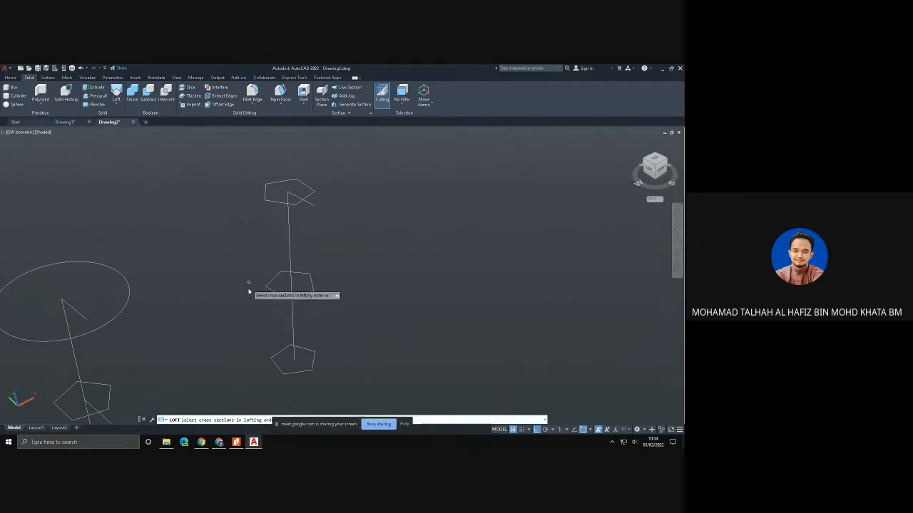
{"action": "left_click", "coordinate": [278, 366]}
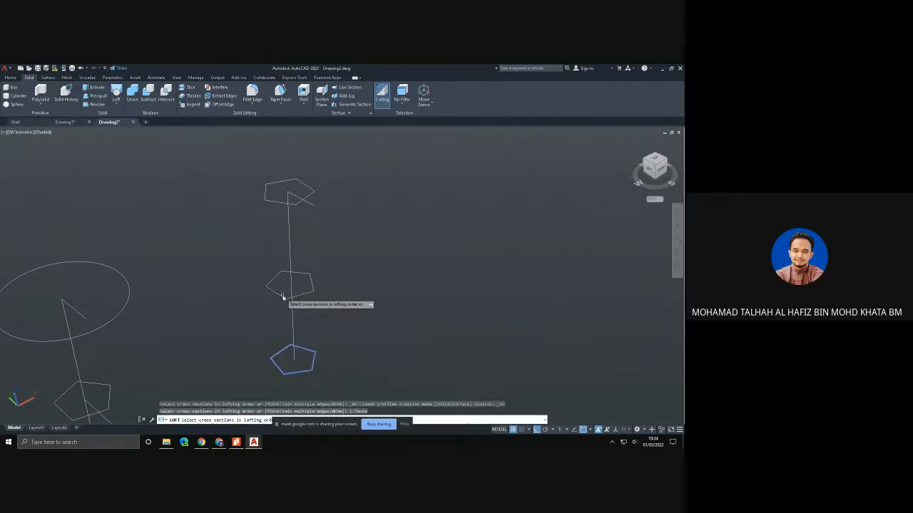
{"action": "left_click", "coordinate": [283, 298]}
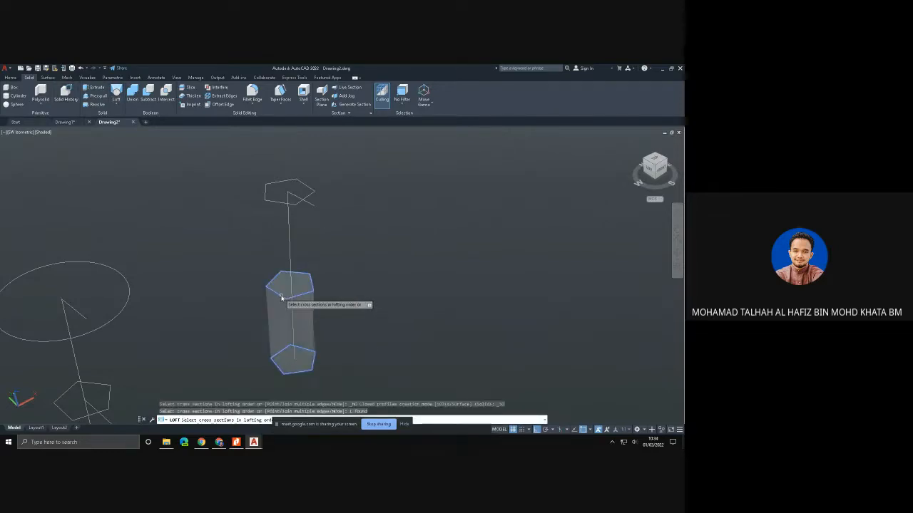
{"action": "left_click", "coordinate": [285, 201]}
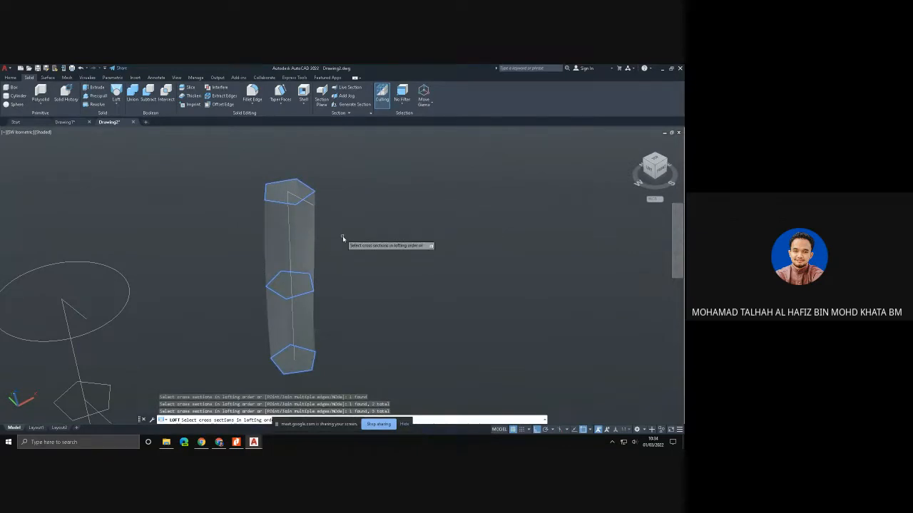
{"action": "key", "text": "Return"}
{"action": "key", "text": "Return"}
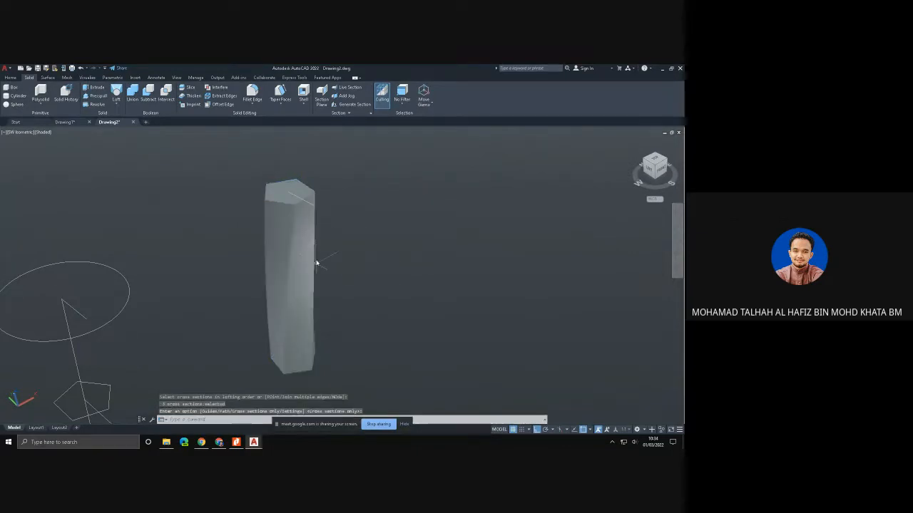
{"action": "mouse_move", "coordinate": [323, 287]}
{"action": "middle_mouse_down", "text": "shift"}
{"action": "mouse_move", "coordinate": [250, 269]}
{"action": "mouse_move", "coordinate": [320, 279]}
{"action": "middle_mouse_up", "text": "shift"}
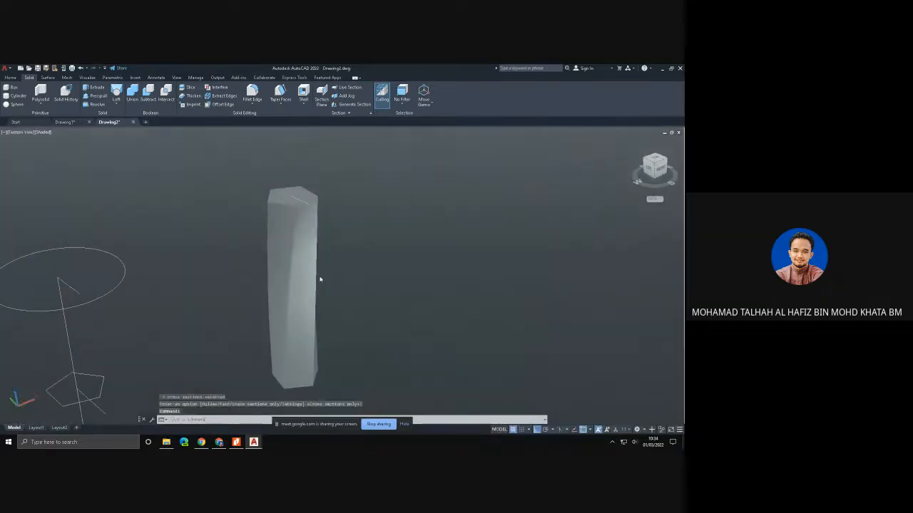
- Set the viewport's visual style to Shades of Gray and look over the twisted pentagonal solid
{"action": "left_click", "coordinate": [49, 134]}
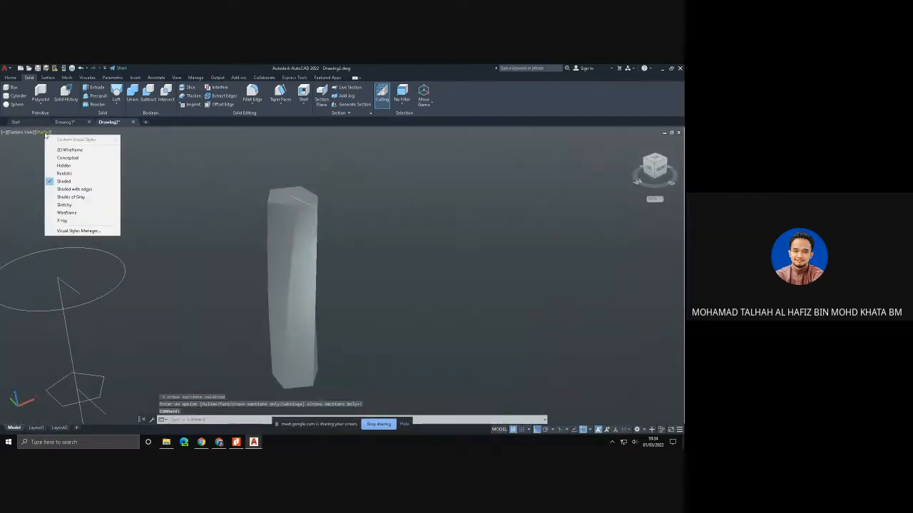
{"action": "left_click", "coordinate": [83, 195]}
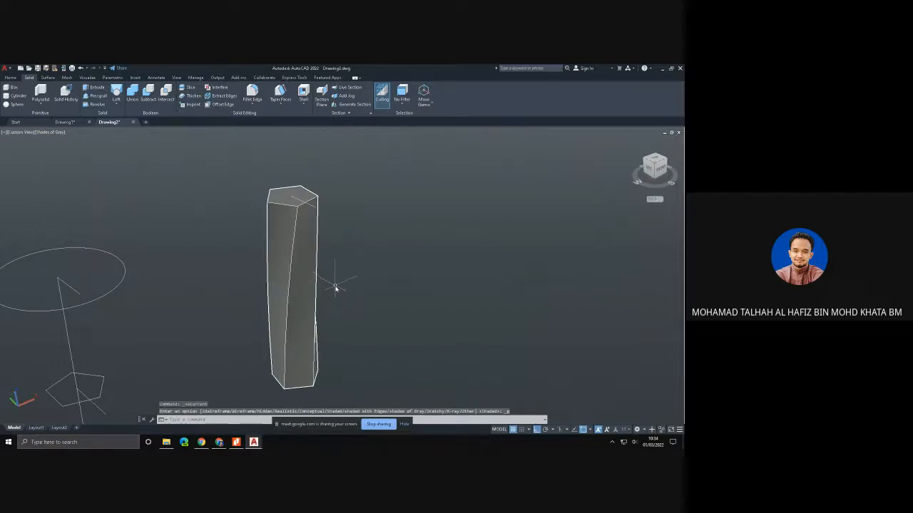
{"action": "middle_click_drag", "start_coordinate": [335, 288], "coordinate": [205, 353], "text": "shift"}
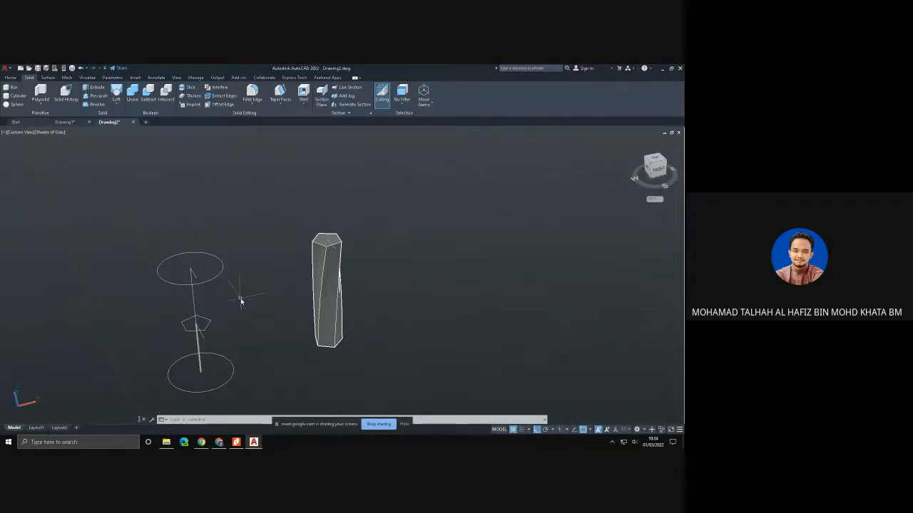
- Draw a slanted line with Ortho off in the empty space beside the twisted solid
{"action": "left_click", "coordinate": [8, 78]}
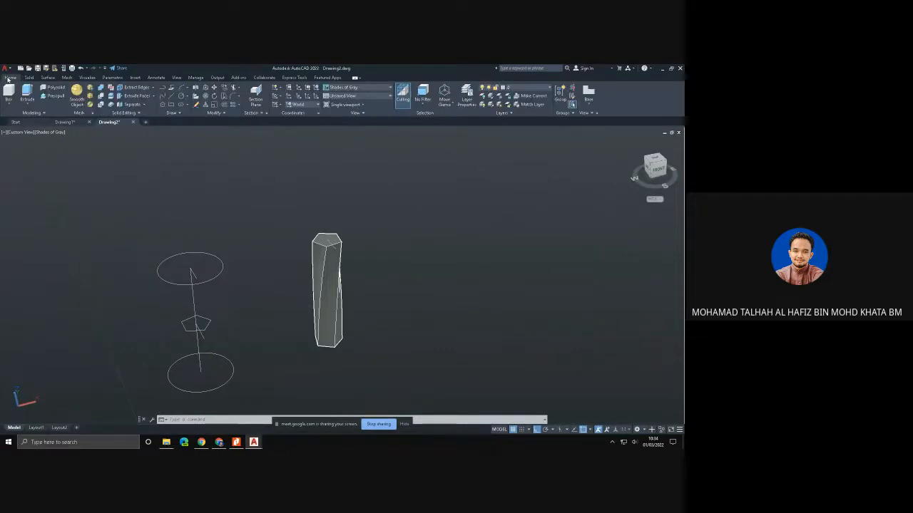
{"action": "left_click", "coordinate": [171, 100]}
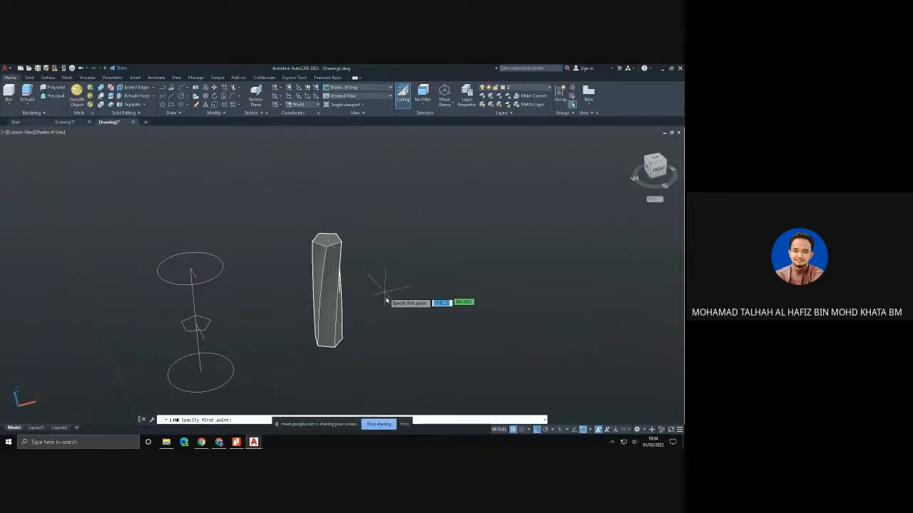
{"action": "left_click", "coordinate": [394, 308]}
{"action": "key", "text": "F8"}
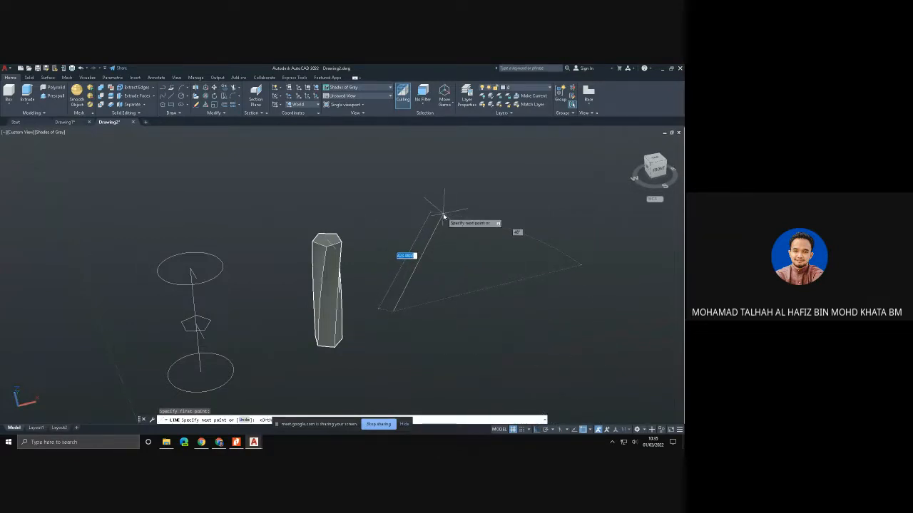
{"action": "left_click", "coordinate": [443, 214]}
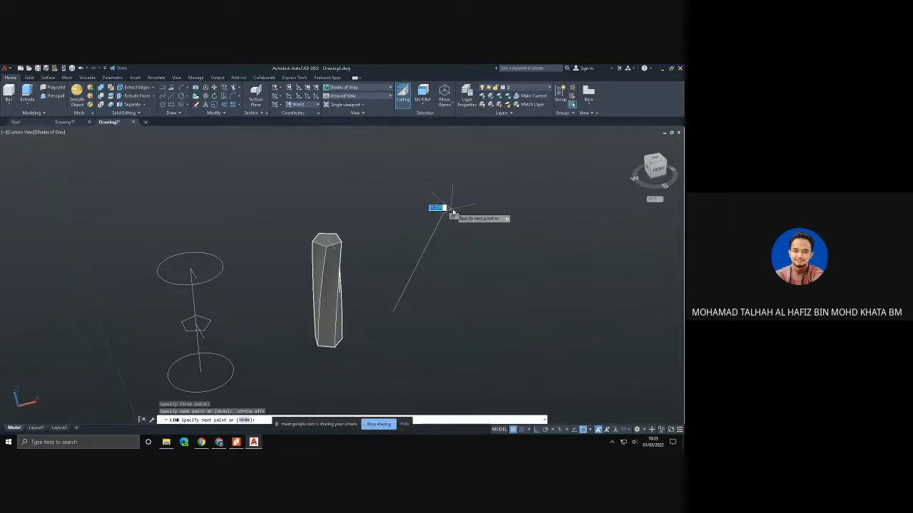
{"action": "key", "text": "Escape"}
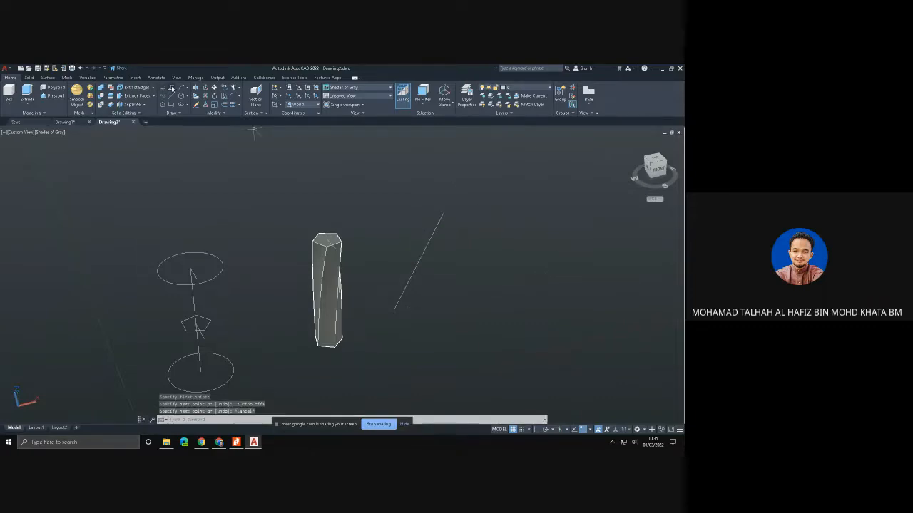
- Copy the pentagon between the two circles from its centre to both ends of the slanted line
{"action": "left_click", "coordinate": [224, 89]}
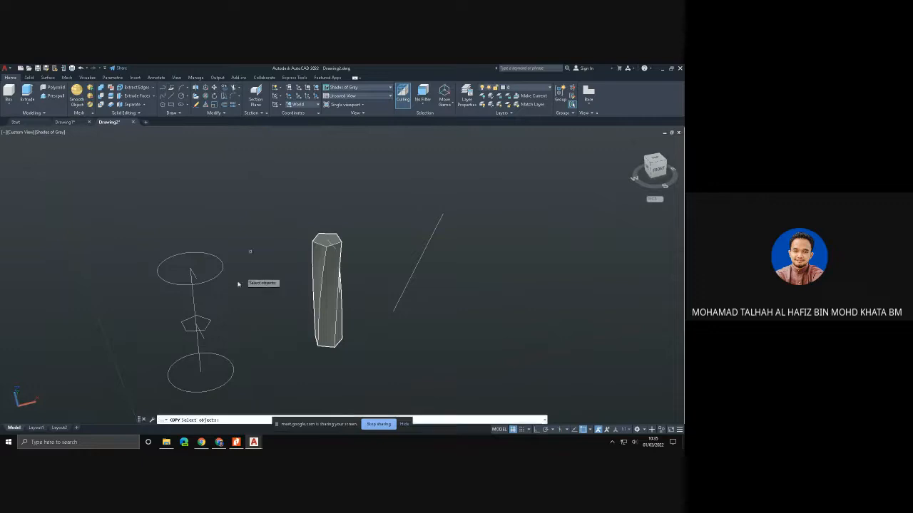
{"action": "left_click", "coordinate": [201, 320]}
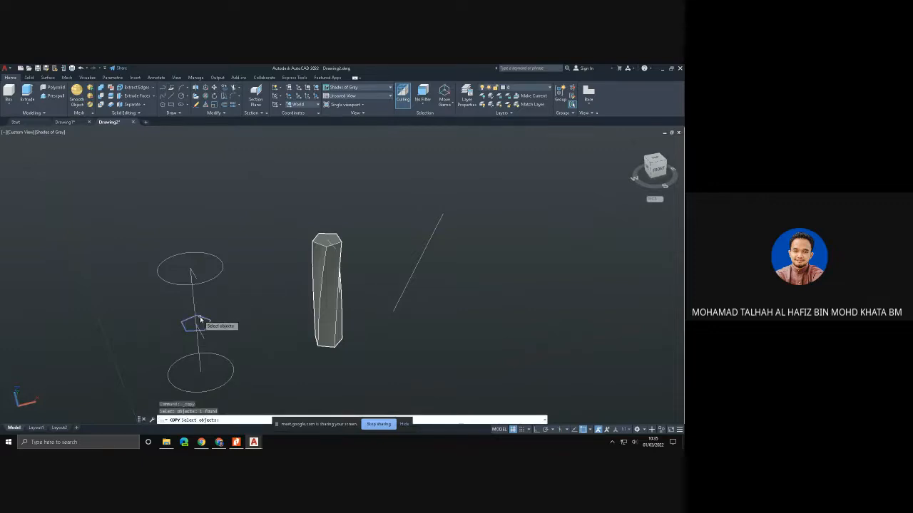
{"action": "key", "text": "Return"}
{"action": "left_click", "coordinate": [199, 323]}
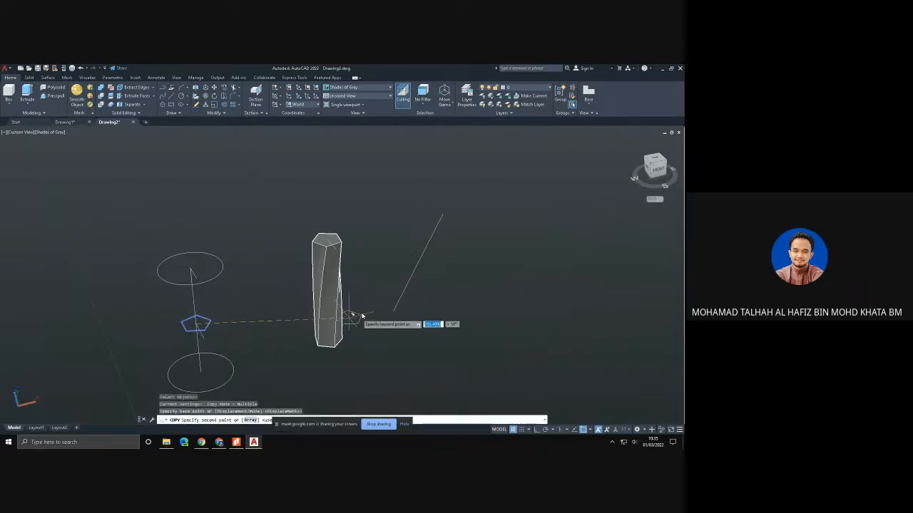
{"action": "left_click", "coordinate": [393, 310]}
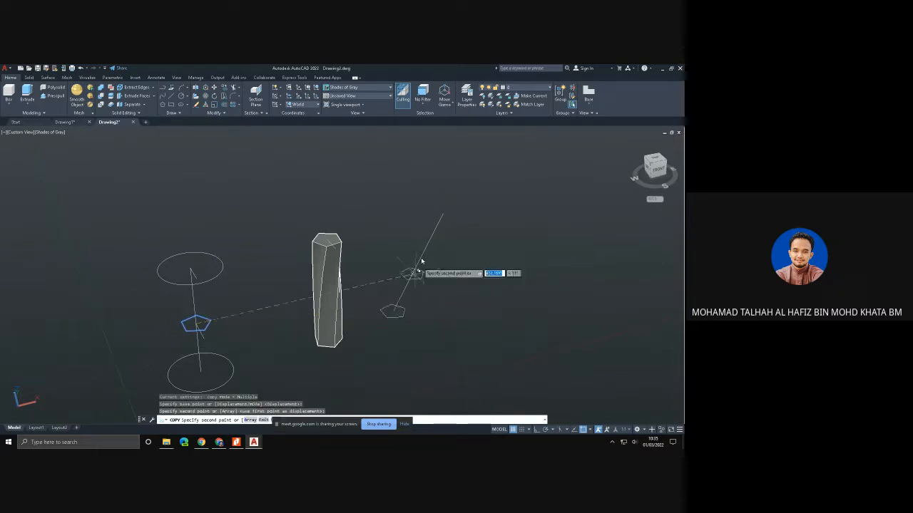
{"action": "left_click", "coordinate": [442, 214]}
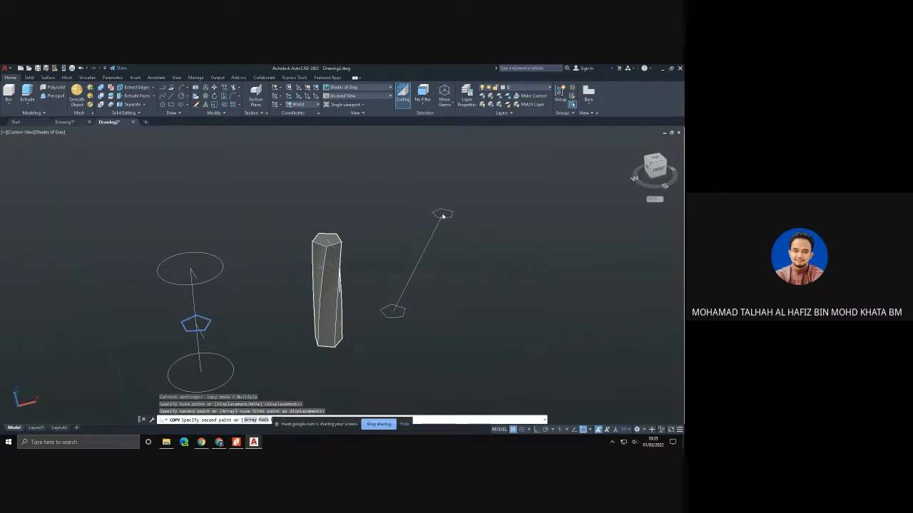
{"action": "key", "text": "Escape"}
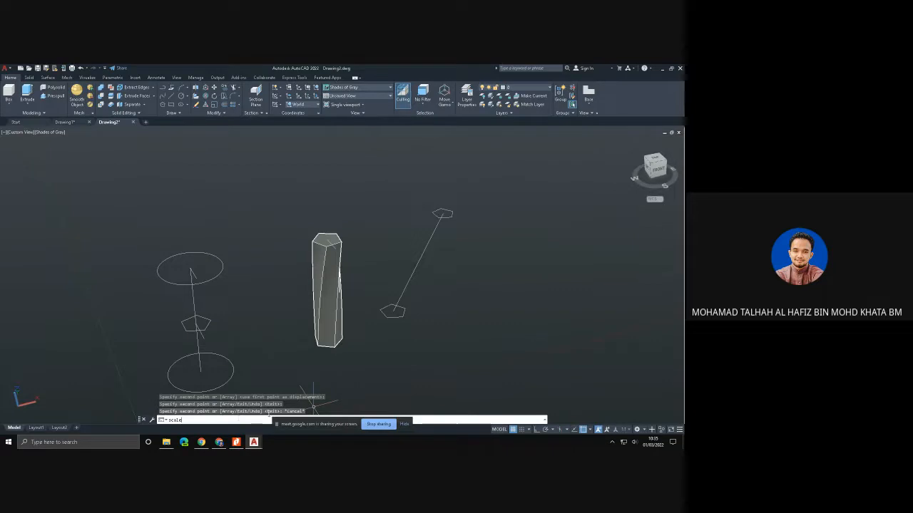
- Scale up the pentagon at the slanted line's far end about its centre to roughly three times its size
{"action": "key", "text": "Return"}
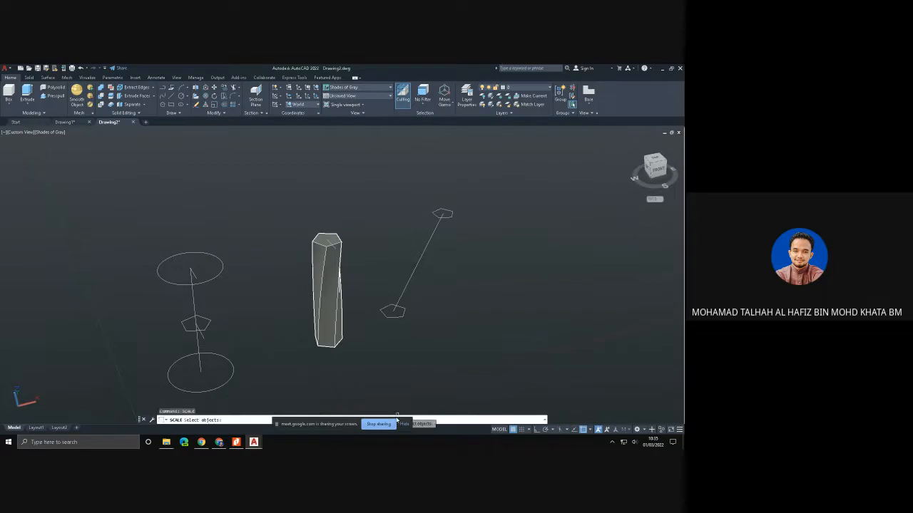
{"action": "left_click", "coordinate": [446, 211]}
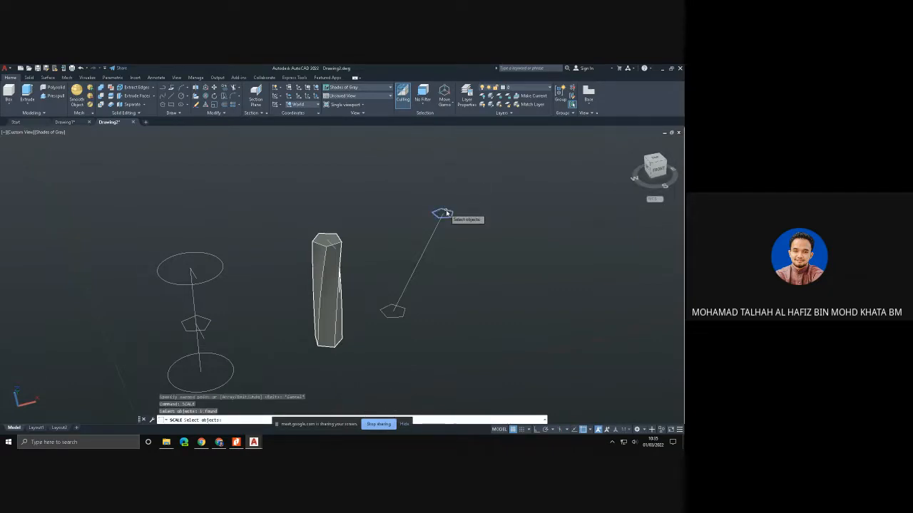
{"action": "key", "text": "Return"}
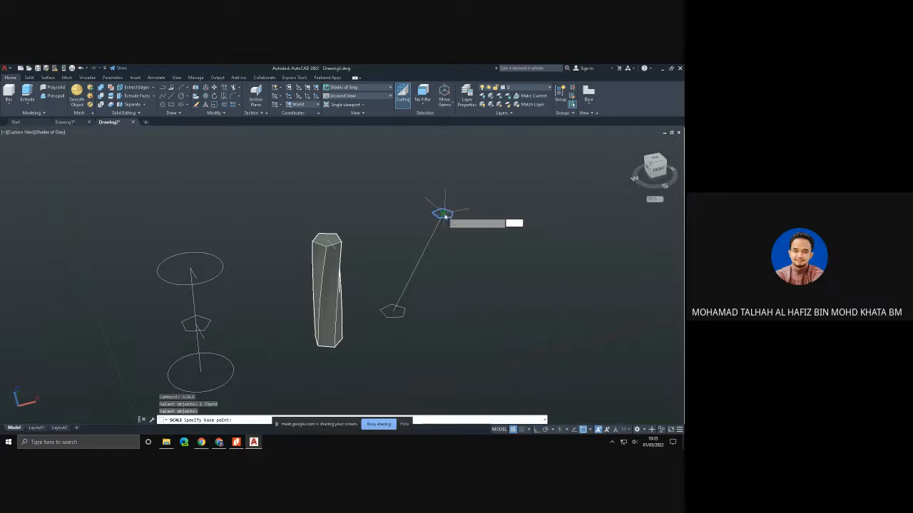
{"action": "left_click", "coordinate": [445, 215]}
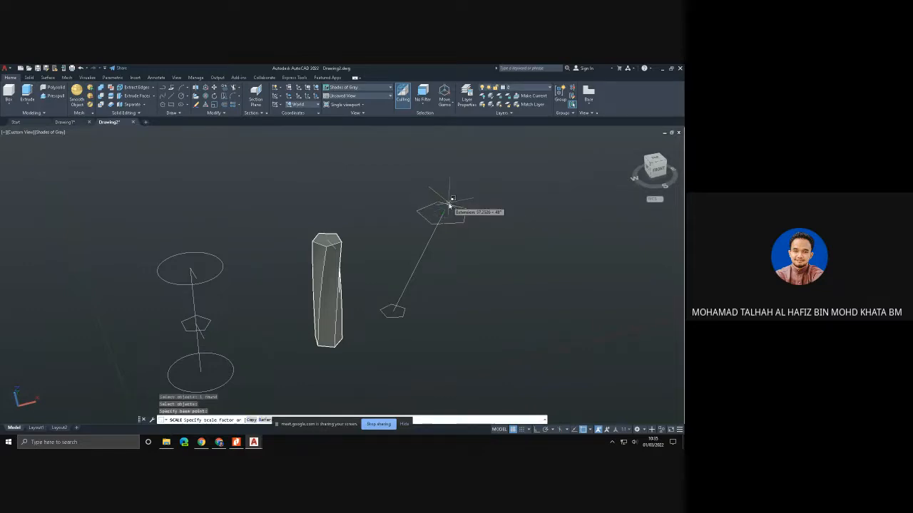
{"action": "left_click", "coordinate": [460, 201]}
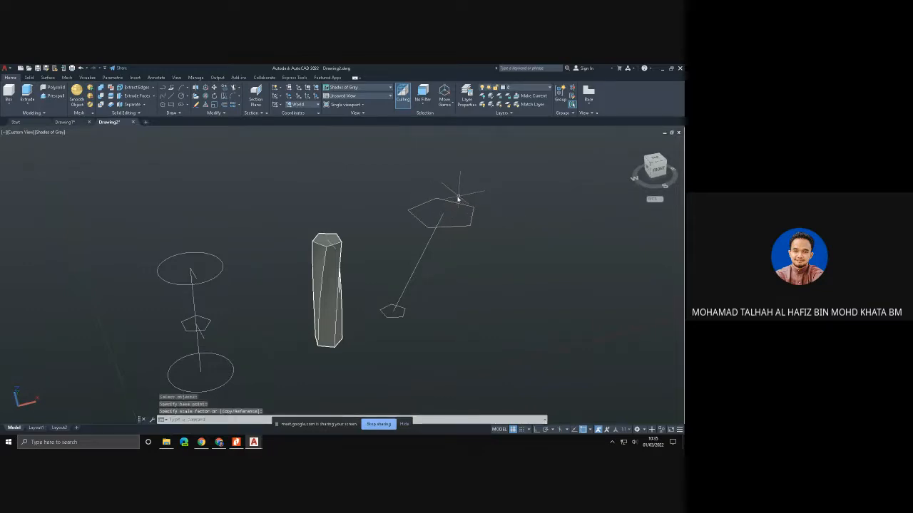
{"action": "key", "text": "Escape"}
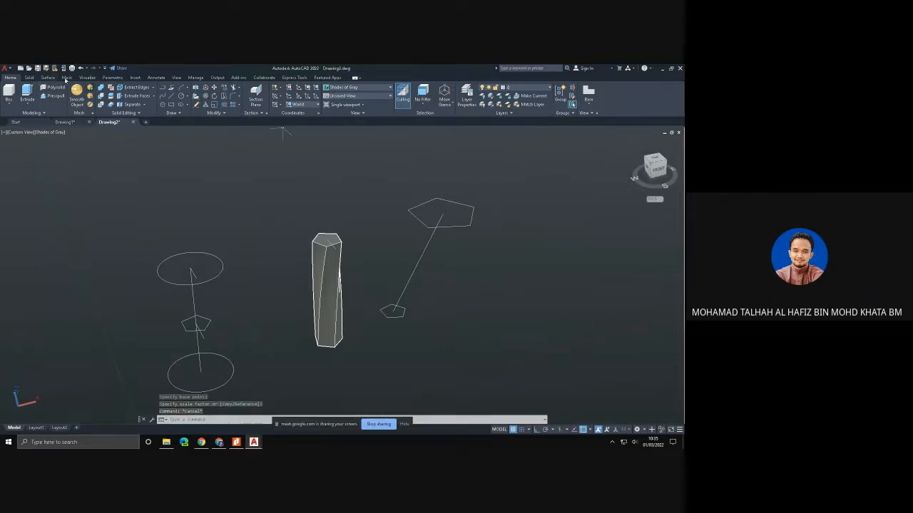
- Try to loft from the small pentagon to the enlarged one, using the slanted line as a guide
{"action": "left_click", "coordinate": [32, 78]}
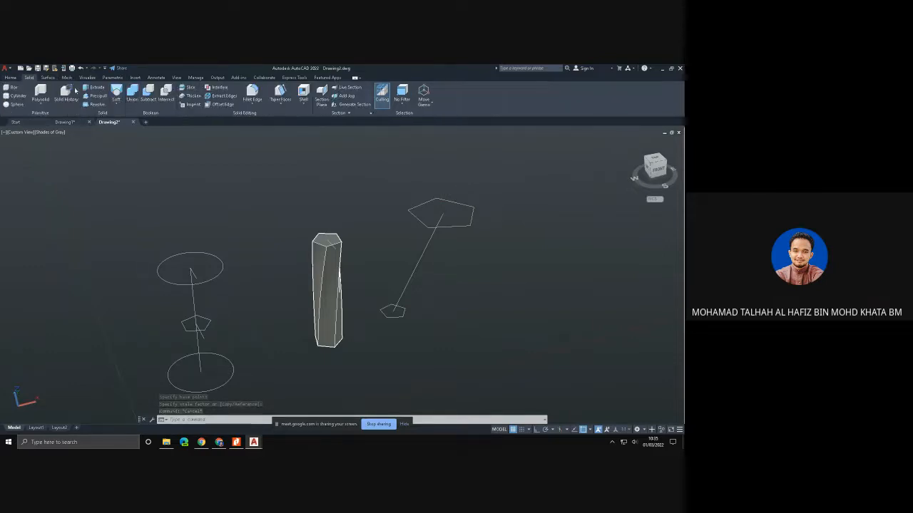
{"action": "left_click", "coordinate": [116, 93]}
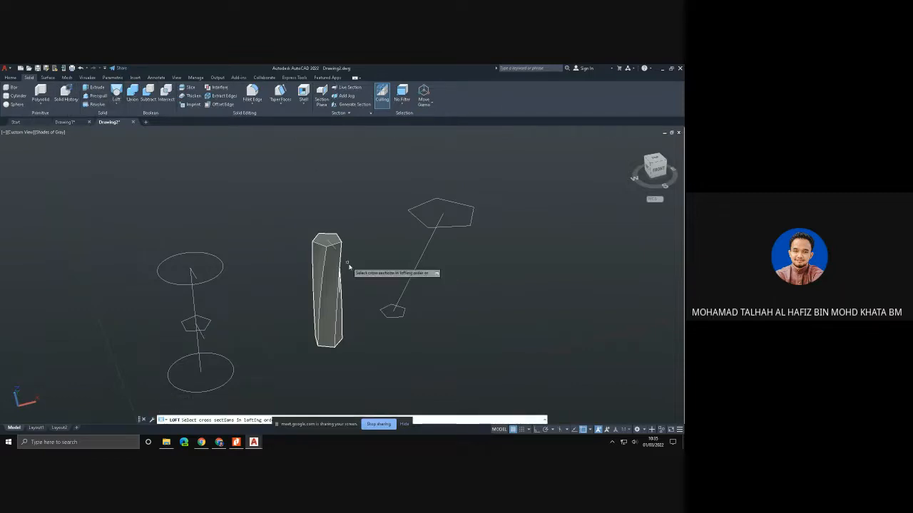
{"action": "left_click", "coordinate": [383, 314]}
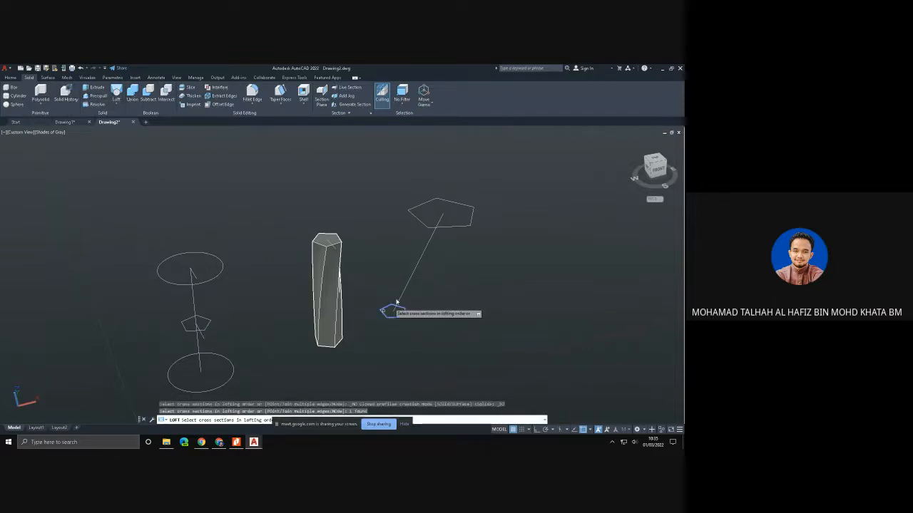
{"action": "left_click", "coordinate": [421, 224]}
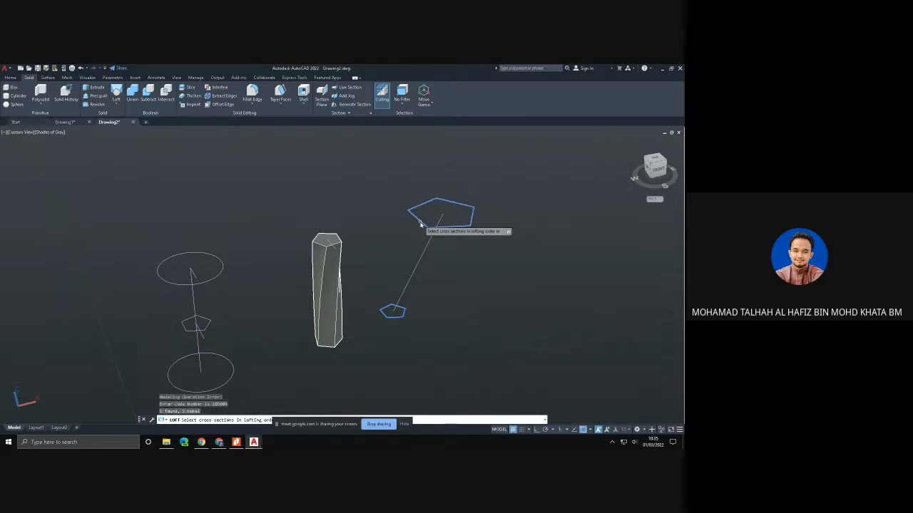
{"action": "key", "text": "Return"}
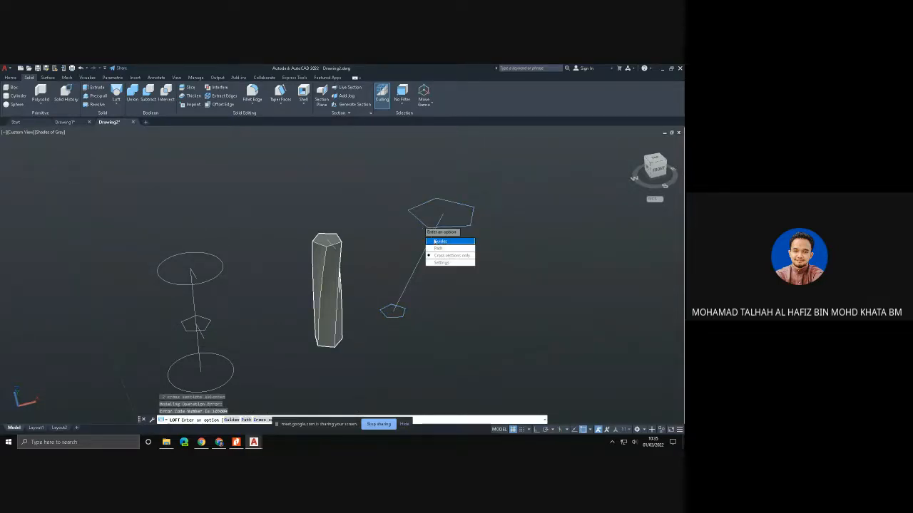
{"action": "left_click", "coordinate": [436, 242]}
{"action": "left_click", "coordinate": [430, 245]}
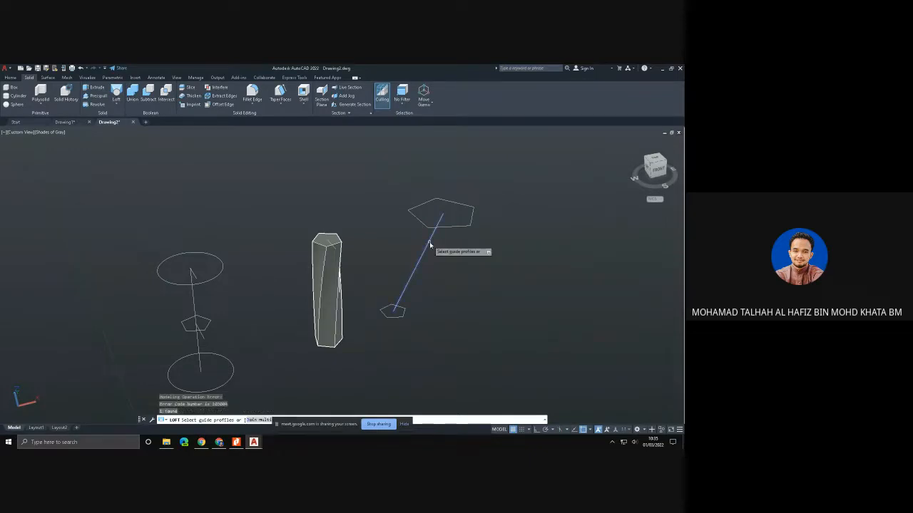
{"action": "key", "text": "Return"}
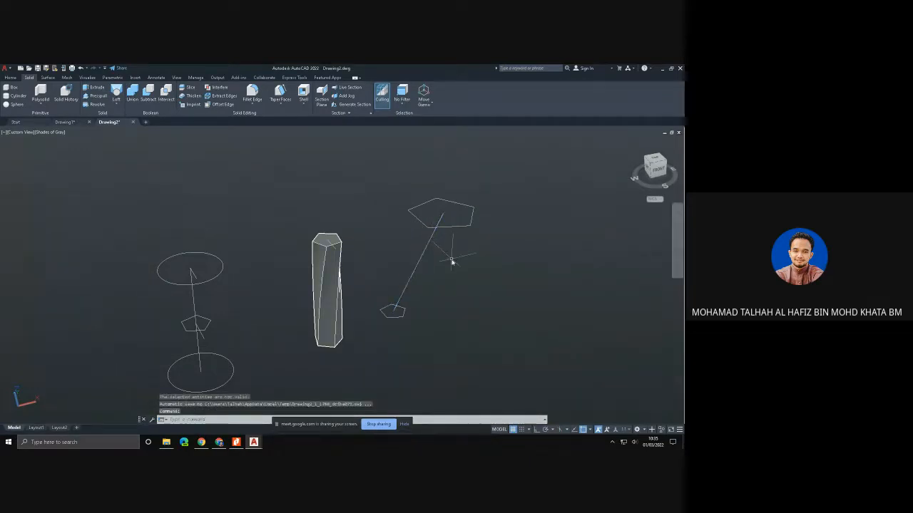
{"action": "middle_click_drag", "start_coordinate": [452, 267], "coordinate": [402, 236], "text": "shift"}
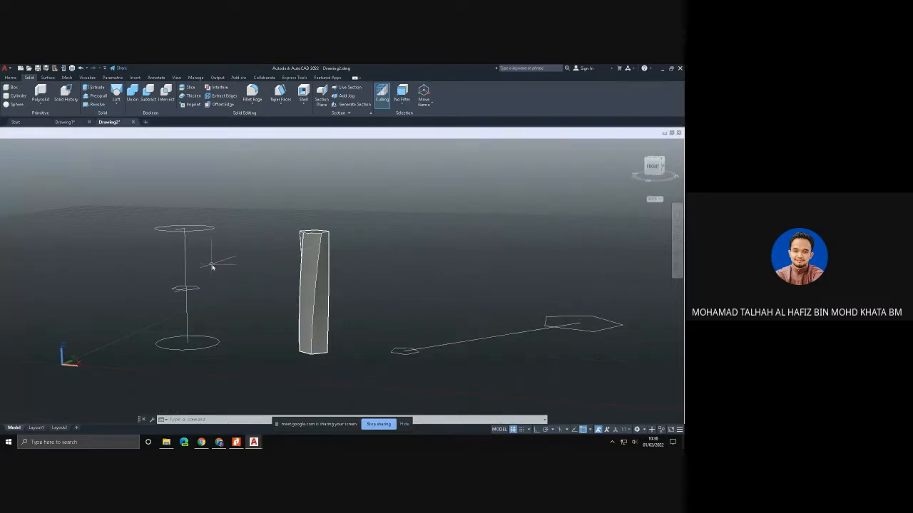
{"action": "left_click", "coordinate": [11, 77]}
{"action": "left_click", "coordinate": [168, 93]}
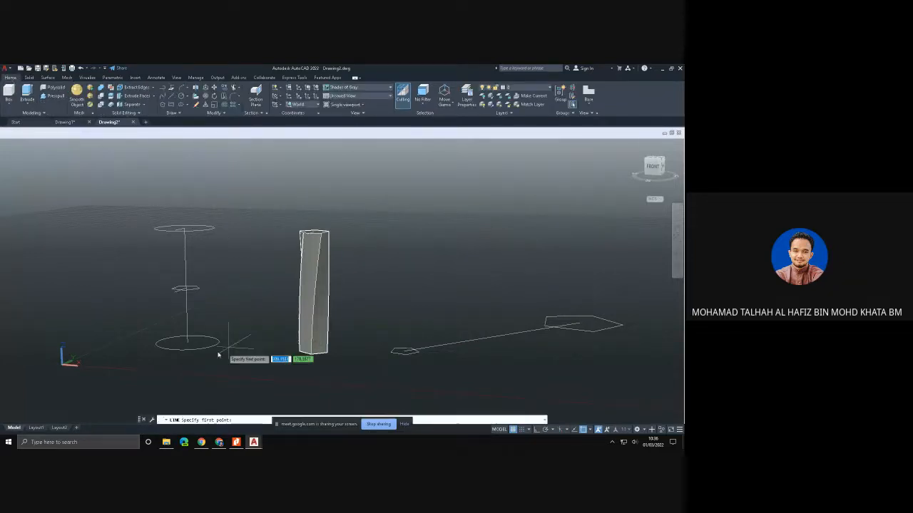
{"action": "left_click", "coordinate": [188, 343]}
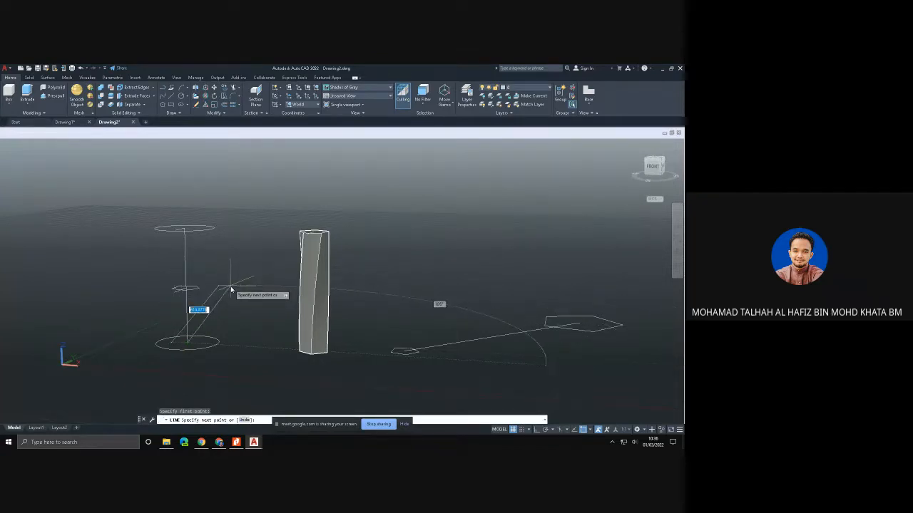
{"action": "middle_click_drag", "start_coordinate": [235, 292], "coordinate": [377, 329], "text": "shift"}
{"action": "key", "text": "Escape"}
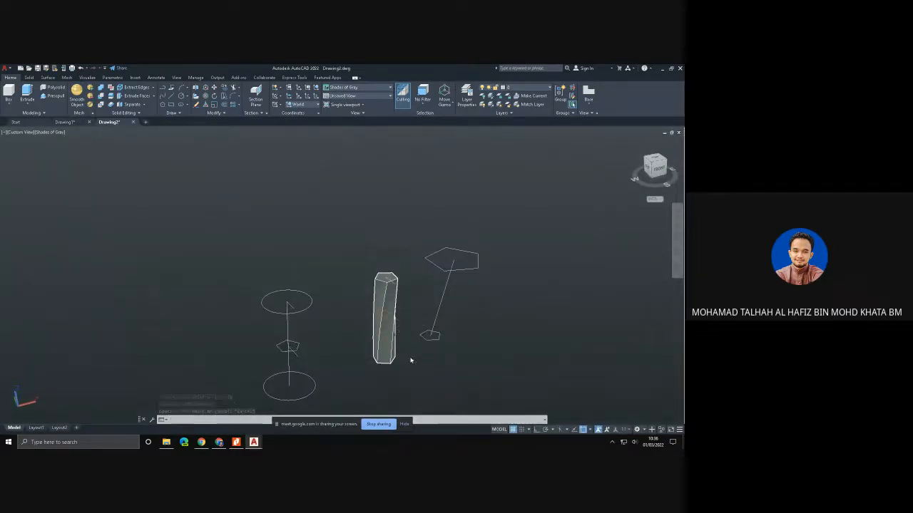
{"action": "middle_click_drag", "start_coordinate": [410, 360], "coordinate": [314, 285]}
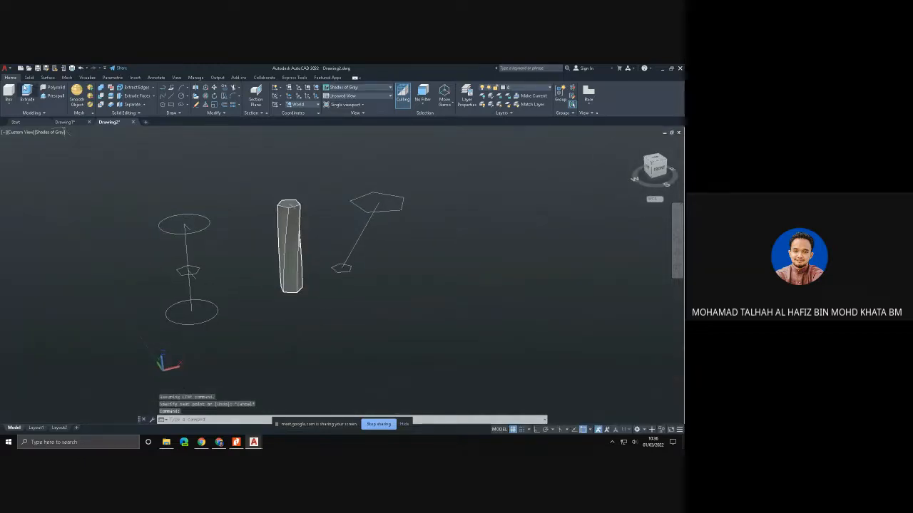
- Switch the viewport to the SW Isometric view
{"action": "left_click", "coordinate": [8, 91]}
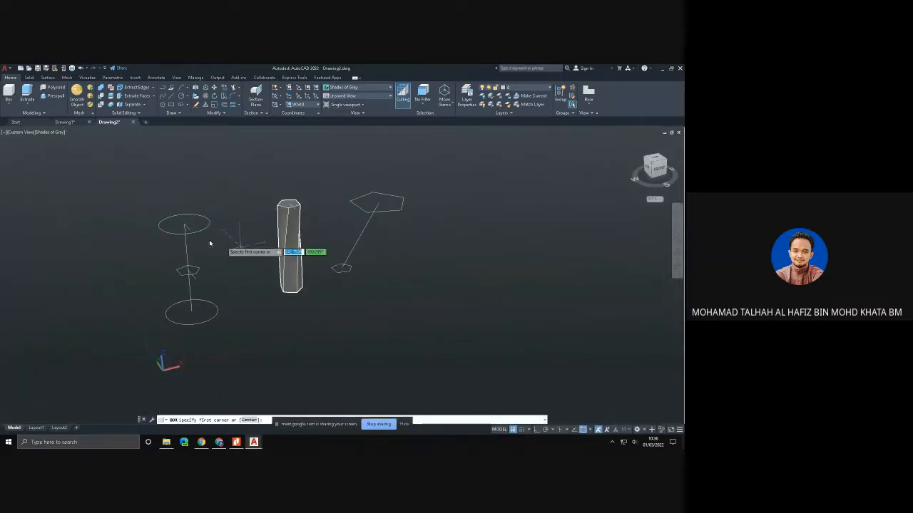
{"action": "key", "text": "Escape"}
{"action": "left_click", "coordinate": [25, 133]}
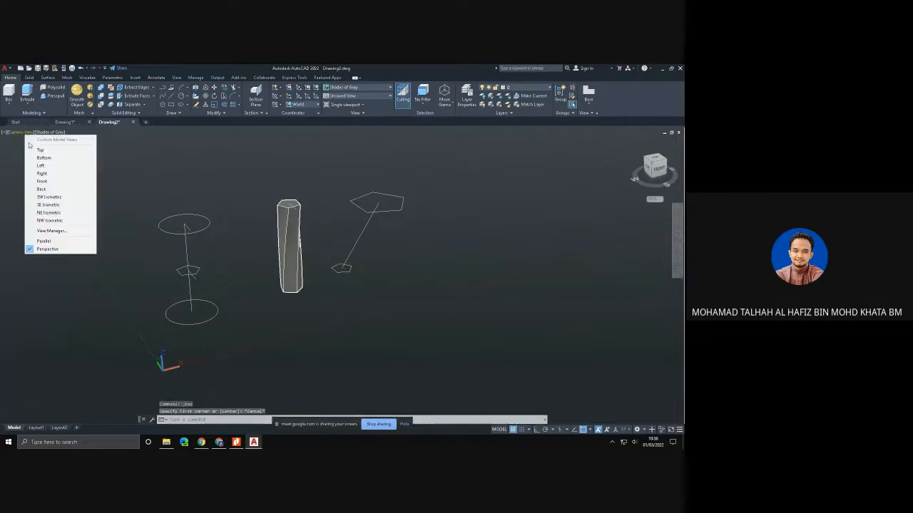
{"action": "left_click", "coordinate": [62, 197]}
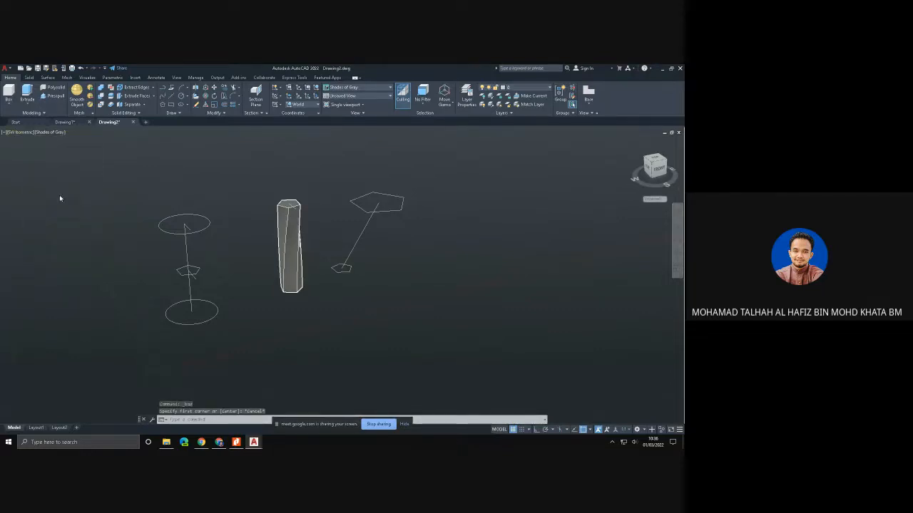
- Delete the two circles together with the pentagon and connecting line between them
{"action": "scroll", "coordinate": [343, 342], "scroll_direction": "up", "scroll_amount": 2}
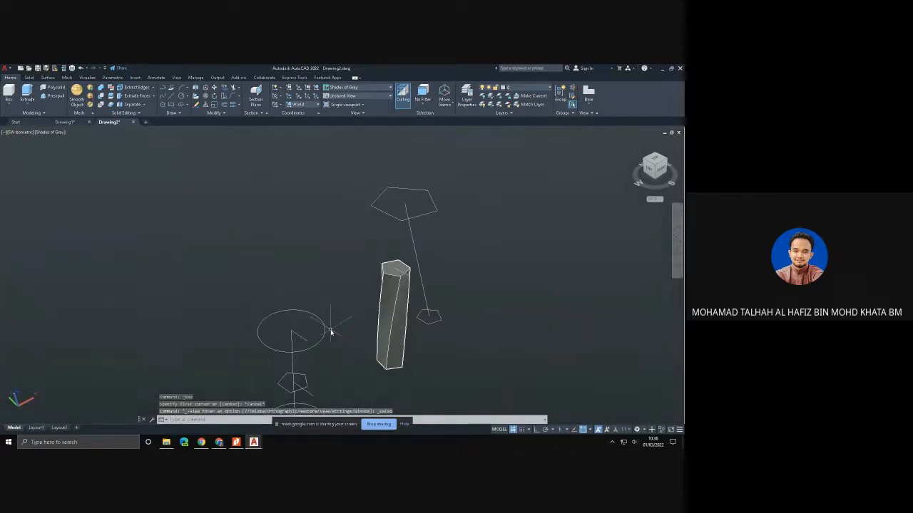
{"action": "middle_click_drag", "start_coordinate": [333, 330], "coordinate": [278, 296]}
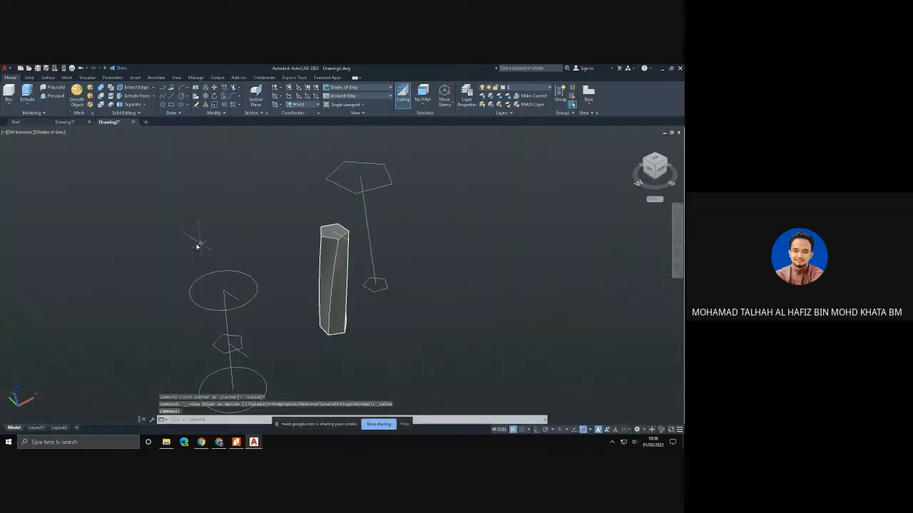
{"action": "mouse_move", "coordinate": [167, 244]}
{"action": "left_mouse_down"}
{"action": "mouse_move", "coordinate": [241, 257]}
{"action": "mouse_move", "coordinate": [332, 366]}
{"action": "mouse_move", "coordinate": [330, 381]}
{"action": "mouse_move", "coordinate": [310, 385]}
{"action": "mouse_move", "coordinate": [212, 379]}
{"action": "left_mouse_up"}
{"action": "key", "text": "Delete"}
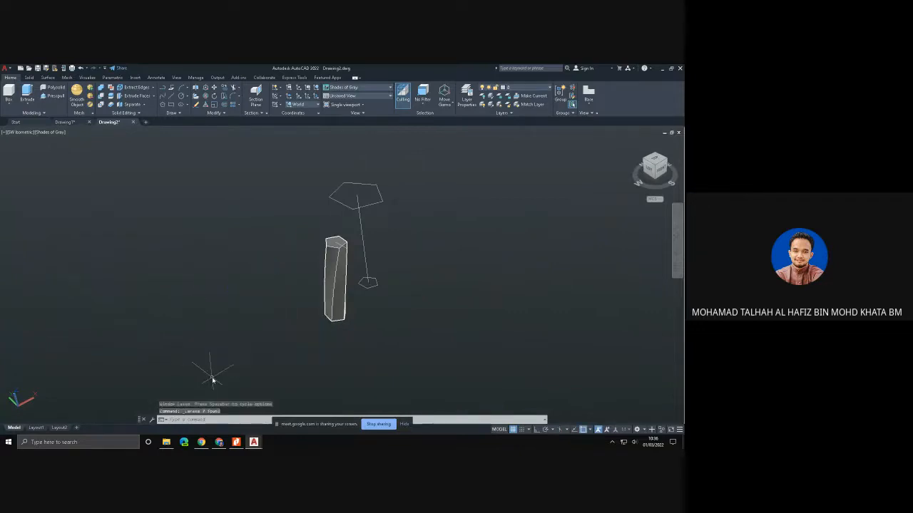
- Model a large, roughly cube-shaped box in the empty area beside the twisted pentagonal solid
{"action": "left_click", "coordinate": [9, 92]}
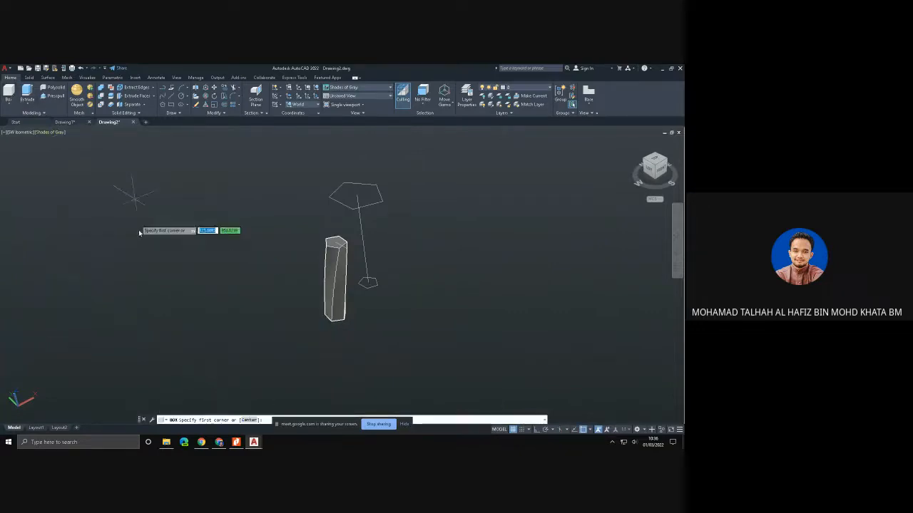
{"action": "left_click", "coordinate": [139, 249]}
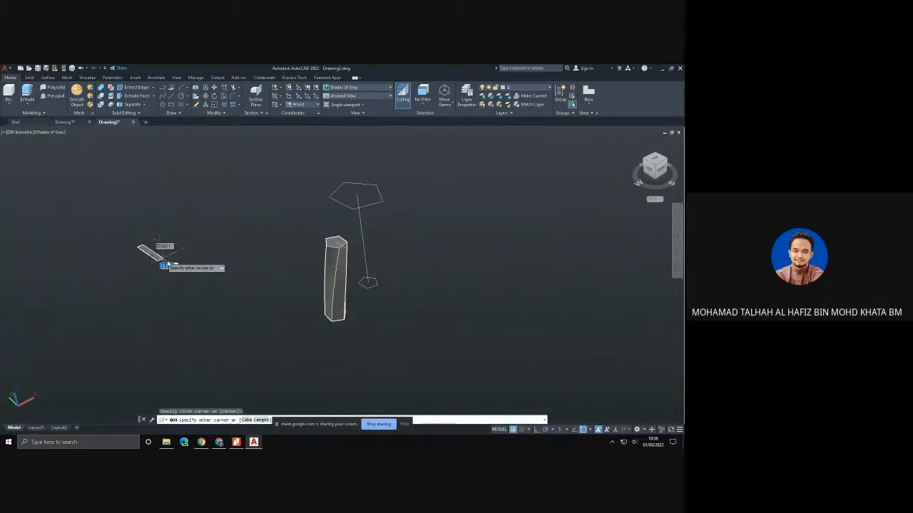
{"action": "left_click", "coordinate": [262, 248]}
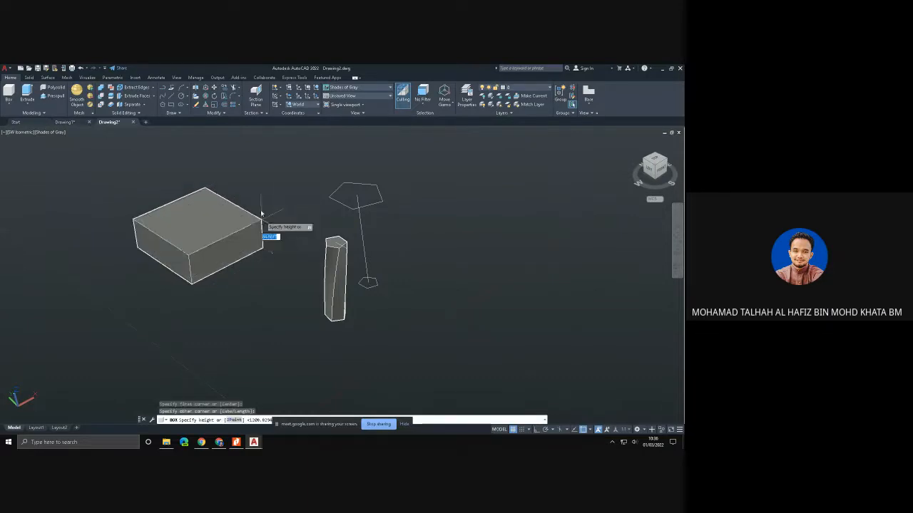
{"action": "left_click", "coordinate": [261, 174]}
{"action": "middle_click_drag", "start_coordinate": [215, 184], "coordinate": [272, 248]}
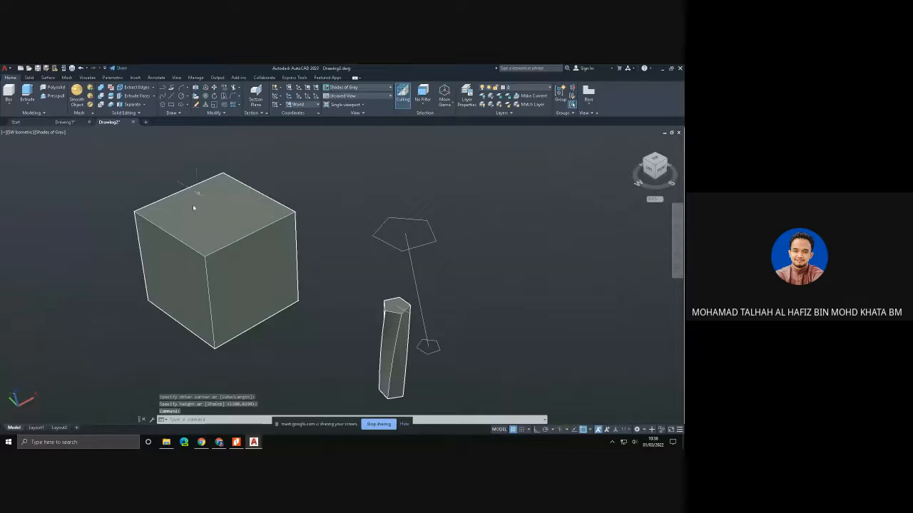
- Switch to Chrome to view the photo of the twisted black pen holder and return to Drawing2.dwg in AutoCAD
{"action": "left_click", "coordinate": [219, 442]}
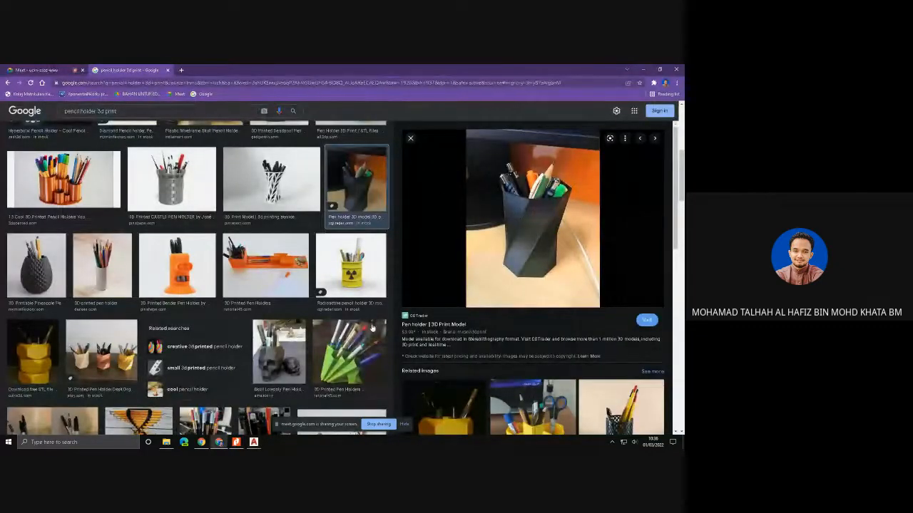
{"action": "mouse_move", "coordinate": [255, 442]}
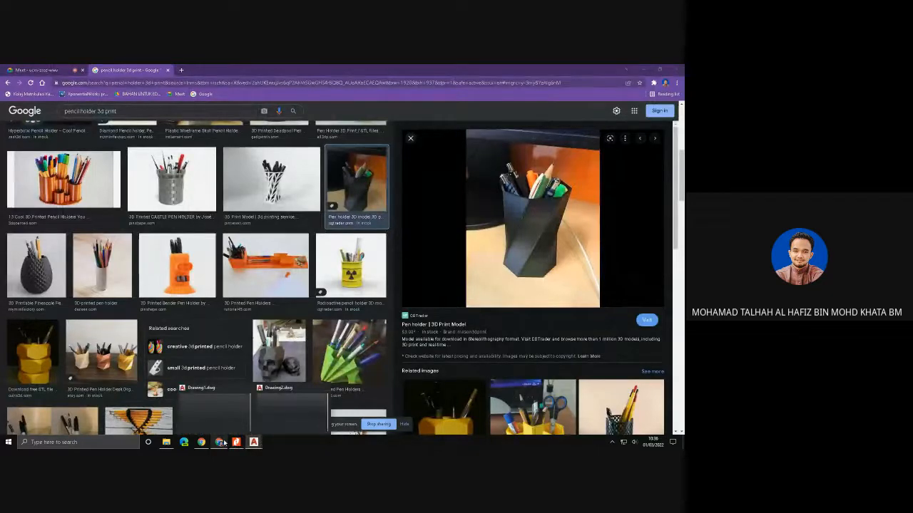
{"action": "left_click", "coordinate": [278, 417]}
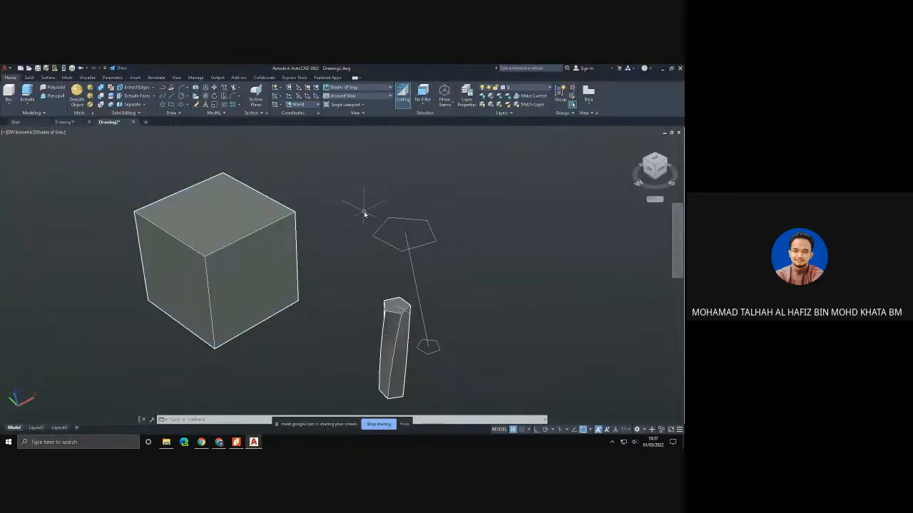
- Try to shell the box with its top face removed and an offset distance of 2, and undo the shell
{"action": "left_click", "coordinate": [29, 77]}
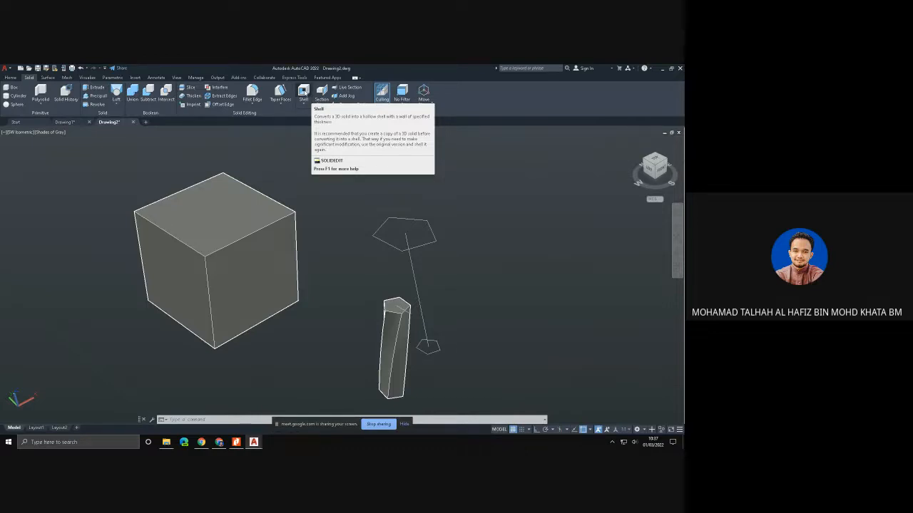
{"action": "left_click", "coordinate": [304, 93]}
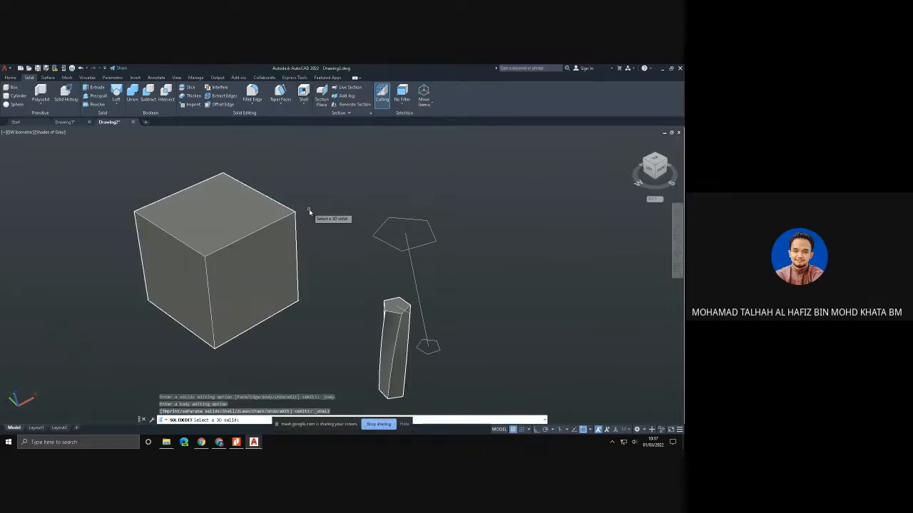
{"action": "left_click", "coordinate": [289, 240]}
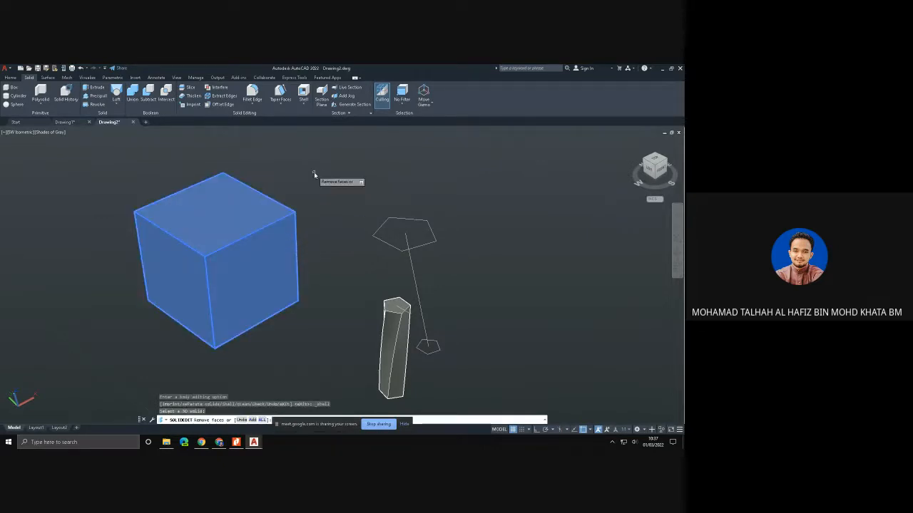
{"action": "left_click", "coordinate": [222, 207]}
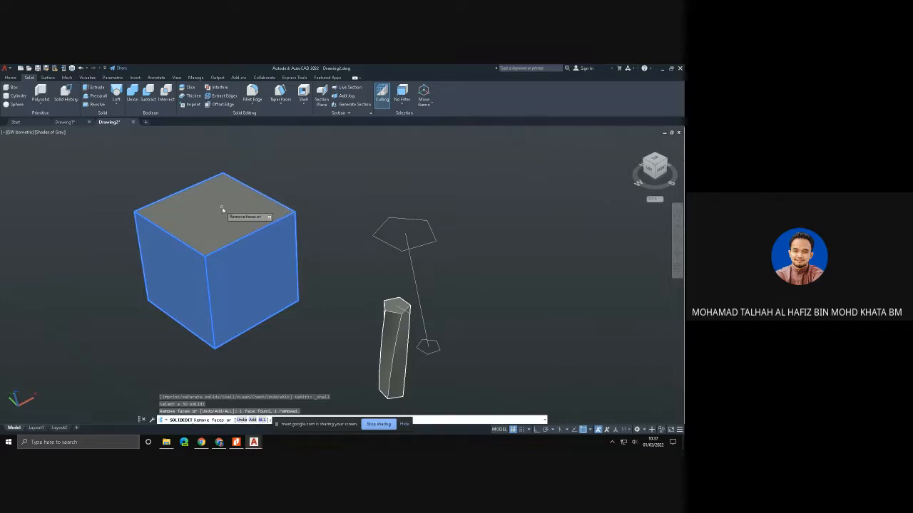
{"action": "key", "text": "Return"}
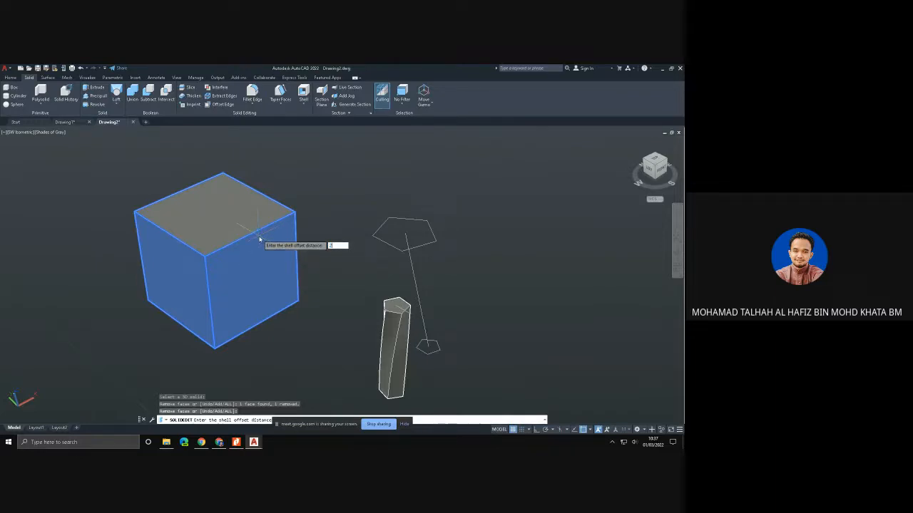
{"action": "key", "text": "Return"}
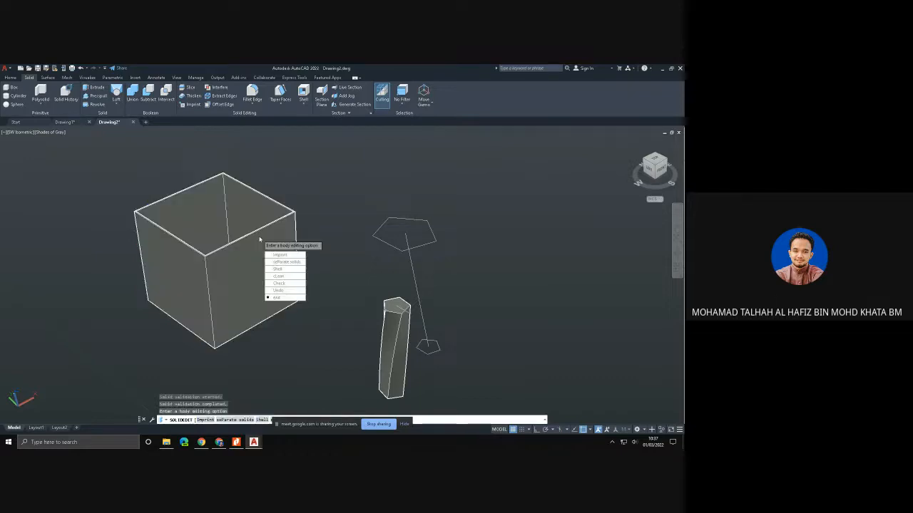
{"action": "middle_click_drag", "start_coordinate": [235, 204], "coordinate": [252, 212], "text": "shift"}
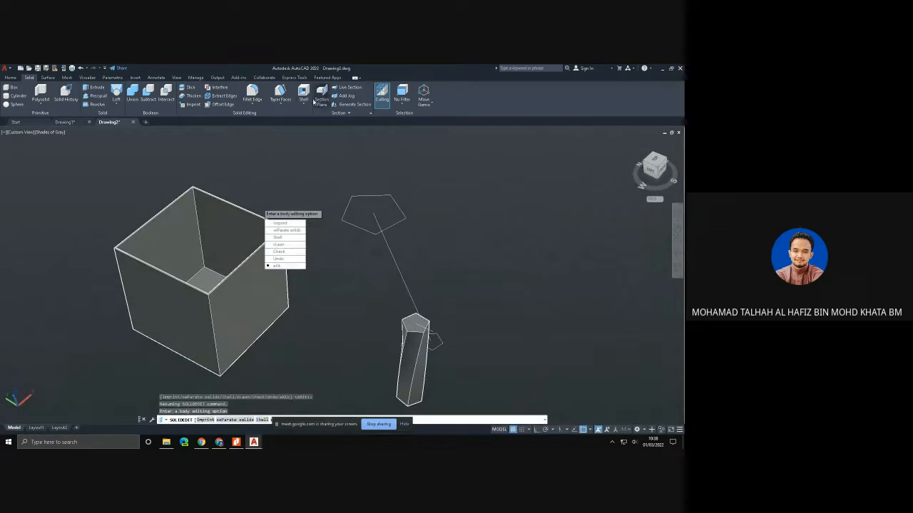
{"action": "key", "text": "Escape"}
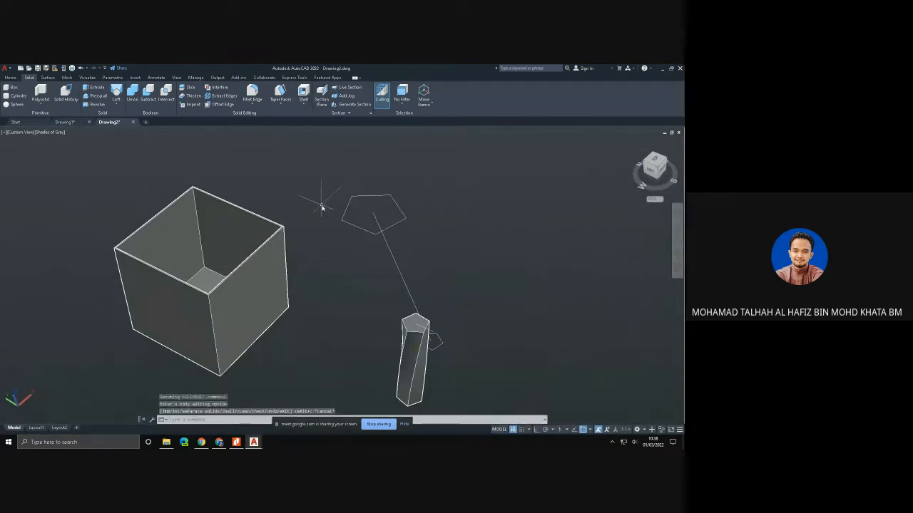
{"action": "key", "text": "ctrl+z"}
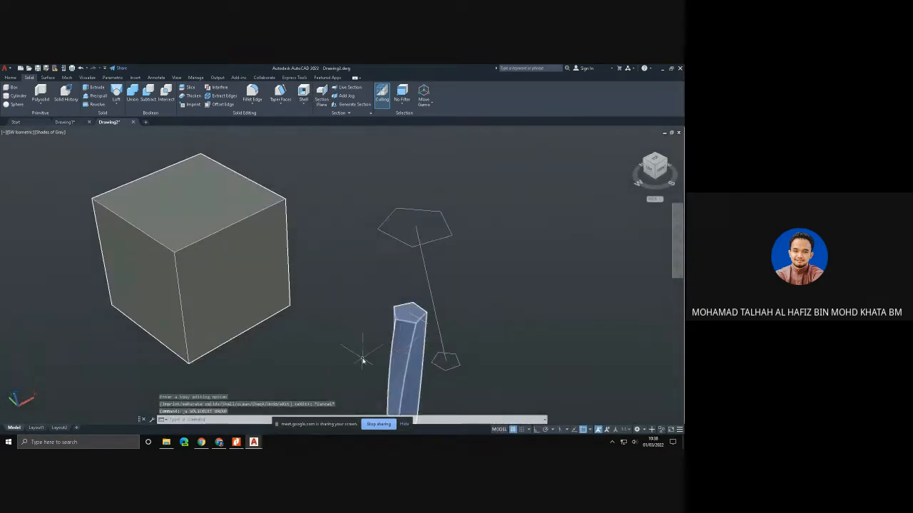
{"action": "middle_click_drag", "start_coordinate": [358, 361], "coordinate": [278, 271], "text": "shift"}
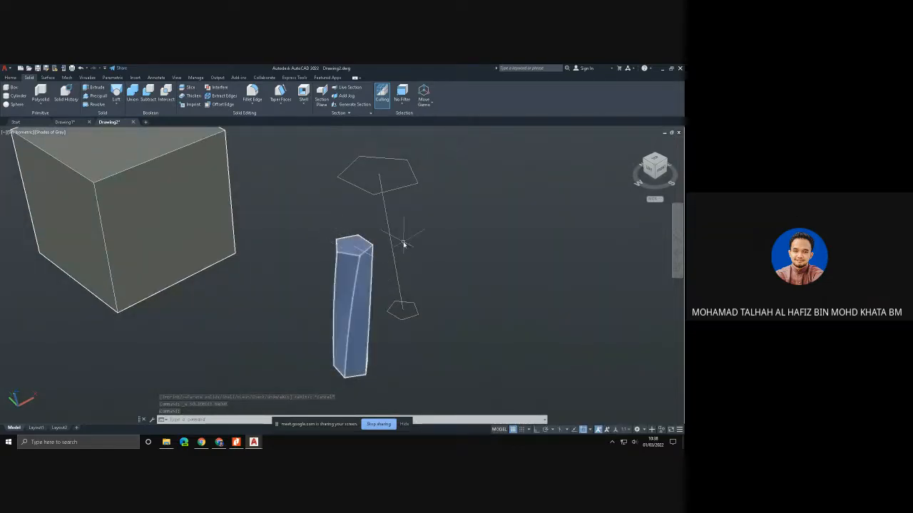
{"action": "left_click", "coordinate": [304, 93]}
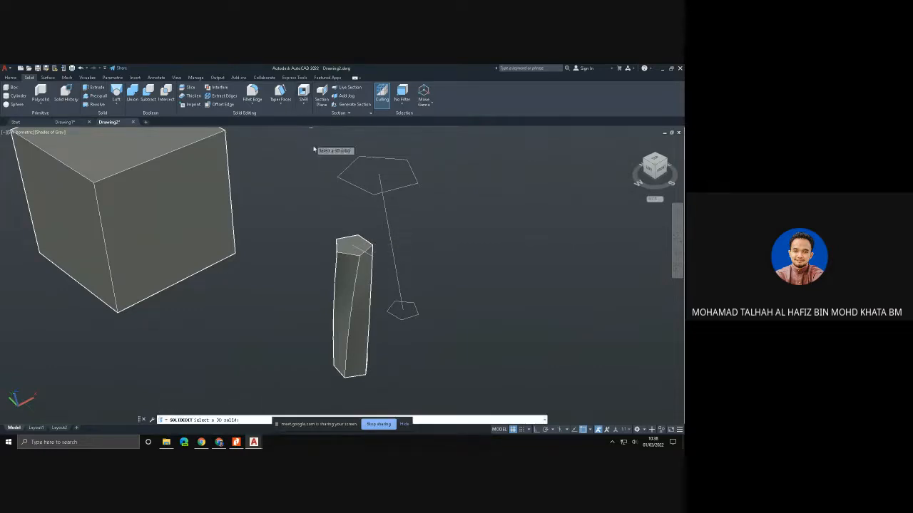
{"action": "left_click", "coordinate": [350, 272]}
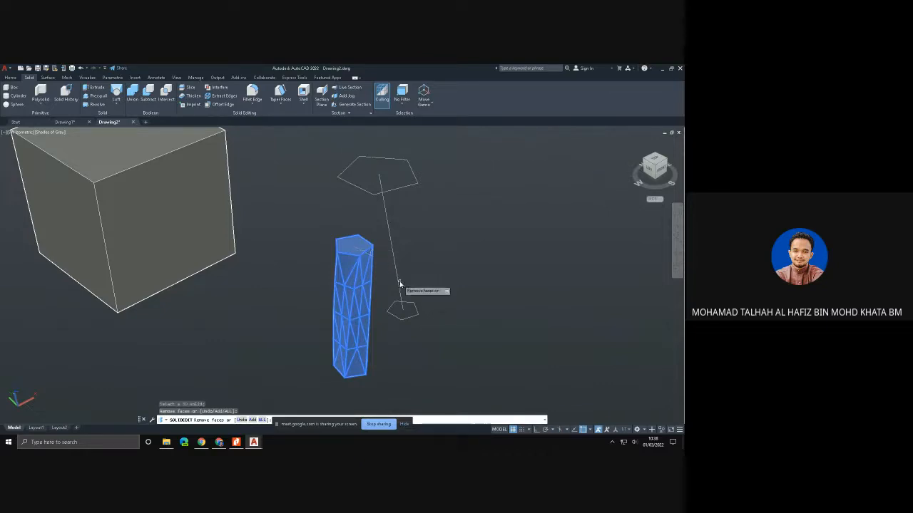
{"action": "key", "text": "Escape"}
- Hide the screen-sharing bar and erase the short leftover line at the top of the twisted pentagonal solid
{"action": "left_click", "coordinate": [404, 424]}
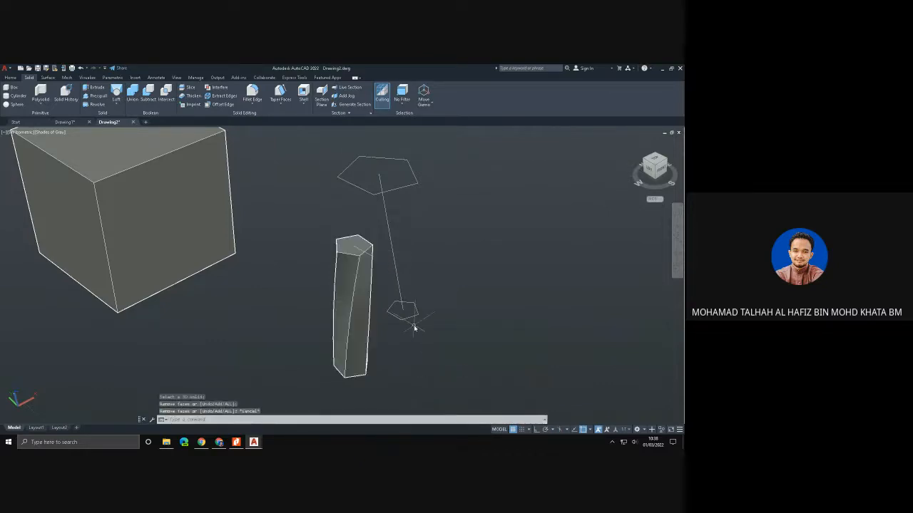
{"action": "left_click", "coordinate": [371, 258]}
{"action": "mouse_move", "coordinate": [372, 259]}
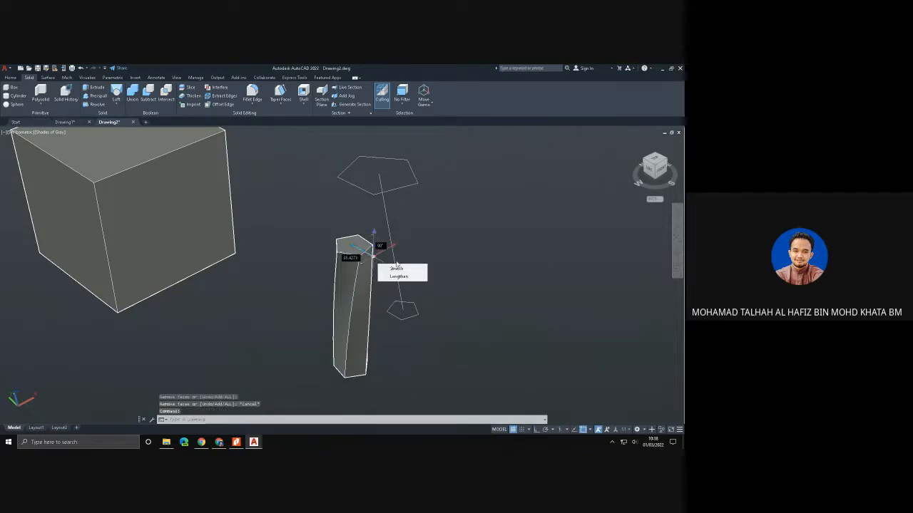
{"action": "key", "text": "Escape"}
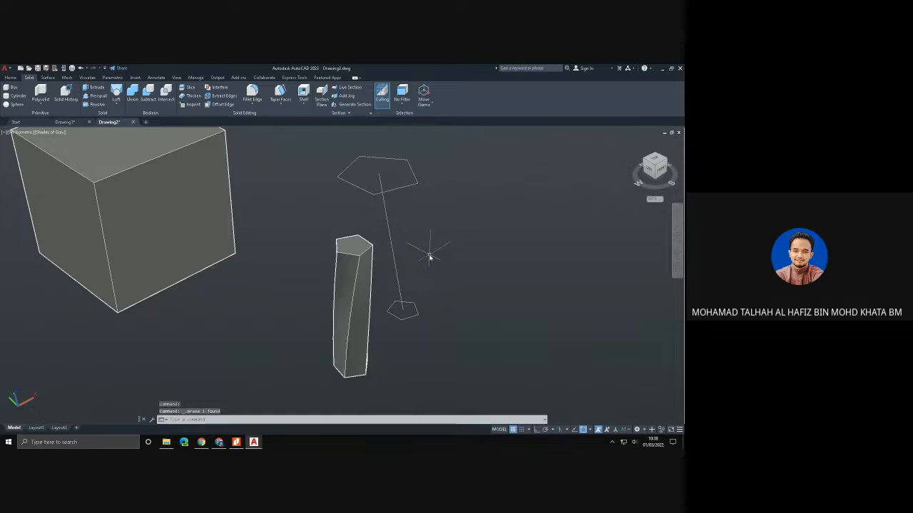
- Hollow the twisted pentagonal solid with Shell, removing its top face, and exit solid editing
{"action": "mouse_move", "coordinate": [430, 257]}
{"action": "middle_mouse_down", "text": "shift"}
{"action": "mouse_move", "coordinate": [414, 265]}
{"action": "mouse_move", "coordinate": [375, 257]}
{"action": "middle_mouse_up", "text": "shift"}
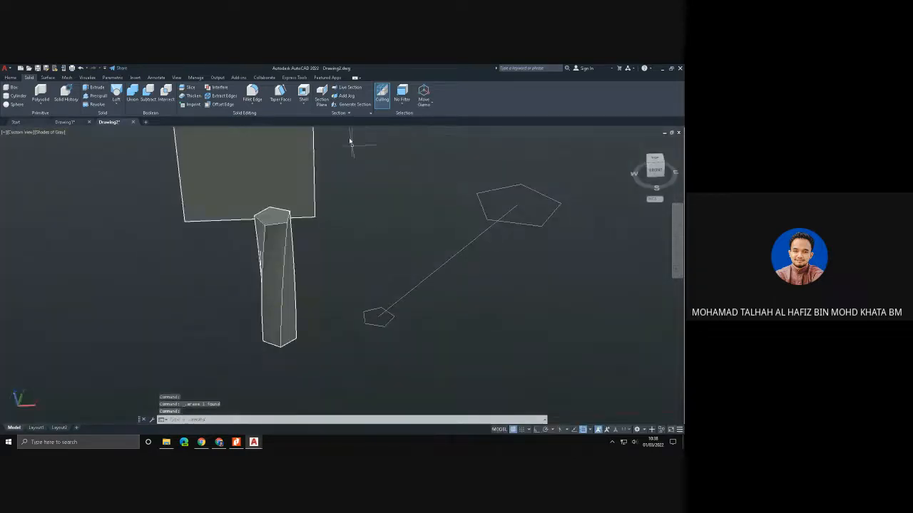
{"action": "left_click", "coordinate": [303, 91]}
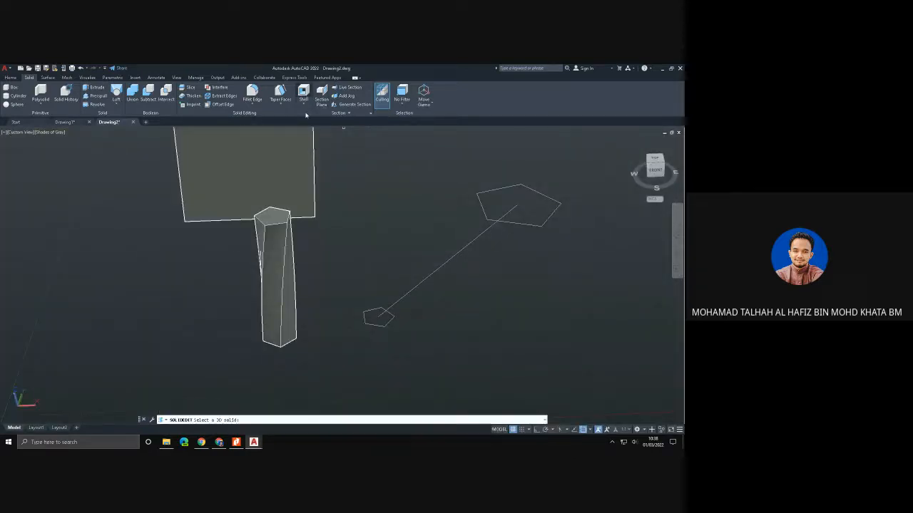
{"action": "left_click", "coordinate": [288, 282]}
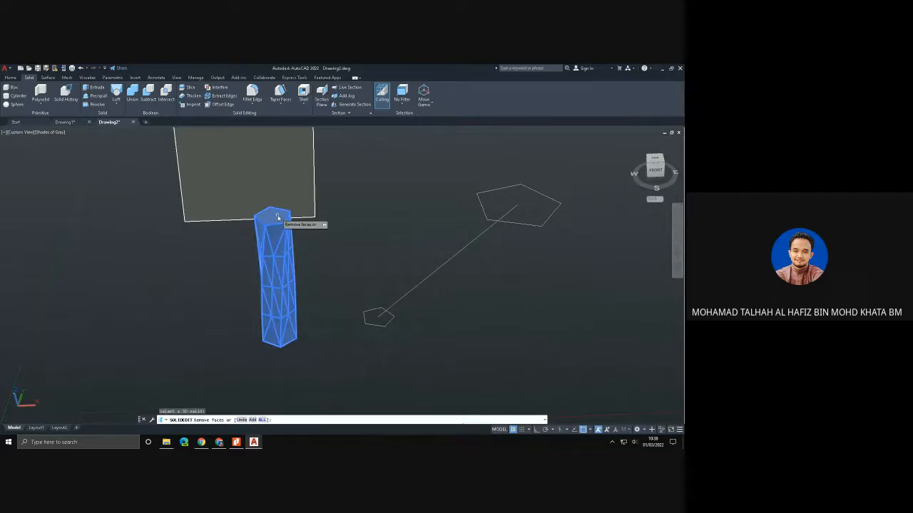
{"action": "middle_click_drag", "start_coordinate": [278, 216], "coordinate": [393, 245], "text": "shift"}
{"action": "left_click", "coordinate": [272, 298]}
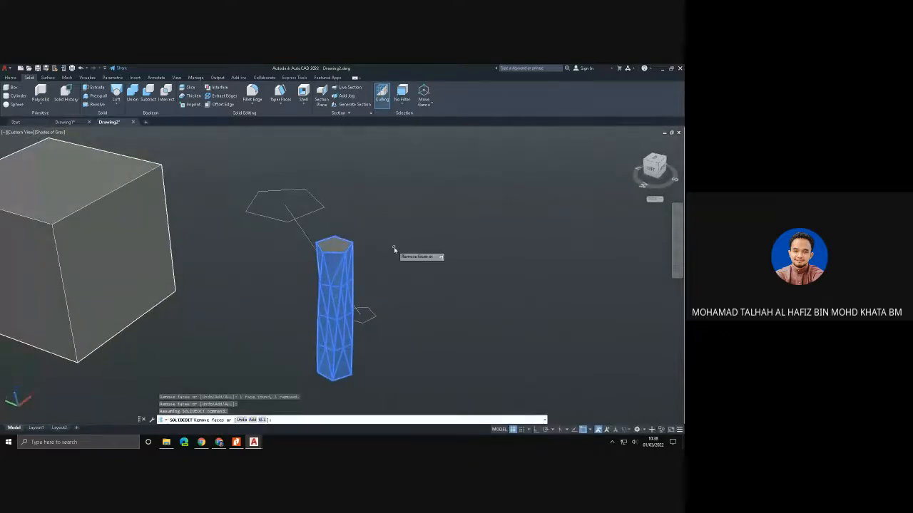
{"action": "key", "text": "Return"}
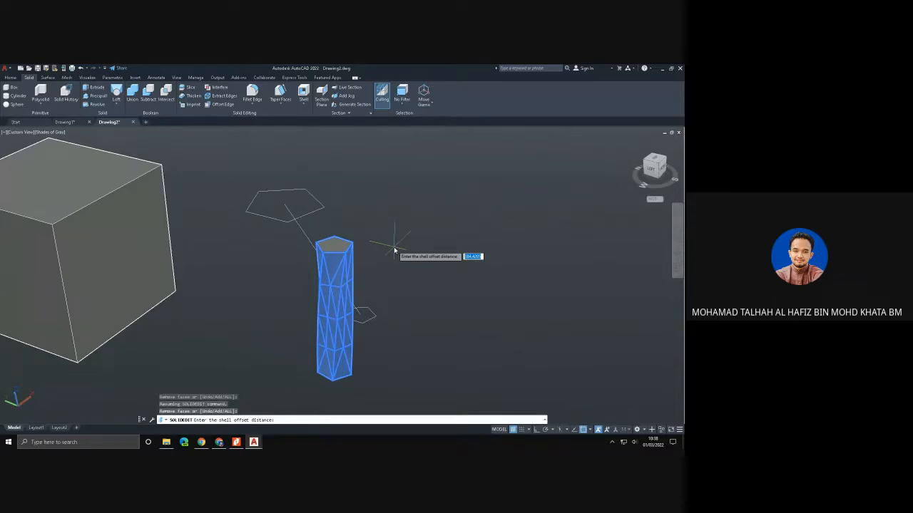
{"action": "key", "text": "BackSpace"}
{"action": "key", "text": "Return"}
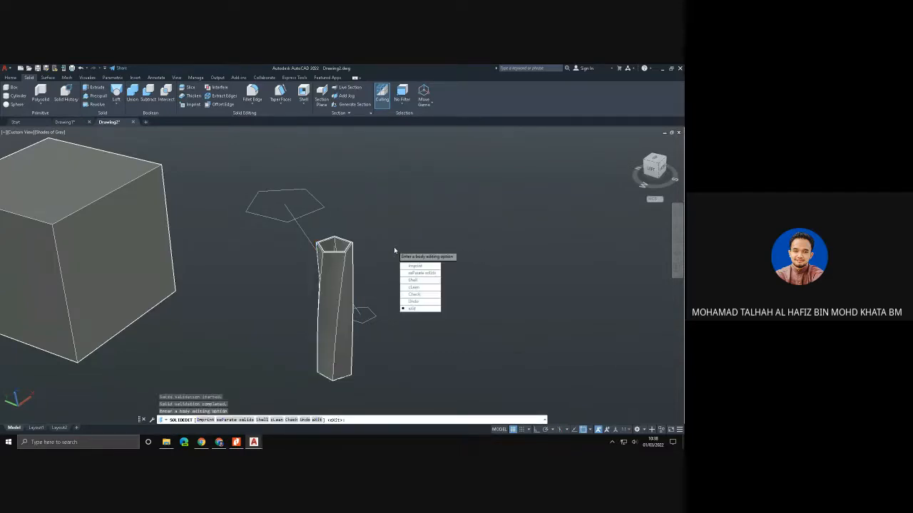
{"action": "left_click", "coordinate": [410, 310]}
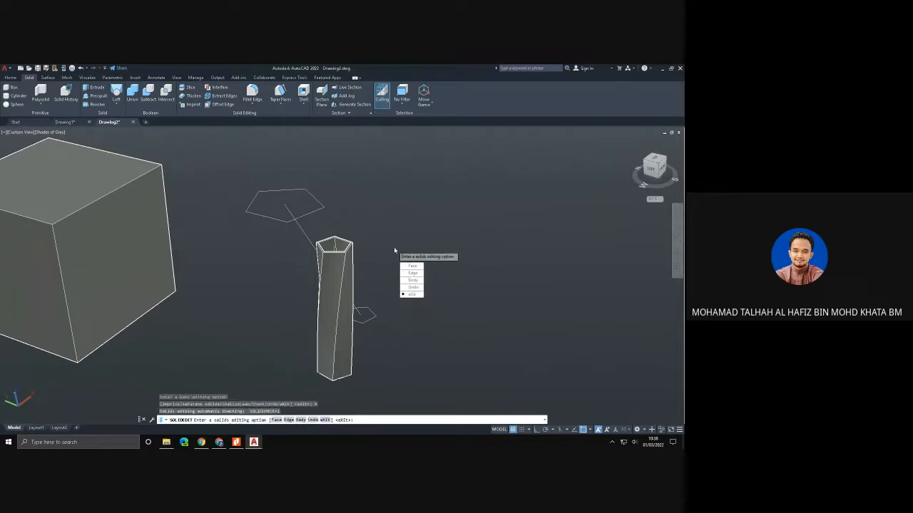
{"action": "key", "text": "Return"}
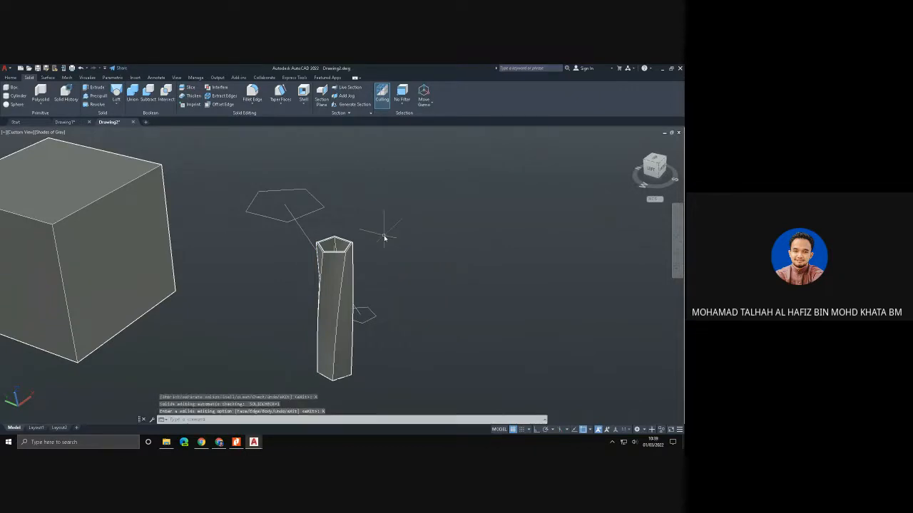
{"action": "middle_click_drag", "start_coordinate": [383, 224], "coordinate": [347, 250], "text": "shift"}
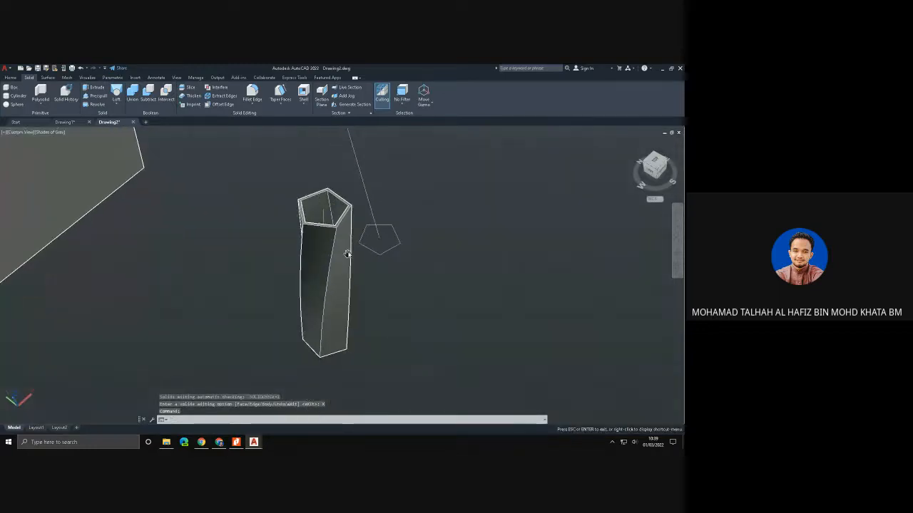
{"action": "middle_click_drag", "start_coordinate": [358, 283], "coordinate": [289, 280], "text": "shift"}
{"action": "middle_click_drag", "start_coordinate": [305, 314], "coordinate": [392, 256], "text": "shift"}
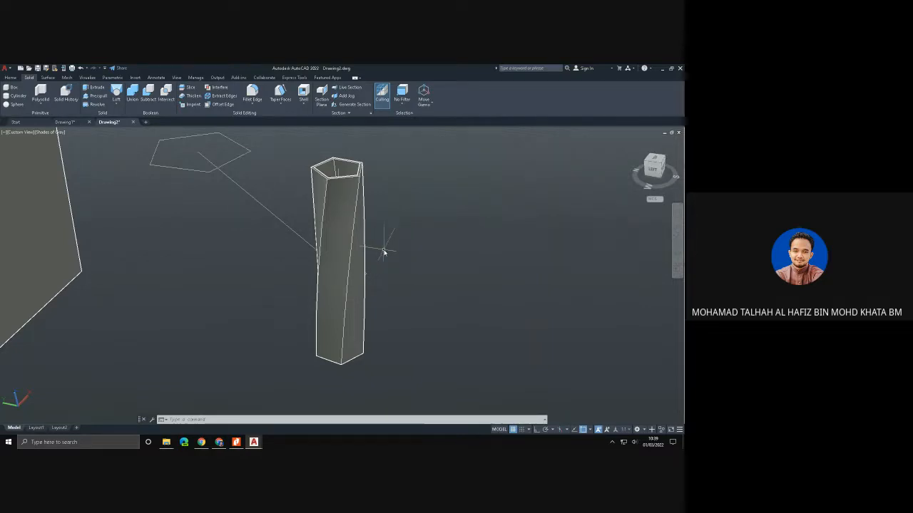
- Set the model view to SW Isometric
{"action": "middle_click_drag", "start_coordinate": [383, 249], "coordinate": [319, 375], "text": "shift"}
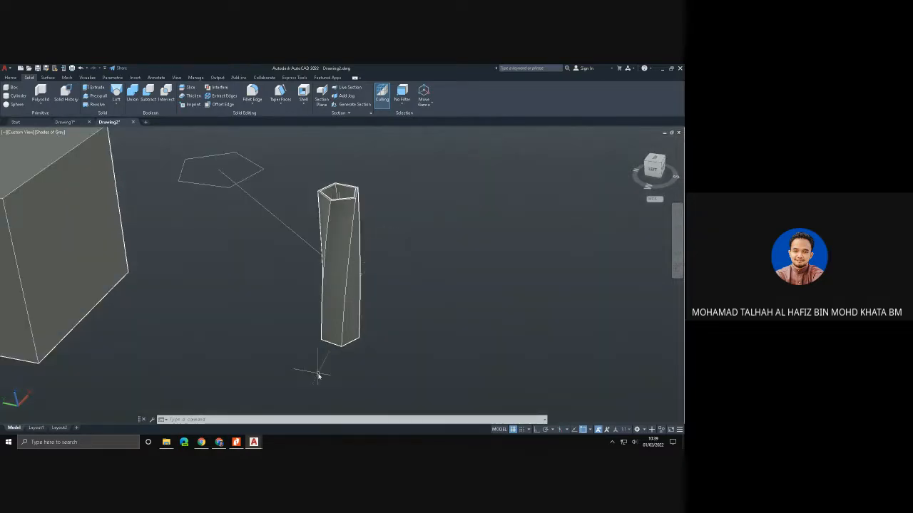
{"action": "left_click", "coordinate": [28, 133]}
{"action": "left_click", "coordinate": [52, 197]}
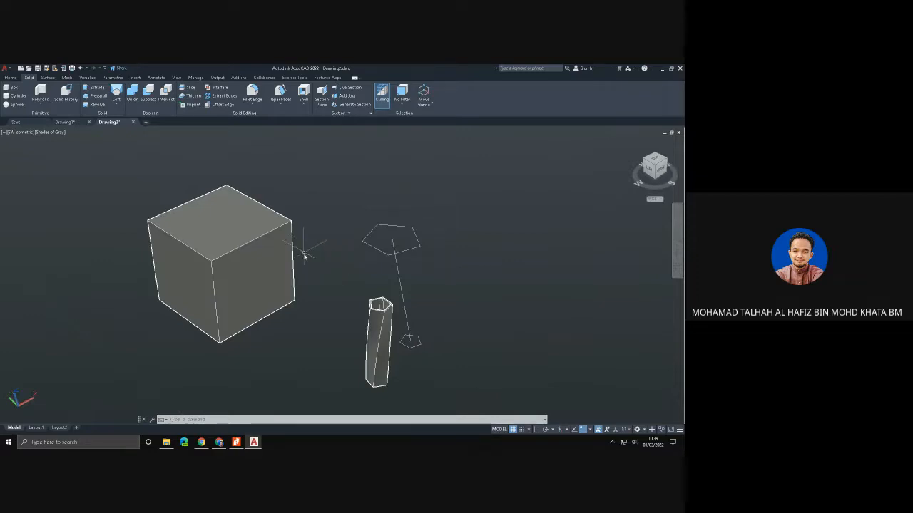
- Create a rectangular array of the hollow twisted pentagonal solid
{"action": "left_click", "coordinate": [10, 77]}
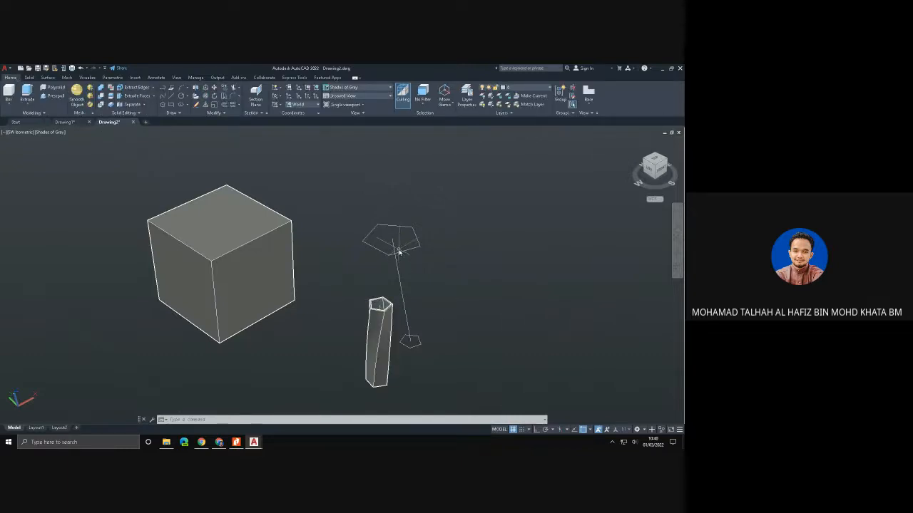
{"action": "left_click", "coordinate": [239, 107]}
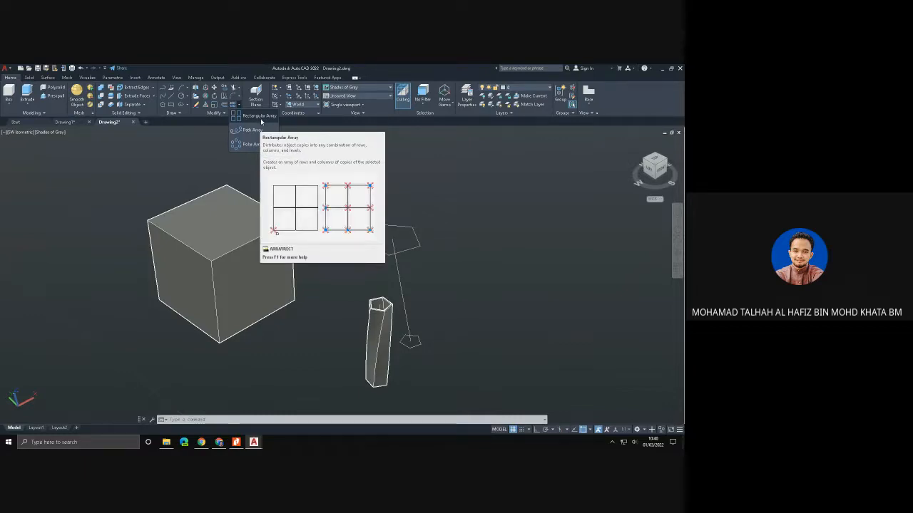
{"action": "left_click", "coordinate": [261, 119]}
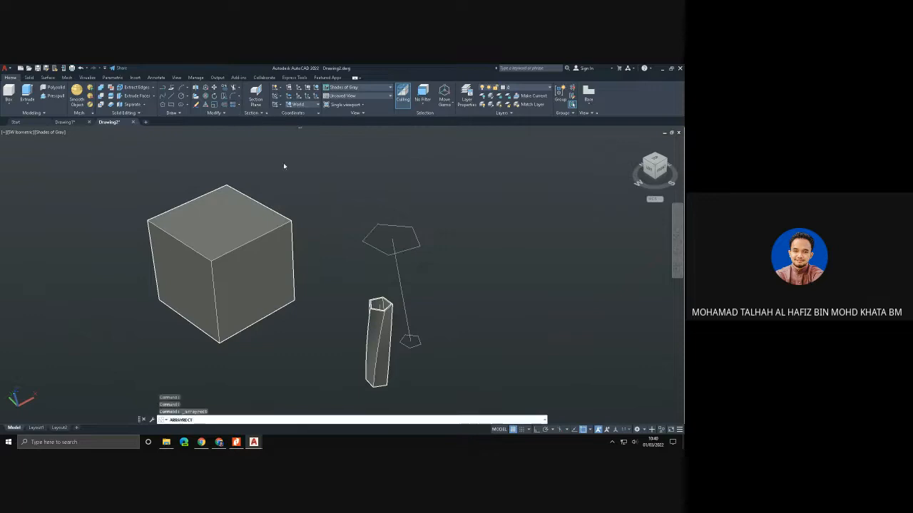
{"action": "middle_click_drag", "start_coordinate": [320, 332], "coordinate": [240, 276]}
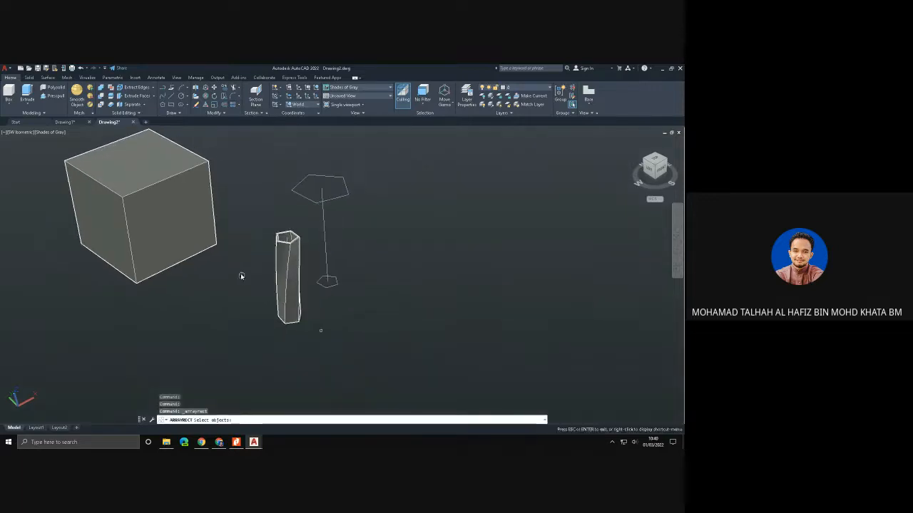
{"action": "left_click", "coordinate": [293, 291]}
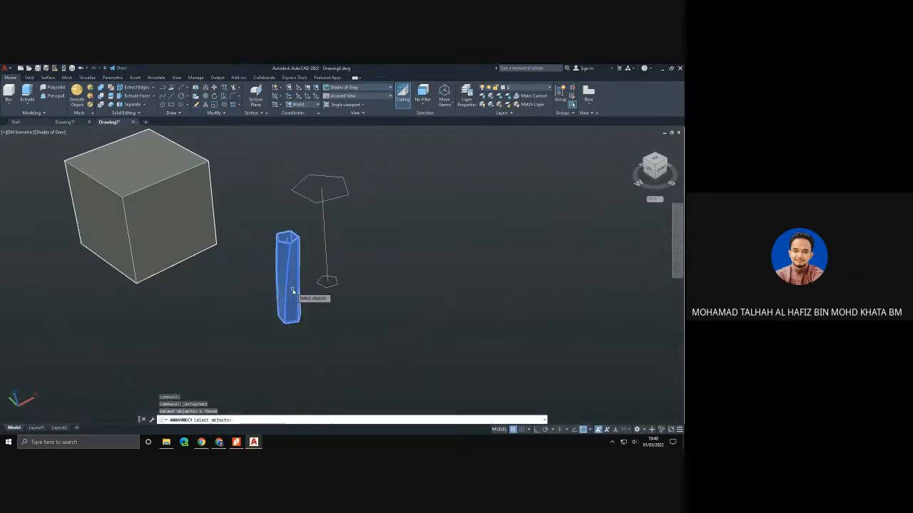
{"action": "key", "text": "Return"}
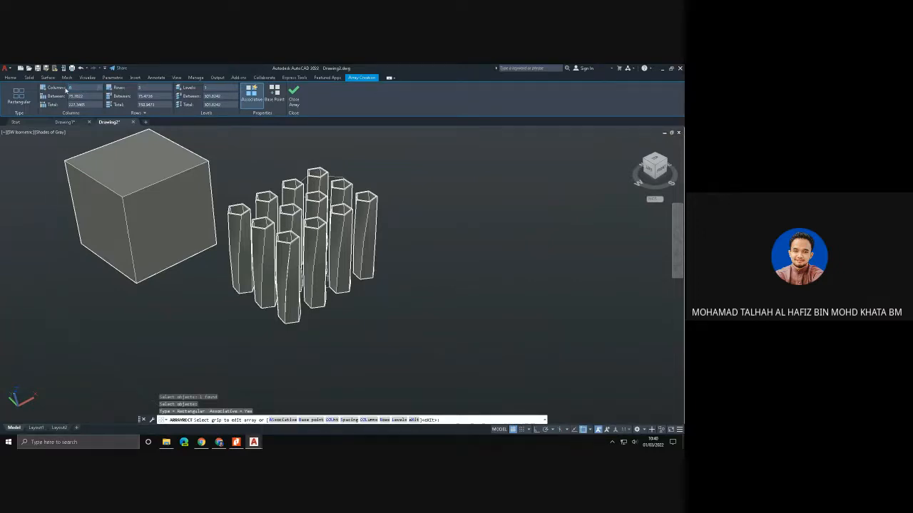
- Set the rectangular array to 6 columns, 2 rows and 2 levels, close it, and undo the array
{"action": "key", "text": "Return"}
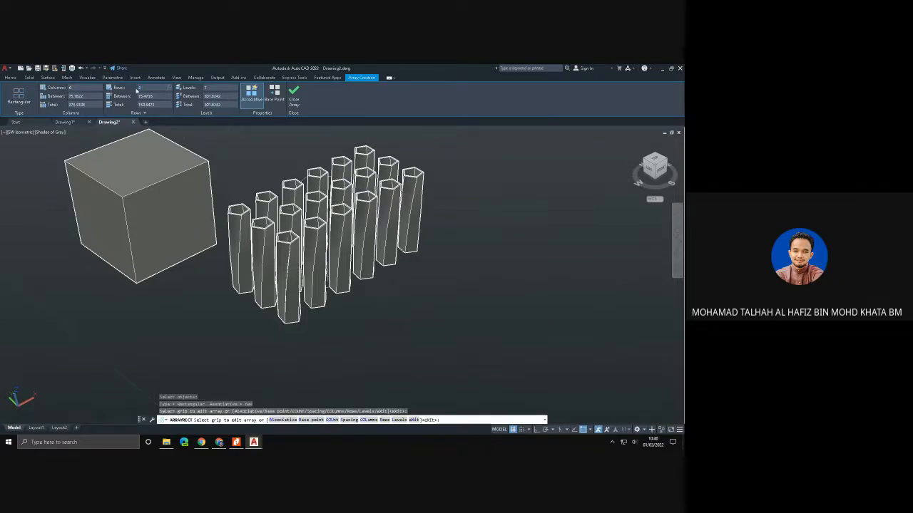
{"action": "type", "text": "2"}
{"action": "key", "text": "Return"}
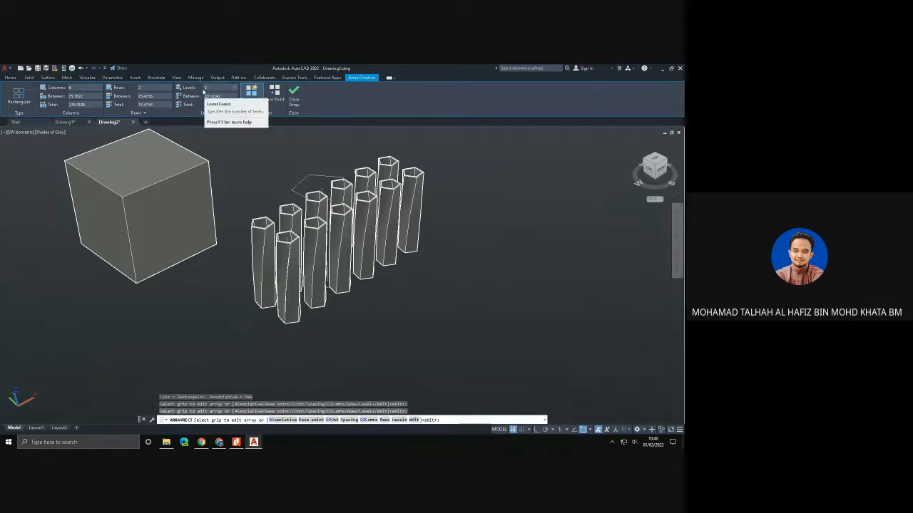
{"action": "key", "text": "Return"}
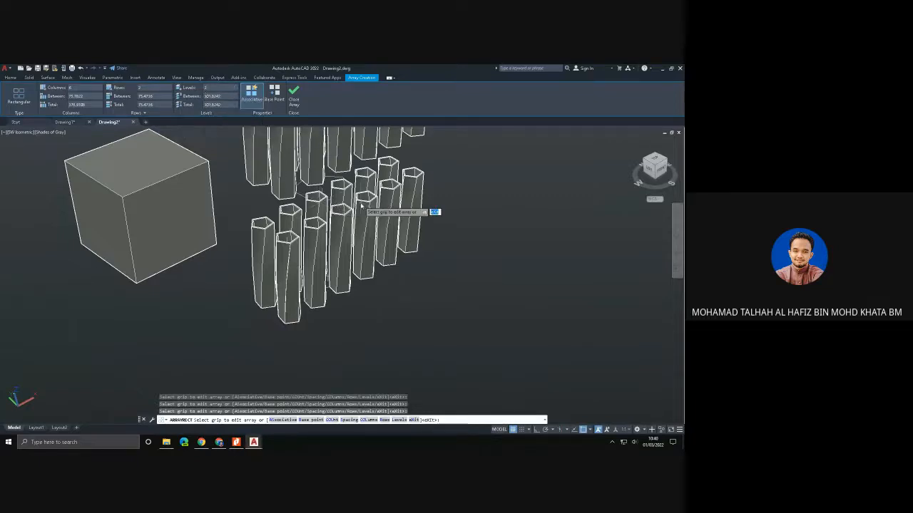
{"action": "scroll", "coordinate": [364, 207], "scroll_direction": "down", "scroll_amount": 2}
{"action": "middle_click_drag", "start_coordinate": [363, 206], "coordinate": [296, 235]}
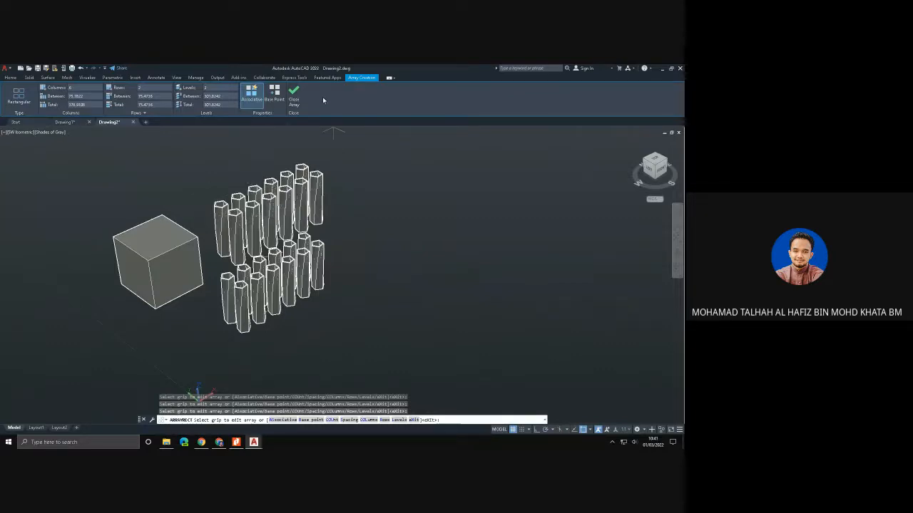
{"action": "left_click", "coordinate": [293, 94]}
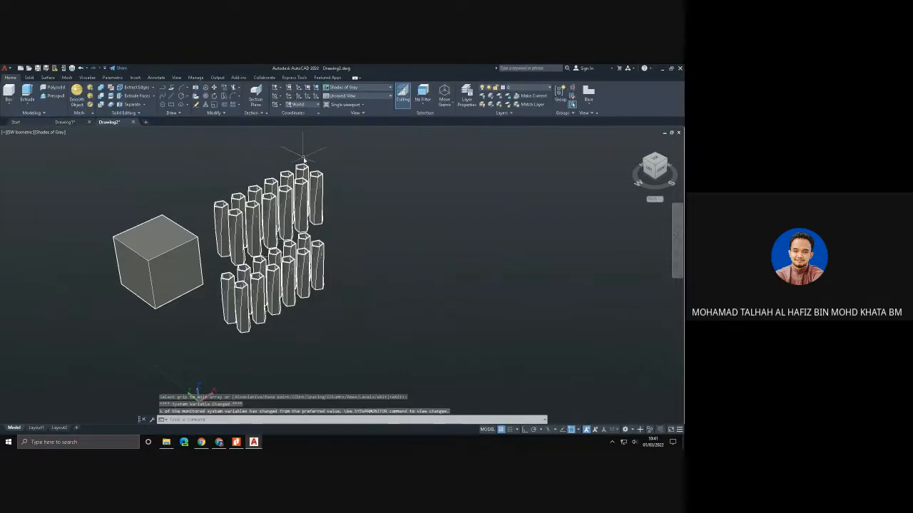
{"action": "key", "text": "ctrl+z"}
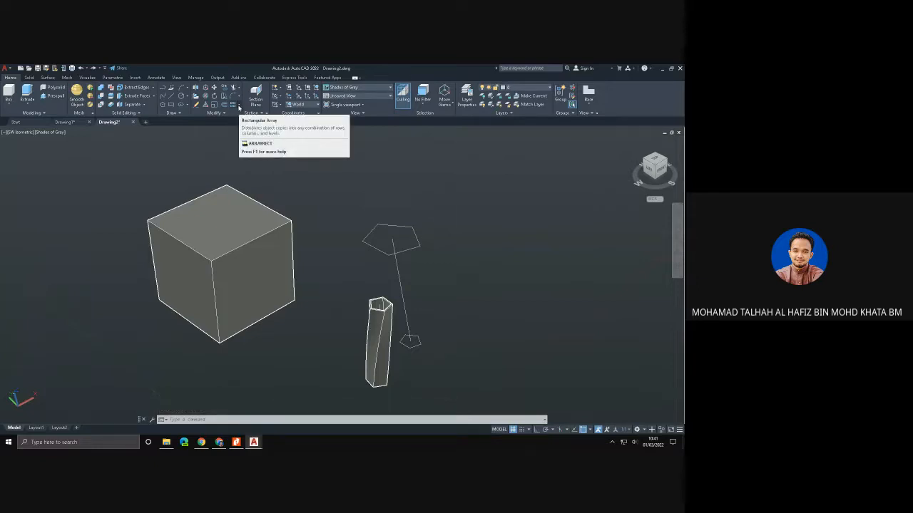
- Create a polar array of the hollow twisted pentagonal solid around a centre point in the empty space beside it
{"action": "left_click", "coordinate": [239, 106]}
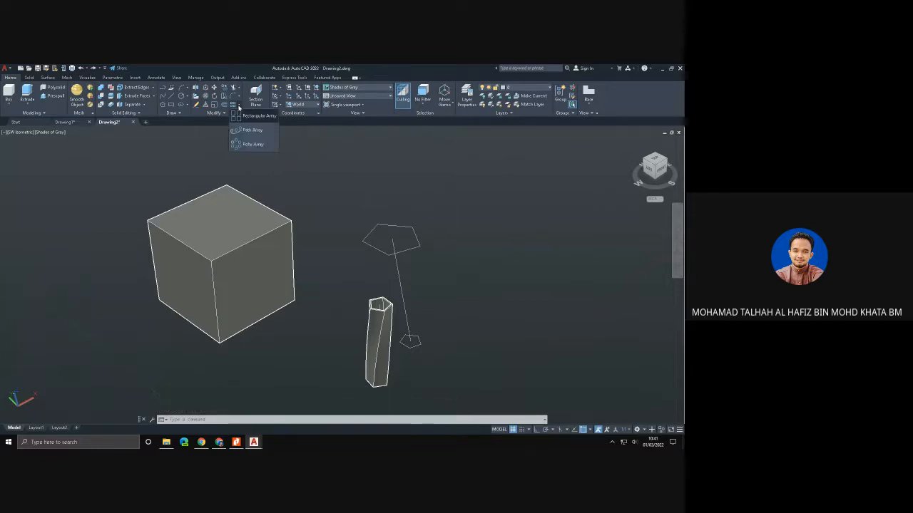
{"action": "left_click", "coordinate": [252, 145]}
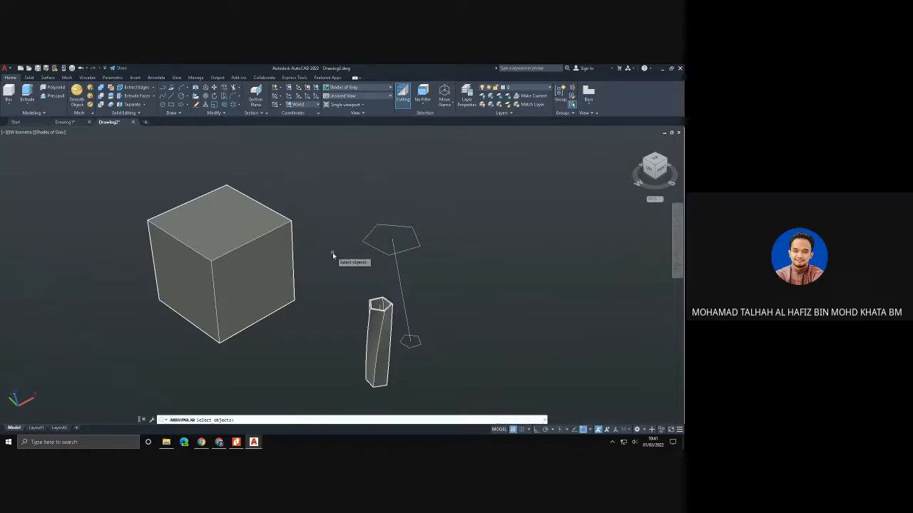
{"action": "middle_click_drag", "start_coordinate": [332, 255], "coordinate": [217, 160]}
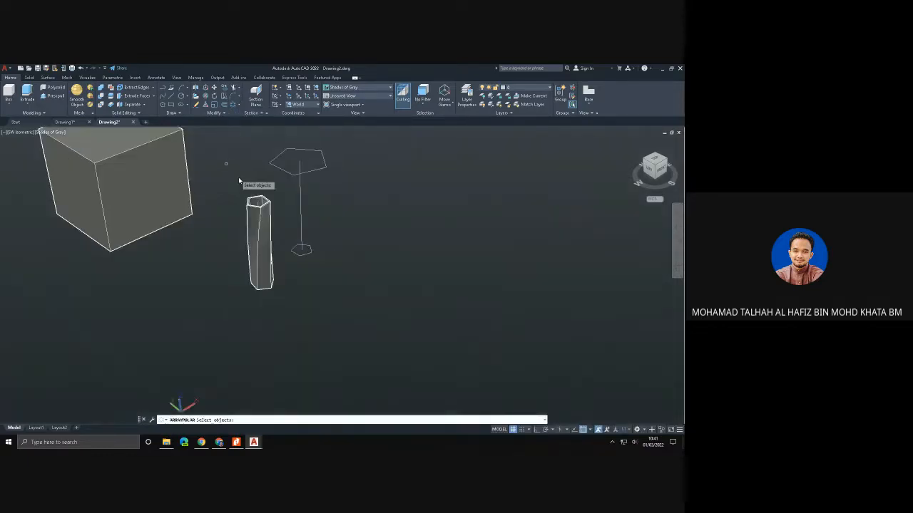
{"action": "left_click", "coordinate": [264, 229]}
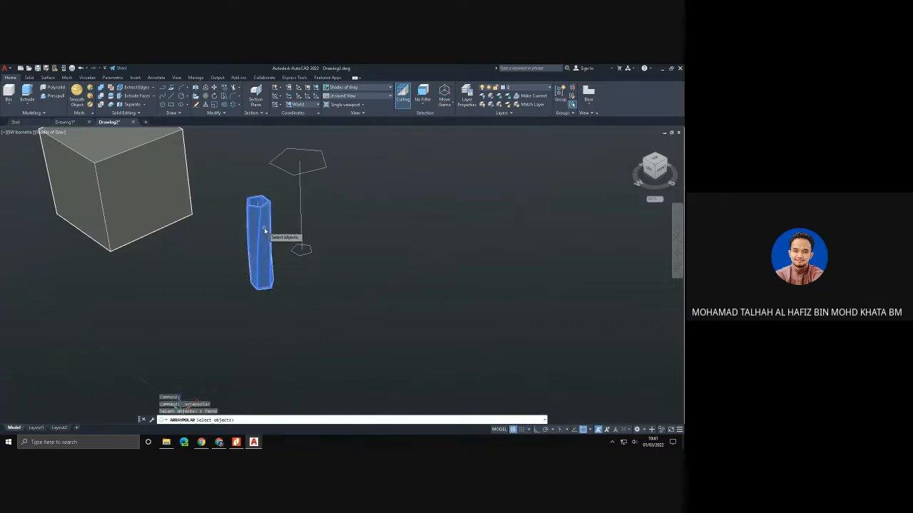
{"action": "key", "text": "Return"}
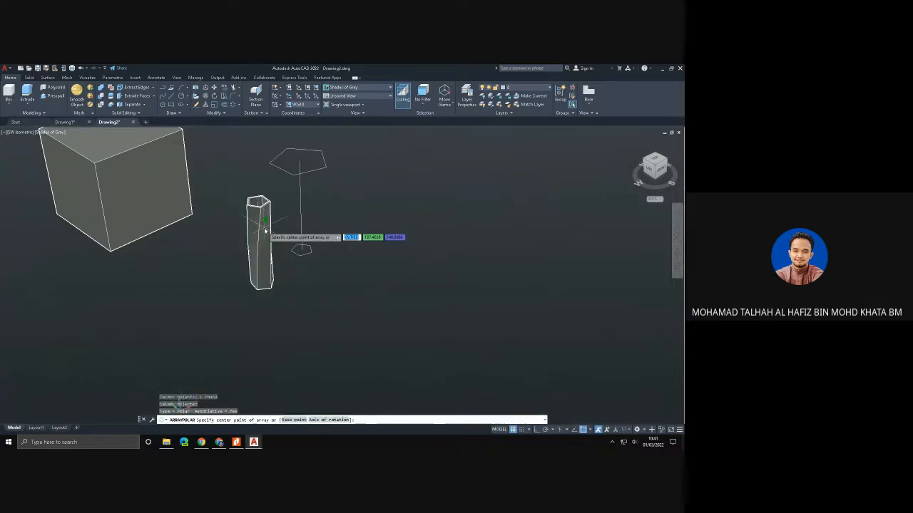
{"action": "left_click", "coordinate": [418, 311]}
{"action": "scroll", "coordinate": [418, 311], "scroll_direction": "down", "scroll_amount": 3}
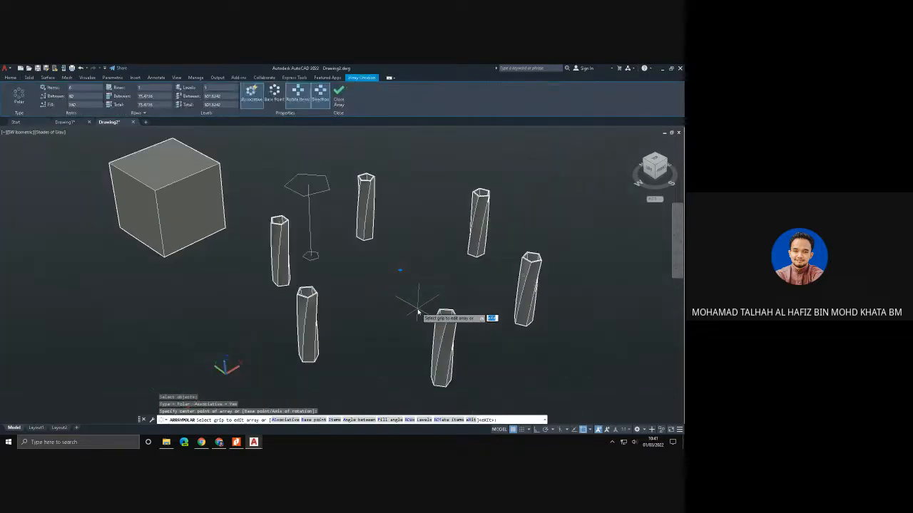
{"action": "mouse_move", "coordinate": [418, 311]}
{"action": "middle_mouse_down", "text": "shift"}
{"action": "mouse_move", "coordinate": [392, 374]}
{"action": "mouse_move", "coordinate": [402, 309]}
{"action": "mouse_move", "coordinate": [411, 303]}
{"action": "middle_mouse_up", "text": "shift"}
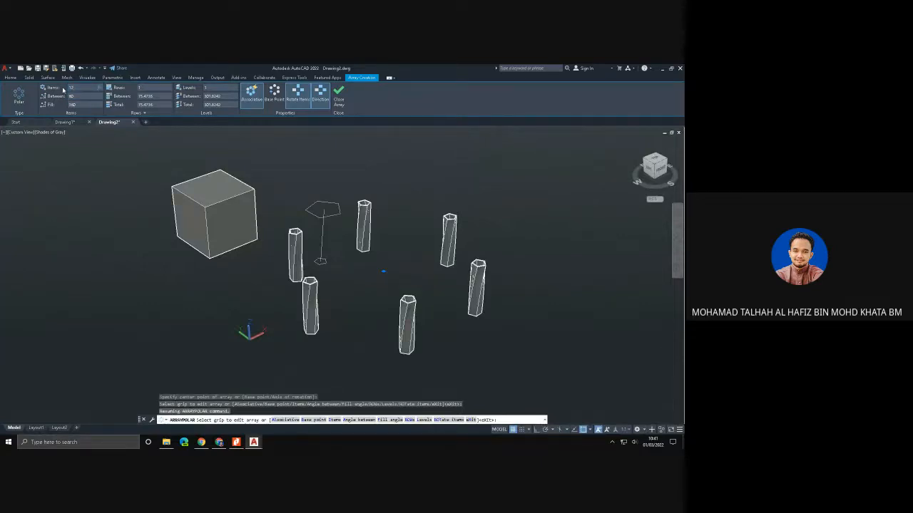
- Set the polar array to 12 items, 2 rows and 4 levels, and close the array
{"action": "key", "text": "Return"}
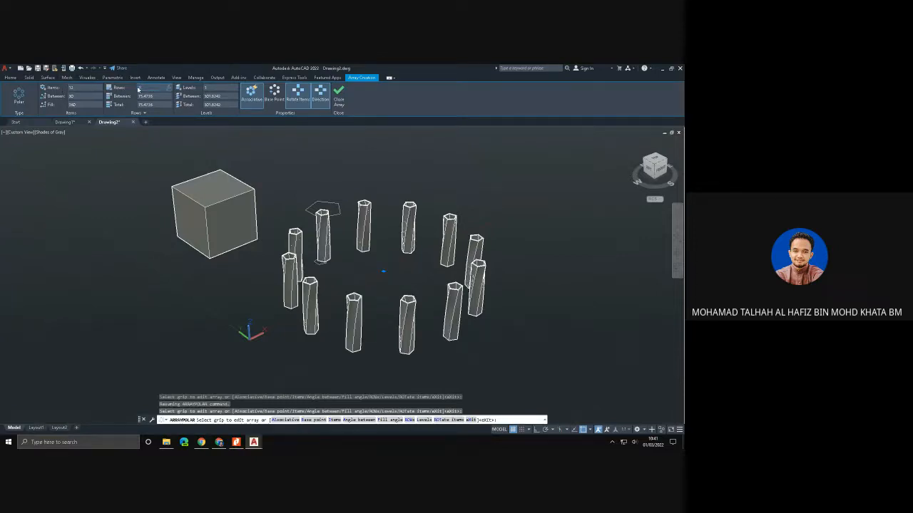
{"action": "key", "text": "Return"}
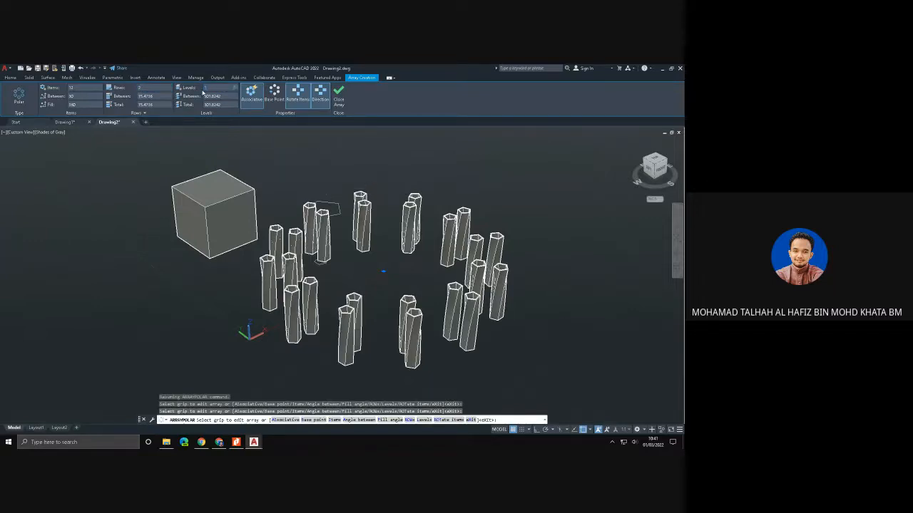
{"action": "key", "text": "Return"}
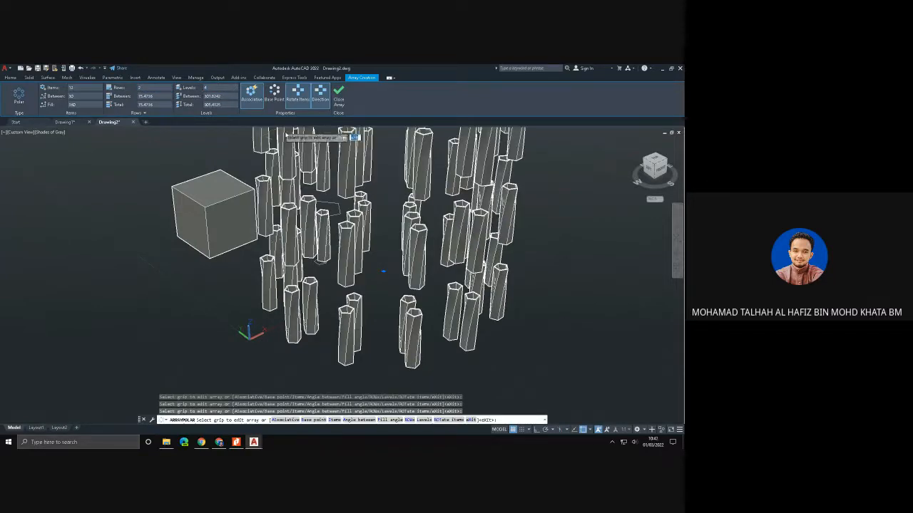
{"action": "scroll", "coordinate": [369, 206], "scroll_direction": "down", "scroll_amount": 3}
{"action": "scroll", "coordinate": [416, 212], "scroll_direction": "down", "scroll_amount": 4}
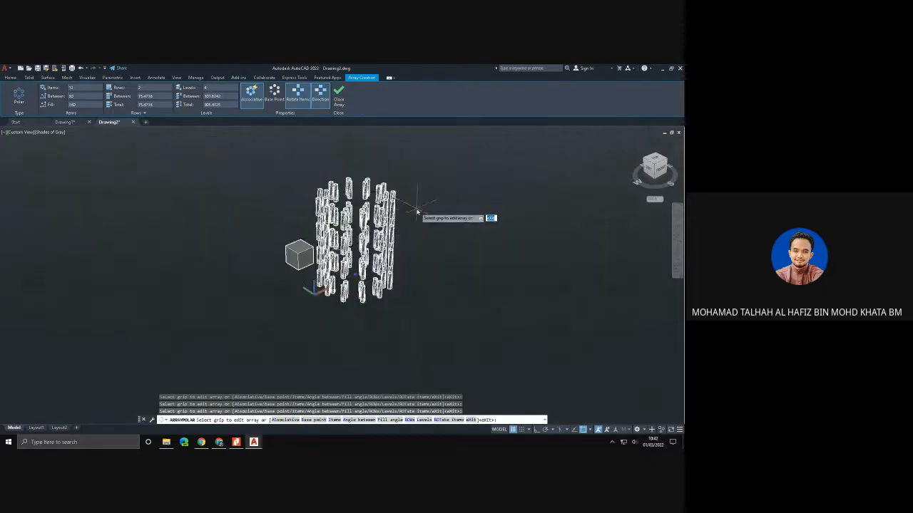
{"action": "scroll", "coordinate": [417, 214], "scroll_direction": "up", "scroll_amount": 3}
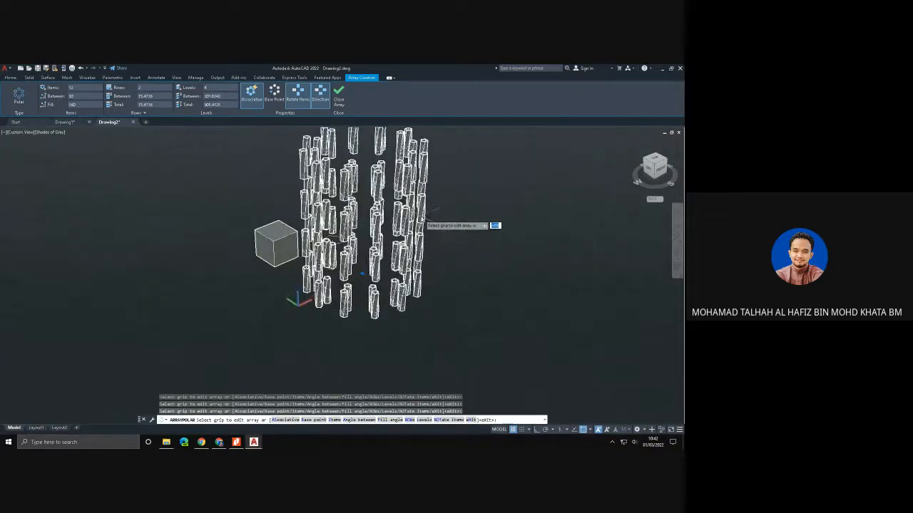
{"action": "middle_click_drag", "start_coordinate": [419, 215], "coordinate": [378, 181], "text": "shift"}
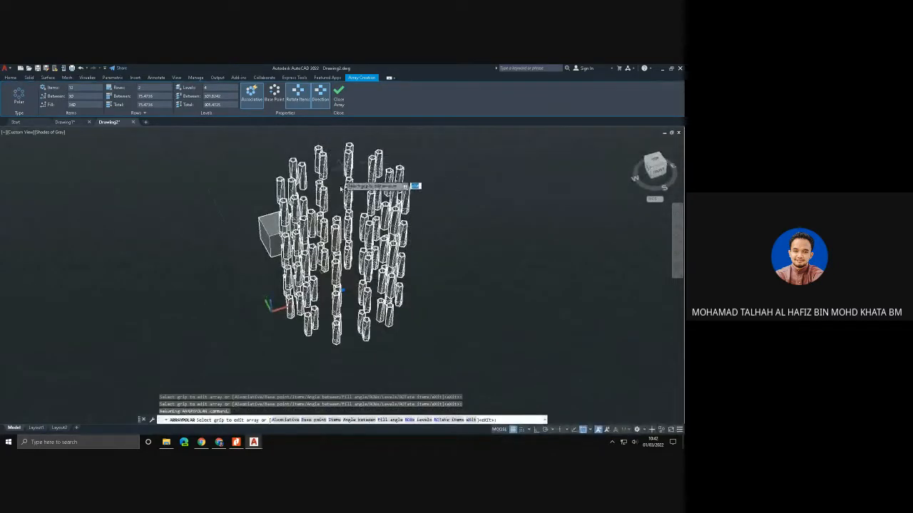
{"action": "left_click", "coordinate": [339, 95]}
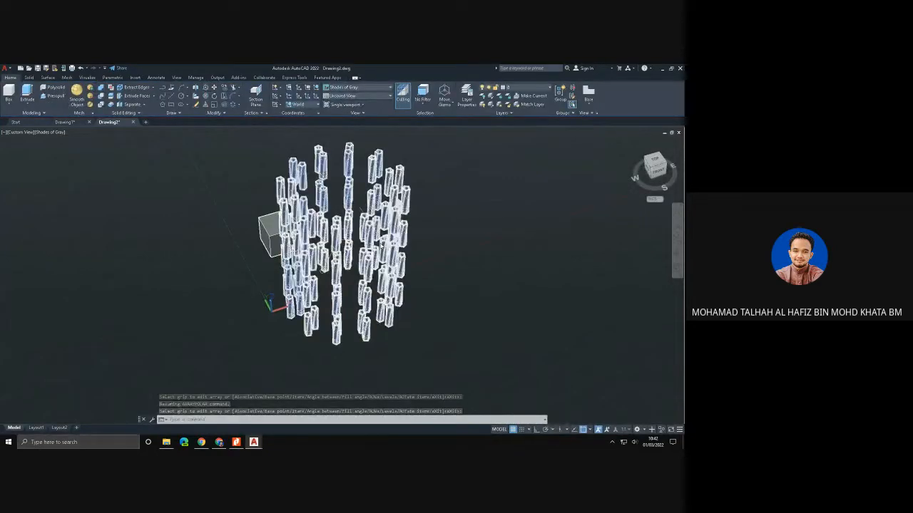
- Return the view of the box and the polar array to SW Isometric
{"action": "middle_click_drag", "start_coordinate": [433, 289], "coordinate": [470, 256], "text": "shift"}
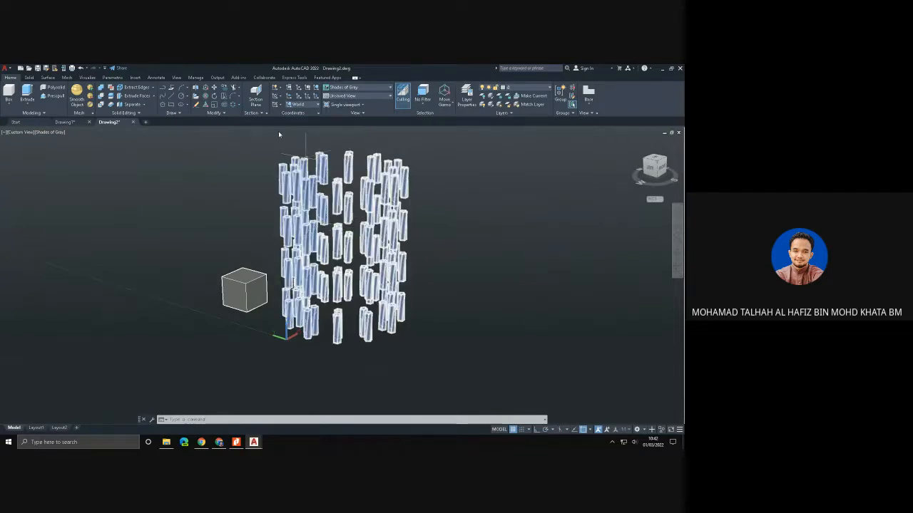
{"action": "left_click", "coordinate": [28, 77]}
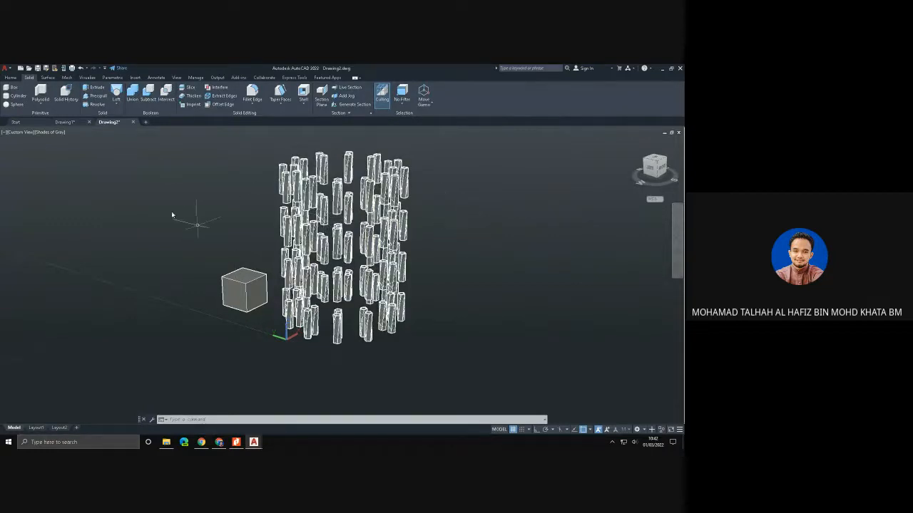
{"action": "left_click", "coordinate": [28, 133]}
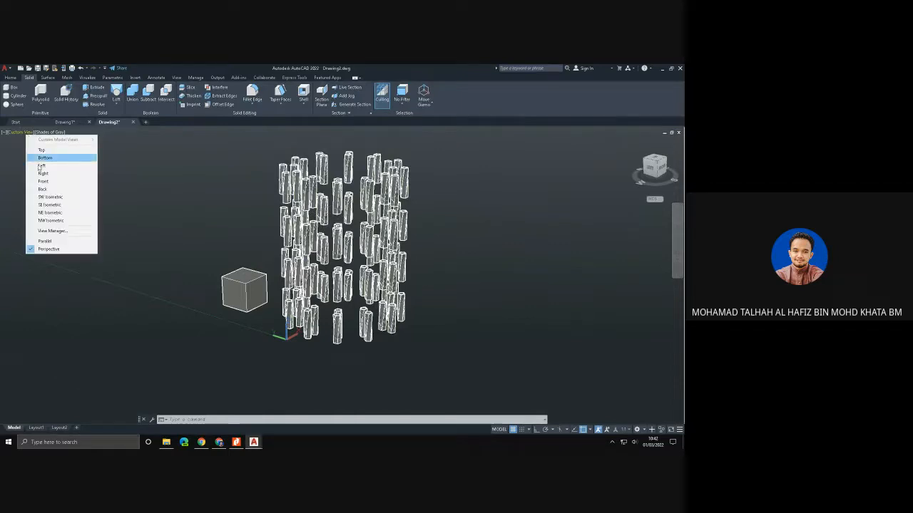
{"action": "left_click", "coordinate": [44, 198]}
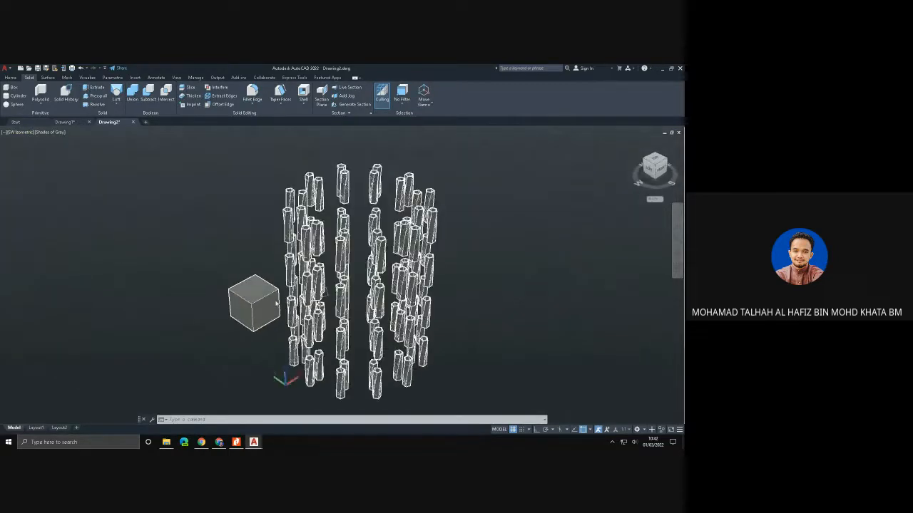
- Draw a closed triangle from three lines in the empty space beside the box
{"action": "middle_click_drag", "start_coordinate": [194, 273], "coordinate": [279, 279]}
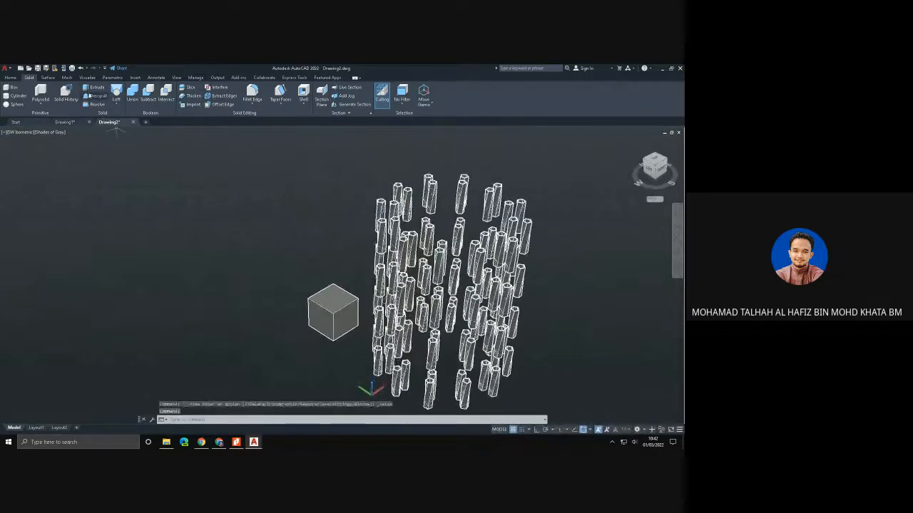
{"action": "left_click", "coordinate": [13, 79]}
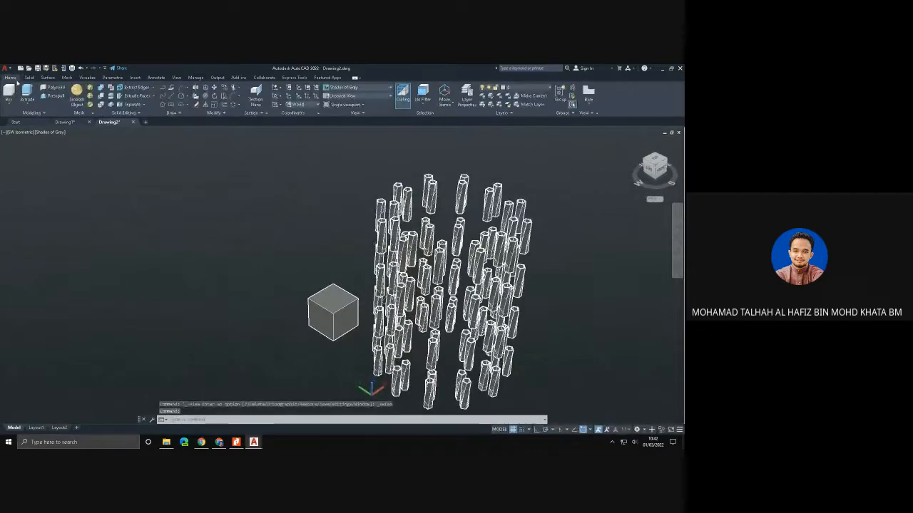
{"action": "left_click", "coordinate": [164, 95]}
{"action": "left_click", "coordinate": [157, 178]}
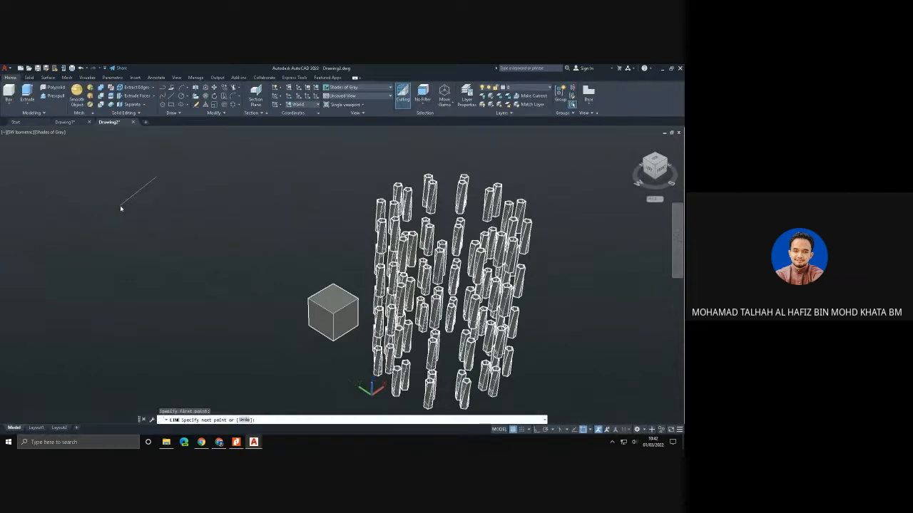
{"action": "left_click", "coordinate": [120, 206]}
{"action": "left_click", "coordinate": [226, 231]}
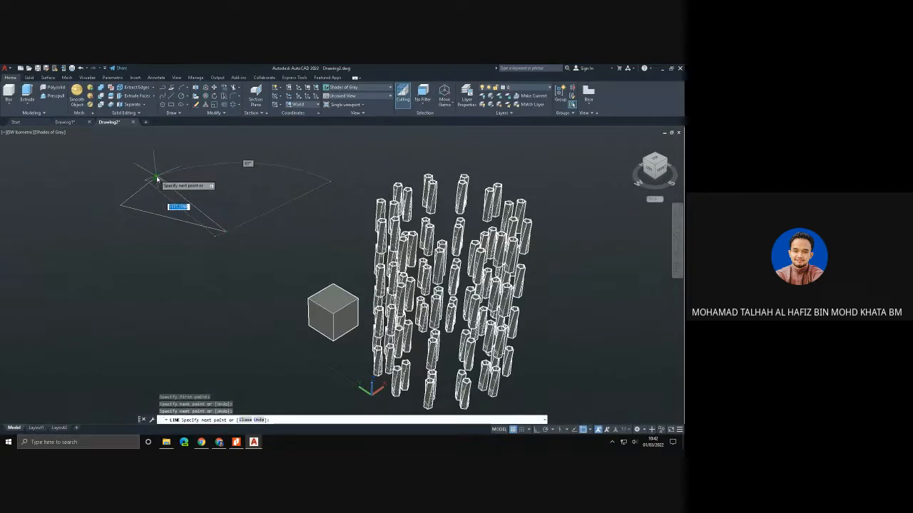
{"action": "left_click", "coordinate": [157, 178]}
{"action": "key", "text": "Escape"}
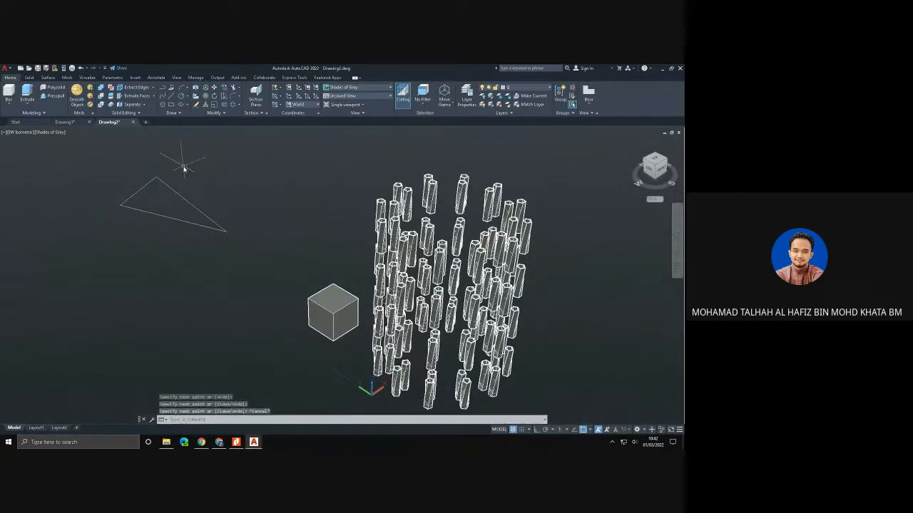
- Extrude the three separate lines of the triangle upward to a freehand height
{"action": "left_click", "coordinate": [26, 91]}
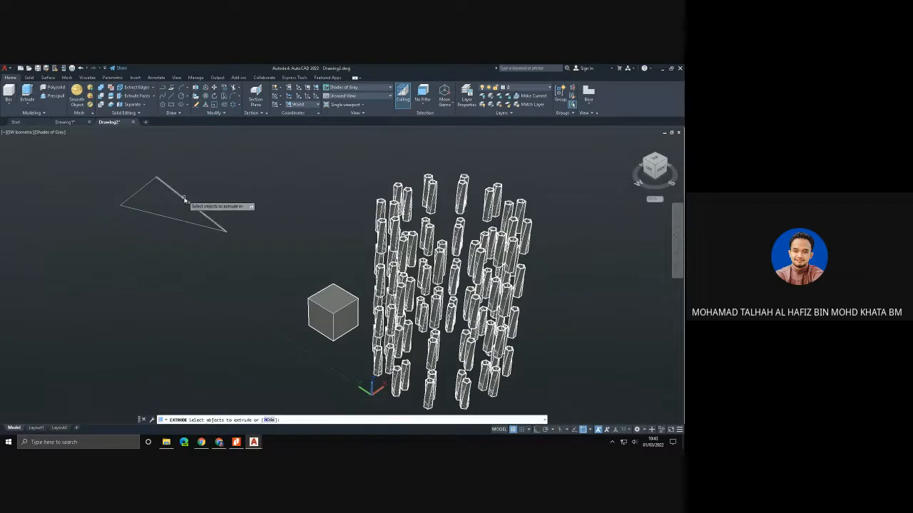
{"action": "left_click", "coordinate": [184, 199]}
{"action": "left_click", "coordinate": [143, 189]}
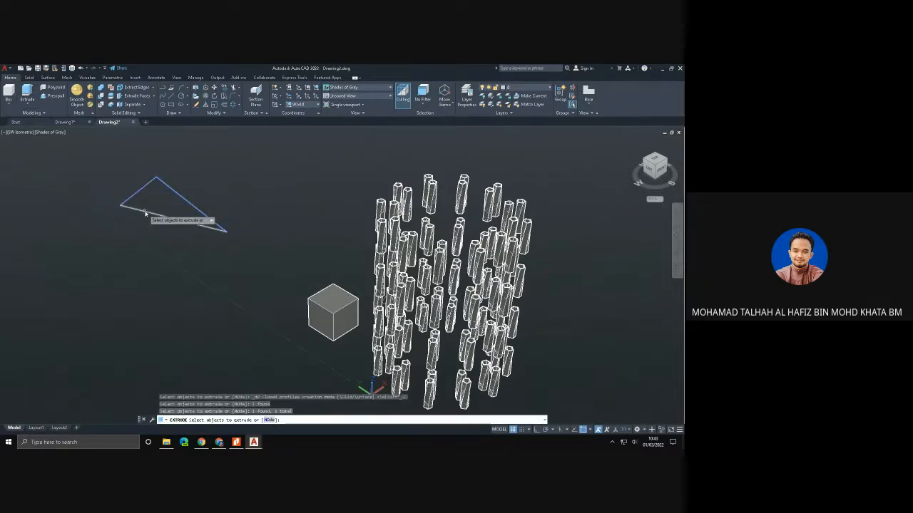
{"action": "left_click", "coordinate": [145, 213]}
{"action": "key", "text": "Return"}
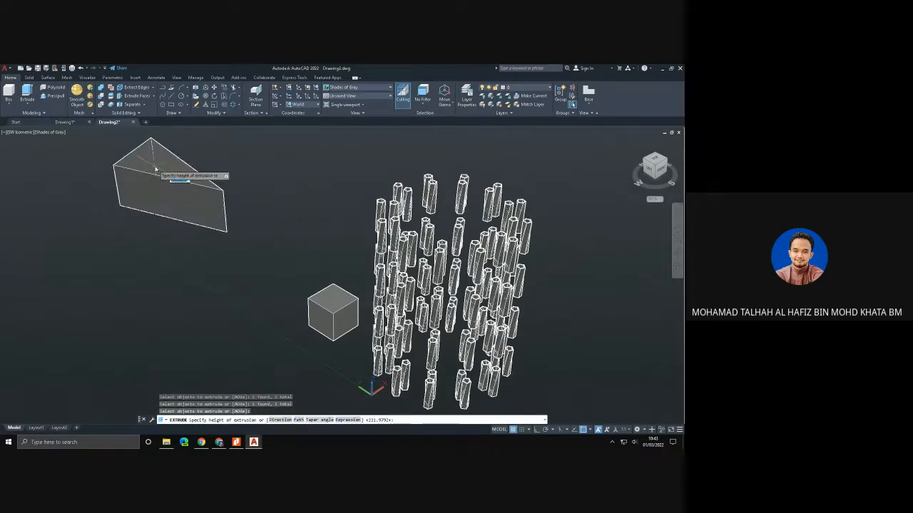
{"action": "left_click", "coordinate": [191, 208]}
- Examine the extruded triangle's walls and their object type, and compare them with the solid box
{"action": "mouse_move", "coordinate": [191, 208]}
{"action": "middle_mouse_down", "text": "shift"}
{"action": "mouse_move", "coordinate": [181, 255]}
{"action": "mouse_move", "coordinate": [192, 206]}
{"action": "mouse_move", "coordinate": [200, 222]}
{"action": "middle_mouse_up", "text": "shift"}
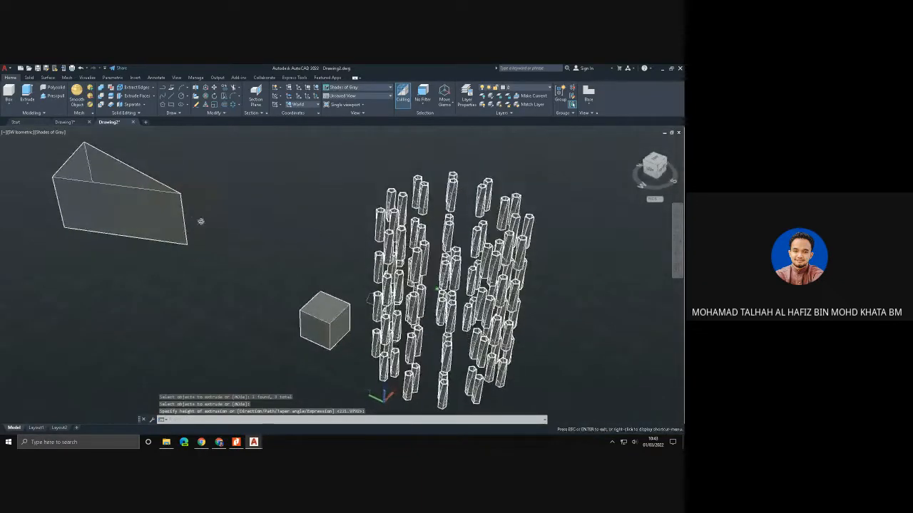
{"action": "middle_click_drag", "start_coordinate": [127, 222], "coordinate": [146, 246], "text": "shift"}
{"action": "scroll", "coordinate": [92, 215], "scroll_direction": "up", "scroll_amount": 3}
{"action": "middle_click_drag", "start_coordinate": [88, 216], "coordinate": [316, 301]}
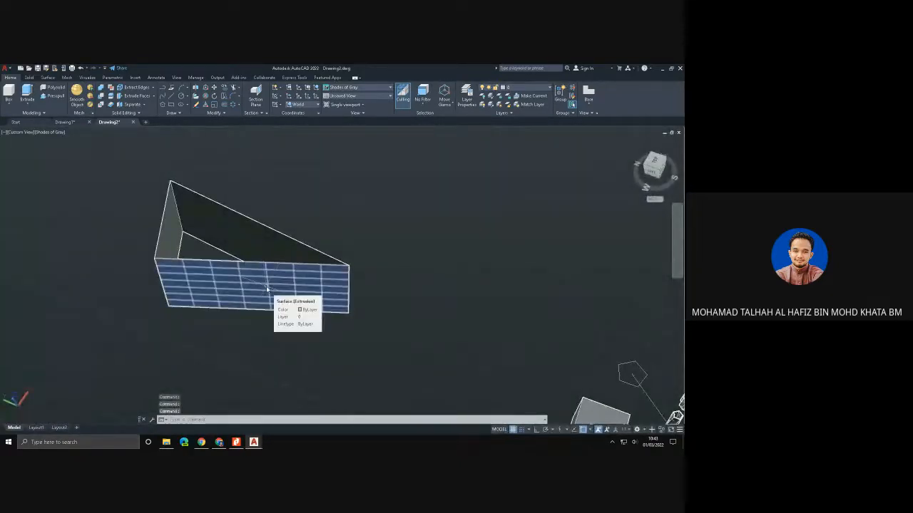
{"action": "scroll", "coordinate": [315, 322], "scroll_direction": "down", "scroll_amount": 3}
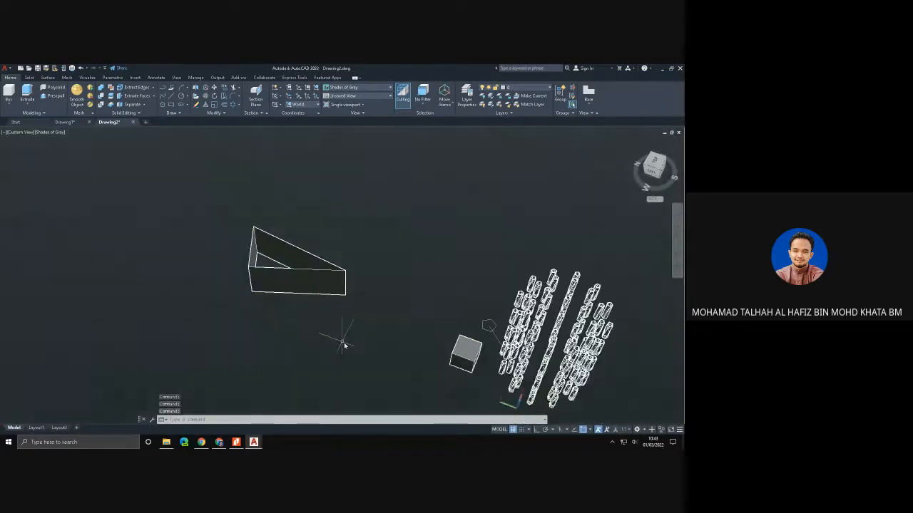
{"action": "middle_click_drag", "start_coordinate": [342, 346], "coordinate": [261, 259]}
{"action": "scroll", "coordinate": [405, 289], "scroll_direction": "up", "scroll_amount": 1}
{"action": "scroll", "coordinate": [406, 289], "scroll_direction": "up", "scroll_amount": 1}
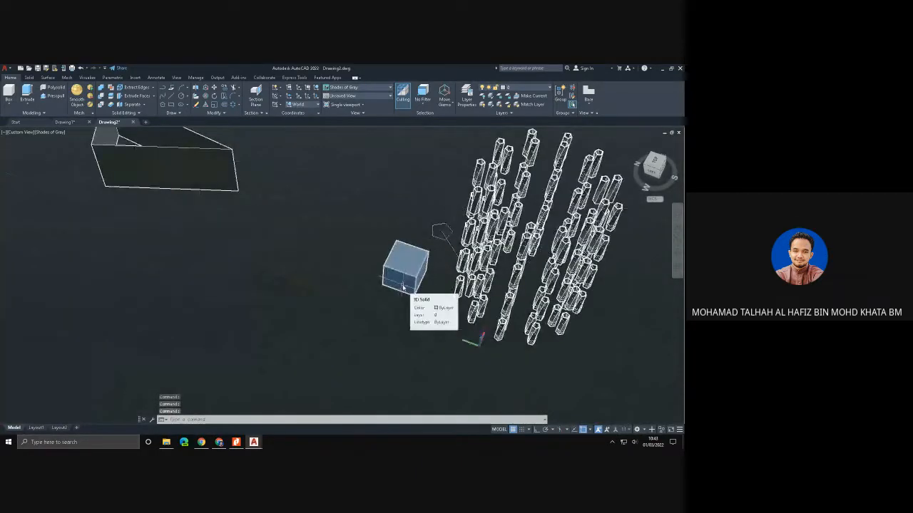
{"action": "left_click", "coordinate": [410, 284]}
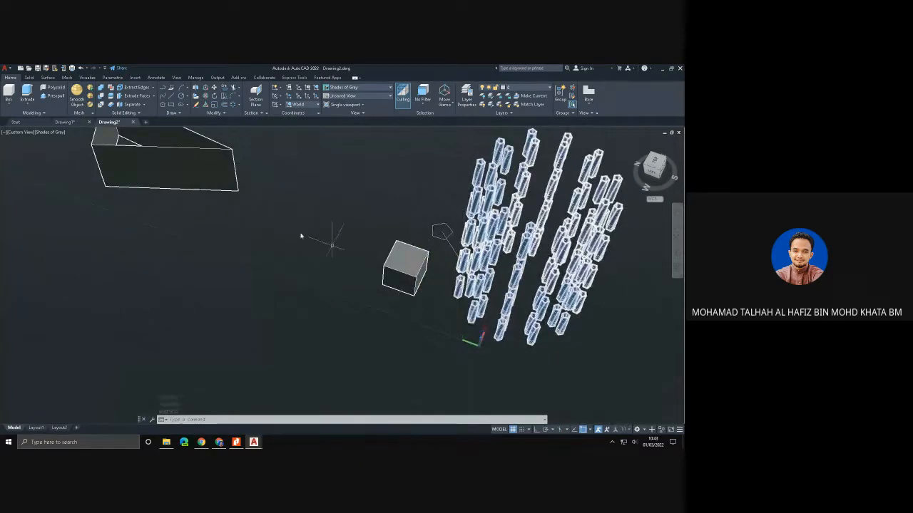
{"action": "middle_click_drag", "start_coordinate": [301, 236], "coordinate": [245, 273], "text": "shift"}
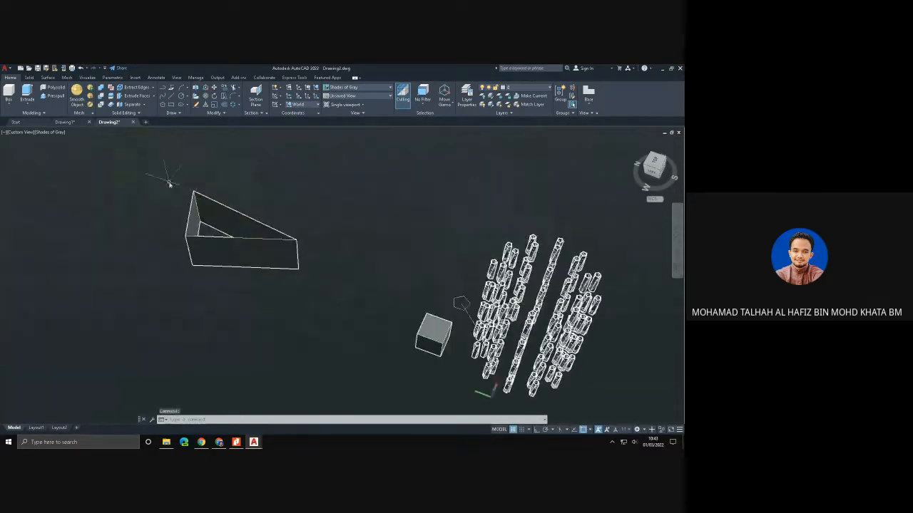
- Delete the extruded triangle's surfaces and lines, and return the view to SW Isometric
{"action": "mouse_move", "coordinate": [167, 173]}
{"action": "left_mouse_down"}
{"action": "mouse_move", "coordinate": [356, 269]}
{"action": "mouse_move", "coordinate": [217, 306]}
{"action": "mouse_move", "coordinate": [136, 261]}
{"action": "left_mouse_up"}
{"action": "key", "text": "Delete"}
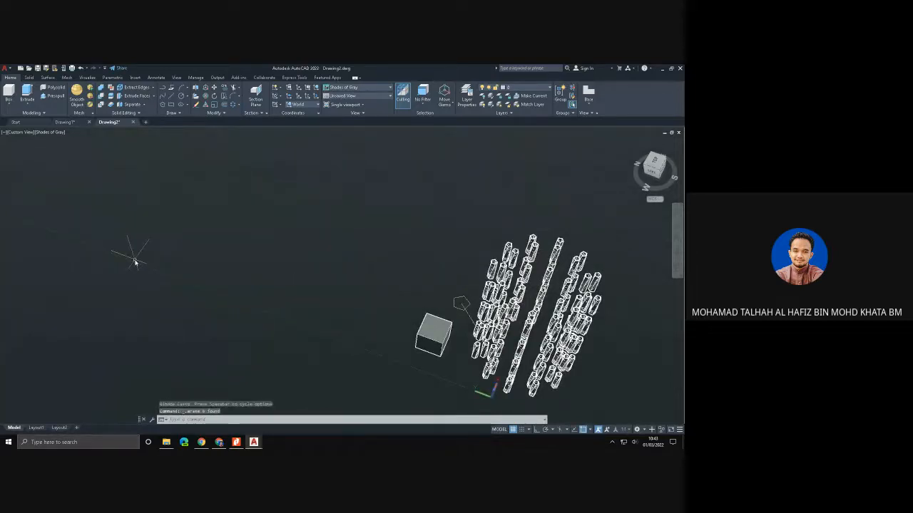
{"action": "left_click", "coordinate": [21, 132]}
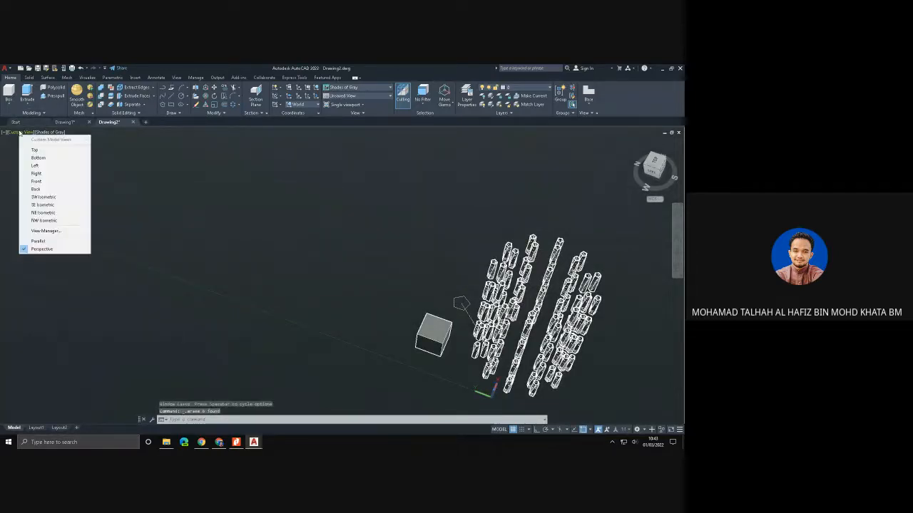
{"action": "left_click", "coordinate": [43, 197]}
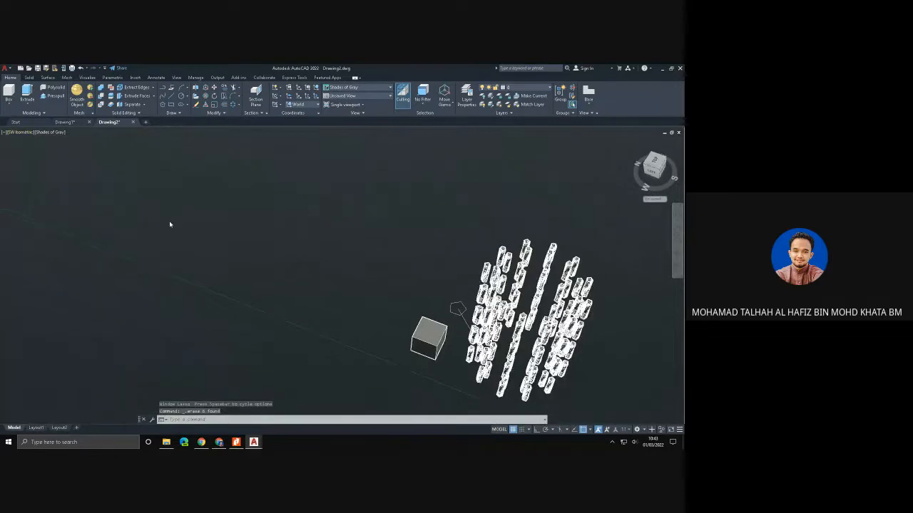
- Draw a closed triangle from three lines in the empty space beyond the polar array
{"action": "middle_click_drag", "start_coordinate": [441, 315], "coordinate": [102, 258]}
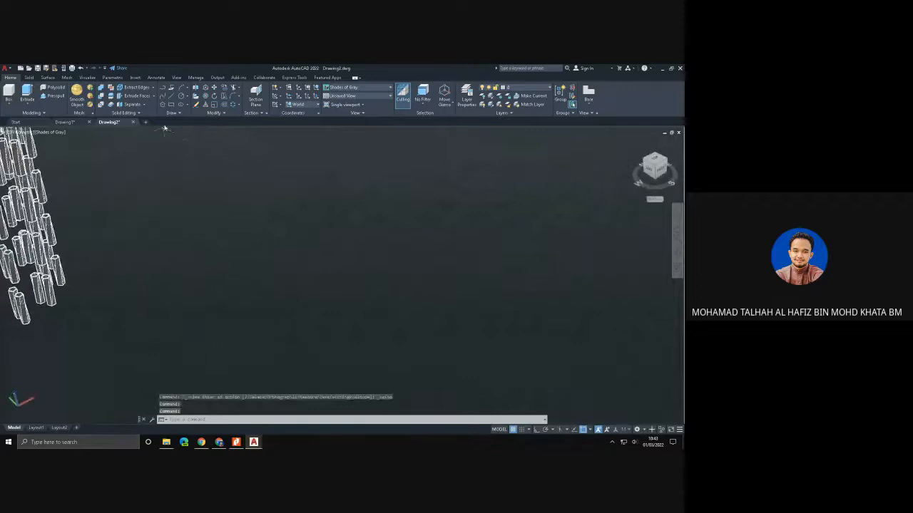
{"action": "left_click", "coordinate": [172, 98]}
{"action": "left_click", "coordinate": [164, 230]}
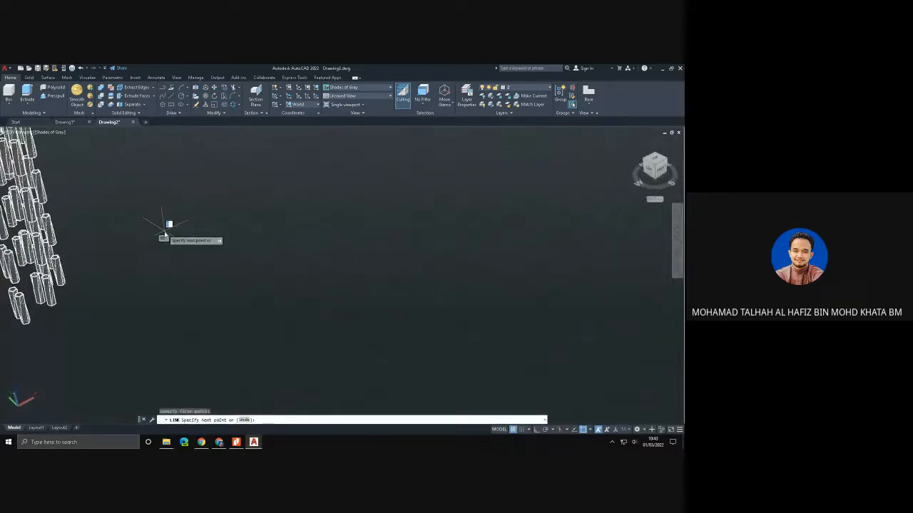
{"action": "left_click", "coordinate": [276, 273]}
{"action": "left_click", "coordinate": [300, 204]}
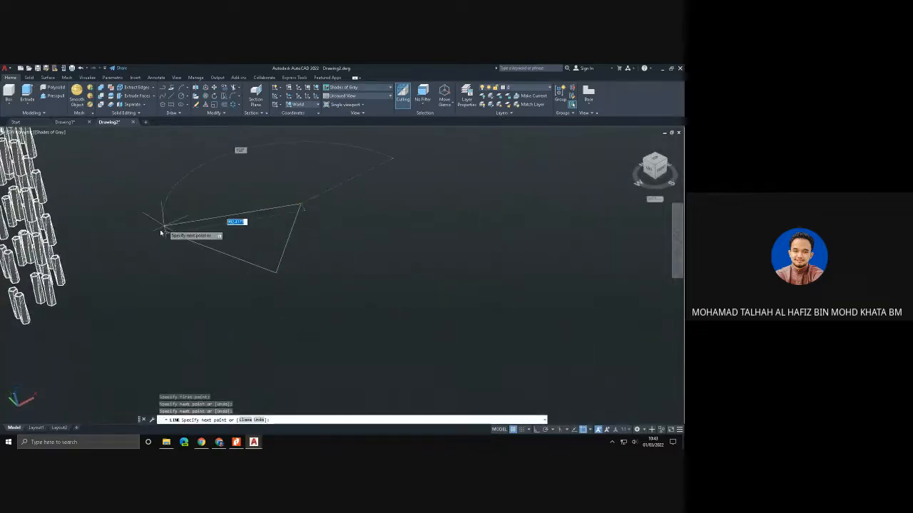
{"action": "left_click", "coordinate": [164, 233]}
{"action": "key", "text": "Escape"}
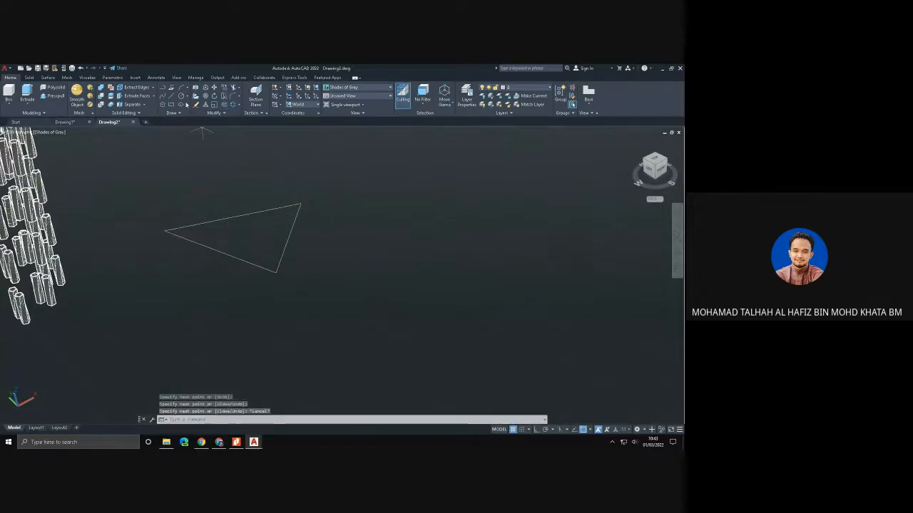
- Draw a circle centred on the triangle's short side, overlapping the inside and outside of the triangle
{"action": "left_click", "coordinate": [181, 97]}
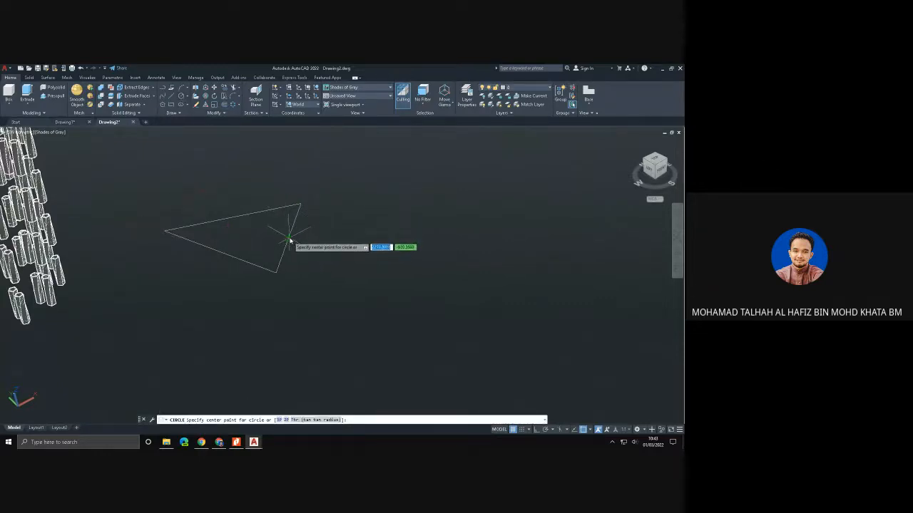
{"action": "left_click", "coordinate": [290, 237]}
{"action": "left_click", "coordinate": [316, 244]}
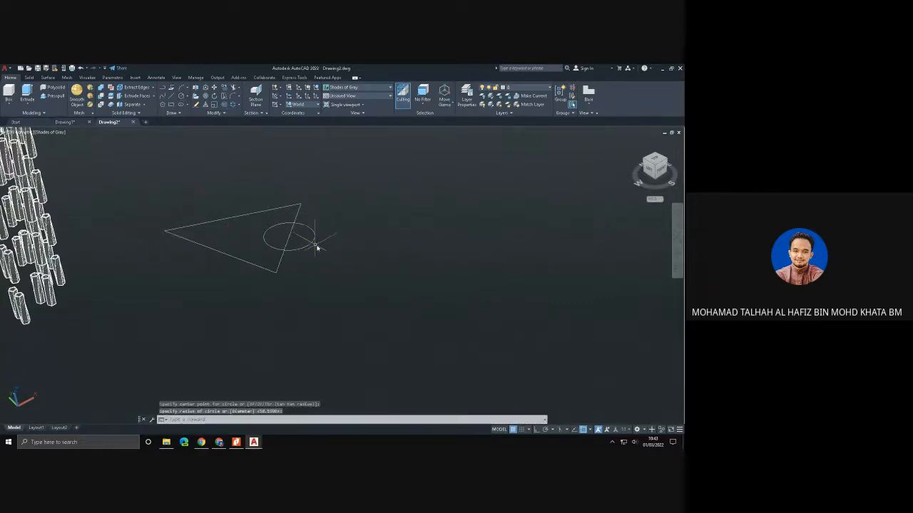
{"action": "key", "text": "Escape"}
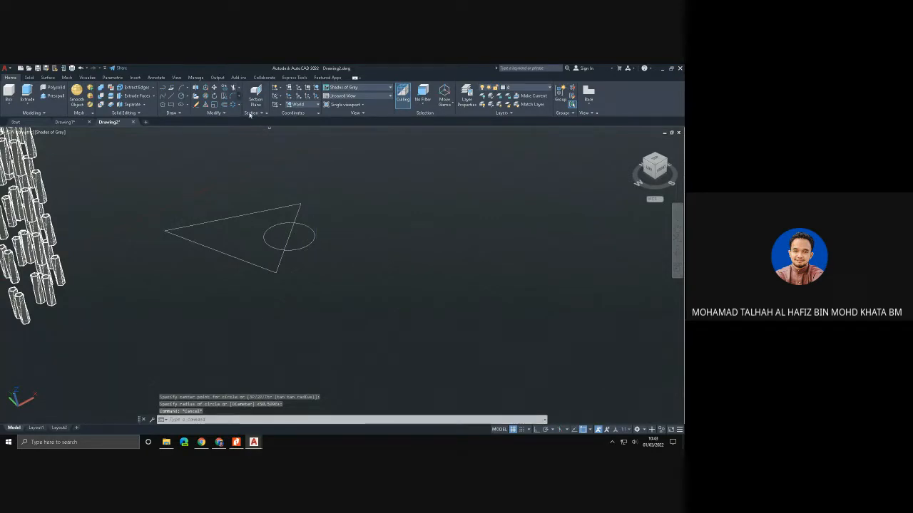
- Trim the circle's arc inside the triangle and the side segment within the circle, leaving one outline with an outward arc
{"action": "left_click", "coordinate": [234, 88]}
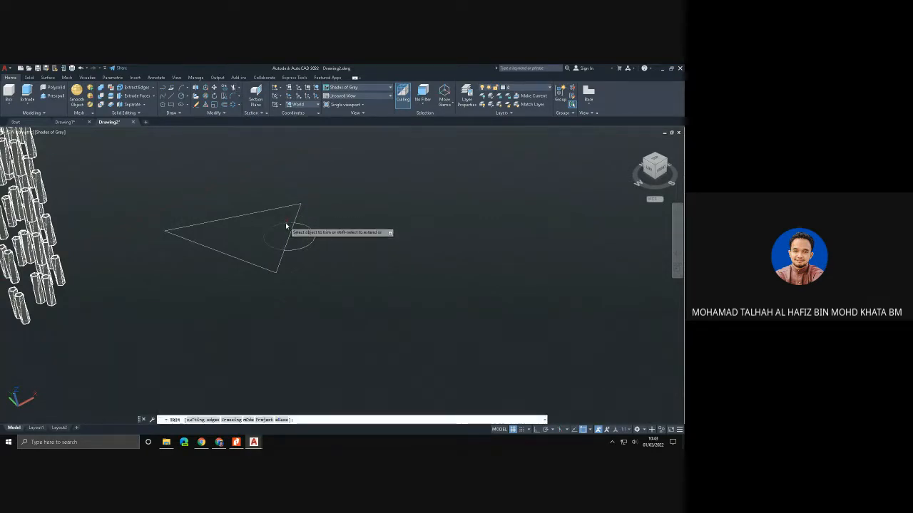
{"action": "left_click", "coordinate": [286, 227]}
{"action": "left_click", "coordinate": [290, 236]}
{"action": "key", "text": "Escape"}
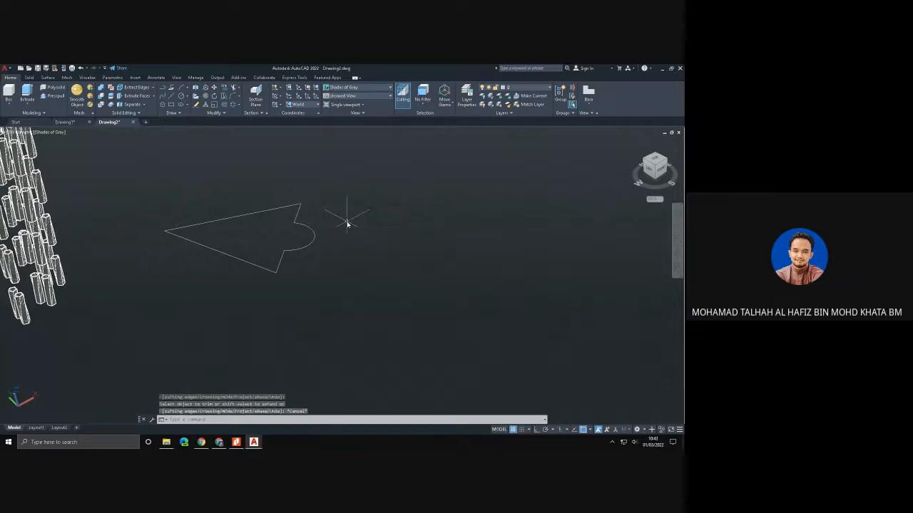
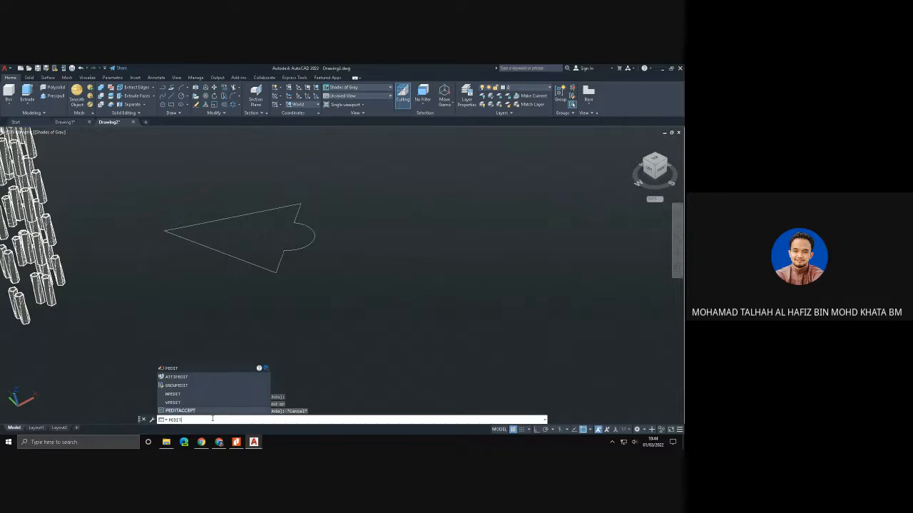
- Convert the trimmed outline's upper side to a polyline with PEDIT and join the remaining lines and arc into one closed polyline
{"action": "key", "text": "Return"}
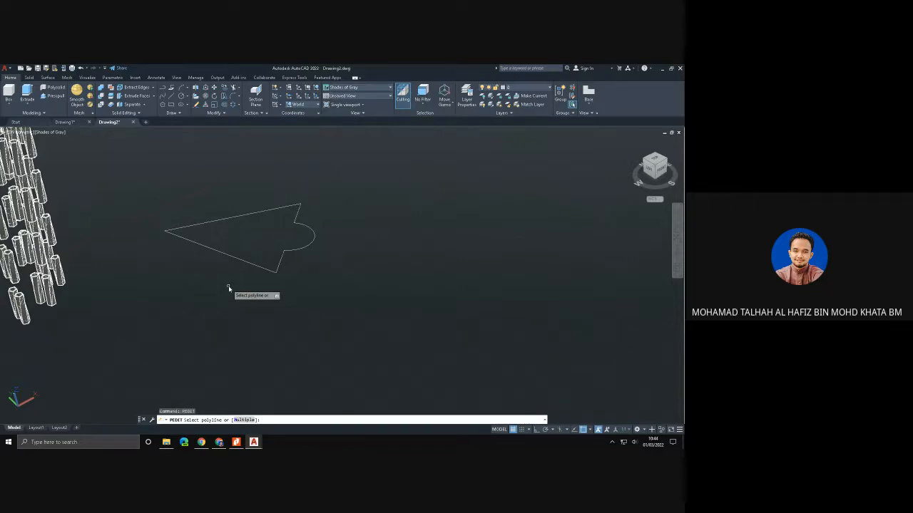
{"action": "left_click", "coordinate": [251, 215]}
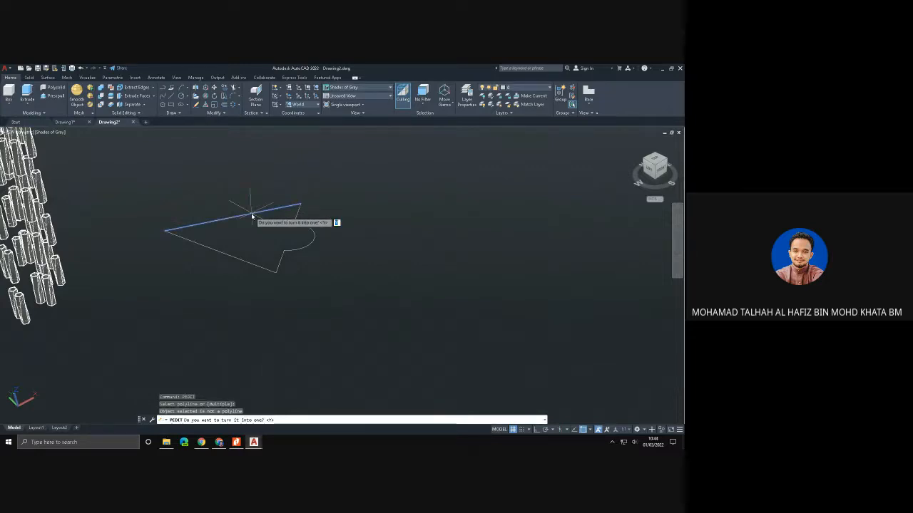
{"action": "key", "text": "Return"}
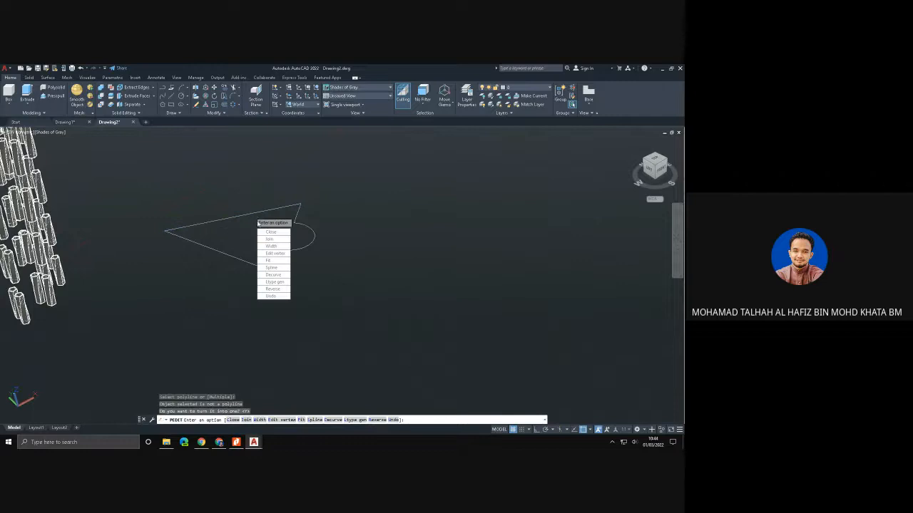
{"action": "left_click", "coordinate": [269, 240]}
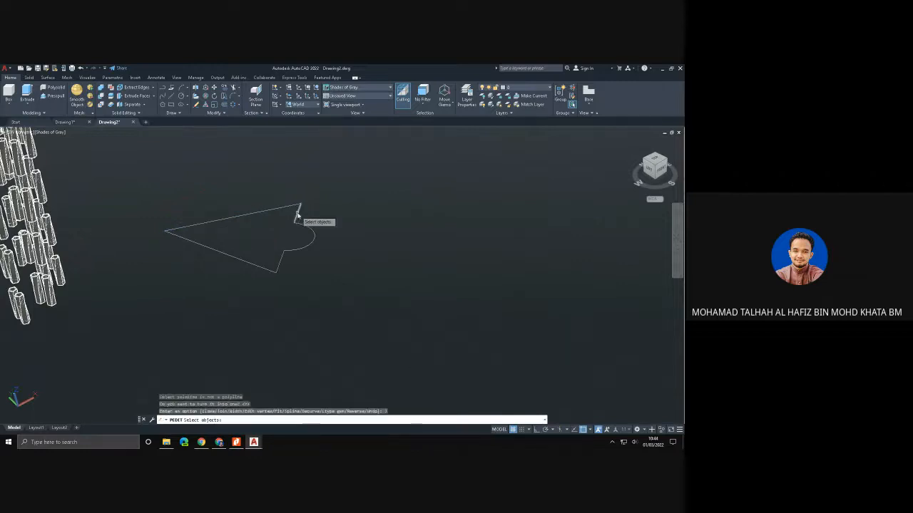
{"action": "left_click", "coordinate": [298, 212]}
{"action": "left_click", "coordinate": [304, 229]}
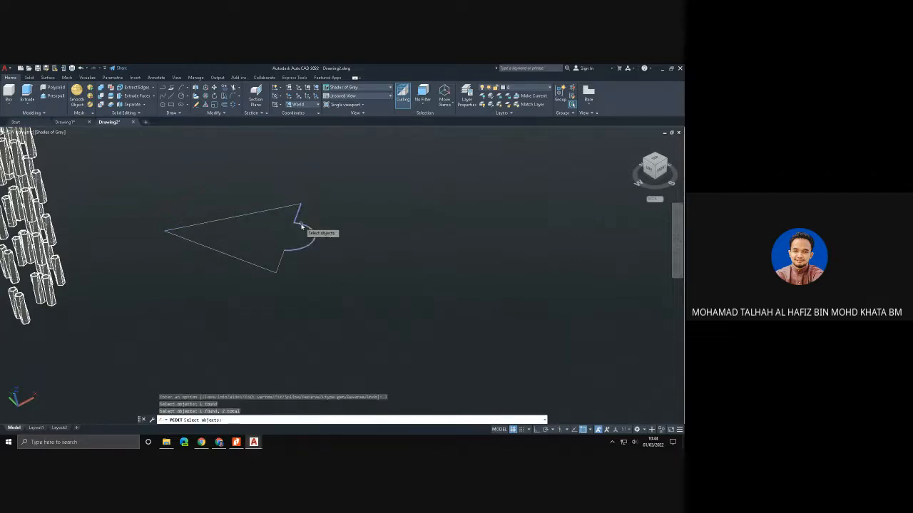
{"action": "left_click", "coordinate": [282, 258]}
{"action": "left_click", "coordinate": [252, 263]}
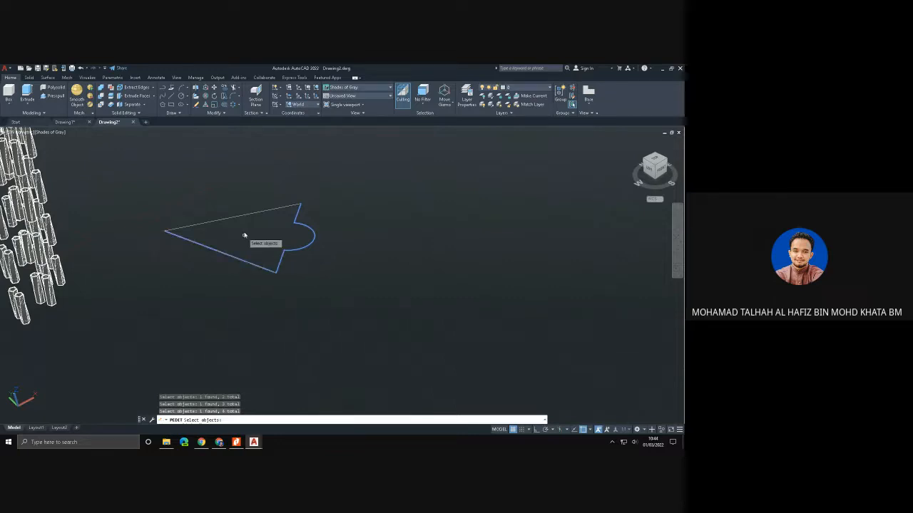
{"action": "left_click", "coordinate": [244, 215]}
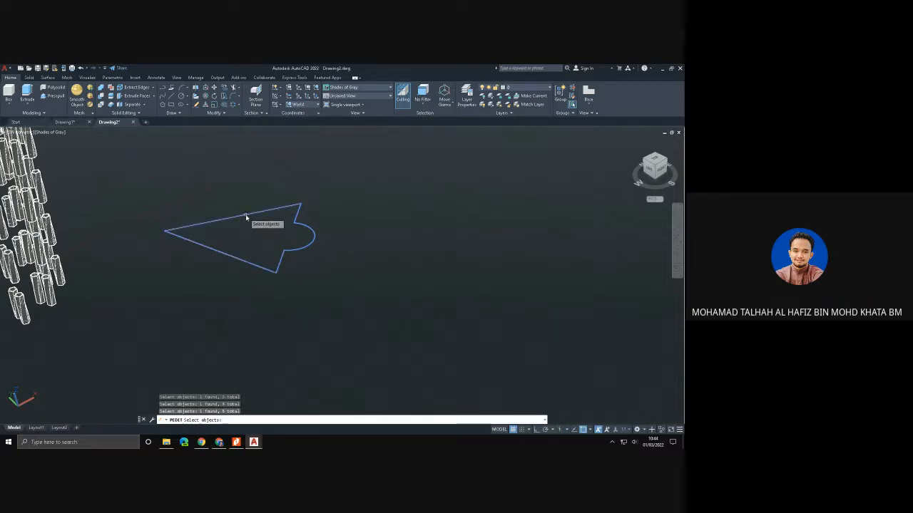
{"action": "key", "text": "Return"}
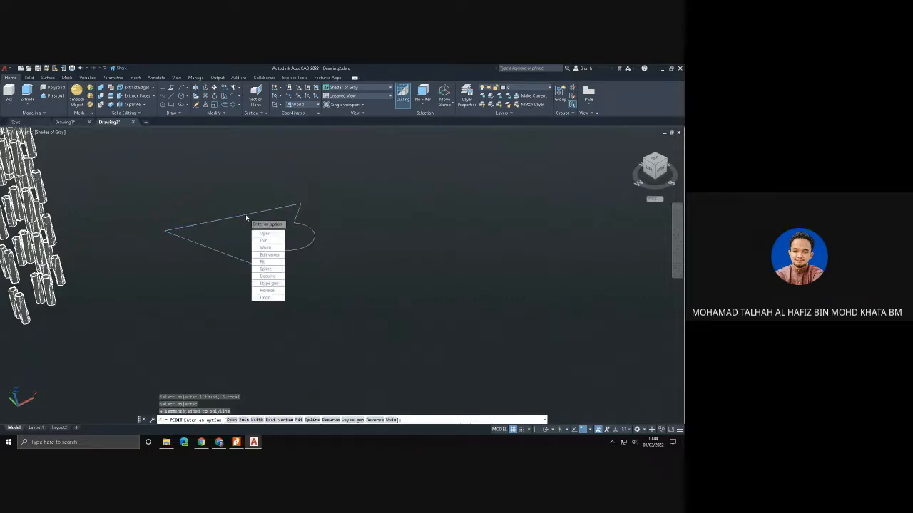
{"action": "key", "text": "Return"}
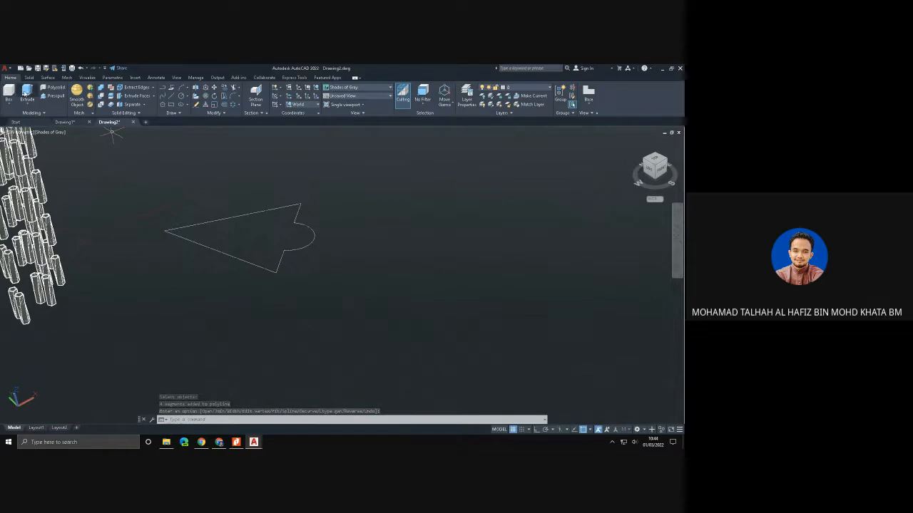
- Extrude the joined triangle-and-arc polyline upward into a solid about 654 units high
{"action": "left_click", "coordinate": [27, 91]}
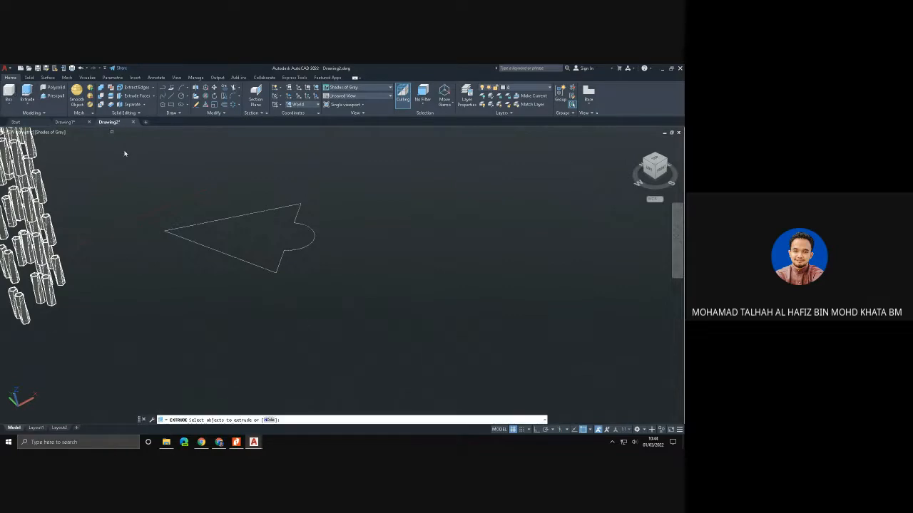
{"action": "left_click", "coordinate": [192, 244]}
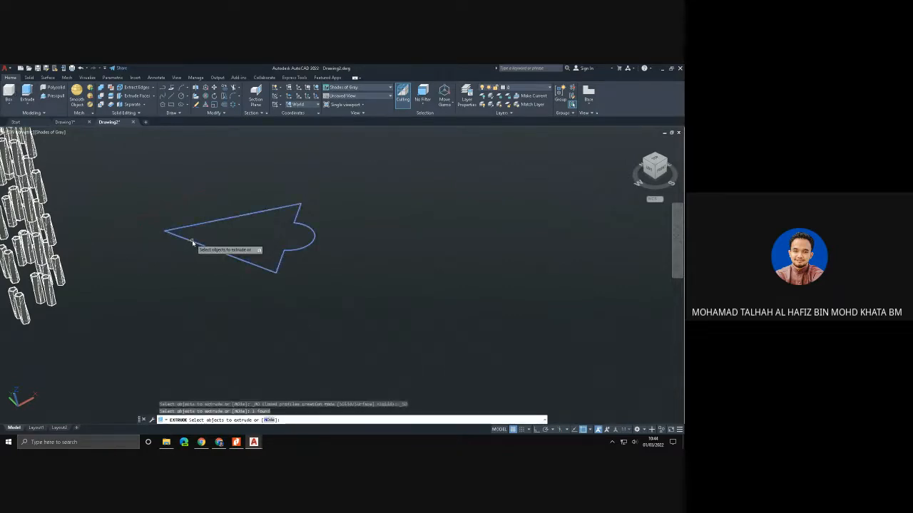
{"action": "key", "text": "Return"}
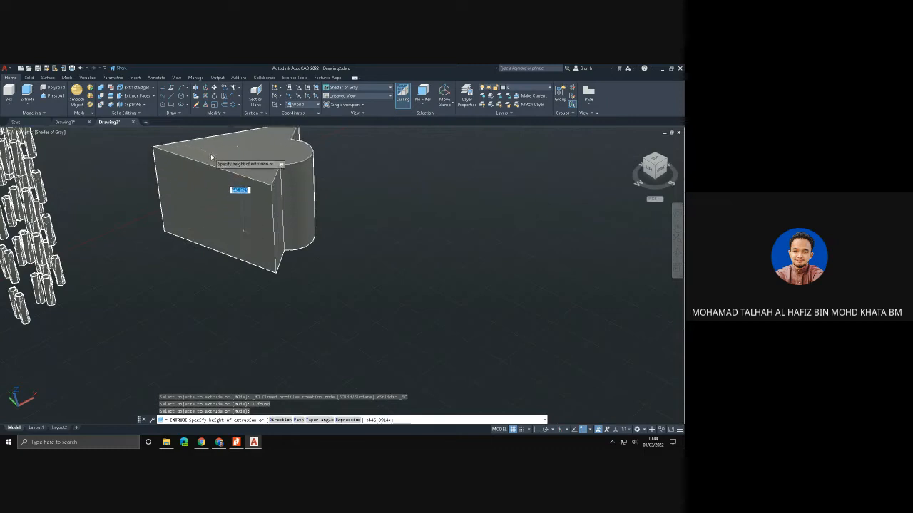
{"action": "left_click", "coordinate": [212, 157]}
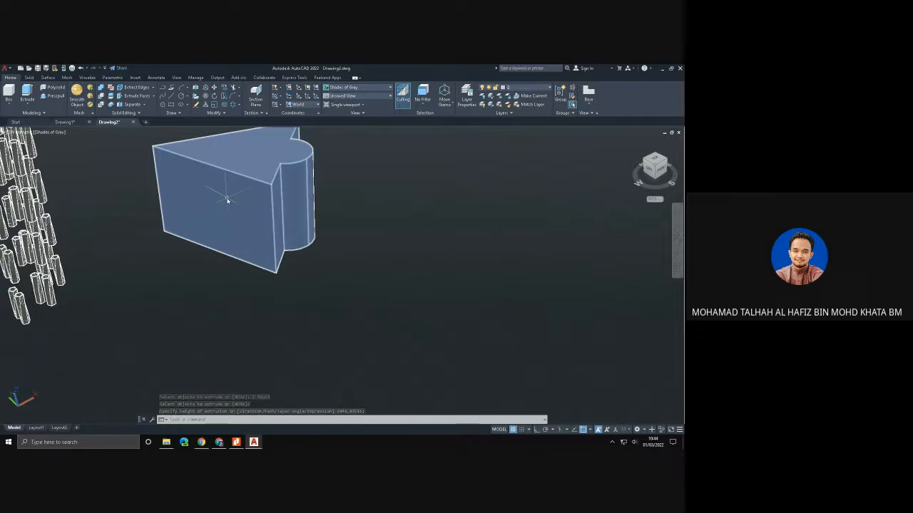
{"action": "middle_click_drag", "start_coordinate": [228, 209], "coordinate": [315, 241], "text": "shift"}
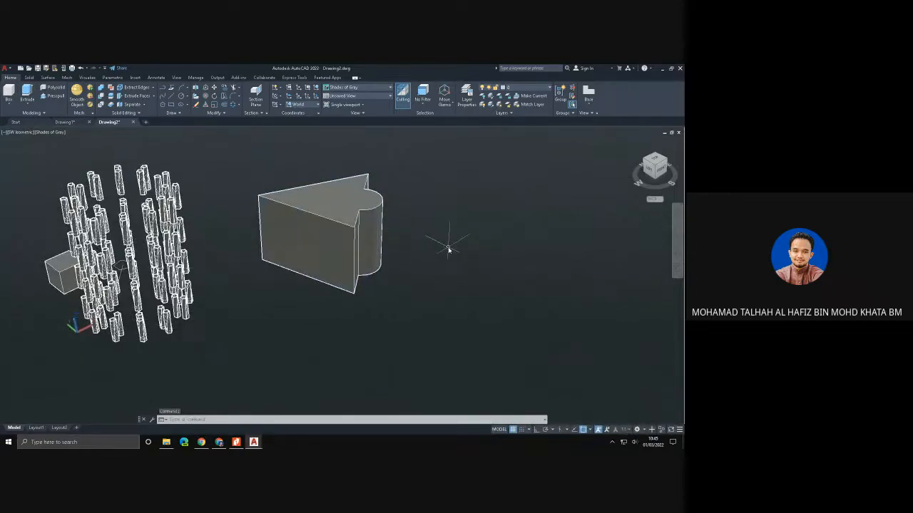
- Draw a closed, notched five-sided outline from separate lines in the empty space beyond the triangle-and-arc solid
{"action": "middle_click_drag", "start_coordinate": [444, 247], "coordinate": [250, 240]}
{"action": "left_click", "coordinate": [172, 97]}
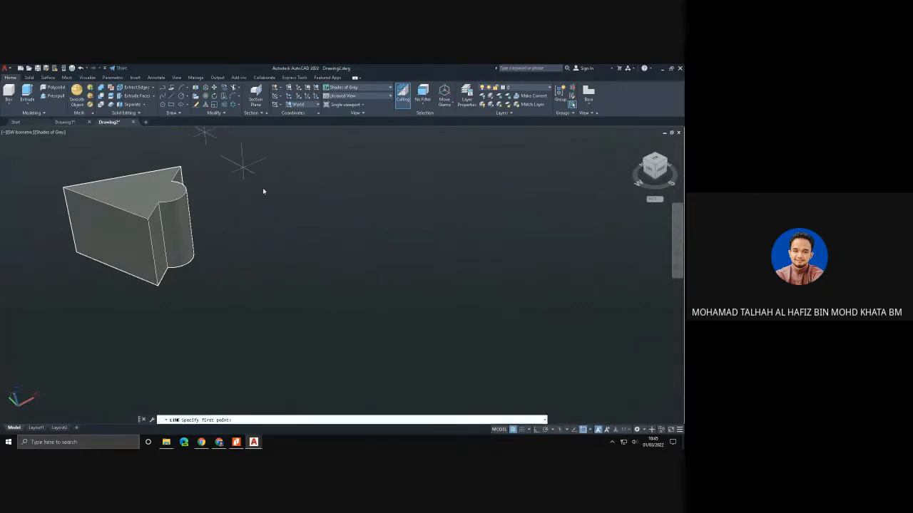
{"action": "left_click", "coordinate": [280, 213]}
{"action": "left_click", "coordinate": [311, 260]}
{"action": "left_click", "coordinate": [438, 244]}
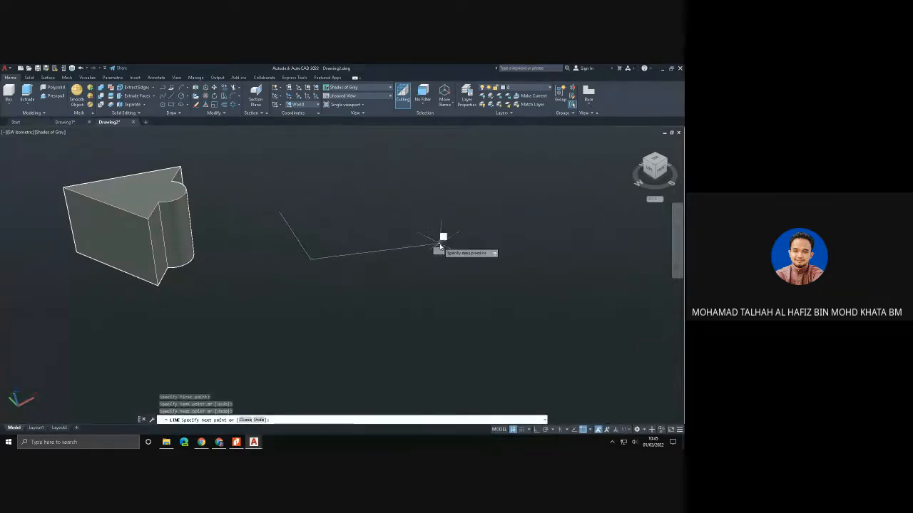
{"action": "left_click", "coordinate": [394, 192]}
{"action": "left_click", "coordinate": [372, 235]}
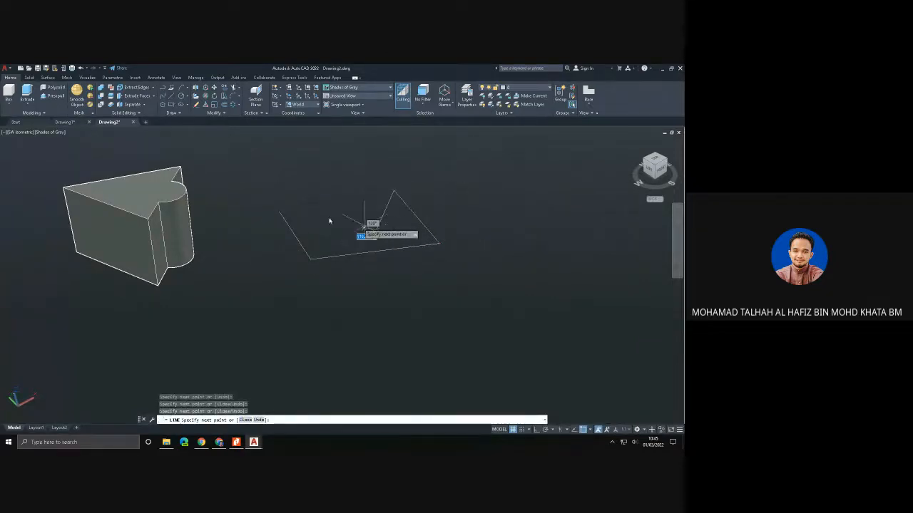
{"action": "left_click", "coordinate": [279, 211]}
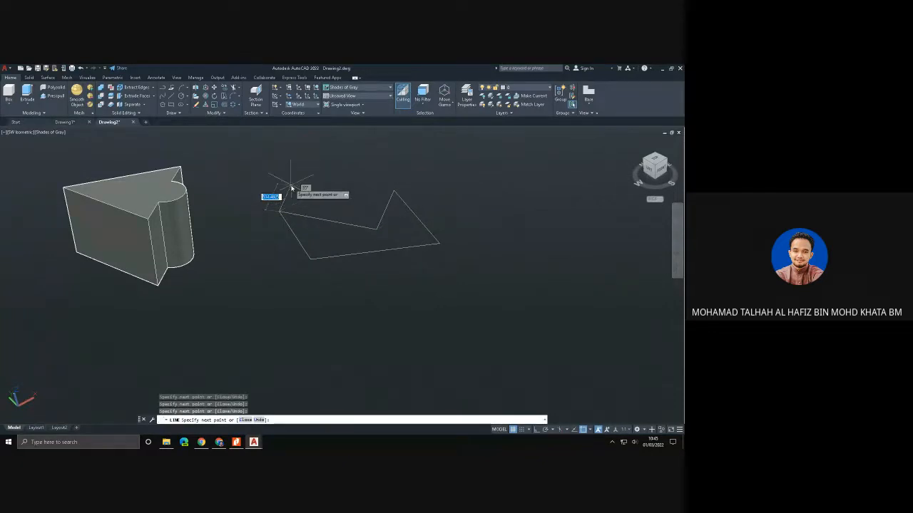
{"action": "key", "text": "Escape"}
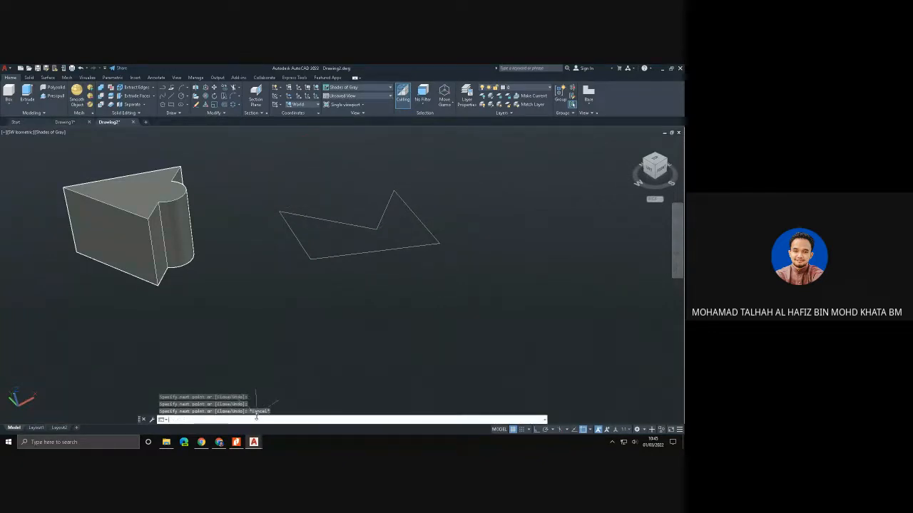
- Convert one side of the five-sided outline to a polyline with PEDIT and join all its lines into one closed polyline
{"action": "type", "text": "pedit"}
{"action": "key", "text": "Return"}
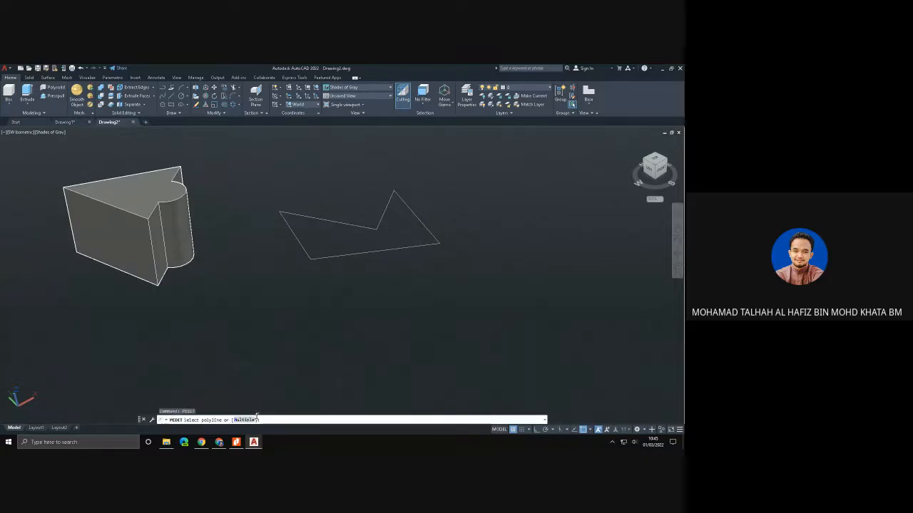
{"action": "left_click", "coordinate": [293, 235]}
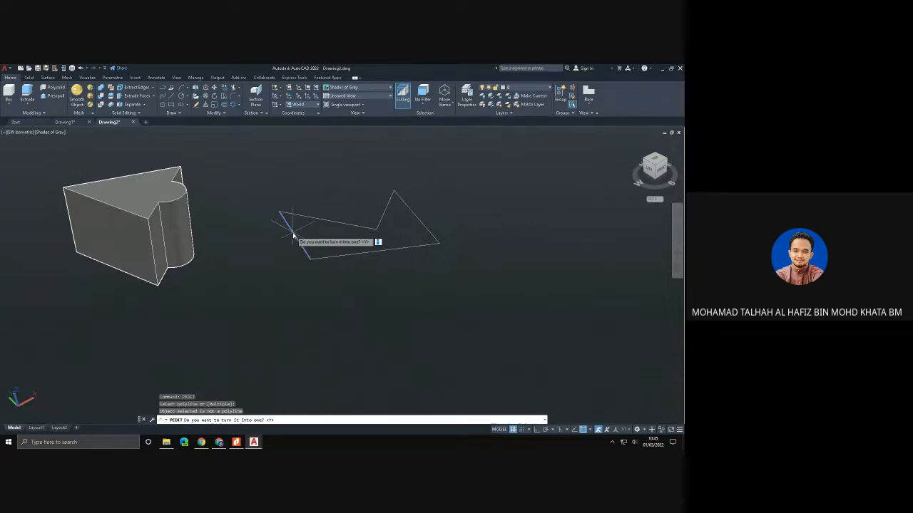
{"action": "key", "text": "Return"}
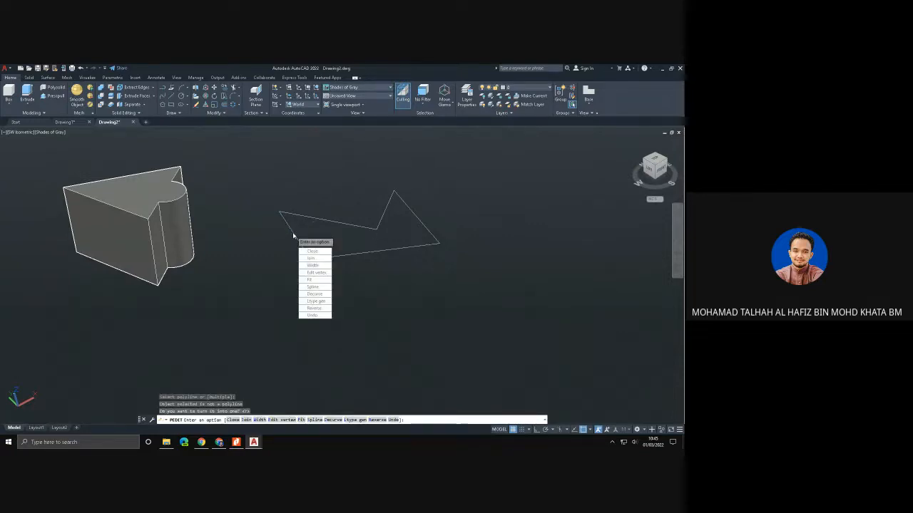
{"action": "left_click", "coordinate": [308, 258]}
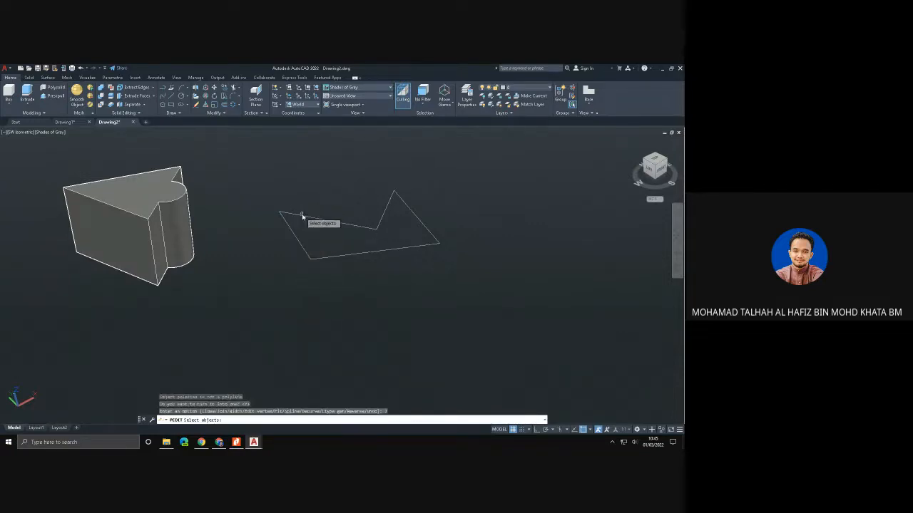
{"action": "left_click", "coordinate": [303, 216]}
{"action": "left_click", "coordinate": [293, 233]}
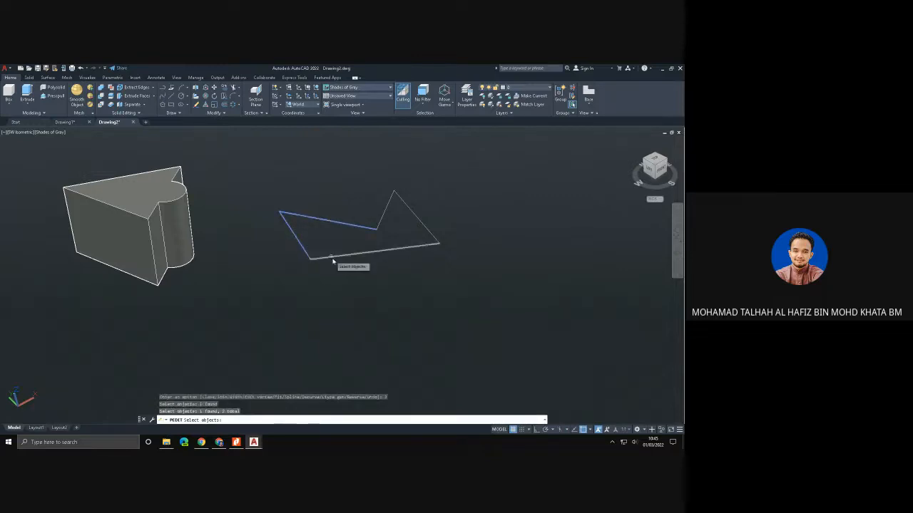
{"action": "left_click", "coordinate": [335, 258]}
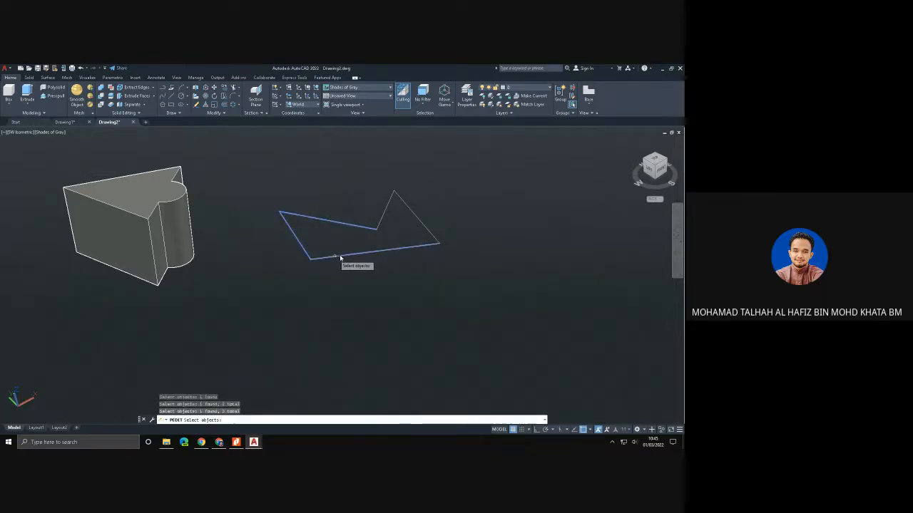
{"action": "left_click", "coordinate": [413, 216]}
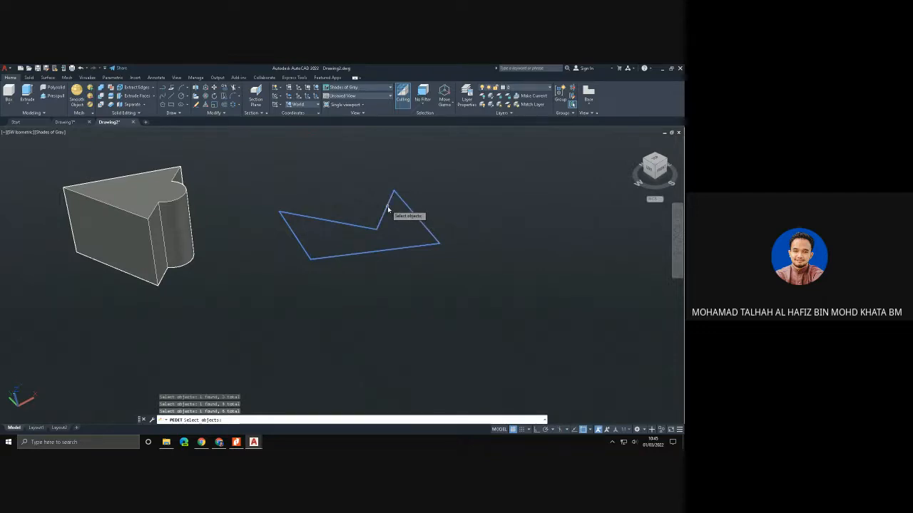
{"action": "key", "text": "Return"}
{"action": "key", "text": "Return"}
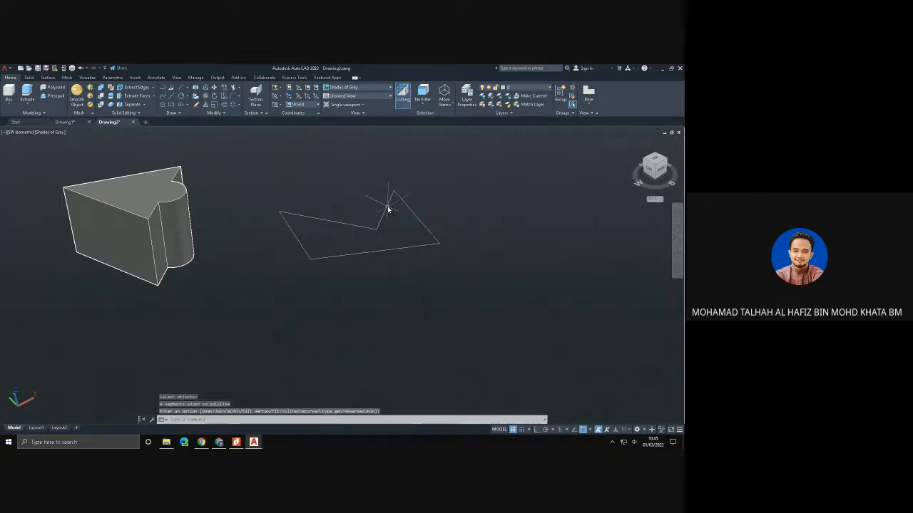
- Extrude the joined five-sided polyline upward into a solid of similar height to the triangle-and-arc solid
{"action": "left_click", "coordinate": [27, 91]}
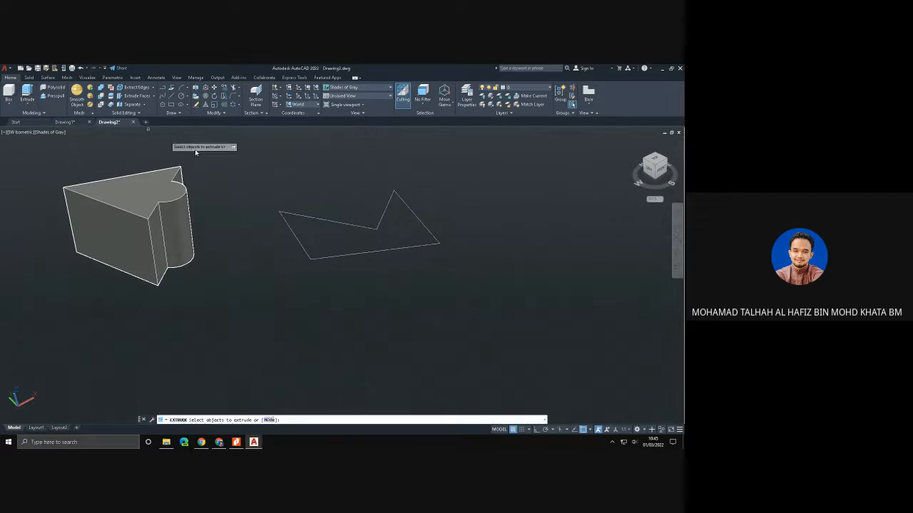
{"action": "left_click", "coordinate": [296, 216]}
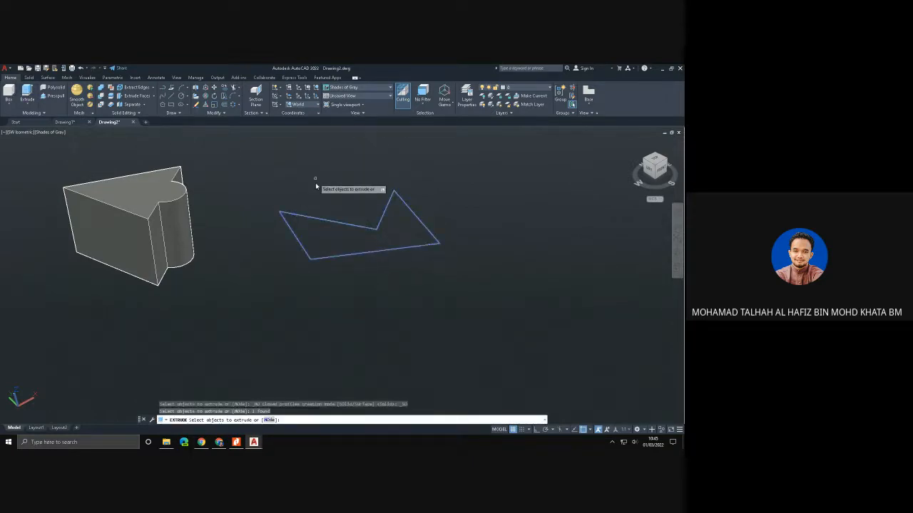
{"action": "key", "text": "Return"}
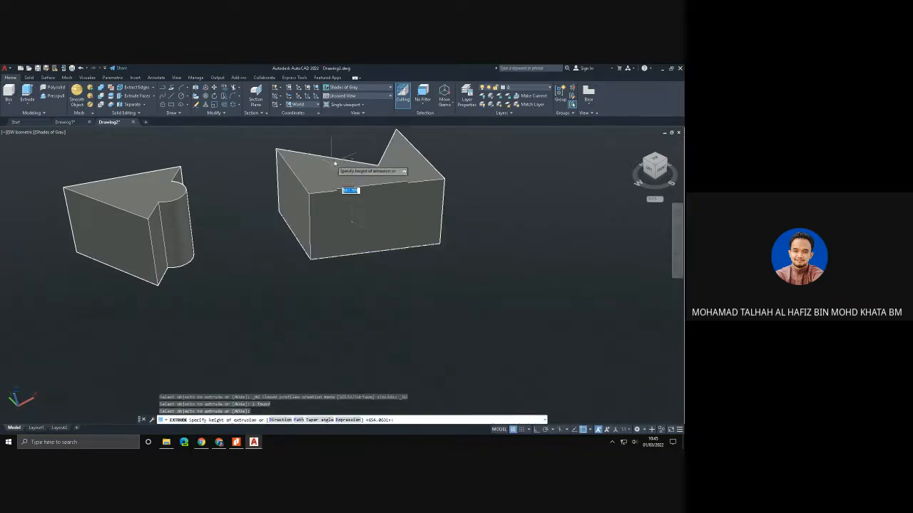
{"action": "left_click", "coordinate": [340, 178]}
{"action": "scroll", "coordinate": [273, 236], "scroll_direction": "down", "scroll_amount": 3}
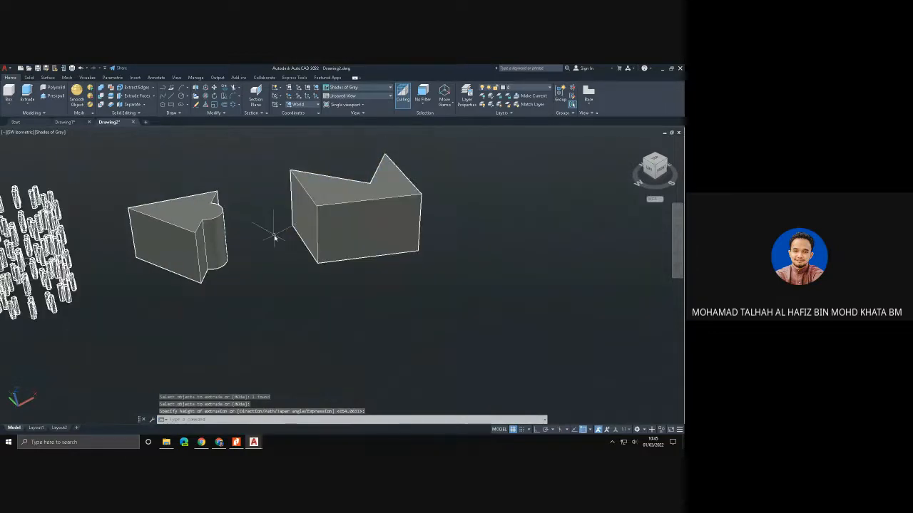
{"action": "middle_click_drag", "start_coordinate": [259, 240], "coordinate": [322, 248]}
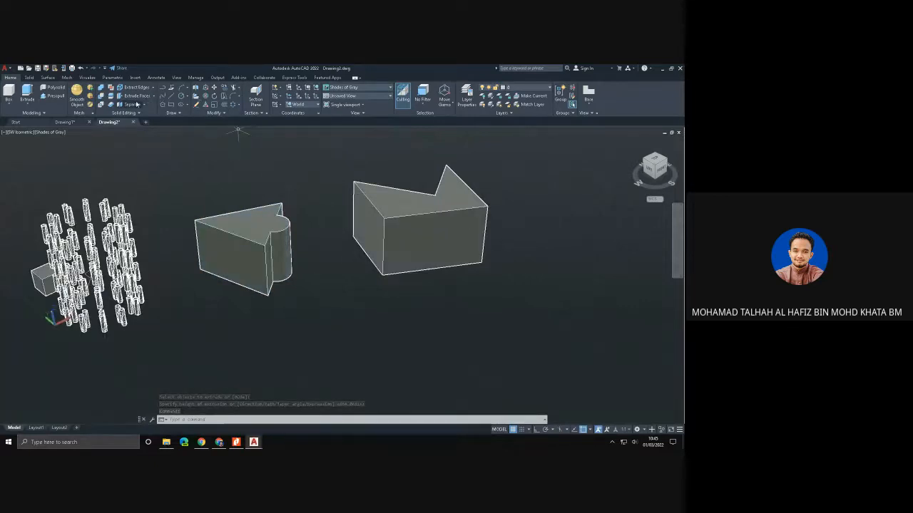
- Shell the triangle-and-arc solid with its top face removed and an offset distance of 2
{"action": "left_click", "coordinate": [30, 77]}
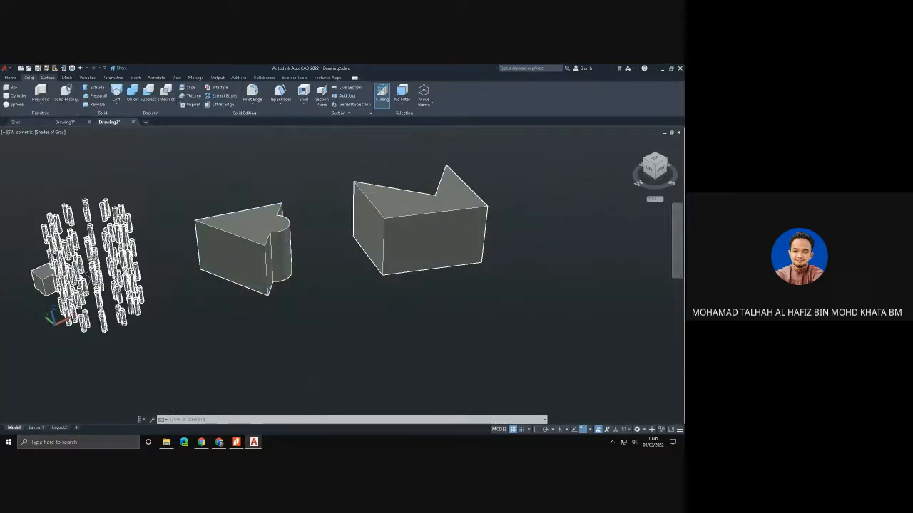
{"action": "left_click", "coordinate": [303, 95]}
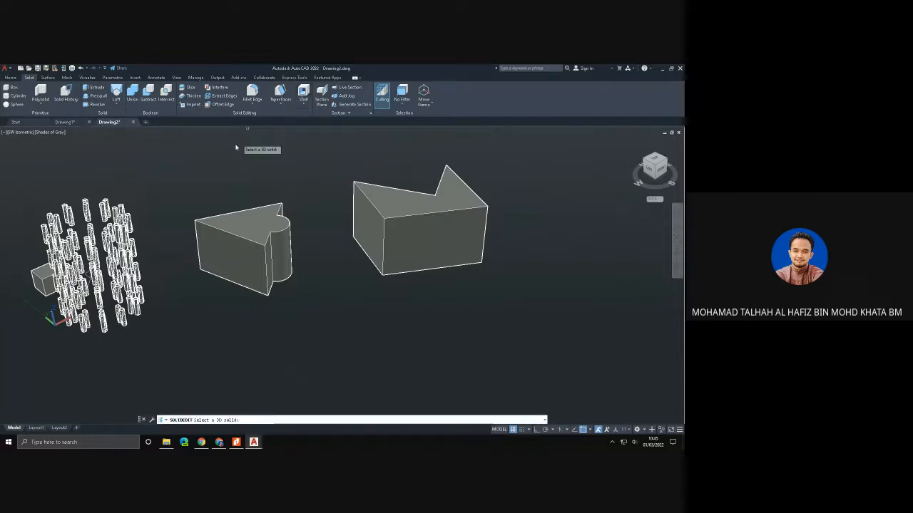
{"action": "left_click", "coordinate": [223, 253]}
{"action": "left_click", "coordinate": [258, 221]}
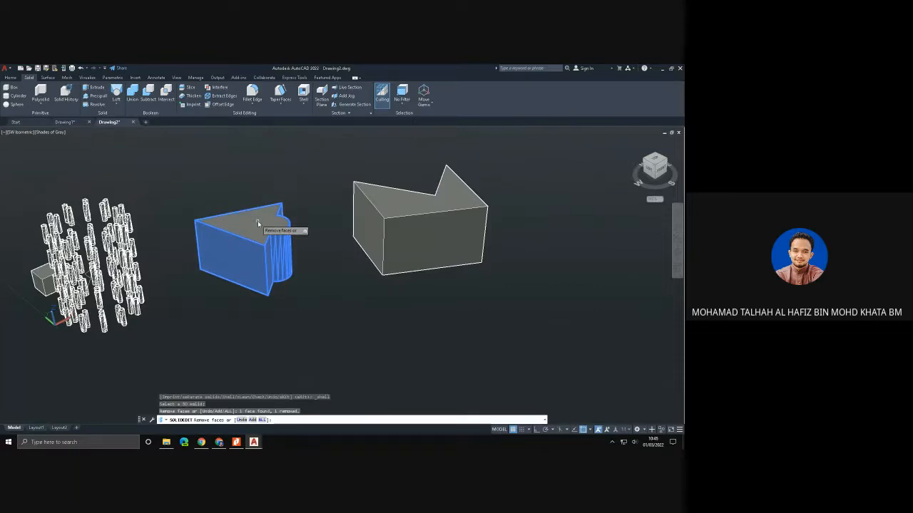
{"action": "key", "text": "Return"}
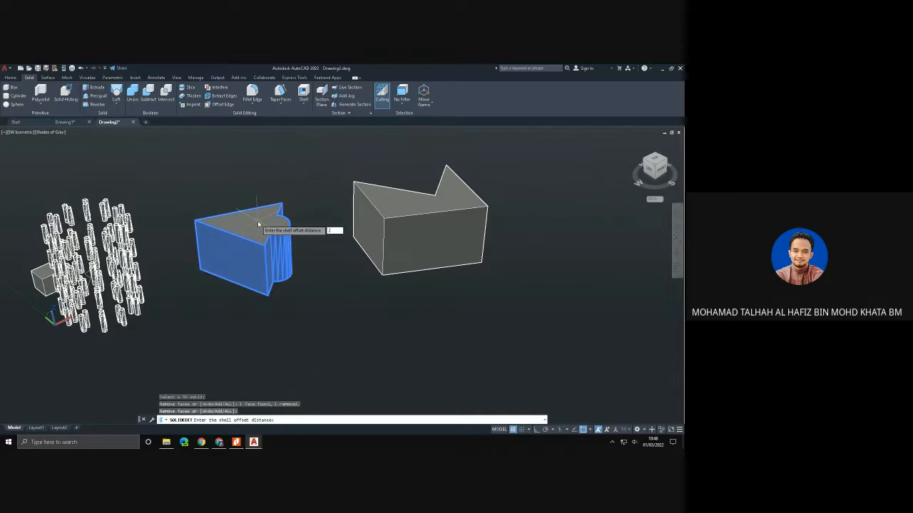
{"action": "key", "text": "Return"}
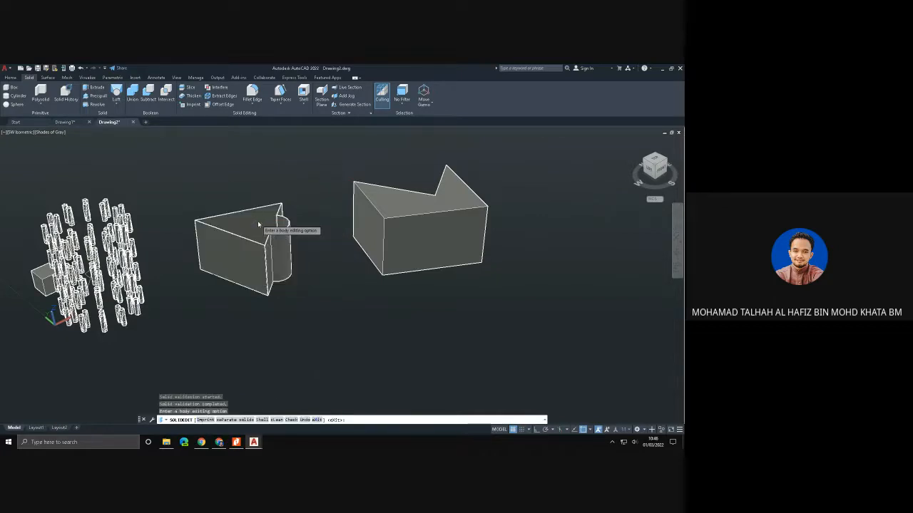
{"action": "middle_click_drag", "start_coordinate": [259, 225], "coordinate": [279, 234], "text": "shift"}
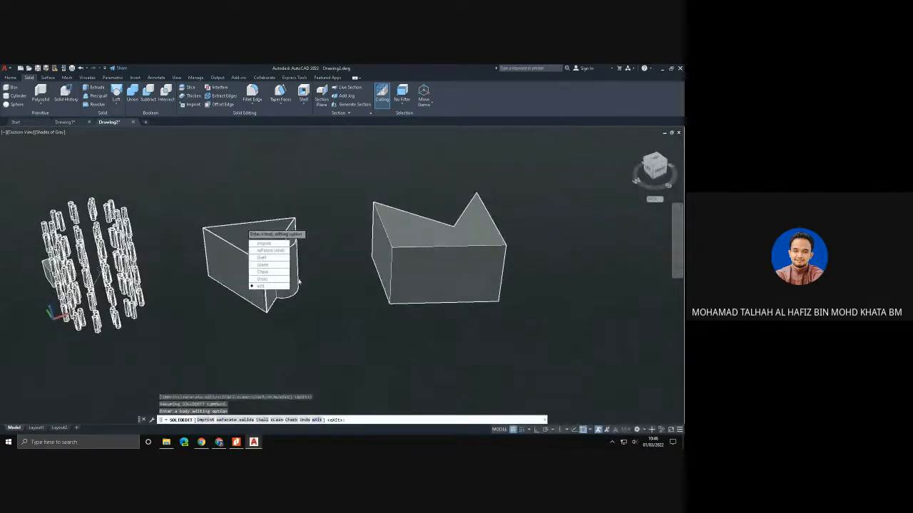
{"action": "left_click", "coordinate": [261, 286]}
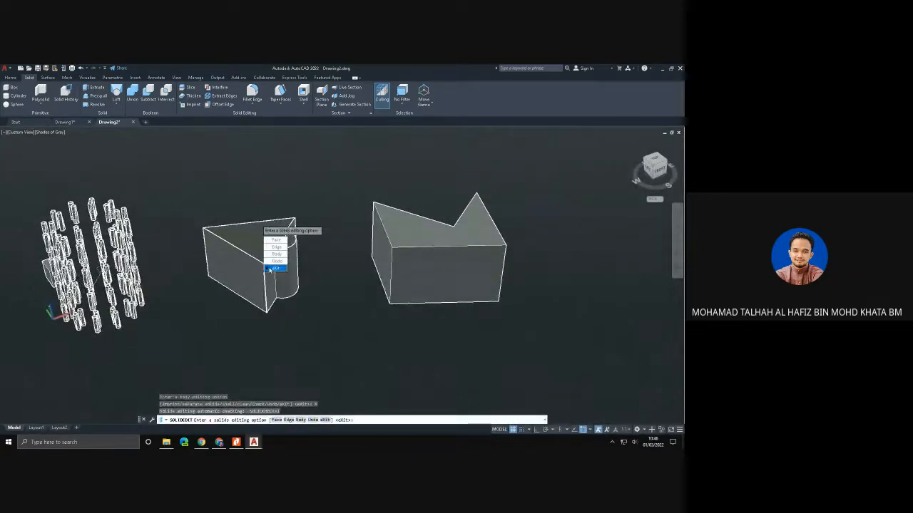
{"action": "key", "text": "Escape"}
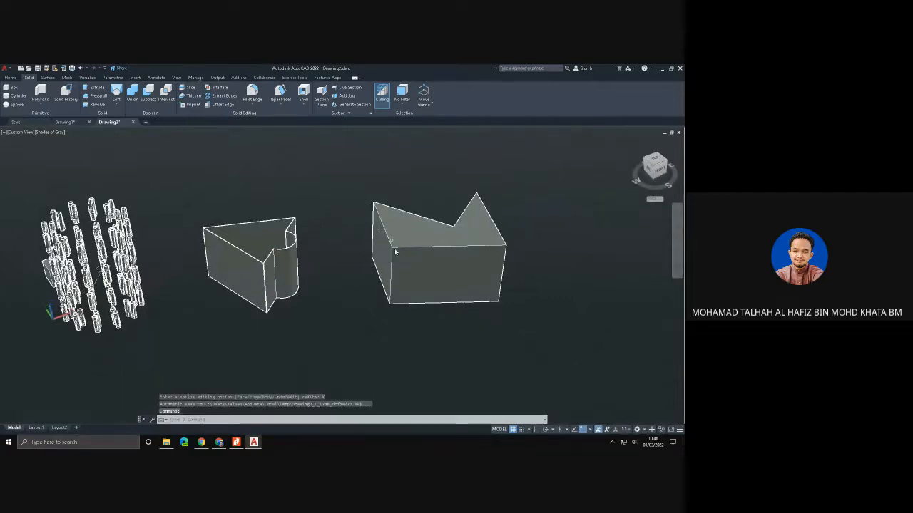
{"action": "middle_click_drag", "start_coordinate": [428, 247], "coordinate": [291, 257]}
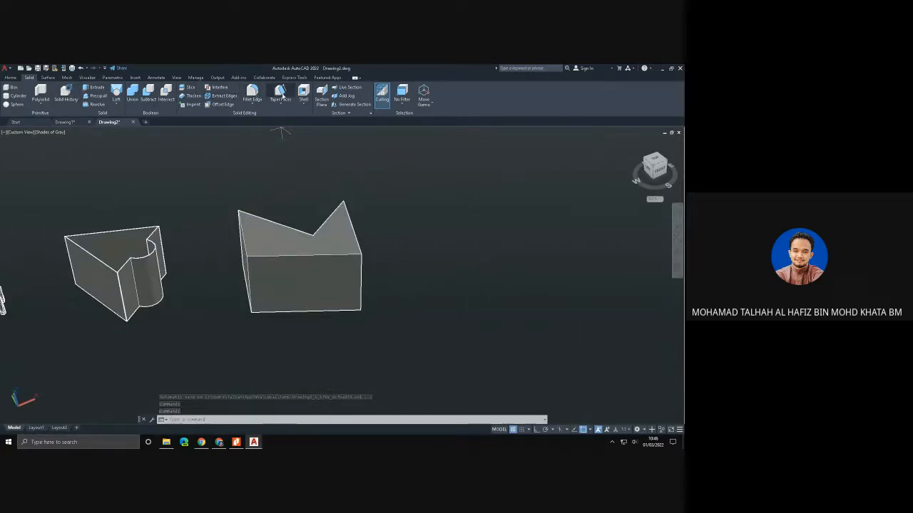
{"action": "left_click", "coordinate": [303, 93]}
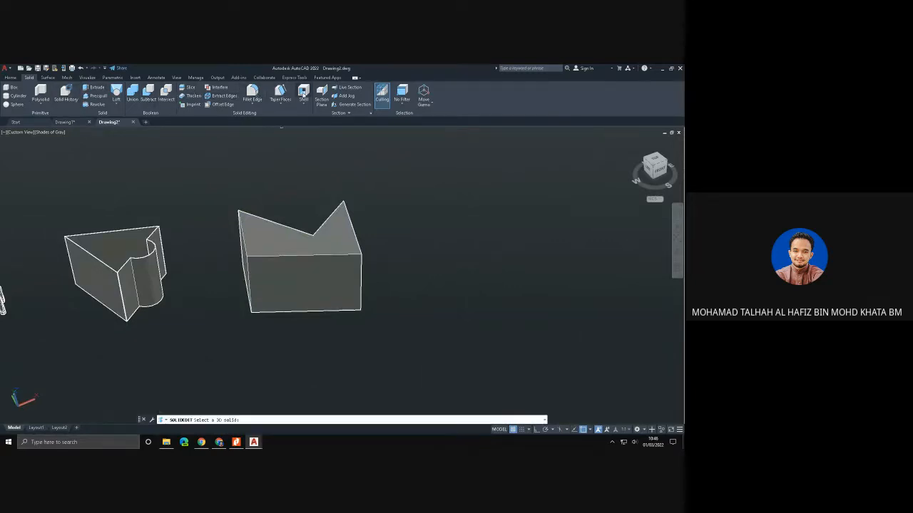
{"action": "left_click", "coordinate": [290, 275]}
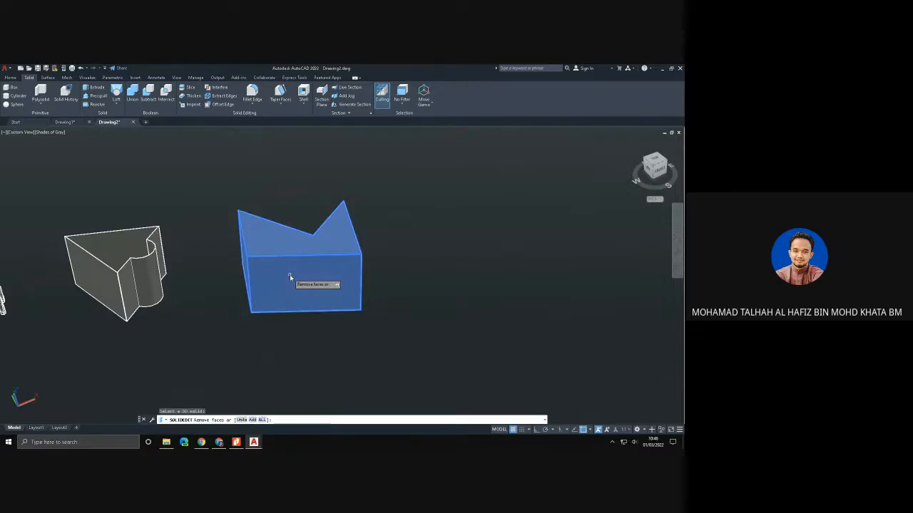
{"action": "key", "text": "Return"}
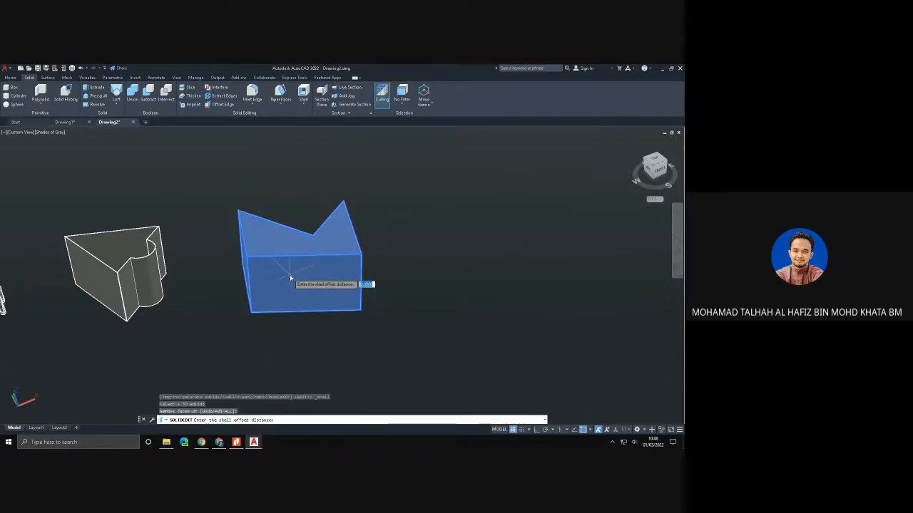
{"action": "key", "text": "Escape"}
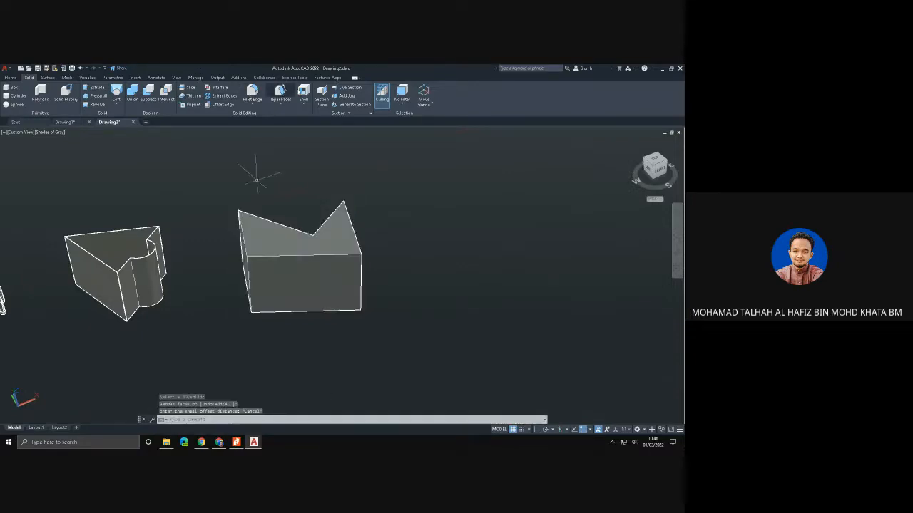
- Shell the notched five-sided solid with its top face removed and an offset distance of 1
{"action": "left_click", "coordinate": [303, 93]}
{"action": "left_click", "coordinate": [297, 279]}
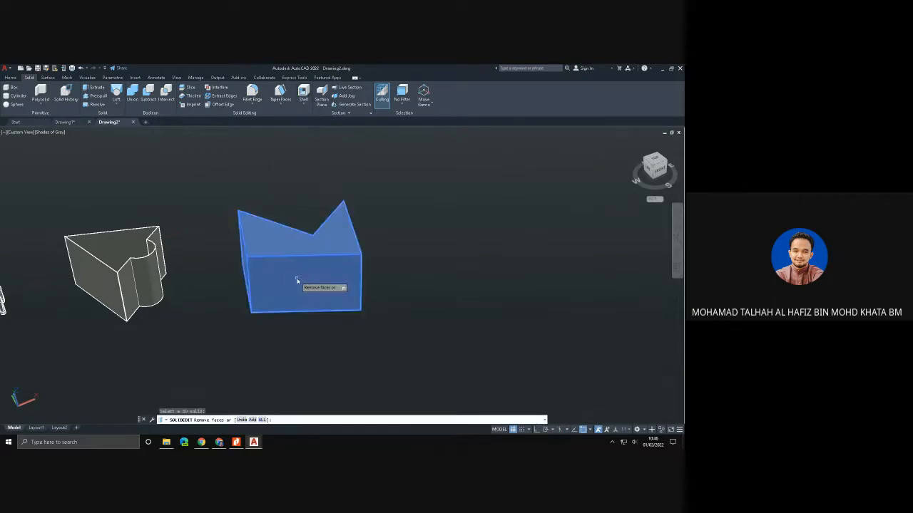
{"action": "left_click", "coordinate": [269, 244]}
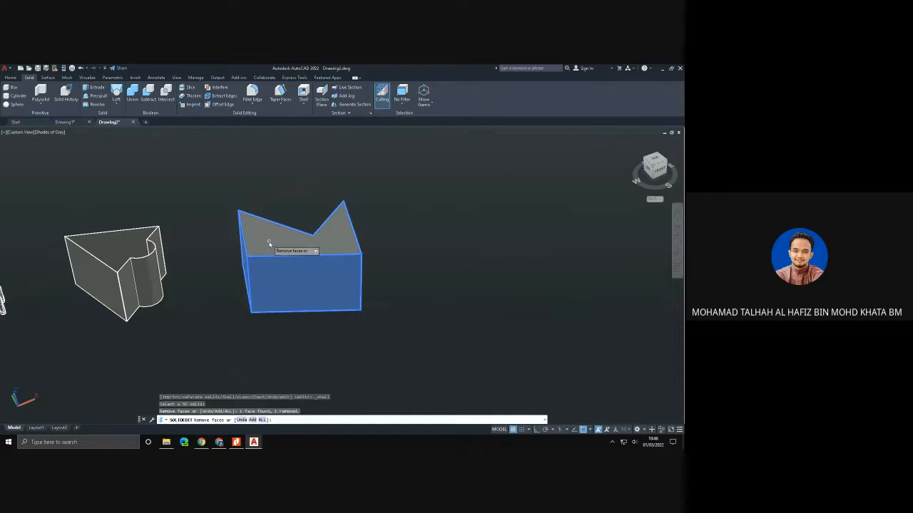
{"action": "key", "text": "Return"}
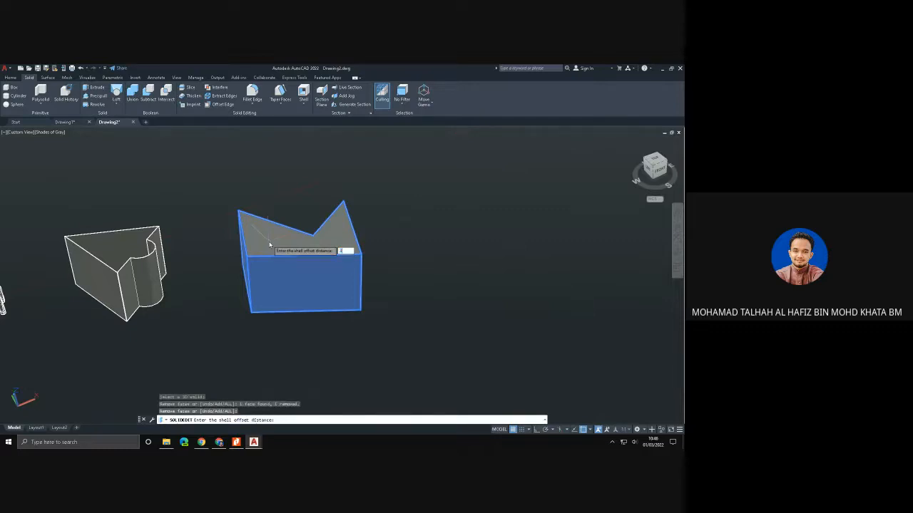
{"action": "type", "text": "1"}
{"action": "key", "text": "Return"}
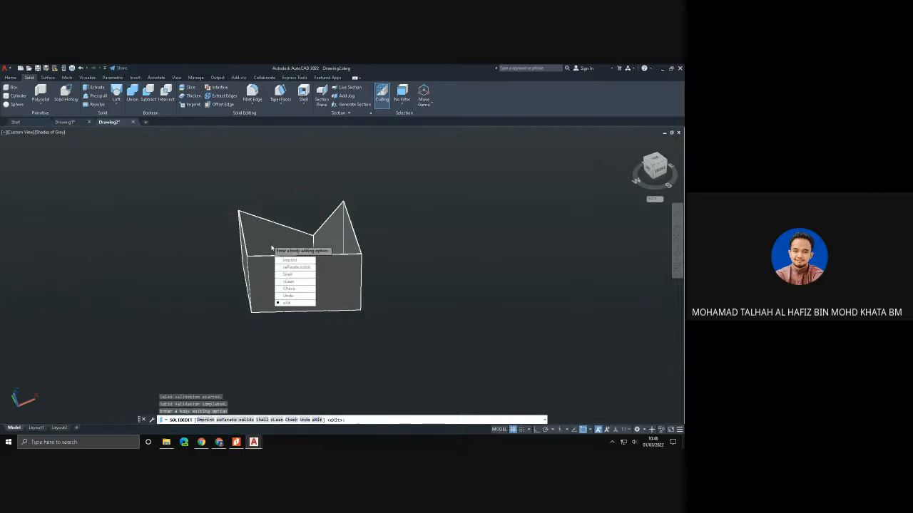
{"action": "scroll", "coordinate": [201, 303], "scroll_direction": "down", "scroll_amount": 1}
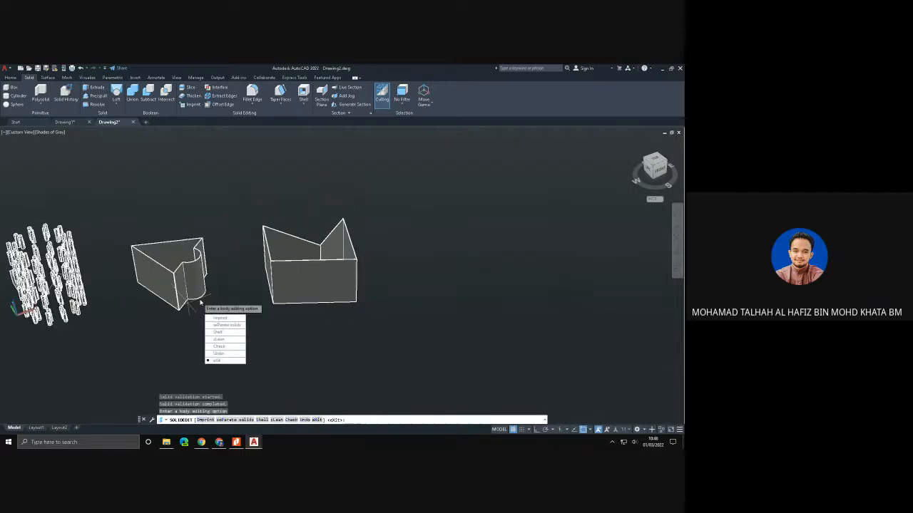
{"action": "left_click", "coordinate": [224, 362]}
{"action": "left_click", "coordinate": [284, 289]}
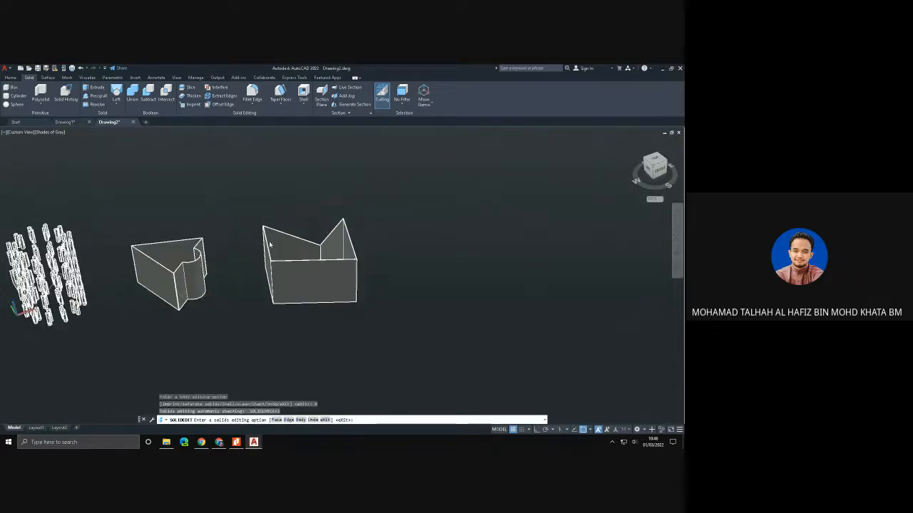
- Set the model view to SW Isometric
{"action": "middle_click_drag", "start_coordinate": [243, 254], "coordinate": [276, 250], "text": "shift"}
{"action": "left_click", "coordinate": [24, 132]}
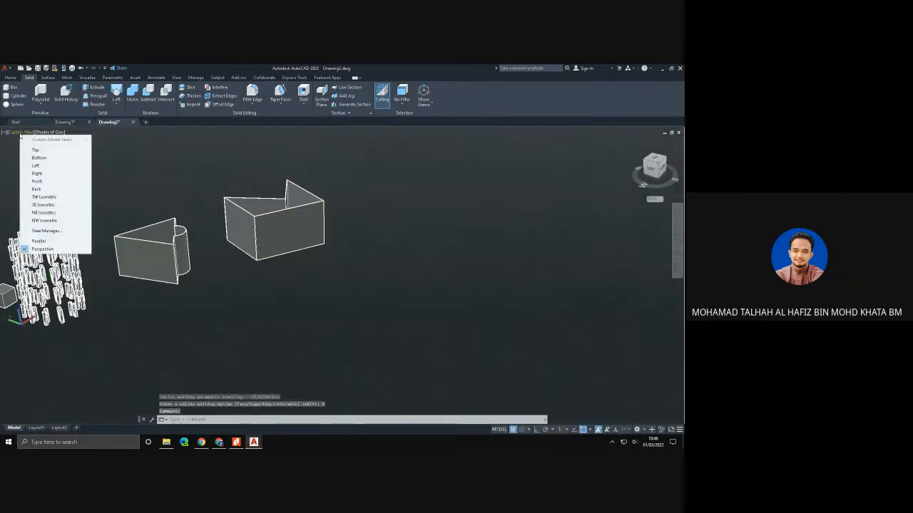
{"action": "left_click", "coordinate": [44, 196]}
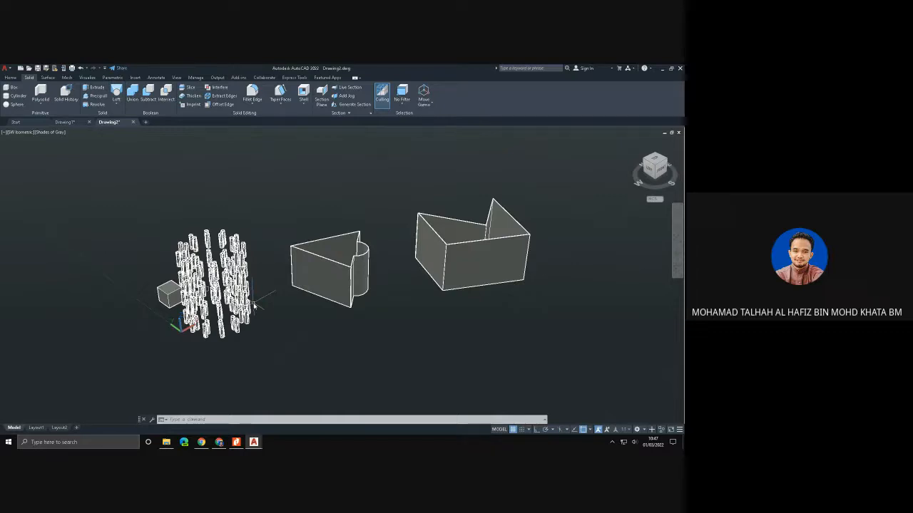
- Draw a closed triangle from three separate lines in the empty space behind the small box and the arrayed objects
{"action": "left_click", "coordinate": [11, 79]}
{"action": "left_click", "coordinate": [172, 97]}
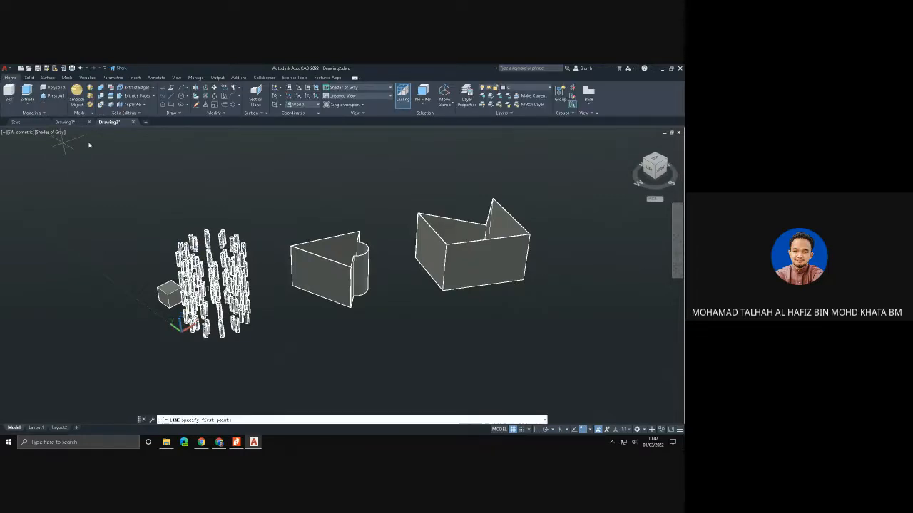
{"action": "left_click", "coordinate": [43, 185]}
{"action": "left_click", "coordinate": [113, 225]}
{"action": "left_click", "coordinate": [184, 164]}
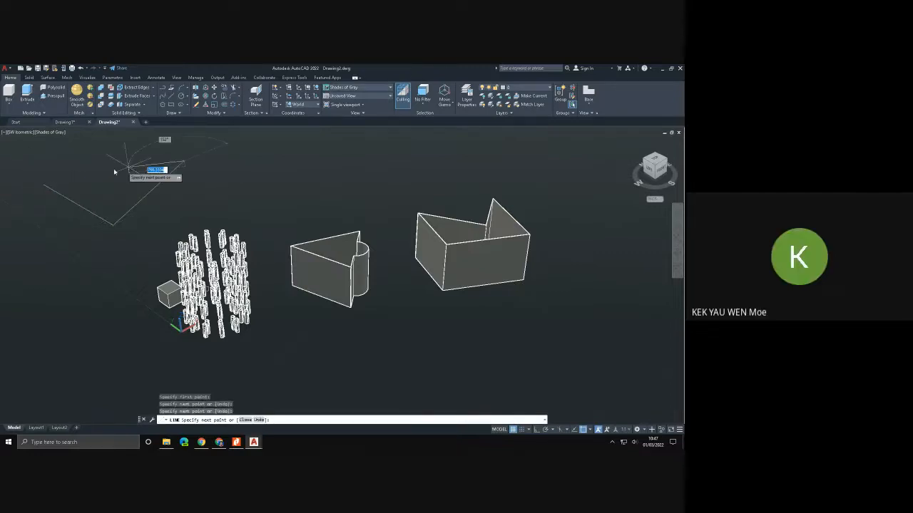
{"action": "left_click", "coordinate": [44, 186]}
{"action": "key", "text": "Escape"}
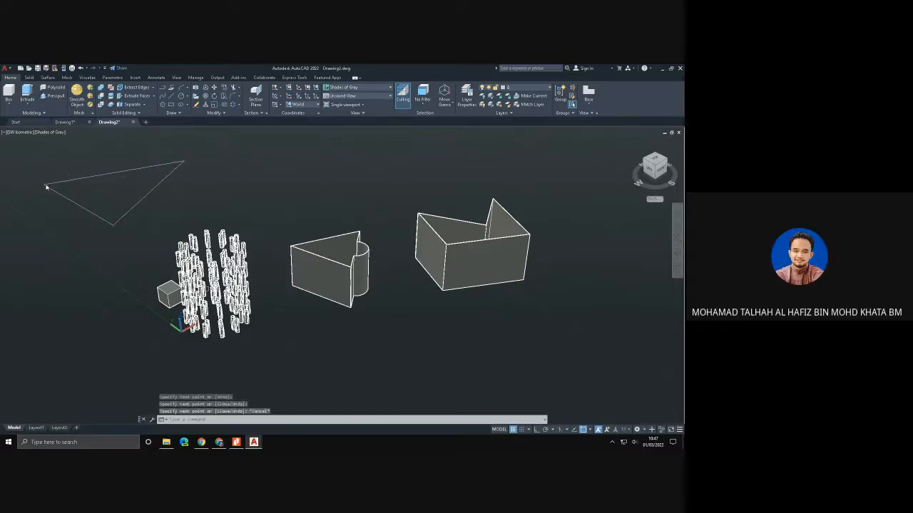
- Presspull each of the new triangle's three lines upward into surface walls of matching height
{"action": "left_click", "coordinate": [57, 97]}
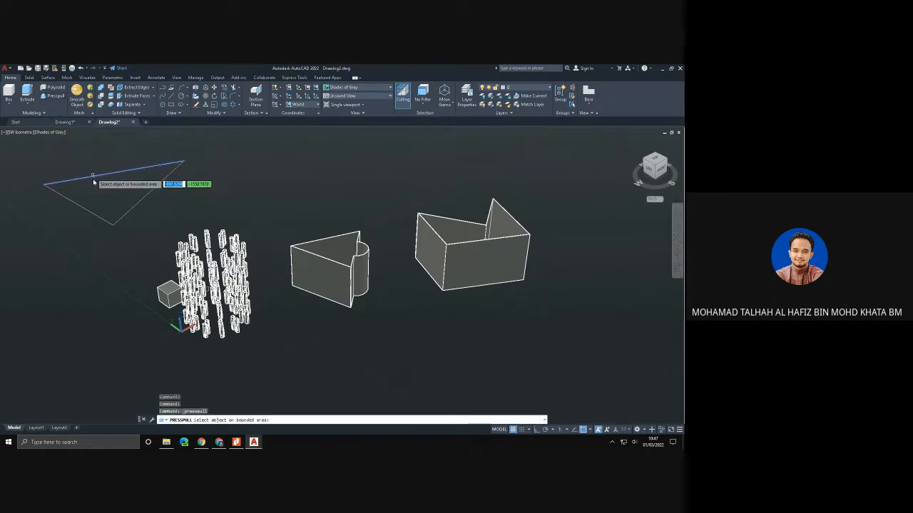
{"action": "left_click", "coordinate": [93, 181]}
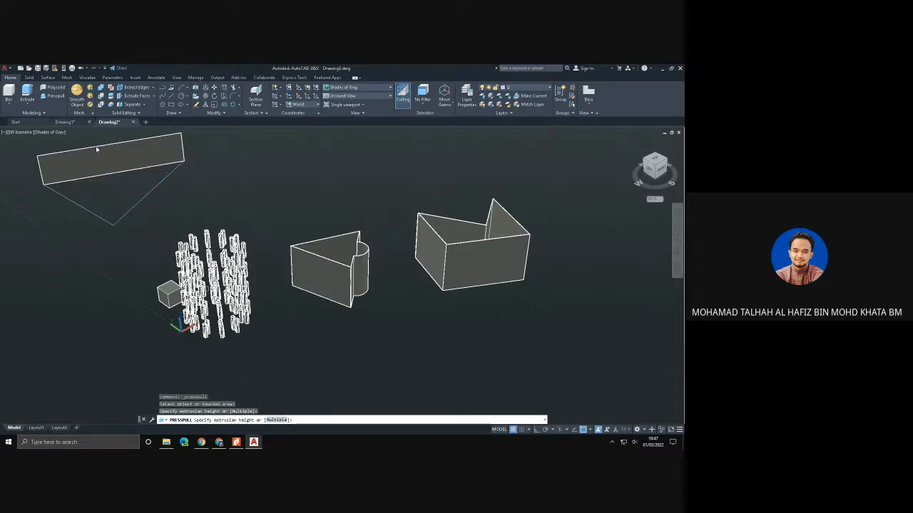
{"action": "left_click", "coordinate": [97, 149]}
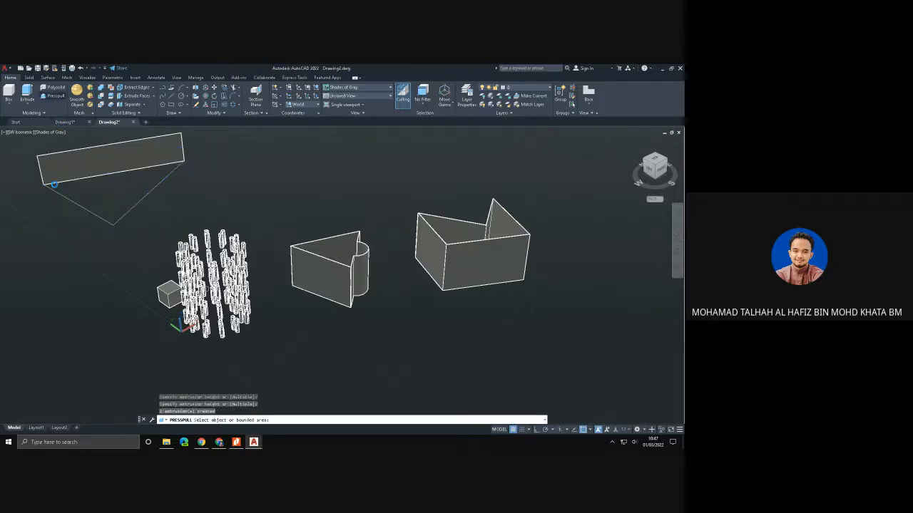
{"action": "left_click", "coordinate": [64, 189]}
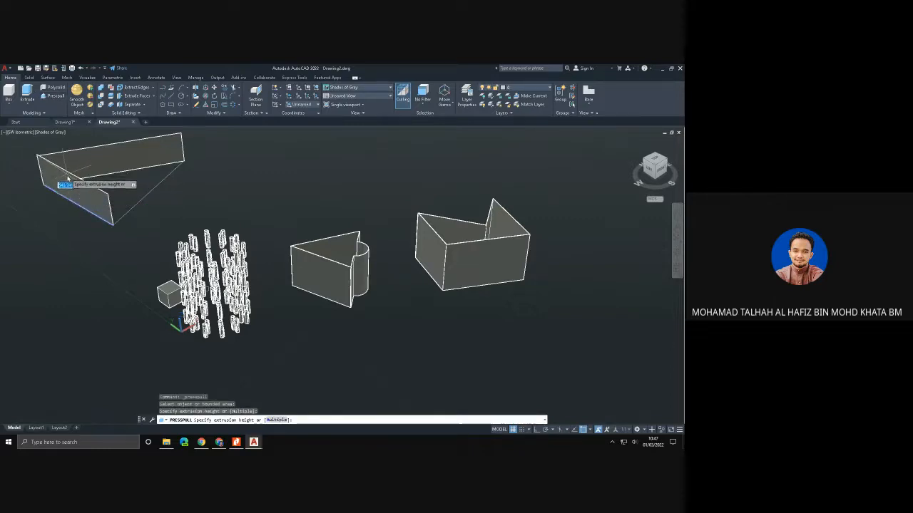
{"action": "left_click", "coordinate": [68, 179]}
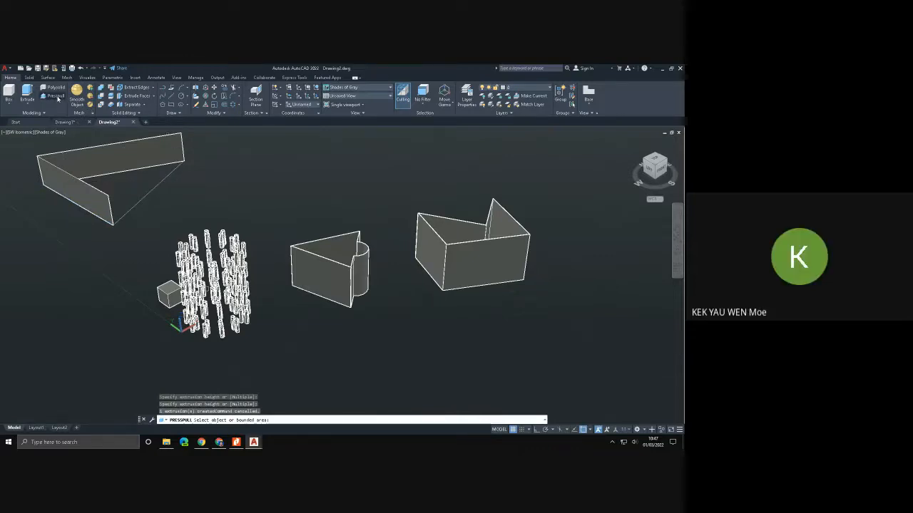
{"action": "left_click", "coordinate": [156, 189]}
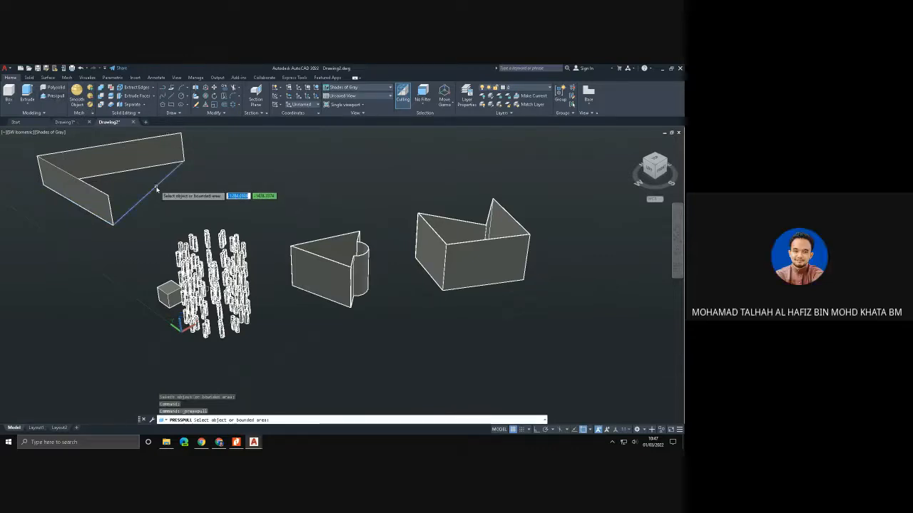
{"action": "left_click", "coordinate": [157, 165]}
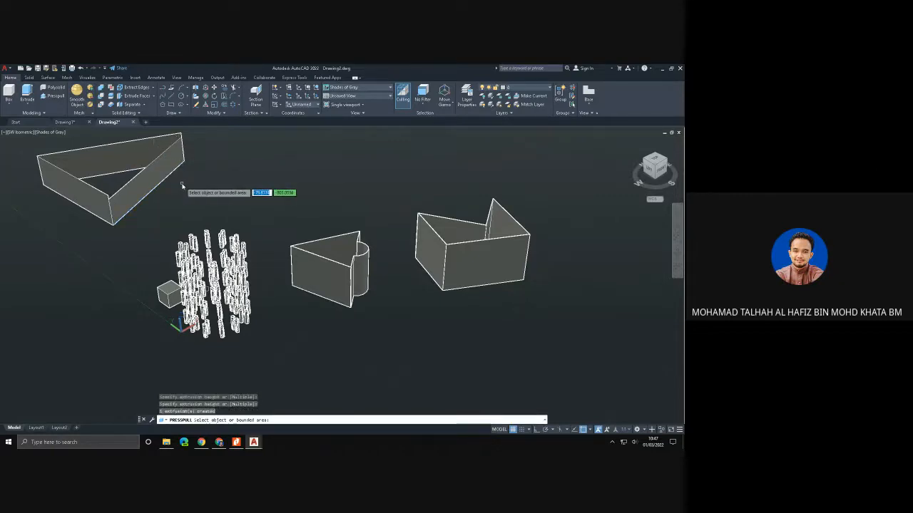
{"action": "key", "text": "Return"}
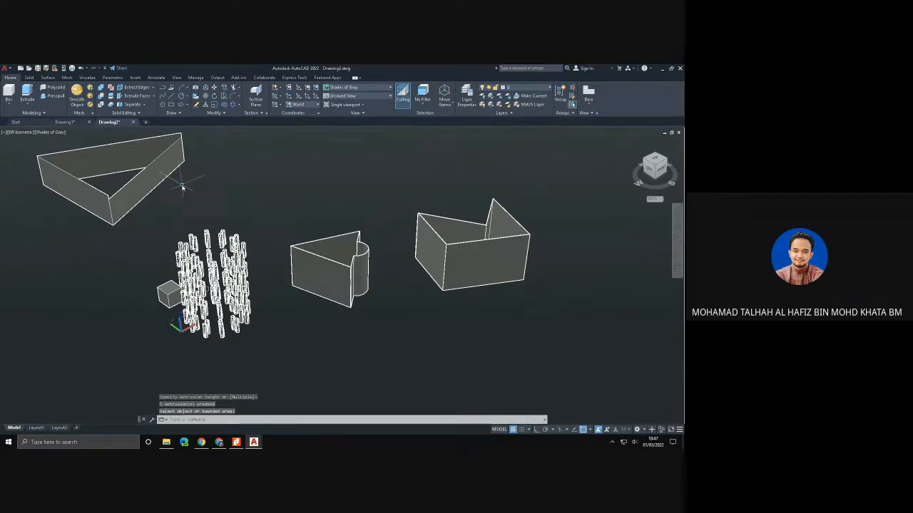
- Try to sculpt the triangle's three wall surfaces into a solid
{"action": "middle_click_drag", "start_coordinate": [183, 187], "coordinate": [228, 249]}
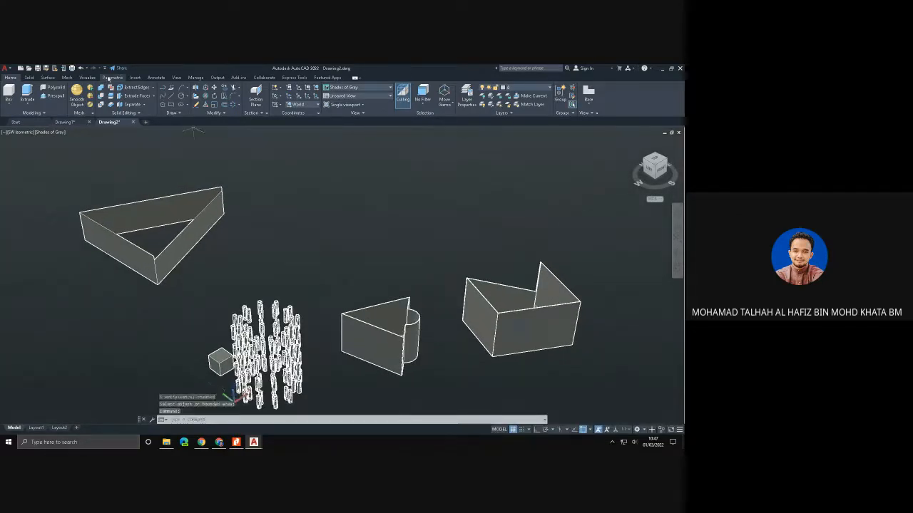
{"action": "left_click", "coordinate": [48, 77]}
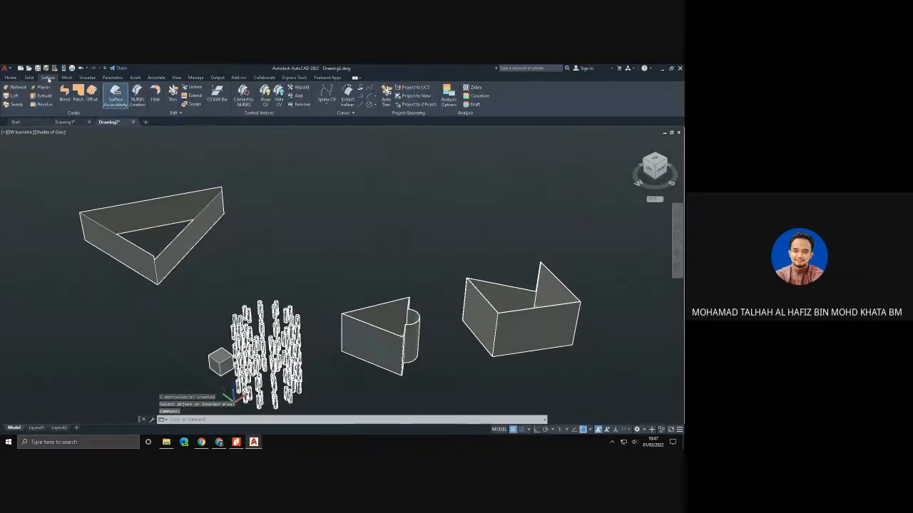
{"action": "left_click", "coordinate": [194, 104]}
{"action": "left_click", "coordinate": [152, 209]}
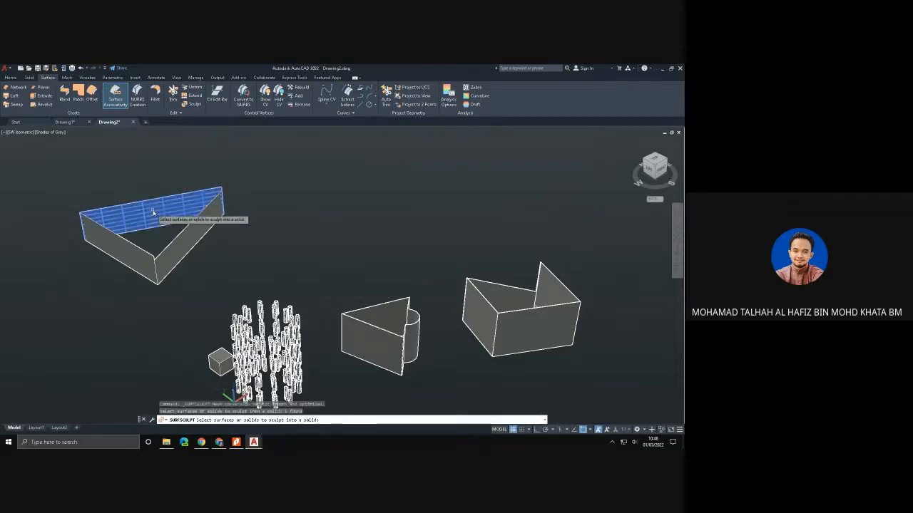
{"action": "left_click", "coordinate": [126, 245]}
{"action": "left_click", "coordinate": [177, 255]}
{"action": "left_click", "coordinate": [177, 256]}
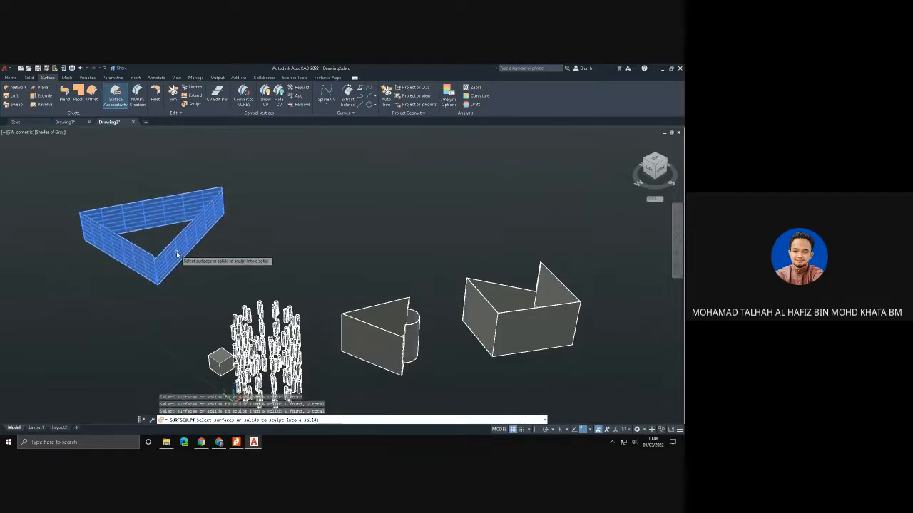
{"action": "key", "text": "Return"}
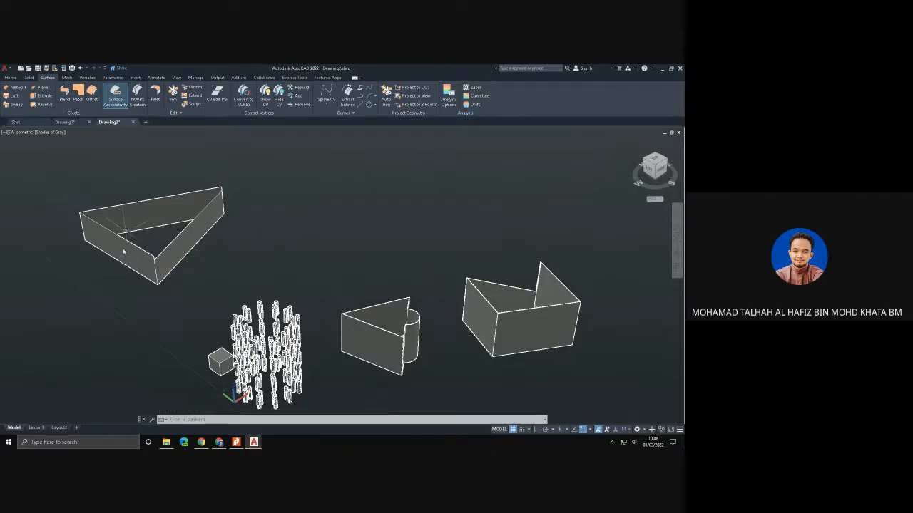
- Presspull the bounded area inside the triangular walls upward to the walls' height, forming a solid
{"action": "left_click", "coordinate": [11, 77]}
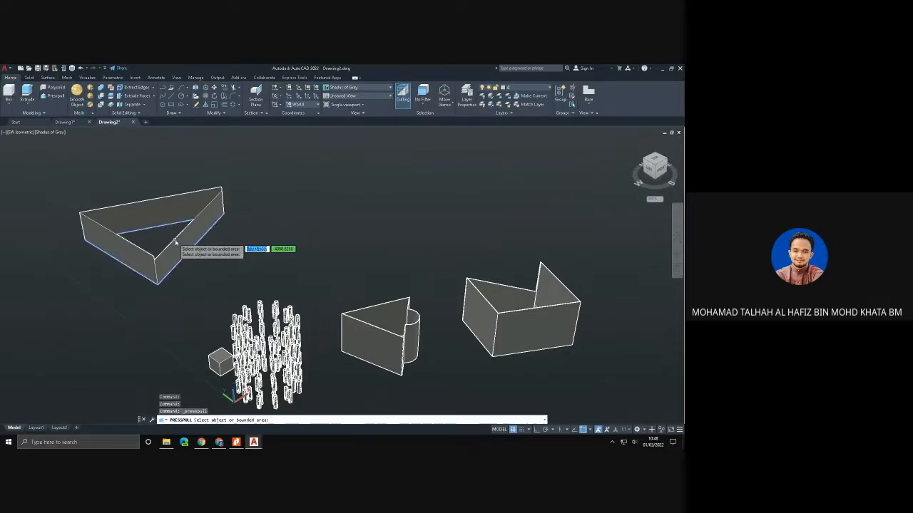
{"action": "left_click", "coordinate": [175, 244]}
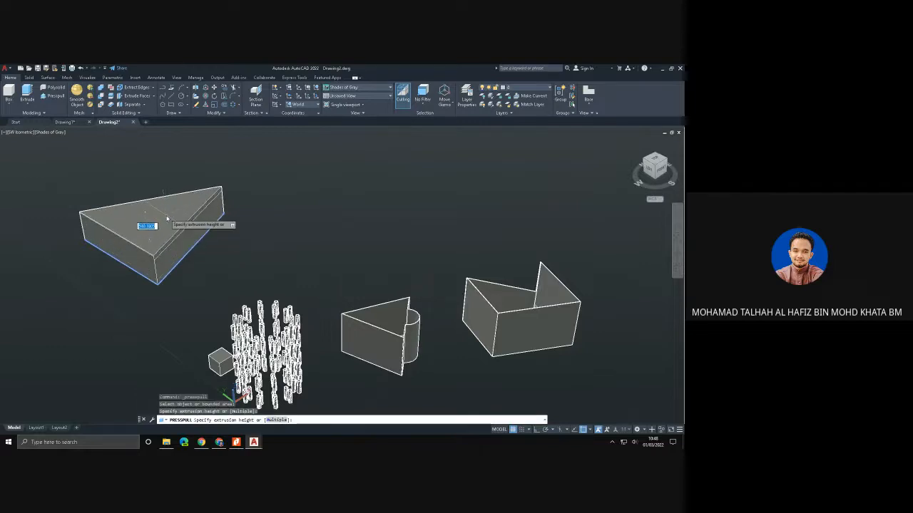
{"action": "left_click", "coordinate": [166, 217]}
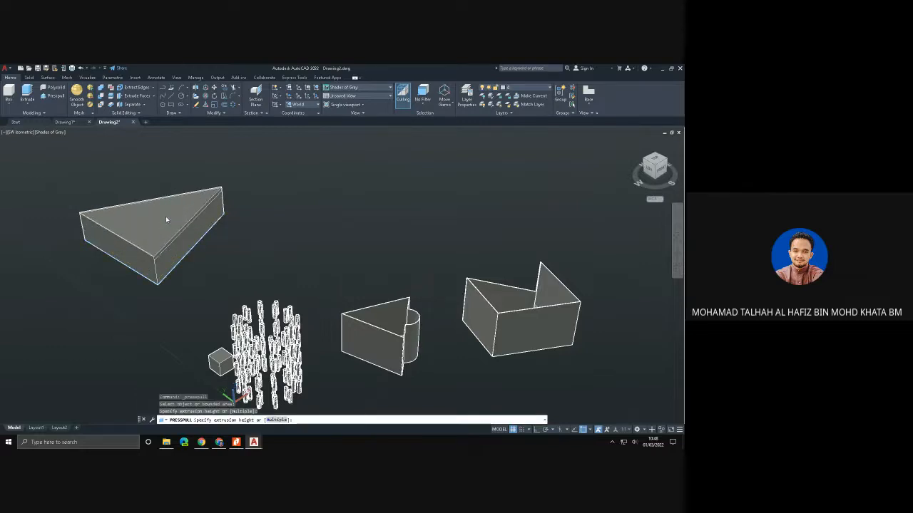
{"action": "right_click", "coordinate": [188, 261], "text": "shift"}
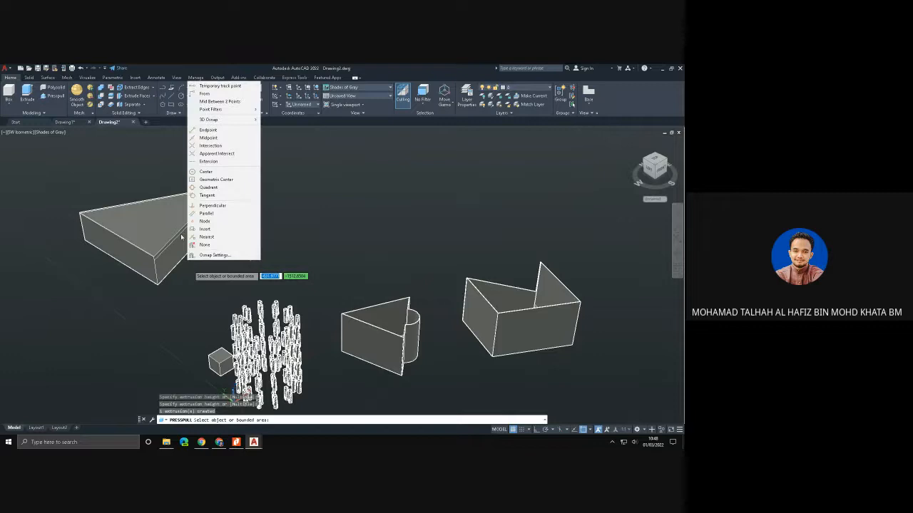
{"action": "key", "text": "Escape"}
{"action": "key", "text": "Escape"}
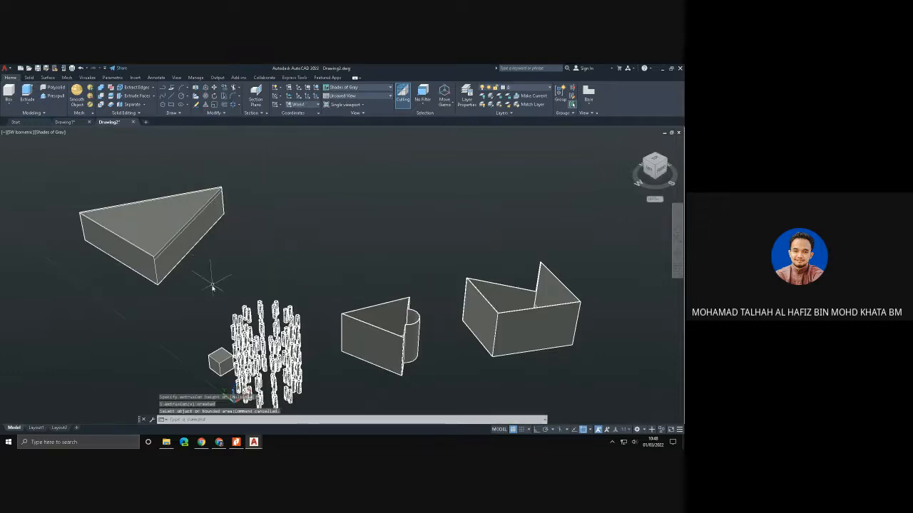
- Orbit around the models to inspect the triangular solid, and restore the SW Isometric view
{"action": "middle_click_drag", "start_coordinate": [212, 288], "coordinate": [305, 411], "text": "shift"}
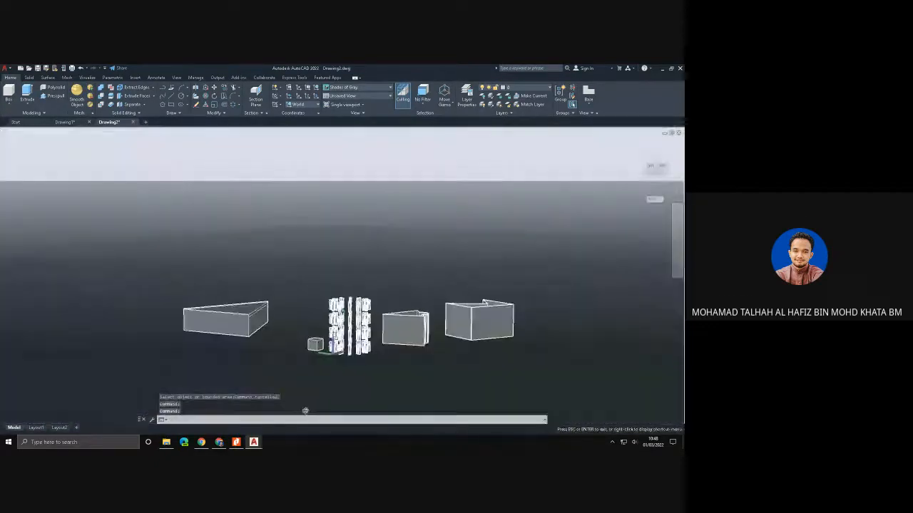
{"action": "mouse_move", "coordinate": [254, 346]}
{"action": "middle_mouse_down", "text": "shift"}
{"action": "mouse_move", "coordinate": [265, 379]}
{"action": "mouse_move", "coordinate": [249, 340]}
{"action": "middle_mouse_up", "text": "shift"}
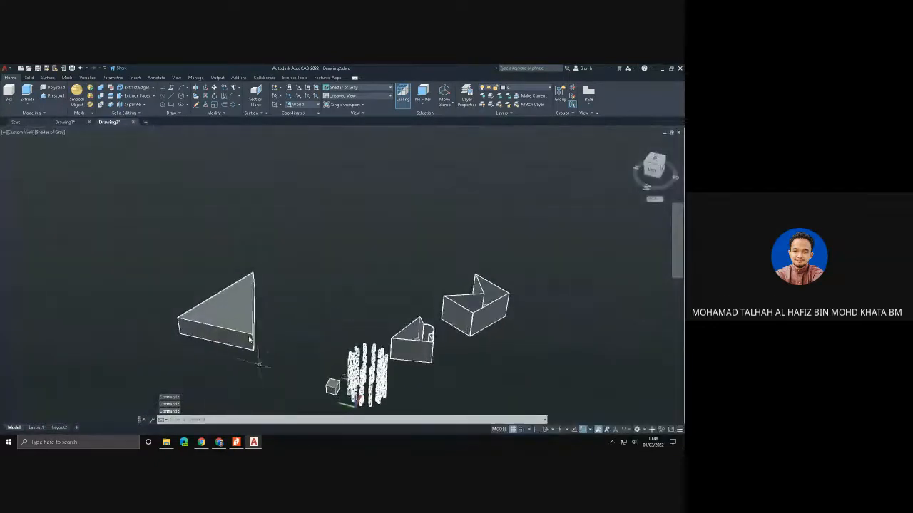
{"action": "left_click", "coordinate": [241, 307]}
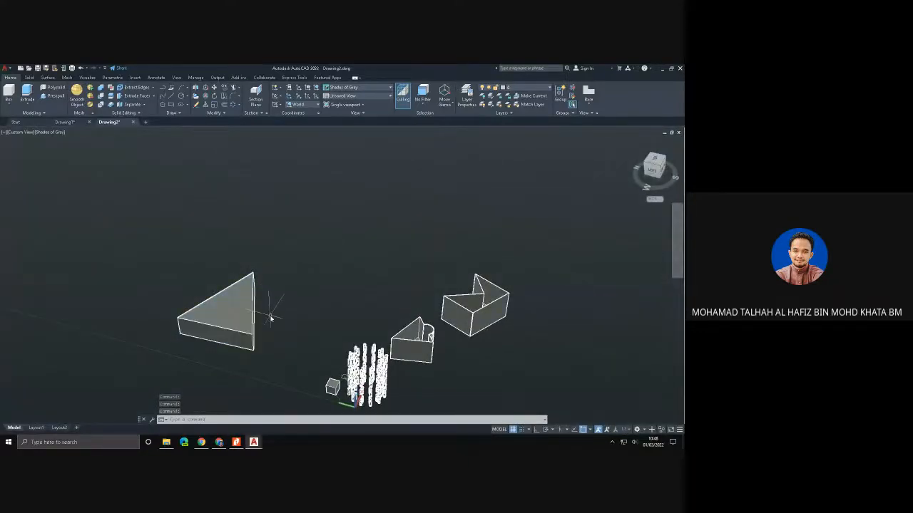
{"action": "middle_click_drag", "start_coordinate": [271, 316], "coordinate": [182, 310], "text": "shift"}
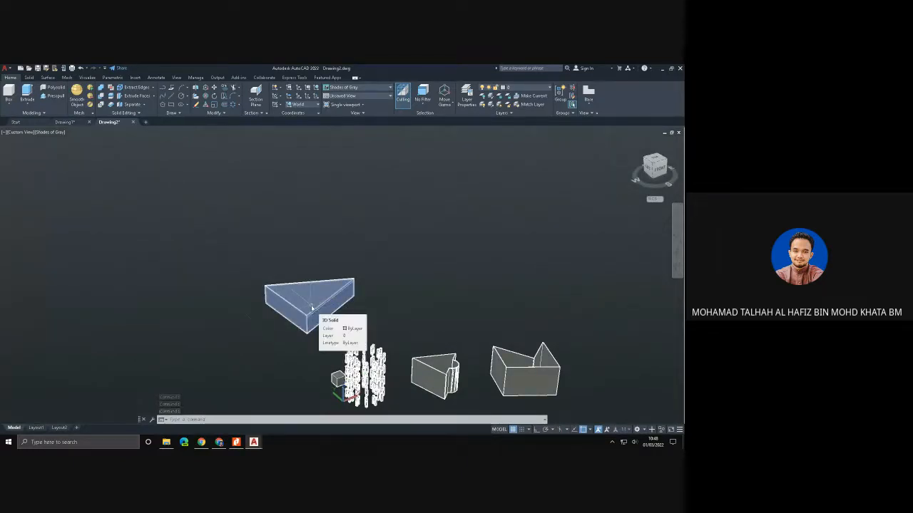
{"action": "scroll", "coordinate": [350, 274], "scroll_direction": "down", "scroll_amount": 2}
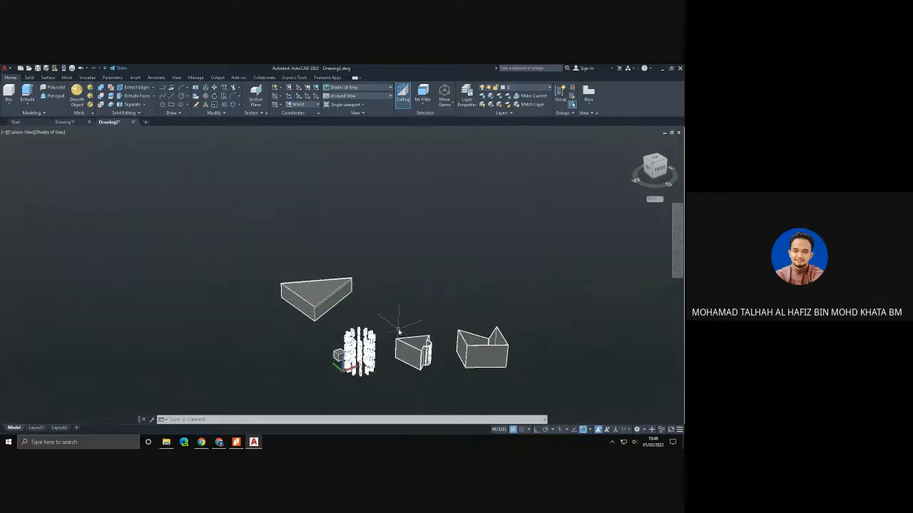
{"action": "middle_click_drag", "start_coordinate": [421, 345], "coordinate": [438, 360], "text": "shift"}
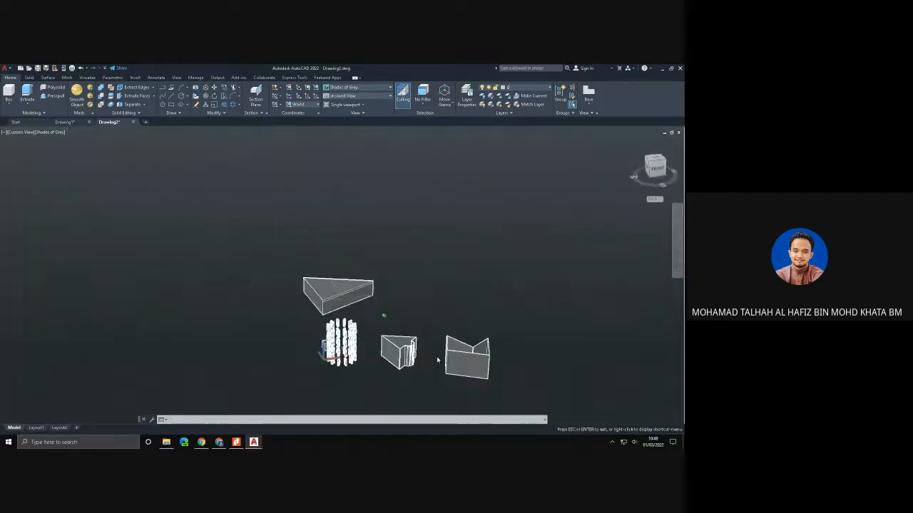
{"action": "left_click", "coordinate": [26, 135]}
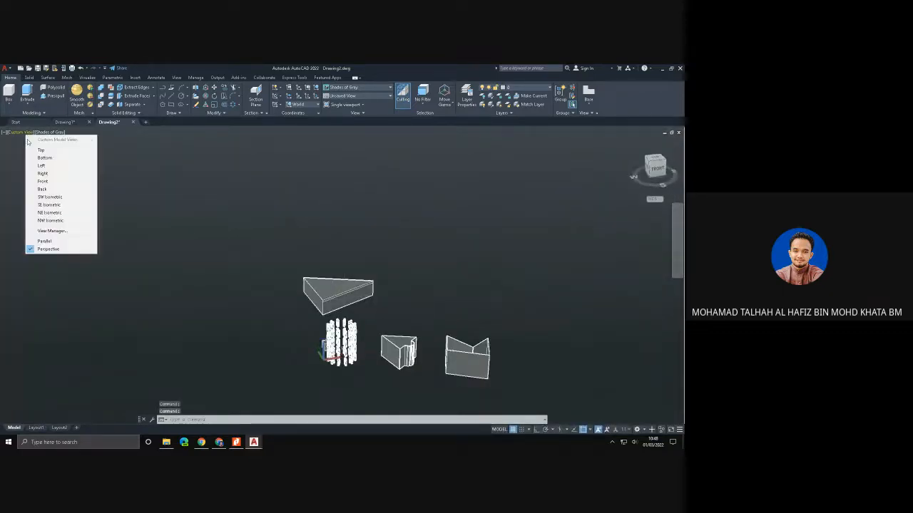
{"action": "left_click", "coordinate": [43, 196]}
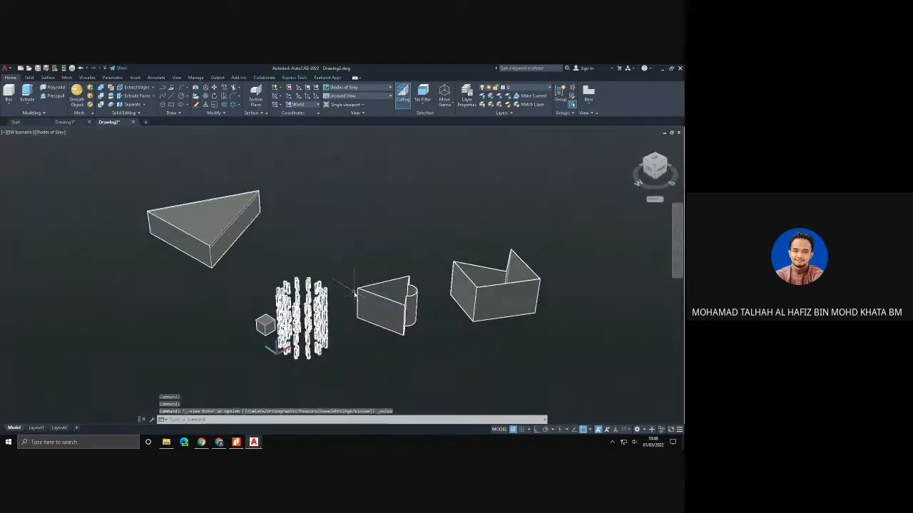
- Draw a large, roughly cube-shaped solid box in the empty space behind the notched shelled solid
{"action": "middle_click_drag", "start_coordinate": [438, 325], "coordinate": [309, 320]}
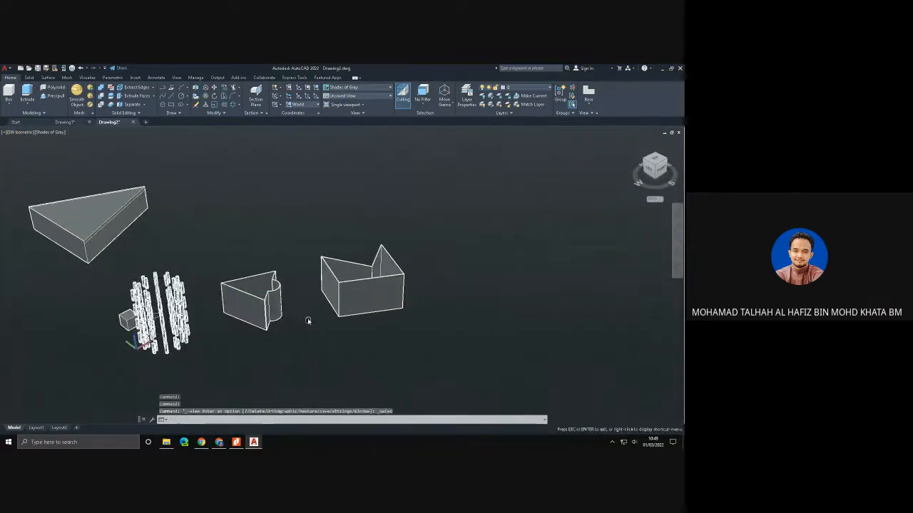
{"action": "left_click", "coordinate": [9, 91]}
{"action": "left_click", "coordinate": [286, 204]}
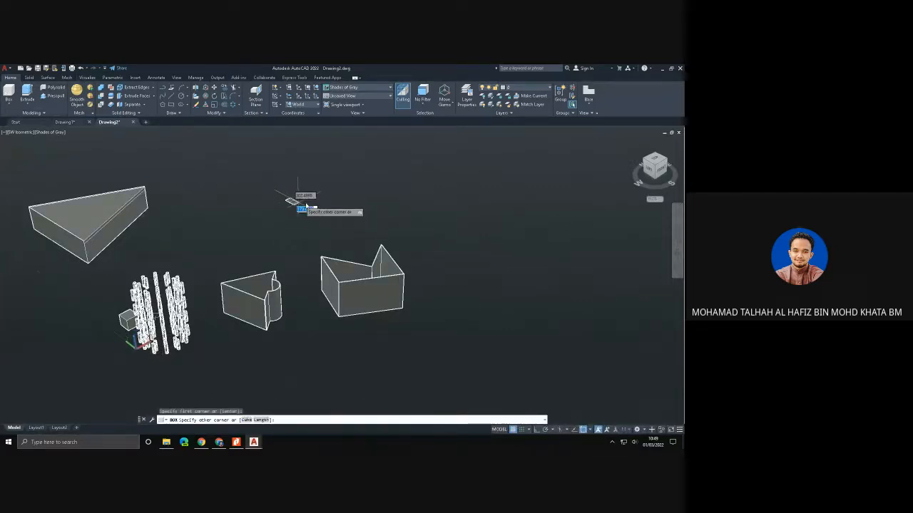
{"action": "left_click", "coordinate": [393, 194]}
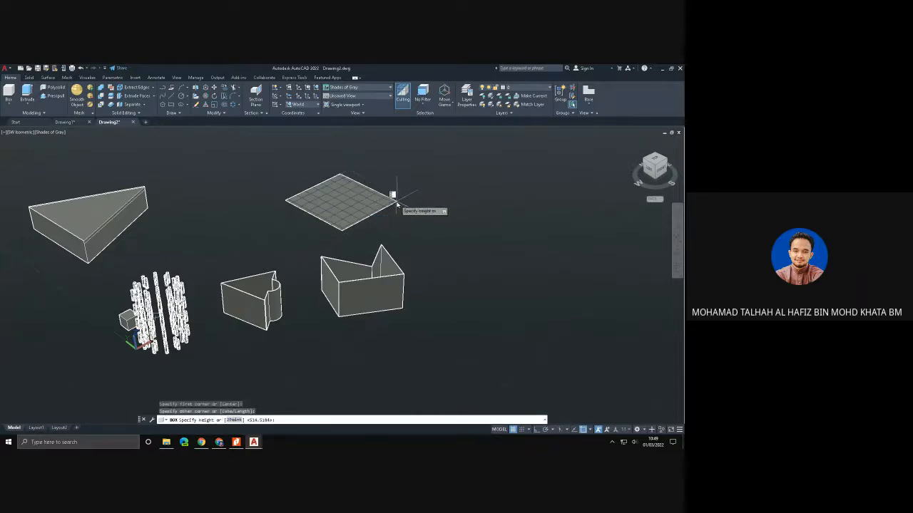
{"action": "left_click", "coordinate": [399, 144]}
- Fillet the four top edges of the large box with a radius of 4
{"action": "middle_click_drag", "start_coordinate": [348, 171], "coordinate": [289, 223]}
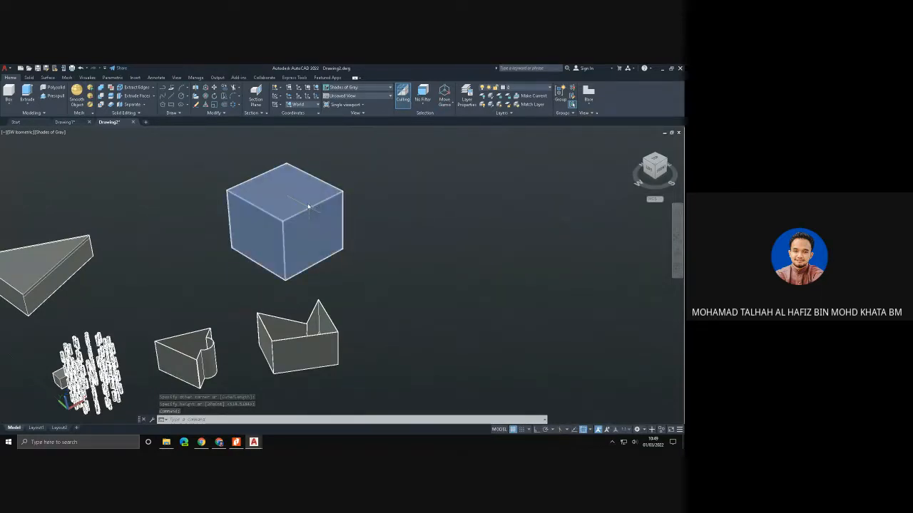
{"action": "left_click", "coordinate": [29, 78]}
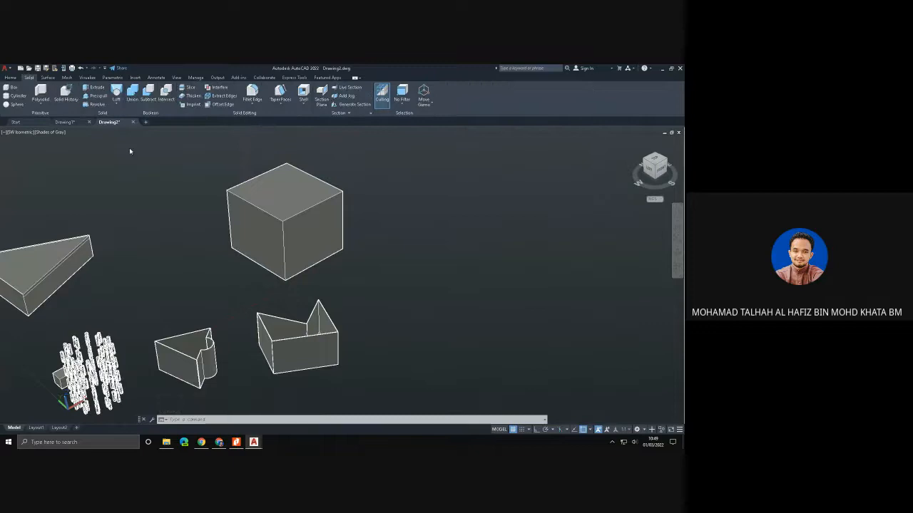
{"action": "left_click", "coordinate": [253, 104]}
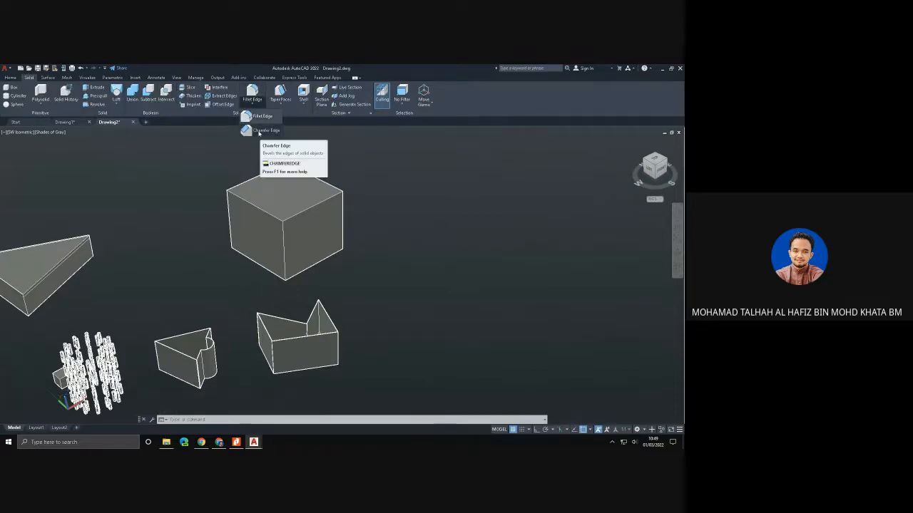
{"action": "left_click", "coordinate": [253, 91]}
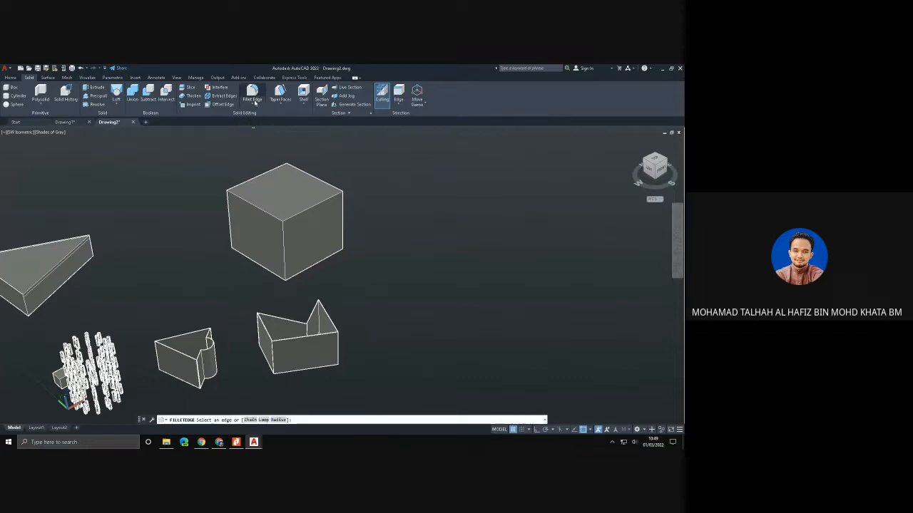
{"action": "left_click", "coordinate": [316, 206]}
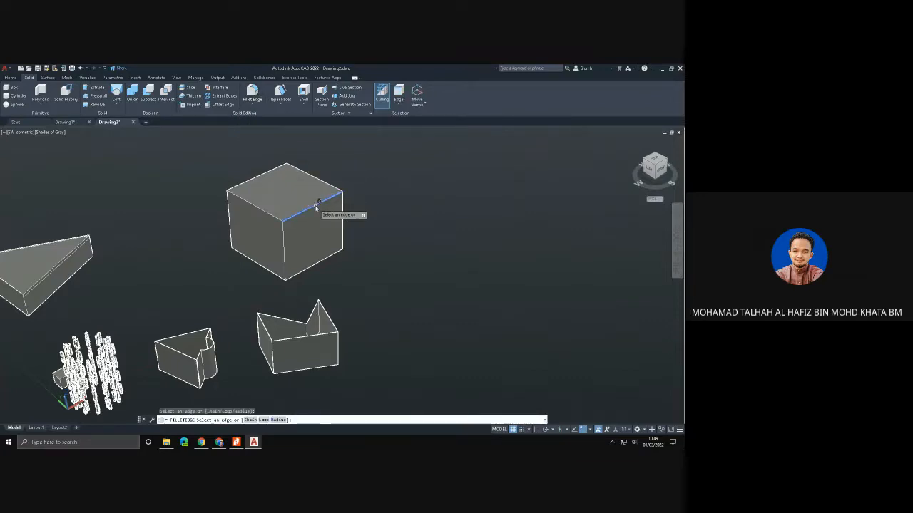
{"action": "left_click", "coordinate": [269, 211]}
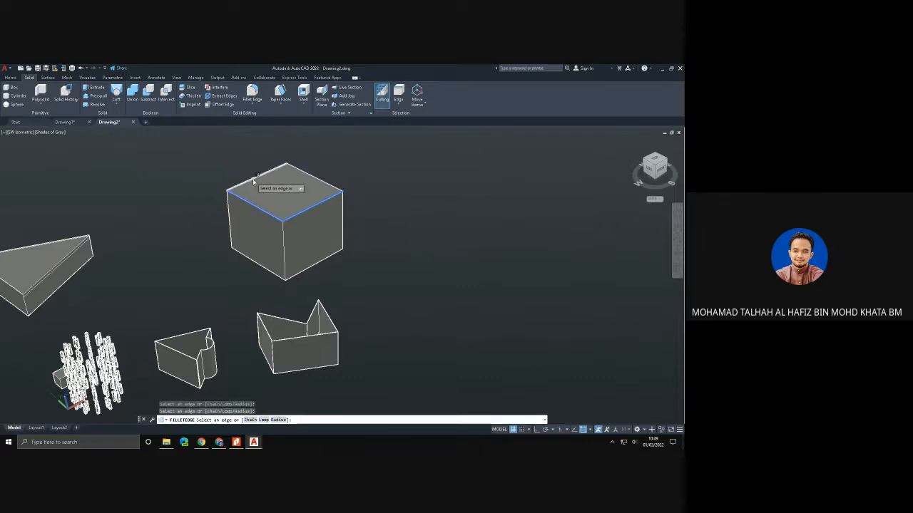
{"action": "left_click", "coordinate": [256, 178]}
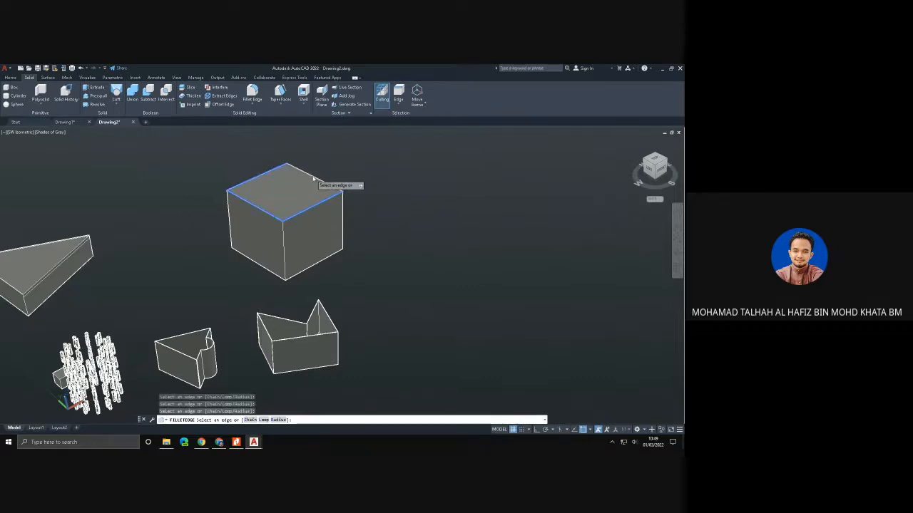
{"action": "left_click", "coordinate": [313, 178]}
{"action": "key", "text": "Return"}
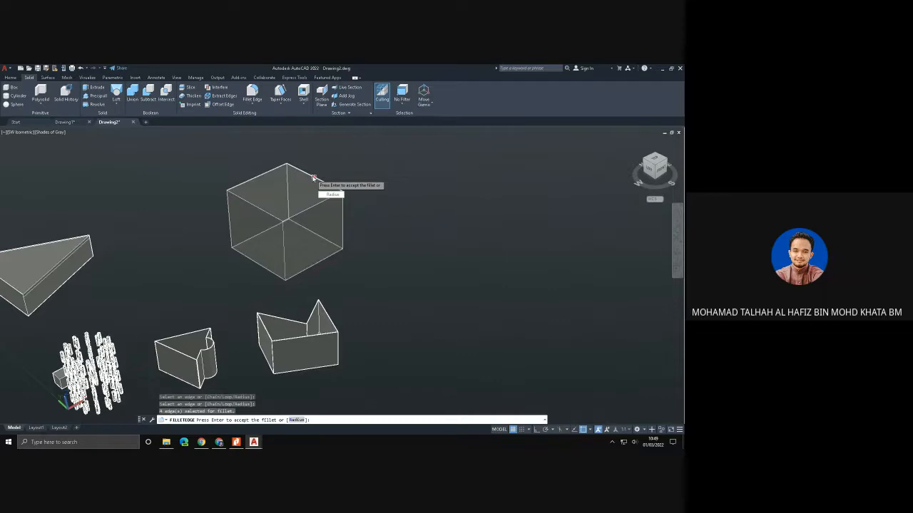
{"action": "type", "text": "r"}
{"action": "key", "text": "Return"}
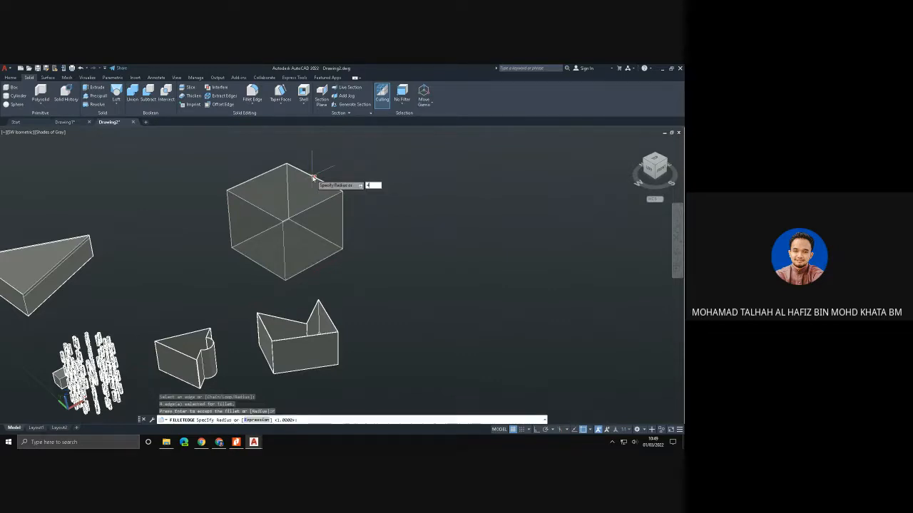
{"action": "key", "text": "Return"}
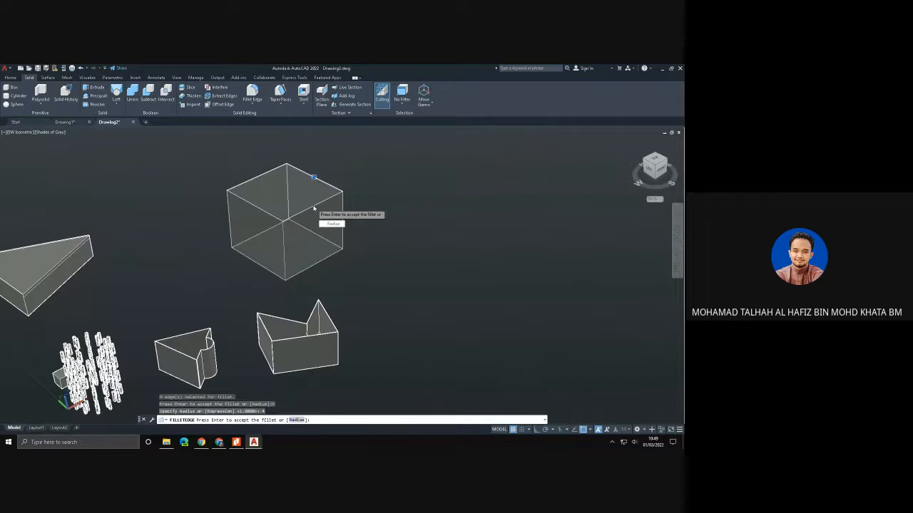
{"action": "key", "text": "Return"}
- Inspect the filleted top edges of the large box up close
{"action": "scroll", "coordinate": [335, 221], "scroll_direction": "up", "scroll_amount": 3}
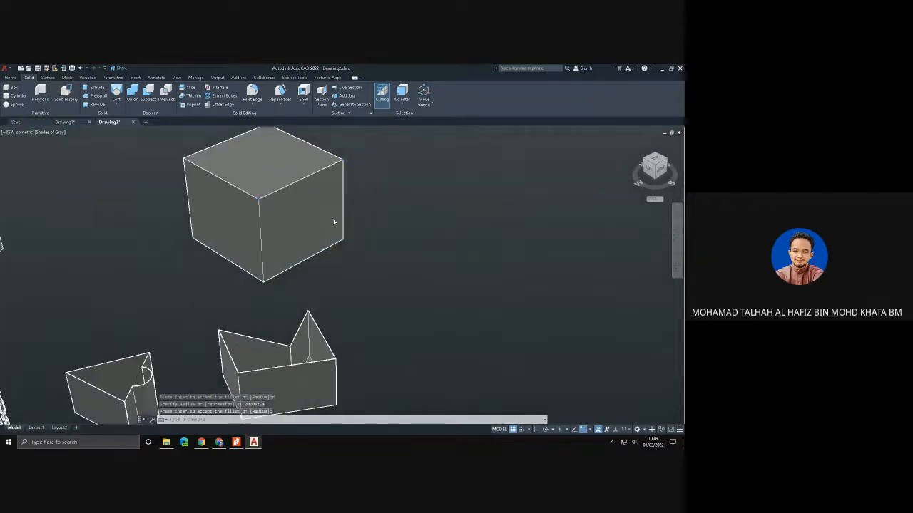
{"action": "scroll", "coordinate": [235, 197], "scroll_direction": "up", "scroll_amount": 3}
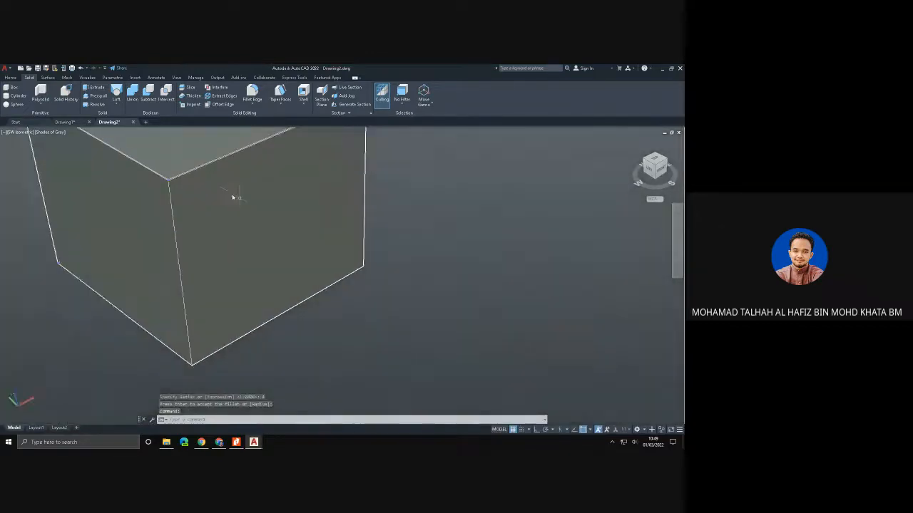
{"action": "scroll", "coordinate": [186, 176], "scroll_direction": "up", "scroll_amount": 4}
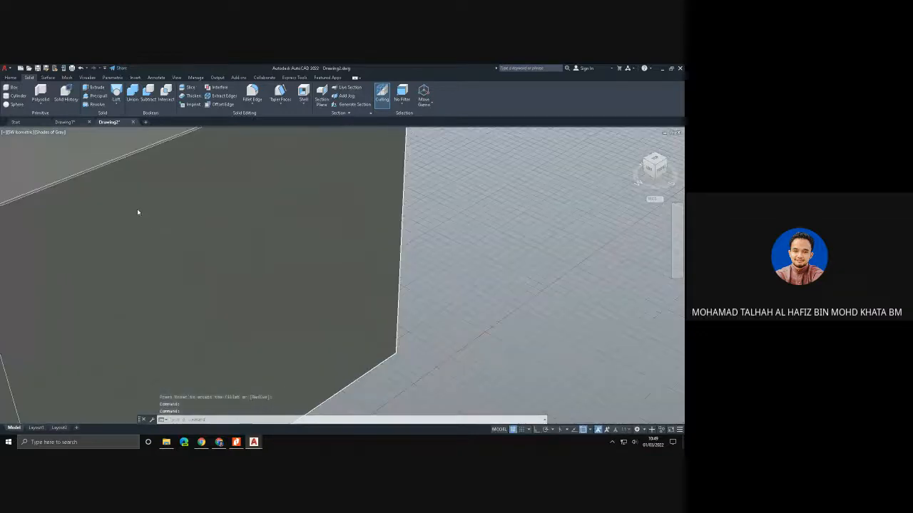
{"action": "scroll", "coordinate": [143, 230], "scroll_direction": "down", "scroll_amount": 5}
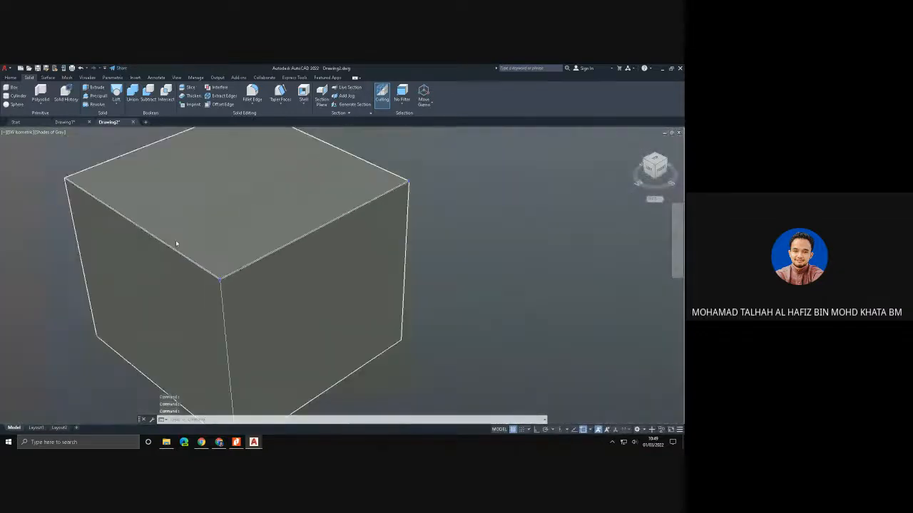
- Undo the fillet on the four top edges of the large box
{"action": "scroll", "coordinate": [211, 268], "scroll_direction": "down", "scroll_amount": 1}
{"action": "scroll", "coordinate": [267, 273], "scroll_direction": "down", "scroll_amount": 1}
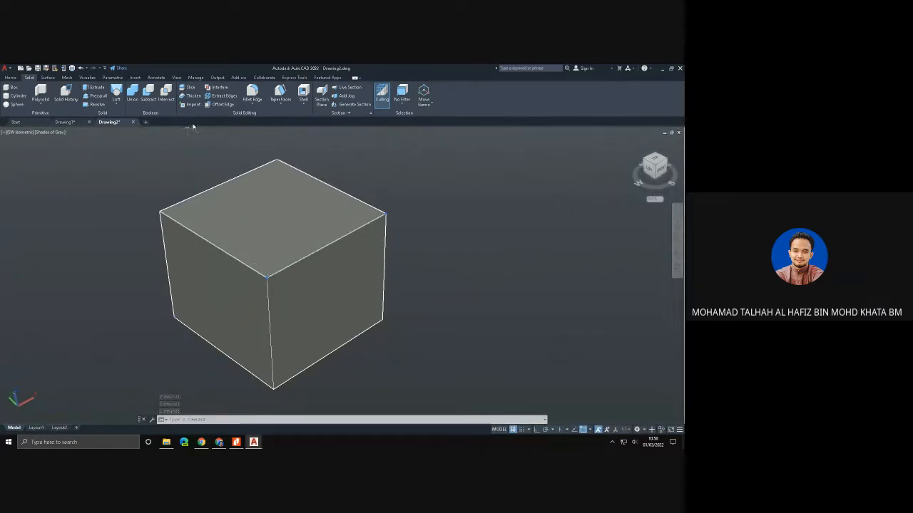
{"action": "scroll", "coordinate": [194, 128], "scroll_direction": "up", "scroll_amount": 5}
{"action": "scroll", "coordinate": [196, 129], "scroll_direction": "down", "scroll_amount": 5}
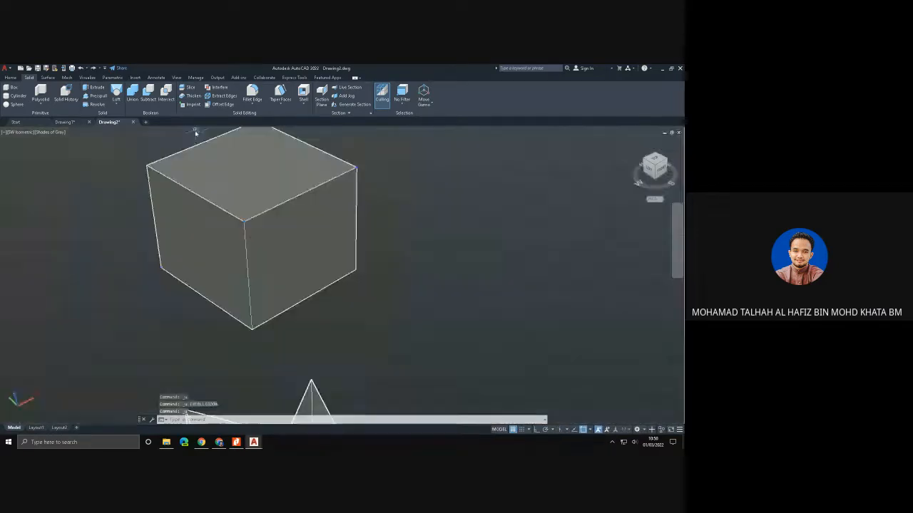
{"action": "scroll", "coordinate": [254, 201], "scroll_direction": "up", "scroll_amount": 2}
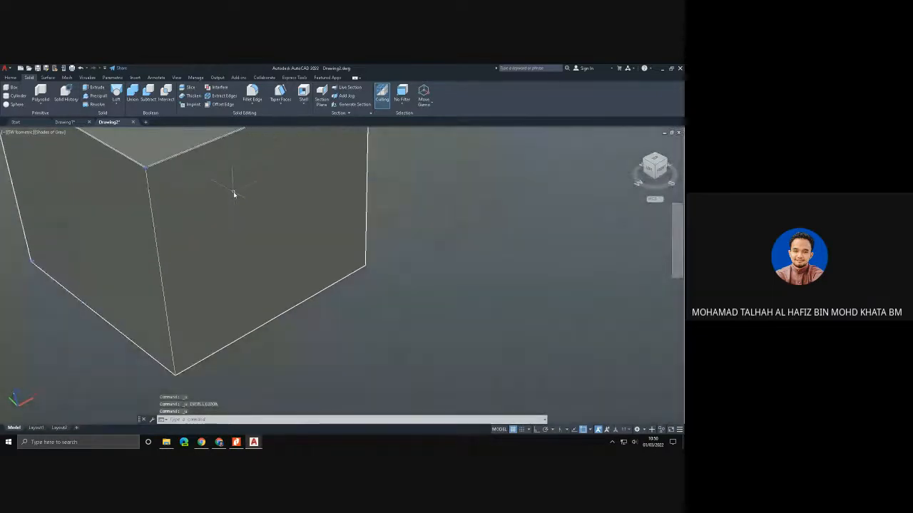
{"action": "key", "text": "ctrl+z"}
{"action": "scroll", "coordinate": [233, 194], "scroll_direction": "down", "scroll_amount": 3}
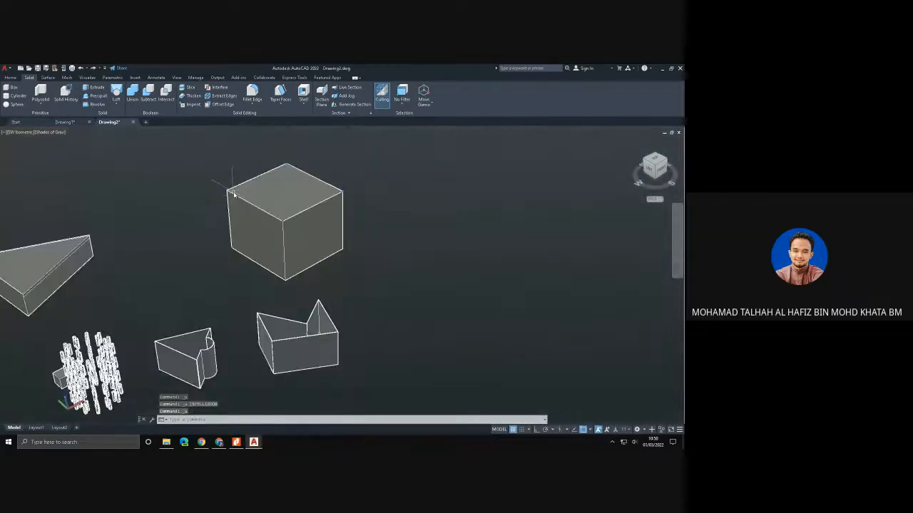
{"action": "scroll", "coordinate": [272, 200], "scroll_direction": "up", "scroll_amount": 1}
{"action": "scroll", "coordinate": [272, 199], "scroll_direction": "up", "scroll_amount": 4}
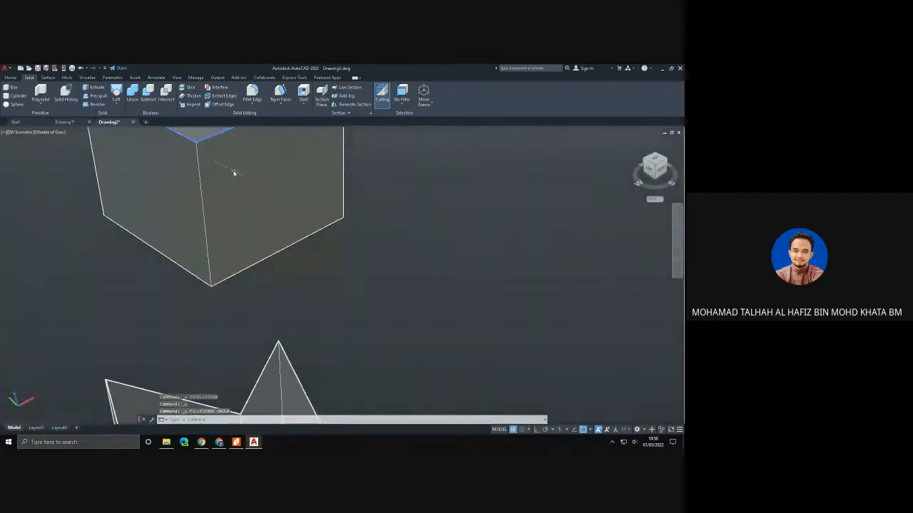
{"action": "scroll", "coordinate": [211, 212], "scroll_direction": "up", "scroll_amount": 2}
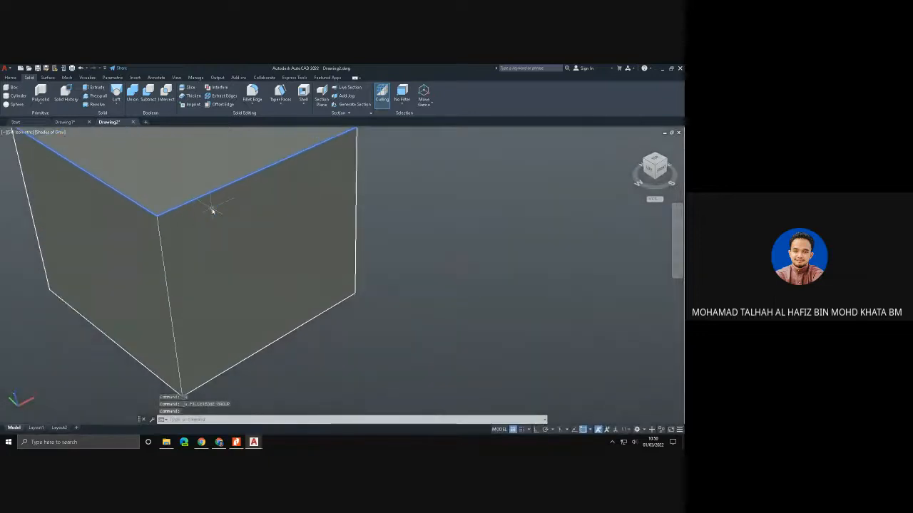
{"action": "left_click", "coordinate": [253, 91]}
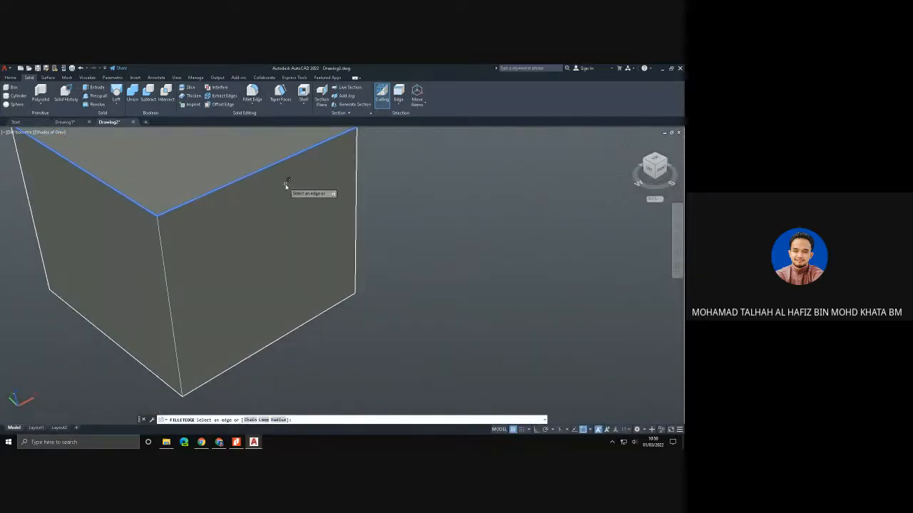
{"action": "scroll", "coordinate": [268, 169], "scroll_direction": "down", "scroll_amount": 1}
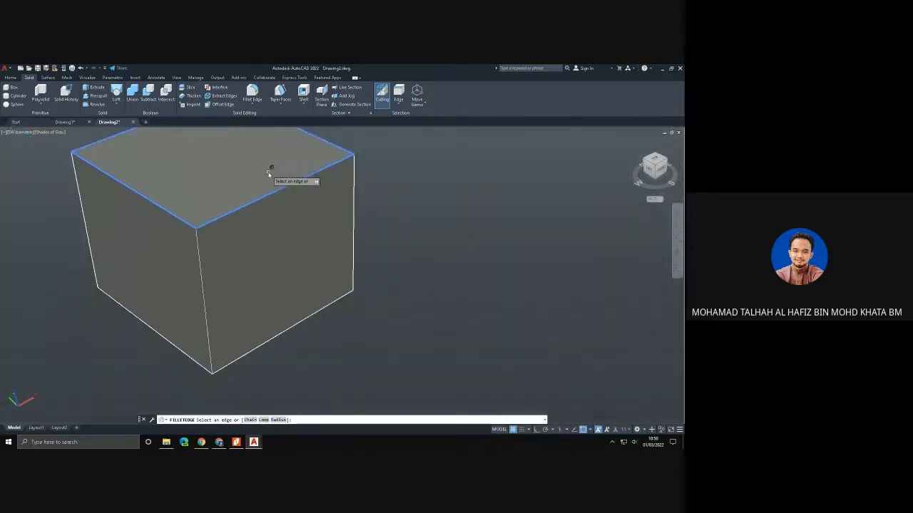
{"action": "scroll", "coordinate": [269, 172], "scroll_direction": "down", "scroll_amount": 1}
{"action": "left_click", "coordinate": [269, 174]}
{"action": "key", "text": "Return"}
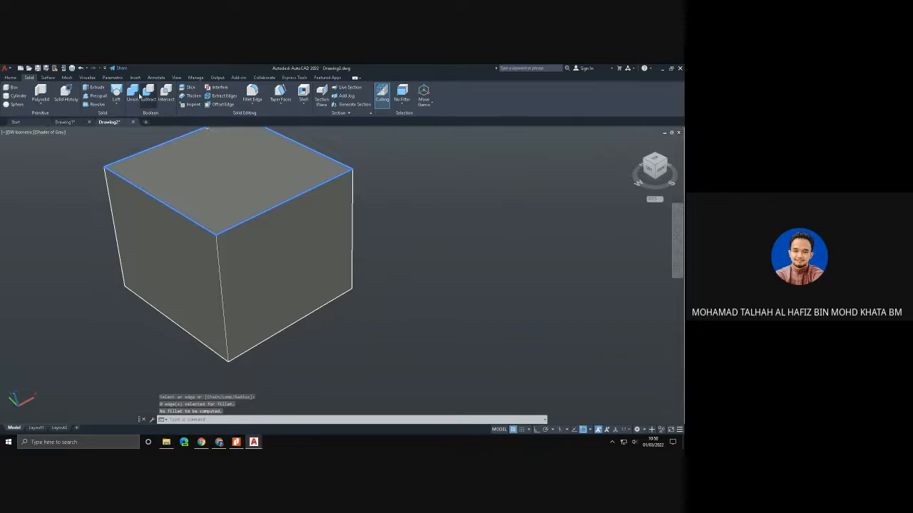
- Fillet the front vertical edge of the large box with a radius of 20
{"action": "left_click", "coordinate": [251, 91]}
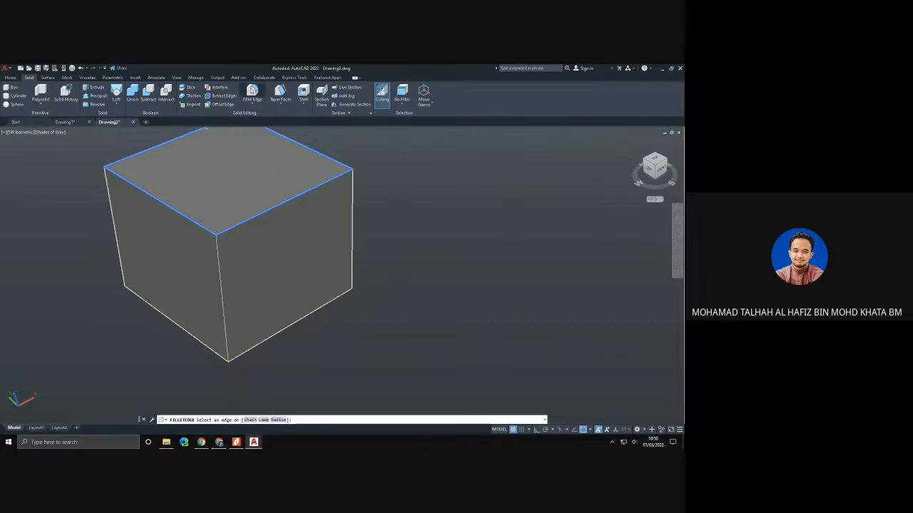
{"action": "left_click", "coordinate": [219, 265]}
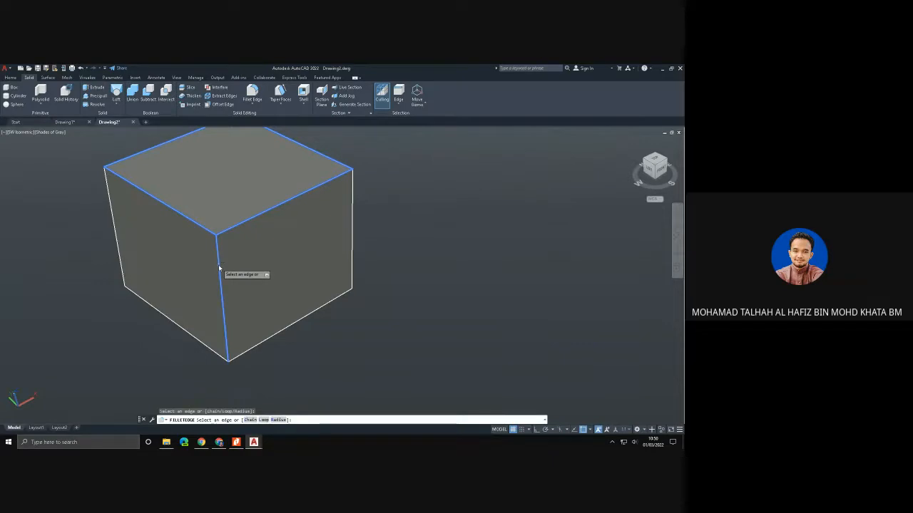
{"action": "key", "text": "Return"}
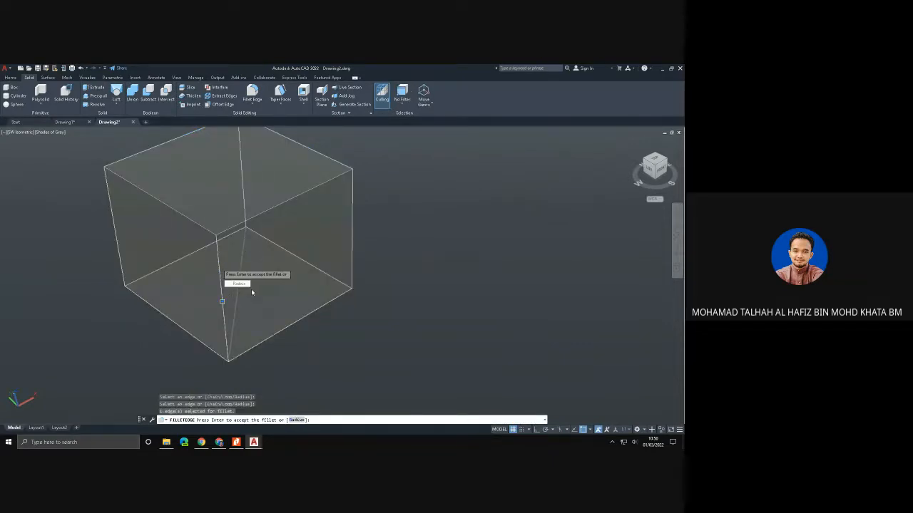
{"action": "left_click", "coordinate": [246, 285]}
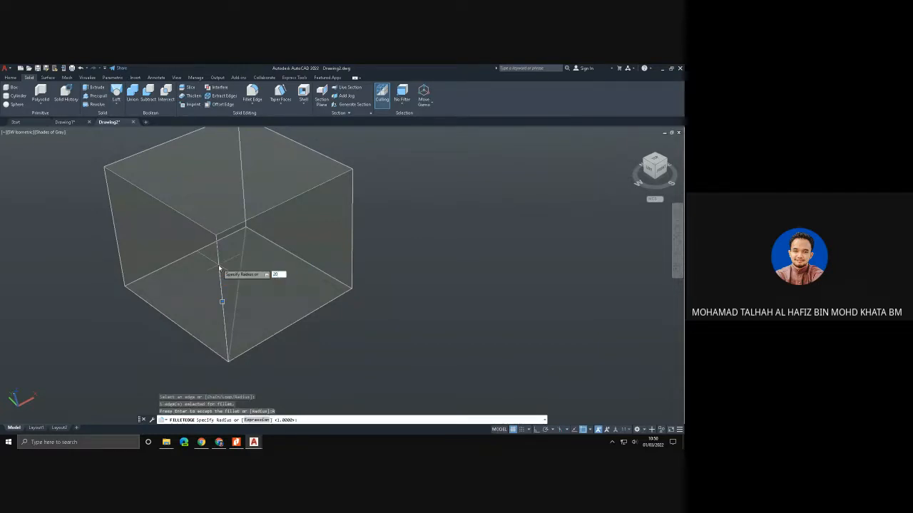
{"action": "key", "text": "Return"}
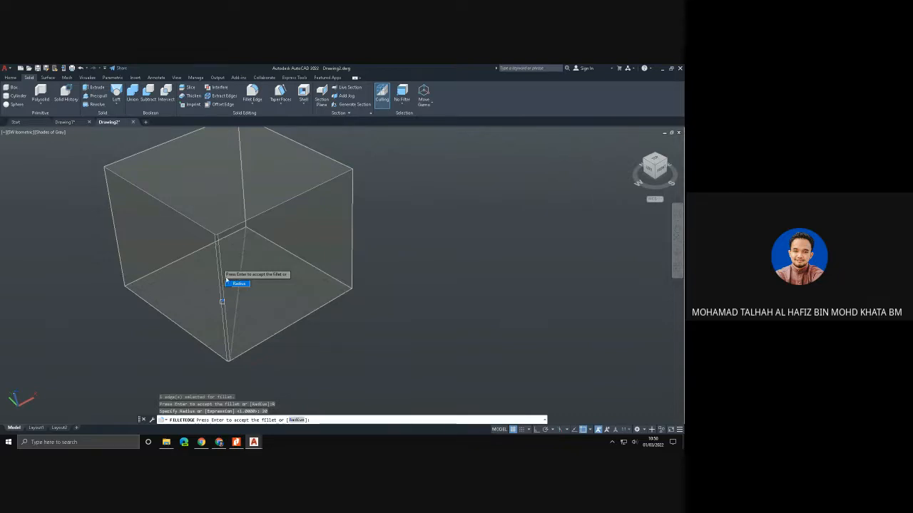
{"action": "key", "text": "Return"}
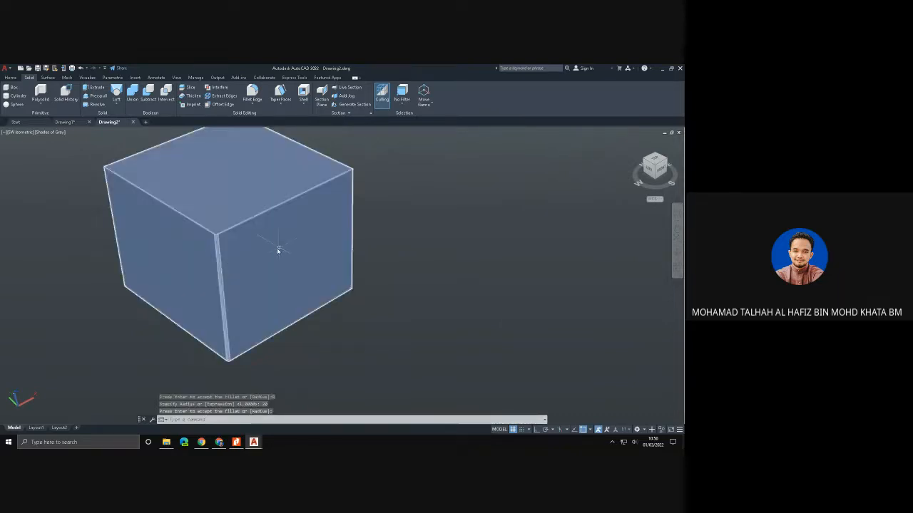
- Try to chamfer a vertical edge and the adjoining top edge of the large box with a base surface distance of 30
{"action": "scroll", "coordinate": [216, 253], "scroll_direction": "up", "scroll_amount": 3}
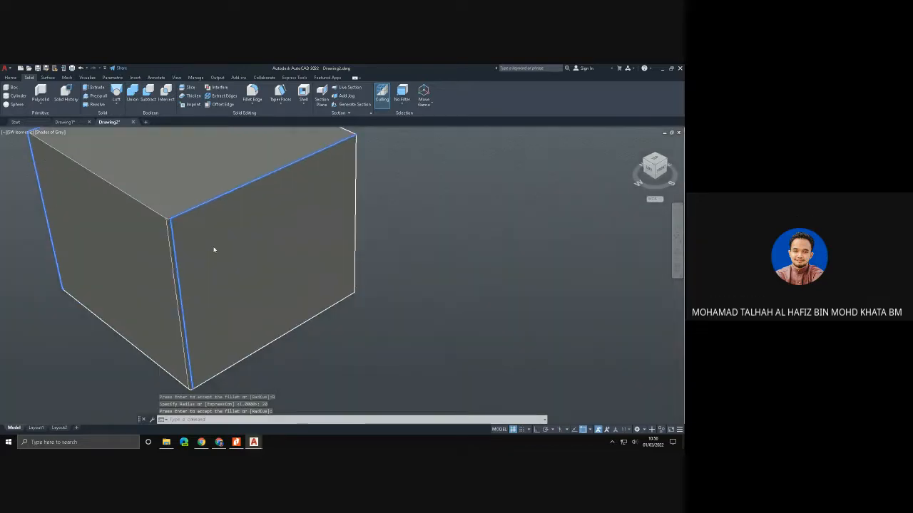
{"action": "scroll", "coordinate": [187, 242], "scroll_direction": "up", "scroll_amount": 2}
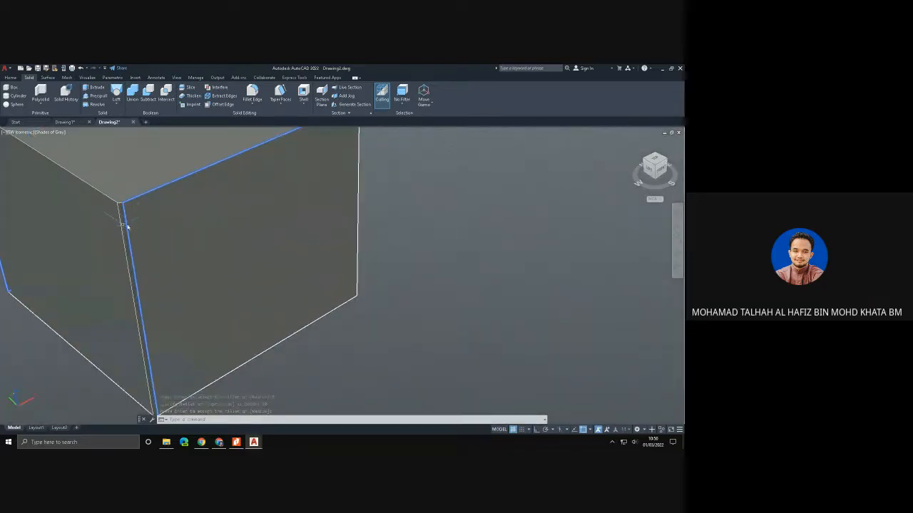
{"action": "scroll", "coordinate": [169, 241], "scroll_direction": "down", "scroll_amount": 3}
{"action": "middle_click_drag", "start_coordinate": [190, 242], "coordinate": [252, 244], "text": "shift"}
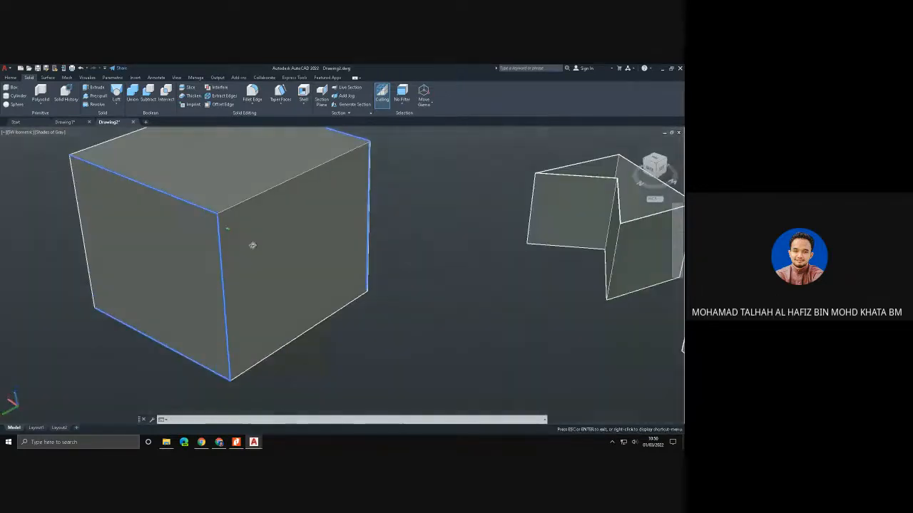
{"action": "left_click", "coordinate": [255, 105]}
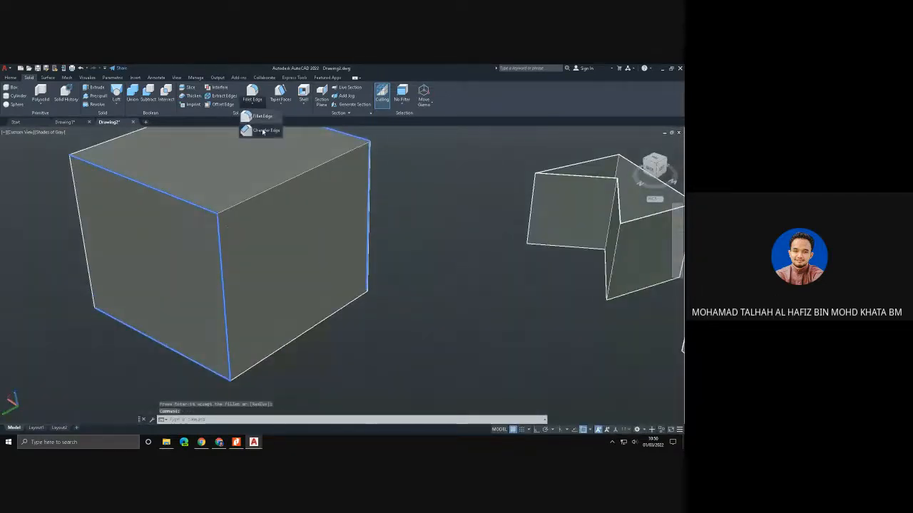
{"action": "left_click", "coordinate": [259, 131]}
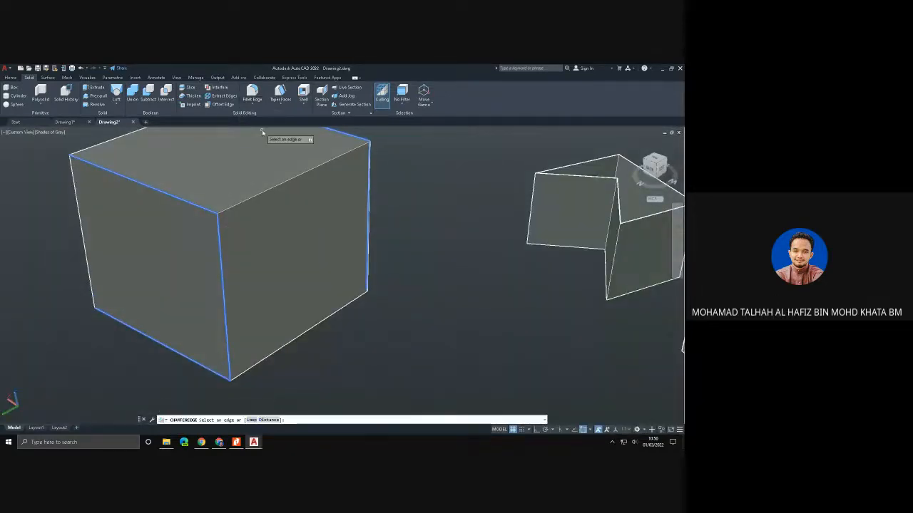
{"action": "left_click", "coordinate": [218, 224]}
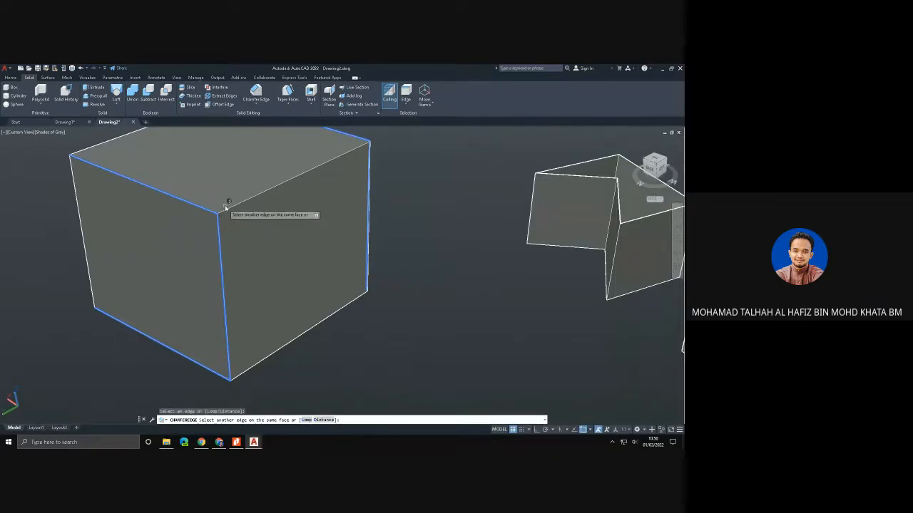
{"action": "left_click", "coordinate": [228, 212]}
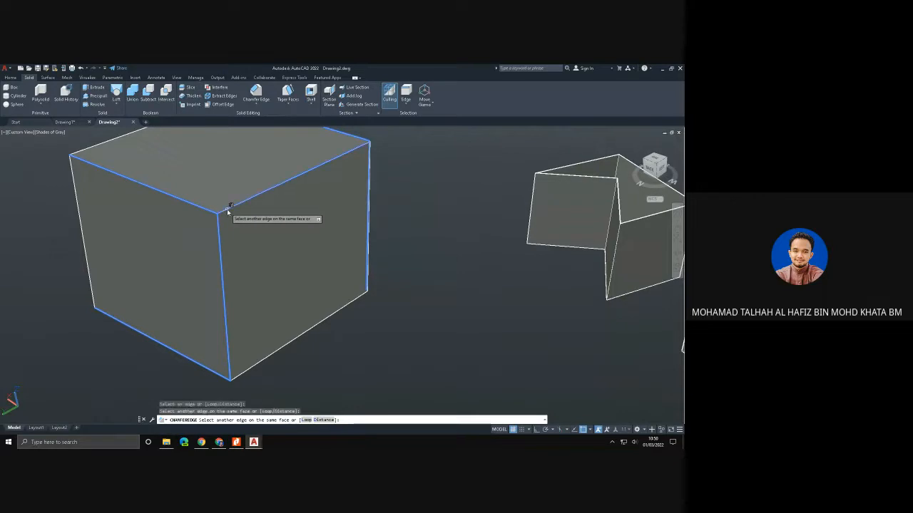
{"action": "key", "text": "Return"}
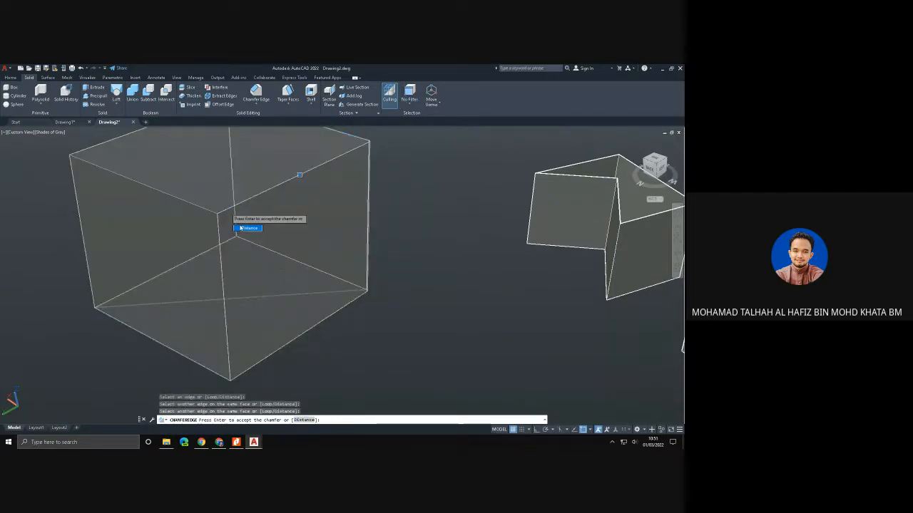
{"action": "left_click", "coordinate": [242, 229]}
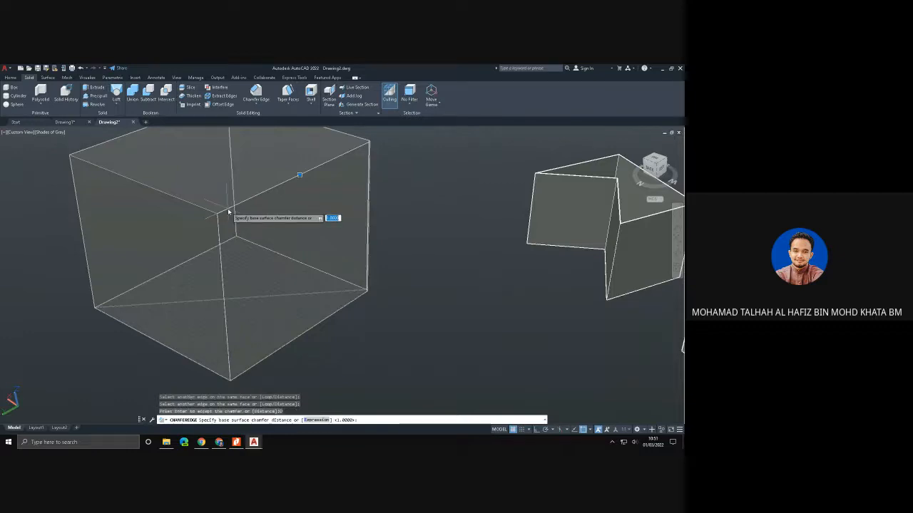
{"action": "type", "text": "30"}
{"action": "key", "text": "Return"}
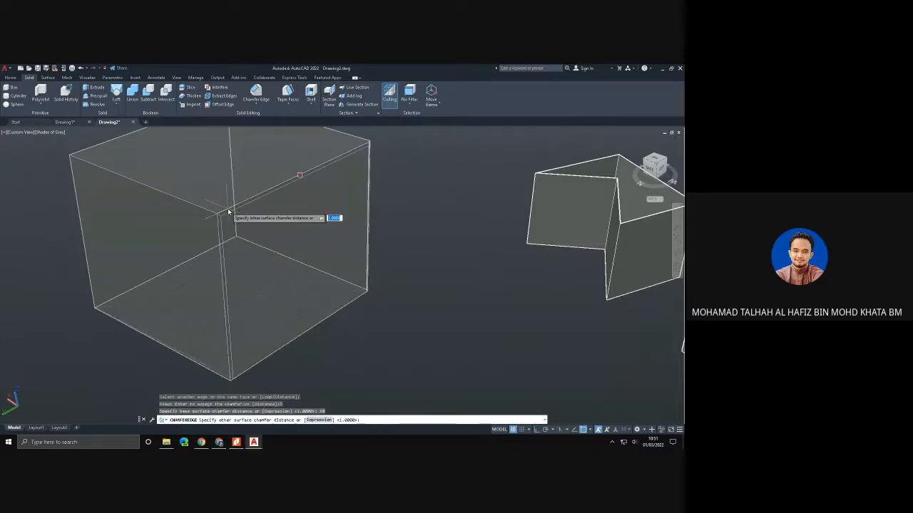
- Examine the chamfer preview along the large box's edges from close up and from other angles
{"action": "scroll", "coordinate": [243, 199], "scroll_direction": "up", "scroll_amount": 1}
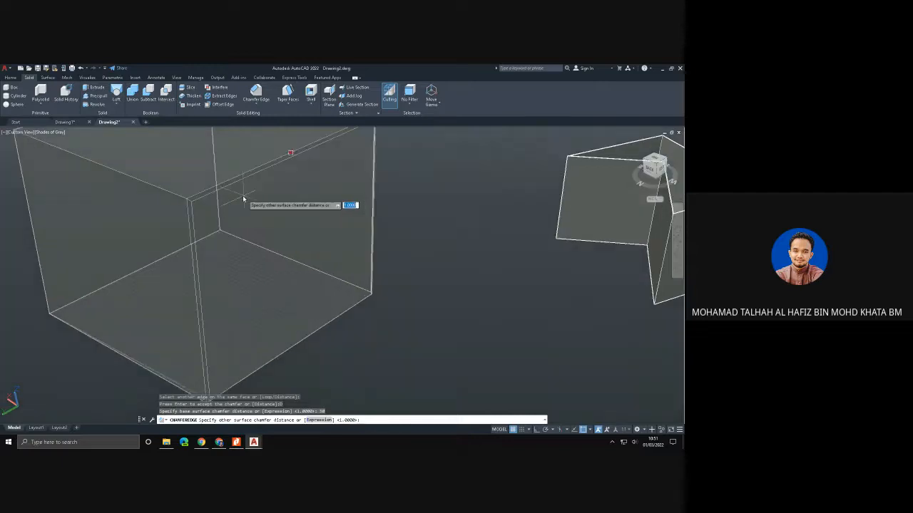
{"action": "scroll", "coordinate": [243, 199], "scroll_direction": "up", "scroll_amount": 1}
{"action": "middle_click_drag", "start_coordinate": [153, 178], "coordinate": [171, 232]}
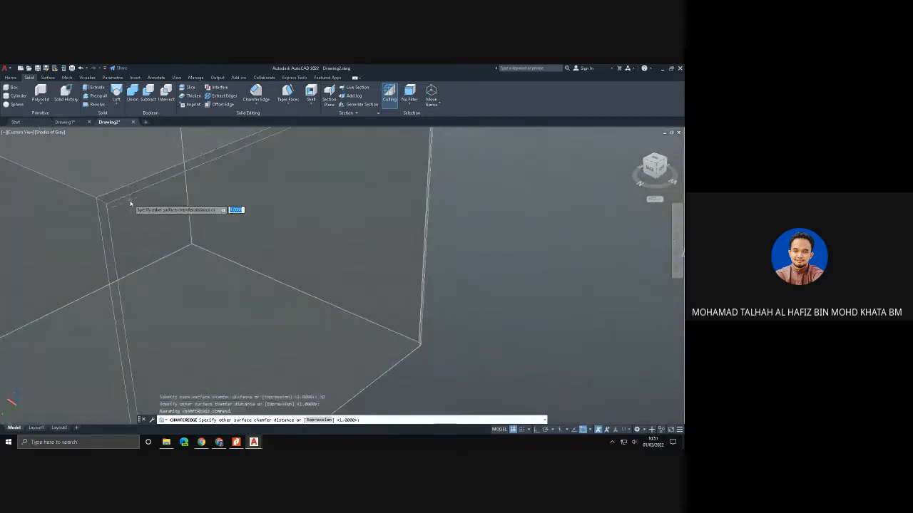
{"action": "scroll", "coordinate": [171, 211], "scroll_direction": "down", "scroll_amount": 3}
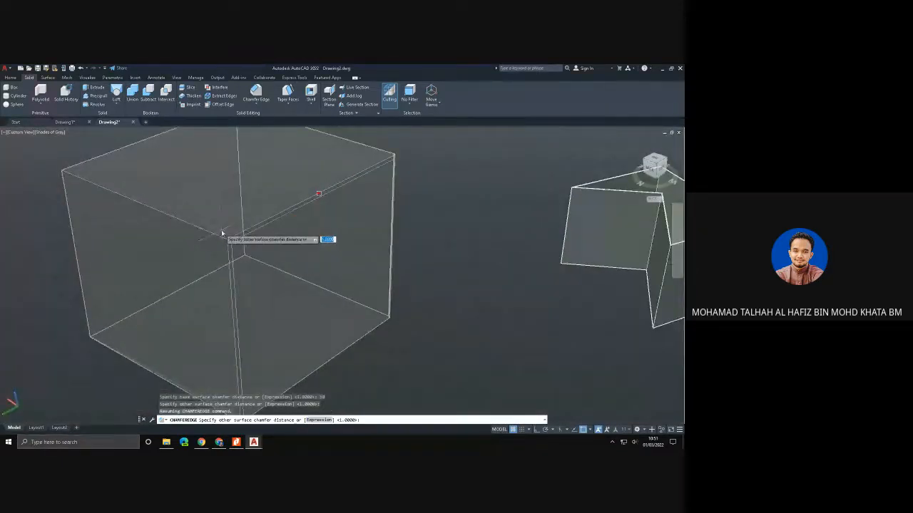
{"action": "middle_click_drag", "start_coordinate": [326, 273], "coordinate": [178, 258], "text": "shift"}
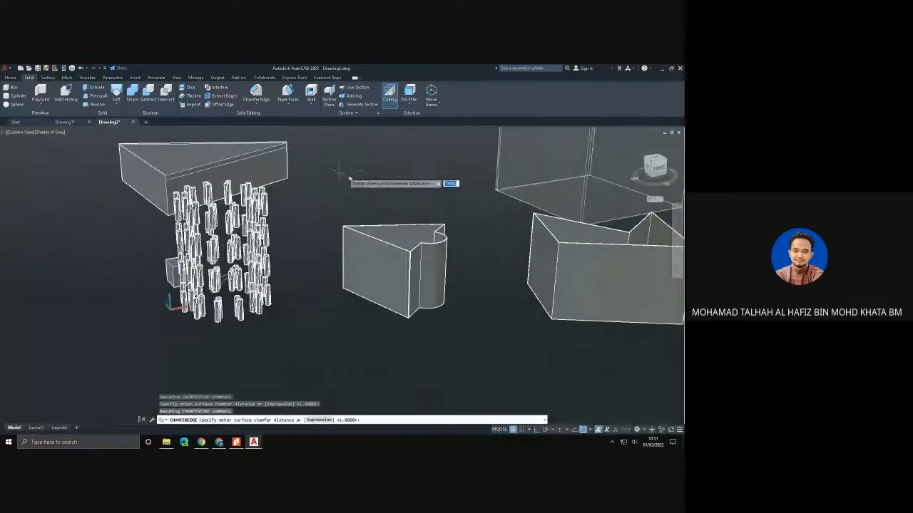
{"action": "scroll", "coordinate": [403, 184], "scroll_direction": "down", "scroll_amount": 1}
{"action": "mouse_move", "coordinate": [403, 184]}
{"action": "middle_mouse_down", "text": "shift"}
{"action": "mouse_move", "coordinate": [416, 179]}
{"action": "mouse_move", "coordinate": [352, 204]}
{"action": "mouse_move", "coordinate": [403, 197]}
{"action": "middle_mouse_up", "text": "shift"}
- Cancel the unfinished chamfer and restore the SW Isometric view
{"action": "key", "text": "Escape"}
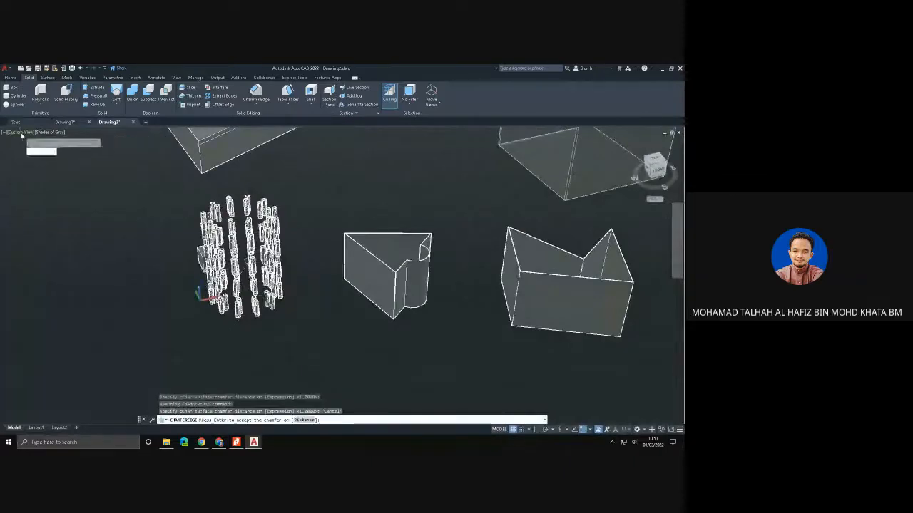
{"action": "left_click", "coordinate": [21, 132]}
{"action": "left_click", "coordinate": [58, 201]}
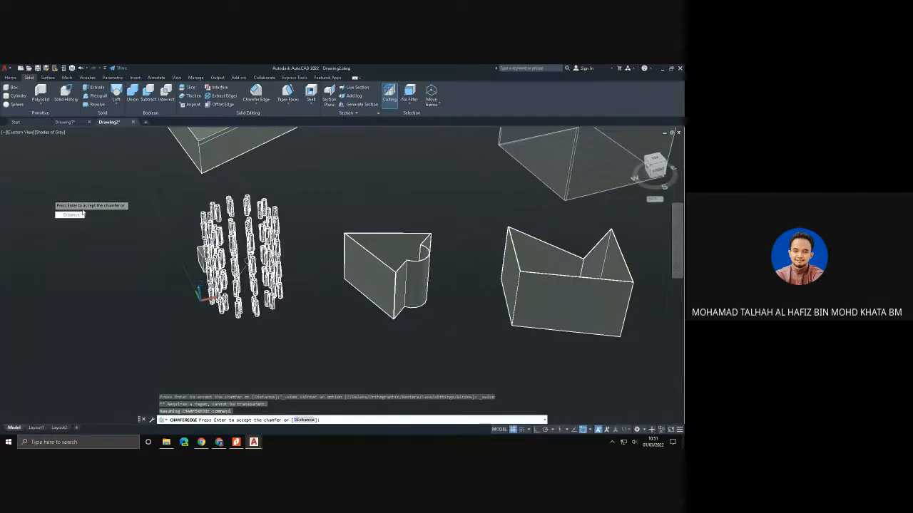
{"action": "key", "text": "Escape"}
{"action": "left_click", "coordinate": [23, 133]}
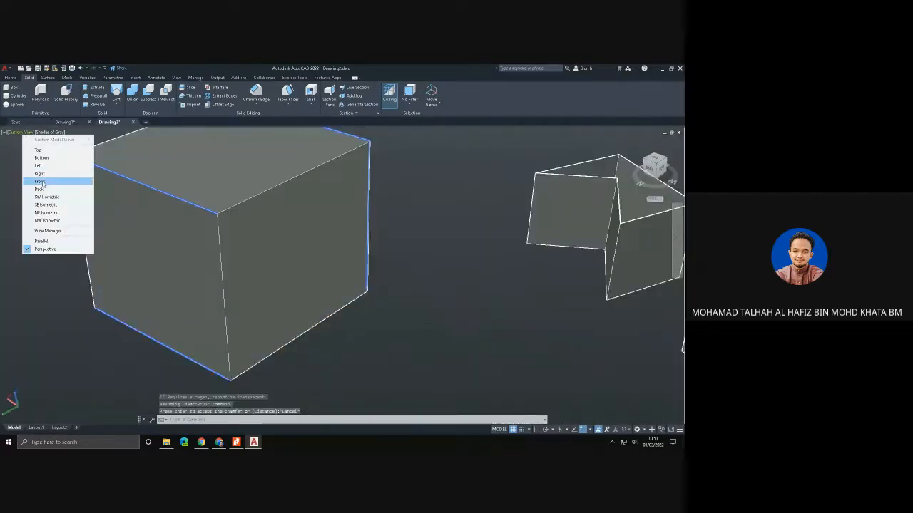
{"action": "left_click", "coordinate": [57, 197]}
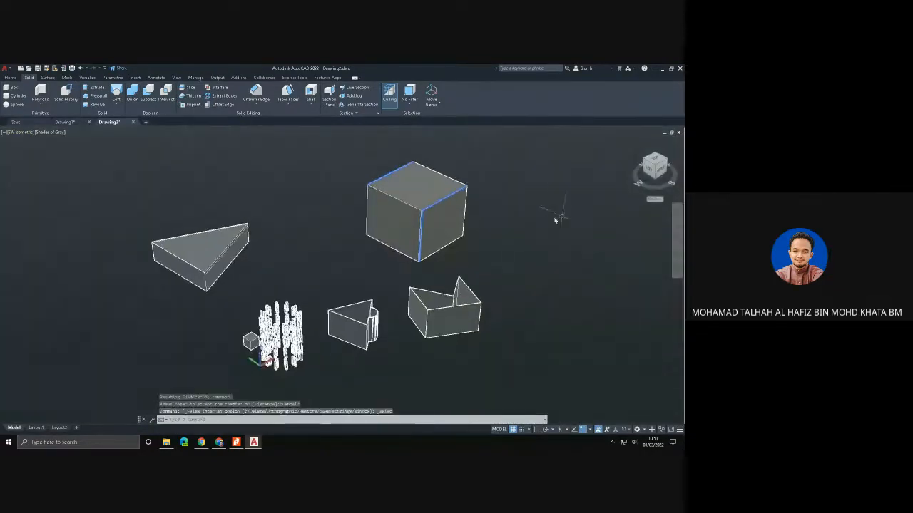
- Create a new box solid in the empty space beside the large box, roughly as tall as its base is wide
{"action": "scroll", "coordinate": [471, 198], "scroll_direction": "up", "scroll_amount": 2}
{"action": "middle_click_drag", "start_coordinate": [478, 274], "coordinate": [194, 286]}
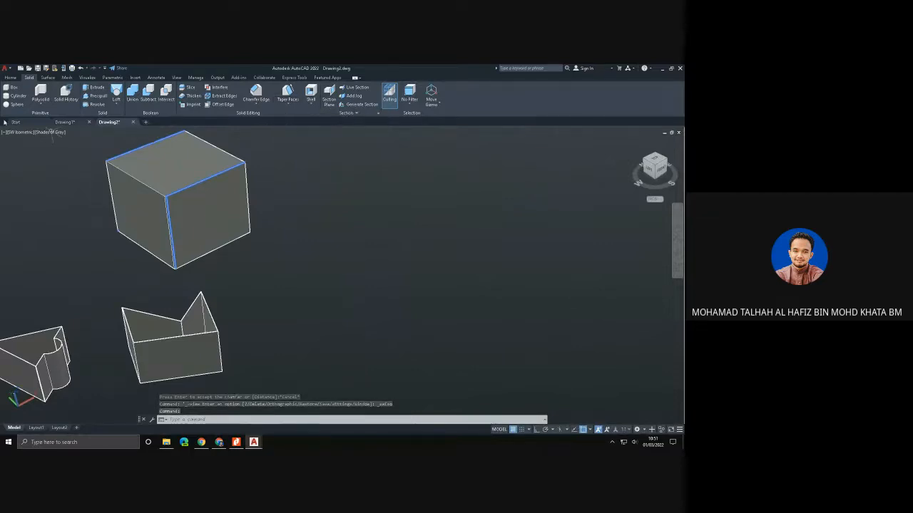
{"action": "left_click", "coordinate": [12, 87]}
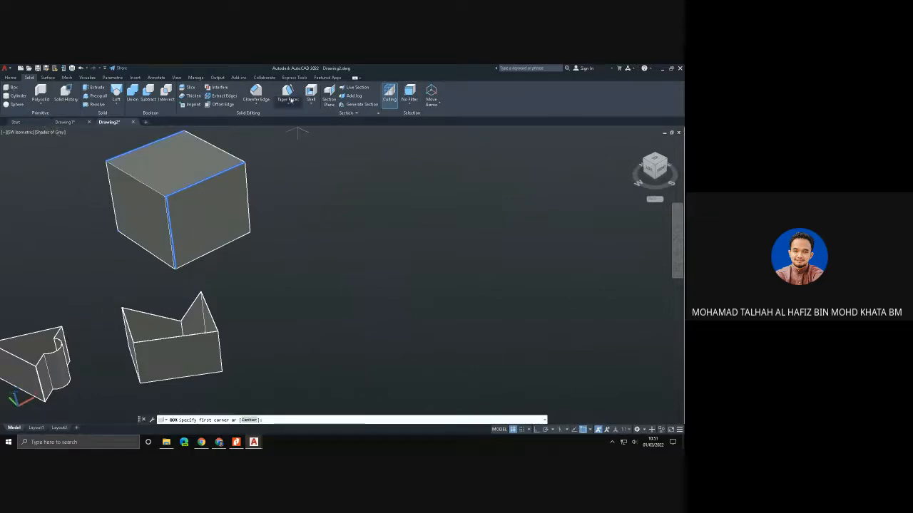
{"action": "left_click", "coordinate": [354, 246]}
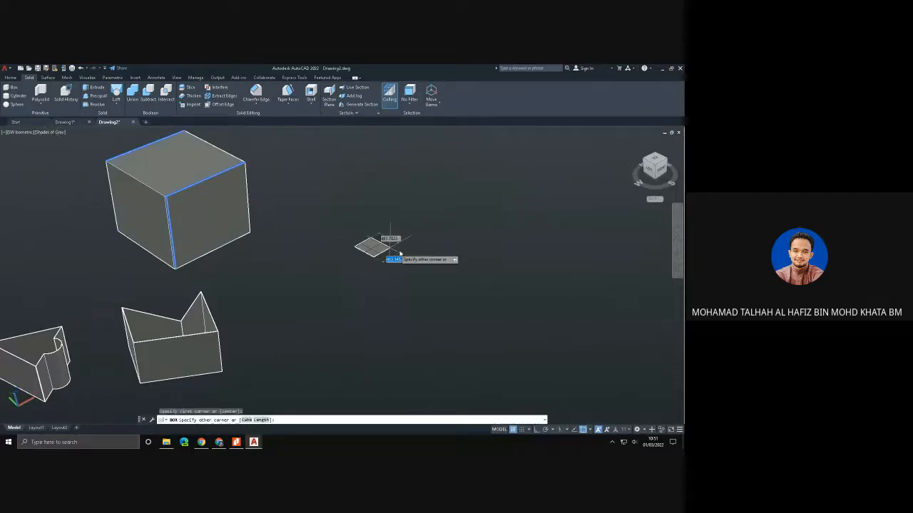
{"action": "left_click", "coordinate": [467, 248]}
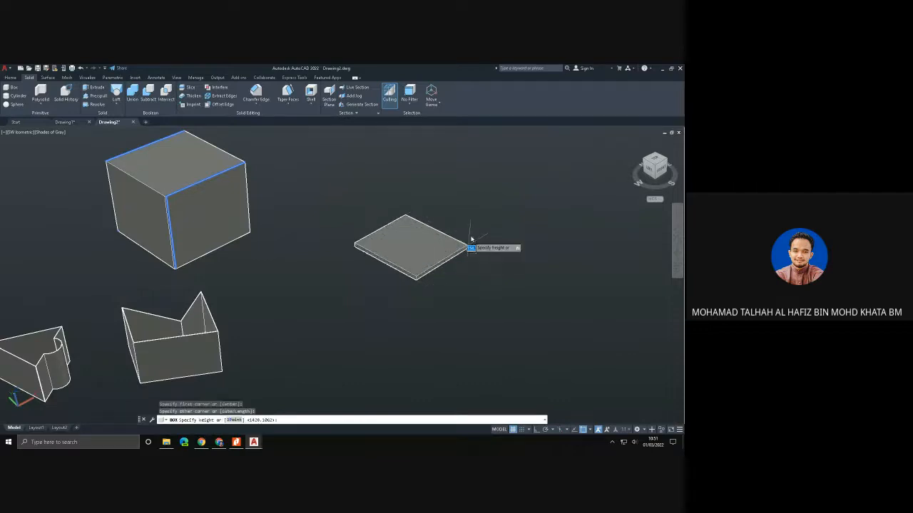
{"action": "left_click", "coordinate": [480, 181]}
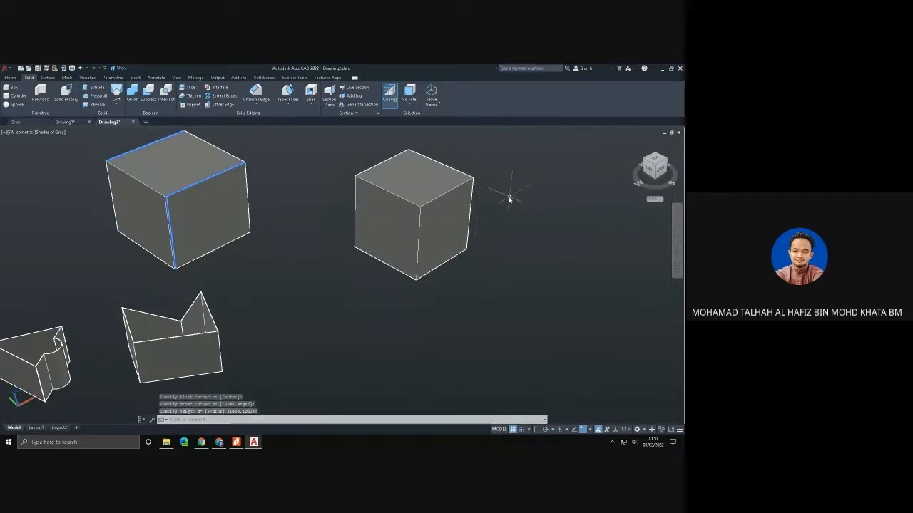
- Taper the new box's front-right face by 30 degrees along an axis from its upper edge midpoint to its lower edge midpoint
{"action": "left_click", "coordinate": [288, 93]}
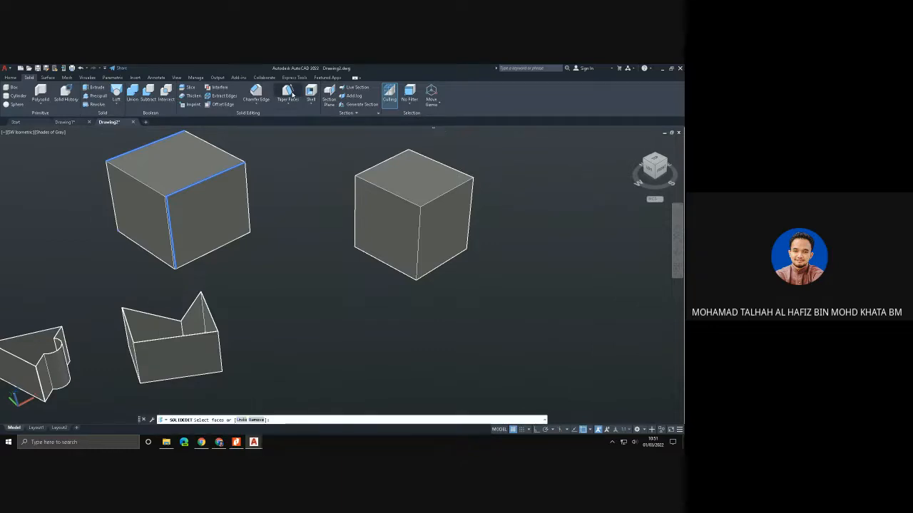
{"action": "left_click", "coordinate": [439, 224]}
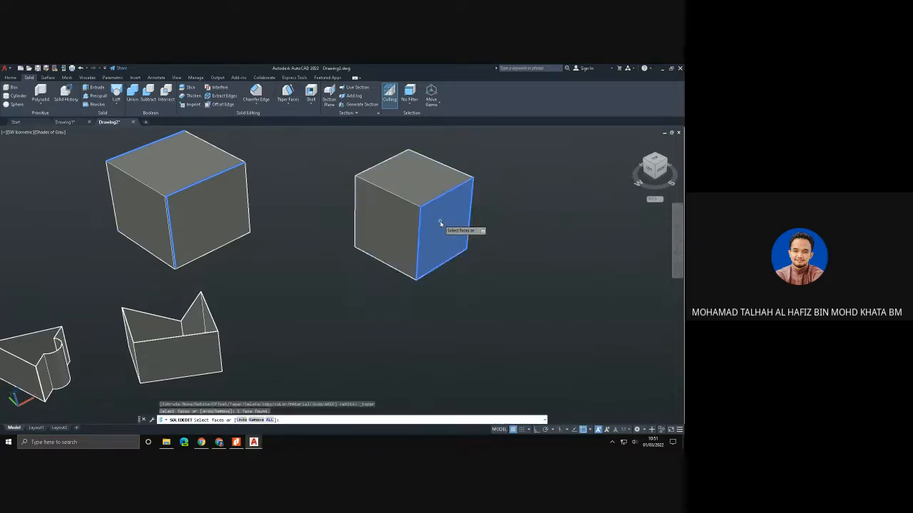
{"action": "key", "text": "Return"}
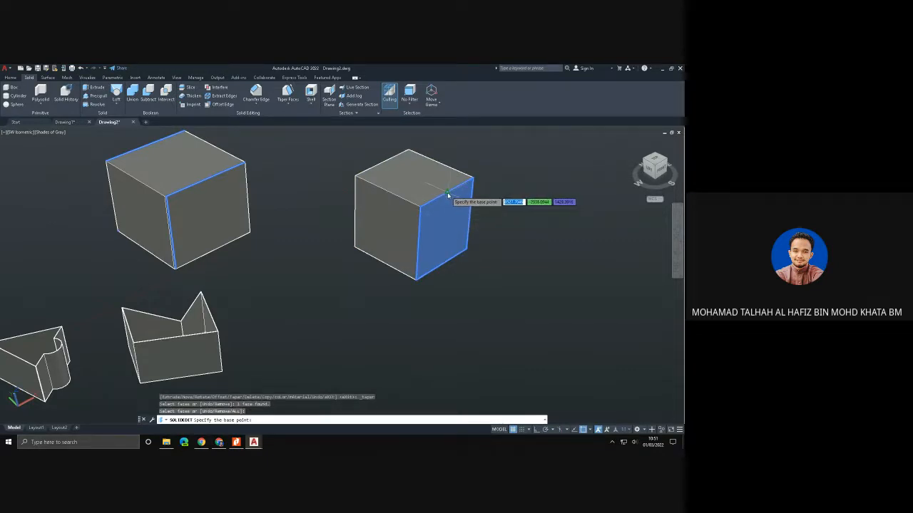
{"action": "left_click", "coordinate": [449, 195]}
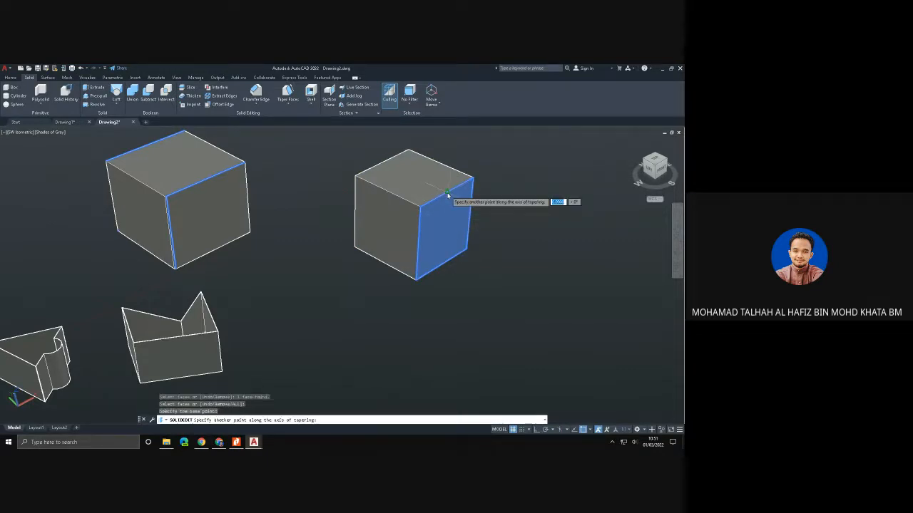
{"action": "left_click", "coordinate": [442, 269]}
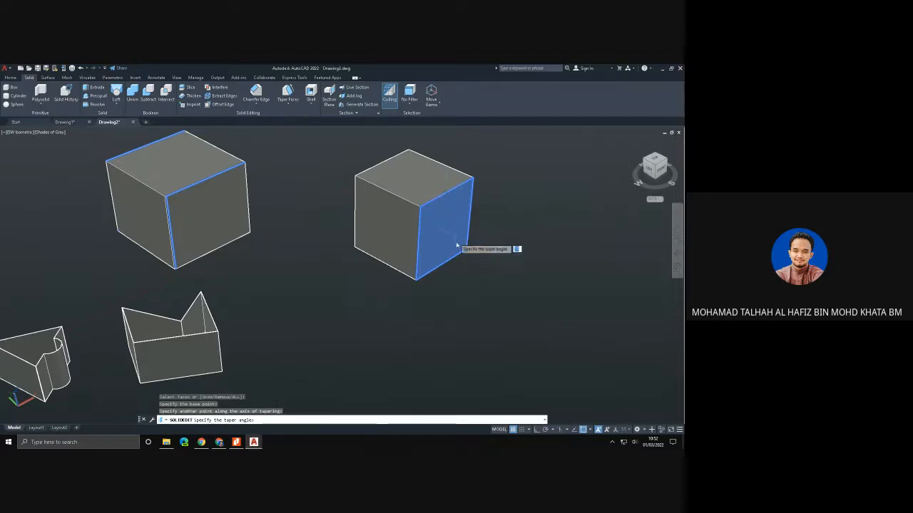
{"action": "type", "text": "30"}
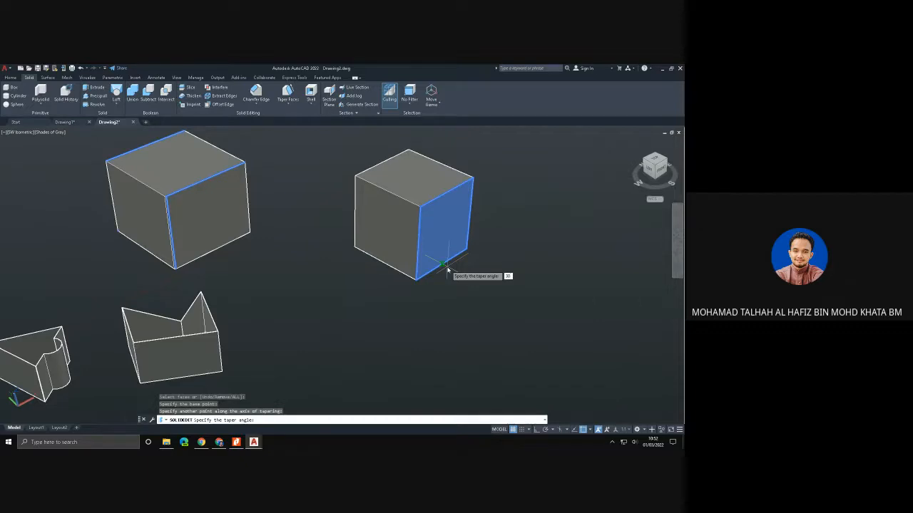
{"action": "key", "text": "Return"}
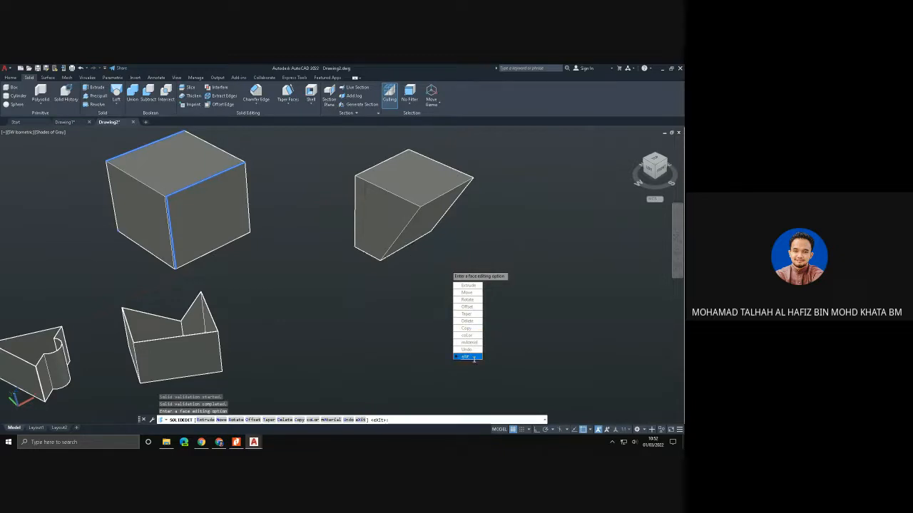
- Extrude the tapered face of the new box outward by a small height with a taper angle, and end the solid editing
{"action": "left_click", "coordinate": [468, 285]}
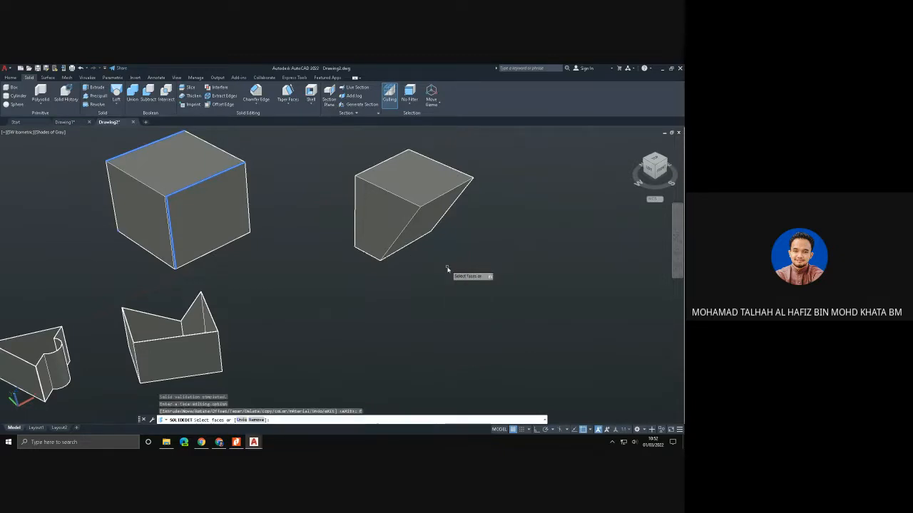
{"action": "left_click", "coordinate": [428, 222]}
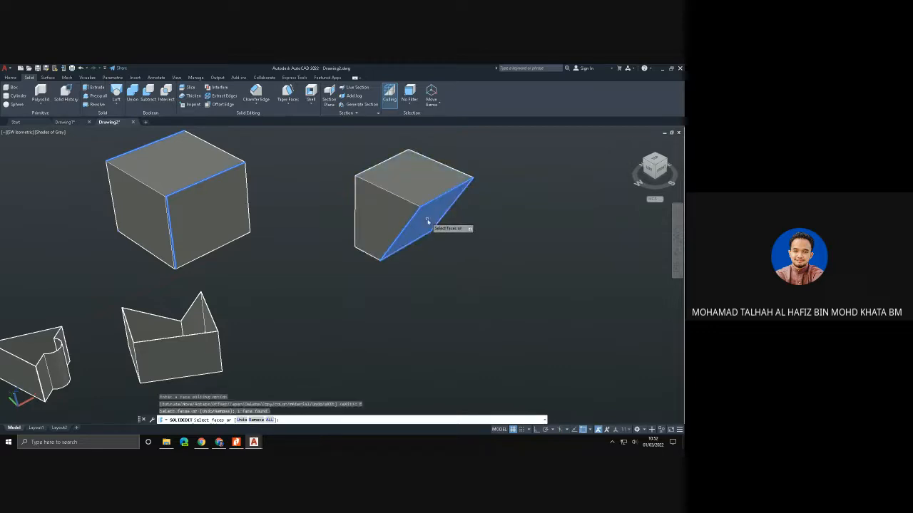
{"action": "key", "text": "Return"}
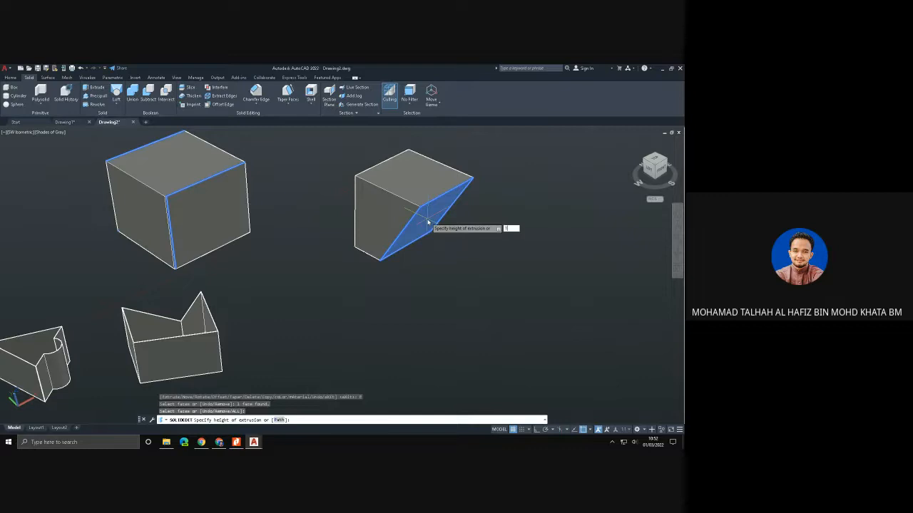
{"action": "key", "text": "Return"}
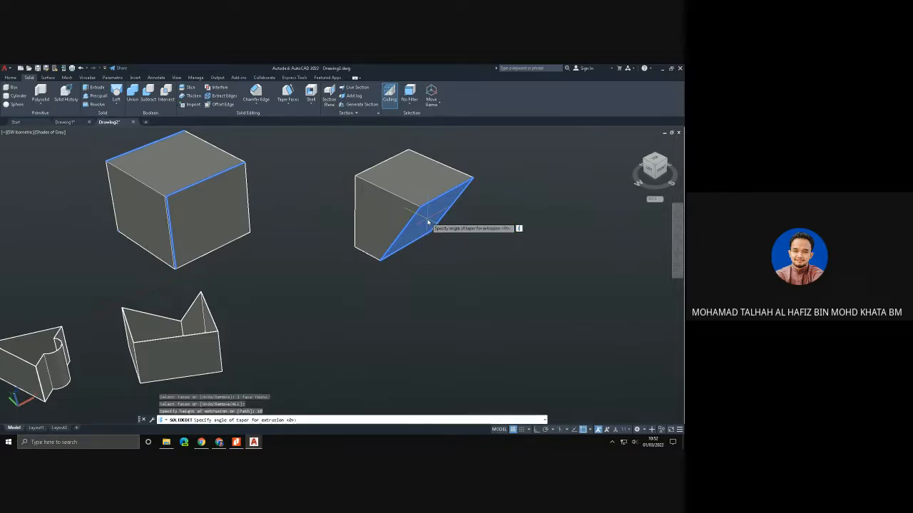
{"action": "key", "text": "Return"}
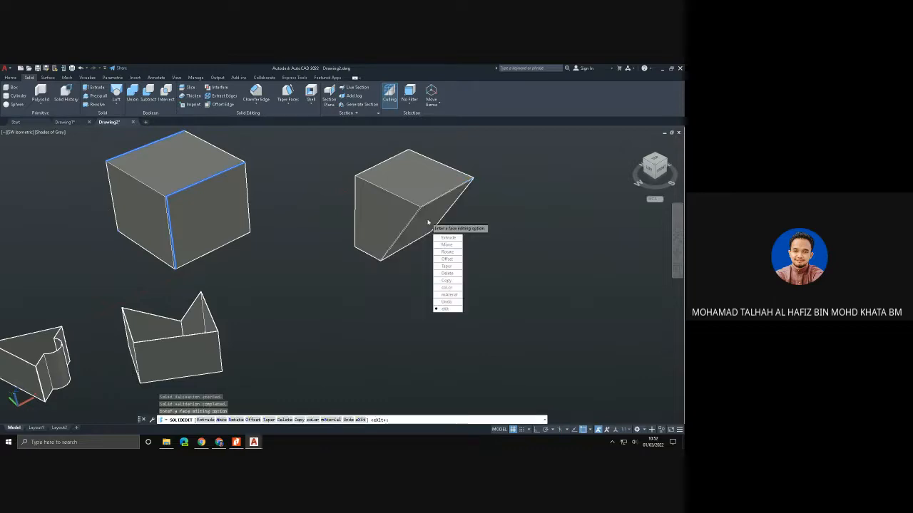
{"action": "left_click", "coordinate": [445, 308]}
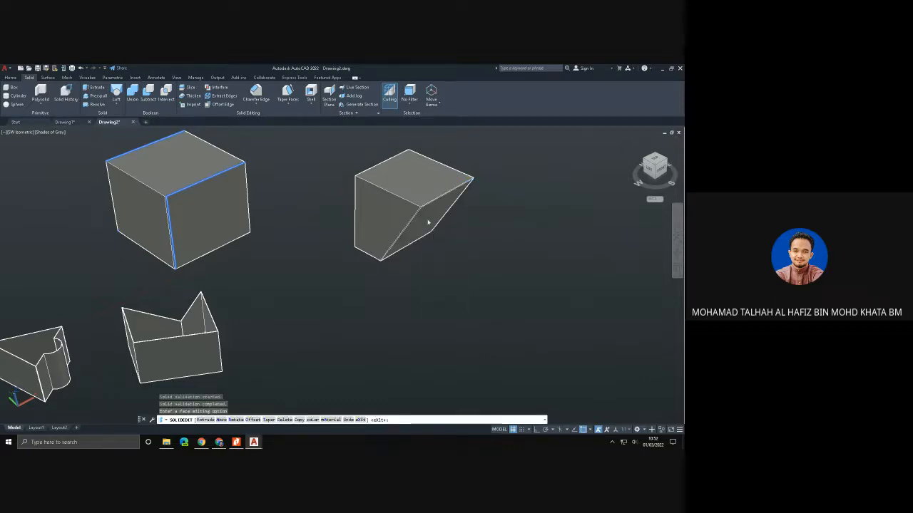
{"action": "left_click", "coordinate": [445, 266]}
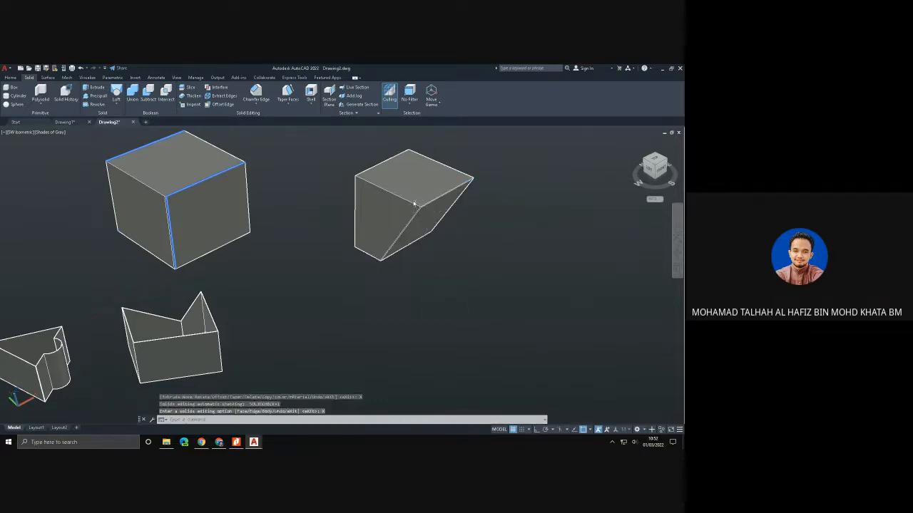
- Check the extruded face's edges up close, and undo the face extrusion and taper on the new box
{"action": "scroll", "coordinate": [416, 210], "scroll_direction": "up", "scroll_amount": 3}
{"action": "scroll", "coordinate": [326, 251], "scroll_direction": "down", "scroll_amount": 3}
{"action": "scroll", "coordinate": [339, 235], "scroll_direction": "up", "scroll_amount": 4}
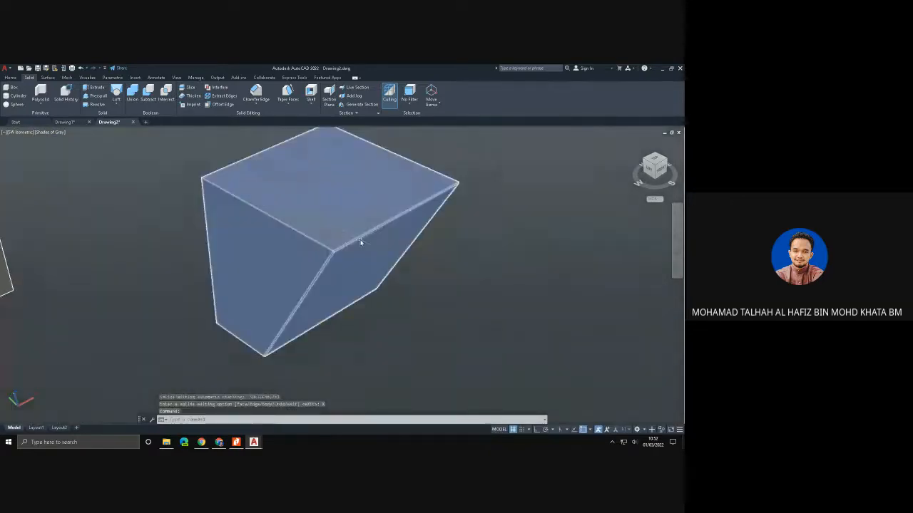
{"action": "scroll", "coordinate": [343, 225], "scroll_direction": "up", "scroll_amount": 3}
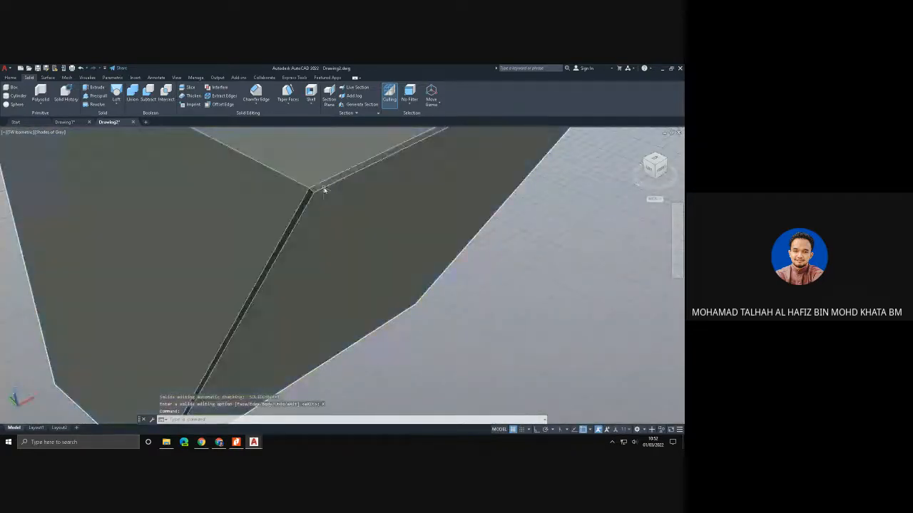
{"action": "scroll", "coordinate": [326, 193], "scroll_direction": "down", "scroll_amount": 3}
{"action": "scroll", "coordinate": [430, 241], "scroll_direction": "down", "scroll_amount": 2}
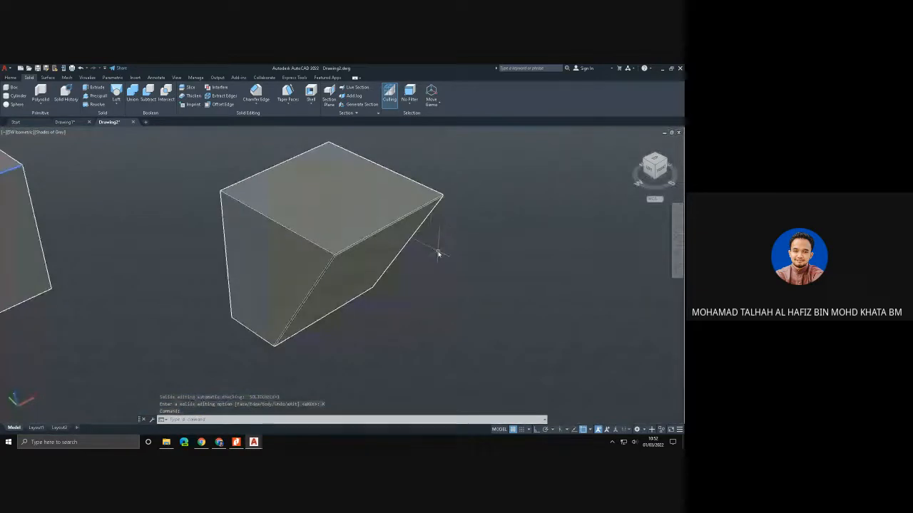
{"action": "key", "text": "ctrl+z"}
{"action": "key", "text": "ctrl+z"}
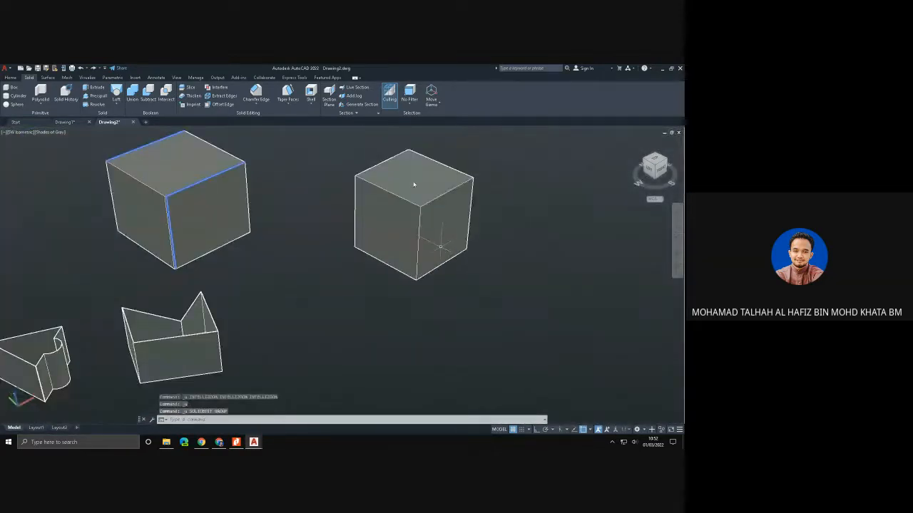
- Taper the restored box's front-right face by 30 degrees, with the axis running from its upper to its lower edge midpoint
{"action": "left_click", "coordinate": [287, 91]}
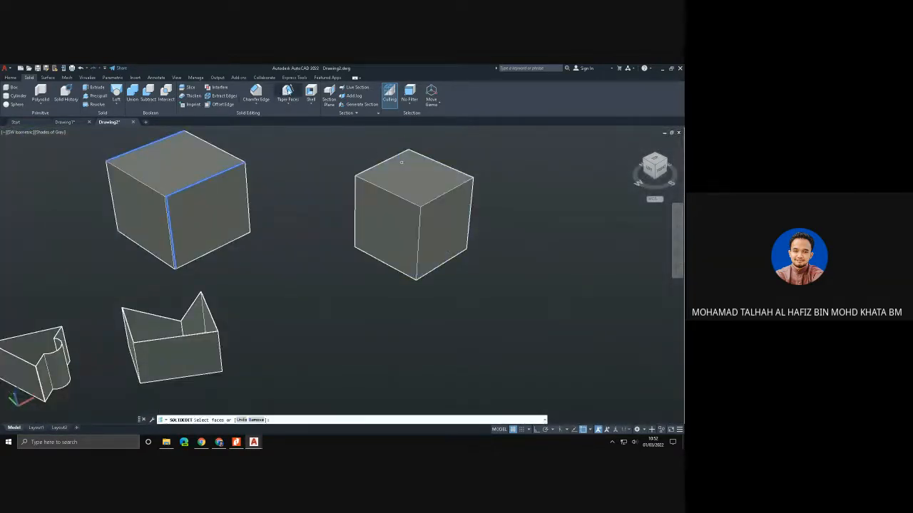
{"action": "left_click", "coordinate": [446, 216]}
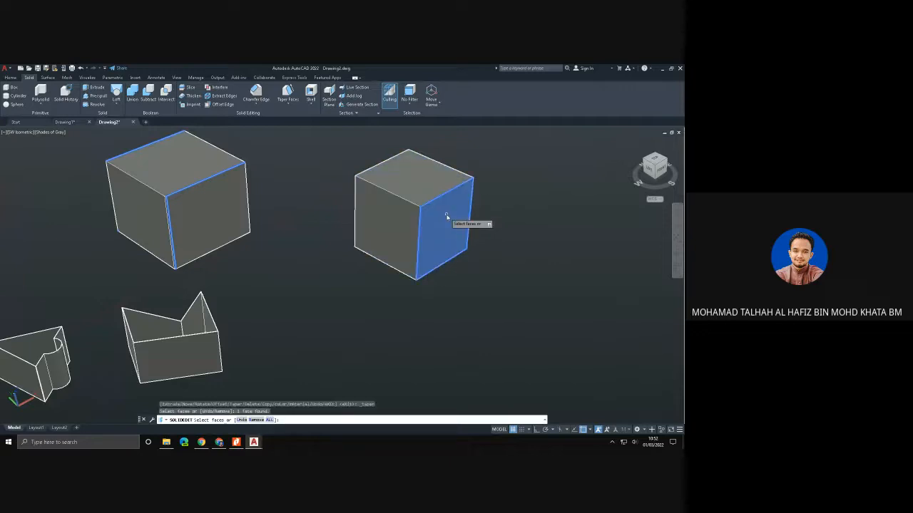
{"action": "key", "text": "Return"}
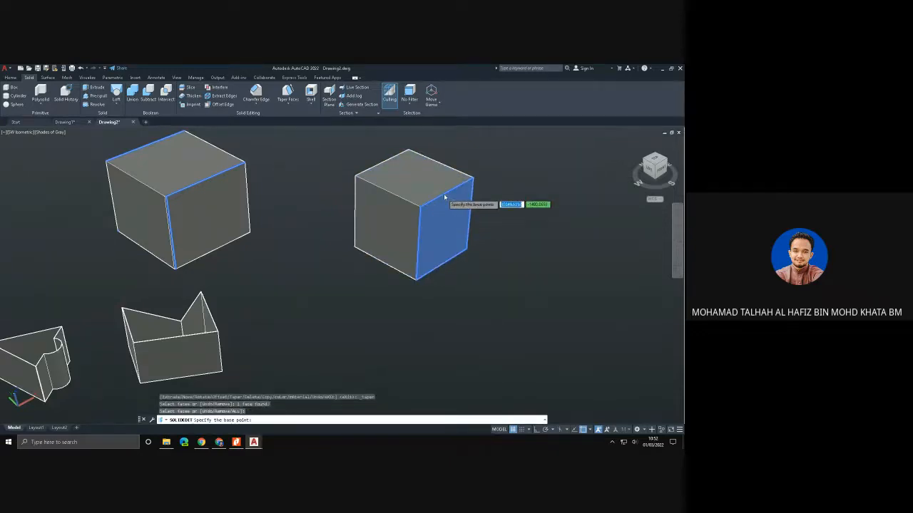
{"action": "left_click", "coordinate": [448, 193]}
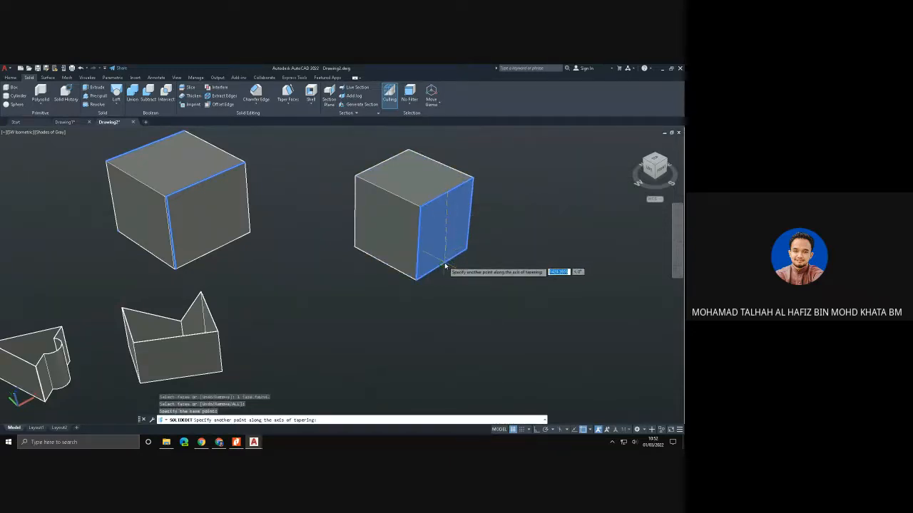
{"action": "left_click", "coordinate": [442, 268]}
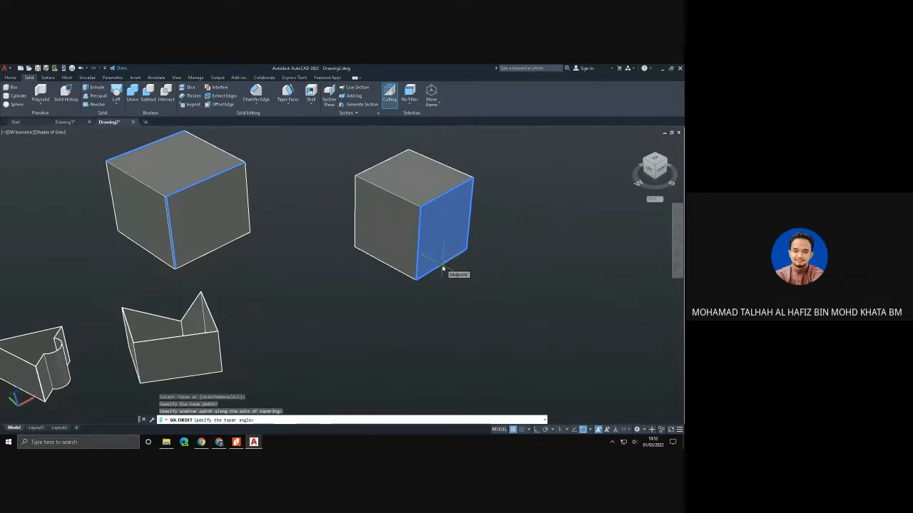
{"action": "type", "text": "30"}
{"action": "key", "text": "Return"}
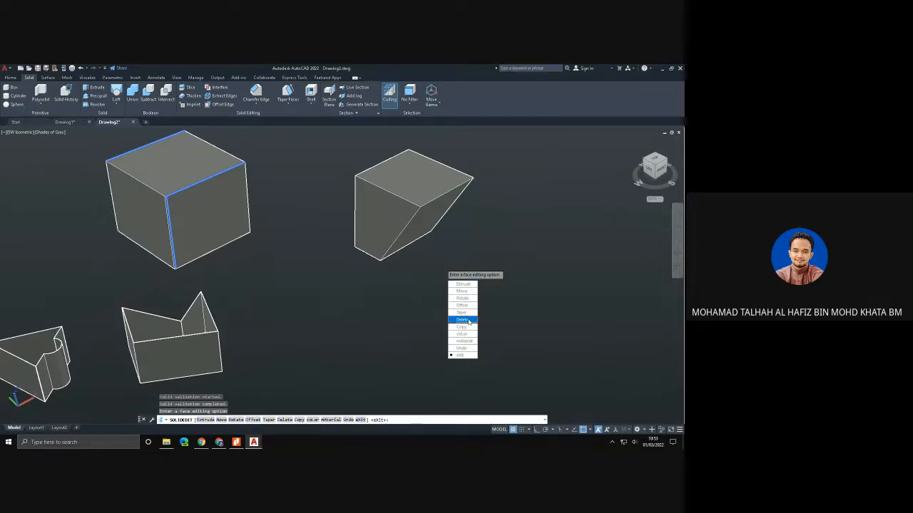
- Extrude the tapered face of the box by a height of 100, accepting the default taper angle
{"action": "left_click", "coordinate": [470, 285]}
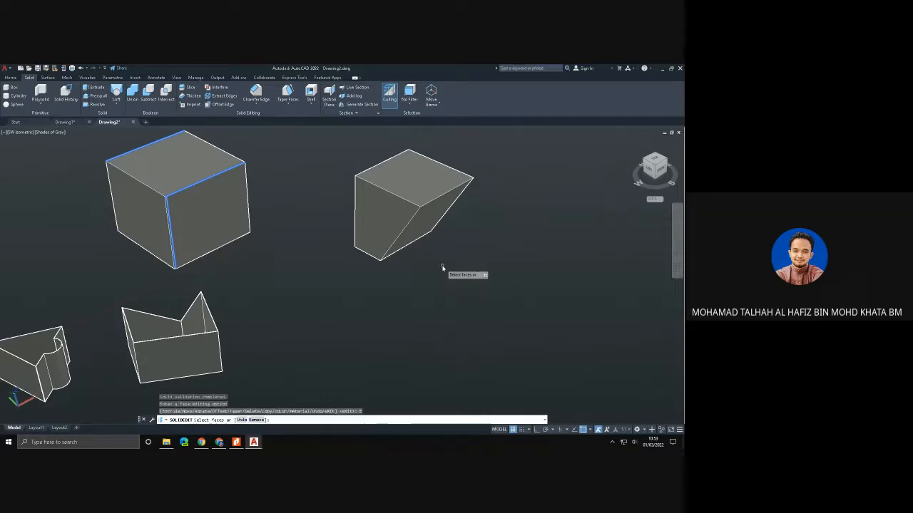
{"action": "left_click", "coordinate": [428, 219]}
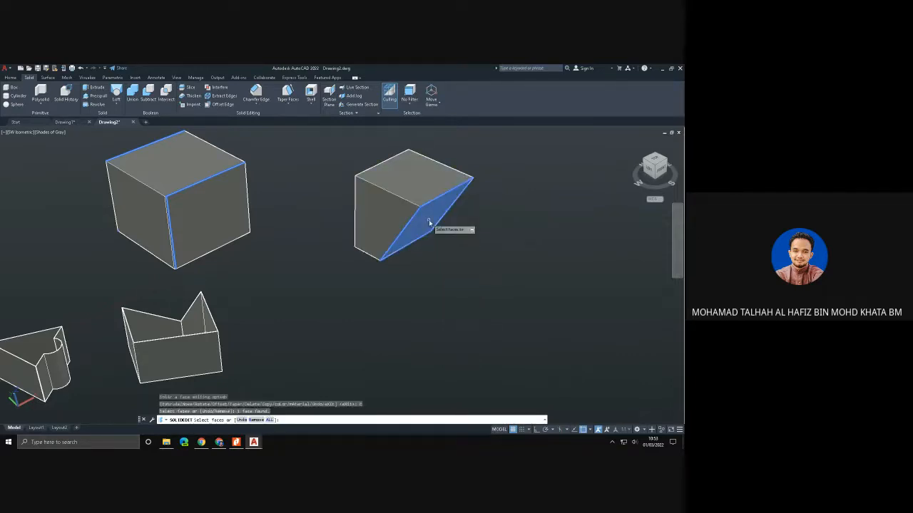
{"action": "key", "text": "Return"}
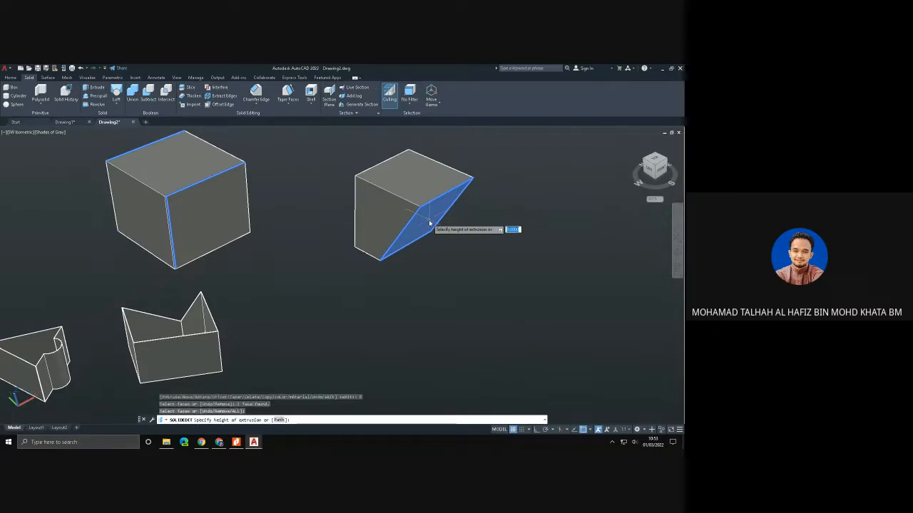
{"action": "type", "text": "100"}
{"action": "key", "text": "Return"}
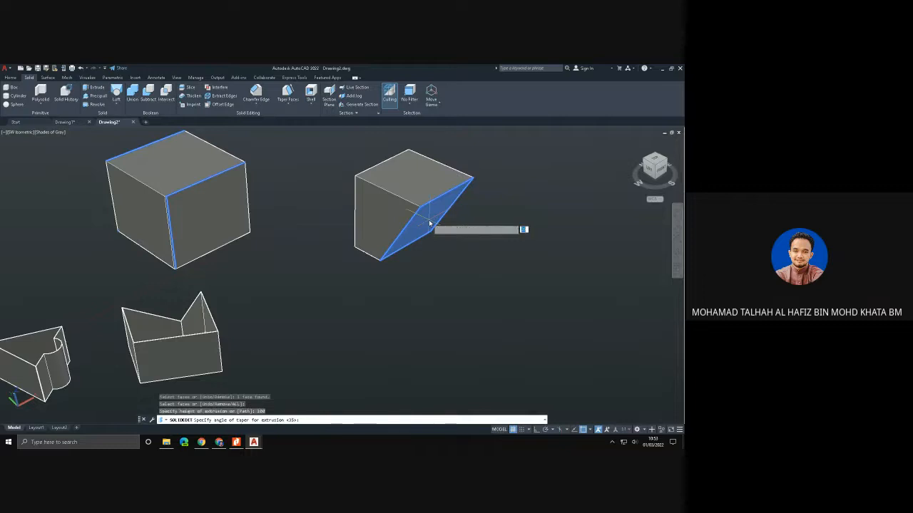
{"action": "key", "text": "Return"}
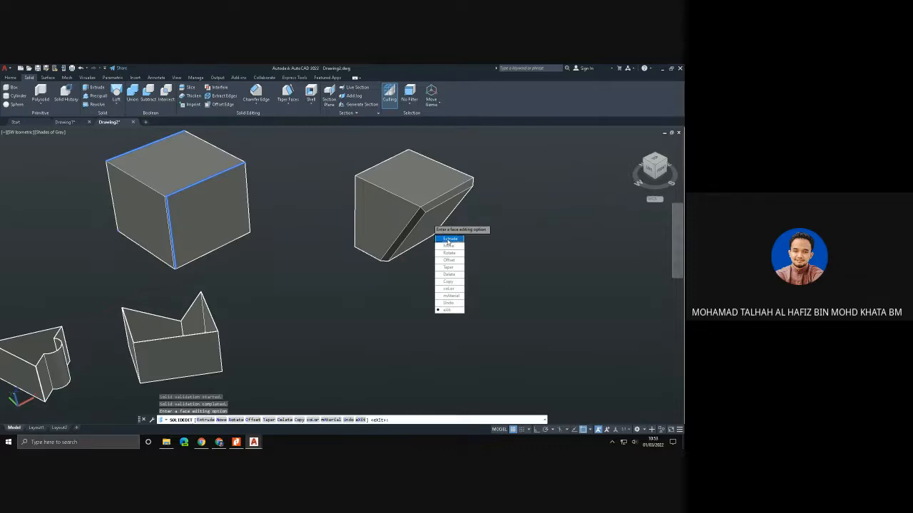
- Extrude the tapered box's front-left face by a height of 100, accepting the default taper angle
{"action": "left_click", "coordinate": [449, 240]}
{"action": "left_click", "coordinate": [383, 211]}
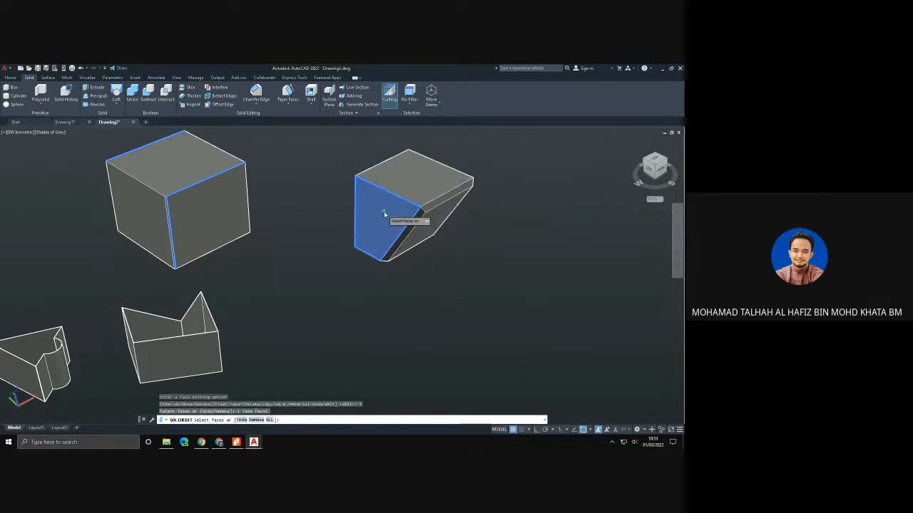
{"action": "key", "text": "Return"}
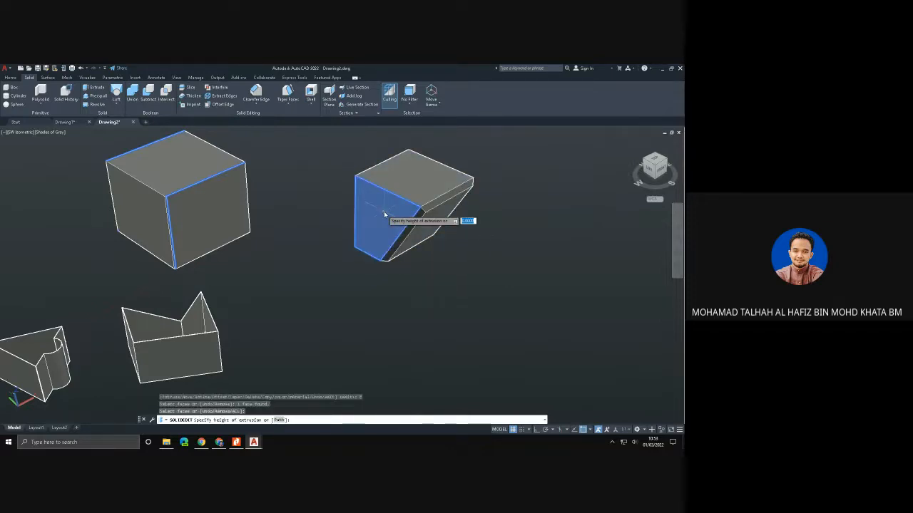
{"action": "type", "text": "100"}
{"action": "key", "text": "Return"}
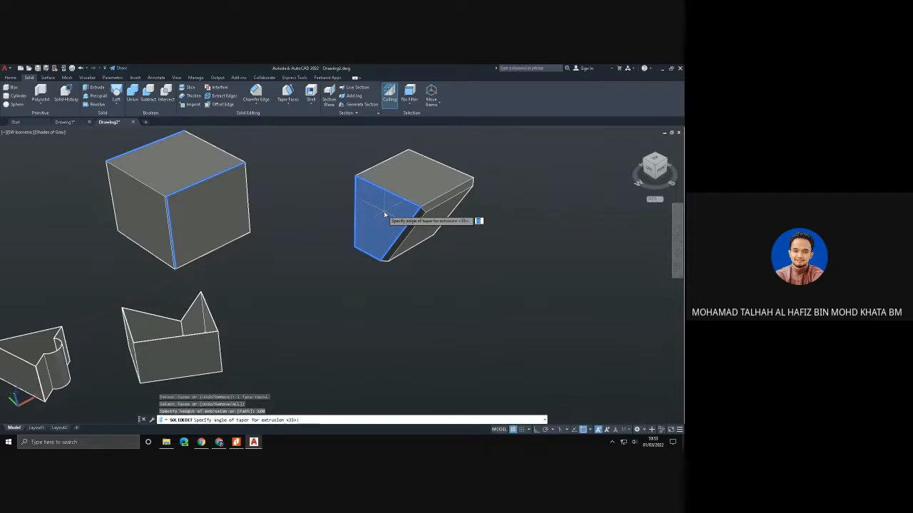
{"action": "key", "text": "Return"}
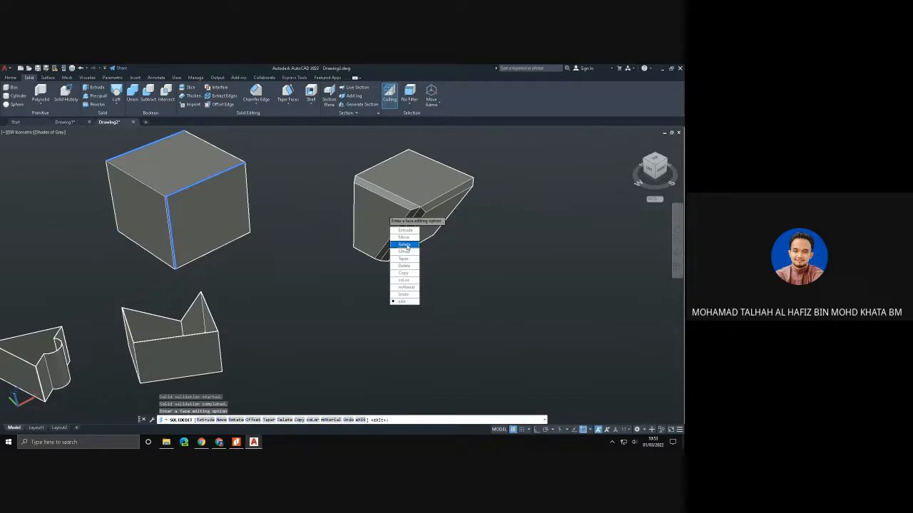
- Extrude the tapered box's top face by a height of 100 with the default taper angle, and end the solid editing
{"action": "left_click", "coordinate": [407, 232]}
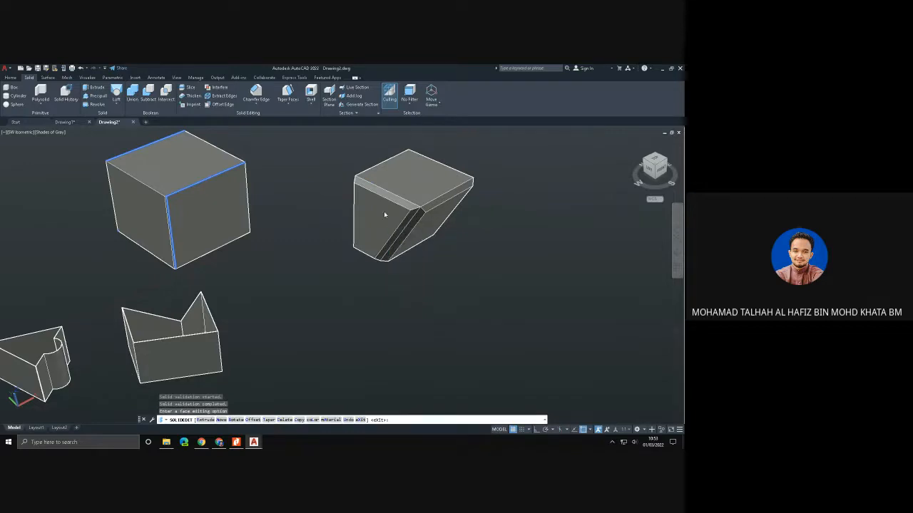
{"action": "left_click", "coordinate": [413, 179]}
{"action": "key", "text": "Return"}
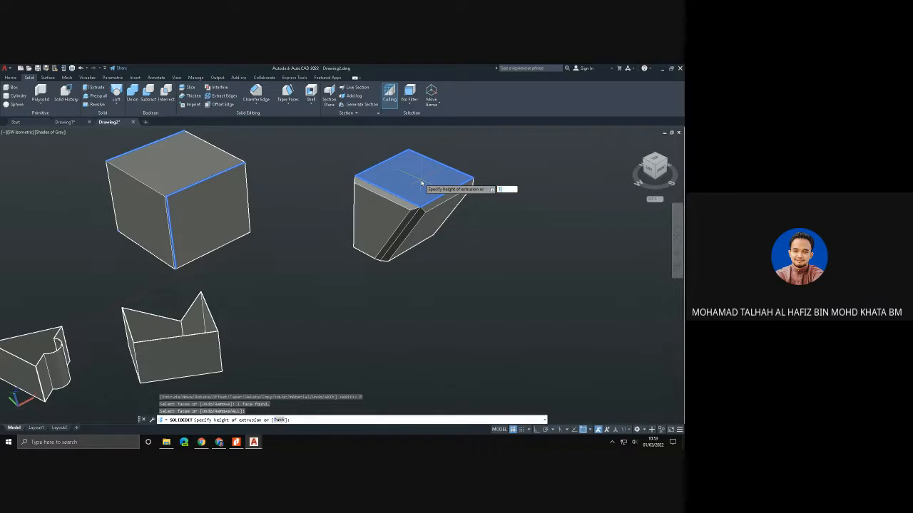
{"action": "key", "text": "Return"}
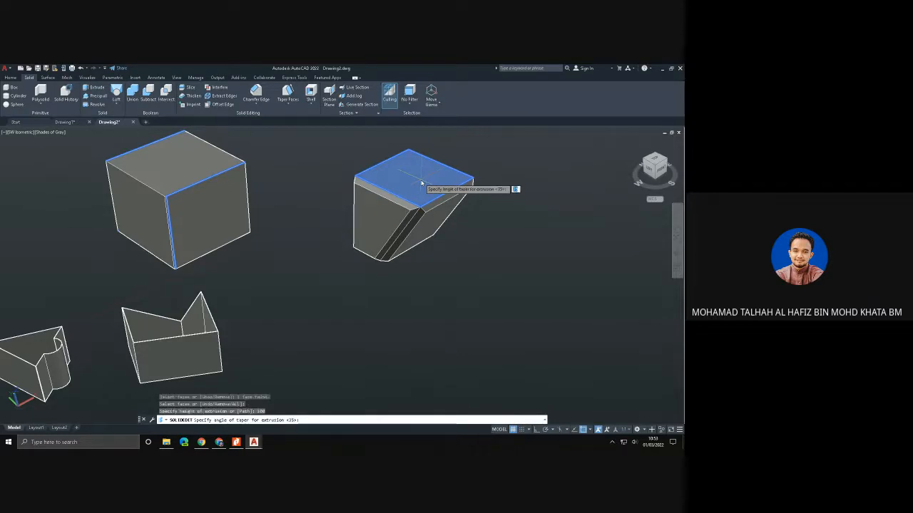
{"action": "key", "text": "Return"}
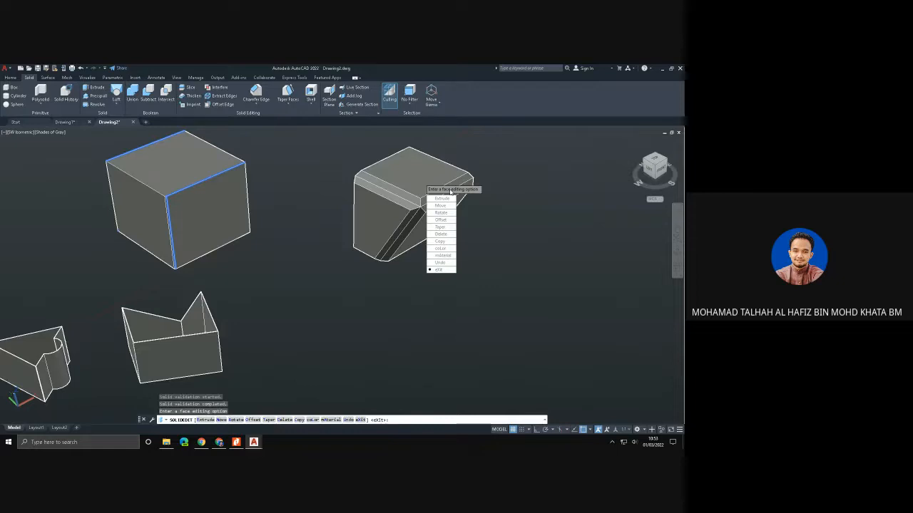
{"action": "left_click", "coordinate": [438, 270]}
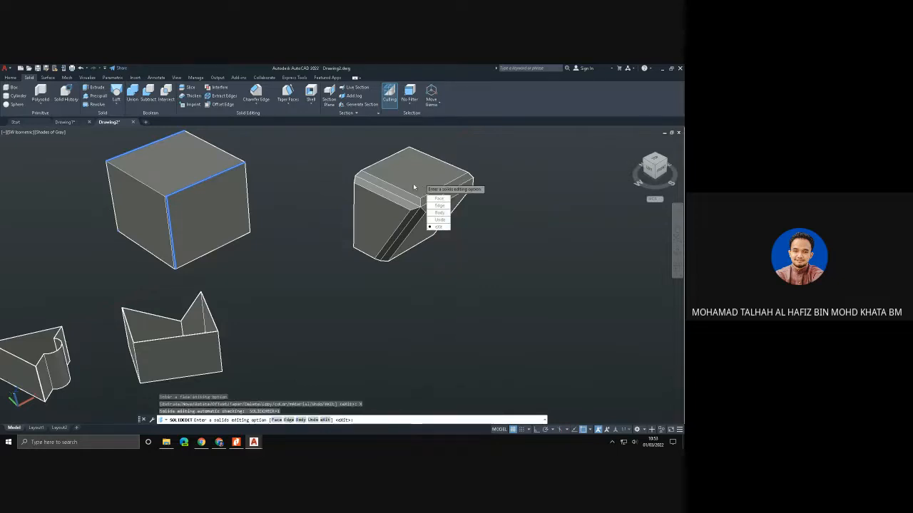
{"action": "left_click", "coordinate": [438, 227]}
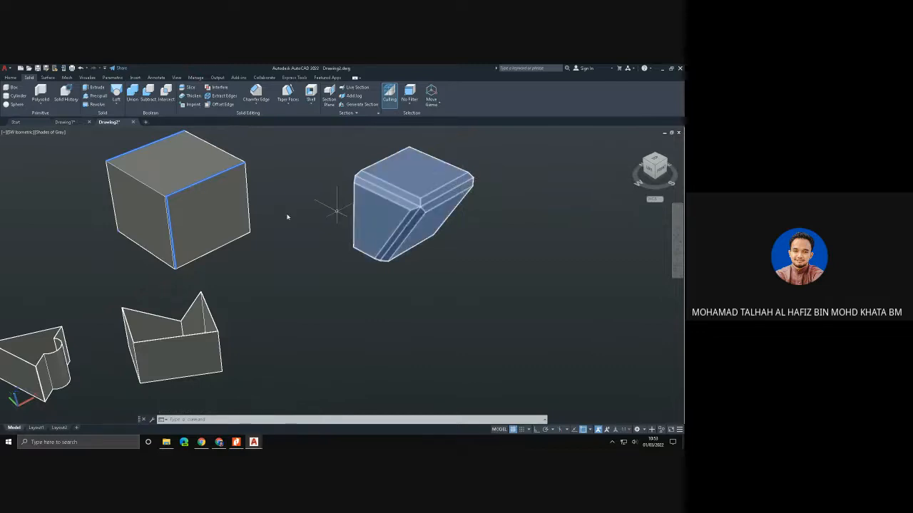
- Extrude the top face of the larger box by a height of 100 with the default taper angle, and end the solid editing
{"action": "middle_click_drag", "start_coordinate": [226, 216], "coordinate": [308, 248]}
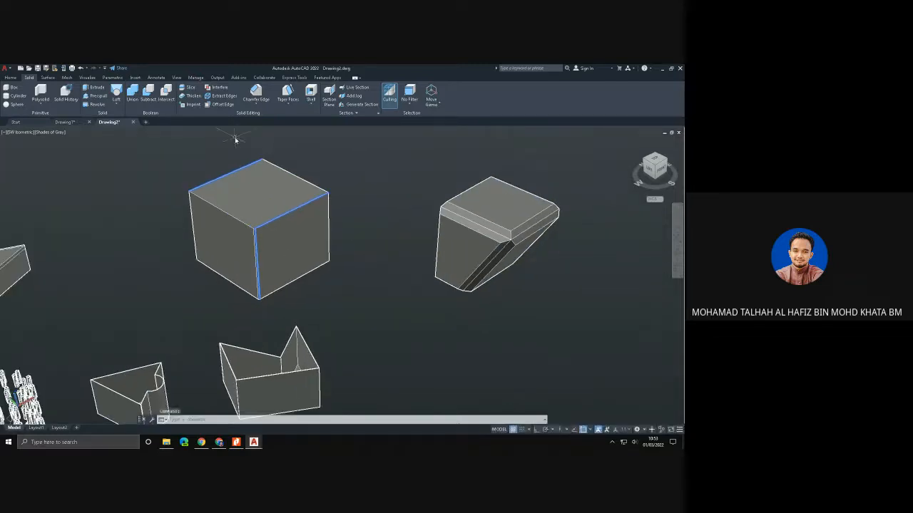
{"action": "left_click", "coordinate": [288, 107]}
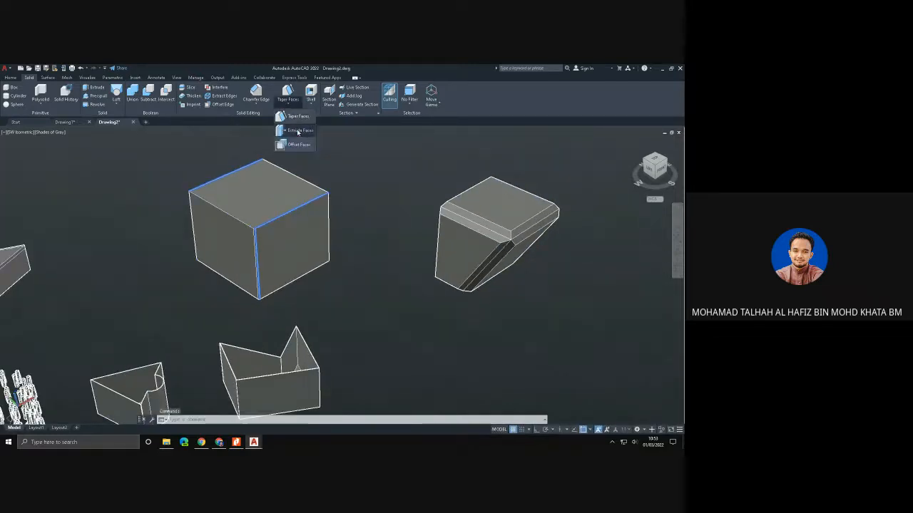
{"action": "left_click", "coordinate": [296, 130]}
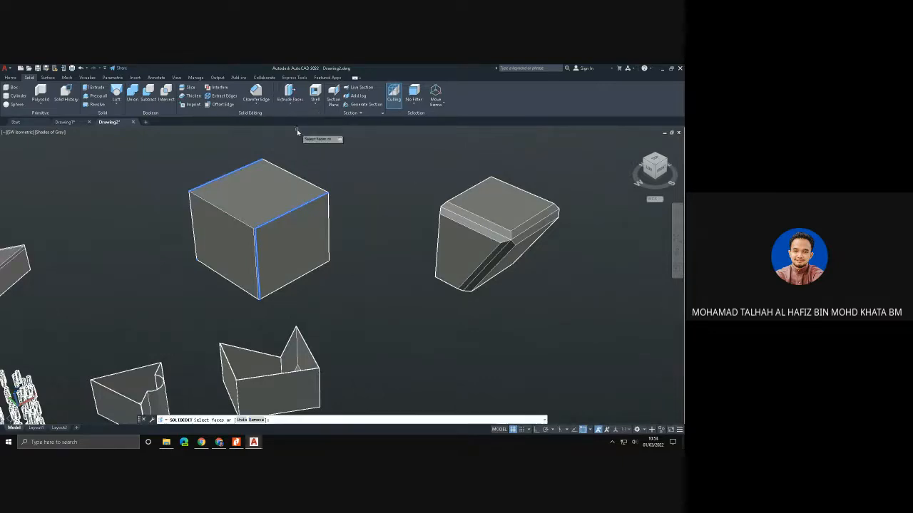
{"action": "left_click", "coordinate": [274, 194]}
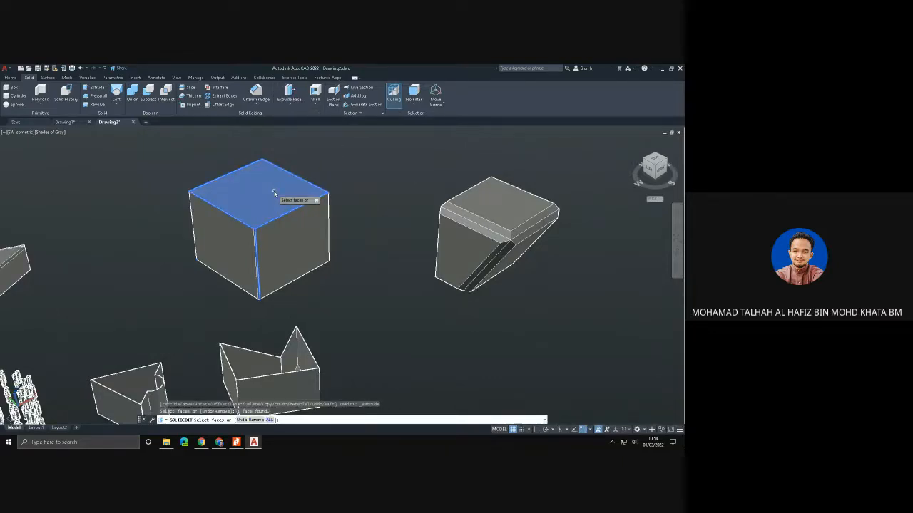
{"action": "key", "text": "Return"}
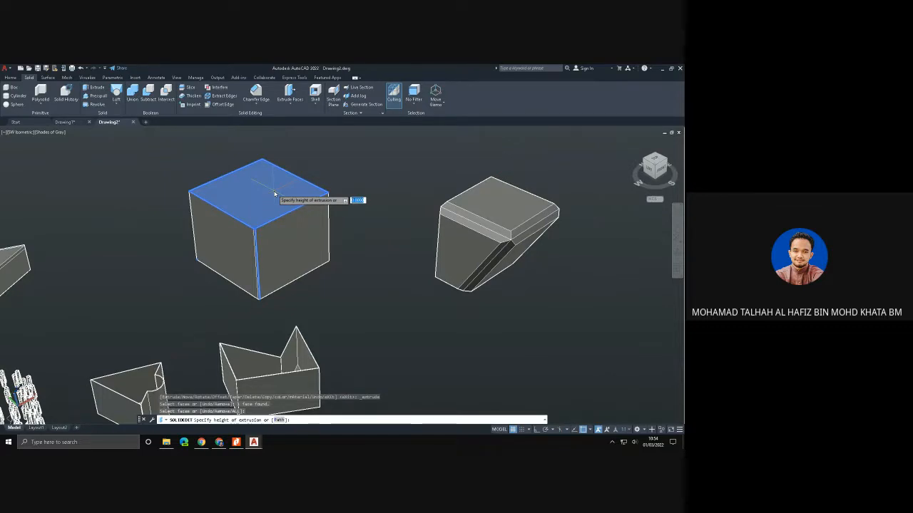
{"action": "type", "text": "100"}
{"action": "key", "text": "Return"}
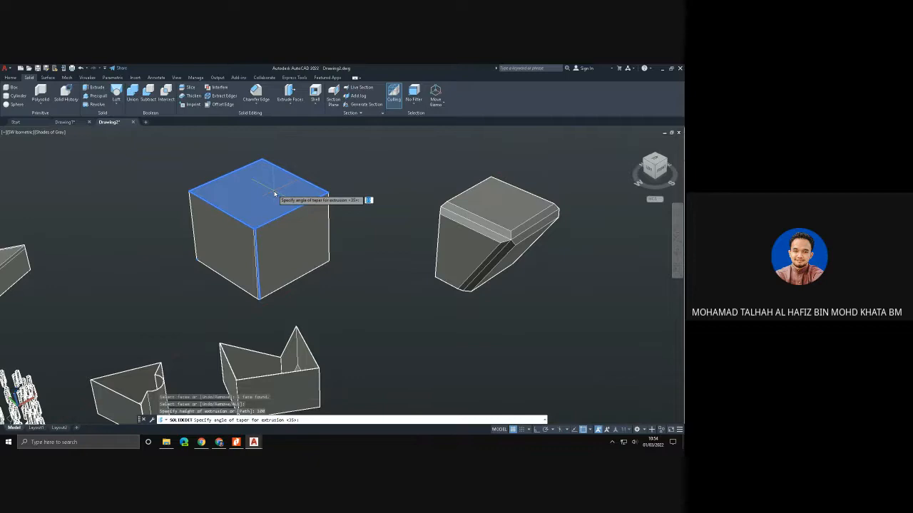
{"action": "key", "text": "Return"}
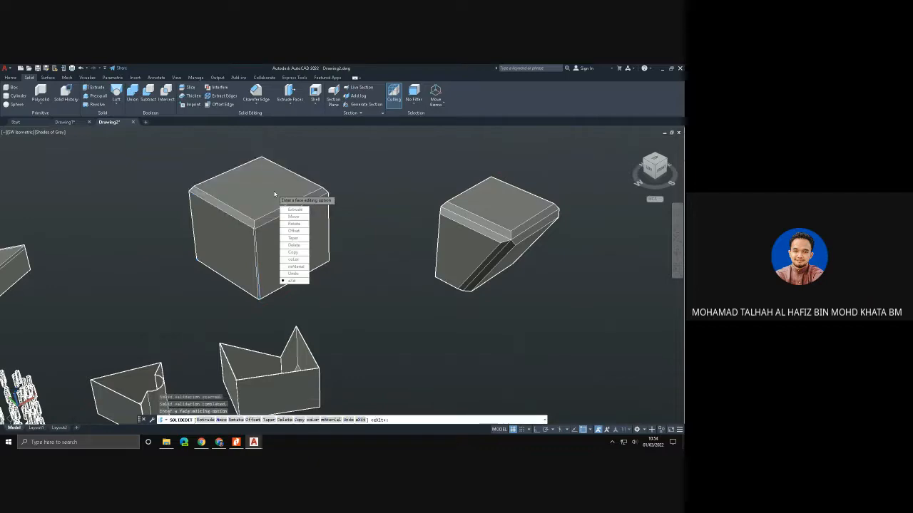
{"action": "left_click", "coordinate": [293, 280]}
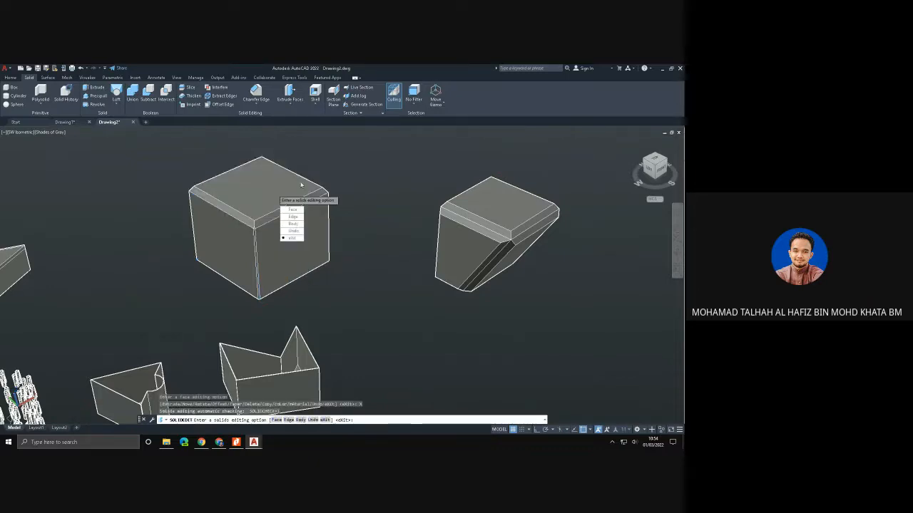
{"action": "left_click", "coordinate": [298, 237]}
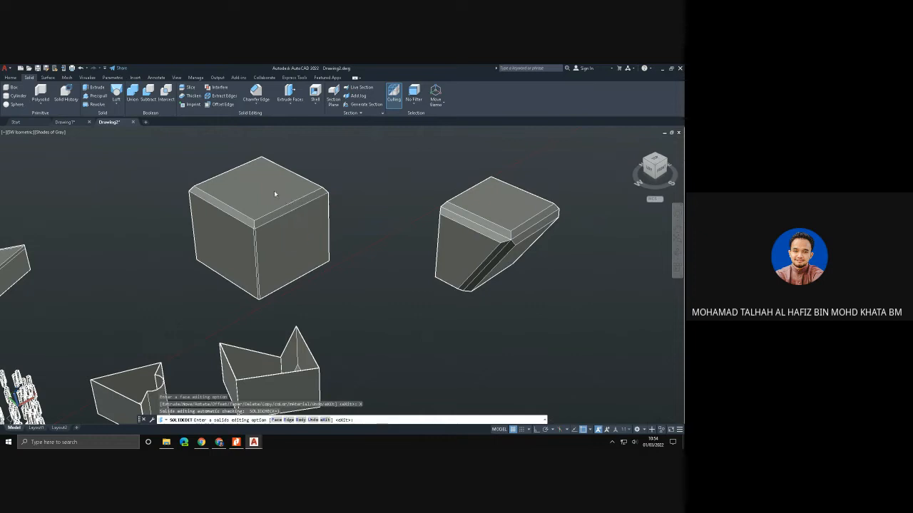
{"action": "left_click", "coordinate": [290, 105]}
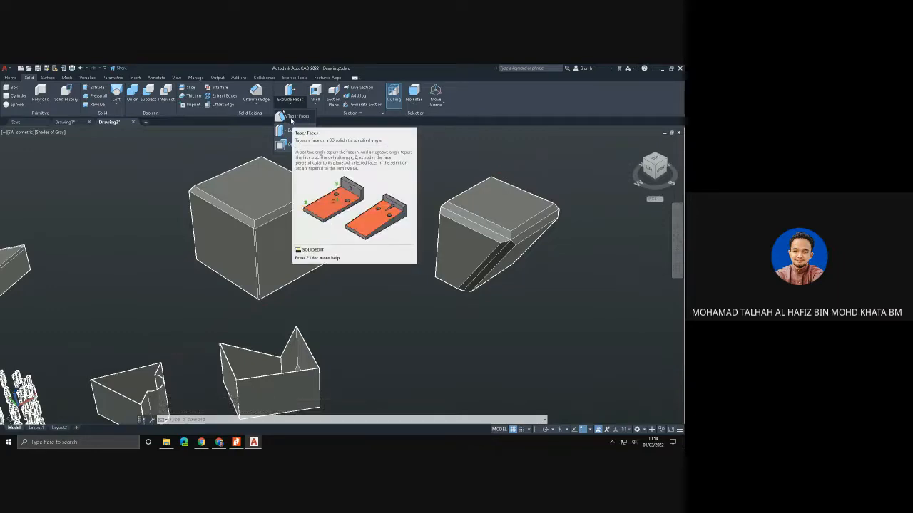
{"action": "left_click", "coordinate": [345, 189]}
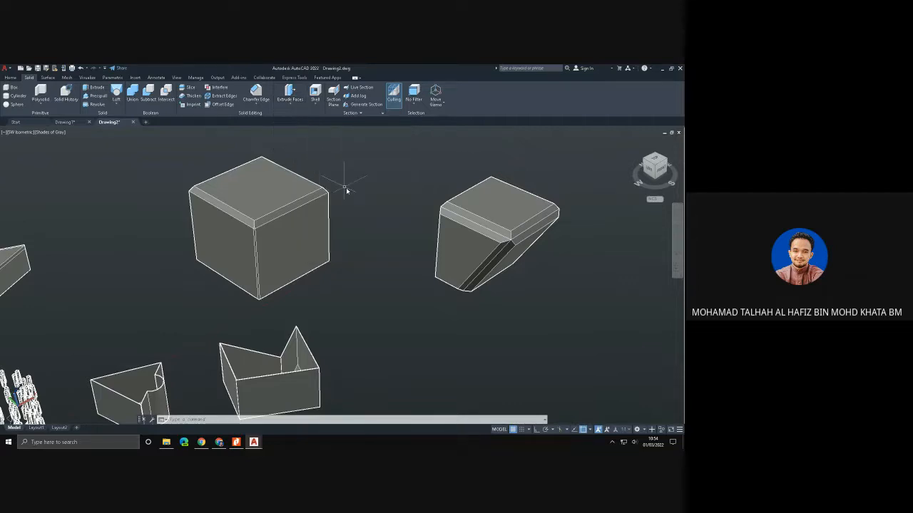
- Examine the extruded solids from a different angle, and return to a close SW Isometric view of the tapered box
{"action": "scroll", "coordinate": [347, 190], "scroll_direction": "down", "scroll_amount": 2}
{"action": "middle_click_drag", "start_coordinate": [510, 256], "coordinate": [480, 241], "text": "shift"}
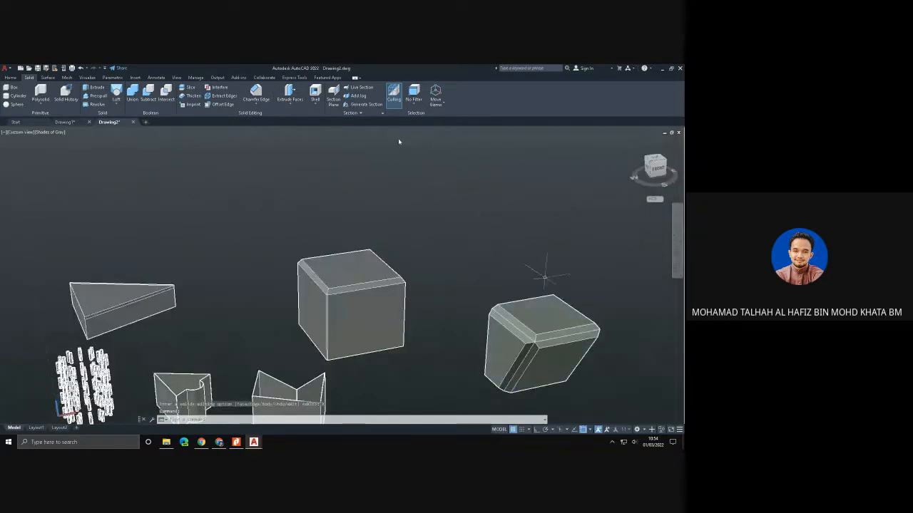
{"action": "left_click", "coordinate": [14, 133]}
{"action": "left_click", "coordinate": [47, 193]}
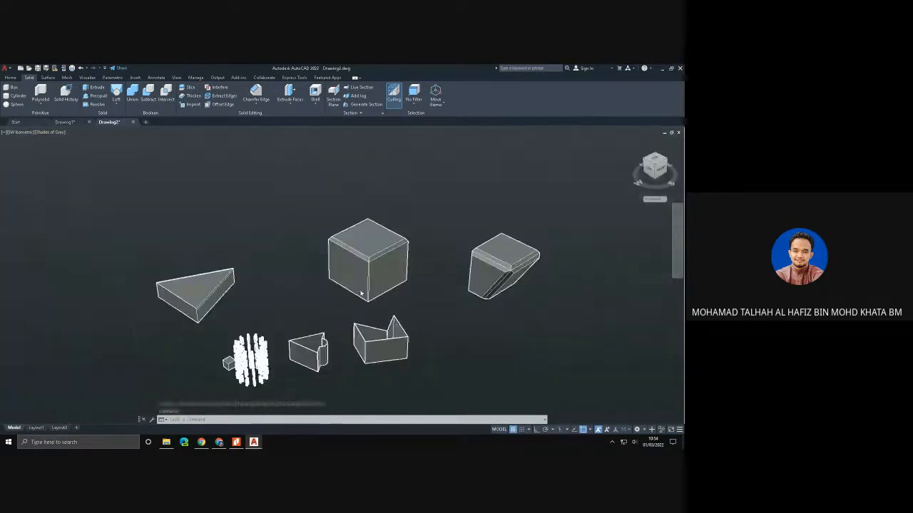
{"action": "middle_click_drag", "start_coordinate": [601, 242], "coordinate": [367, 285]}
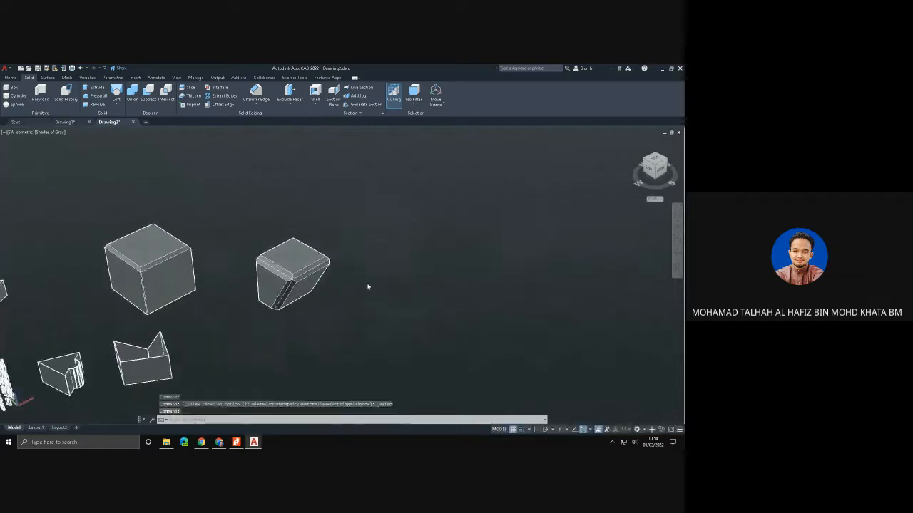
{"action": "scroll", "coordinate": [342, 274], "scroll_direction": "up", "scroll_amount": 2}
{"action": "scroll", "coordinate": [322, 263], "scroll_direction": "up", "scroll_amount": 1}
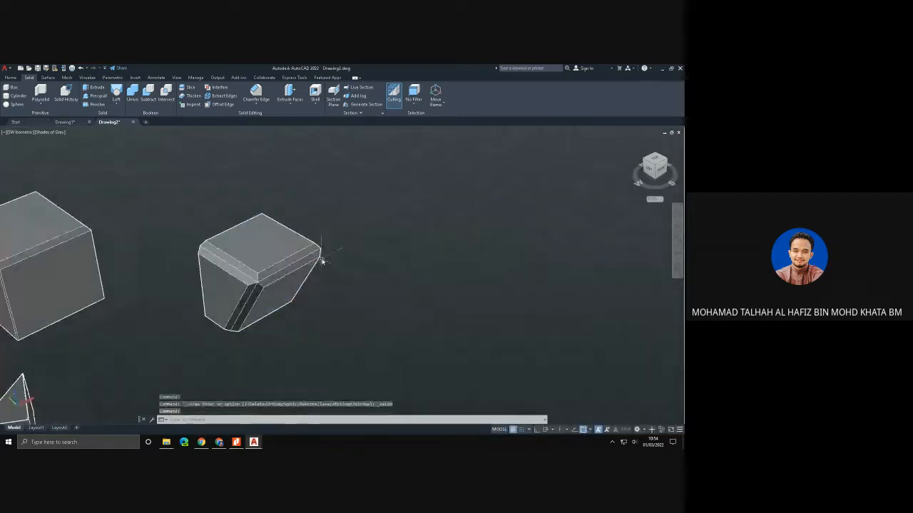
{"action": "left_click", "coordinate": [314, 103]}
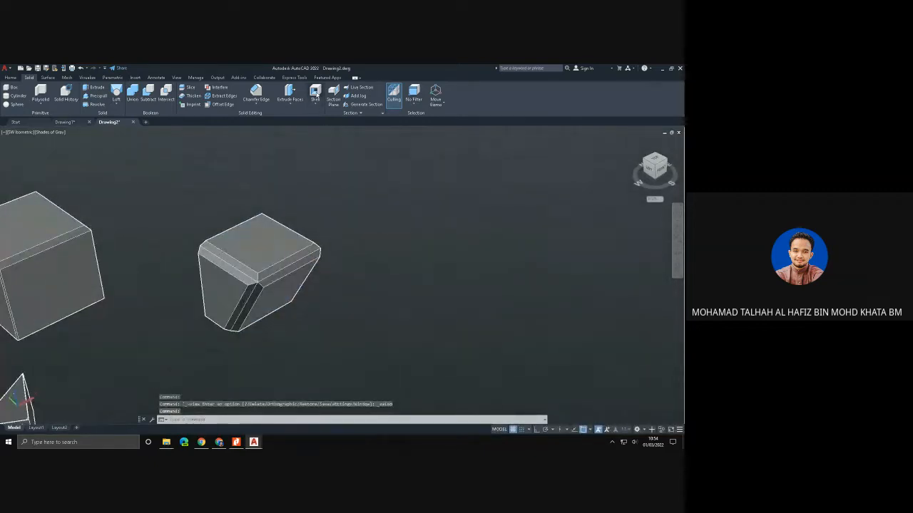
{"action": "left_click", "coordinate": [269, 288]}
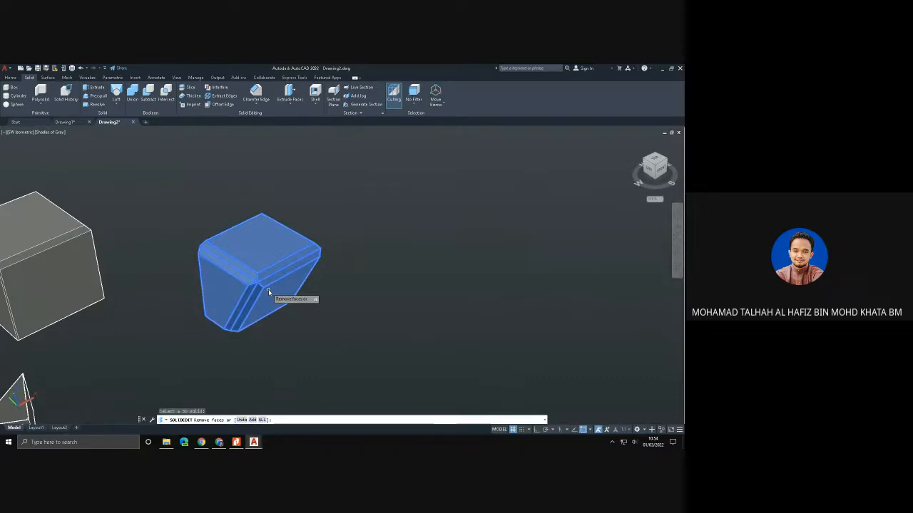
{"action": "key", "text": "Return"}
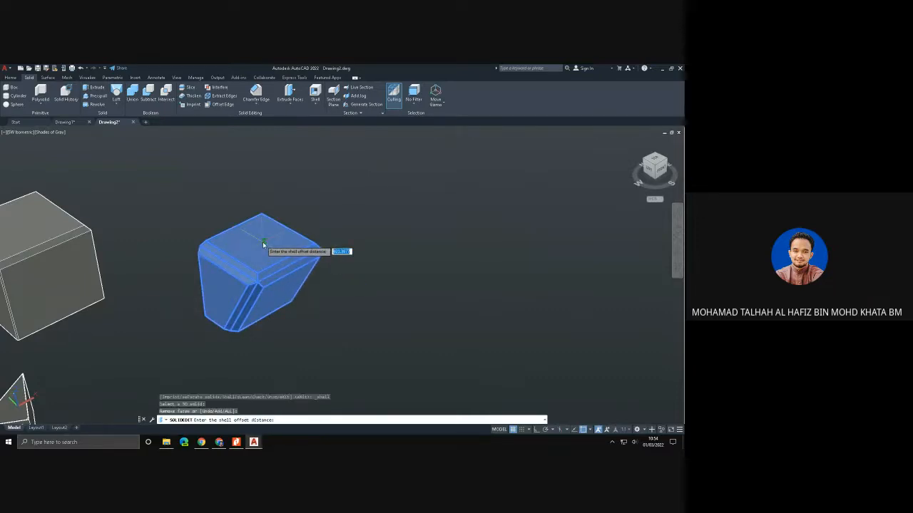
{"action": "key", "text": "Escape"}
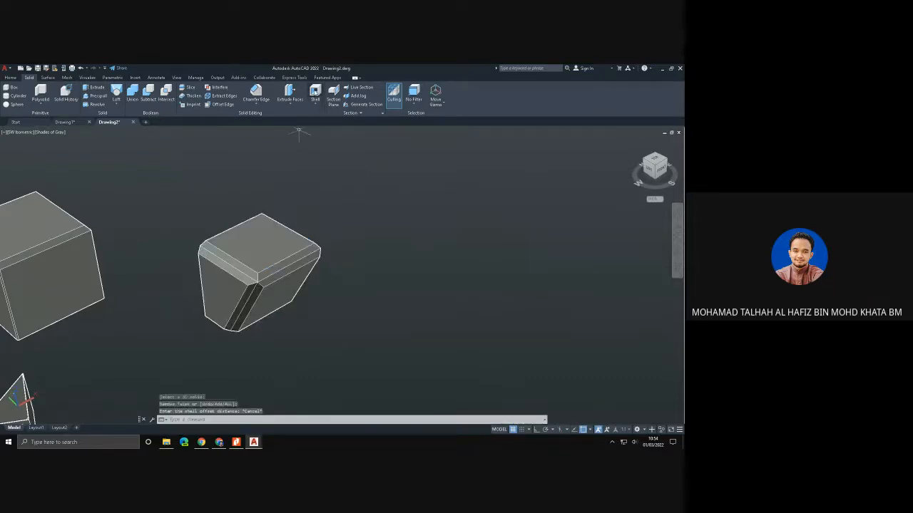
- Shell the tapered box with an offset distance of 10, removing its top face, and leave the body editing
{"action": "left_click", "coordinate": [315, 92]}
{"action": "left_click", "coordinate": [286, 283]}
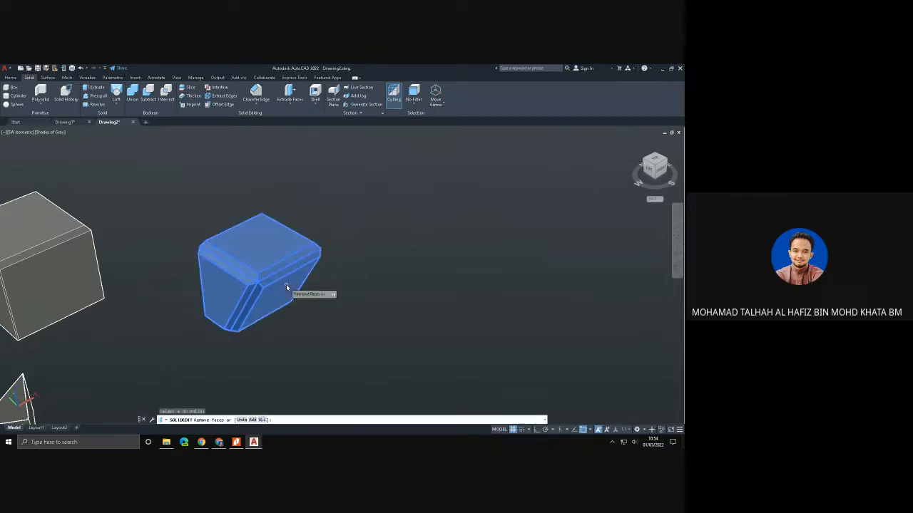
{"action": "left_click", "coordinate": [265, 239]}
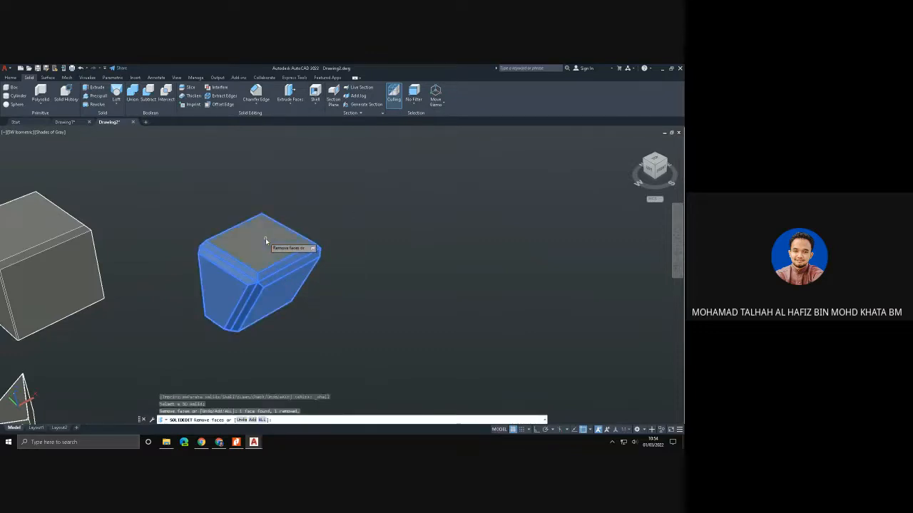
{"action": "key", "text": "Return"}
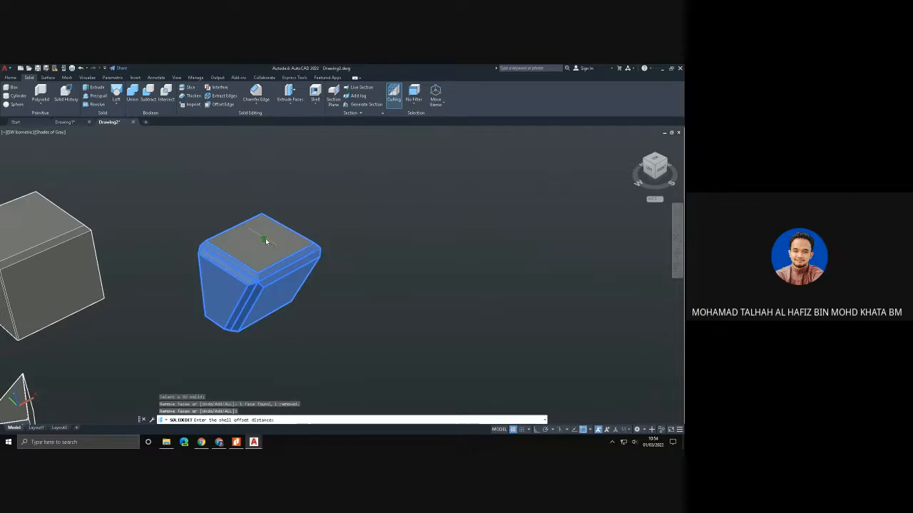
{"action": "type", "text": "1"}
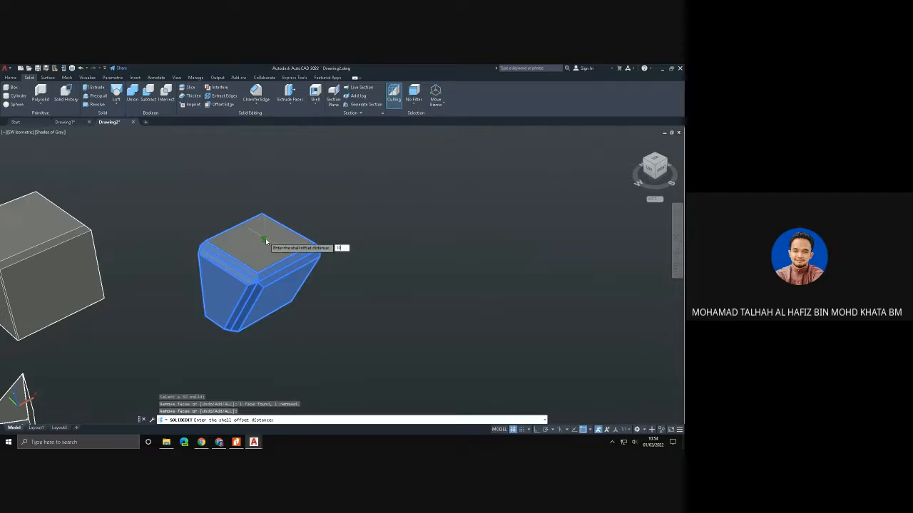
{"action": "type", "text": "0"}
{"action": "key", "text": "Return"}
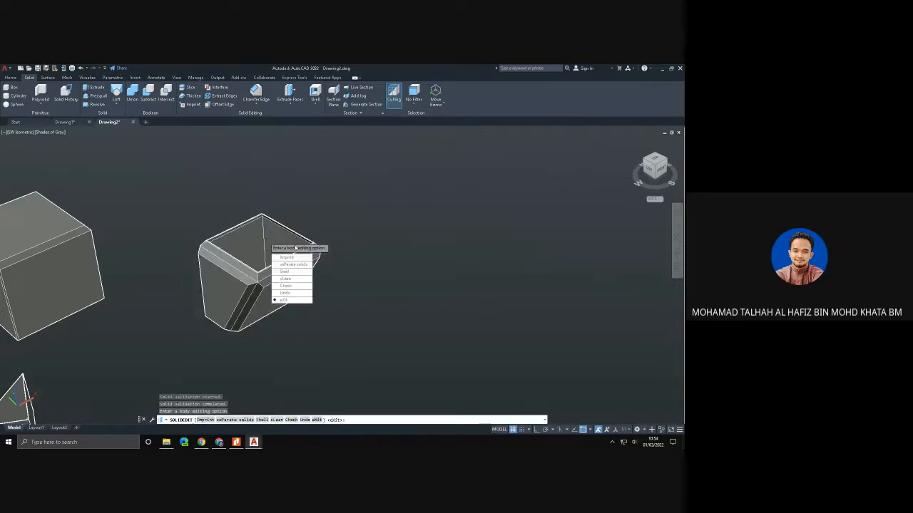
{"action": "left_click", "coordinate": [283, 299]}
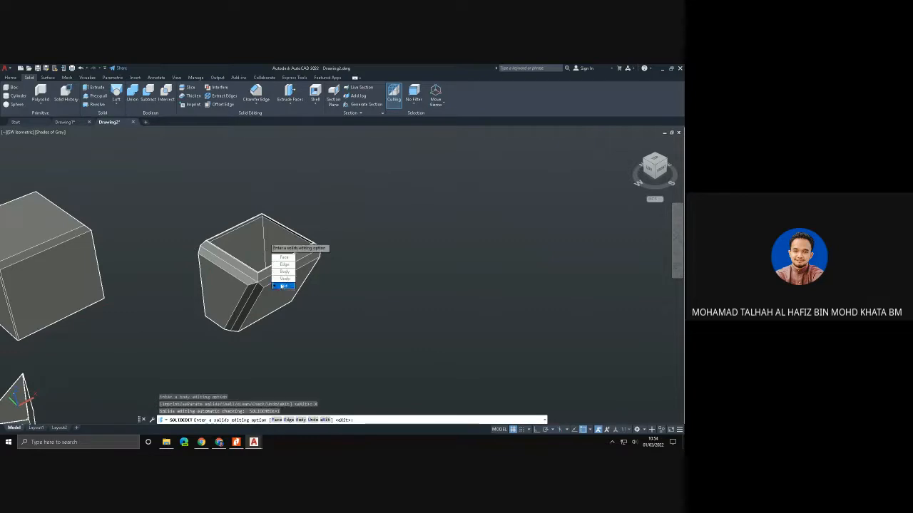
- Exit the solid editing, turn on orthogonal mode, and draw a short line outward from the bottom of the tapered box's side
{"action": "left_click", "coordinate": [283, 286]}
{"action": "middle_click_drag", "start_coordinate": [346, 265], "coordinate": [427, 258], "text": "shift"}
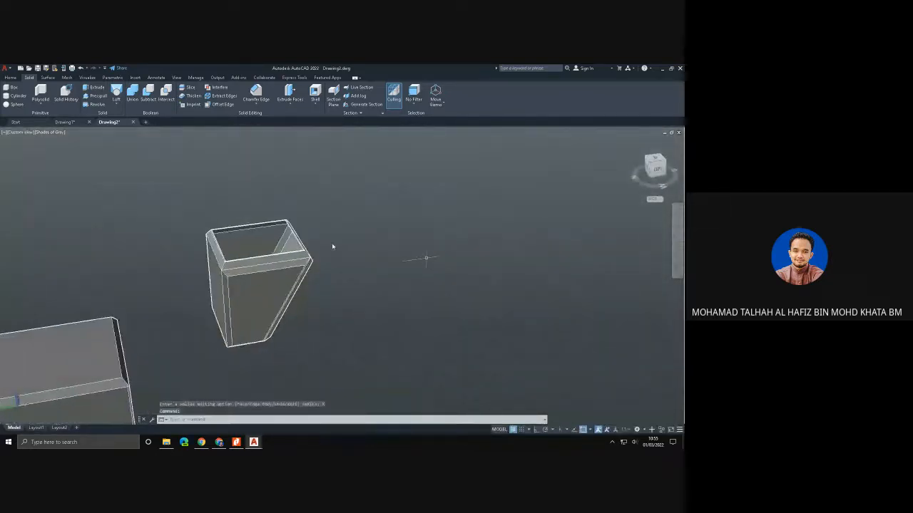
{"action": "left_click", "coordinate": [18, 95]}
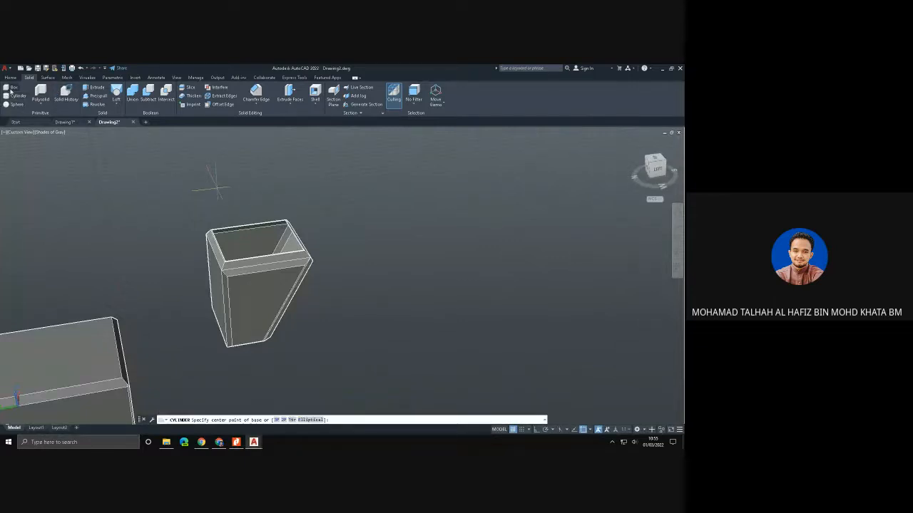
{"action": "key", "text": "Escape"}
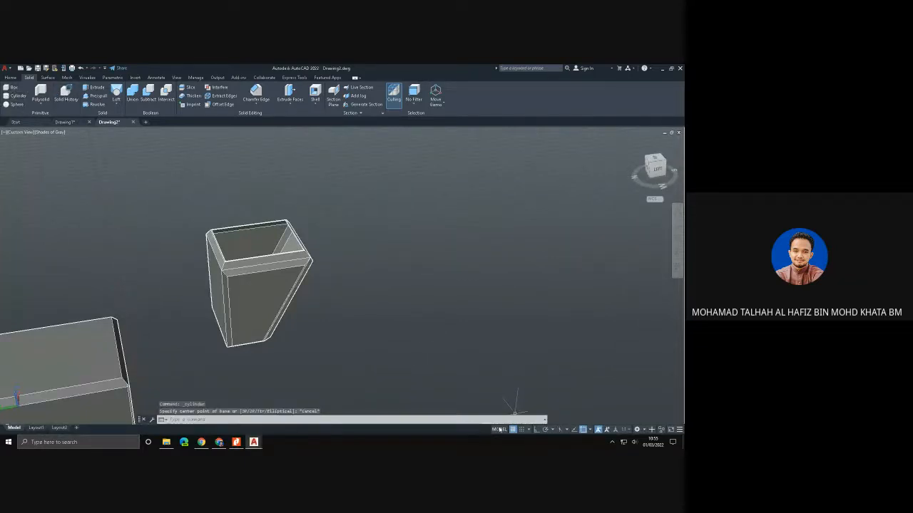
{"action": "left_click", "coordinate": [537, 430]}
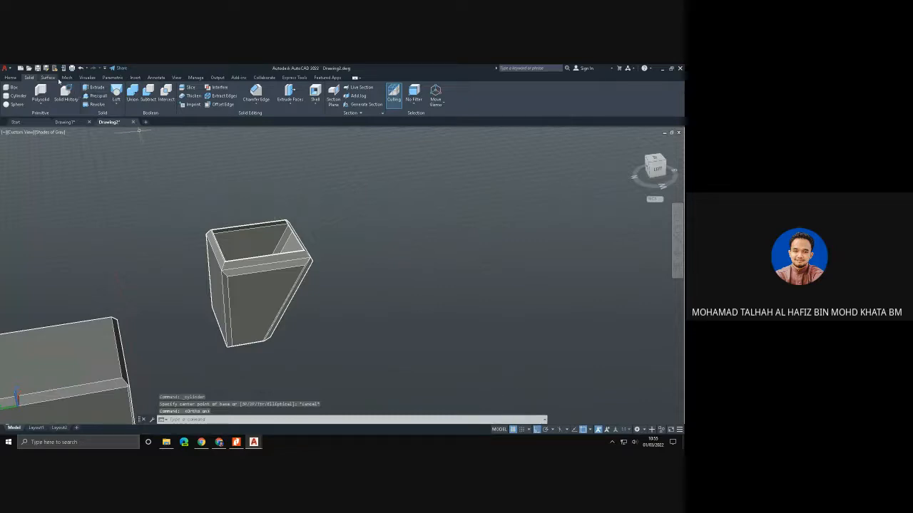
{"action": "left_click", "coordinate": [47, 78]}
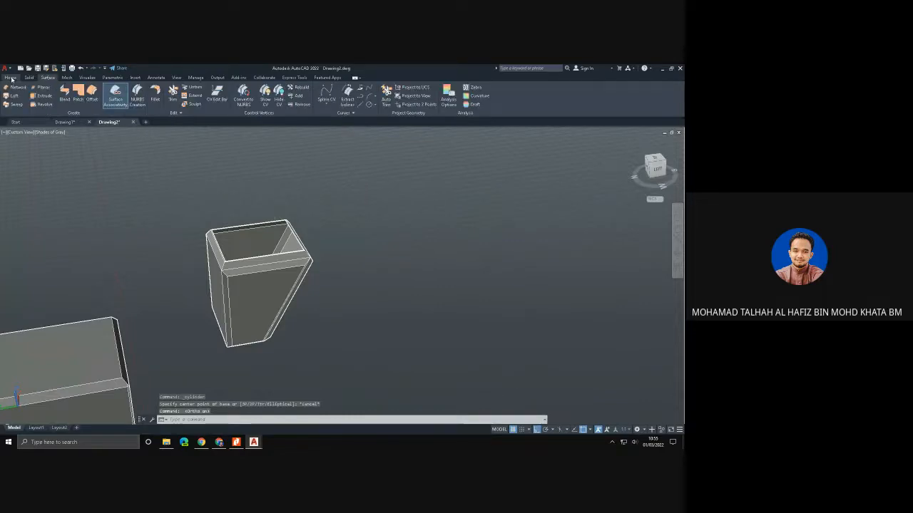
{"action": "left_click", "coordinate": [11, 78]}
{"action": "left_click", "coordinate": [163, 87]}
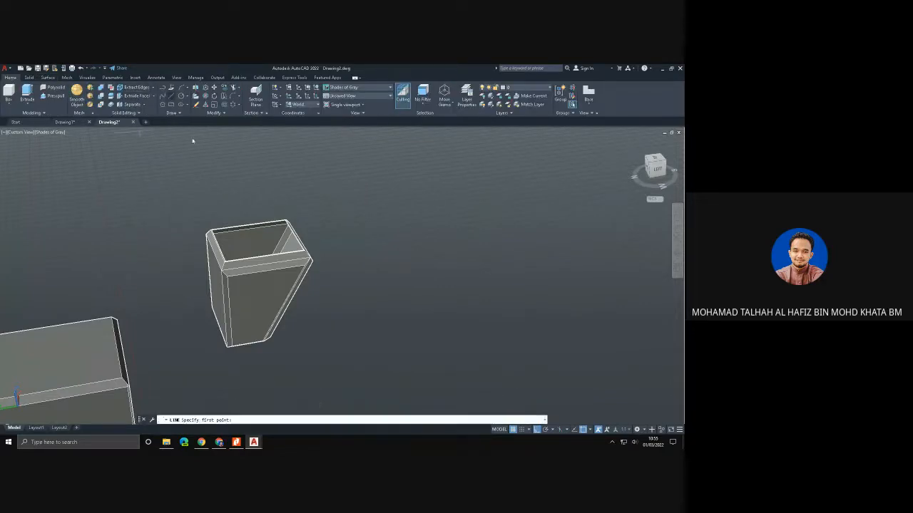
{"action": "left_click", "coordinate": [209, 329]}
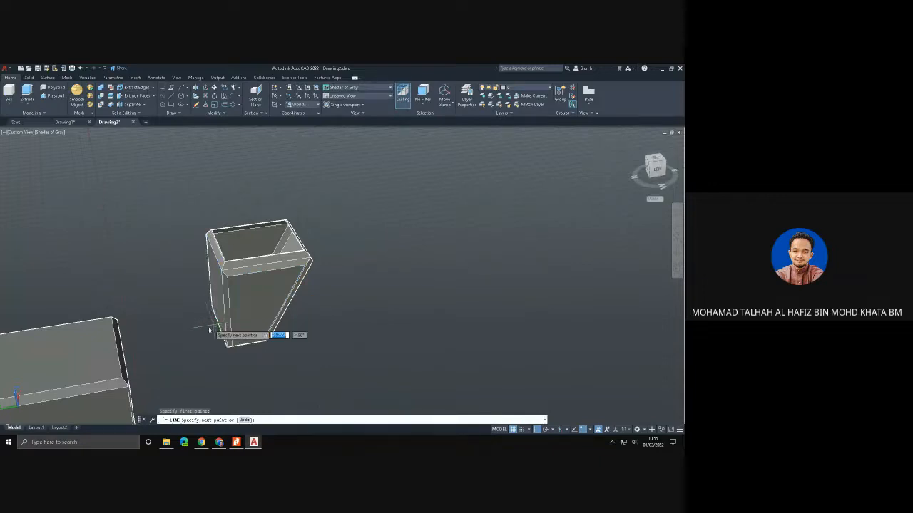
{"action": "key", "text": "Escape"}
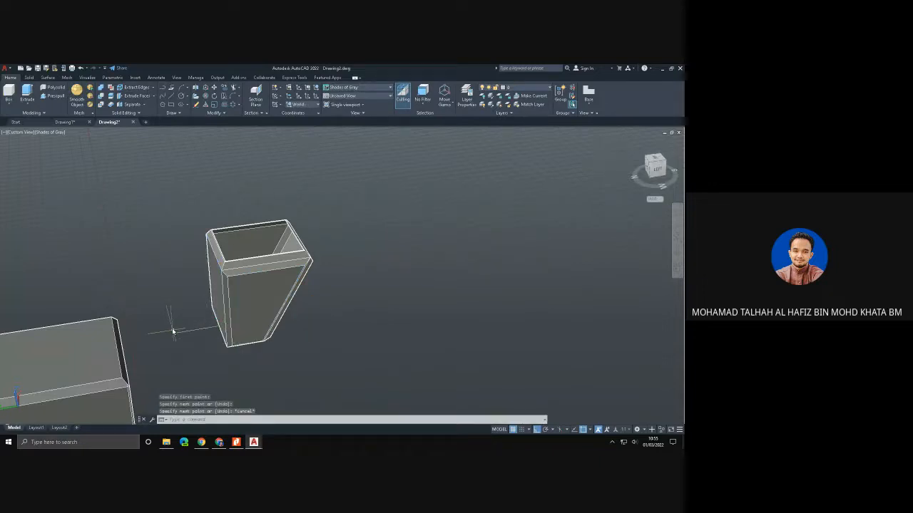
- Create a cylinder centred on the short line's free end, with its base reaching the tapered box and its height well above it
{"action": "left_click", "coordinate": [9, 105]}
{"action": "left_click", "coordinate": [13, 130]}
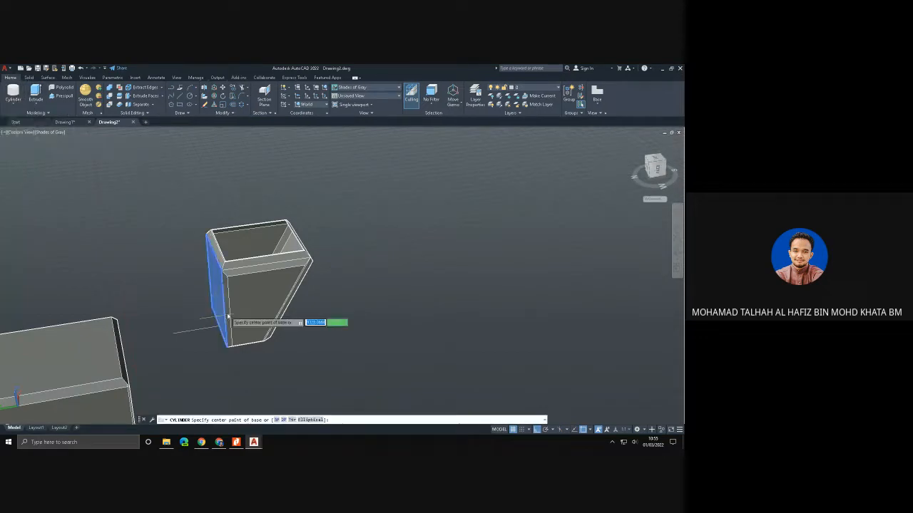
{"action": "left_click", "coordinate": [173, 335]}
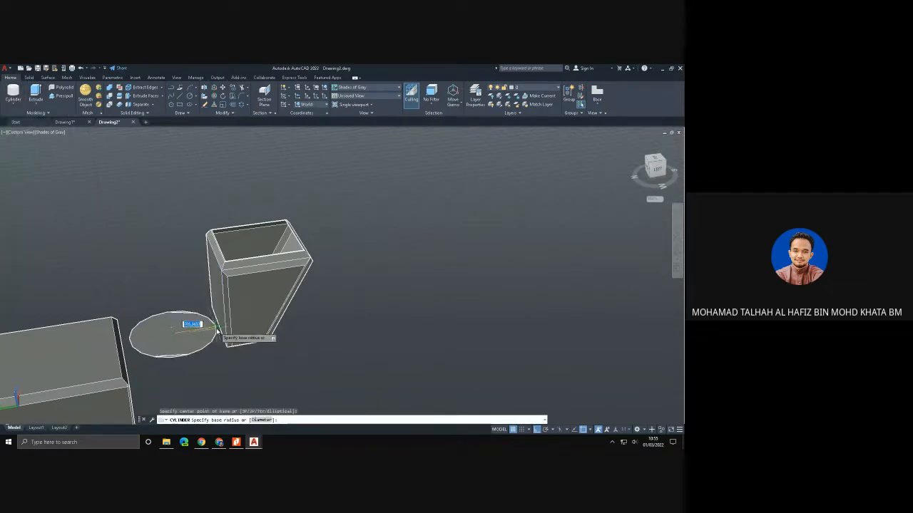
{"action": "left_click", "coordinate": [220, 329]}
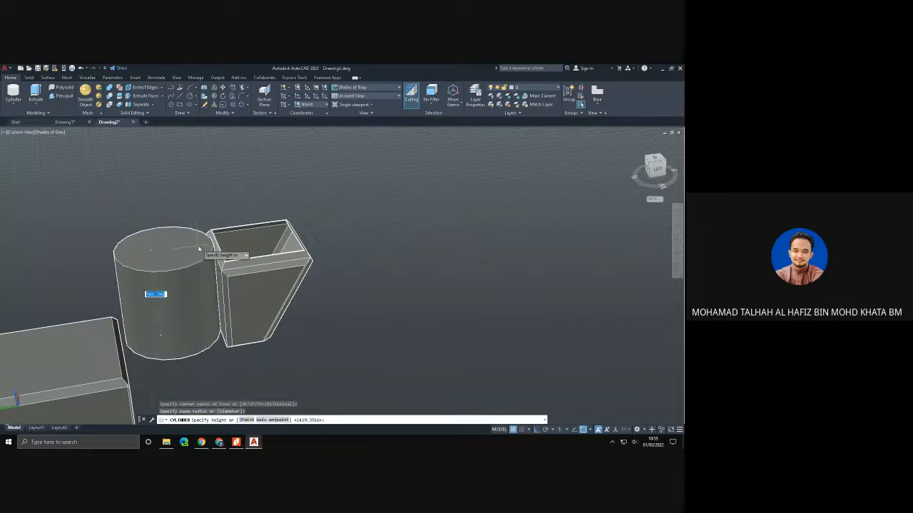
{"action": "left_click", "coordinate": [196, 180]}
- Restore the SW Isometric view and erase the large box and the top surface of the triangular wedge
{"action": "middle_click_drag", "start_coordinate": [405, 347], "coordinate": [257, 336], "text": "shift"}
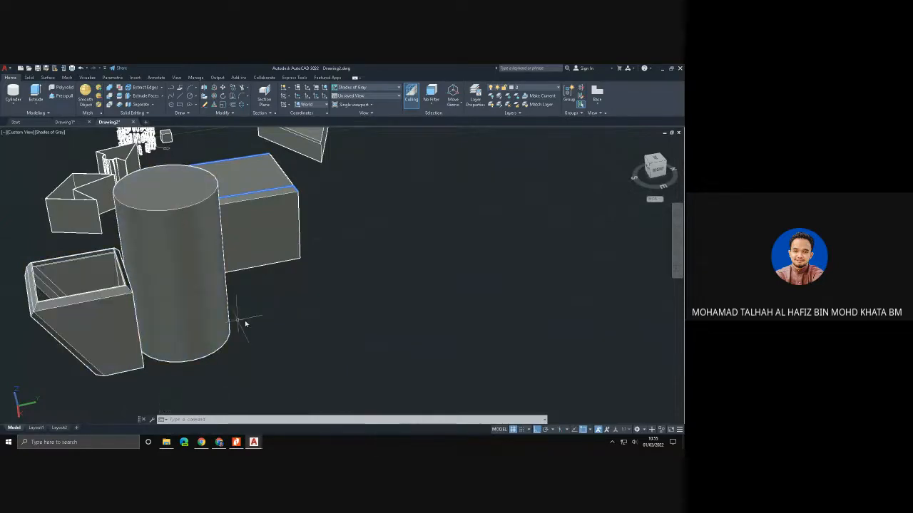
{"action": "left_click_drag", "start_coordinate": [254, 320], "coordinate": [68, 300]}
{"action": "key", "text": "Escape"}
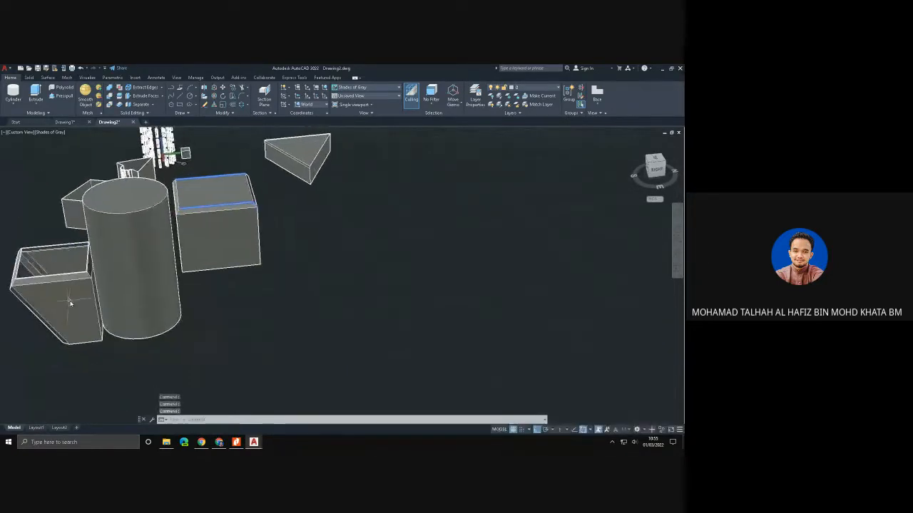
{"action": "middle_click_drag", "start_coordinate": [212, 283], "coordinate": [311, 292], "text": "shift"}
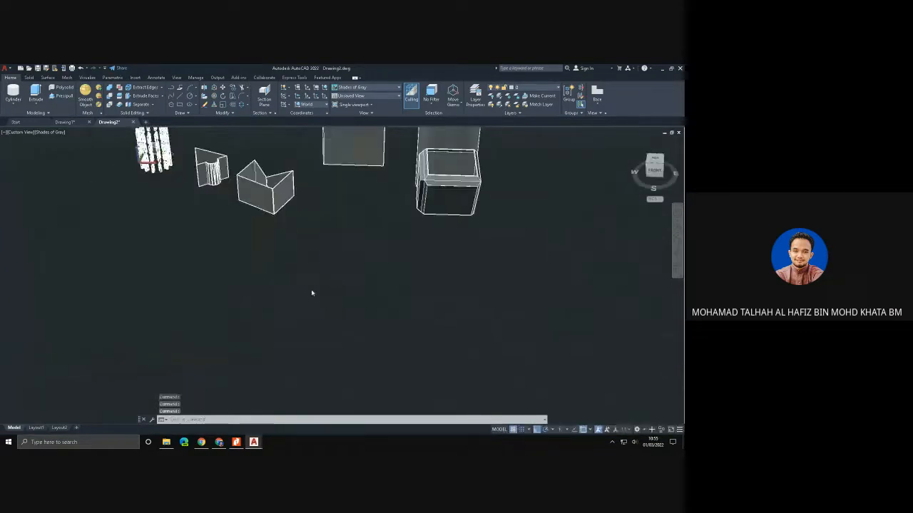
{"action": "left_click", "coordinate": [26, 132]}
{"action": "left_click", "coordinate": [45, 198]}
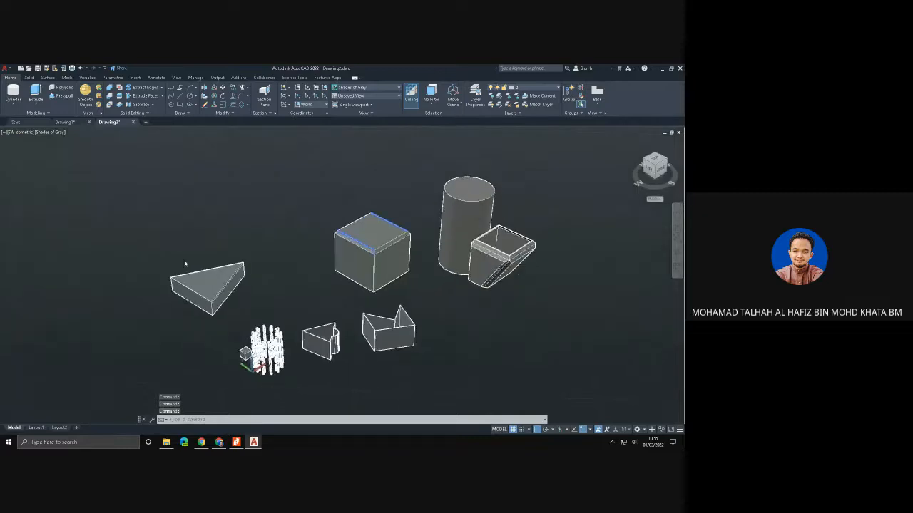
{"action": "left_click", "coordinate": [207, 278]}
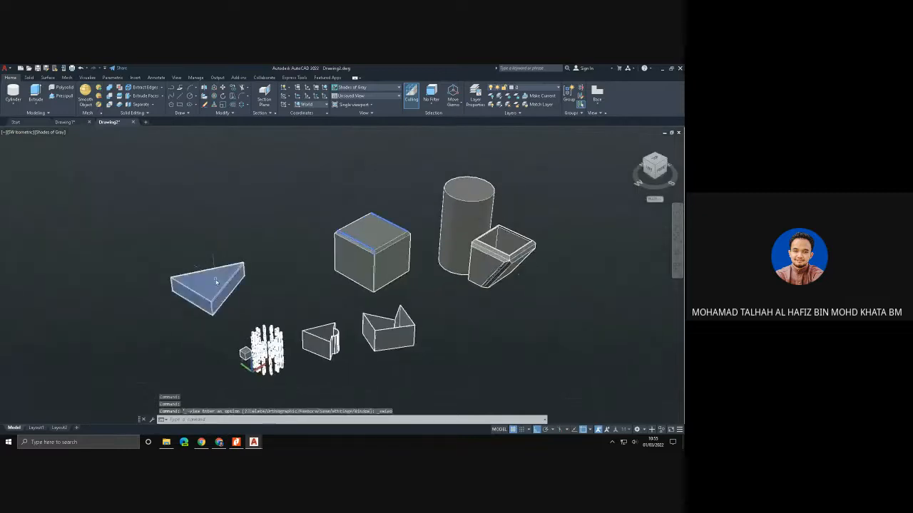
{"action": "key", "text": "Escape"}
{"action": "left_click", "coordinate": [363, 265]}
{"action": "key", "text": "Delete"}
- Erase the two open-walled shapes in front and the dense cluster of vertical shapes near the origin
{"action": "left_click", "coordinate": [378, 321]}
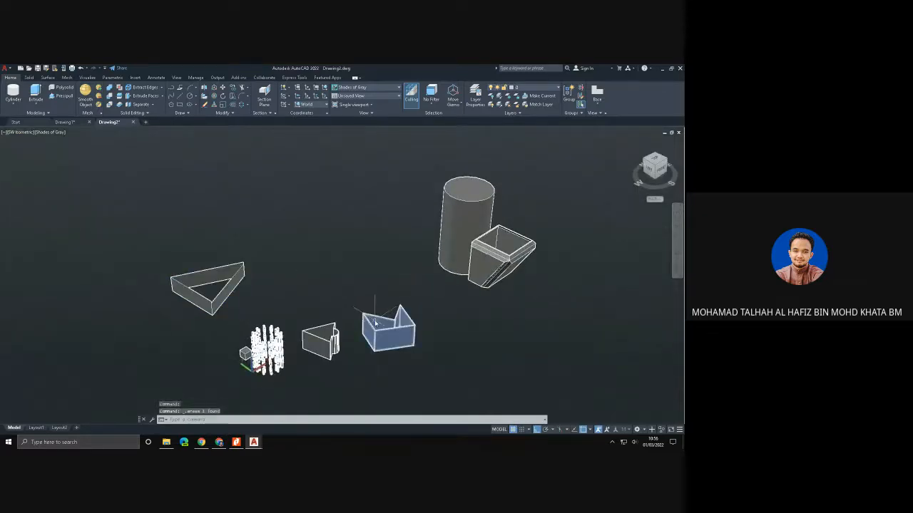
{"action": "key", "text": "Delete"}
{"action": "left_click", "coordinate": [325, 338]}
{"action": "key", "text": "Delete"}
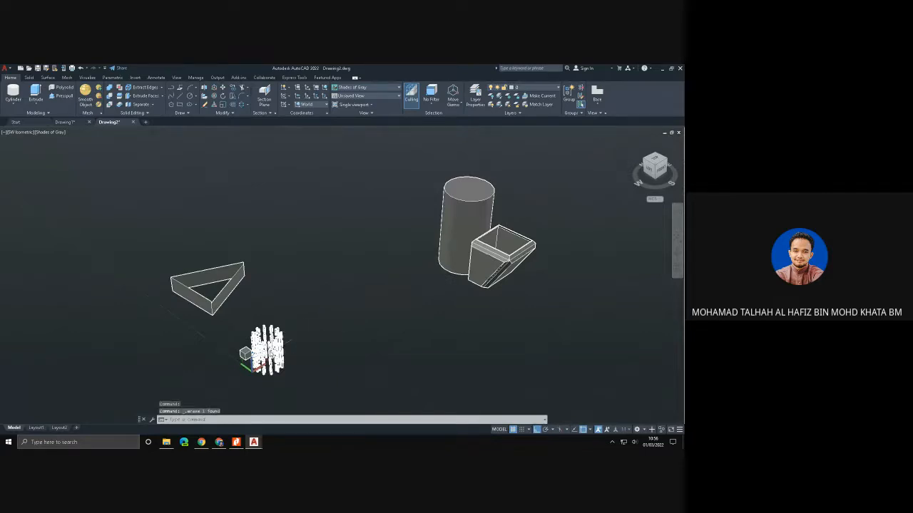
{"action": "left_click", "coordinate": [251, 351]}
{"action": "key", "text": "Delete"}
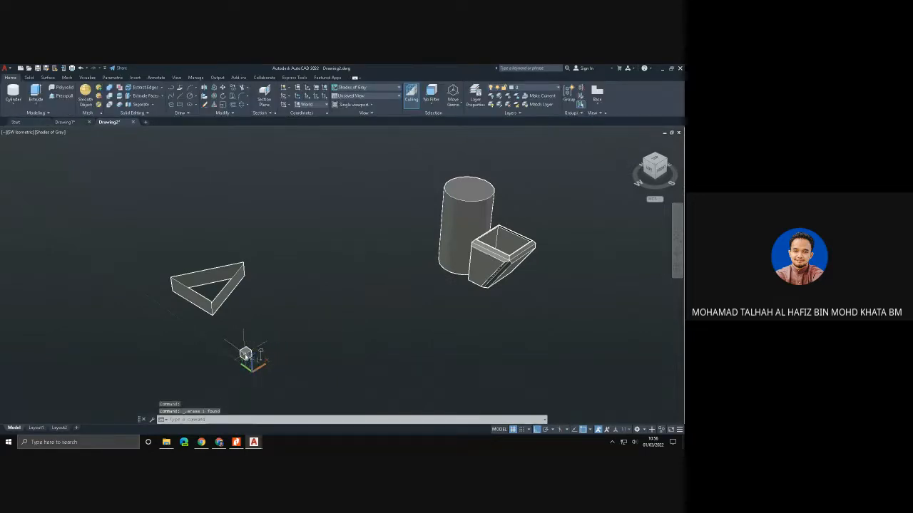
- Erase the small box near the origin and the three side surfaces of the triangular wedge
{"action": "left_click", "coordinate": [225, 300]}
{"action": "key", "text": "Delete"}
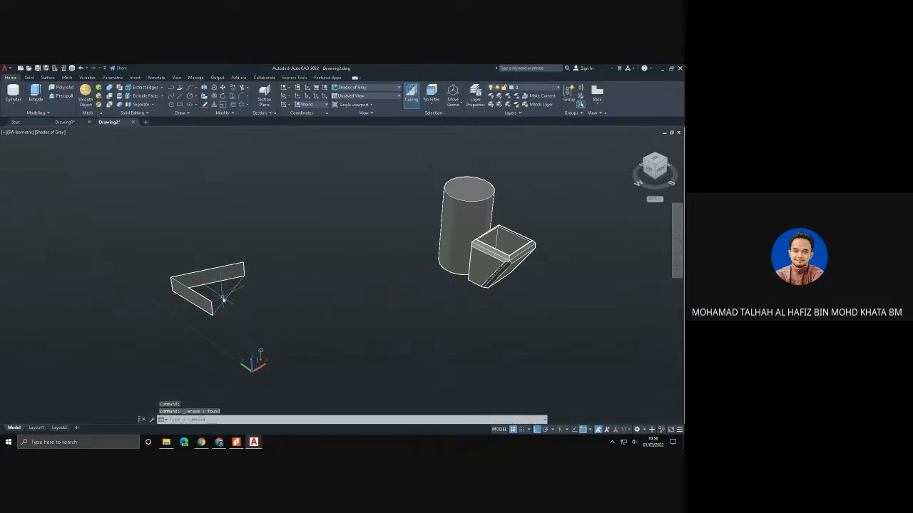
{"action": "left_click", "coordinate": [208, 276]}
{"action": "key", "text": "Delete"}
{"action": "left_click", "coordinate": [194, 293]}
{"action": "key", "text": "Delete"}
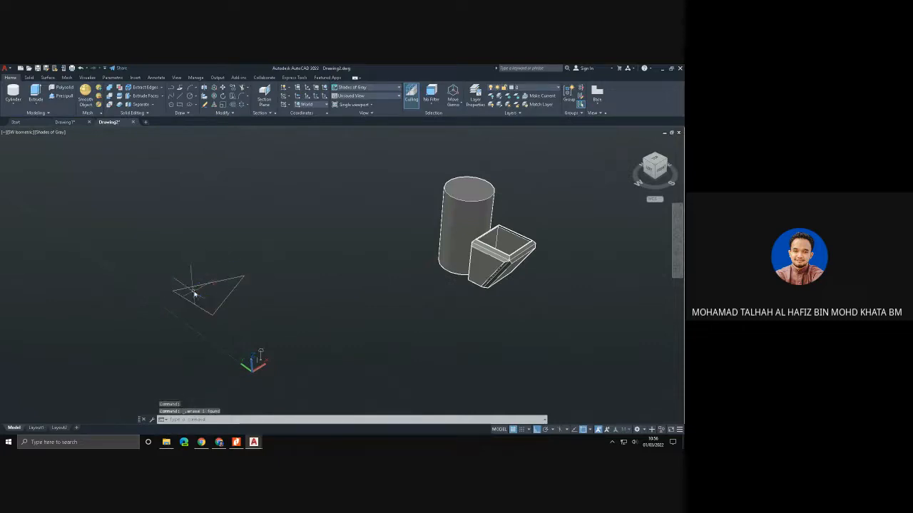
- Erase the three lines of the remaining triangle outline
{"action": "left_click", "coordinate": [199, 289]}
{"action": "key", "text": "Delete"}
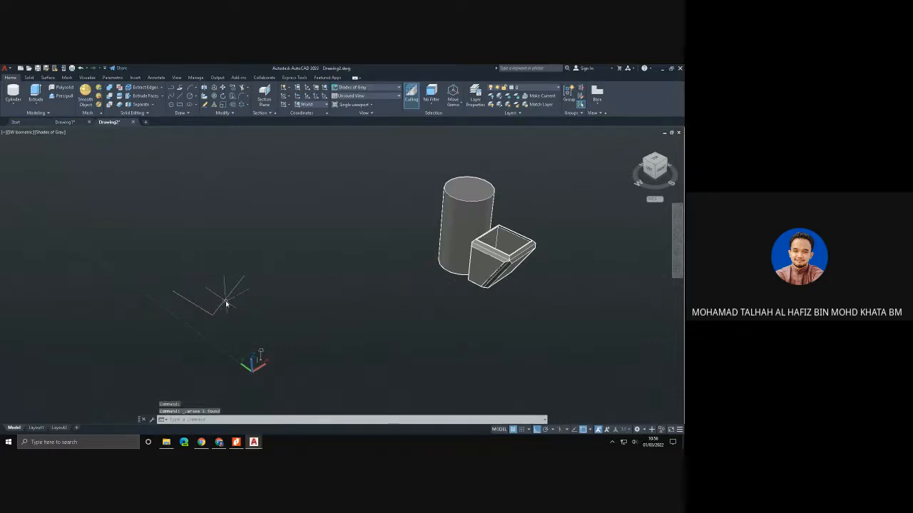
{"action": "left_click", "coordinate": [227, 304]}
{"action": "key", "text": "Delete"}
{"action": "left_click", "coordinate": [202, 310]}
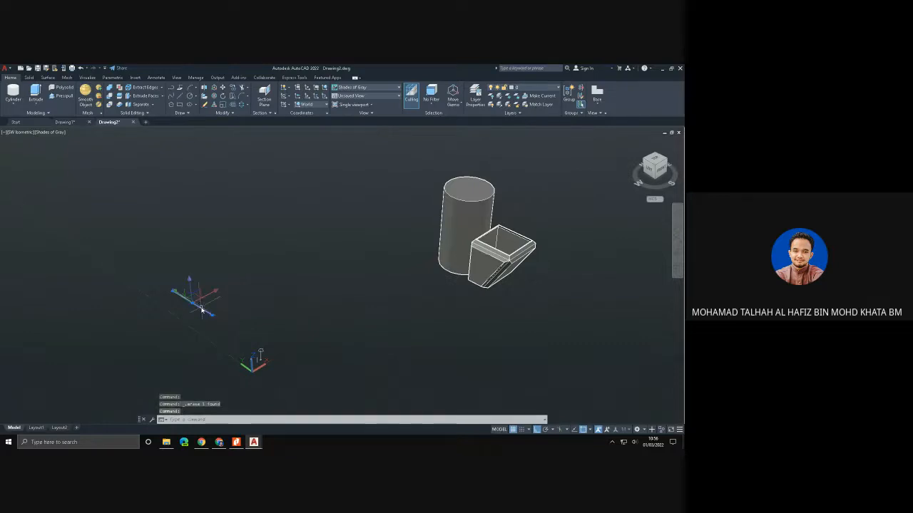
{"action": "key", "text": "Delete"}
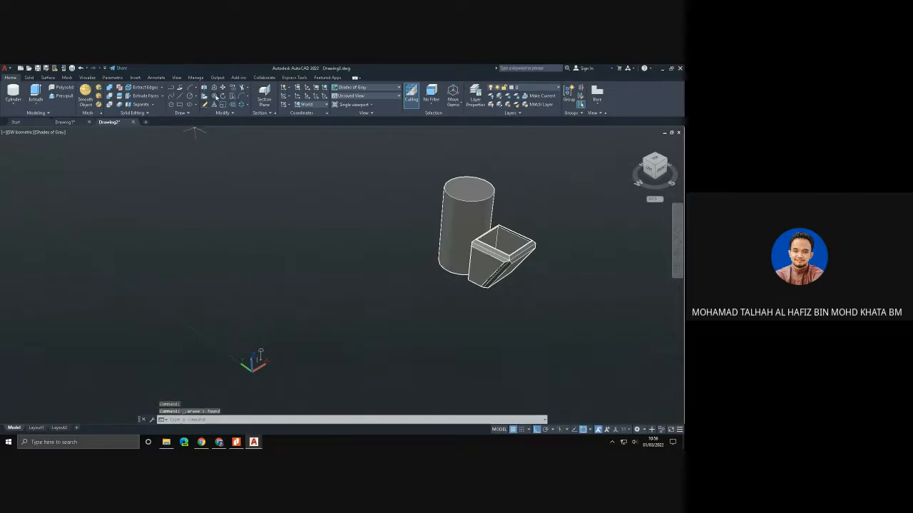
- Move the cylinder and the shelled tapered box together along the negative X direction, closer to the origin
{"action": "left_click", "coordinate": [222, 87]}
{"action": "left_click", "coordinate": [449, 228]}
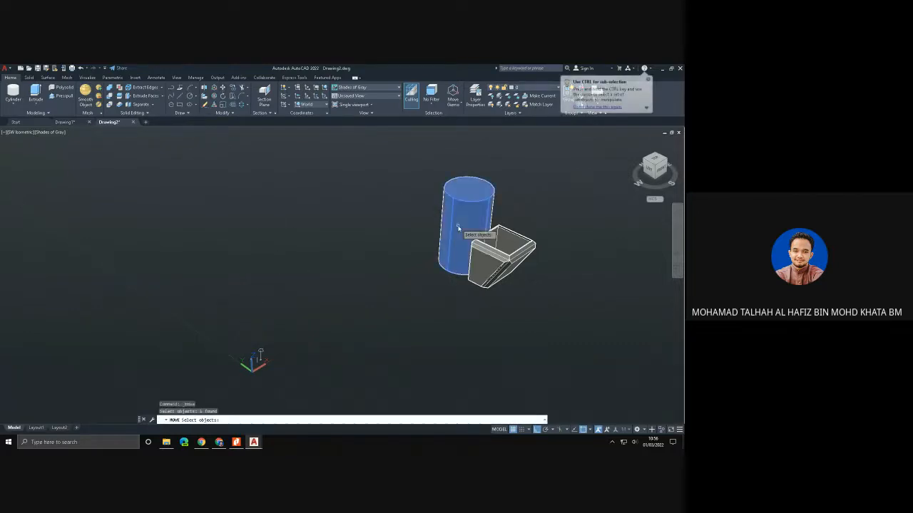
{"action": "left_click", "coordinate": [480, 263]}
{"action": "key", "text": "Return"}
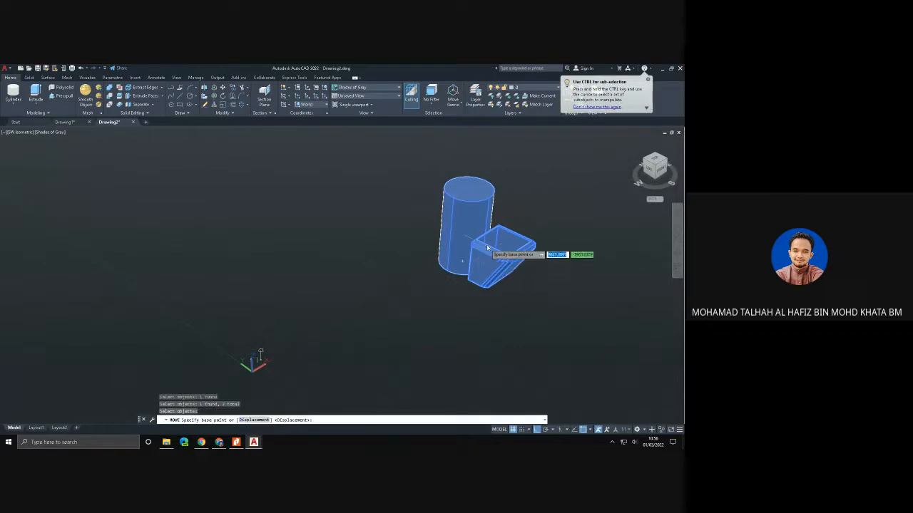
{"action": "left_click", "coordinate": [488, 247]}
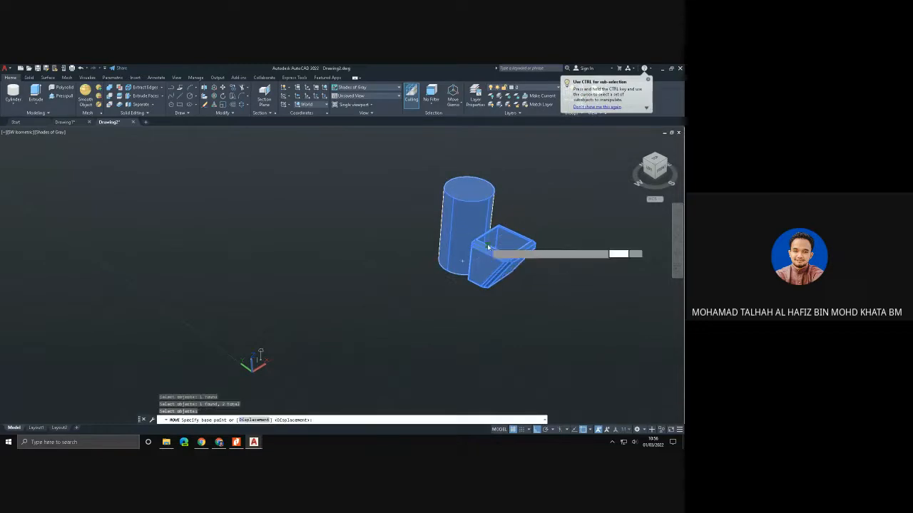
{"action": "left_click", "coordinate": [245, 292]}
- Presspull the tapered box's side face that faces the cylinder until it extends into the cylinder
{"action": "scroll", "coordinate": [325, 343], "scroll_direction": "up", "scroll_amount": 1}
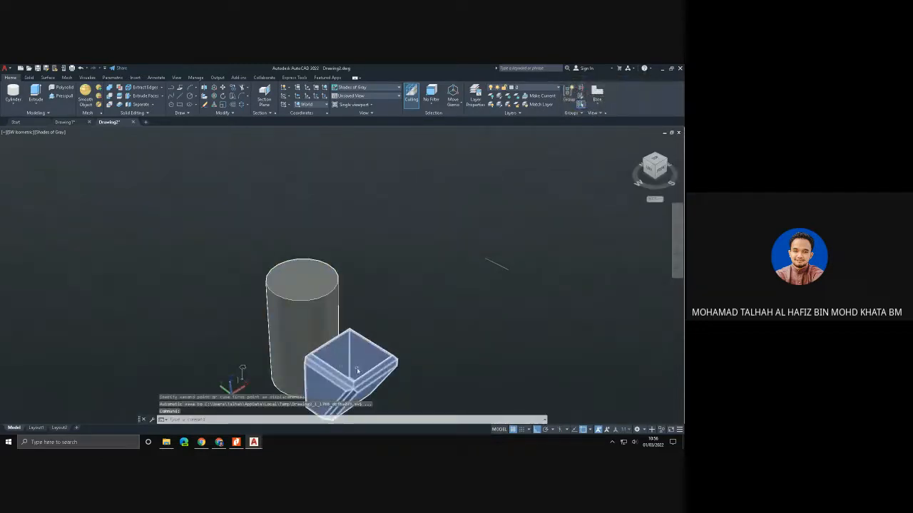
{"action": "middle_click_drag", "start_coordinate": [355, 376], "coordinate": [391, 318]}
{"action": "left_click", "coordinate": [409, 316]}
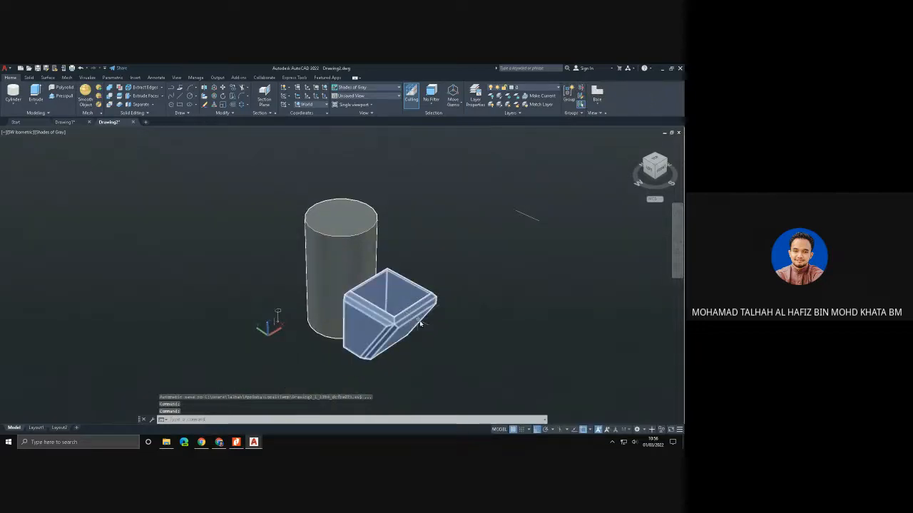
{"action": "middle_click_drag", "start_coordinate": [441, 343], "coordinate": [511, 328], "text": "shift"}
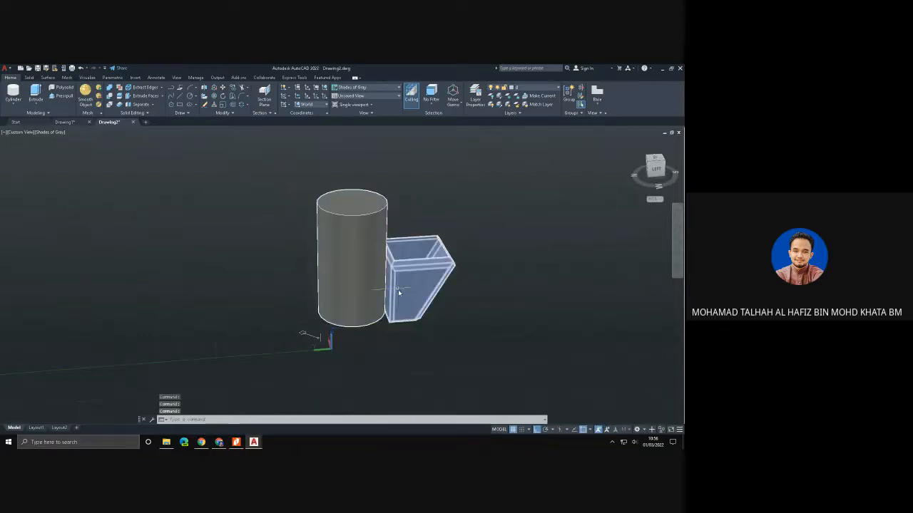
{"action": "middle_click_drag", "start_coordinate": [397, 288], "coordinate": [421, 290], "text": "shift"}
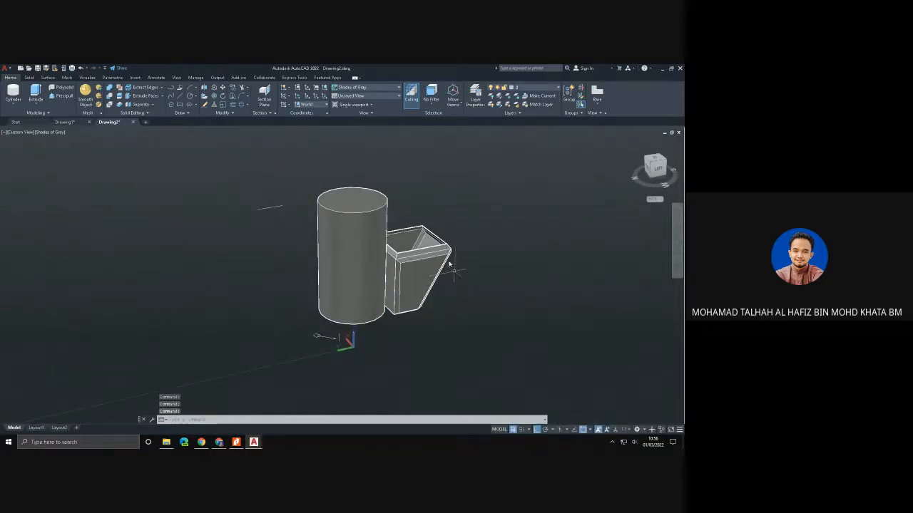
{"action": "left_click", "coordinate": [63, 95]}
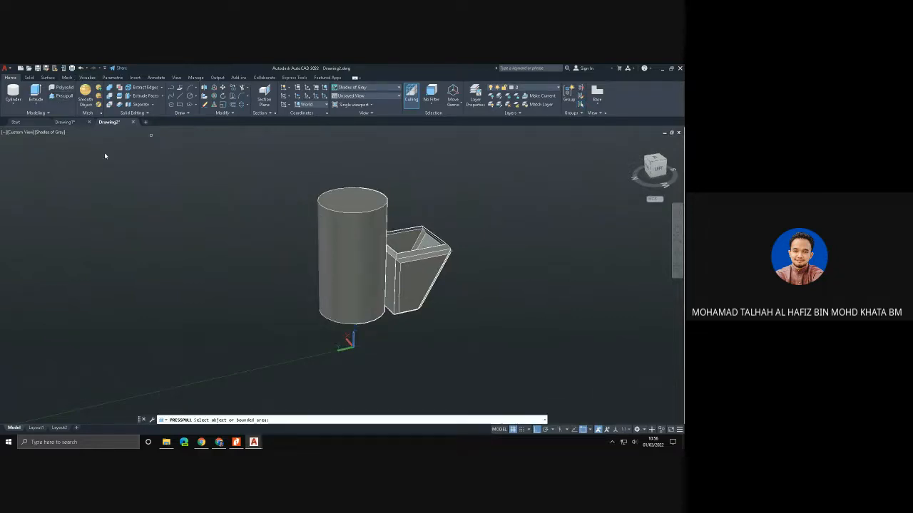
{"action": "left_click", "coordinate": [391, 273]}
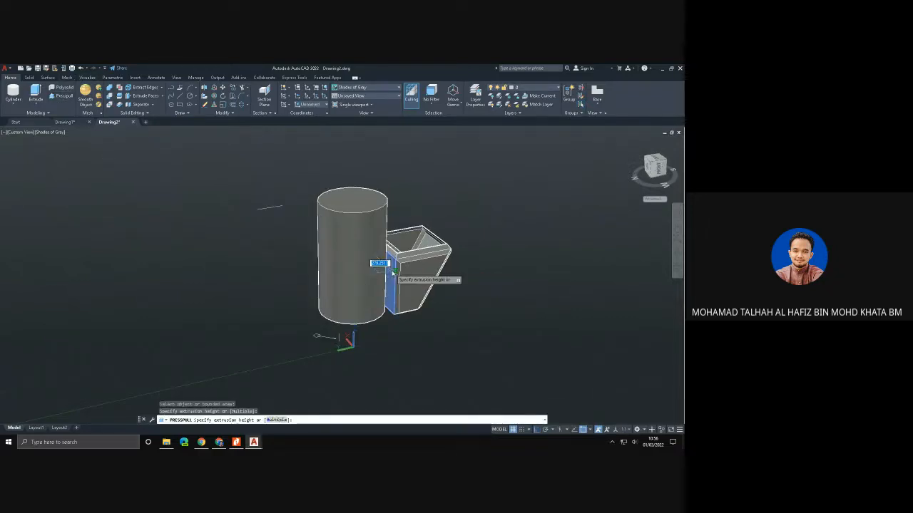
{"action": "left_click", "coordinate": [349, 284]}
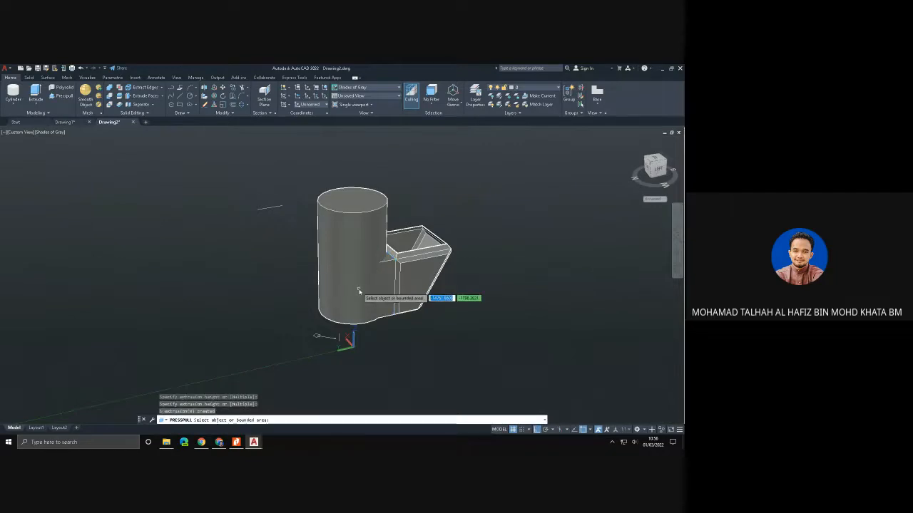
{"action": "middle_click_drag", "start_coordinate": [359, 290], "coordinate": [506, 297], "text": "shift"}
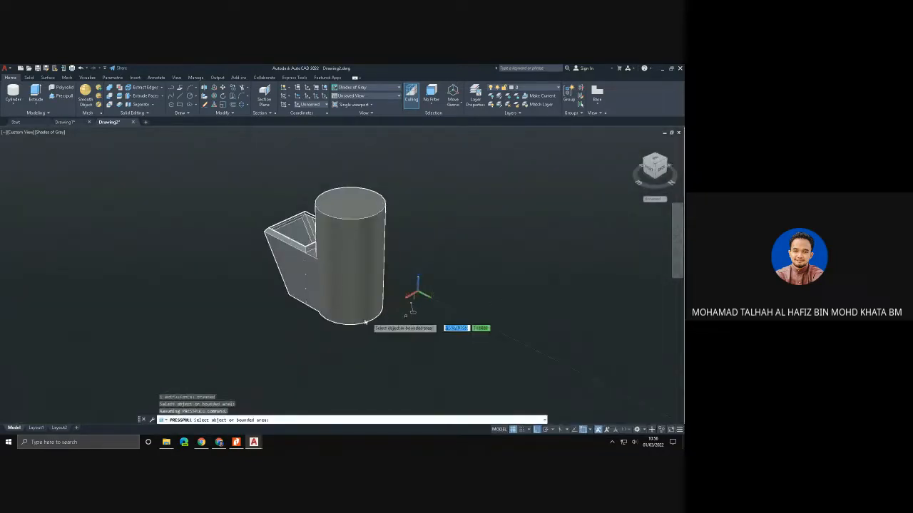
- Presspull the top area of the box's extension beside the cylinder up to the height of the cylinder's top
{"action": "middle_click_drag", "start_coordinate": [369, 292], "coordinate": [507, 303], "text": "shift"}
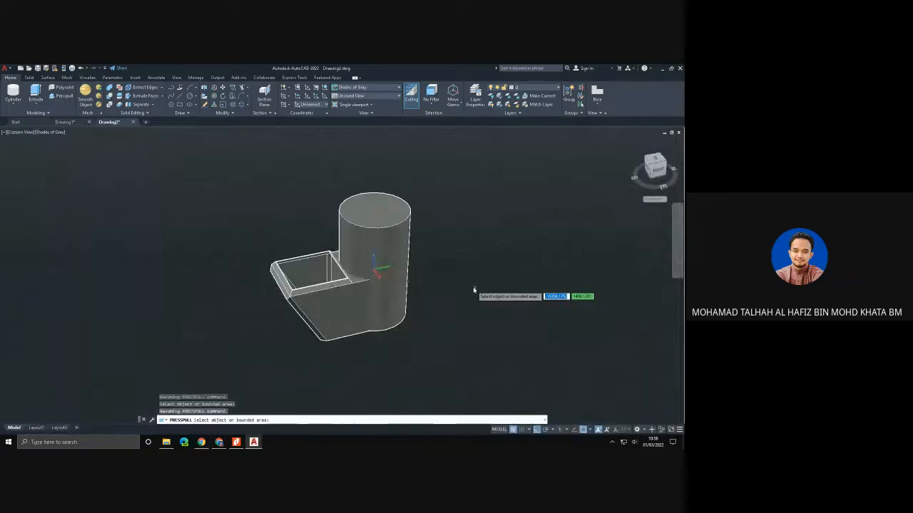
{"action": "key", "text": "Escape"}
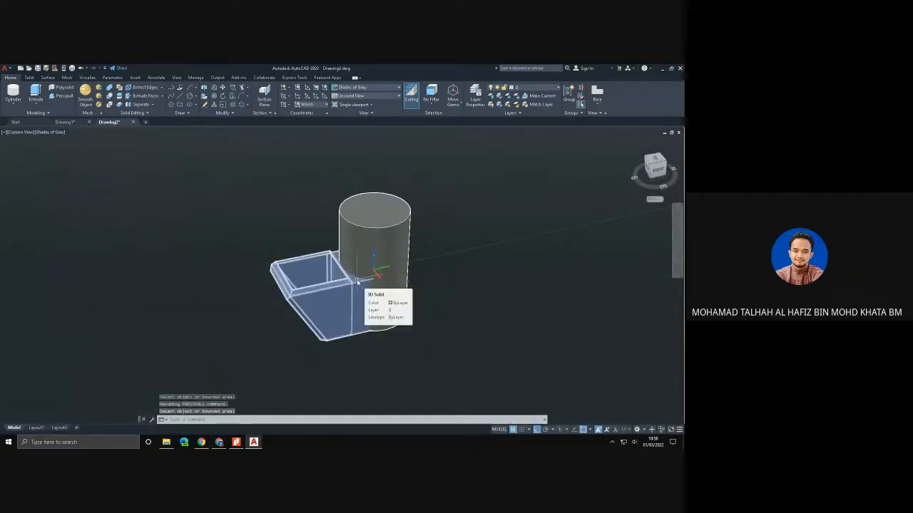
{"action": "left_click", "coordinate": [63, 96]}
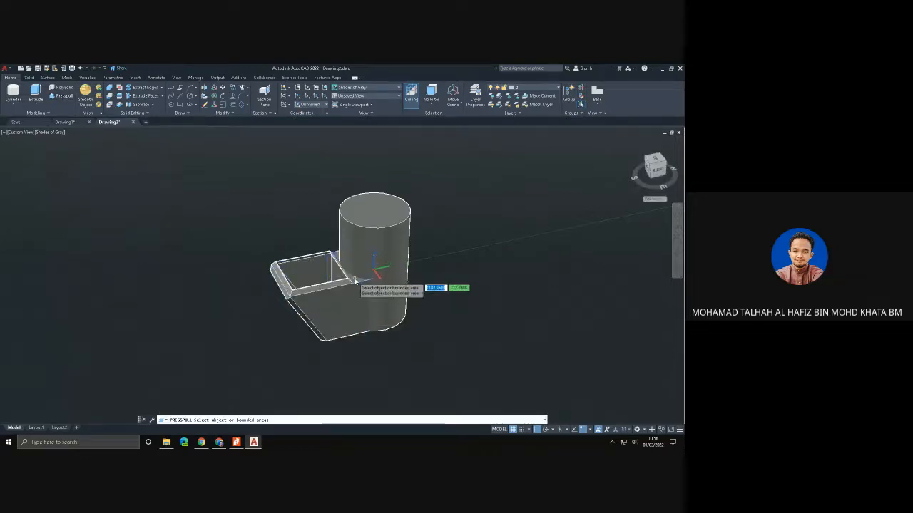
{"action": "left_click", "coordinate": [355, 282]}
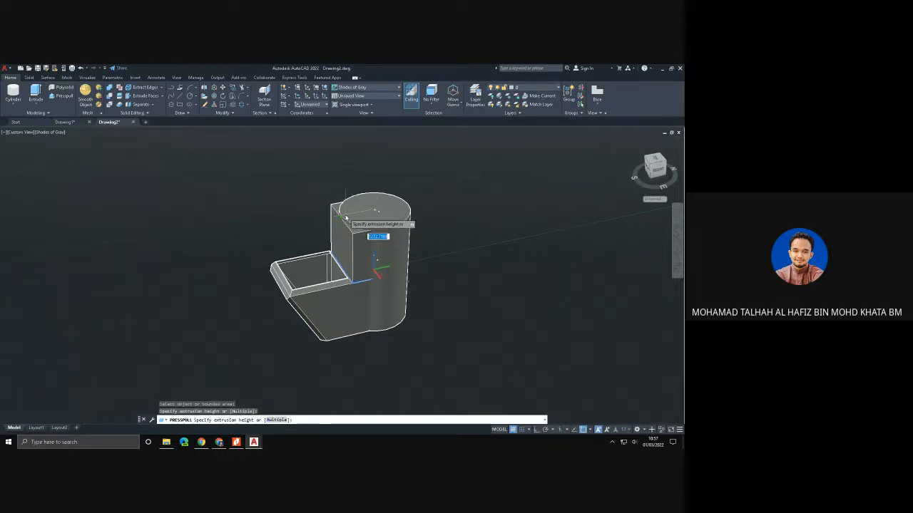
{"action": "left_click", "coordinate": [345, 216]}
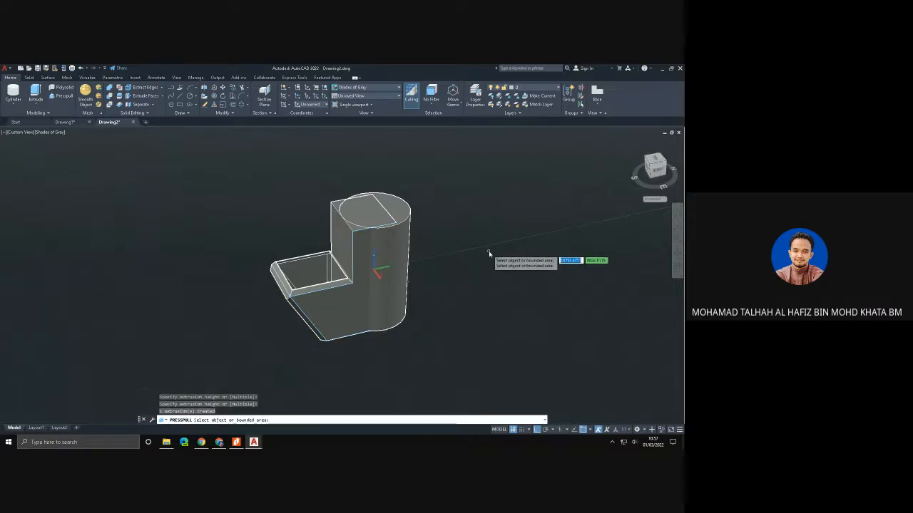
{"action": "key", "text": "Return"}
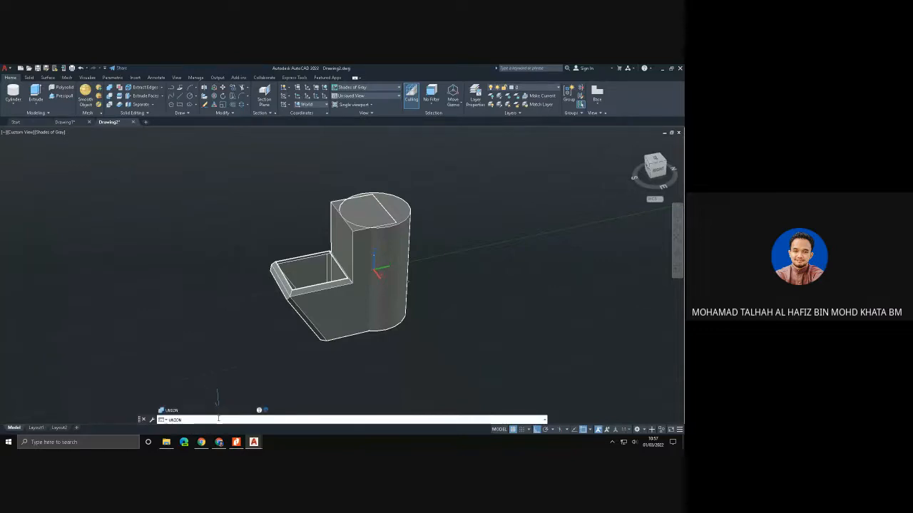
- Union the extended box and the cylinder into one solid
{"action": "left_click", "coordinate": [338, 291]}
{"action": "left_click", "coordinate": [400, 253]}
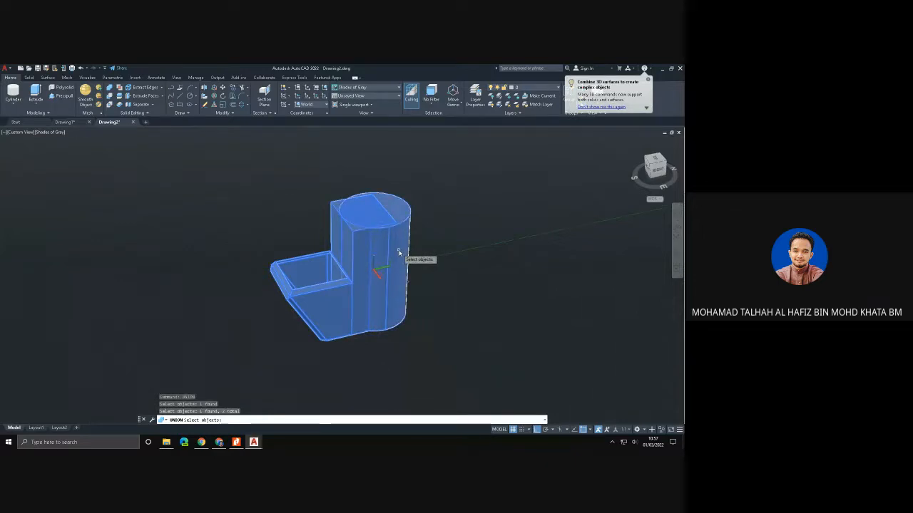
{"action": "key", "text": "Return"}
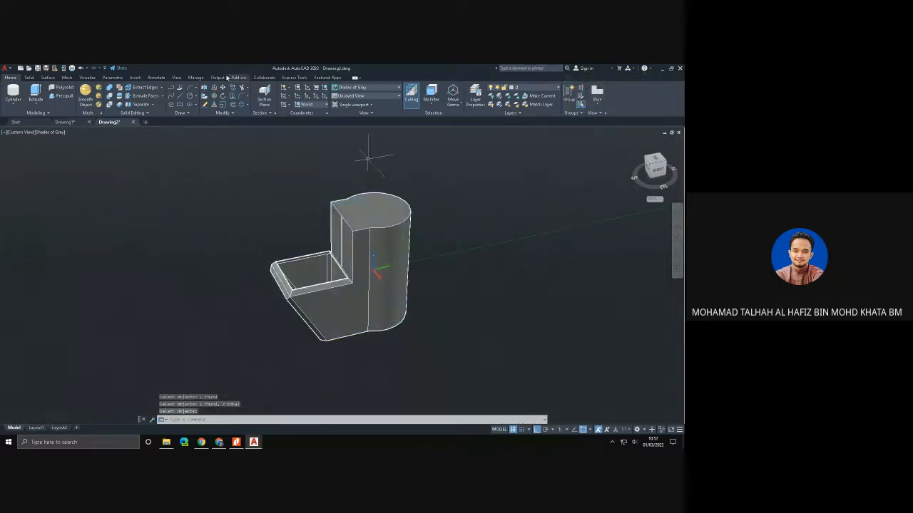
- Shell the combined solid with a 20 offset distance, removing the top face of its cylindrical part
{"action": "left_click", "coordinate": [29, 78]}
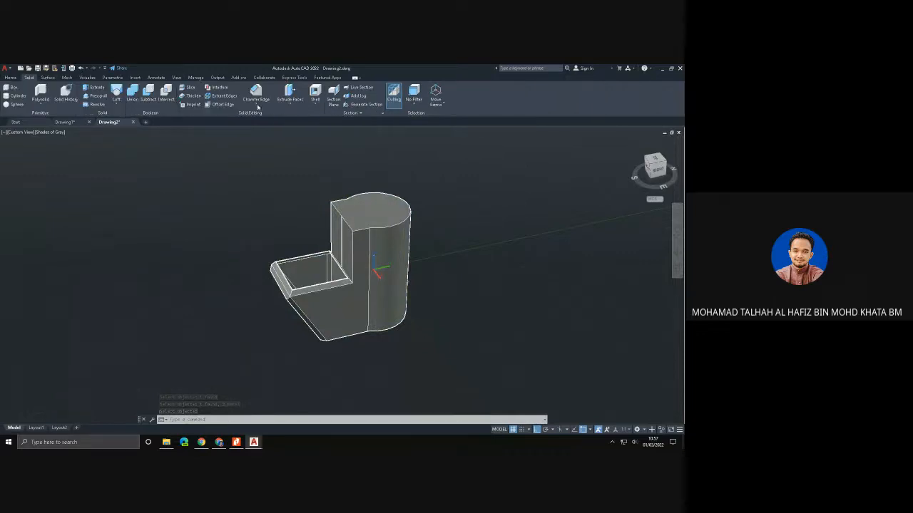
{"action": "left_click", "coordinate": [315, 93]}
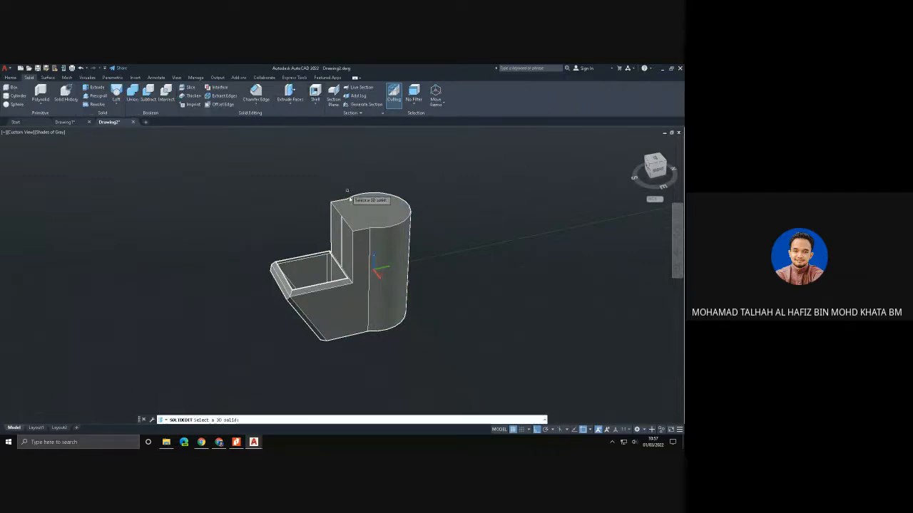
{"action": "left_click", "coordinate": [363, 245]}
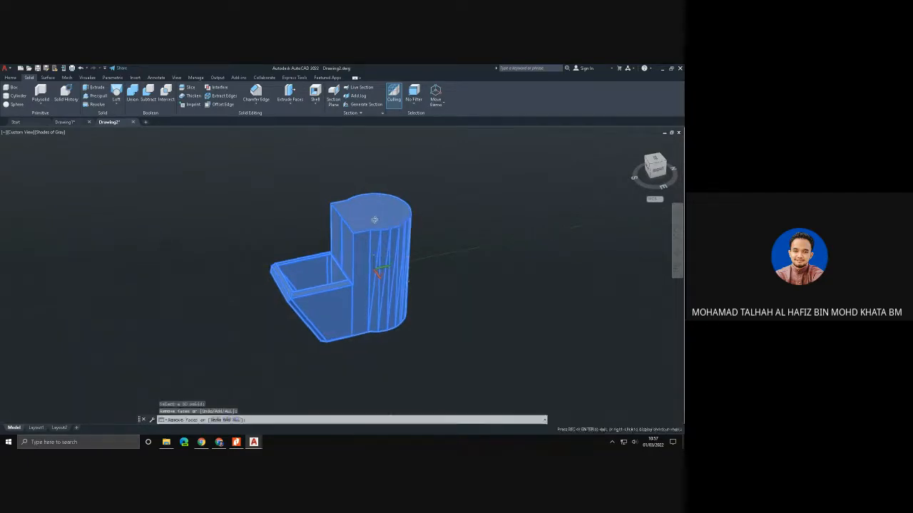
{"action": "middle_click_drag", "start_coordinate": [371, 210], "coordinate": [363, 285], "text": "shift"}
{"action": "left_click", "coordinate": [361, 294]}
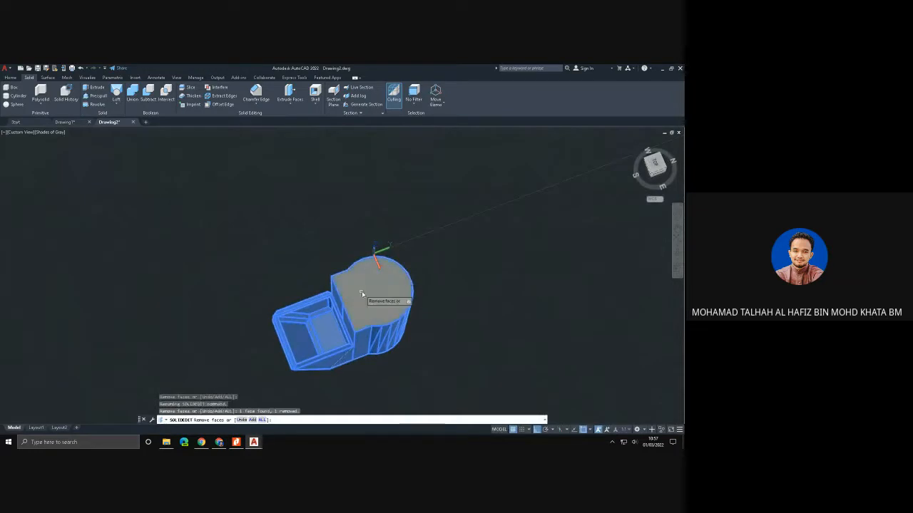
{"action": "middle_click_drag", "start_coordinate": [429, 264], "coordinate": [425, 212], "text": "shift"}
{"action": "key", "text": "Return"}
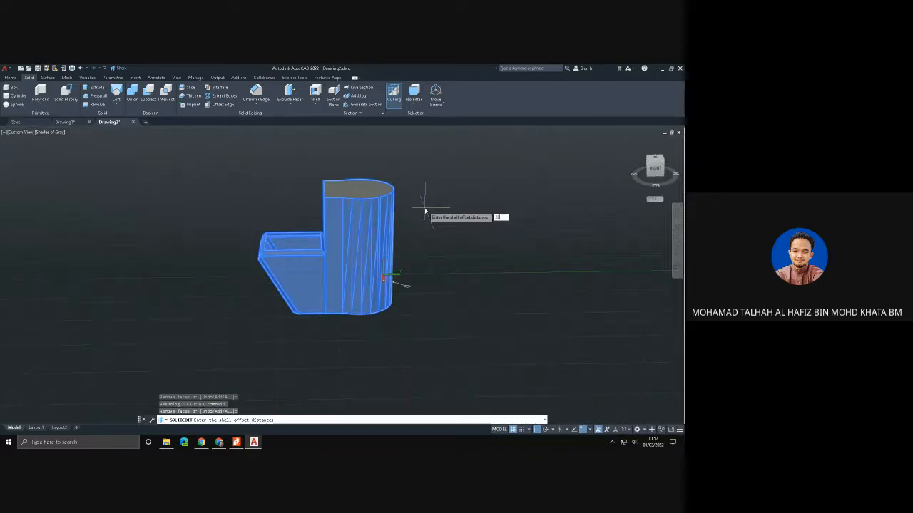
{"action": "key", "text": "Return"}
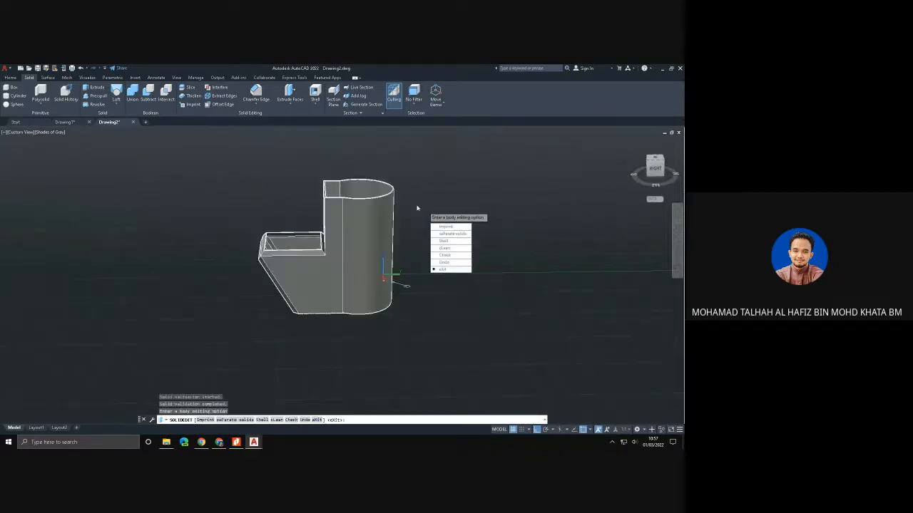
{"action": "left_click", "coordinate": [447, 270]}
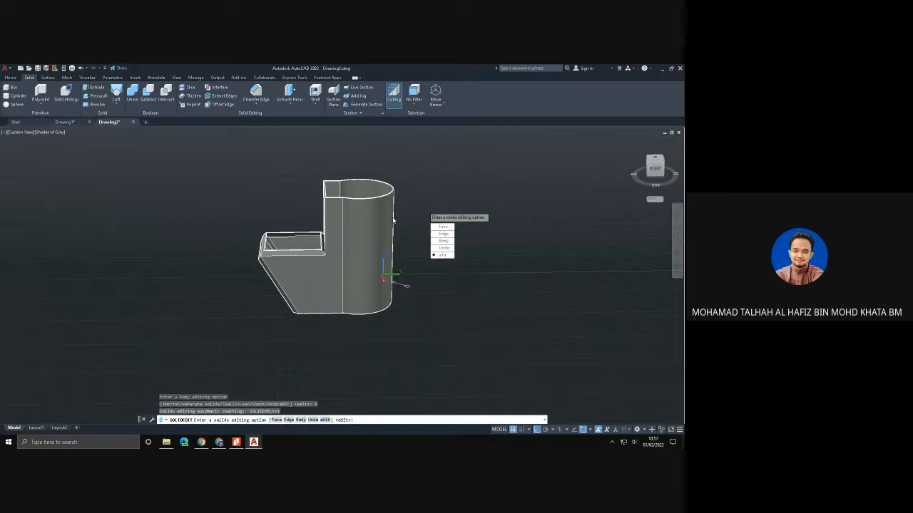
{"action": "left_click", "coordinate": [442, 255]}
- Switch the model to the SW Isometric view
{"action": "mouse_move", "coordinate": [392, 259]}
{"action": "middle_mouse_down", "text": "shift"}
{"action": "mouse_move", "coordinate": [456, 283]}
{"action": "mouse_move", "coordinate": [501, 328]}
{"action": "mouse_move", "coordinate": [475, 333]}
{"action": "mouse_move", "coordinate": [400, 314]}
{"action": "mouse_move", "coordinate": [359, 290]}
{"action": "mouse_move", "coordinate": [360, 320]}
{"action": "mouse_move", "coordinate": [363, 275]}
{"action": "mouse_move", "coordinate": [407, 242]}
{"action": "mouse_move", "coordinate": [527, 264]}
{"action": "mouse_move", "coordinate": [559, 255]}
{"action": "mouse_move", "coordinate": [402, 267]}
{"action": "middle_mouse_up", "text": "shift"}
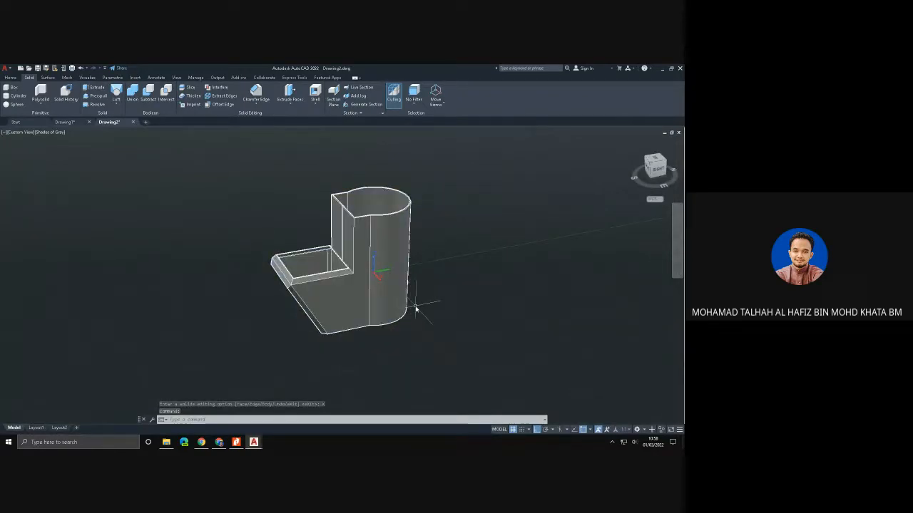
{"action": "left_click", "coordinate": [12, 132]}
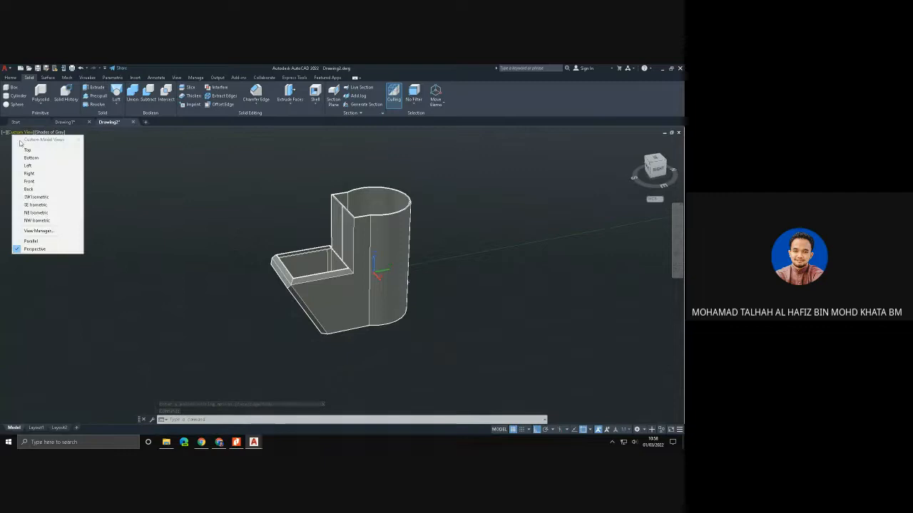
{"action": "left_click", "coordinate": [34, 198]}
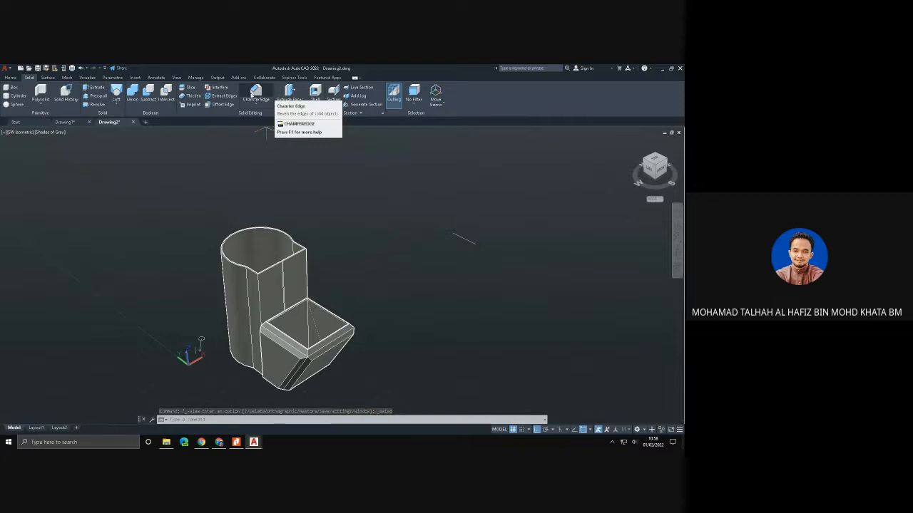
- Slice the shelled solid along a plane from the cylinder's rim to the box's outer face, keeping both sides
{"action": "left_click", "coordinate": [192, 88]}
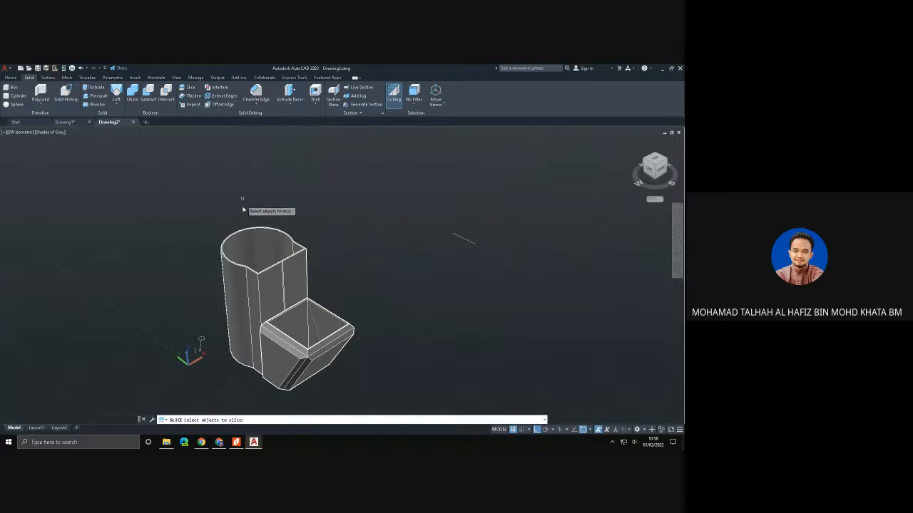
{"action": "left_click", "coordinate": [239, 286]}
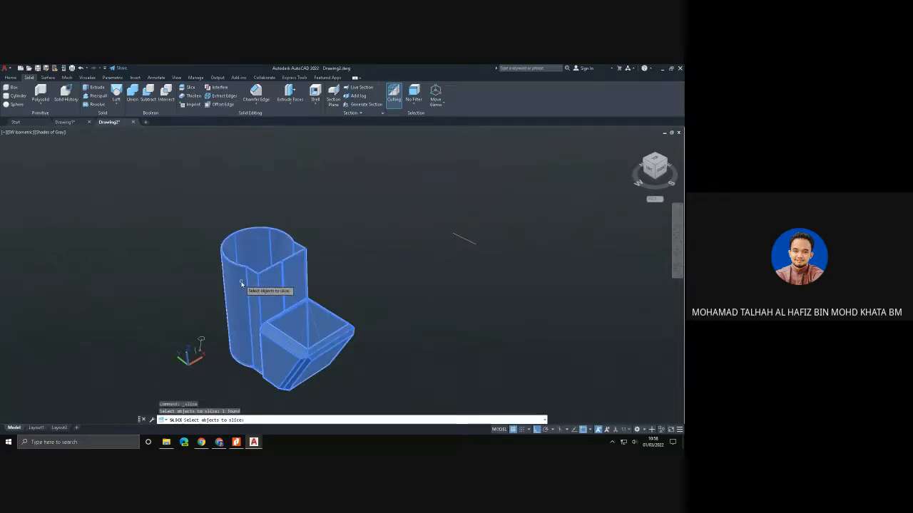
{"action": "key", "text": "Return"}
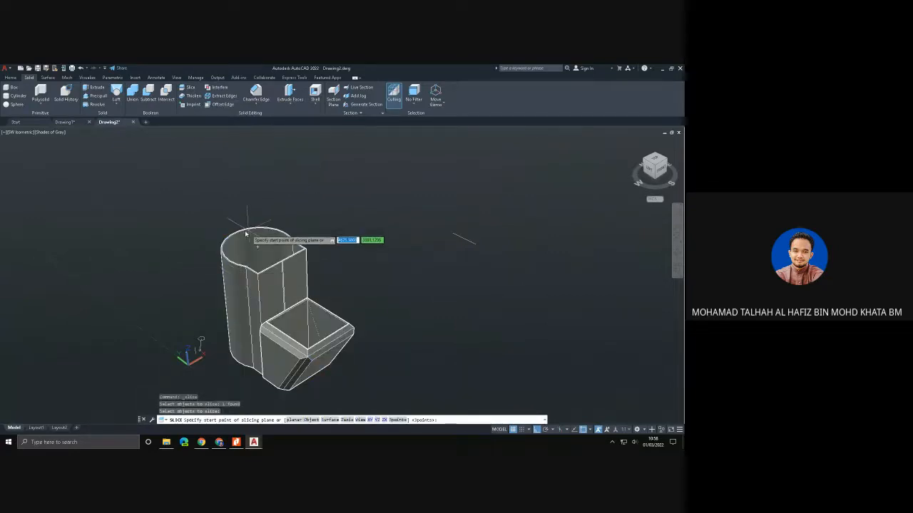
{"action": "left_click", "coordinate": [238, 236]}
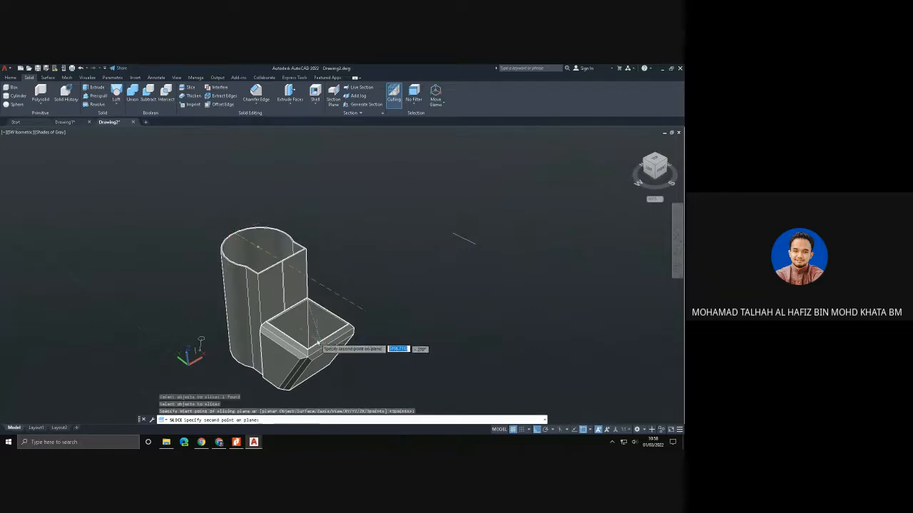
{"action": "left_click", "coordinate": [335, 350]}
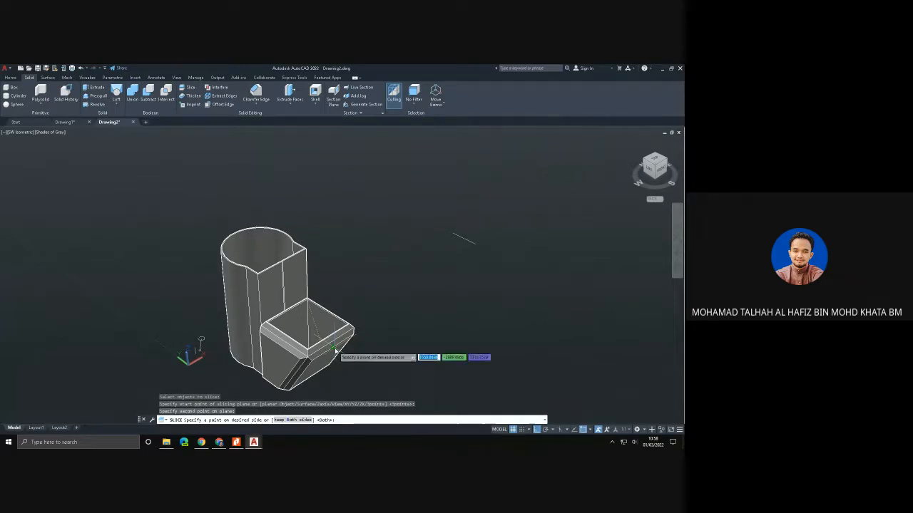
{"action": "key", "text": "Return"}
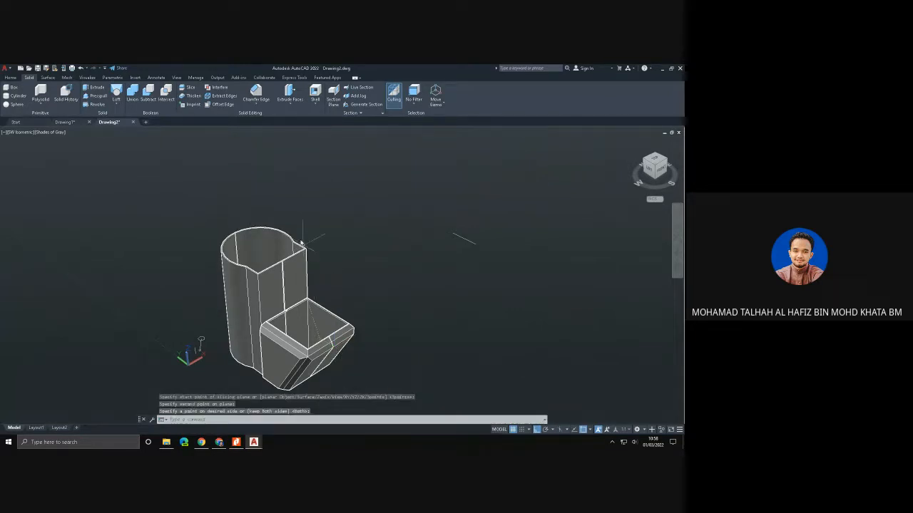
- Move the half of the sliced solid on the positive X side away from the other half along the X direction
{"action": "left_click", "coordinate": [10, 78]}
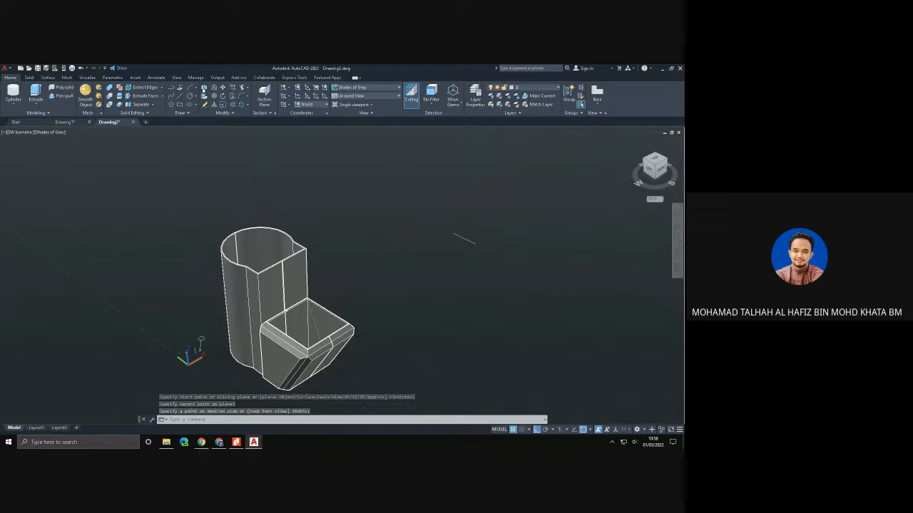
{"action": "left_click", "coordinate": [222, 87]}
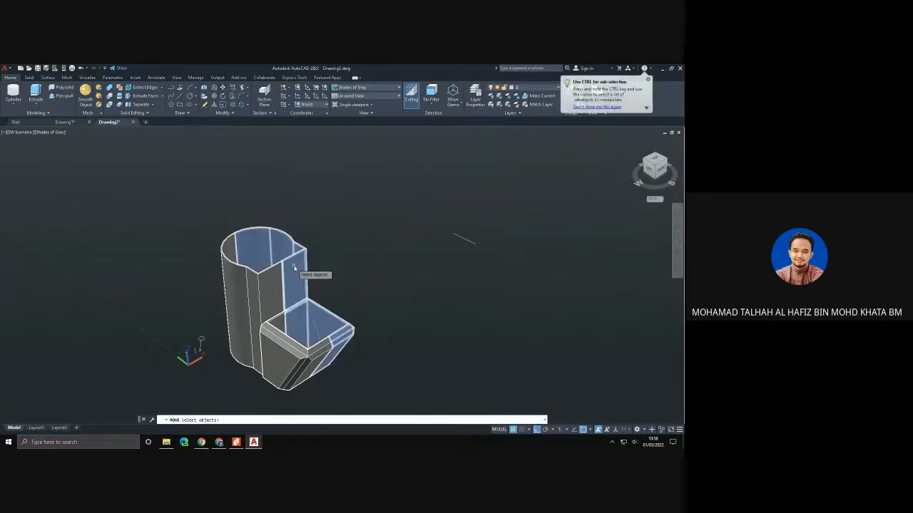
{"action": "left_click", "coordinate": [293, 267]}
{"action": "key", "text": "Return"}
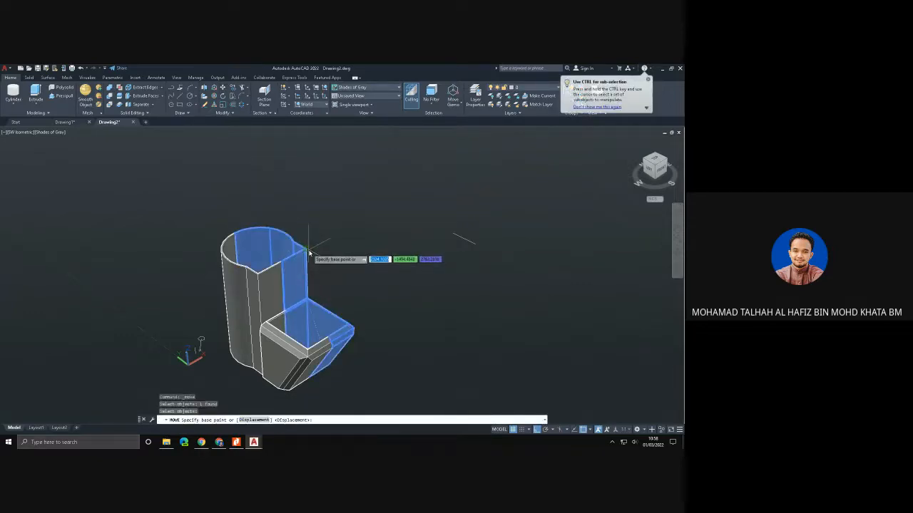
{"action": "left_click", "coordinate": [306, 253]}
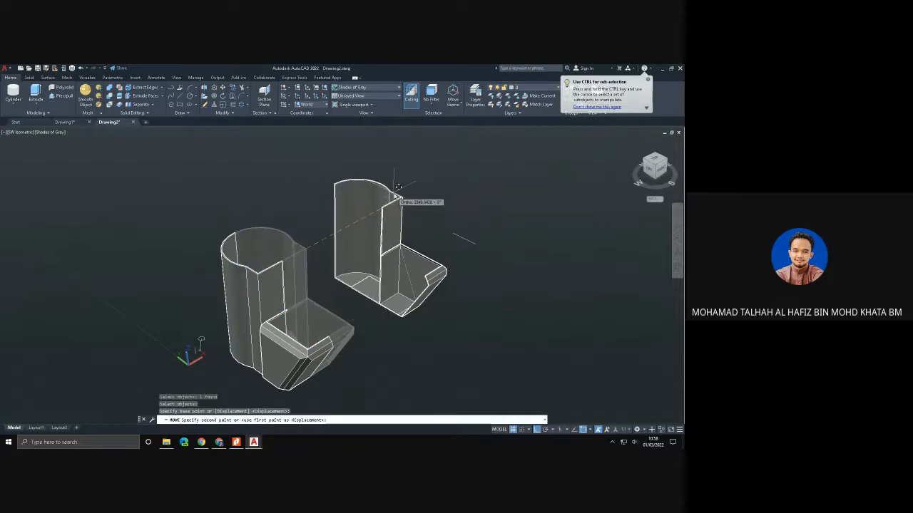
{"action": "left_click", "coordinate": [407, 194]}
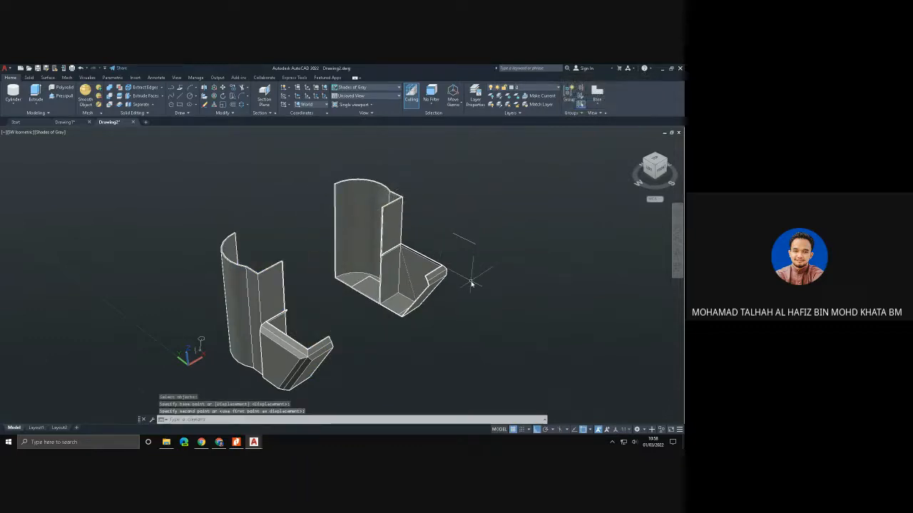
- Undo the move of the sliced half and the slice itself
{"action": "mouse_move", "coordinate": [470, 278]}
{"action": "middle_mouse_down", "text": "shift"}
{"action": "mouse_move", "coordinate": [351, 274]}
{"action": "mouse_move", "coordinate": [510, 247]}
{"action": "mouse_move", "coordinate": [523, 254]}
{"action": "mouse_move", "coordinate": [500, 285]}
{"action": "mouse_move", "coordinate": [445, 280]}
{"action": "mouse_move", "coordinate": [472, 271]}
{"action": "middle_mouse_up", "text": "shift"}
{"action": "key", "text": "ctrl+z"}
{"action": "key", "text": "ctrl+z"}
{"action": "key", "text": "ctrl+z"}
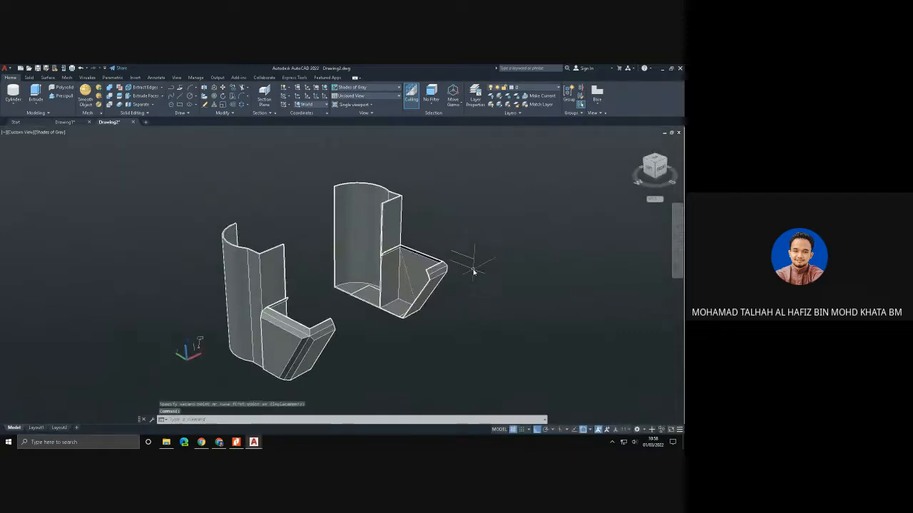
{"action": "key", "text": "ctrl+z"}
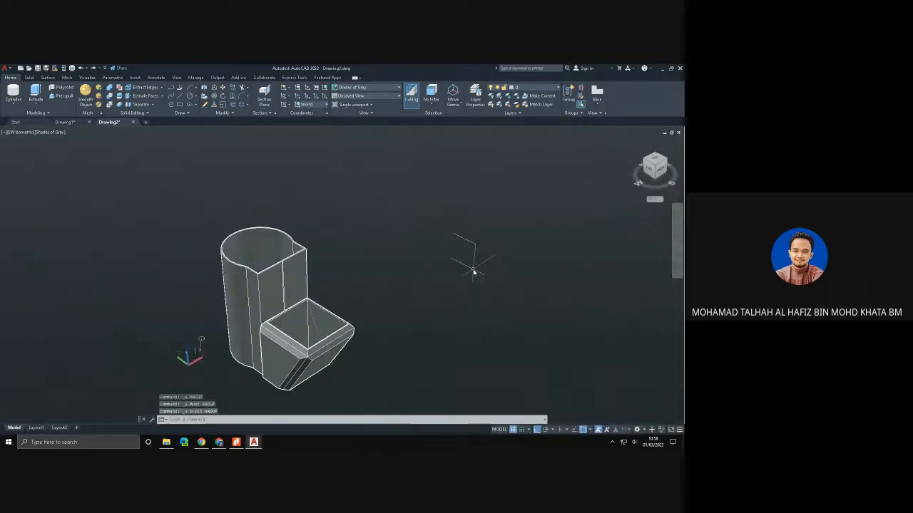
{"action": "left_click", "coordinate": [30, 77]}
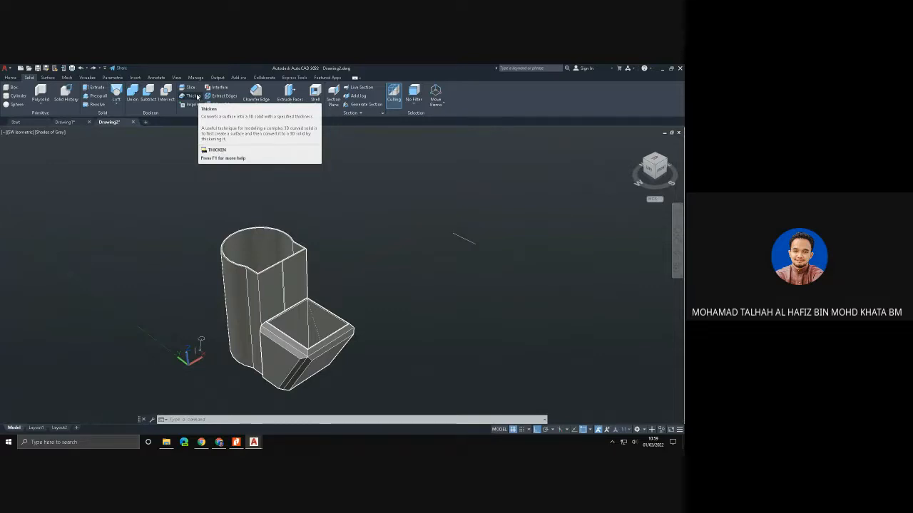
{"action": "left_click", "coordinate": [7, 77]}
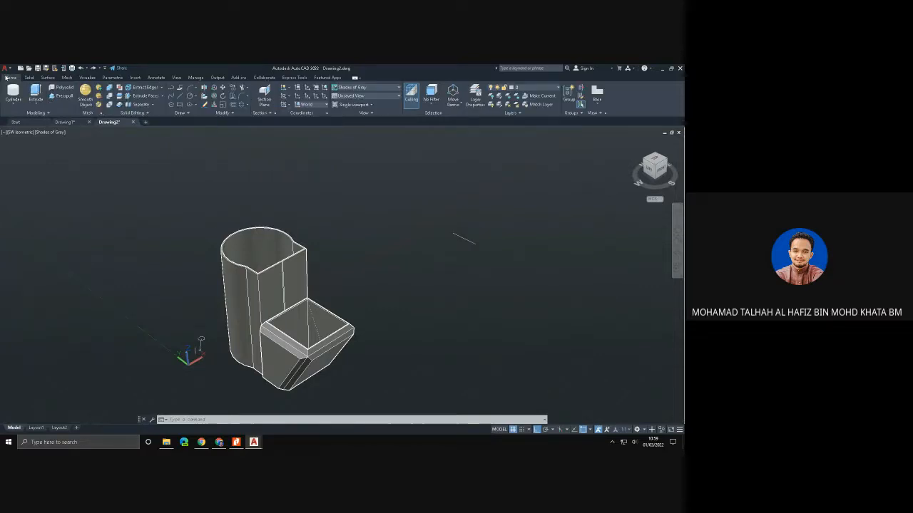
{"action": "left_click", "coordinate": [182, 95]}
{"action": "left_click", "coordinate": [358, 269]}
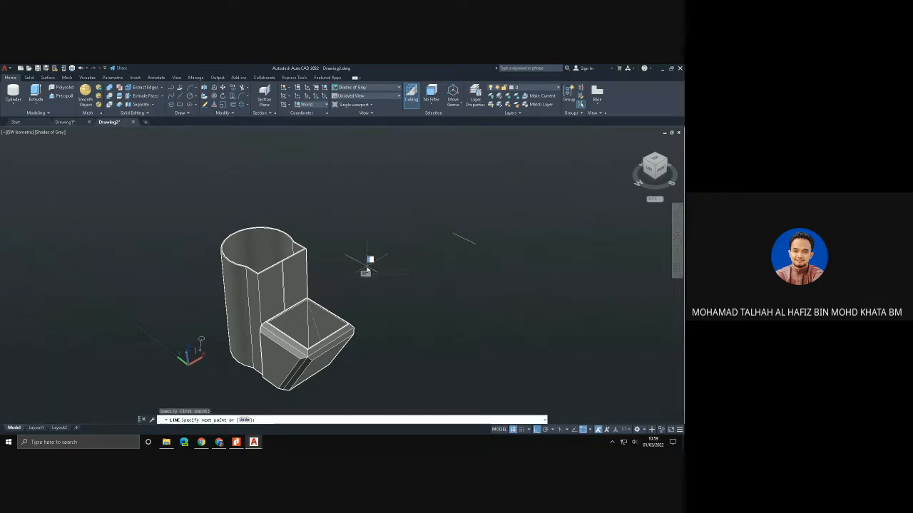
{"action": "left_click", "coordinate": [431, 300]}
{"action": "left_click", "coordinate": [433, 258]}
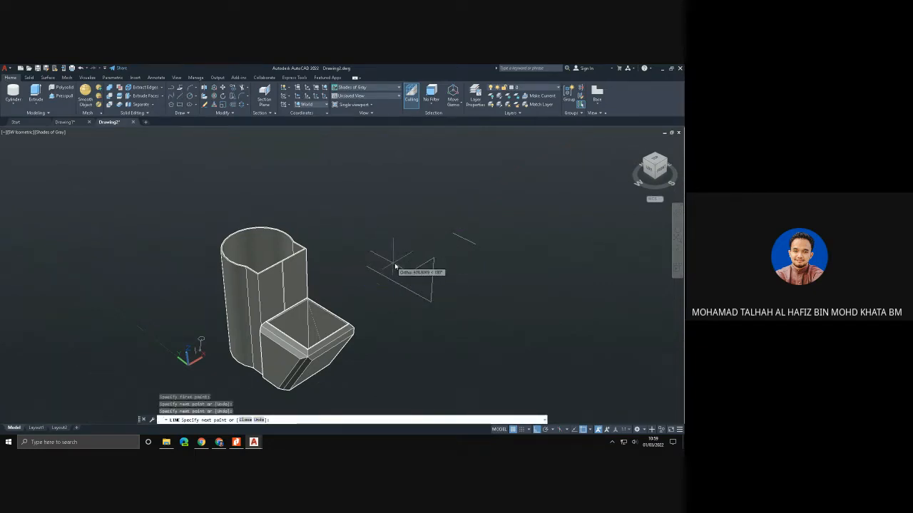
{"action": "key", "text": "Escape"}
{"action": "key", "text": "ctrl+z"}
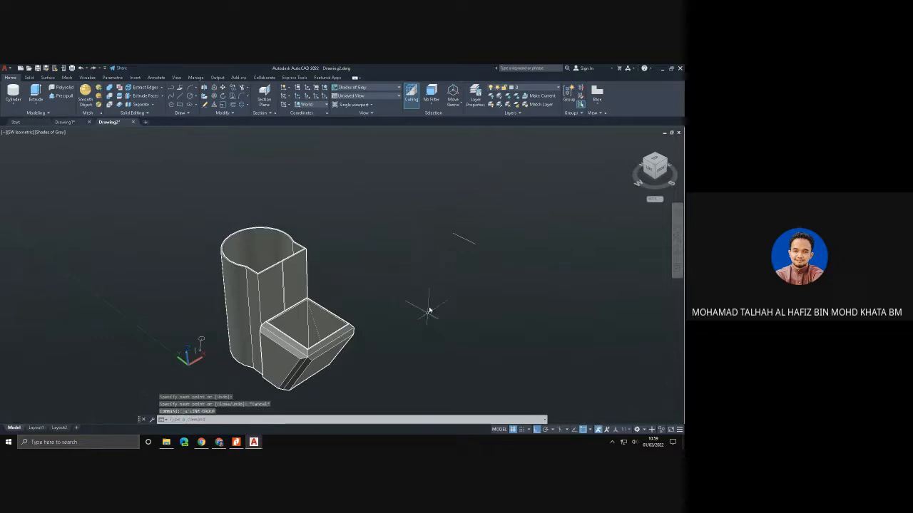
- Turn off Ortho mode and draw a closed triangle from three lines in the empty area behind the shelled solid
{"action": "left_click", "coordinate": [537, 430]}
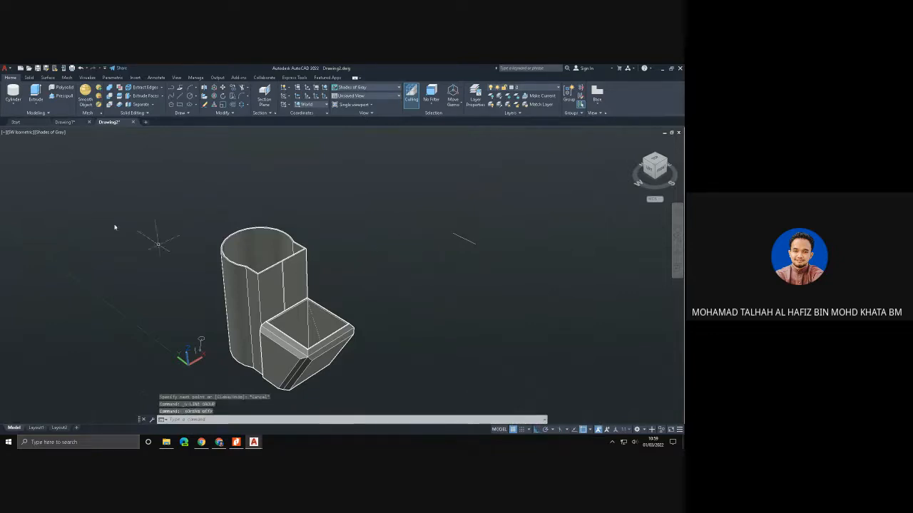
{"action": "left_click", "coordinate": [173, 99]}
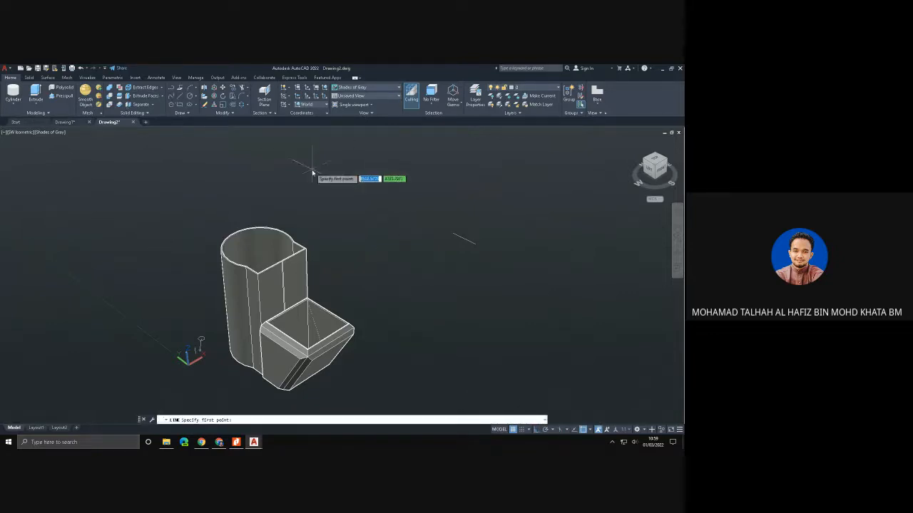
{"action": "left_click", "coordinate": [316, 207]}
{"action": "left_click", "coordinate": [383, 183]}
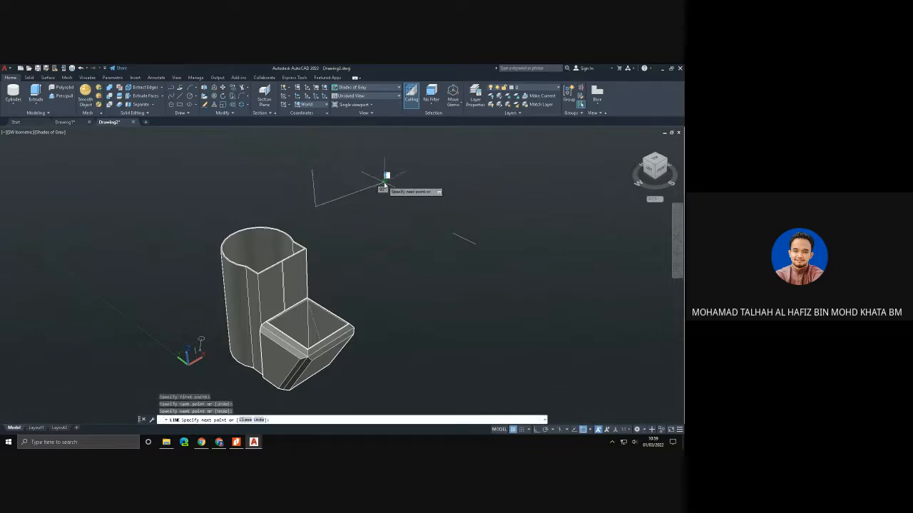
{"action": "left_click", "coordinate": [311, 166]}
{"action": "key", "text": "Escape"}
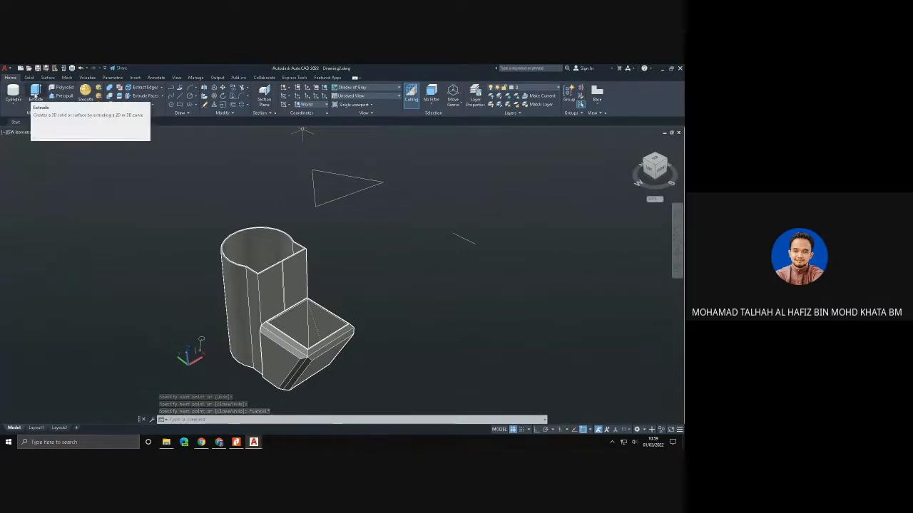
- Extrude the three lines of the triangle upward into wall surfaces, setting a short height freehand
{"action": "left_click", "coordinate": [36, 93]}
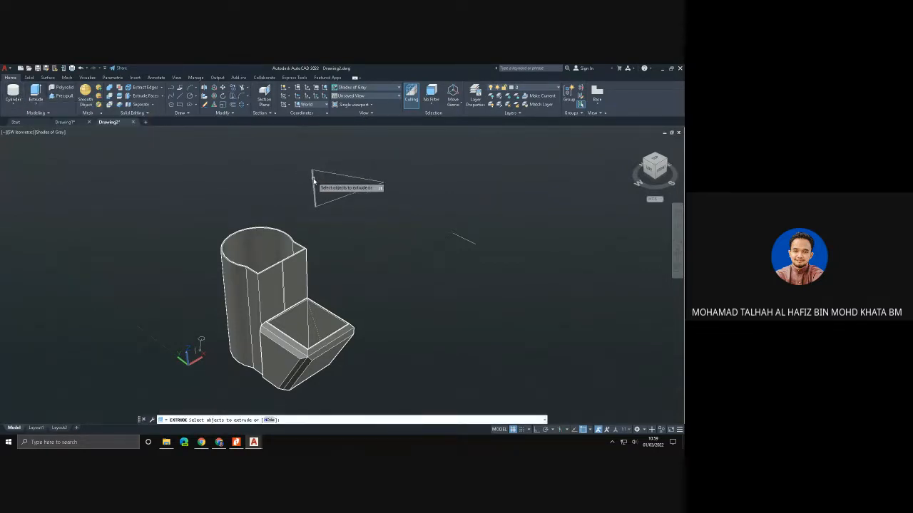
{"action": "left_click", "coordinate": [314, 180]}
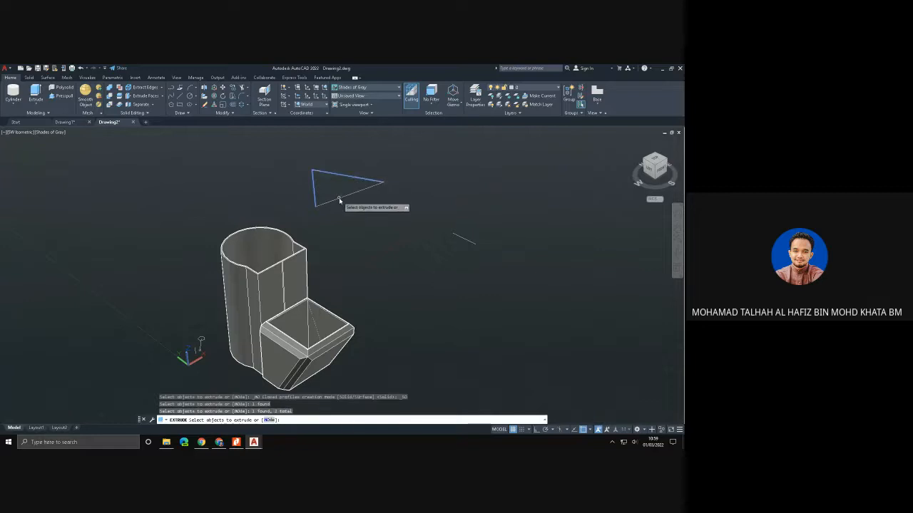
{"action": "left_click", "coordinate": [339, 200]}
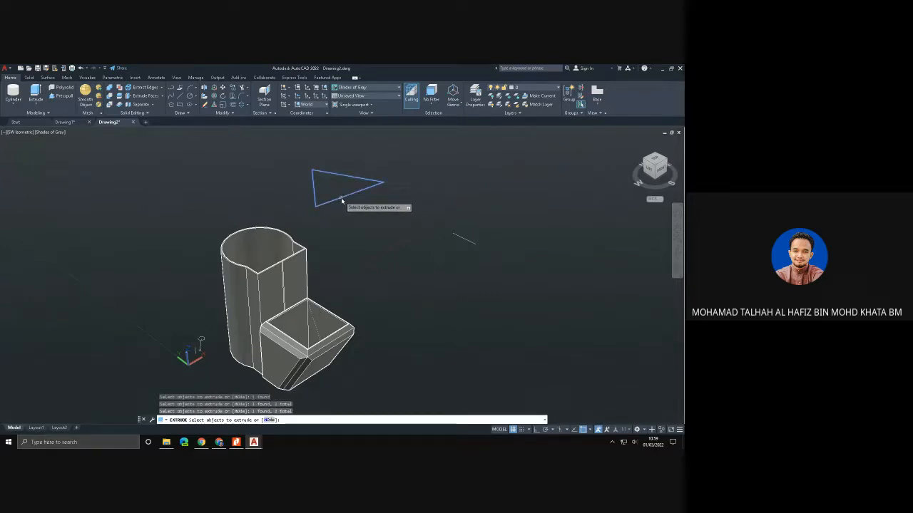
{"action": "key", "text": "Return"}
{"action": "left_click", "coordinate": [345, 166]}
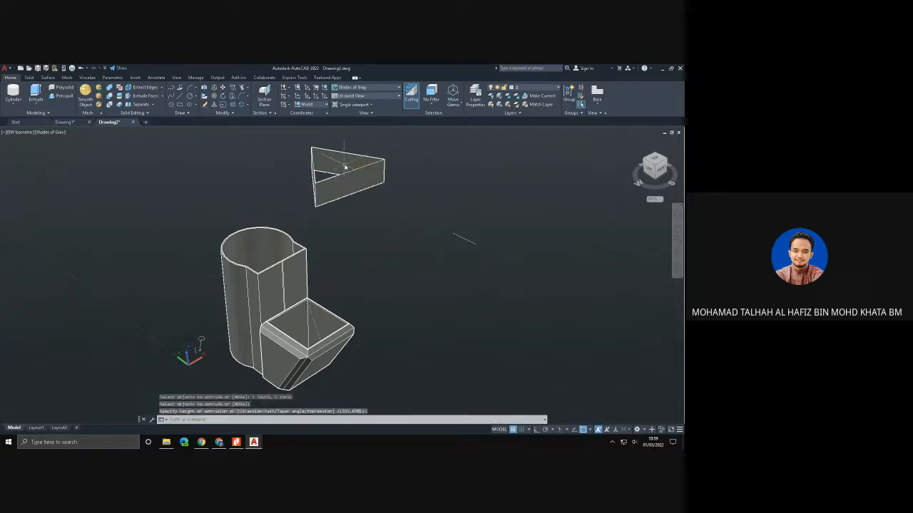
{"action": "key", "text": "Escape"}
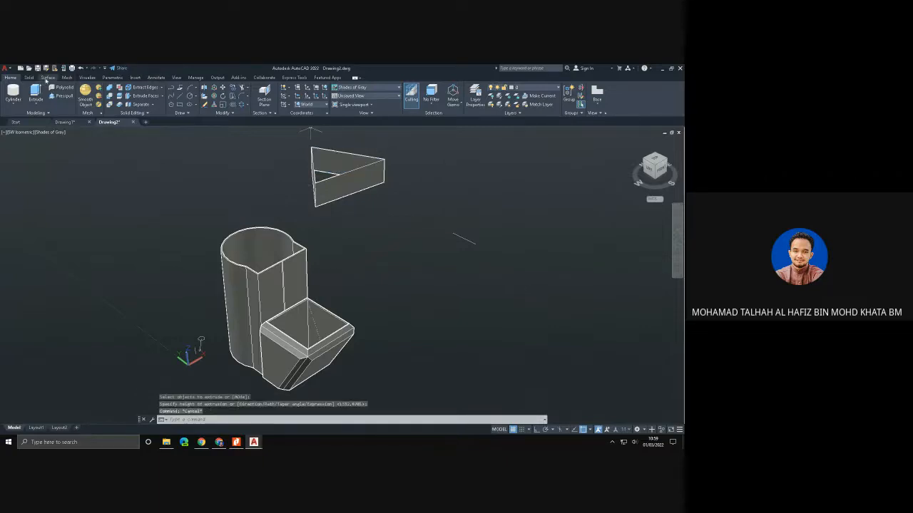
- Thicken the three extruded wall surfaces of the triangle with a thickness of 2
{"action": "left_click", "coordinate": [30, 78]}
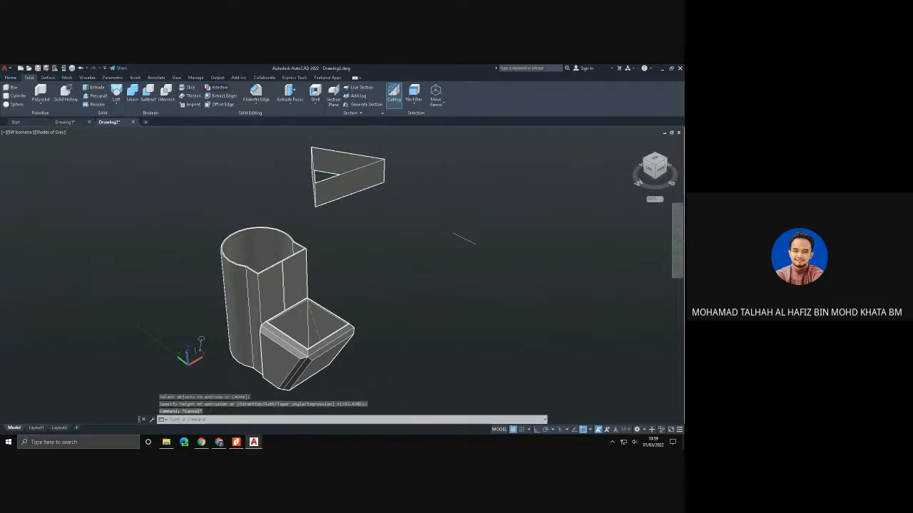
{"action": "left_click", "coordinate": [191, 96]}
{"action": "left_click", "coordinate": [334, 161]}
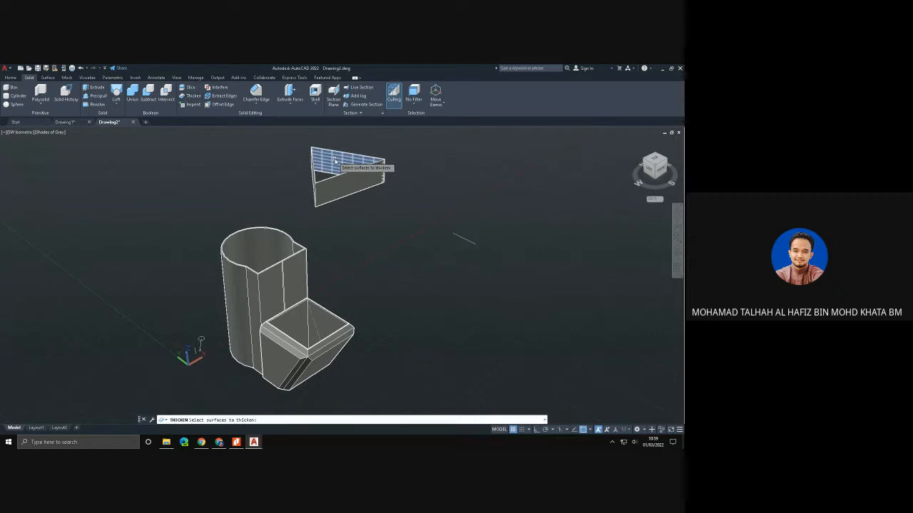
{"action": "left_click", "coordinate": [334, 161]}
{"action": "left_click", "coordinate": [314, 169]}
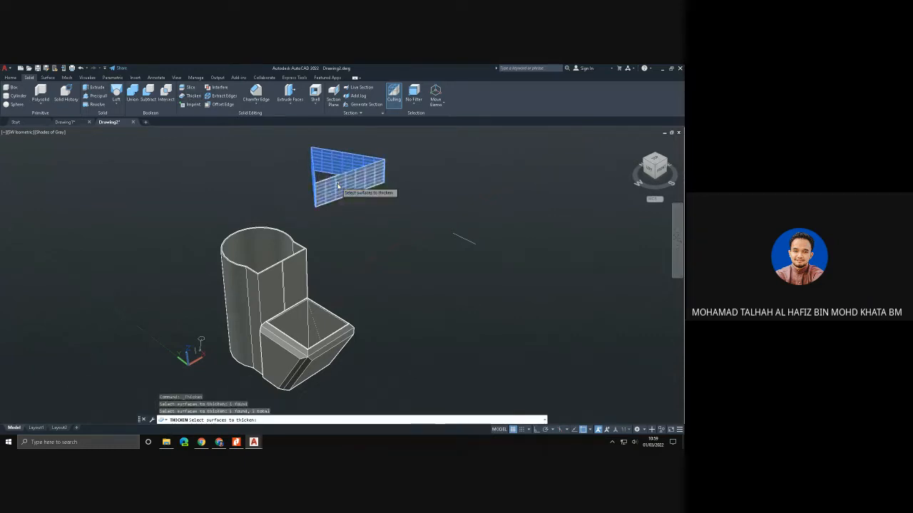
{"action": "left_click", "coordinate": [338, 186]}
{"action": "key", "text": "Return"}
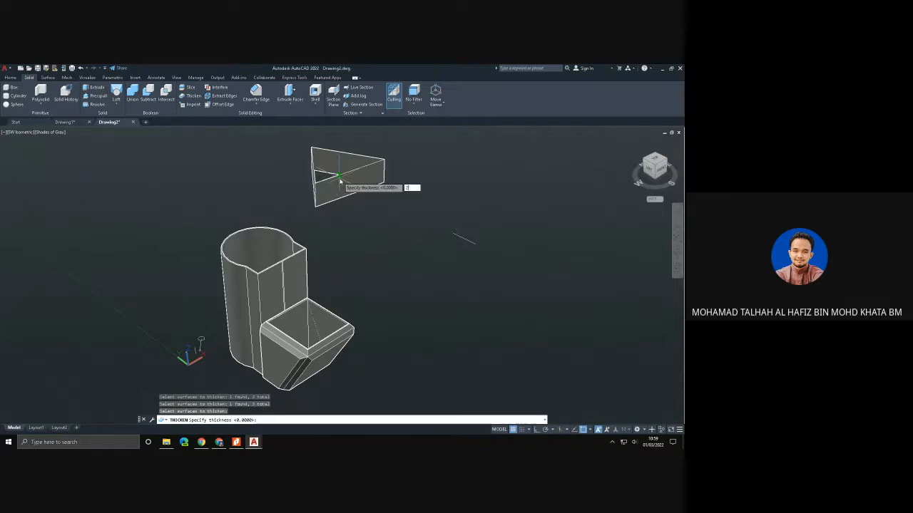
{"action": "type", "text": "2"}
{"action": "key", "text": "Return"}
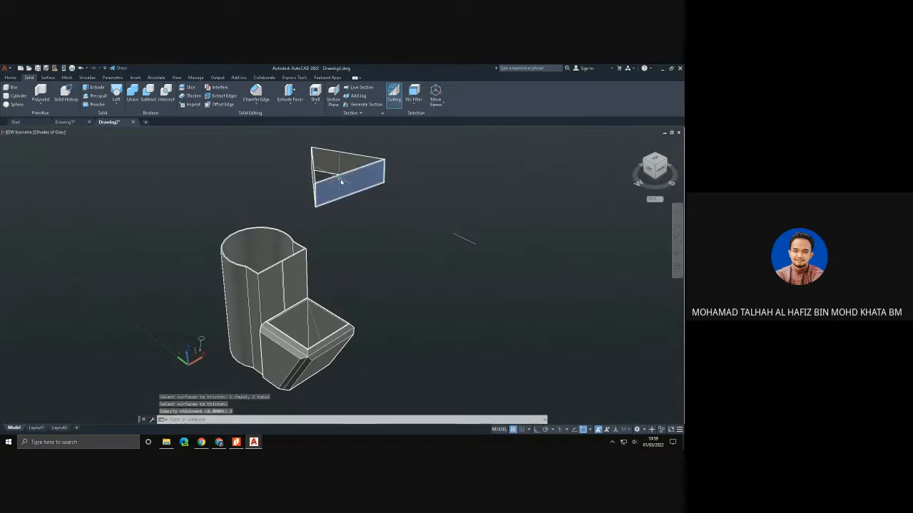
- Union the three thickened walls of the triangle into one object
{"action": "scroll", "coordinate": [365, 184], "scroll_direction": "up", "scroll_amount": 1}
{"action": "scroll", "coordinate": [357, 180], "scroll_direction": "up", "scroll_amount": 1}
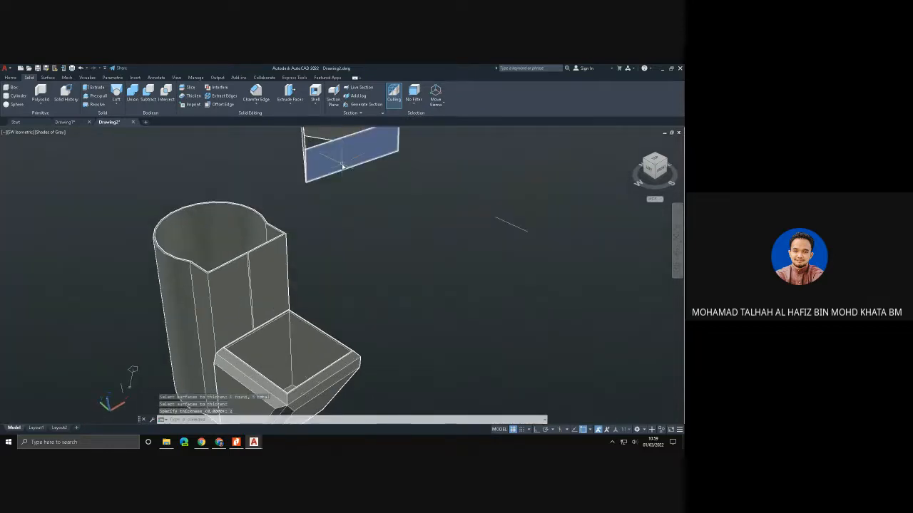
{"action": "scroll", "coordinate": [347, 193], "scroll_direction": "down", "scroll_amount": 1}
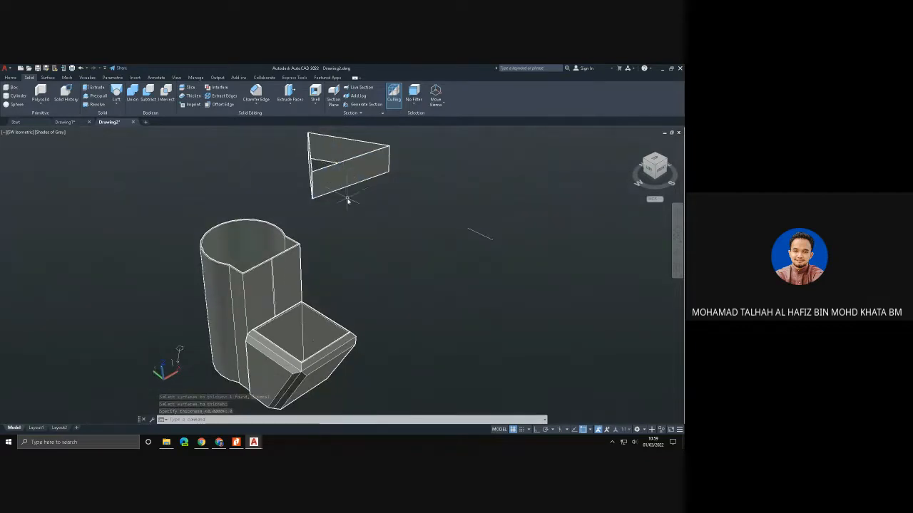
{"action": "middle_click_drag", "start_coordinate": [347, 203], "coordinate": [285, 249], "text": "shift"}
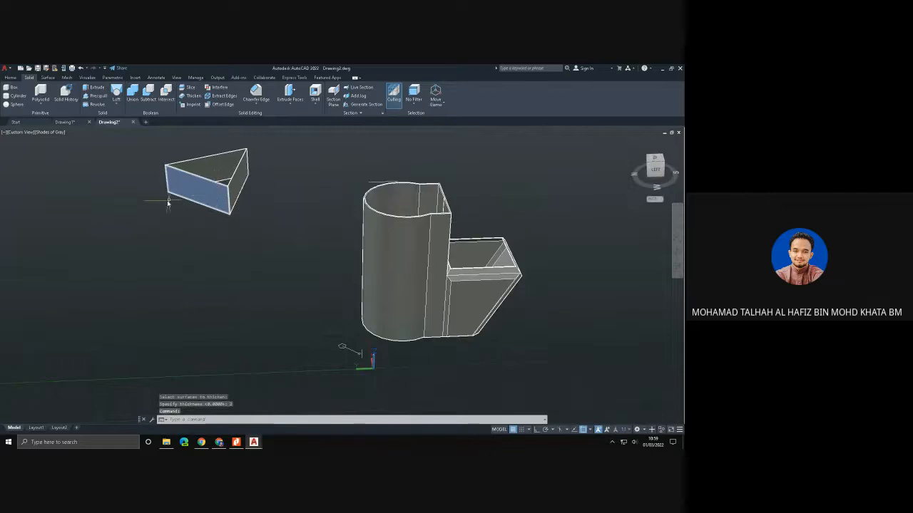
{"action": "middle_click_drag", "start_coordinate": [167, 202], "coordinate": [342, 207], "text": "shift"}
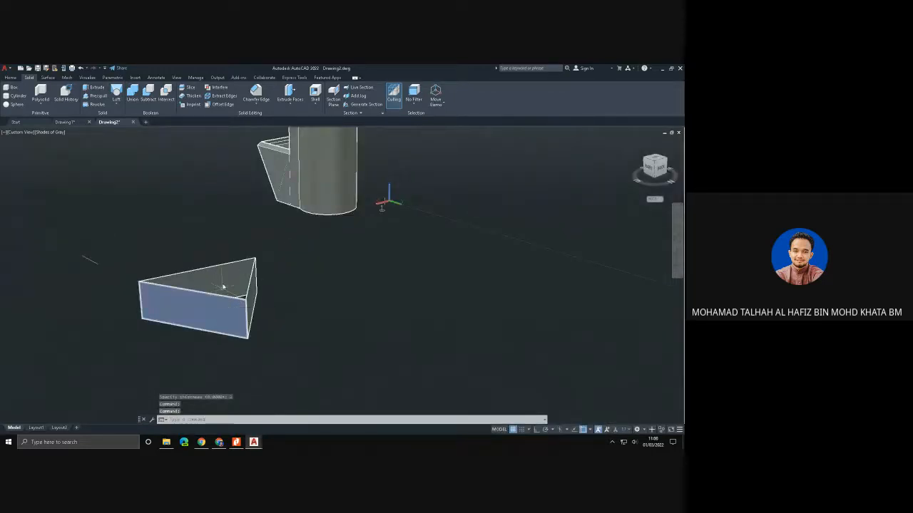
{"action": "left_click", "coordinate": [132, 93]}
{"action": "left_click", "coordinate": [223, 273]}
{"action": "left_click", "coordinate": [204, 325]}
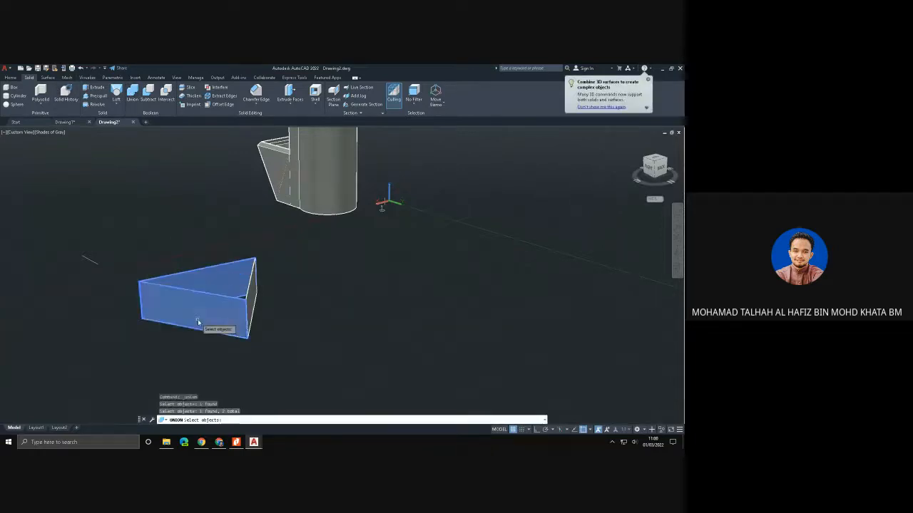
{"action": "left_click", "coordinate": [254, 298]}
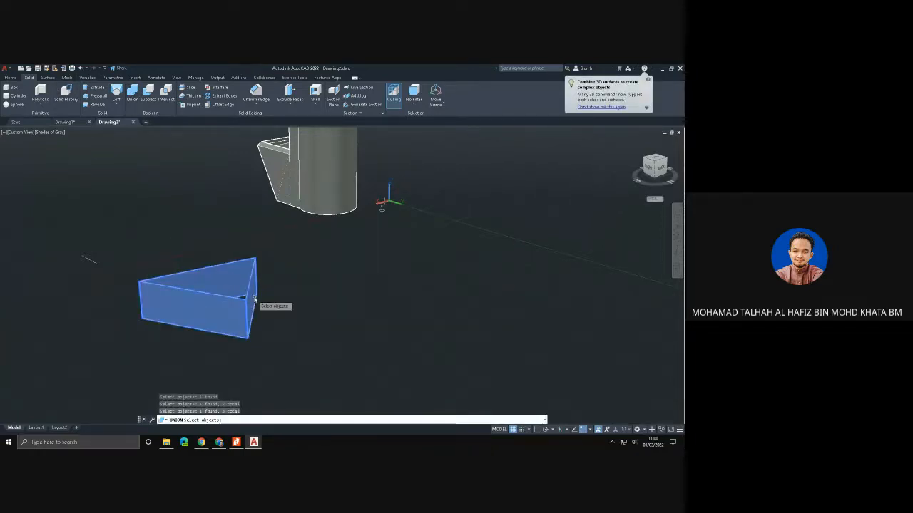
{"action": "key", "text": "Return"}
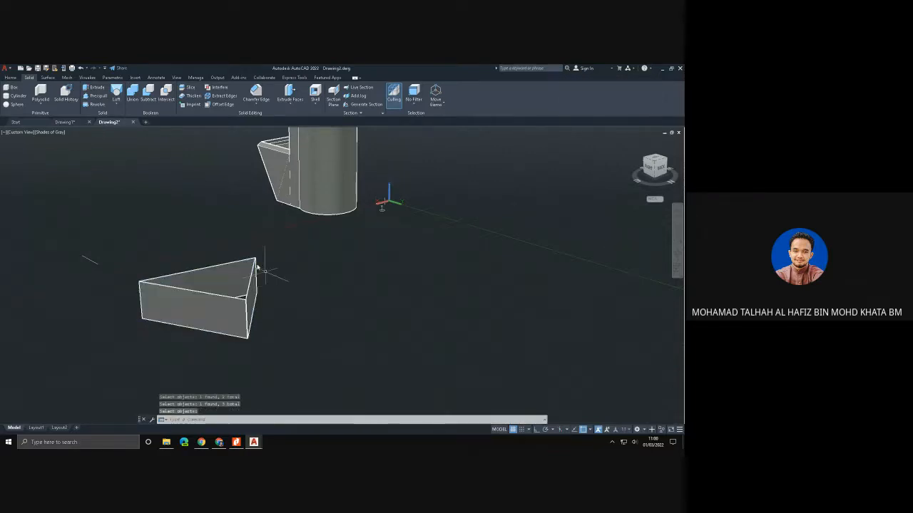
- Return the model to the SW Isometric view with the shelled solid and the triangular walls both in sight
{"action": "left_click", "coordinate": [26, 132]}
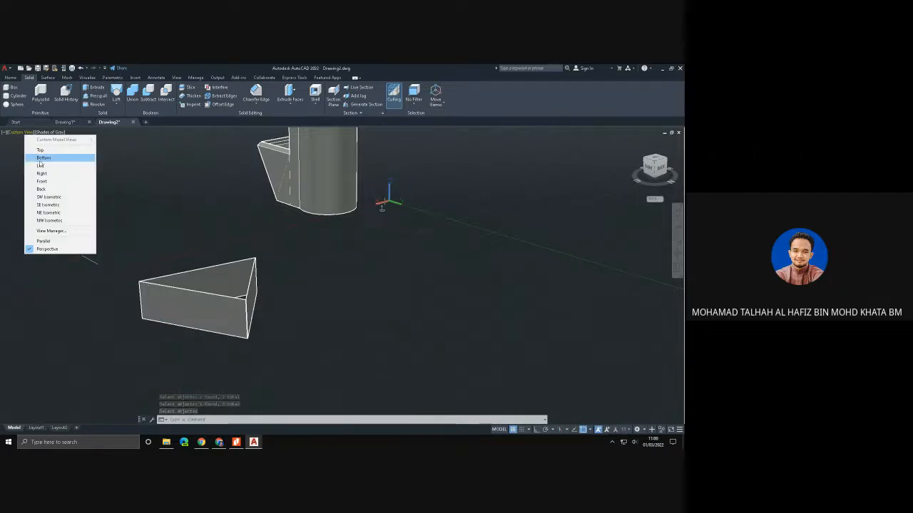
{"action": "left_click", "coordinate": [50, 197]}
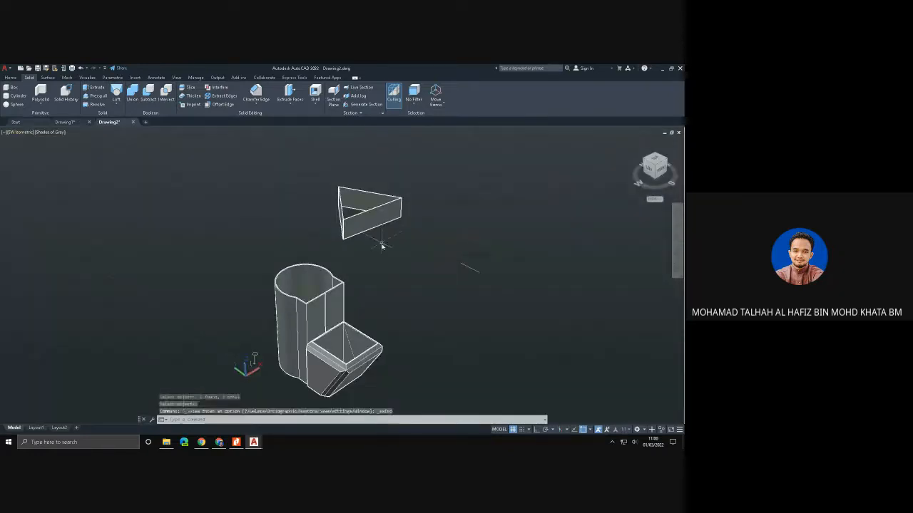
{"action": "middle_click_drag", "start_coordinate": [397, 248], "coordinate": [323, 225]}
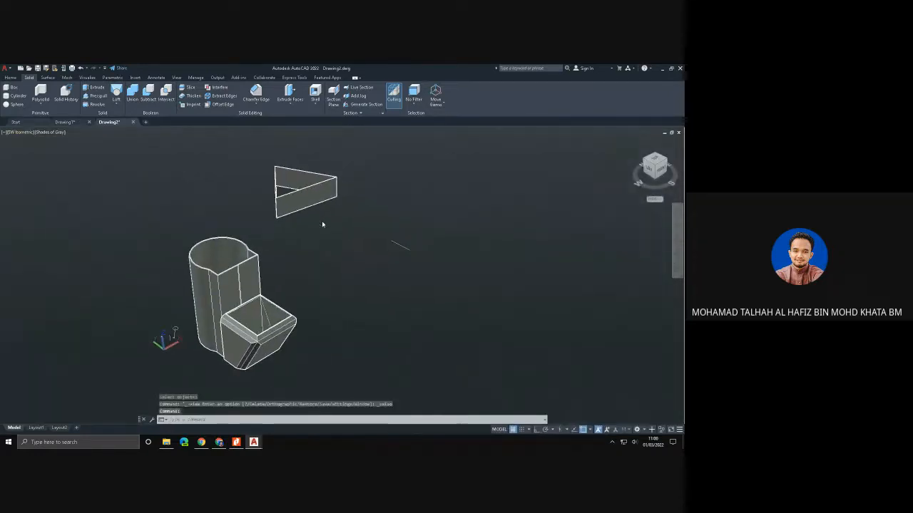
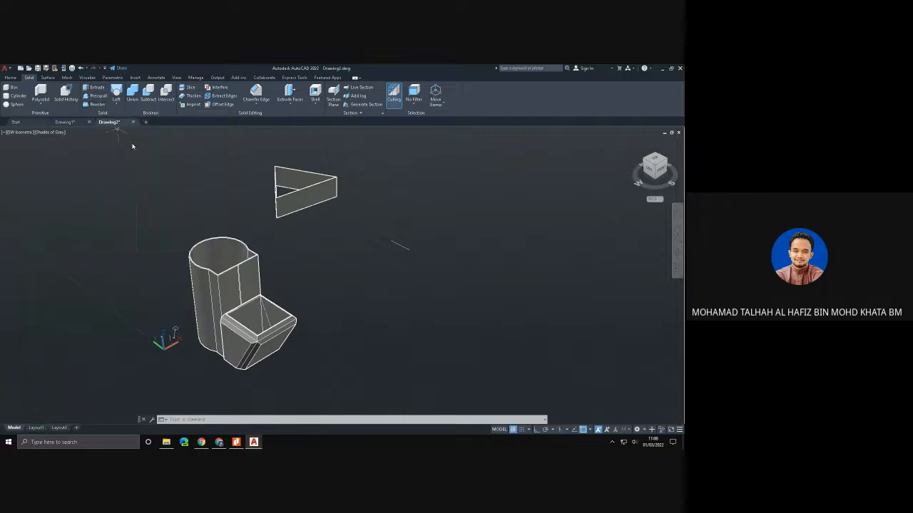
- Draw an L-shaped polyline of two perpendicular segments on the ground plane beside the shelled solid, with Ortho on
{"action": "left_click", "coordinate": [118, 105]}
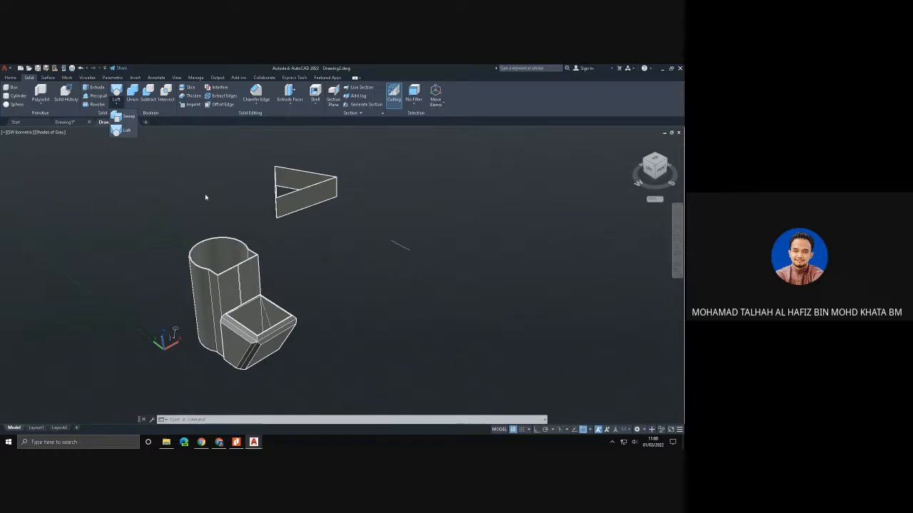
{"action": "left_click", "coordinate": [7, 78]}
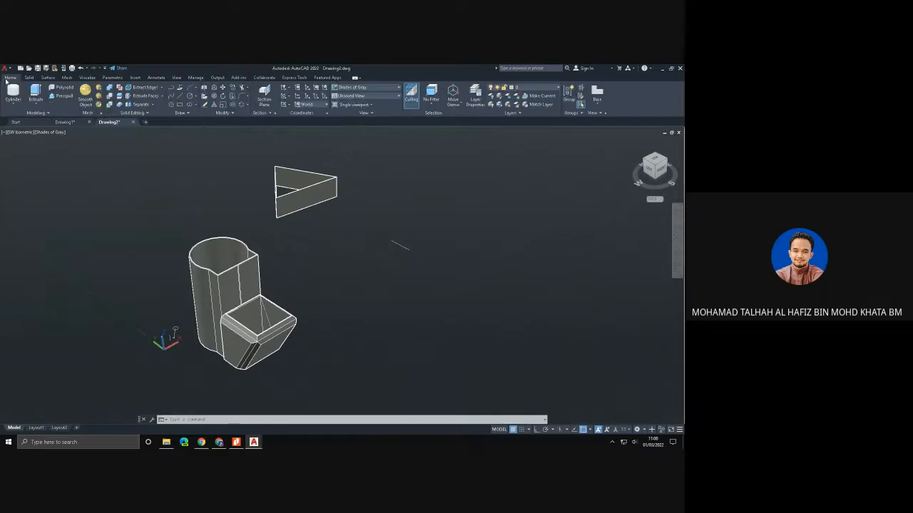
{"action": "left_click", "coordinate": [177, 88]}
{"action": "left_click", "coordinate": [369, 296]}
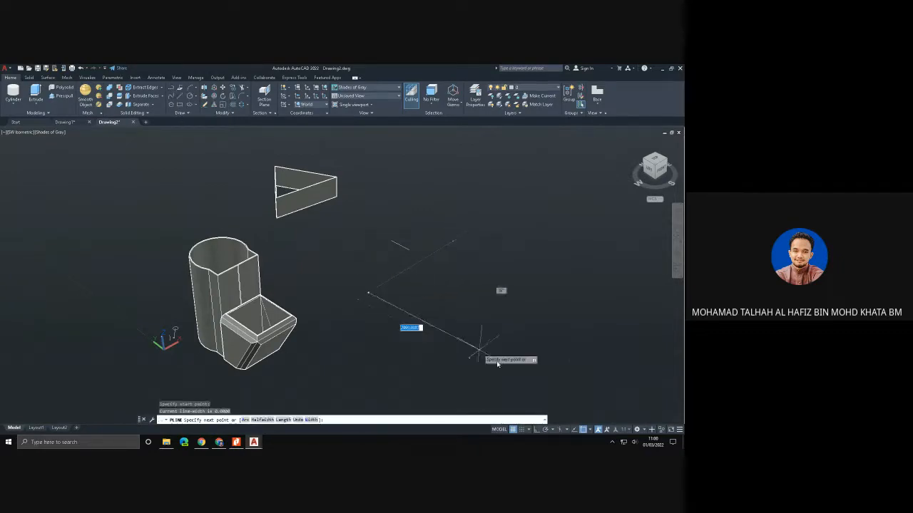
{"action": "left_click", "coordinate": [538, 430]}
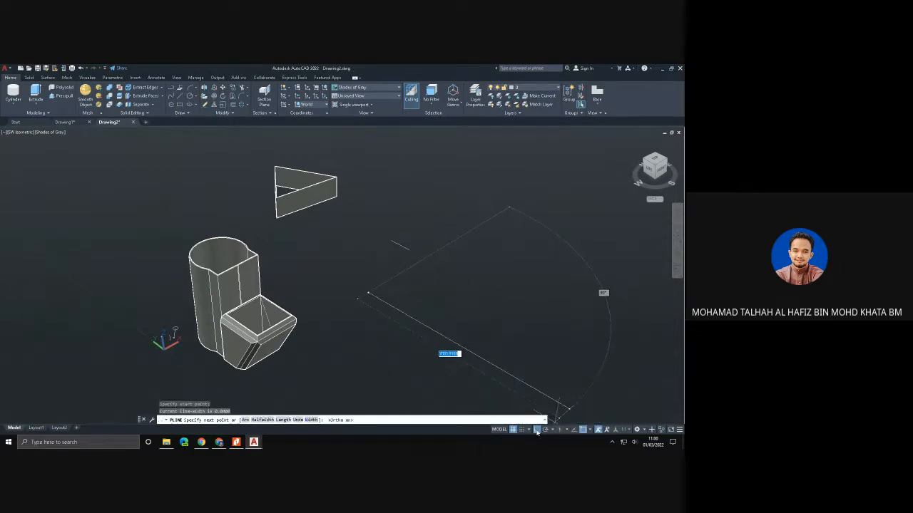
{"action": "left_click", "coordinate": [463, 246]}
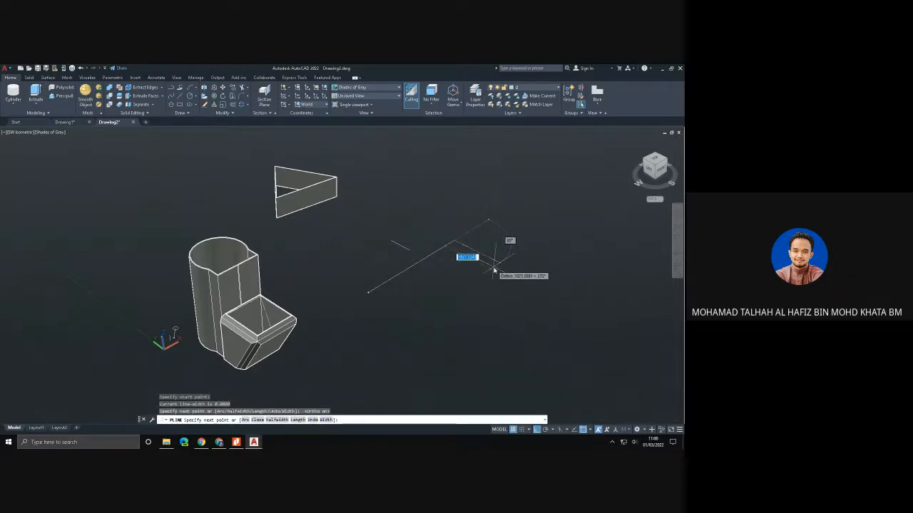
{"action": "left_click", "coordinate": [467, 241]}
{"action": "left_click", "coordinate": [504, 264]}
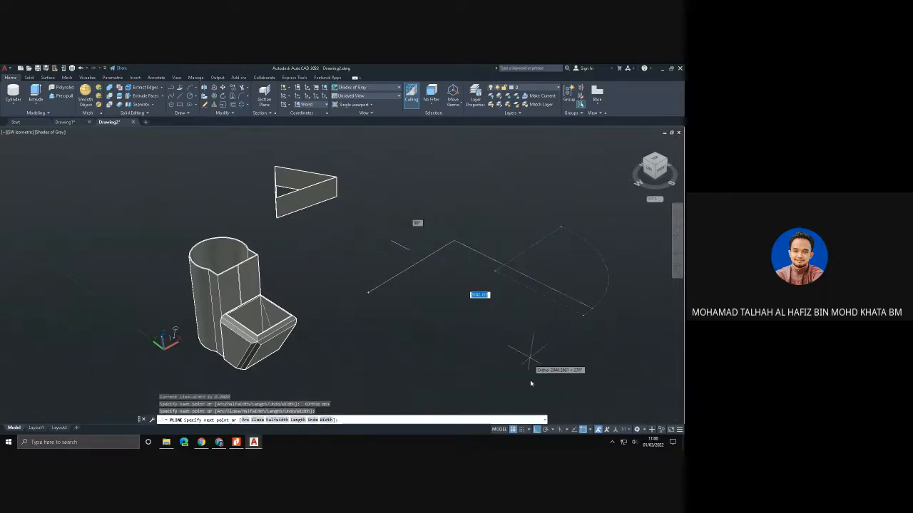
{"action": "left_click", "coordinate": [537, 430]}
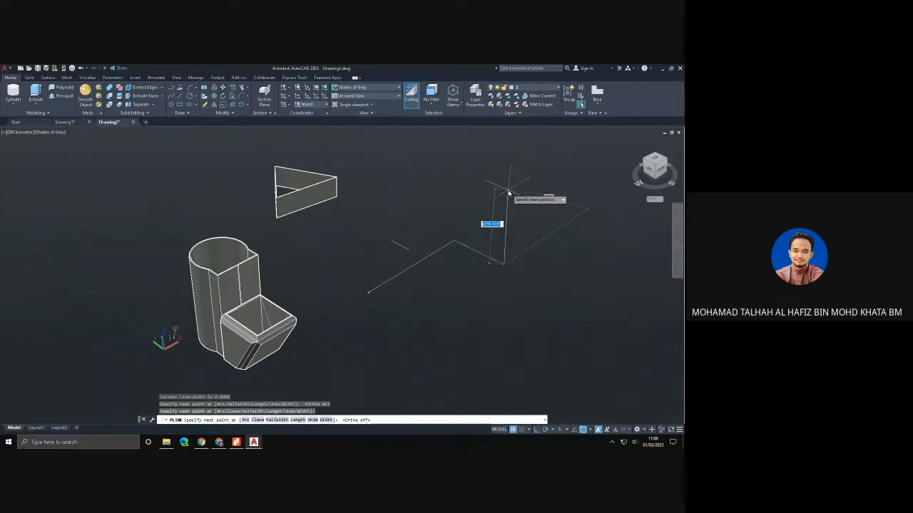
{"action": "key", "text": "Escape"}
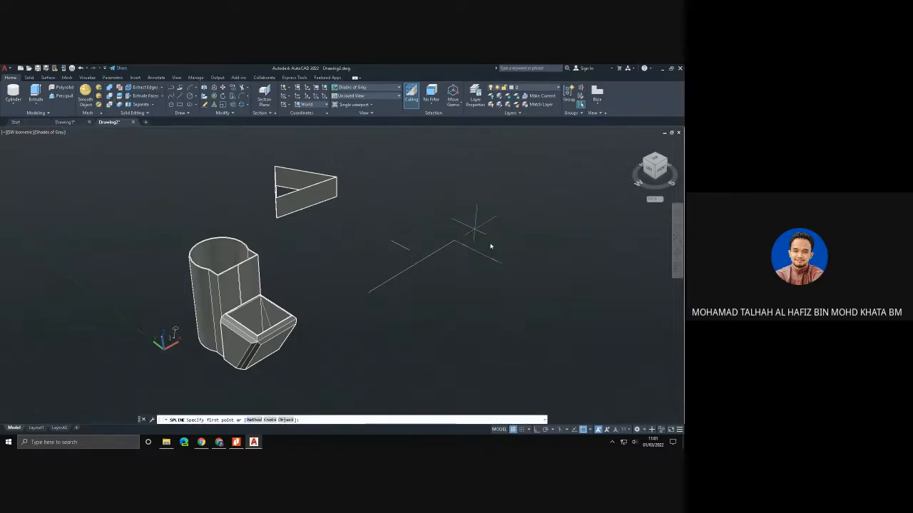
{"action": "left_click", "coordinate": [504, 263]}
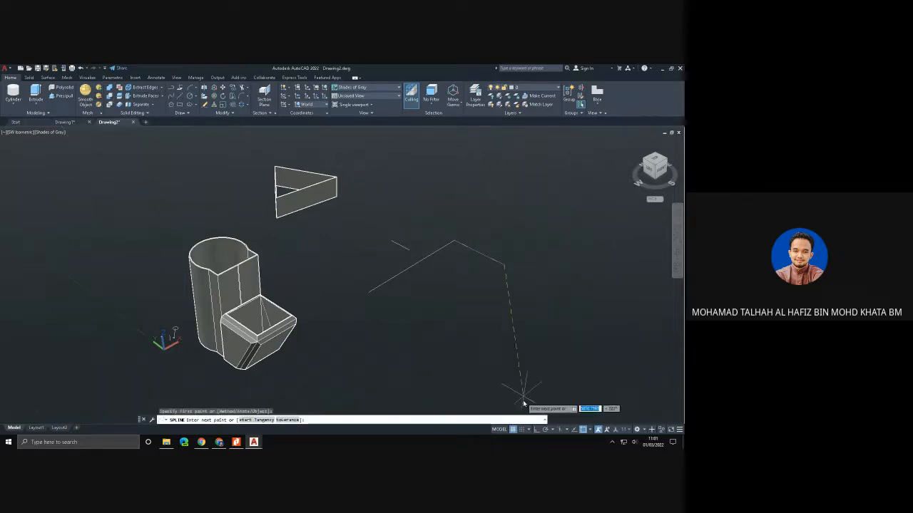
{"action": "left_click", "coordinate": [538, 429]}
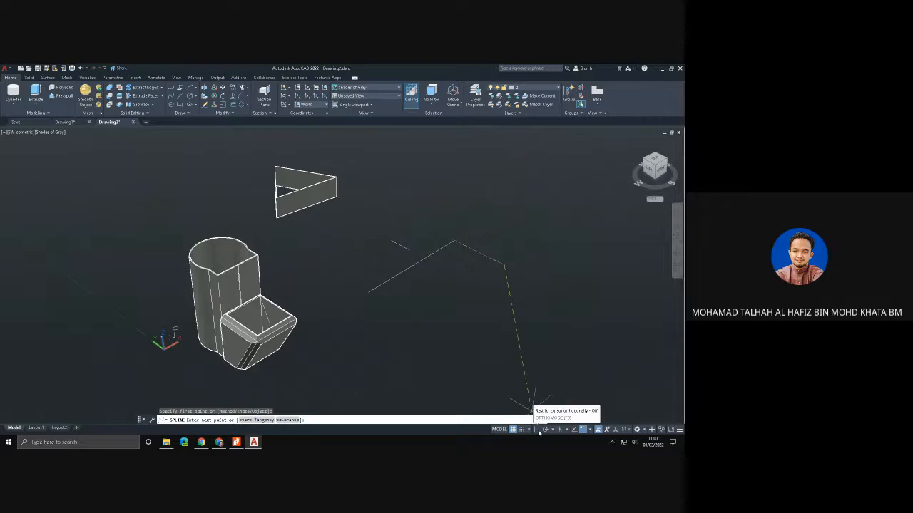
{"action": "left_click", "coordinate": [515, 184]}
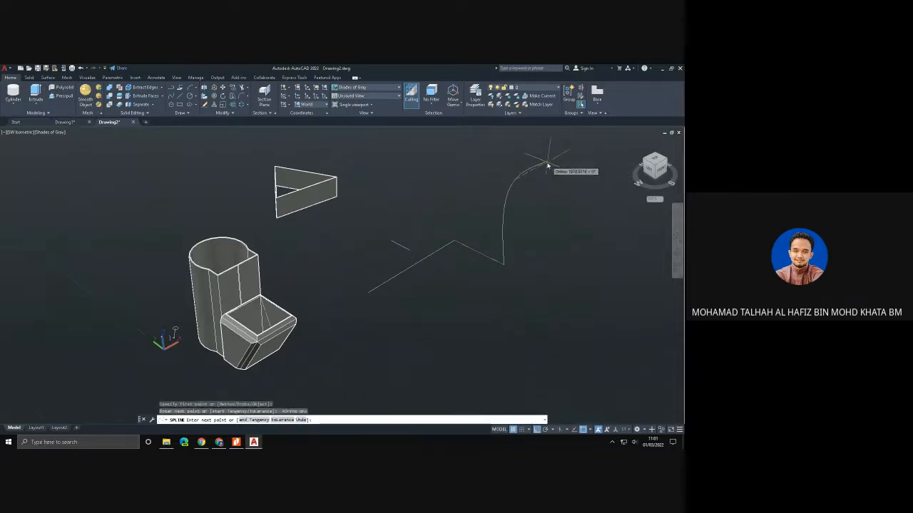
{"action": "key", "text": "Escape"}
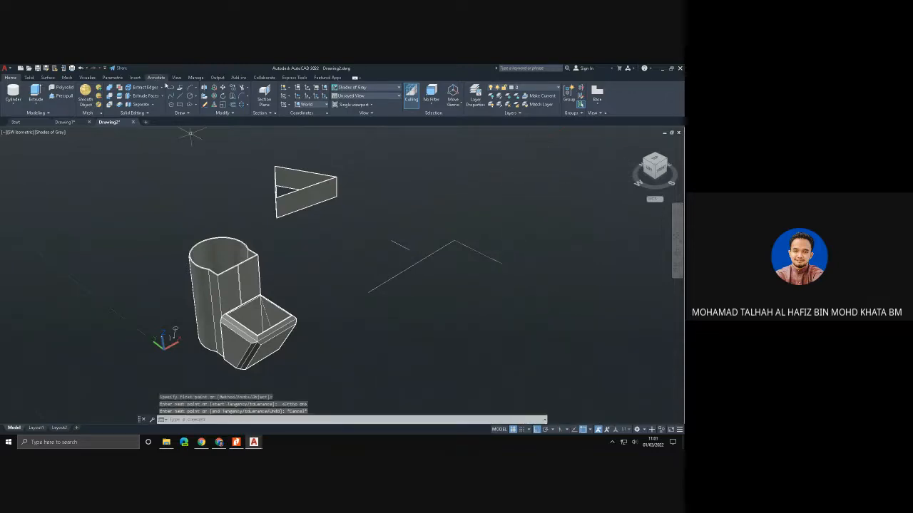
{"action": "left_click", "coordinate": [171, 90]}
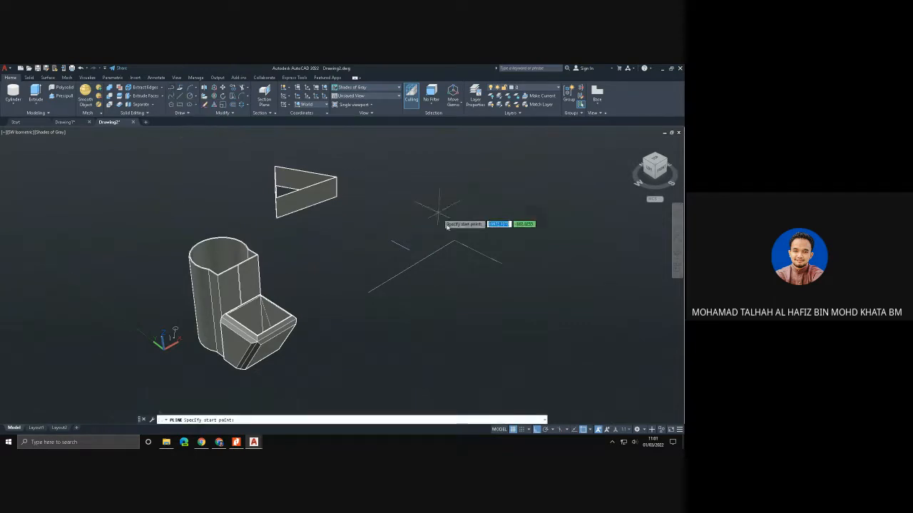
{"action": "left_click", "coordinate": [503, 265]}
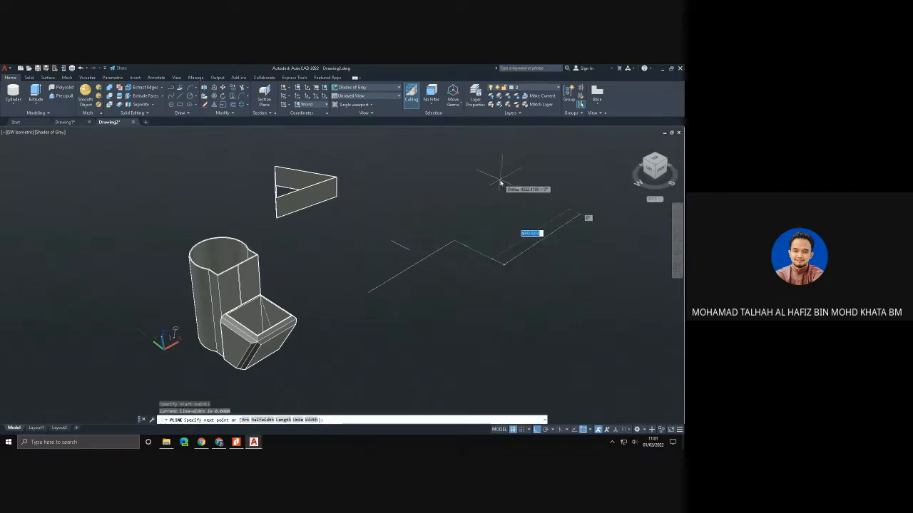
{"action": "key", "text": "Escape"}
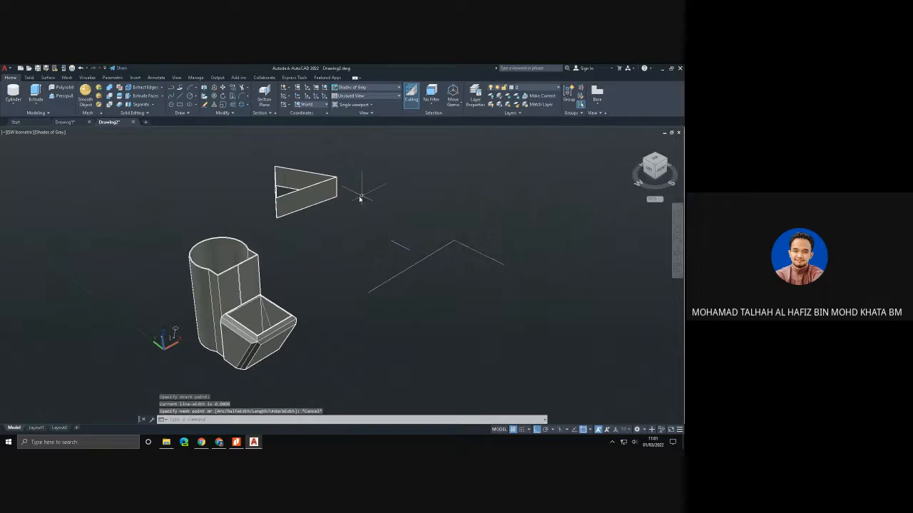
- Draw a small circle freehand, centred on the starting end of the L-shaped polyline
{"action": "left_click", "coordinate": [190, 96]}
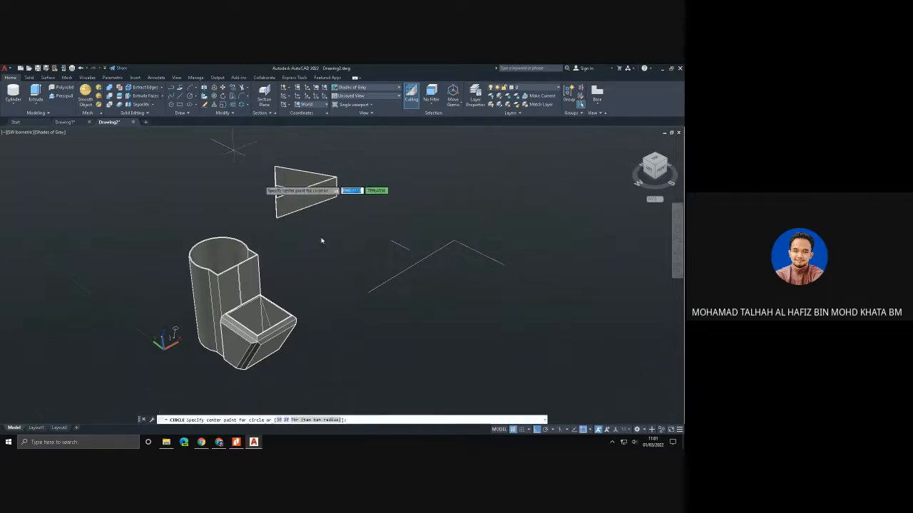
{"action": "left_click", "coordinate": [368, 293]}
{"action": "left_click", "coordinate": [378, 301]}
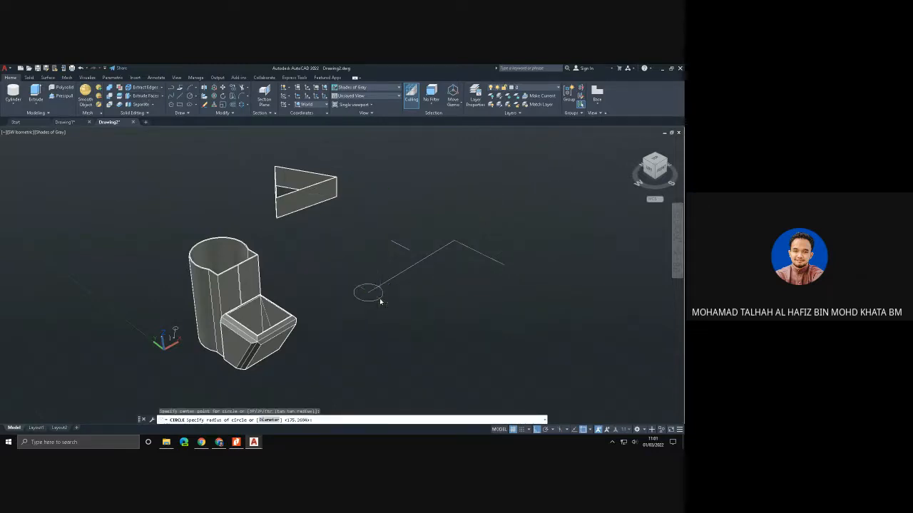
{"action": "key", "text": "Escape"}
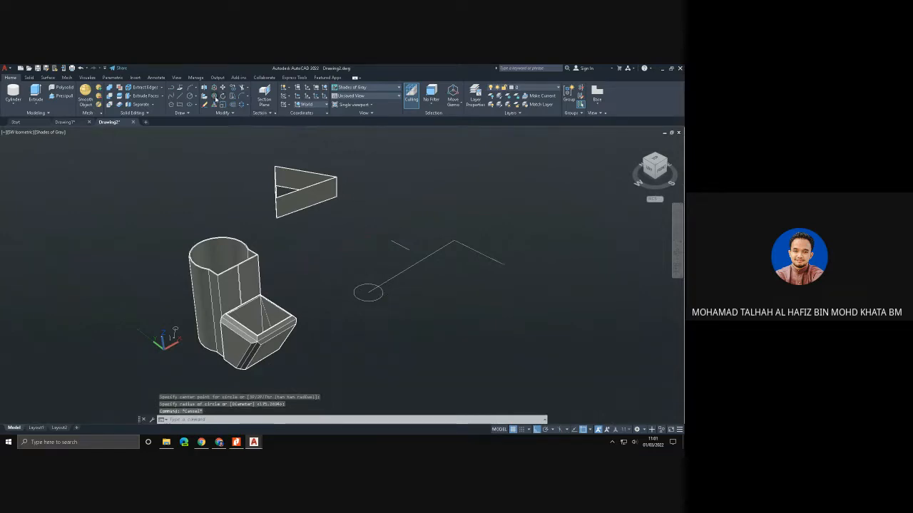
- Rotate the circle in 3D about the Y axis so it stands upright, perpendicular to the polyline's first segment
{"action": "left_click", "coordinate": [214, 97]}
{"action": "left_click", "coordinate": [361, 287]}
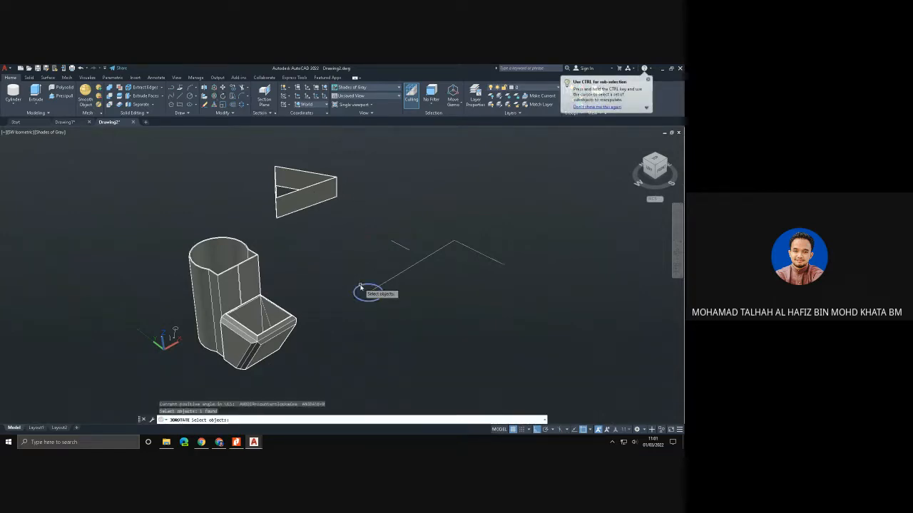
{"action": "key", "text": "Return"}
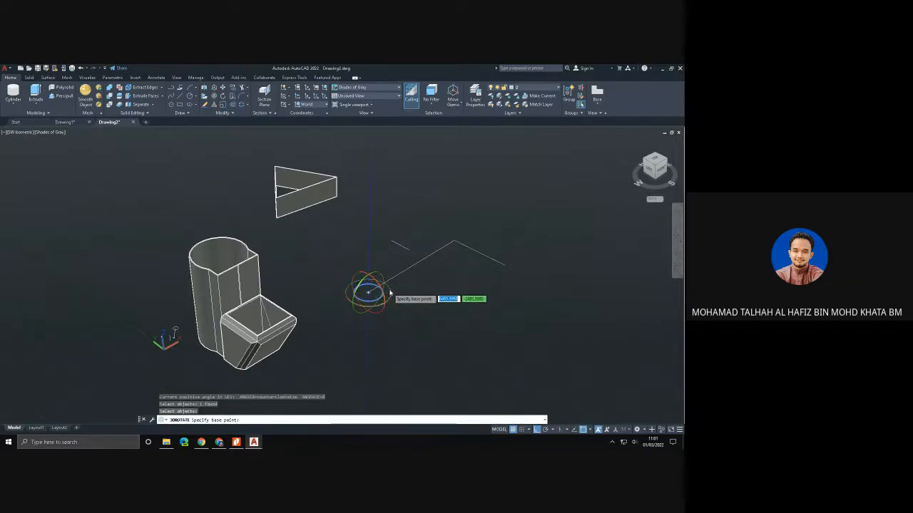
{"action": "left_click", "coordinate": [388, 297]}
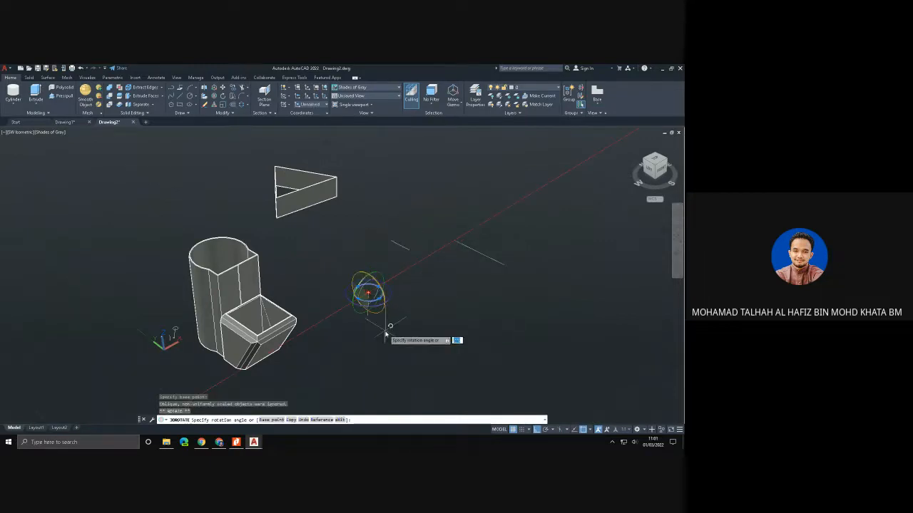
{"action": "key", "text": "Escape"}
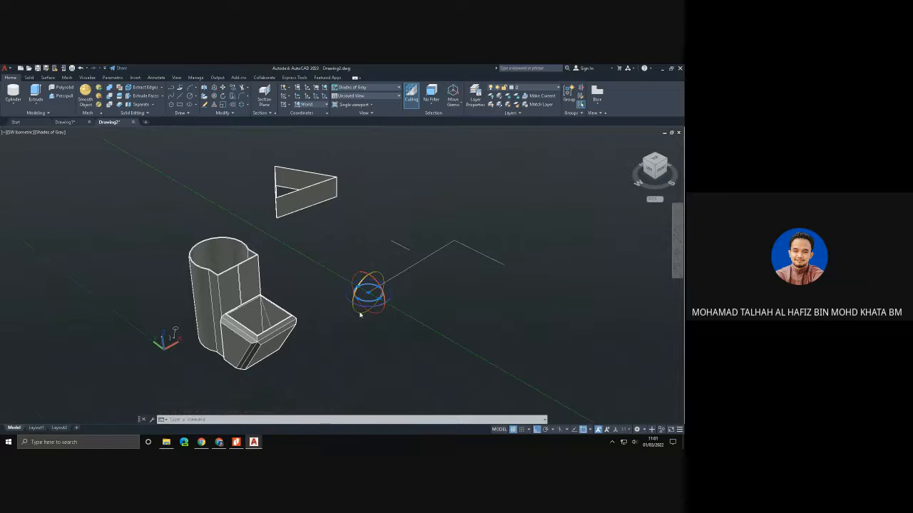
{"action": "left_click", "coordinate": [365, 311]}
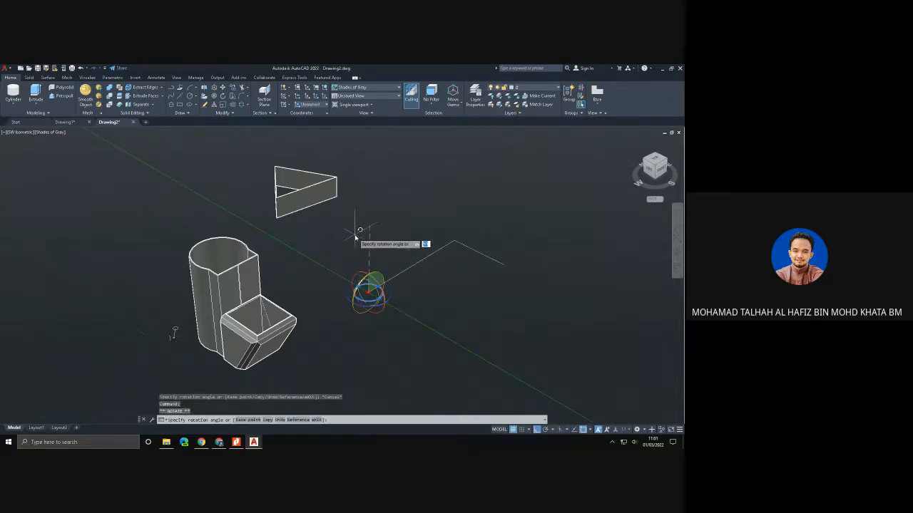
{"action": "key", "text": "Escape"}
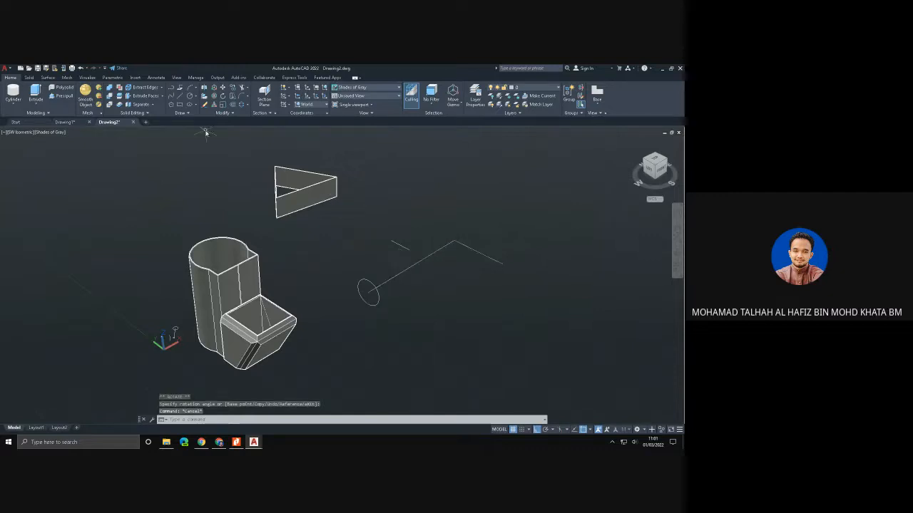
- Sweep the upright circle along the L-shaped polyline to form a solid bent pipe
{"action": "left_click", "coordinate": [29, 77]}
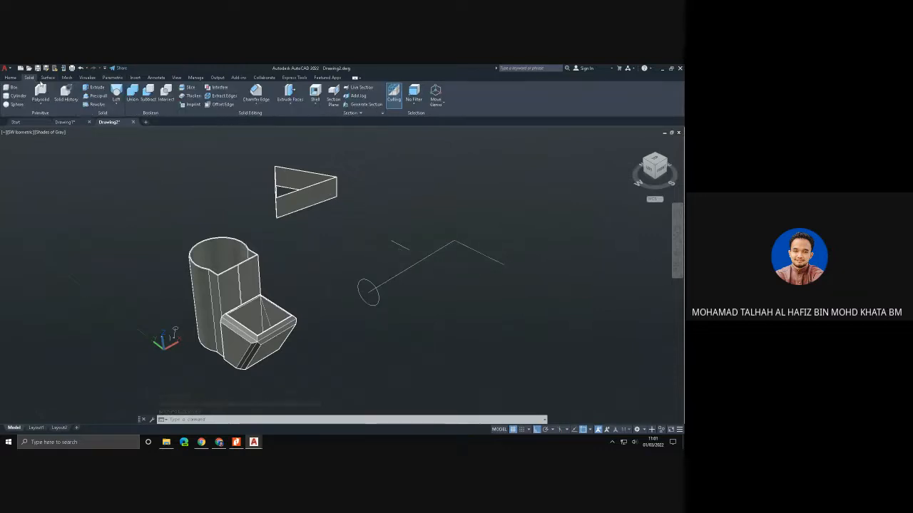
{"action": "left_click", "coordinate": [115, 105]}
{"action": "left_click", "coordinate": [122, 117]}
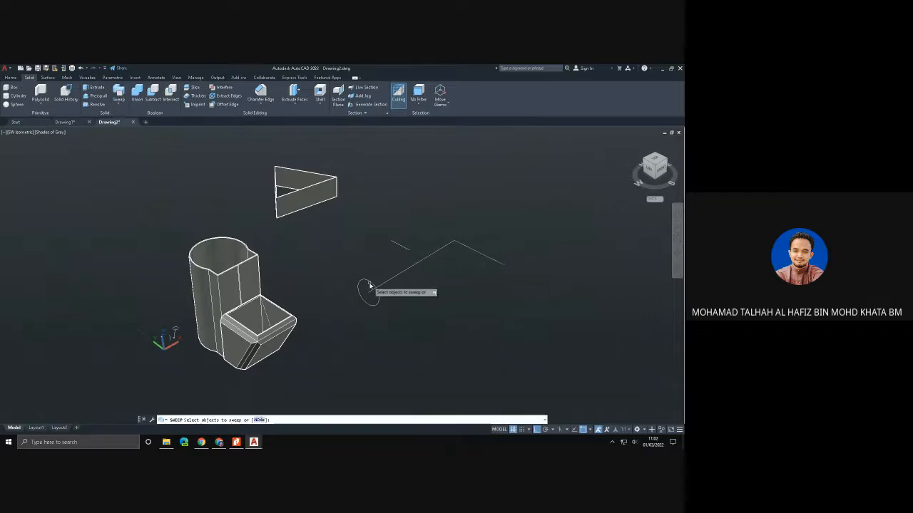
{"action": "left_click", "coordinate": [370, 286]}
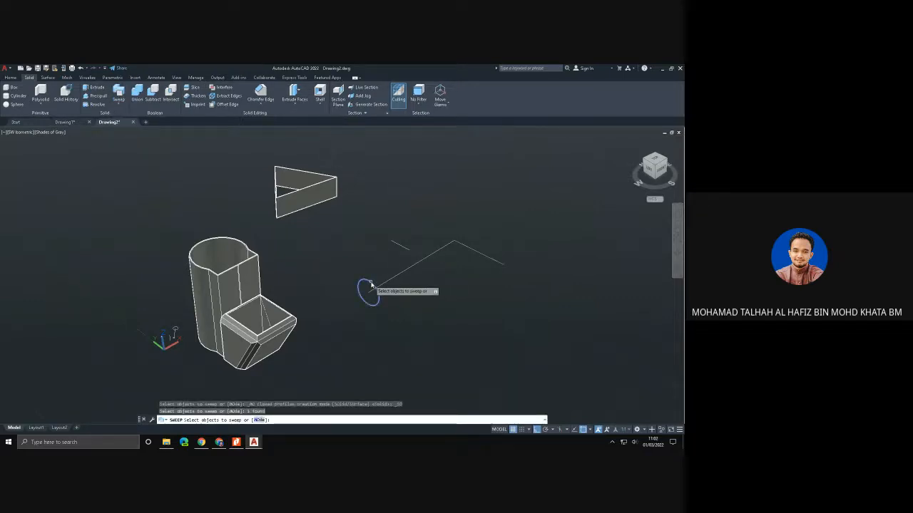
{"action": "key", "text": "Return"}
{"action": "left_click", "coordinate": [387, 284]}
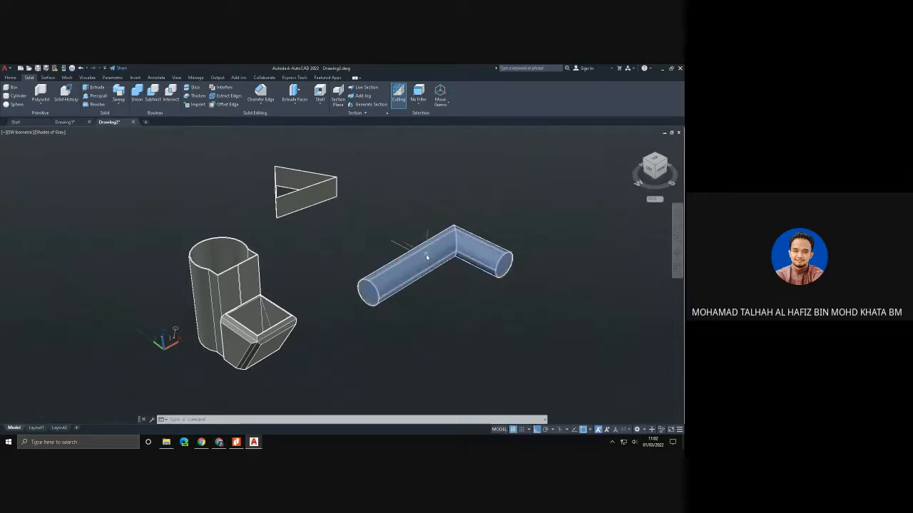
{"action": "key", "text": "Escape"}
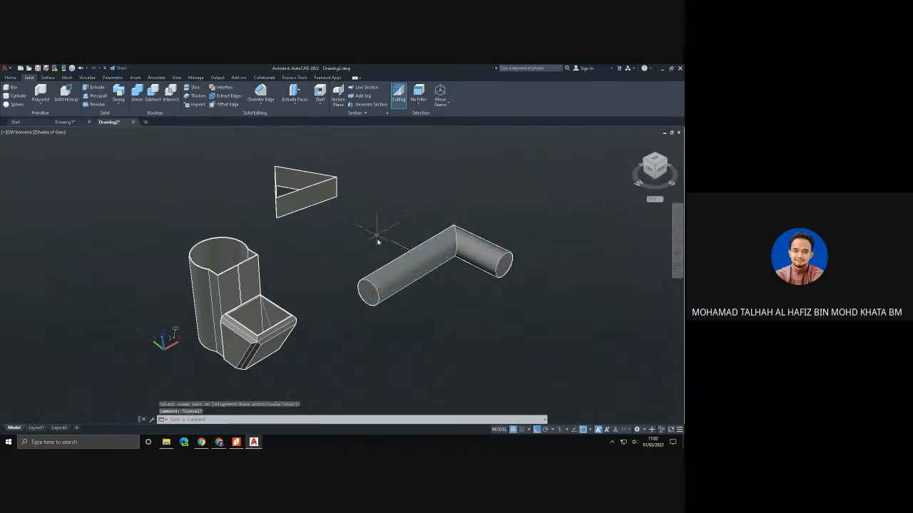
- Delete the swept pipe, the triangular walls and the leftover lines, keeping only the shelled solid
{"action": "left_click", "coordinate": [400, 268]}
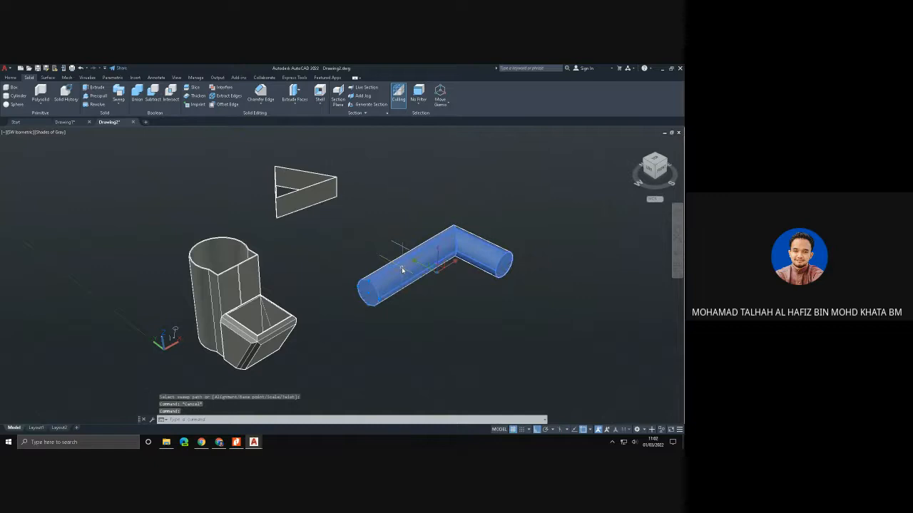
{"action": "key", "text": "Delete"}
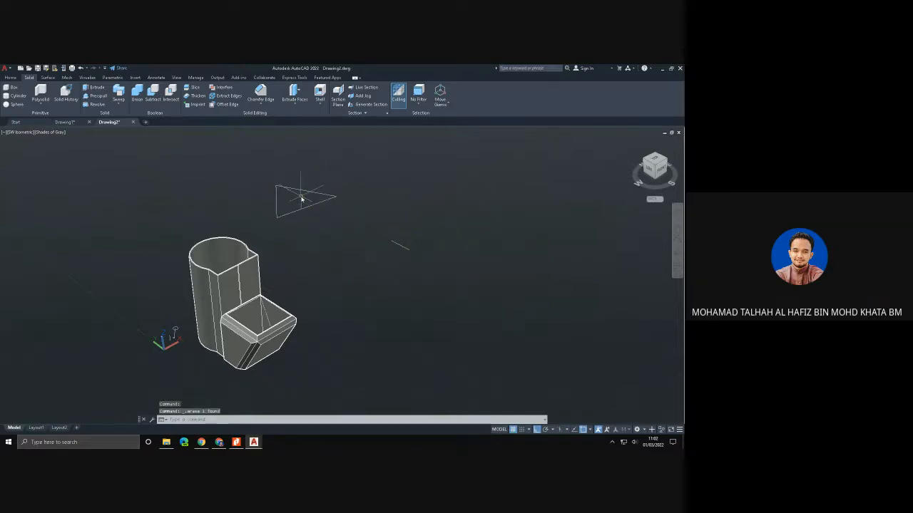
{"action": "left_click", "coordinate": [310, 209]}
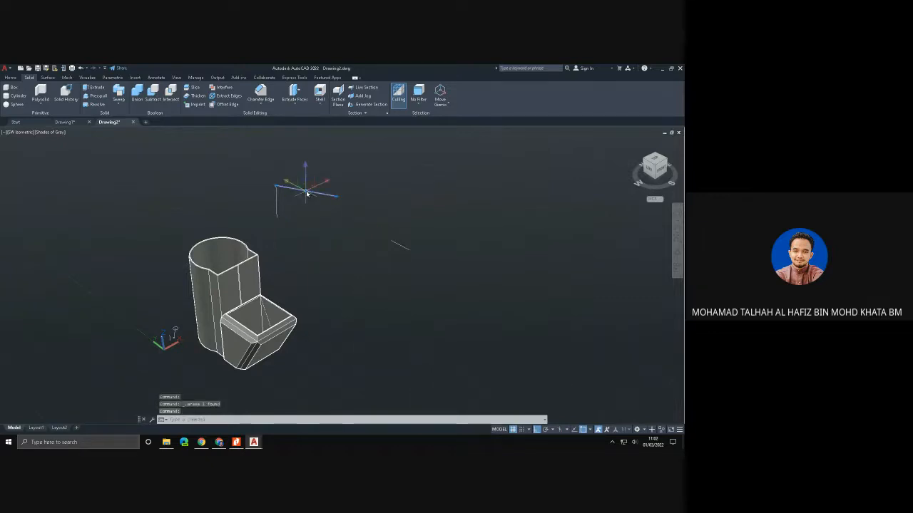
{"action": "key", "text": "Delete"}
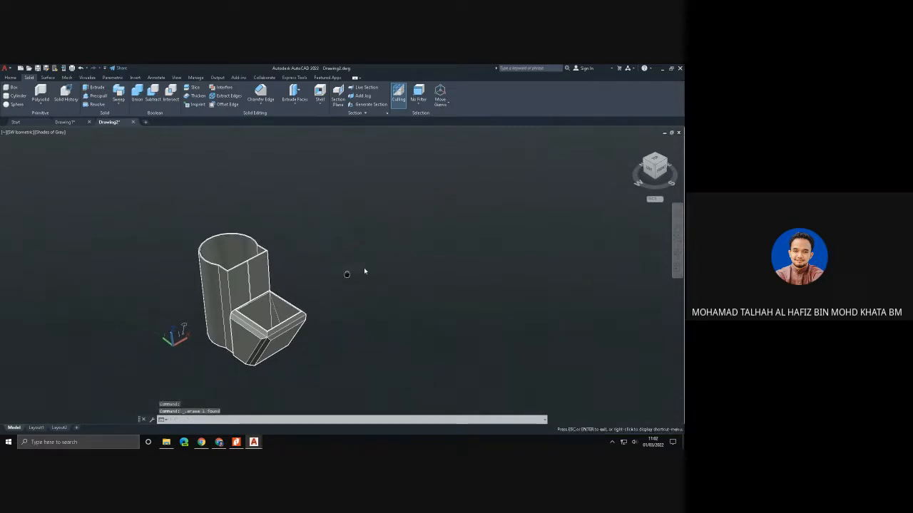
- Open the Materials Browser with the Autodesk Library categories expanded and set the viewport's visual style to Realistic
{"action": "middle_click_drag", "start_coordinate": [363, 267], "coordinate": [440, 249]}
{"action": "scroll", "coordinate": [412, 264], "scroll_direction": "up", "scroll_amount": 1}
{"action": "scroll", "coordinate": [410, 265], "scroll_direction": "up", "scroll_amount": 1}
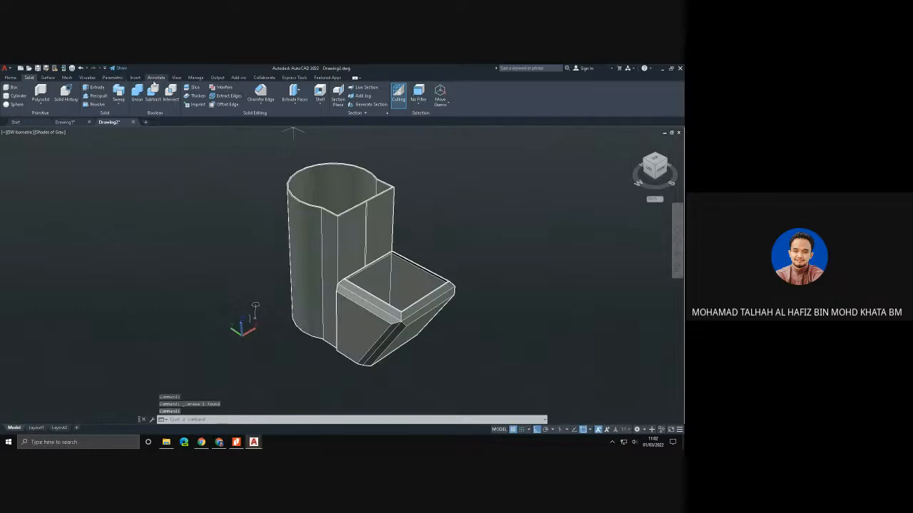
{"action": "left_click", "coordinate": [88, 77]}
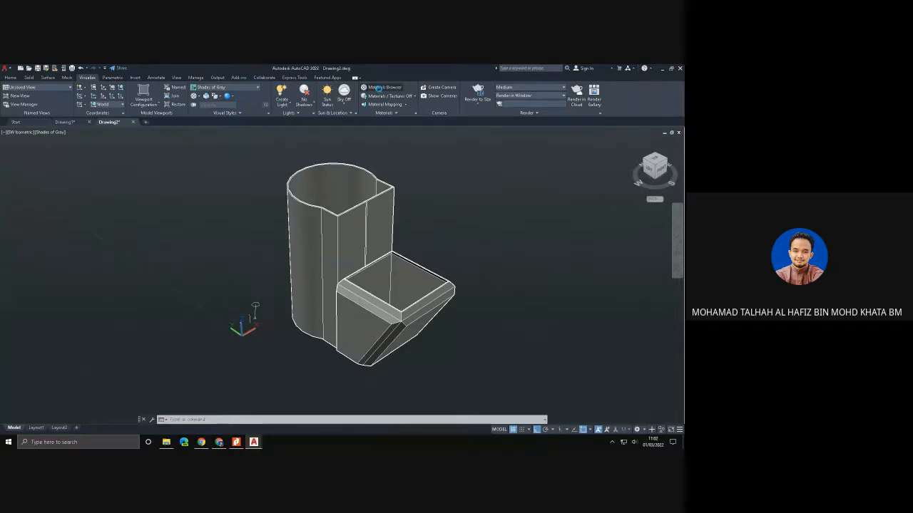
{"action": "left_click", "coordinate": [379, 88]}
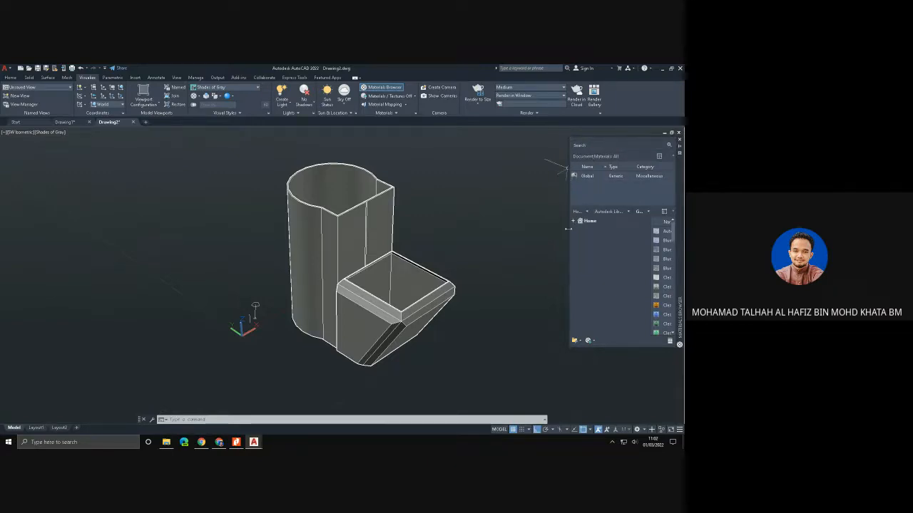
{"action": "left_click_drag", "start_coordinate": [568, 229], "coordinate": [476, 229]}
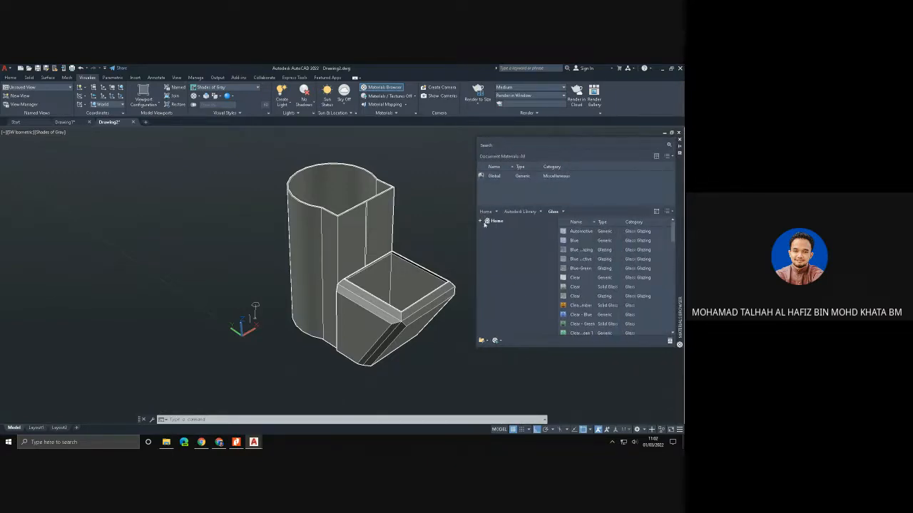
{"action": "left_click", "coordinate": [480, 222]}
{"action": "left_click", "coordinate": [488, 236]}
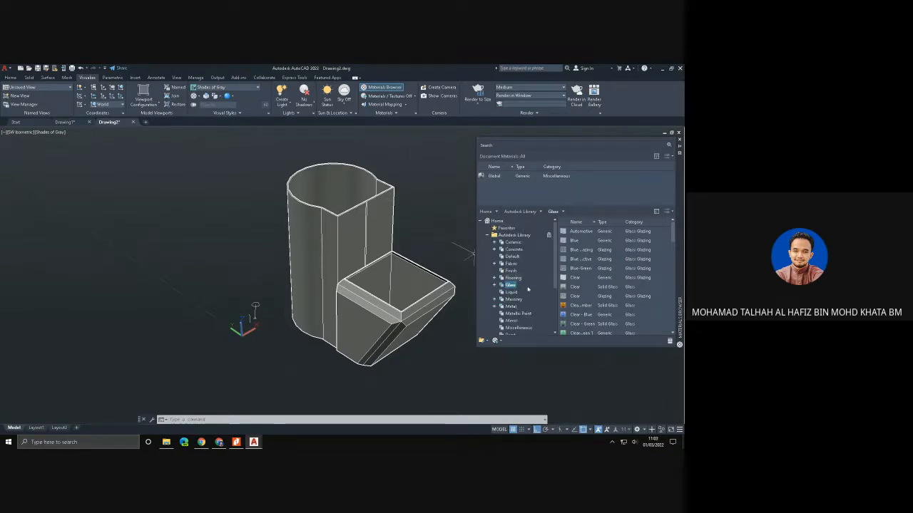
{"action": "left_click", "coordinate": [50, 132]}
{"action": "left_click", "coordinate": [77, 175]}
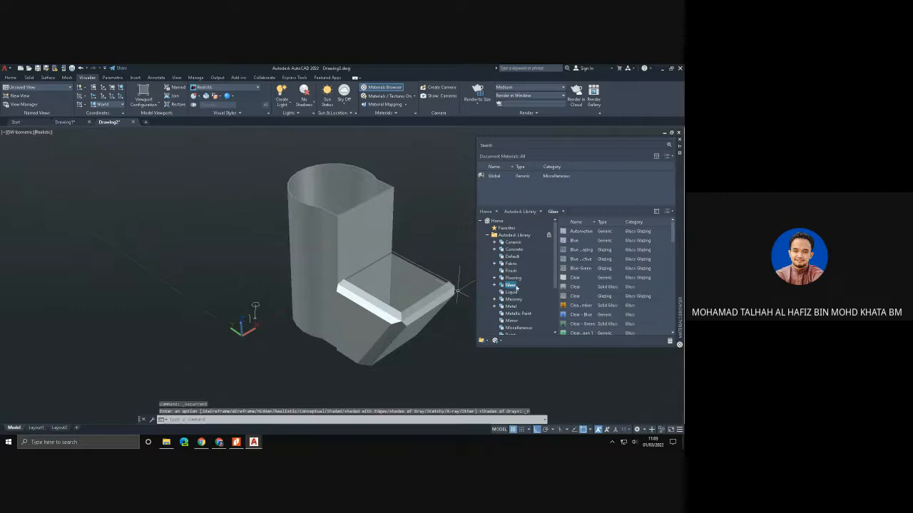
- Apply the Boards material from the Autodesk Library's Wood Panels category to the shelled solid
{"action": "scroll", "coordinate": [514, 300], "scroll_direction": "down", "scroll_amount": 3}
{"action": "scroll", "coordinate": [513, 301], "scroll_direction": "down", "scroll_amount": 1}
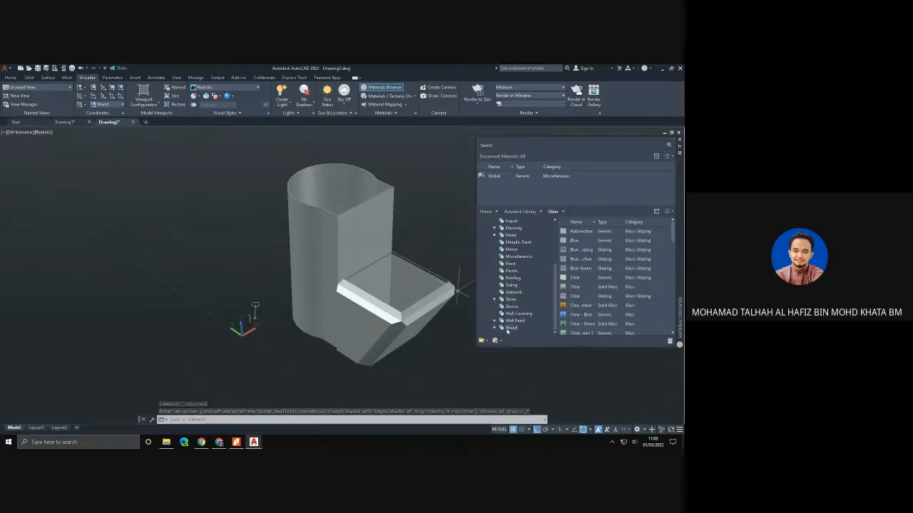
{"action": "left_click", "coordinate": [495, 328]}
{"action": "scroll", "coordinate": [502, 331], "scroll_direction": "down", "scroll_amount": 1}
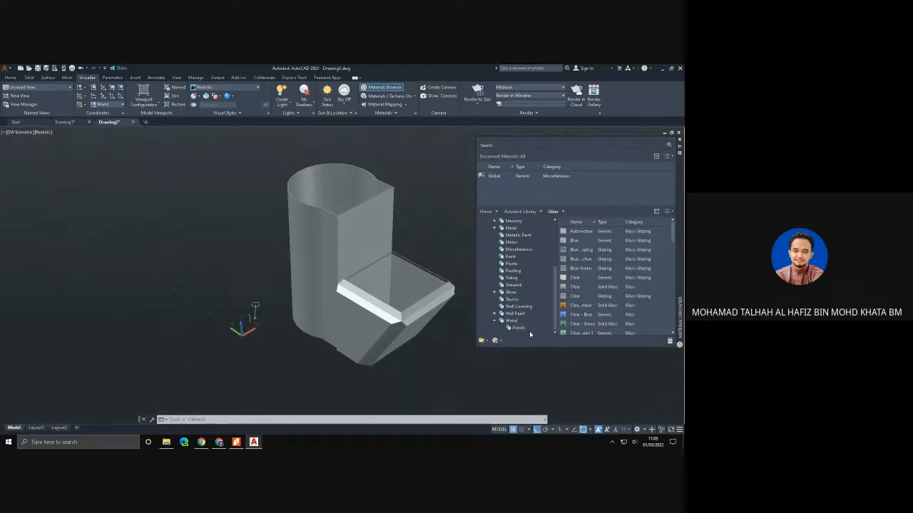
{"action": "left_click", "coordinate": [519, 329]}
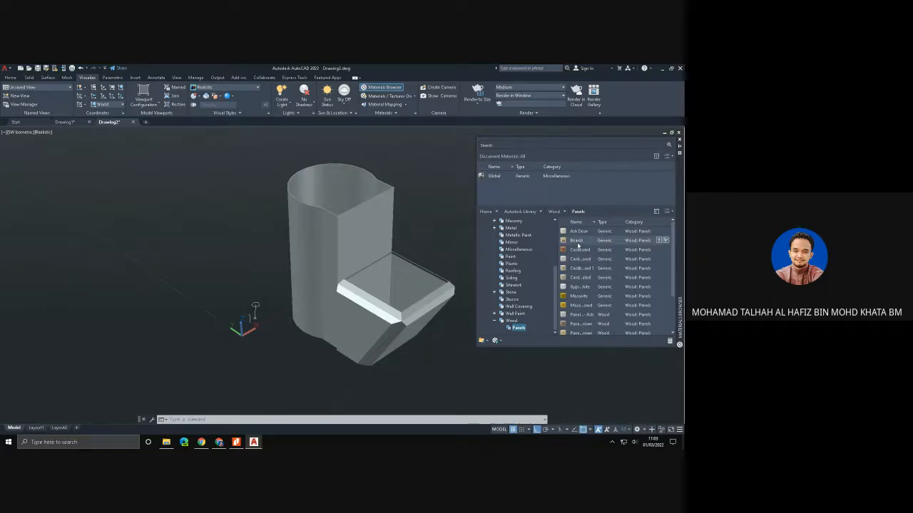
{"action": "left_click_drag", "start_coordinate": [577, 245], "coordinate": [528, 247]}
{"action": "left_click_drag", "start_coordinate": [402, 247], "coordinate": [366, 246]}
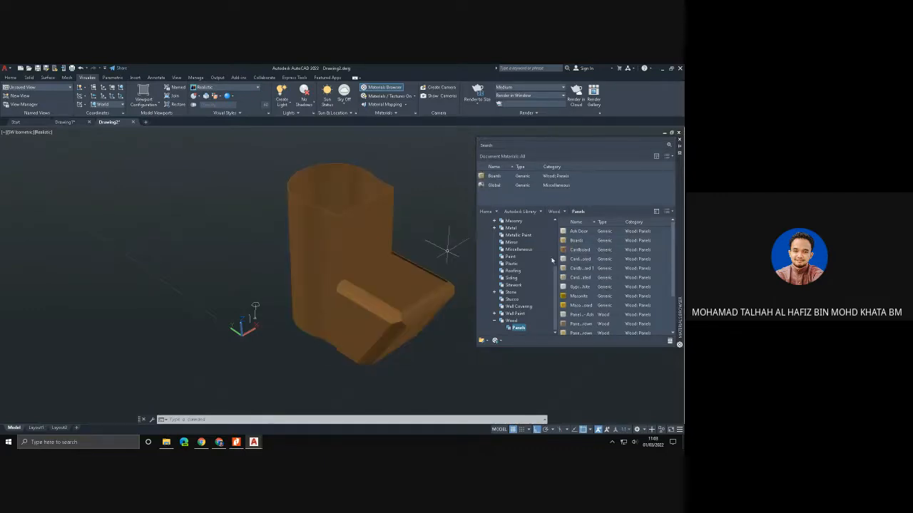
- Try a different cardboard material and a Masonite board from Wood Panels, followed by an amber Plastic material, on the solid
{"action": "left_click_drag", "start_coordinate": [581, 282], "coordinate": [461, 264]}
{"action": "left_click_drag", "start_coordinate": [349, 241], "coordinate": [348, 240]}
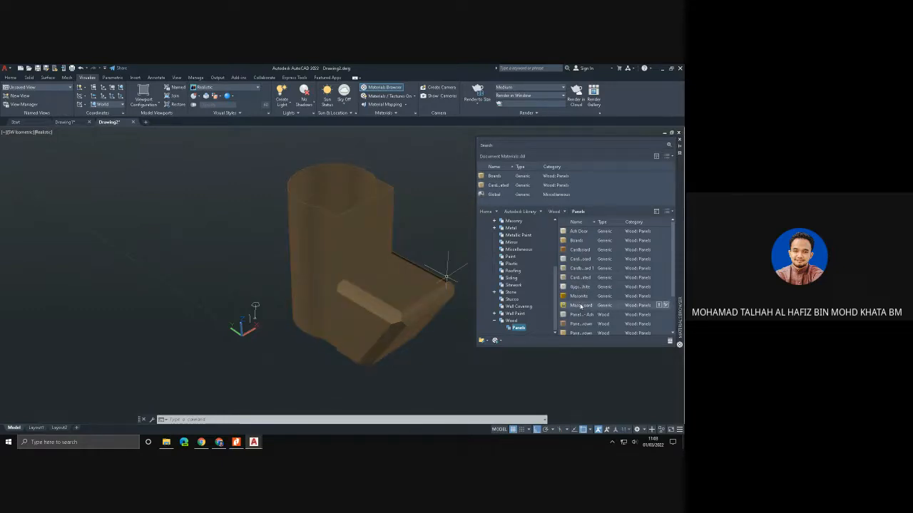
{"action": "left_click_drag", "start_coordinate": [581, 305], "coordinate": [342, 240]}
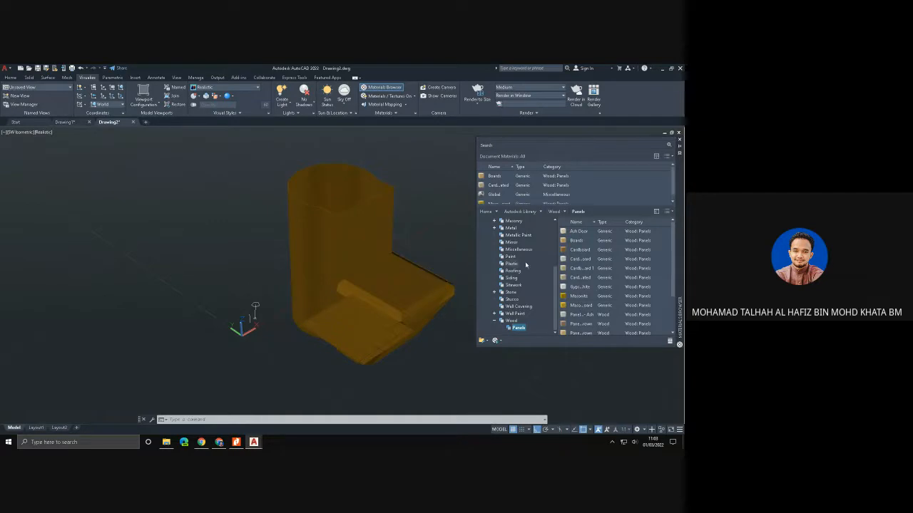
{"action": "left_click", "coordinate": [510, 264]}
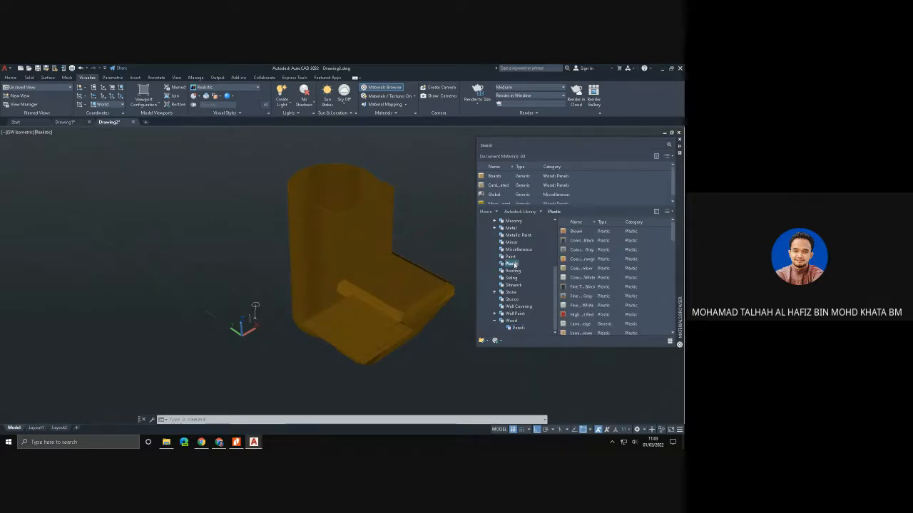
{"action": "left_click_drag", "start_coordinate": [579, 270], "coordinate": [349, 248]}
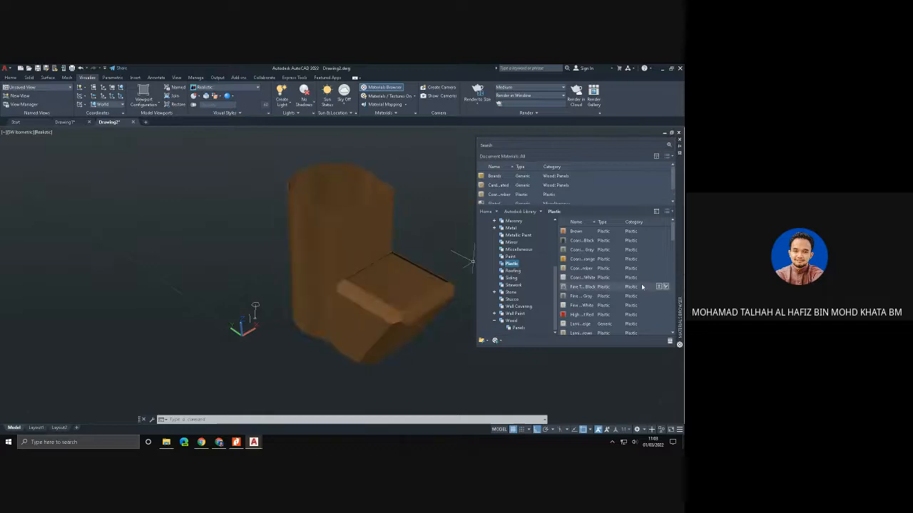
- Try the Bathroom and Basic materials from the Mirror category on the solid
{"action": "left_click", "coordinate": [511, 243]}
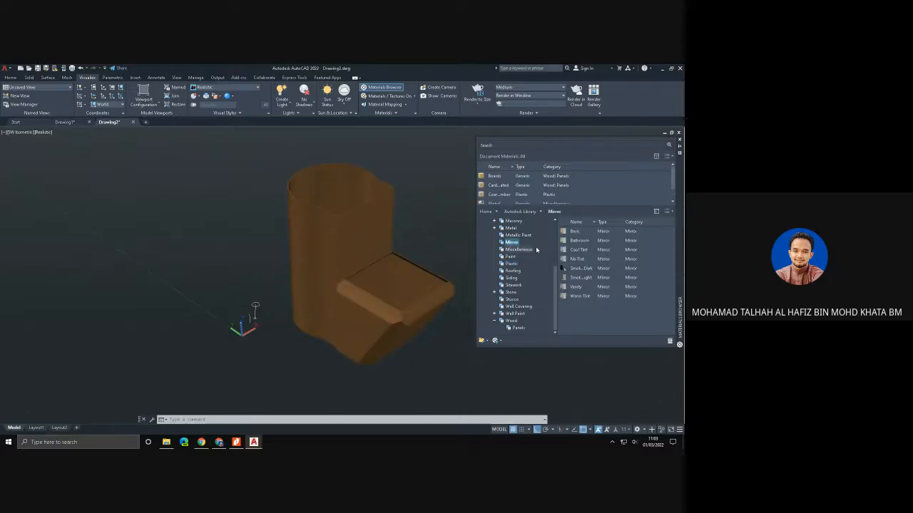
{"action": "left_click_drag", "start_coordinate": [587, 244], "coordinate": [373, 238]}
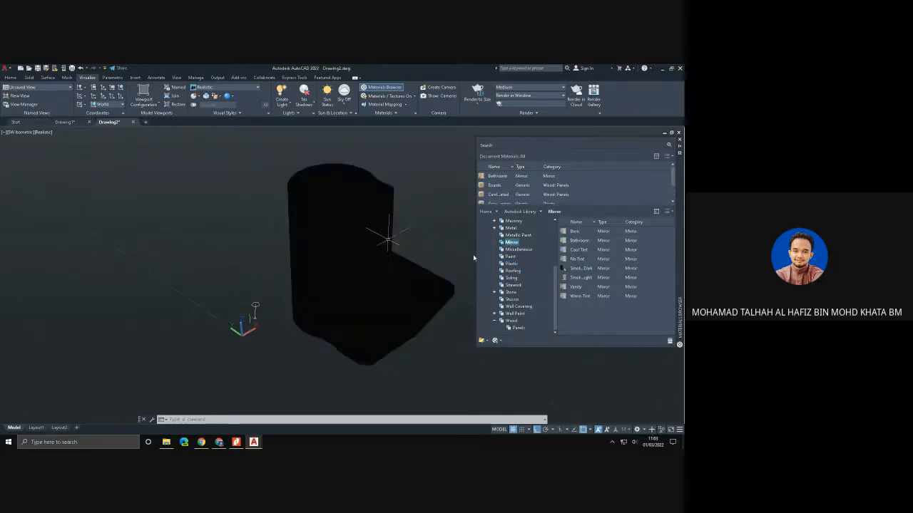
{"action": "left_click_drag", "start_coordinate": [580, 234], "coordinate": [335, 238]}
- Apply the flat aluminum material from the Metal category to the solid and narrow the Materials Browser
{"action": "left_click", "coordinate": [511, 227]}
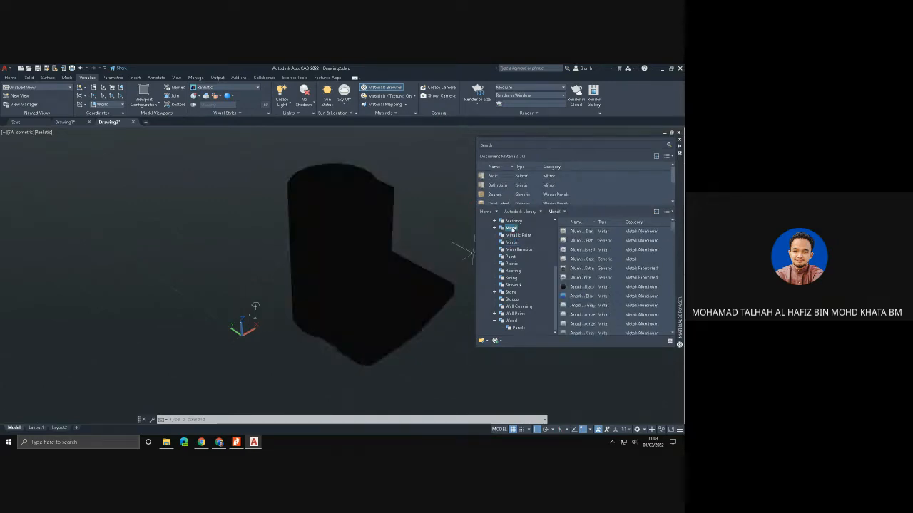
{"action": "left_click_drag", "start_coordinate": [357, 243], "coordinate": [375, 238]}
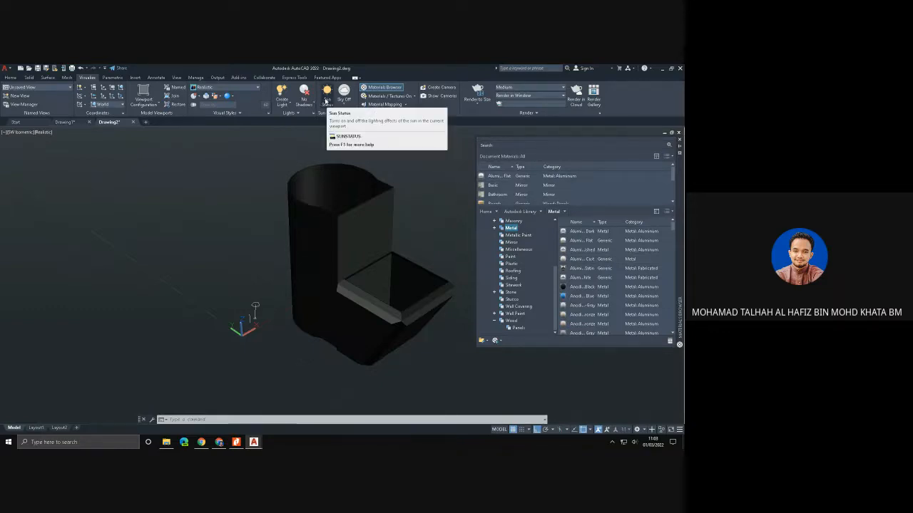
{"action": "left_click_drag", "start_coordinate": [475, 158], "coordinate": [569, 157]}
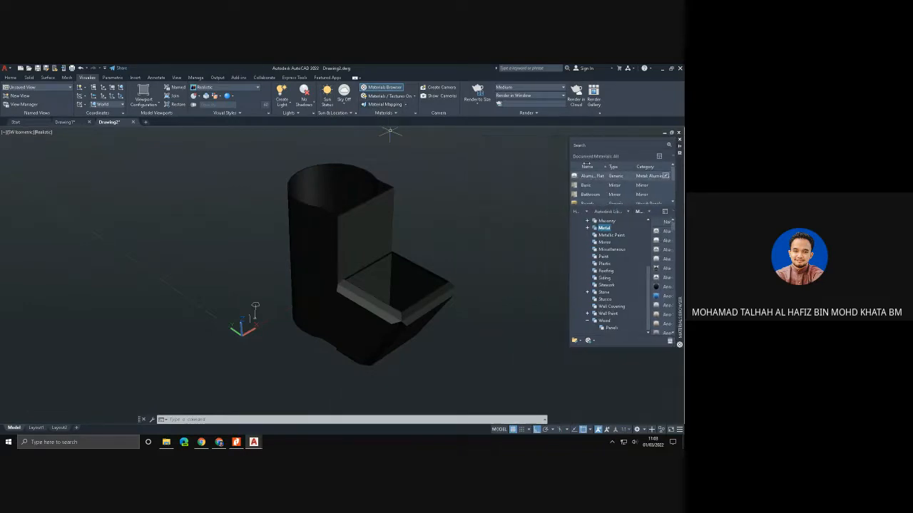
- Turn on the sun lighting with the recommended exposure adjustment
{"action": "left_click", "coordinate": [328, 96]}
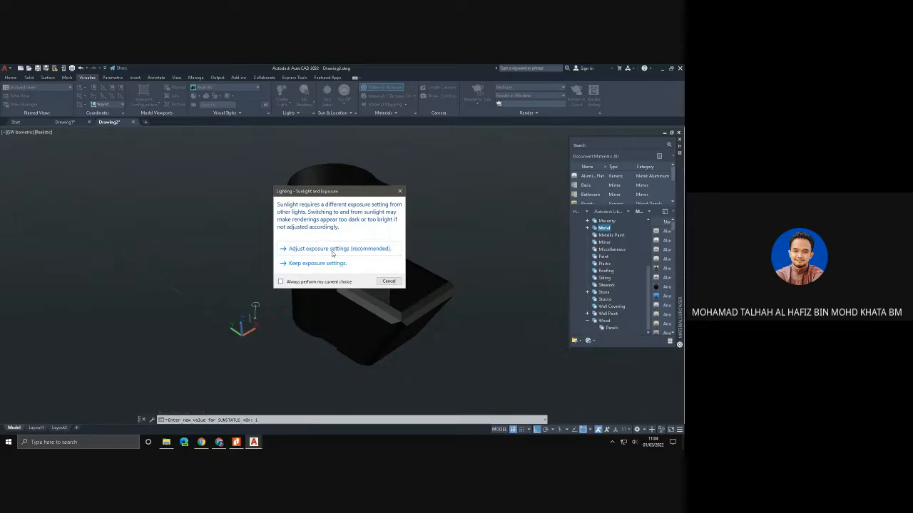
{"action": "left_click", "coordinate": [332, 251]}
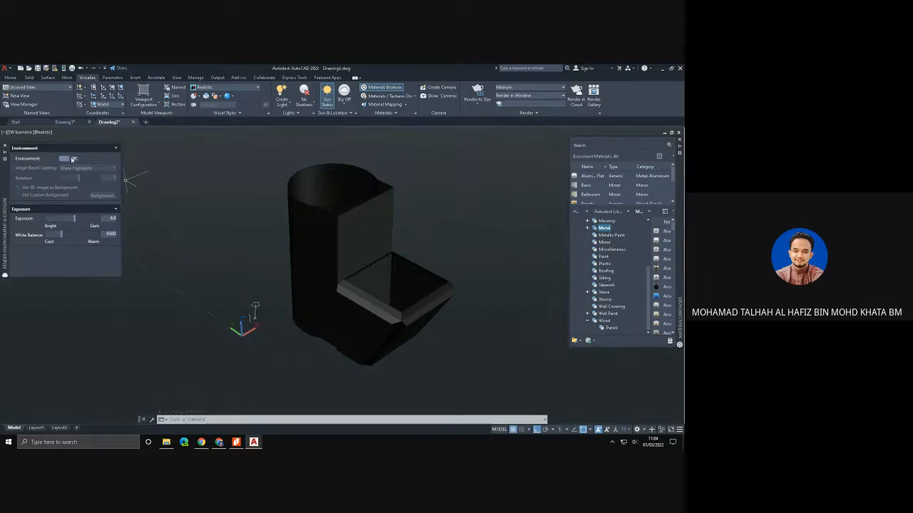
- Switch on the render environment and brighten the exposure to 3.9
{"action": "left_click", "coordinate": [72, 159]}
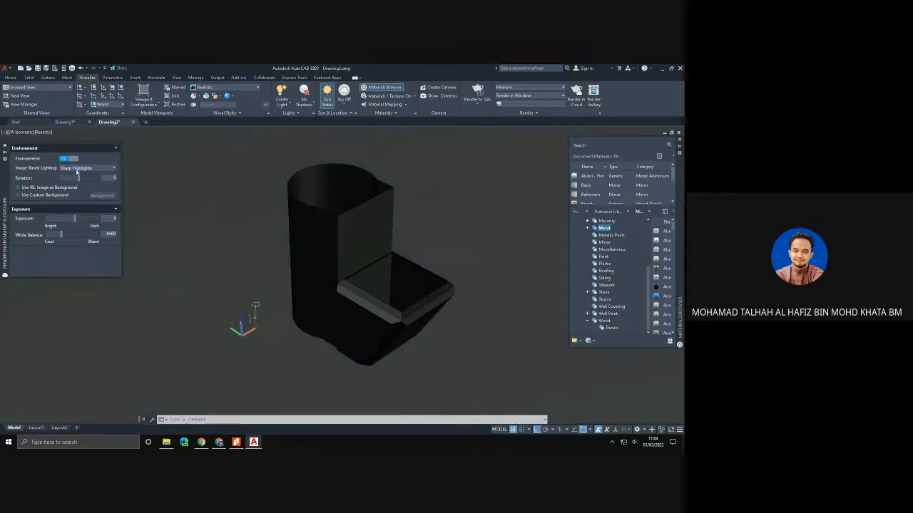
{"action": "mouse_move", "coordinate": [74, 218]}
{"action": "left_mouse_down"}
{"action": "mouse_move", "coordinate": [84, 218]}
{"action": "mouse_move", "coordinate": [63, 218]}
{"action": "left_mouse_up"}
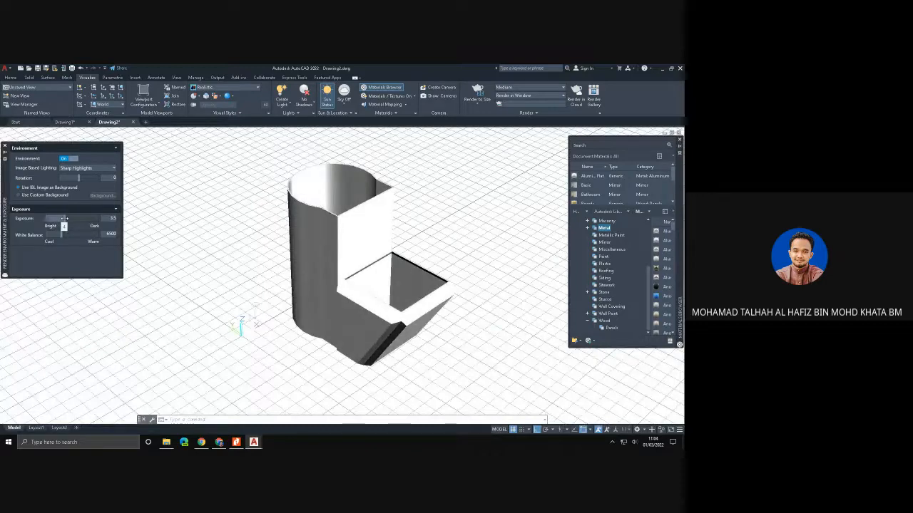
{"action": "left_click_drag", "start_coordinate": [65, 218], "coordinate": [64, 218]}
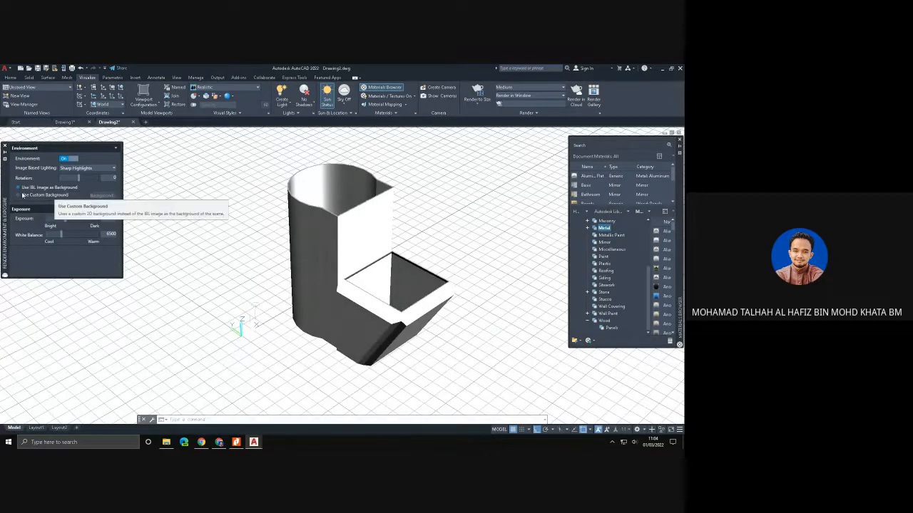
- Replace the image-based backdrop with a custom Solid background in light orange and hide the grid
{"action": "left_click", "coordinate": [46, 197]}
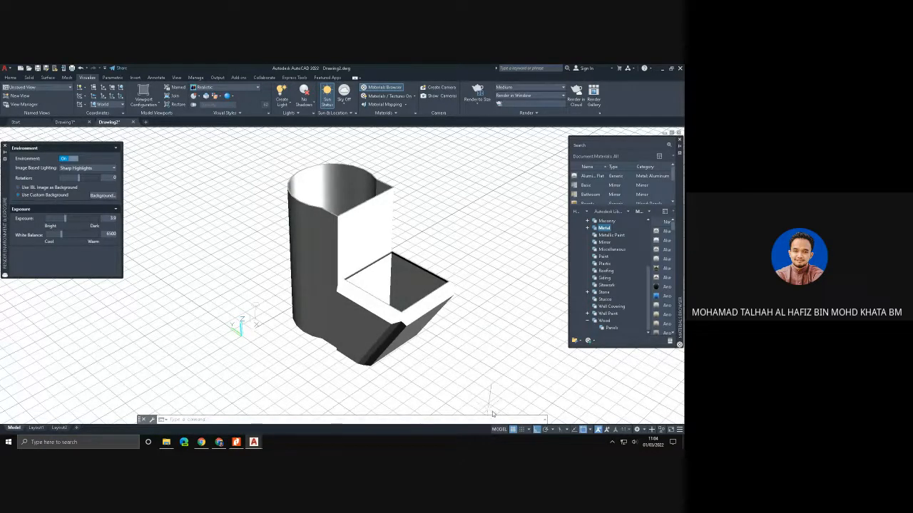
{"action": "key", "text": "F7"}
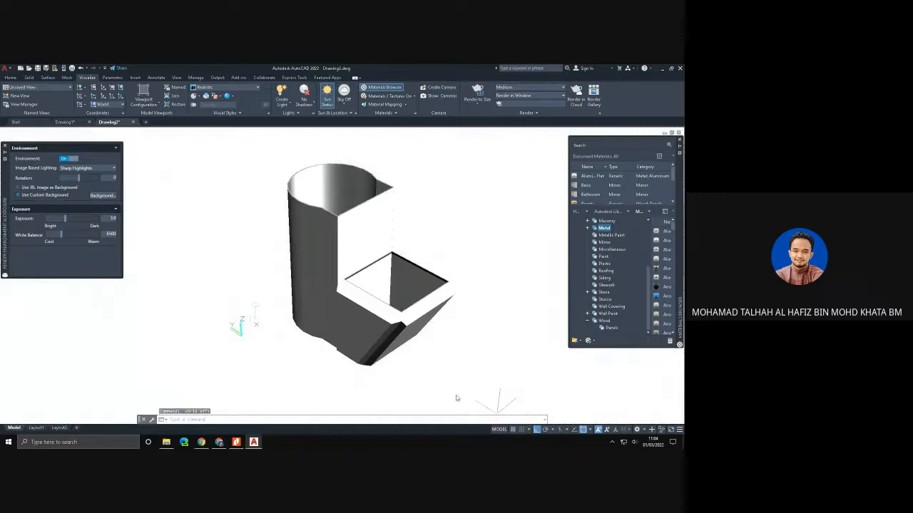
{"action": "left_click", "coordinate": [102, 196]}
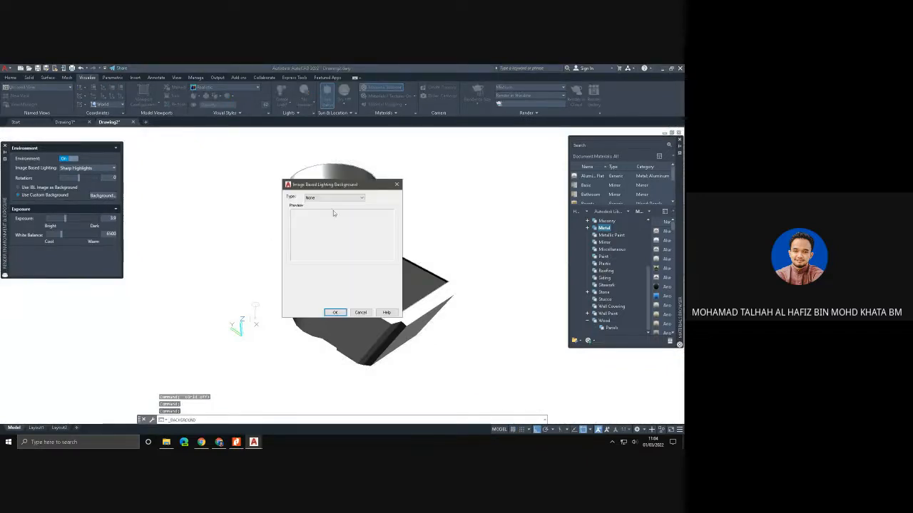
{"action": "left_click", "coordinate": [334, 198]}
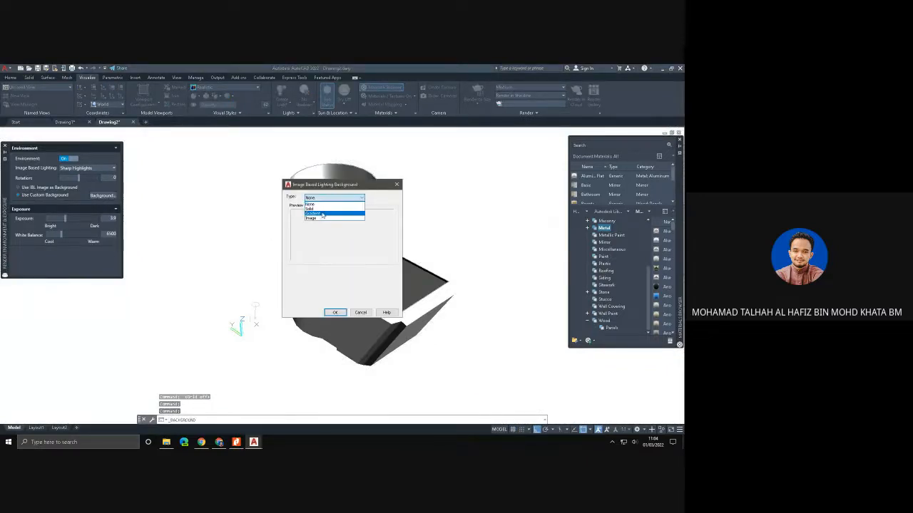
{"action": "left_click", "coordinate": [313, 208]}
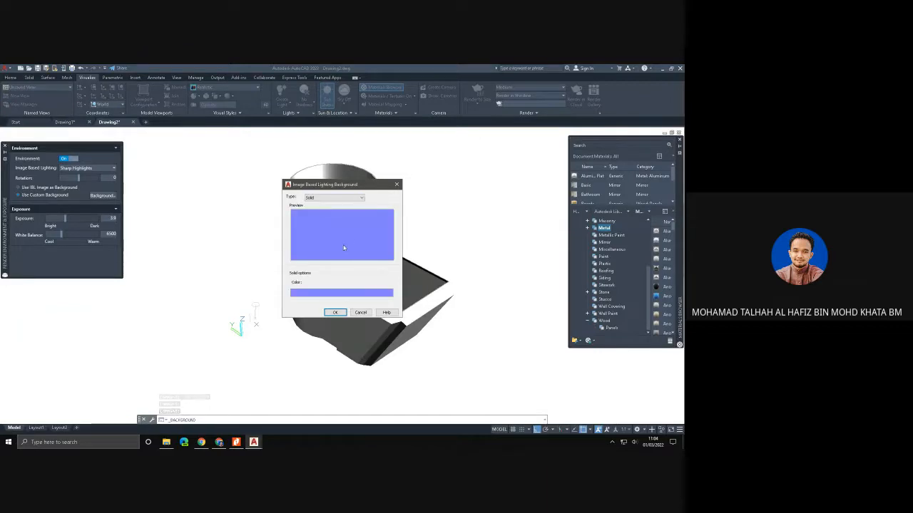
{"action": "left_click", "coordinate": [313, 294]}
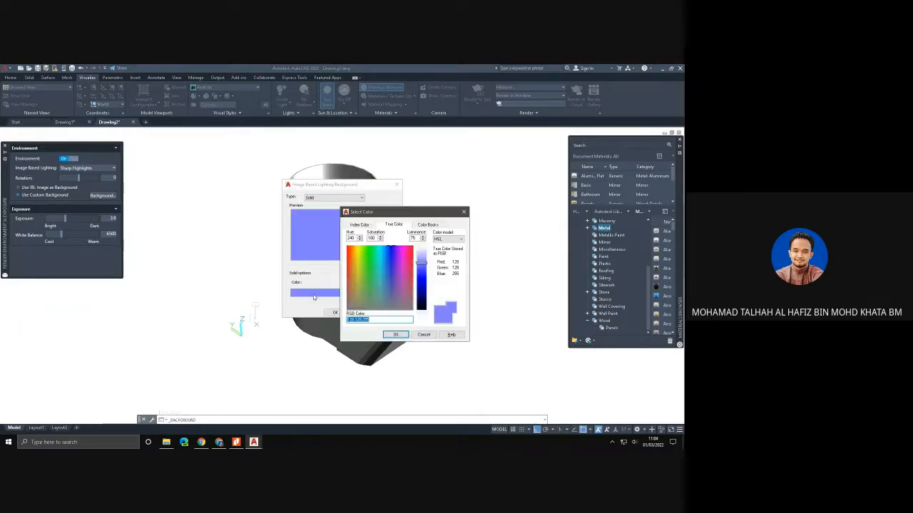
{"action": "left_click", "coordinate": [350, 250]}
{"action": "left_click", "coordinate": [399, 334]}
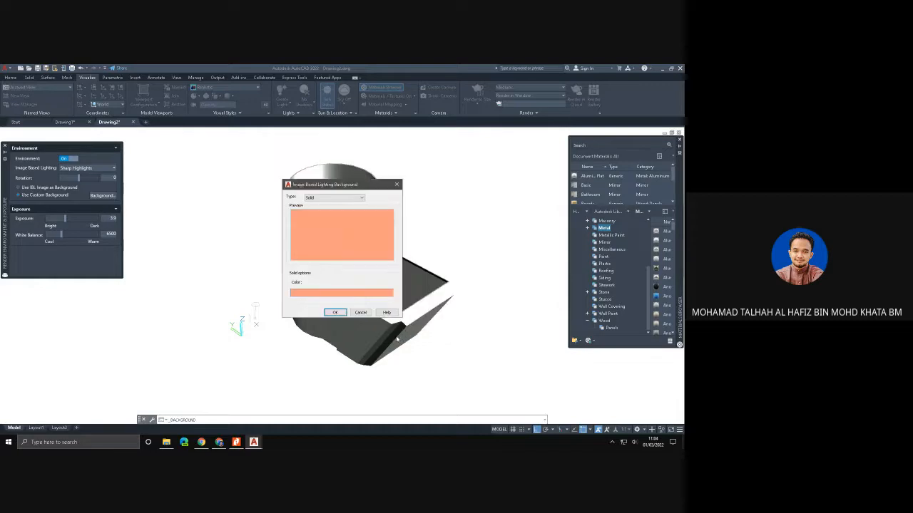
{"action": "left_click", "coordinate": [341, 316]}
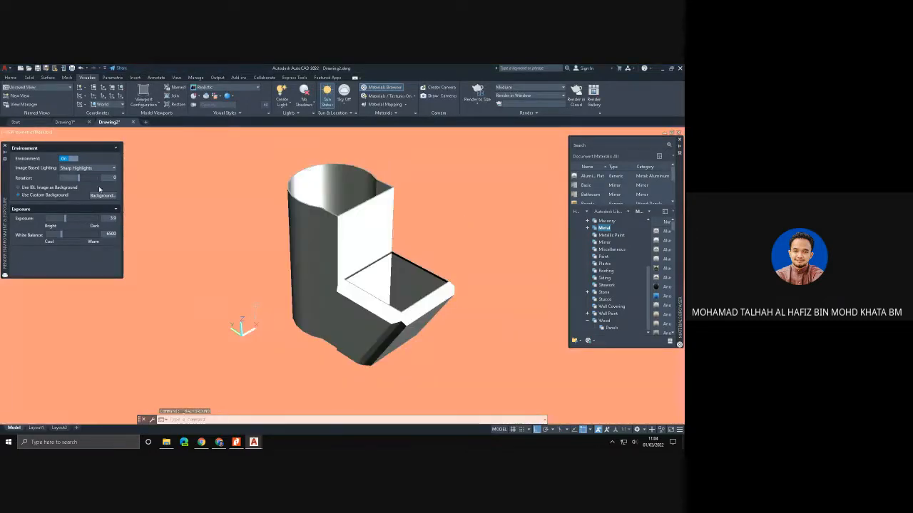
- Switch to Chrome and search Google for "marble background"
{"action": "mouse_move", "coordinate": [219, 442]}
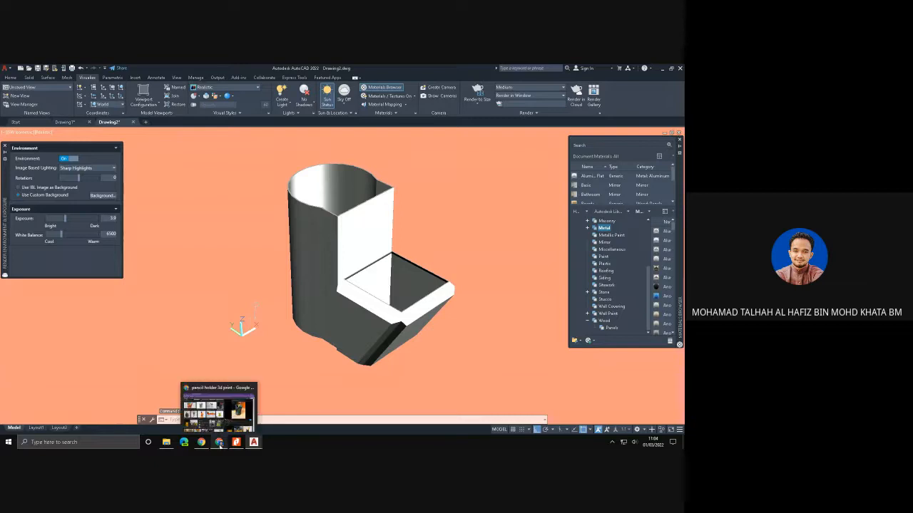
{"action": "left_click", "coordinate": [218, 399]}
{"action": "left_click", "coordinate": [225, 82]}
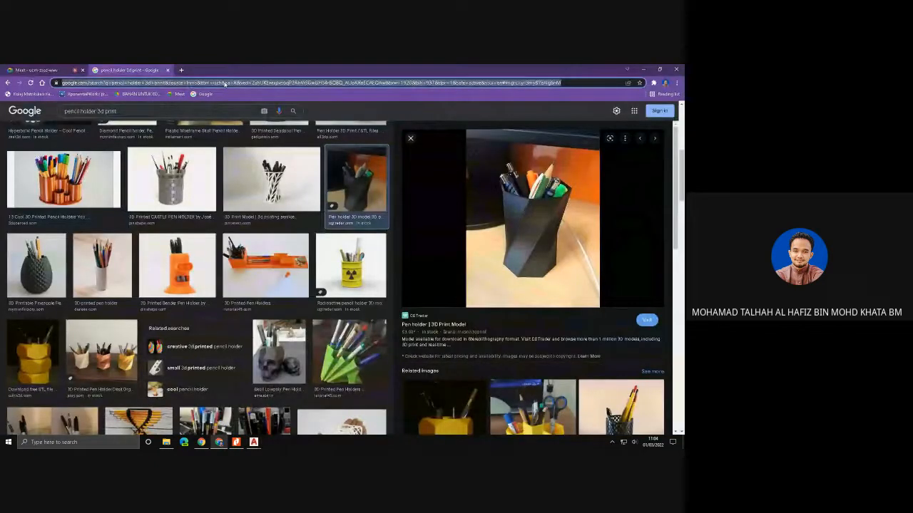
{"action": "type", "text": "marb"}
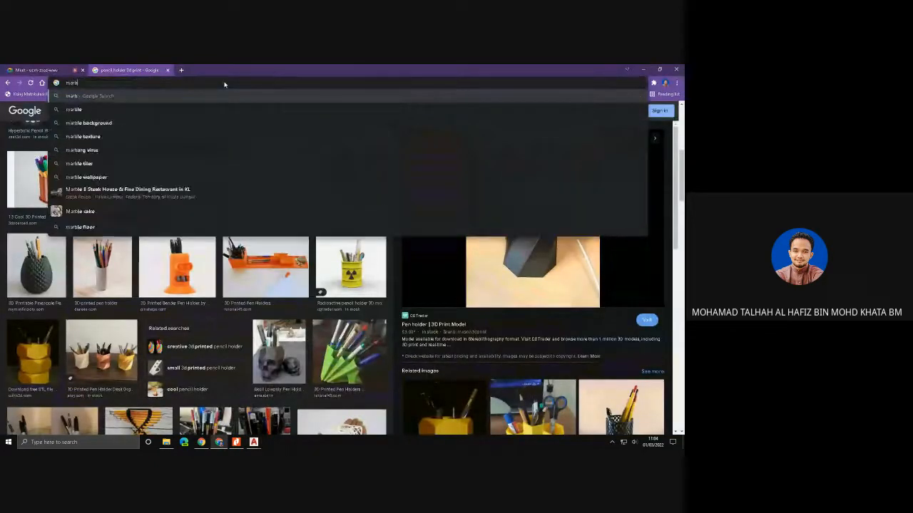
{"action": "type", "text": "le backgroun"}
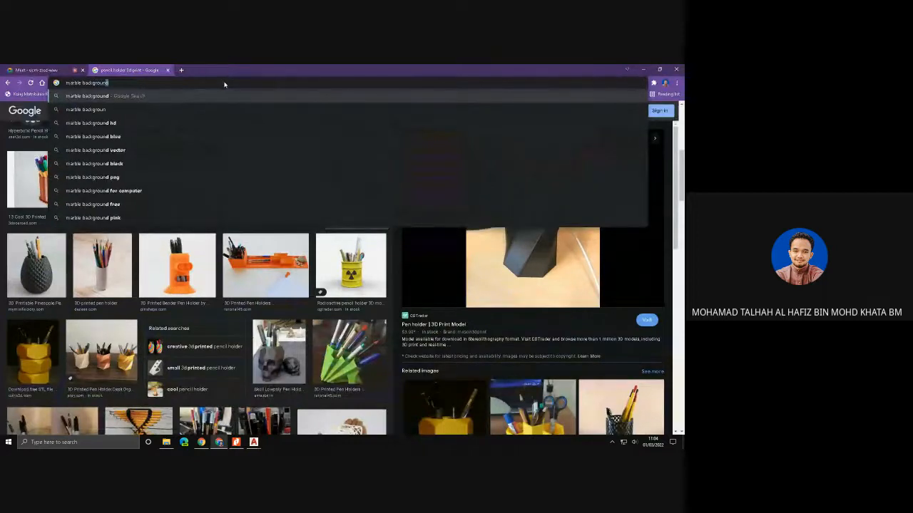
{"action": "type", "text": "d"}
{"action": "key", "text": "Return"}
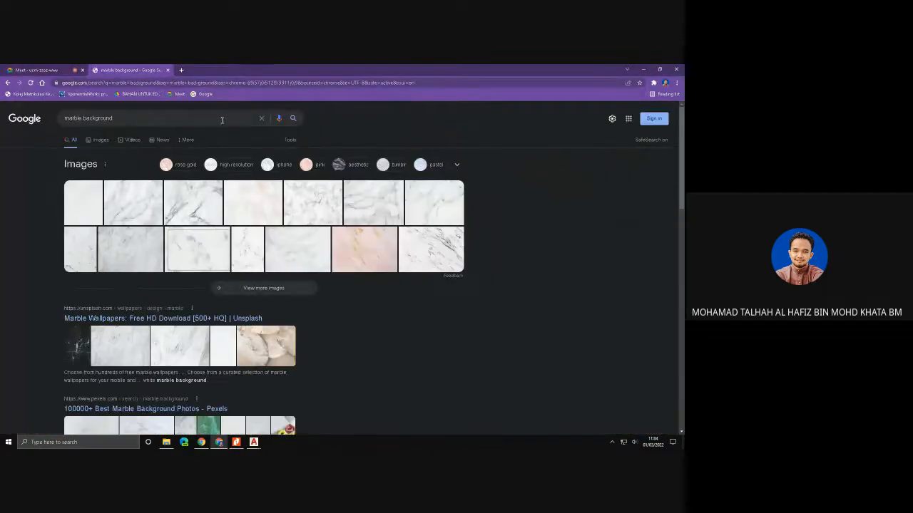
- Open the White Marble Wallpaper Background image from the results and save it to the Desktop as a WEBP file
{"action": "left_click", "coordinate": [131, 205]}
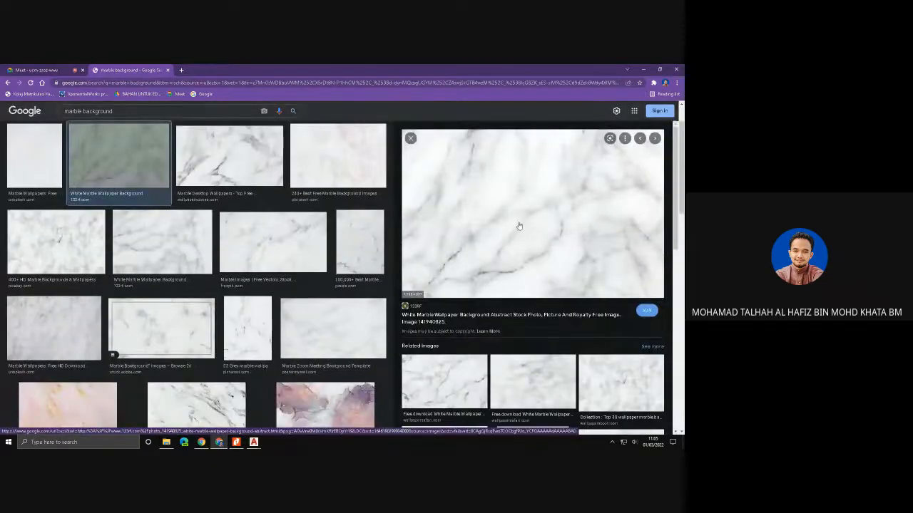
{"action": "right_click", "coordinate": [517, 222]}
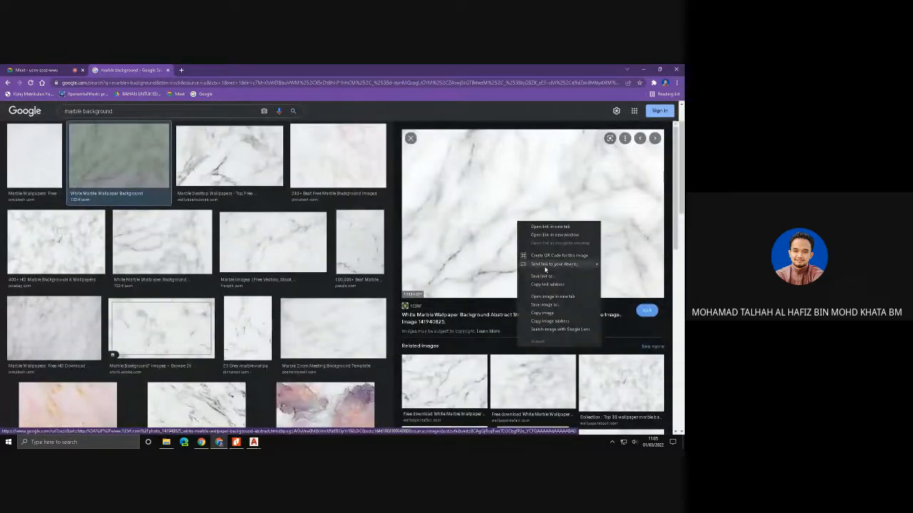
{"action": "left_click", "coordinate": [559, 312]}
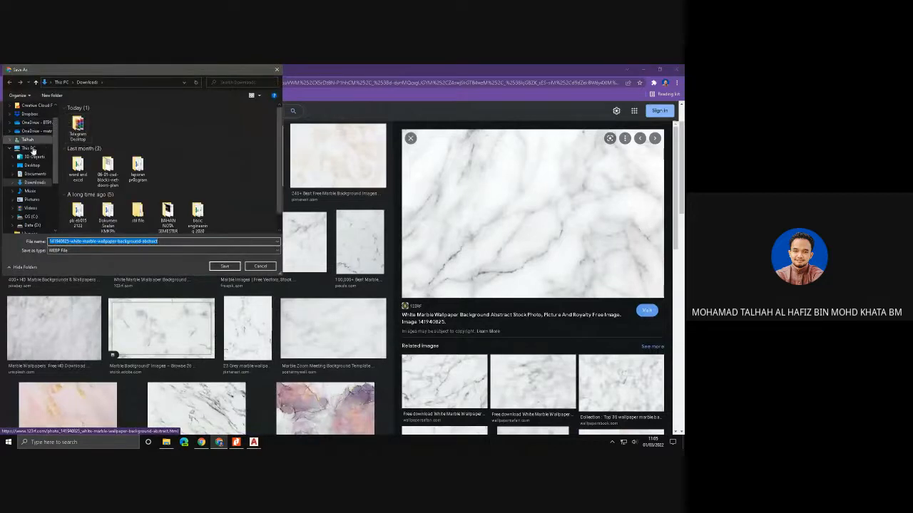
{"action": "left_click", "coordinate": [32, 165]}
{"action": "left_click", "coordinate": [225, 266]}
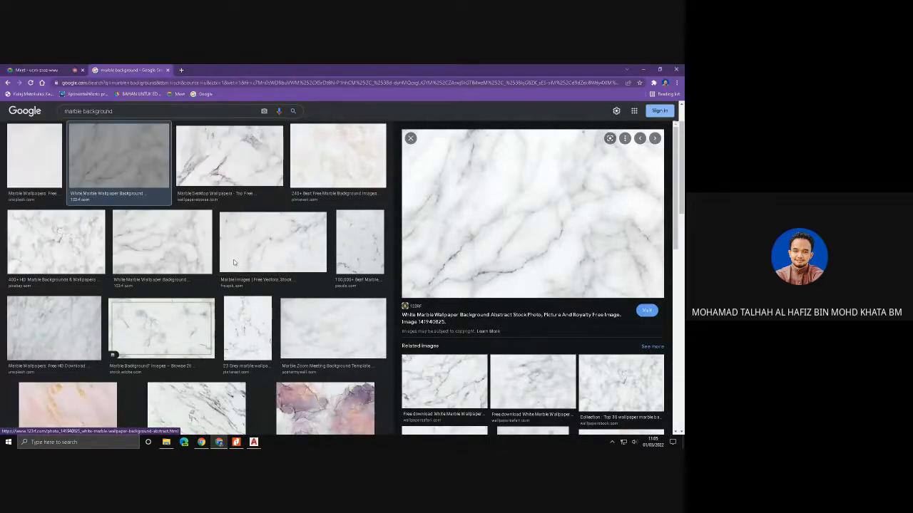
- Return to AutoCAD, change the custom background type to Image and browse to the Desktop folder for the image file
{"action": "mouse_move", "coordinate": [253, 442]}
{"action": "left_click", "coordinate": [285, 413]}
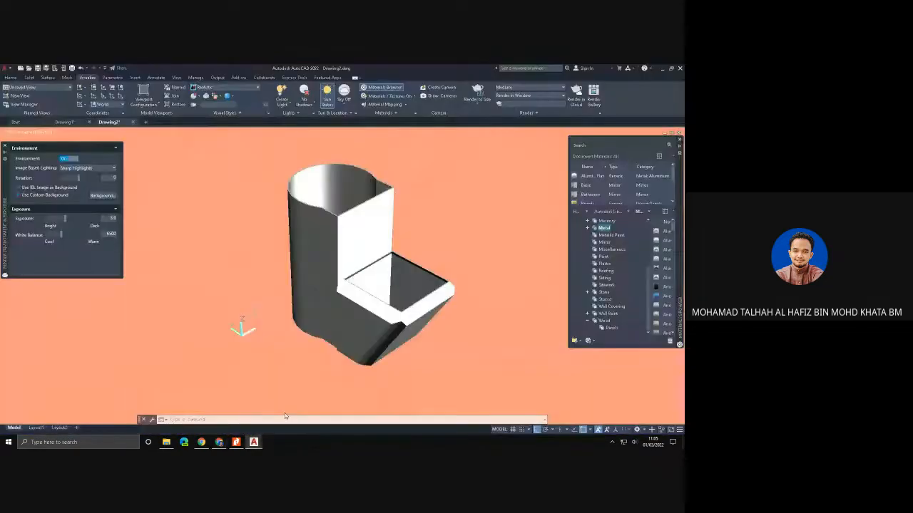
{"action": "left_click", "coordinate": [100, 195]}
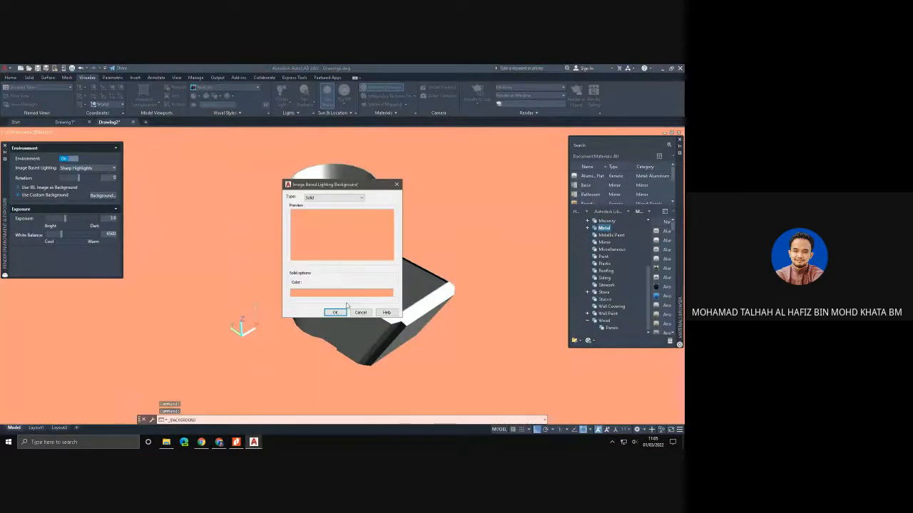
{"action": "left_click", "coordinate": [333, 198]}
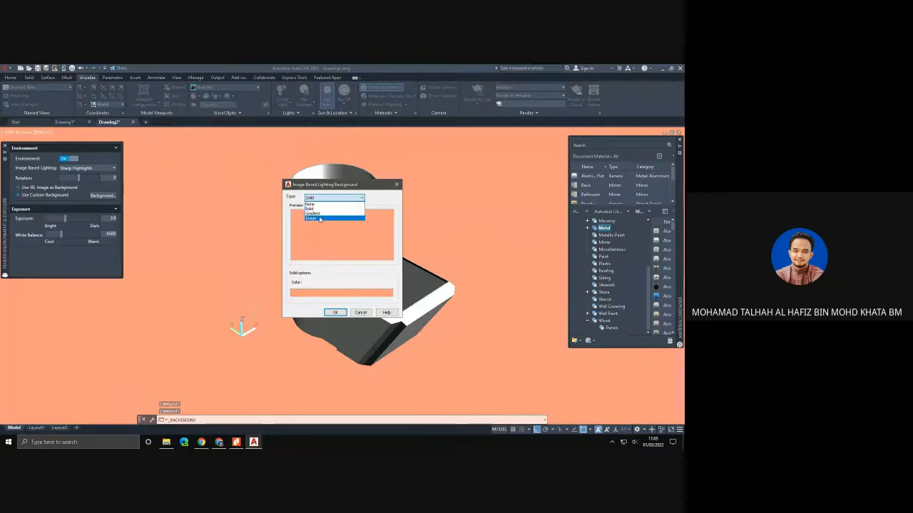
{"action": "left_click", "coordinate": [319, 220]}
{"action": "left_click", "coordinate": [377, 284]}
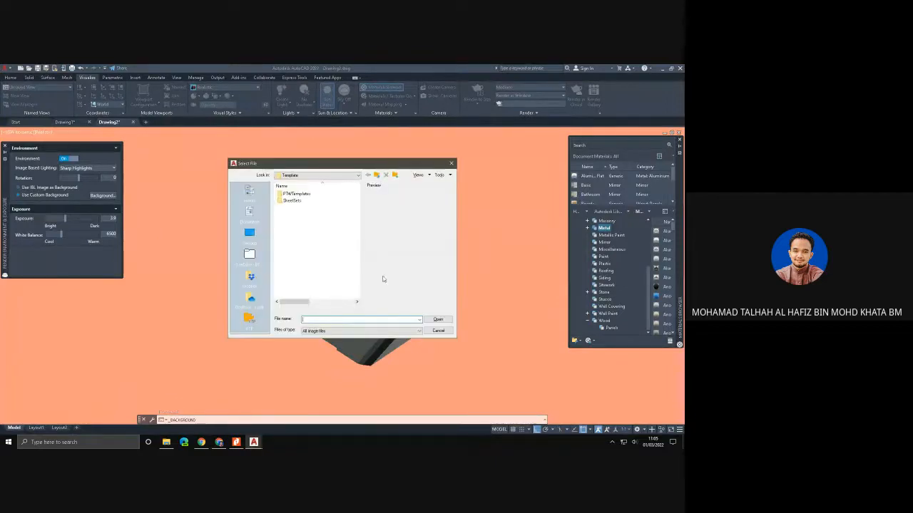
{"action": "left_click", "coordinate": [249, 234]}
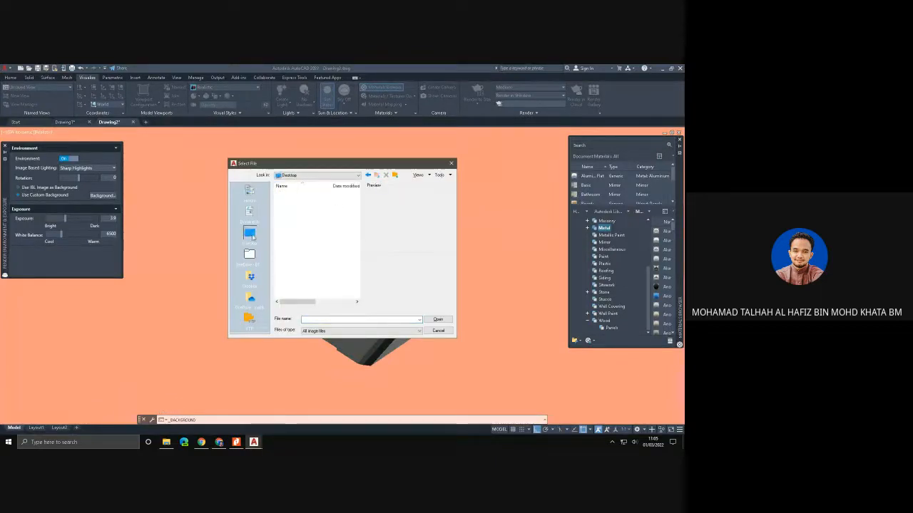
- Look through the Desktop image files and their previews for the saved marble picture
{"action": "scroll", "coordinate": [310, 257], "scroll_direction": "down", "scroll_amount": 2}
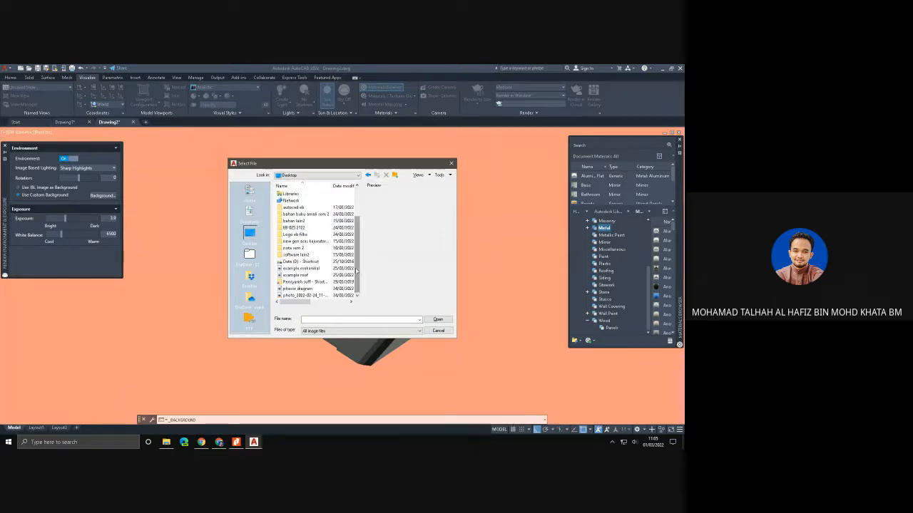
{"action": "left_click", "coordinate": [305, 295]}
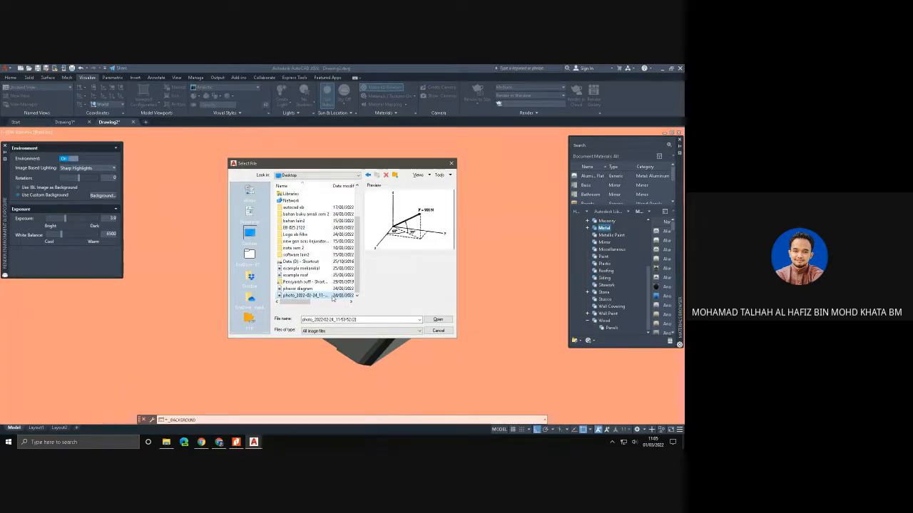
{"action": "left_click", "coordinate": [302, 289]}
{"action": "left_click", "coordinate": [301, 268]}
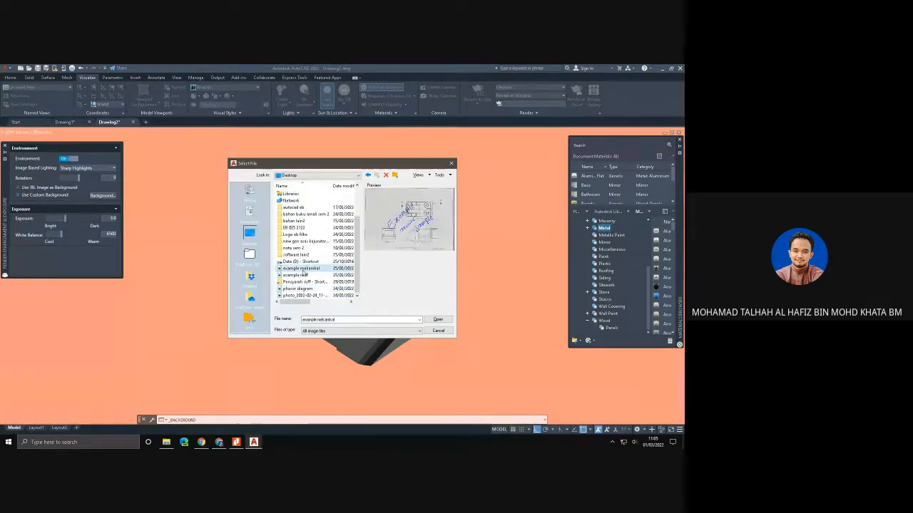
{"action": "mouse_move", "coordinate": [292, 301]}
{"action": "left_mouse_down"}
{"action": "mouse_move", "coordinate": [338, 303]}
{"action": "mouse_move", "coordinate": [283, 303]}
{"action": "left_mouse_up"}
{"action": "left_click", "coordinate": [305, 296]}
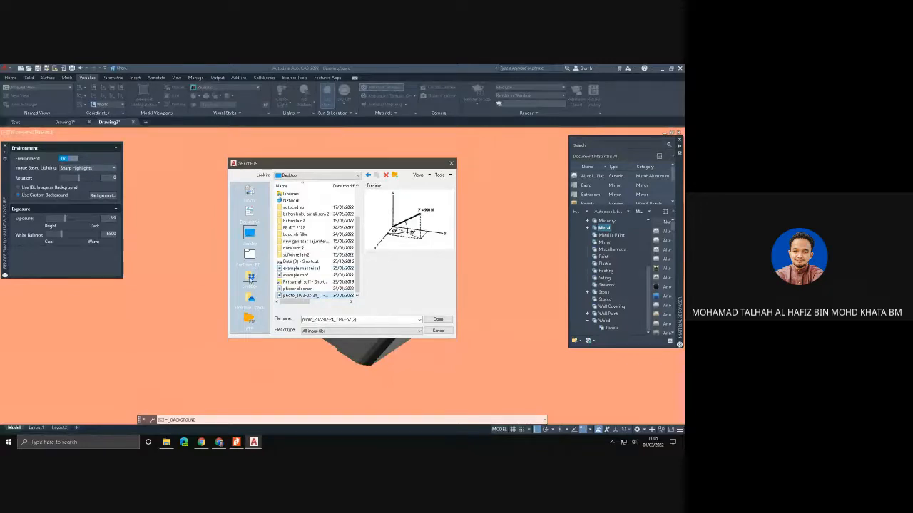
- Switch back to Chrome and try to save the White Marble Wallpaper image again in another file type
{"action": "left_click", "coordinate": [219, 442]}
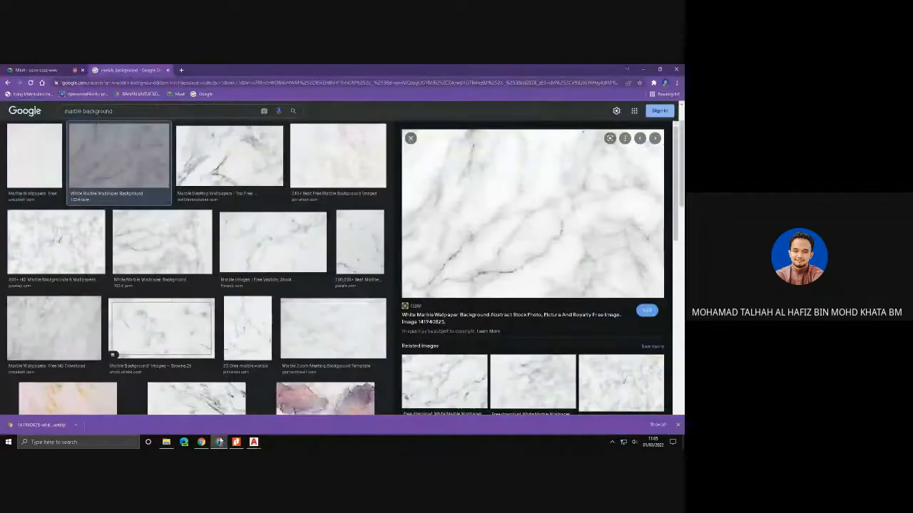
{"action": "right_click", "coordinate": [489, 248]}
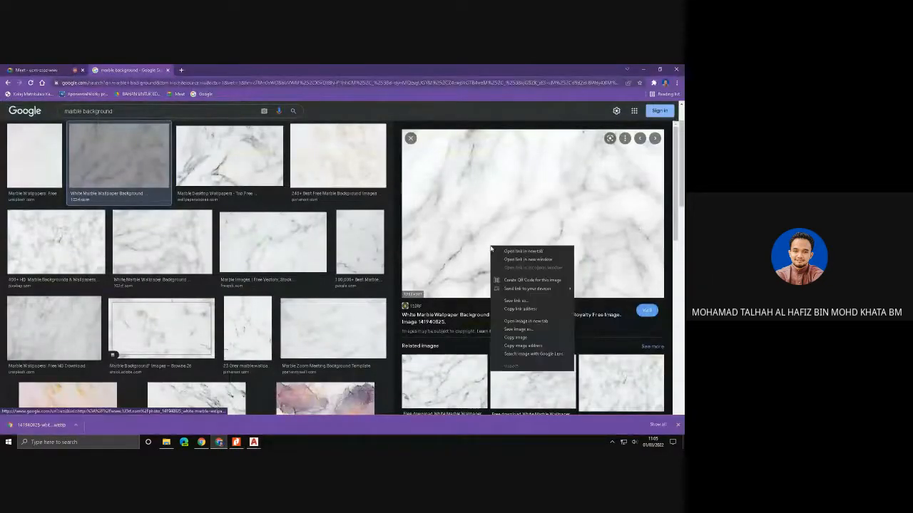
{"action": "left_click", "coordinate": [518, 330]}
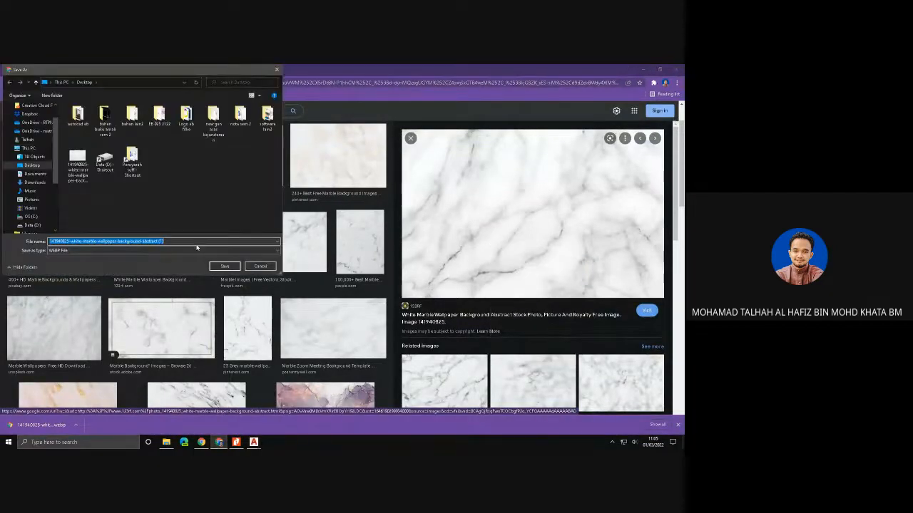
{"action": "left_click", "coordinate": [276, 250]}
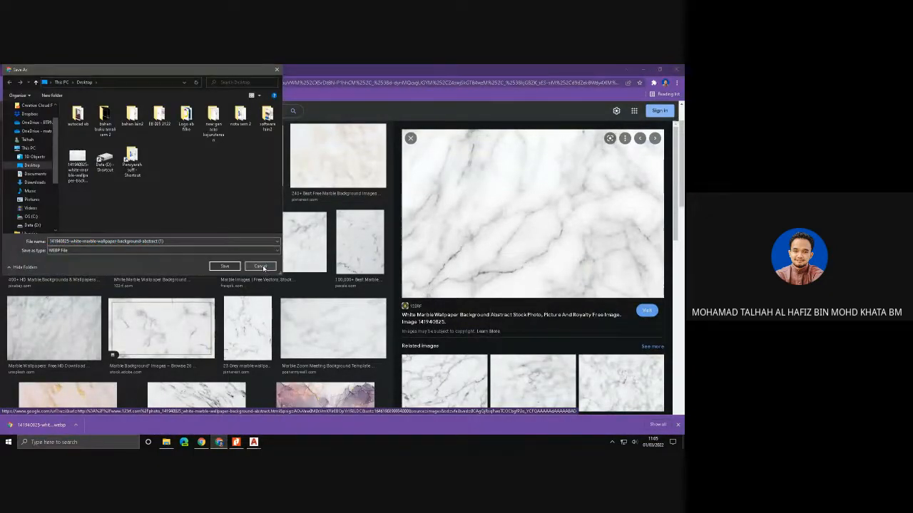
{"action": "left_click", "coordinate": [265, 270]}
{"action": "left_click", "coordinate": [261, 267]}
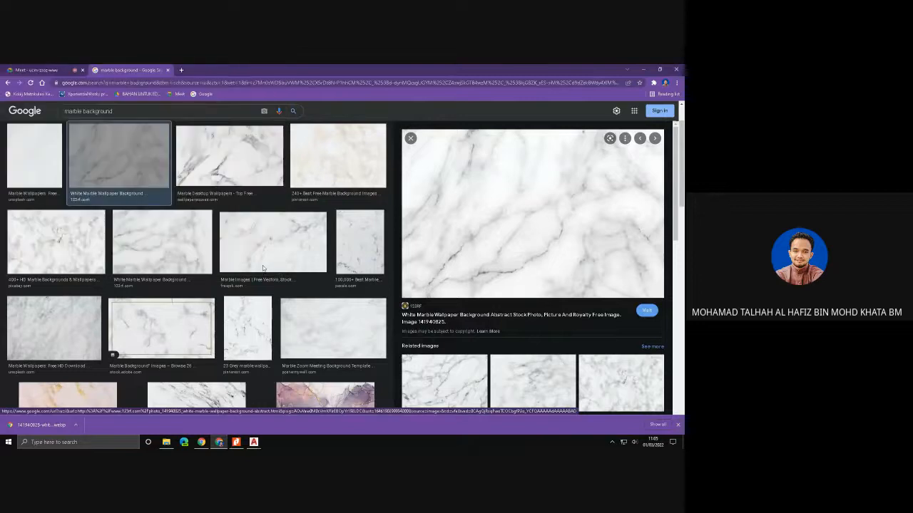
- Open the Marble Desktop Wallpapers image from WallpaperAccess and save it to the Desktop as a PNG image
{"action": "left_click", "coordinate": [223, 161]}
{"action": "right_click", "coordinate": [472, 214]}
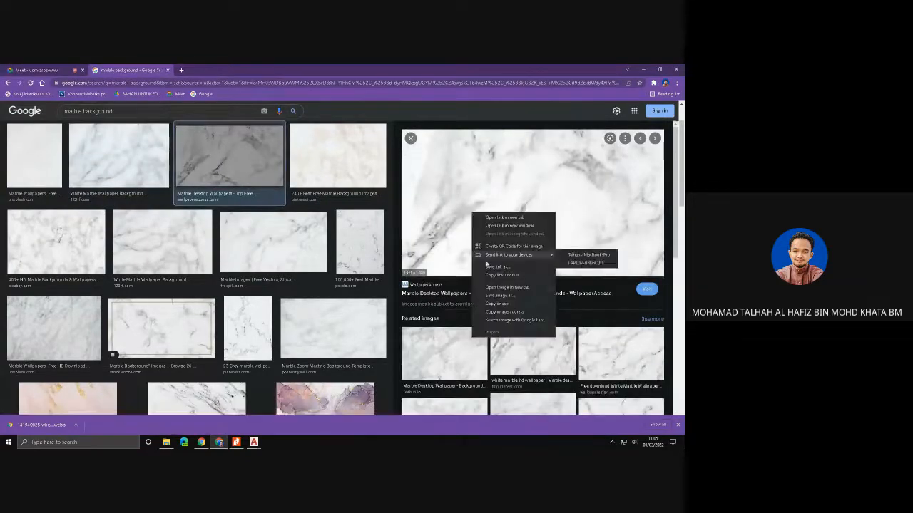
{"action": "left_click", "coordinate": [493, 298]}
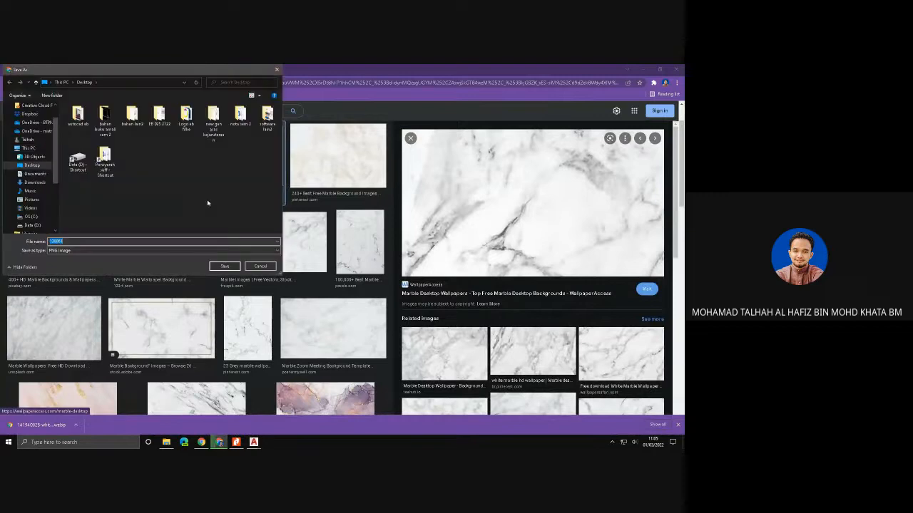
{"action": "left_click", "coordinate": [211, 251]}
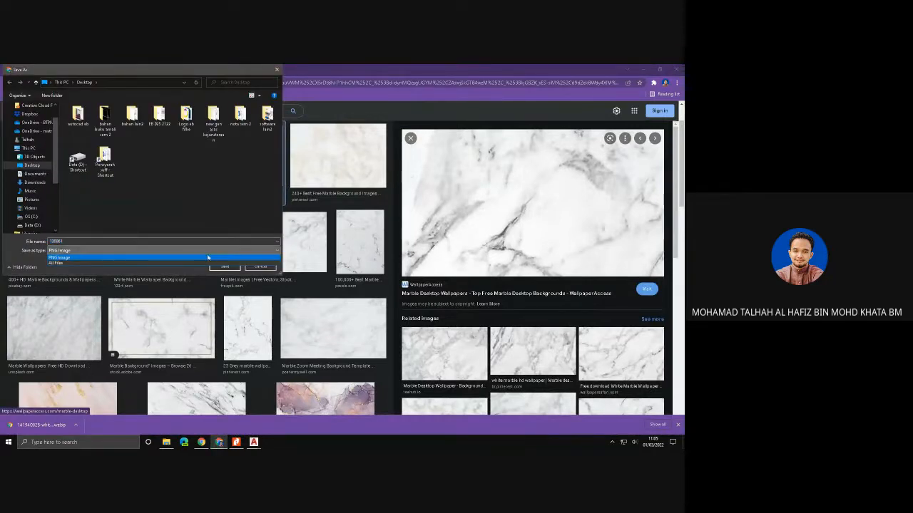
{"action": "left_click", "coordinate": [212, 256]}
{"action": "left_click", "coordinate": [224, 266]}
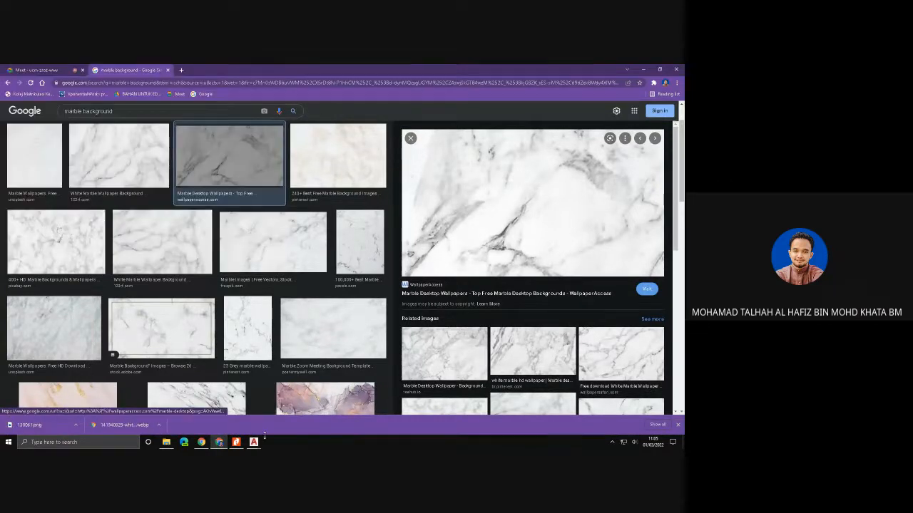
- Return to AutoCAD and apply the saved PNG marble image from the Desktop as the custom background
{"action": "mouse_move", "coordinate": [253, 442]}
{"action": "left_click", "coordinate": [278, 414]}
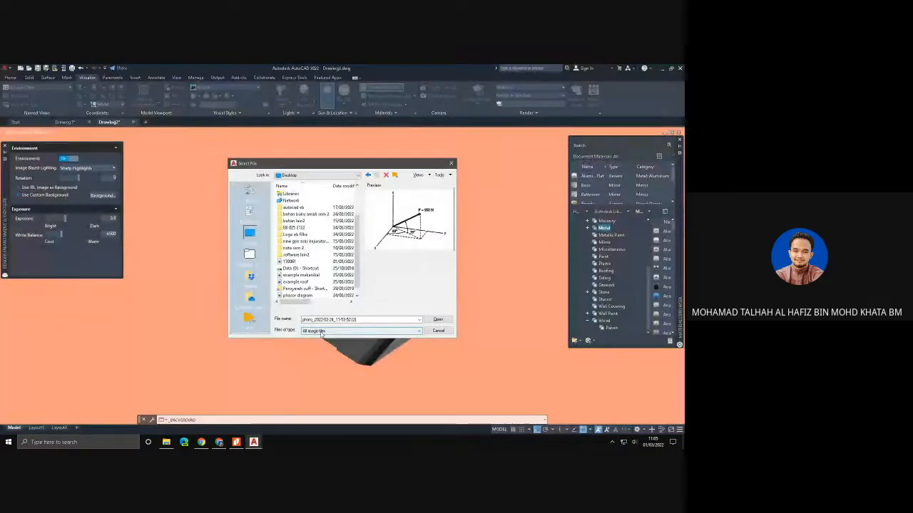
{"action": "scroll", "coordinate": [335, 295], "scroll_direction": "down", "scroll_amount": 1}
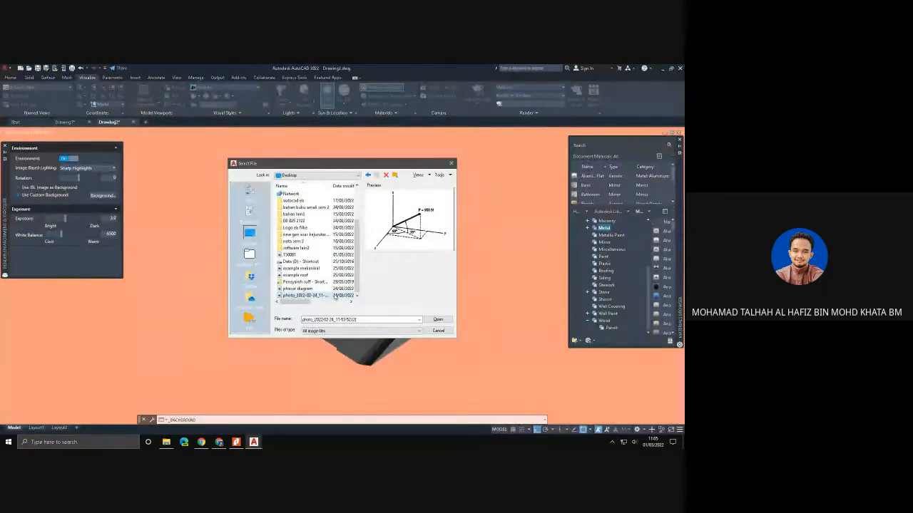
{"action": "left_click", "coordinate": [307, 255]}
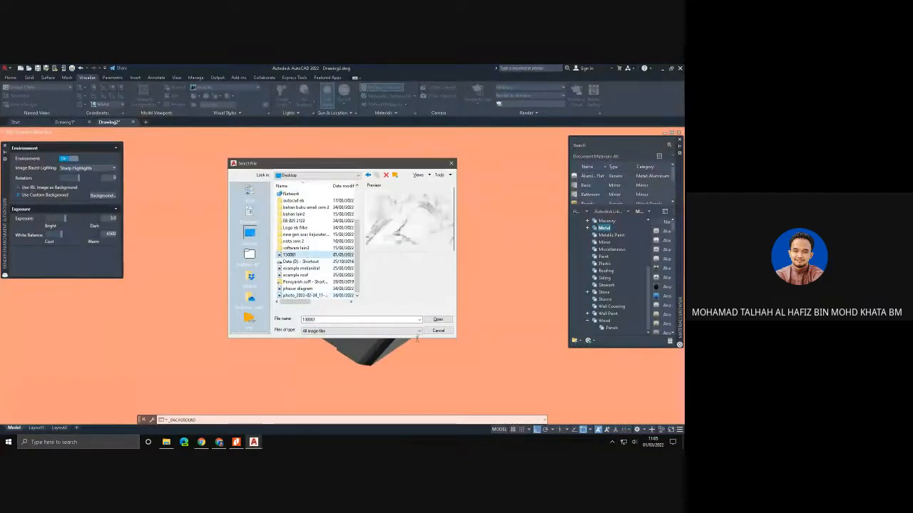
{"action": "left_click", "coordinate": [438, 318]}
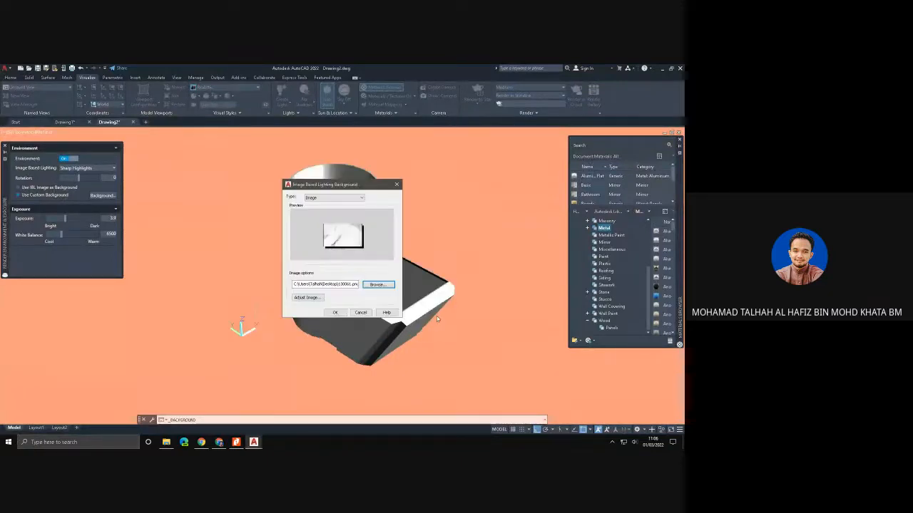
{"action": "left_click", "coordinate": [334, 312]}
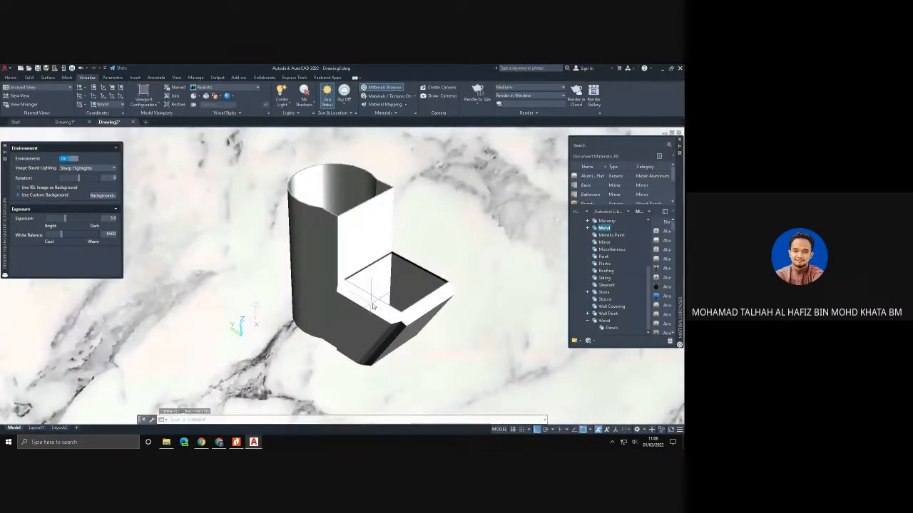
- Try several Wood Panels materials from the Autodesk library on the solid, finishing with the yellow panel material
{"action": "scroll", "coordinate": [392, 312], "scroll_direction": "down", "scroll_amount": 2}
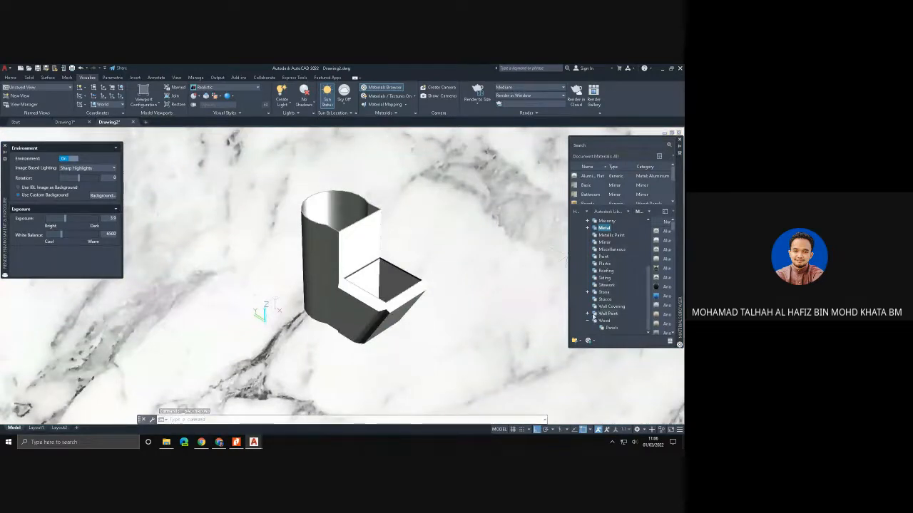
{"action": "left_click", "coordinate": [587, 314]}
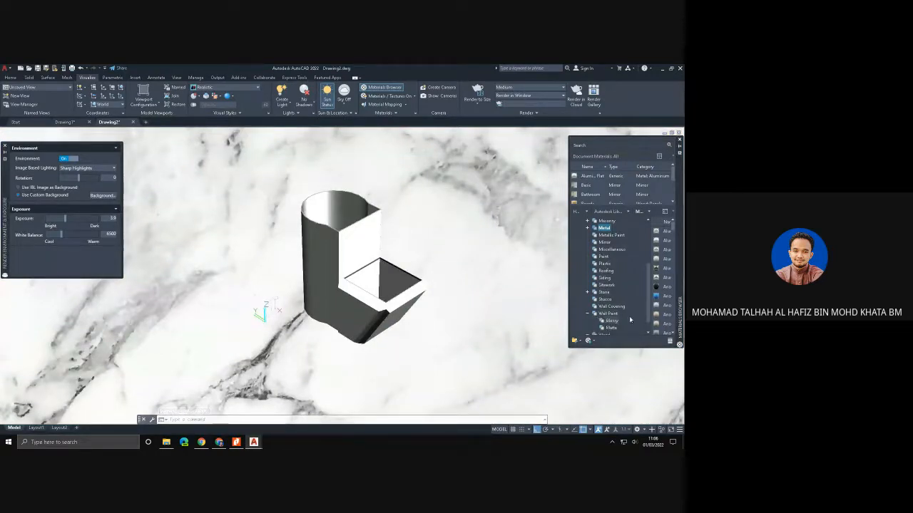
{"action": "scroll", "coordinate": [621, 326], "scroll_direction": "down", "scroll_amount": 1}
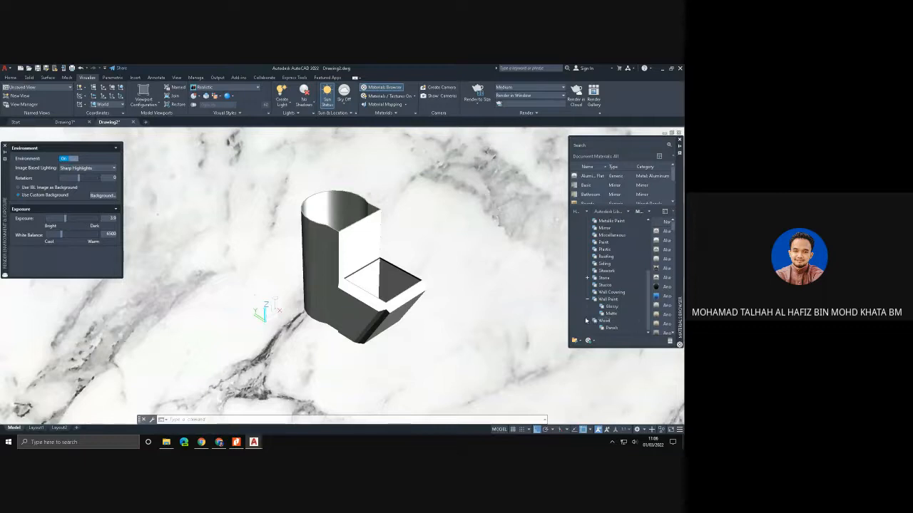
{"action": "left_click", "coordinate": [612, 327]}
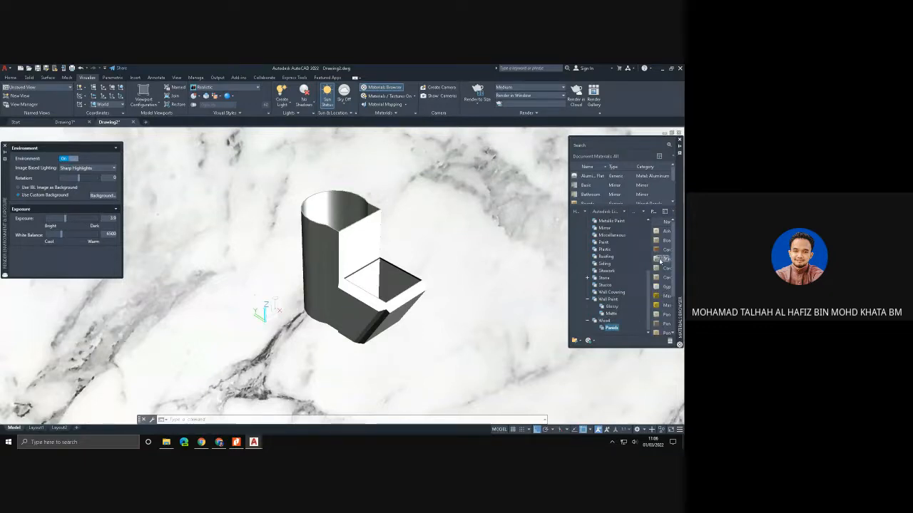
{"action": "left_click_drag", "start_coordinate": [661, 250], "coordinate": [422, 278]}
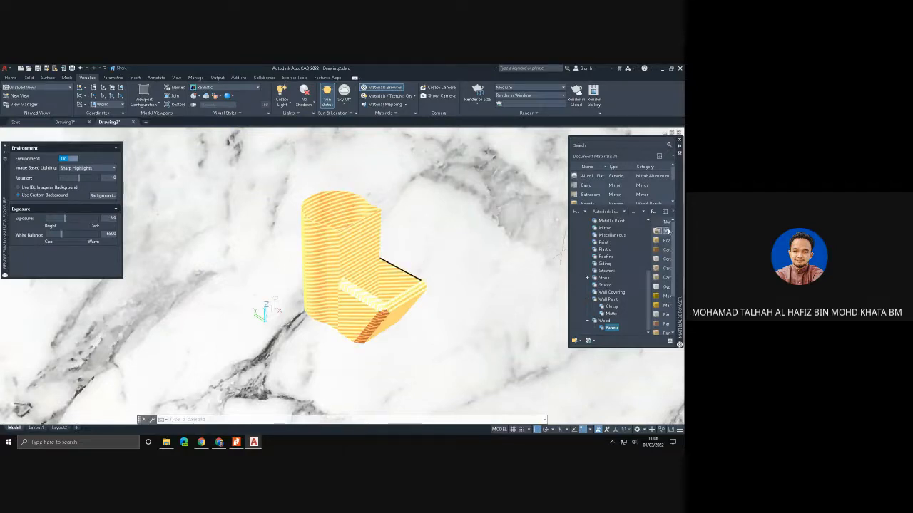
{"action": "left_click_drag", "start_coordinate": [426, 243], "coordinate": [360, 258]}
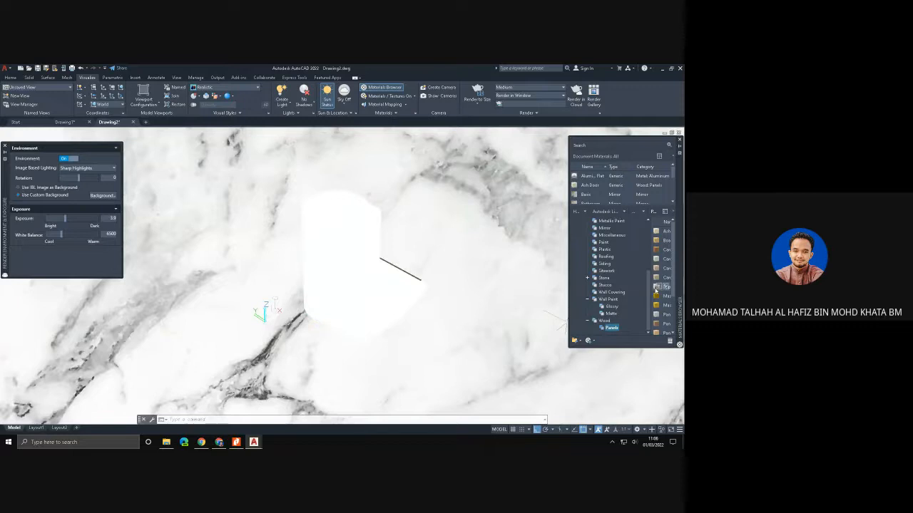
{"action": "left_click_drag", "start_coordinate": [657, 295], "coordinate": [343, 260]}
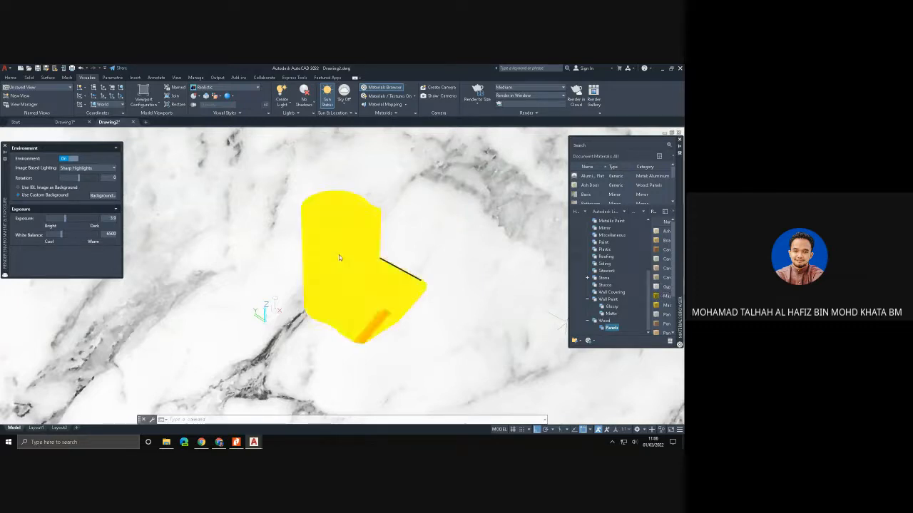
- Shift the render exposure slightly towards dark and close the render environment settings
{"action": "mouse_move", "coordinate": [65, 218]}
{"action": "left_mouse_down"}
{"action": "mouse_move", "coordinate": [57, 218]}
{"action": "mouse_move", "coordinate": [69, 219]}
{"action": "left_mouse_up"}
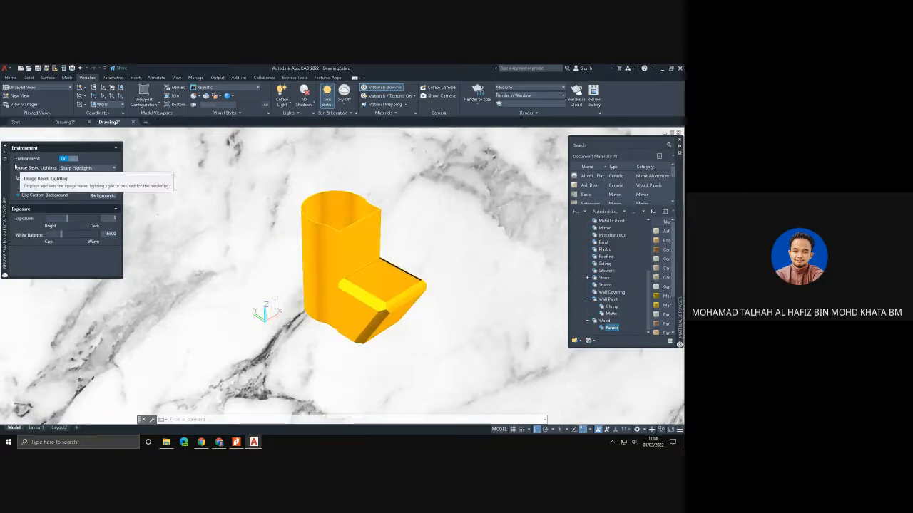
{"action": "left_click", "coordinate": [4, 146]}
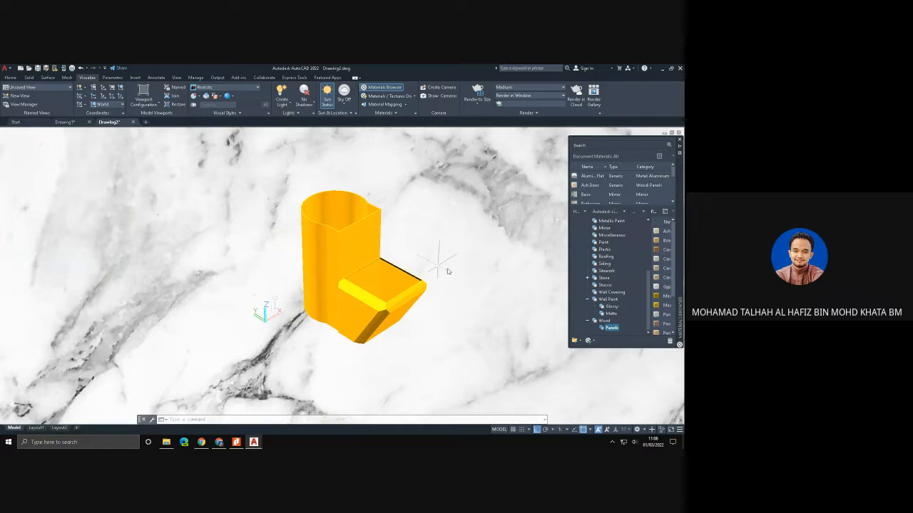
{"action": "middle_click_drag", "start_coordinate": [454, 261], "coordinate": [410, 271]}
{"action": "key", "text": "Escape"}
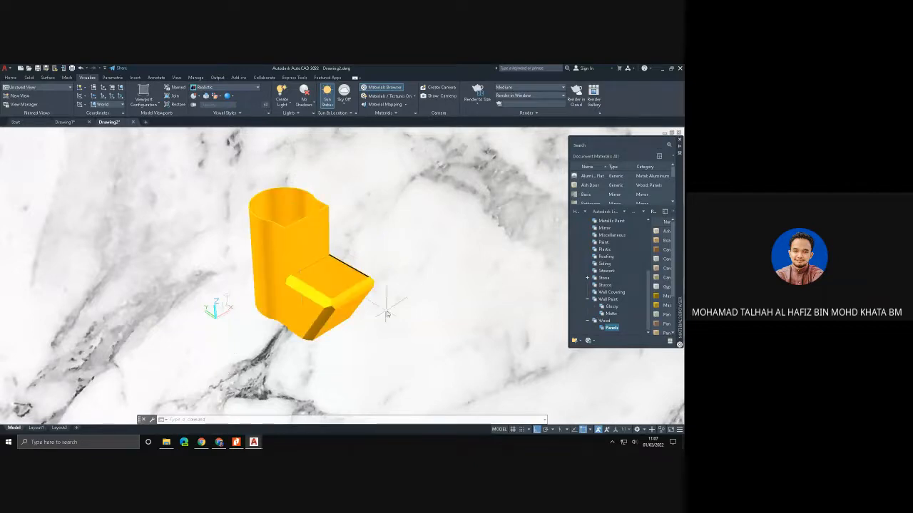
{"action": "mouse_move", "coordinate": [394, 305]}
{"action": "middle_mouse_down", "text": "shift"}
{"action": "mouse_move", "coordinate": [424, 295]}
{"action": "mouse_move", "coordinate": [342, 324]}
{"action": "mouse_move", "coordinate": [245, 378]}
{"action": "mouse_move", "coordinate": [417, 281]}
{"action": "mouse_move", "coordinate": [378, 300]}
{"action": "middle_mouse_up", "text": "shift"}
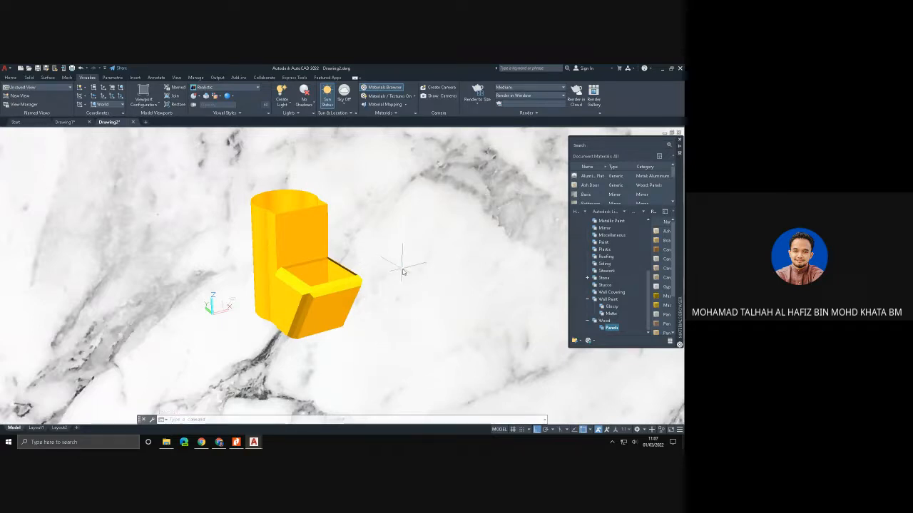
{"action": "scroll", "coordinate": [402, 271], "scroll_direction": "up", "scroll_amount": 1}
{"action": "middle_click_drag", "start_coordinate": [402, 277], "coordinate": [443, 285]}
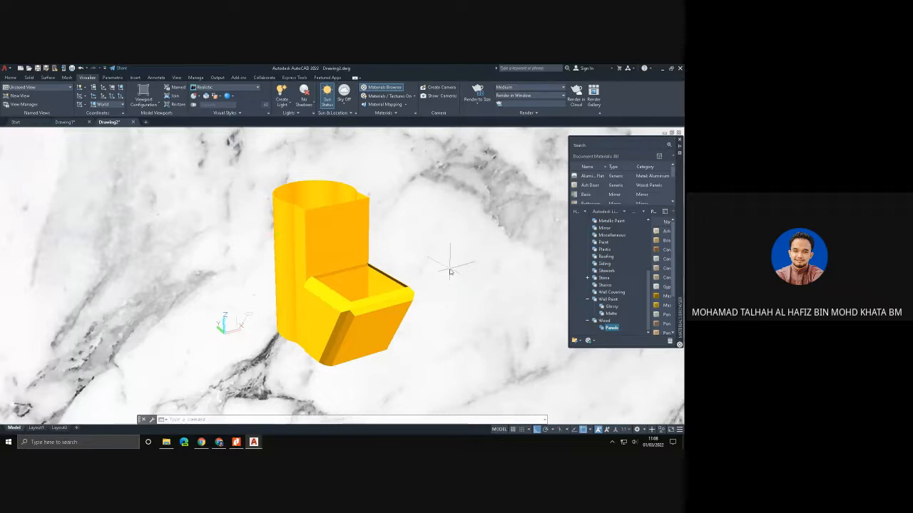
{"action": "mouse_move", "coordinate": [450, 271]}
{"action": "middle_mouse_down", "text": "shift"}
{"action": "mouse_move", "coordinate": [393, 286]}
{"action": "mouse_move", "coordinate": [371, 265]}
{"action": "mouse_move", "coordinate": [450, 257]}
{"action": "mouse_move", "coordinate": [460, 281]}
{"action": "middle_mouse_up", "text": "shift"}
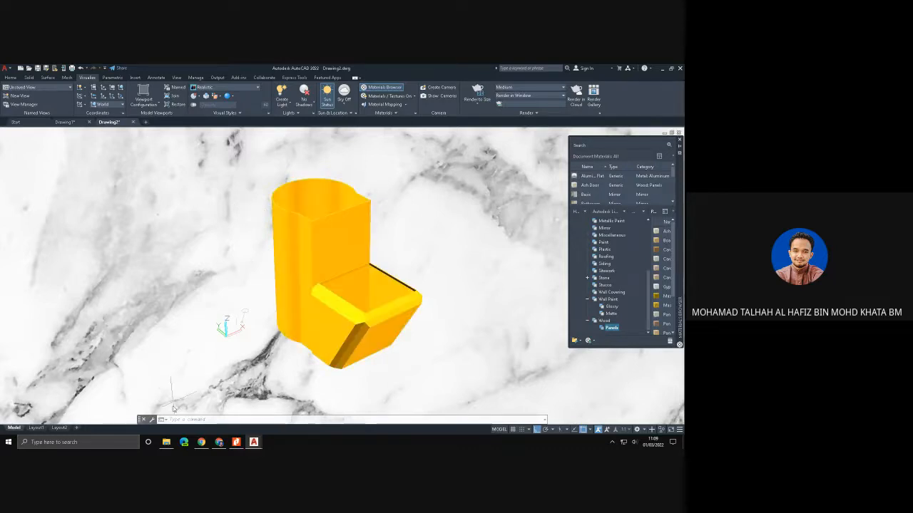
- Switch to File Explorer and open the LATEST AC DESIGN P SEM 2 drawing from the Telegram Desktop folder in AutoCAD
{"action": "left_click", "coordinate": [166, 440]}
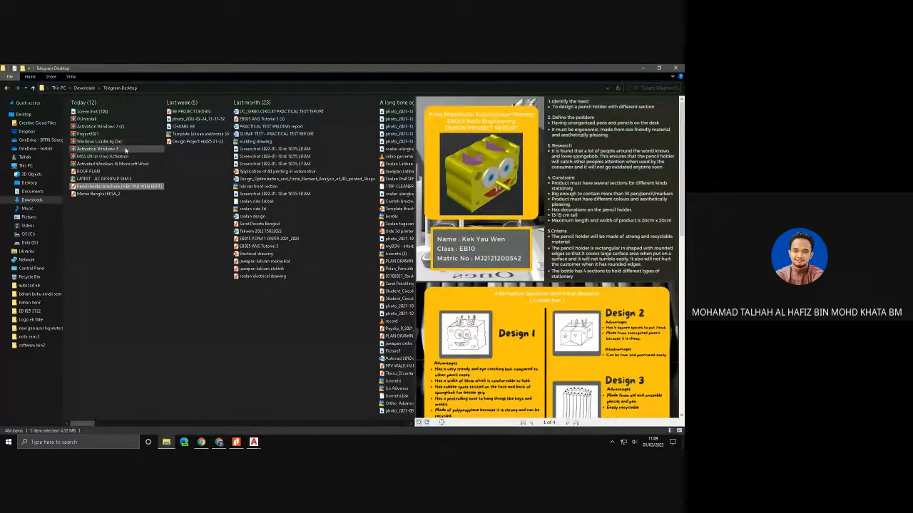
{"action": "left_click", "coordinate": [120, 179]}
{"action": "double_click", "coordinate": [120, 179]}
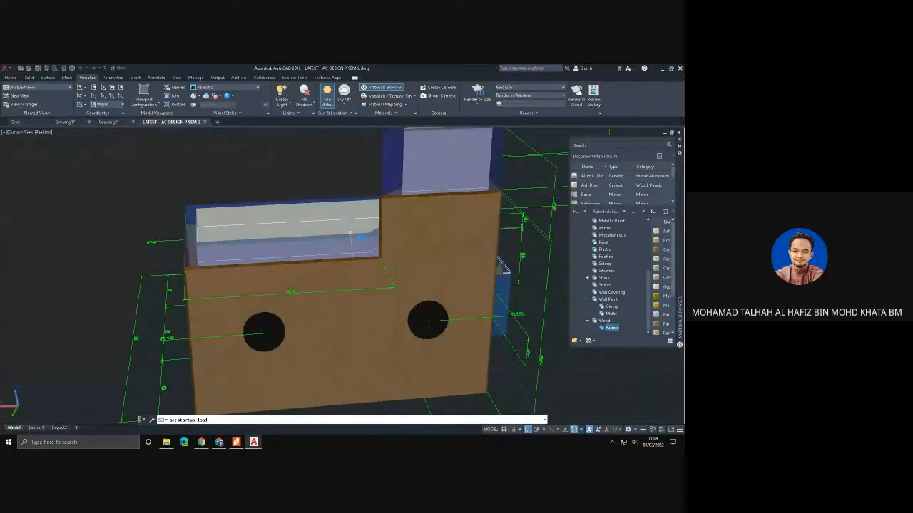
- Thicken the four rim surfaces around the tray above the open drawer by 1
{"action": "scroll", "coordinate": [362, 243], "scroll_direction": "down", "scroll_amount": 3}
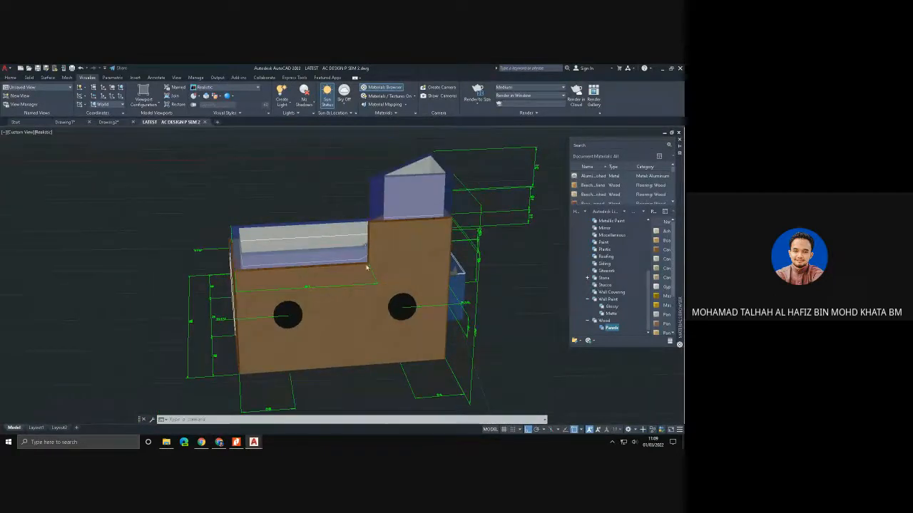
{"action": "middle_click_drag", "start_coordinate": [360, 264], "coordinate": [533, 281], "text": "shift"}
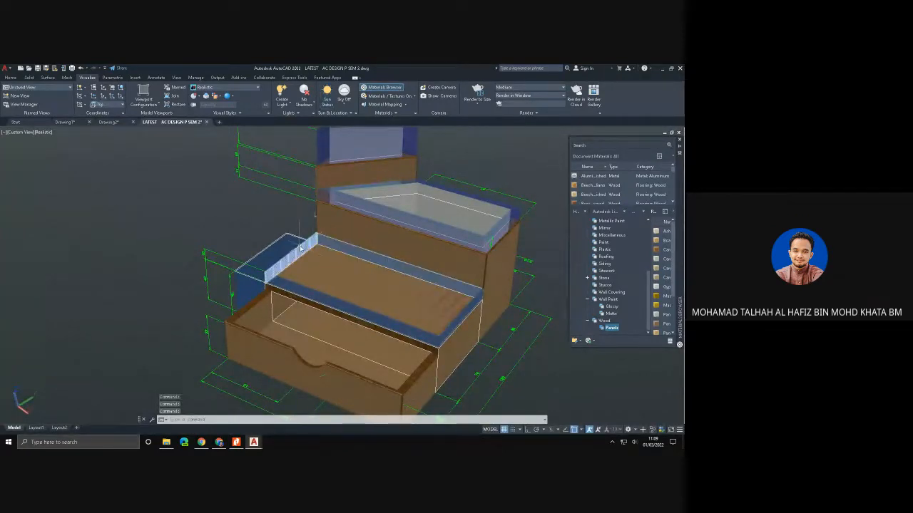
{"action": "left_click", "coordinate": [48, 77]}
{"action": "left_click", "coordinate": [29, 77]}
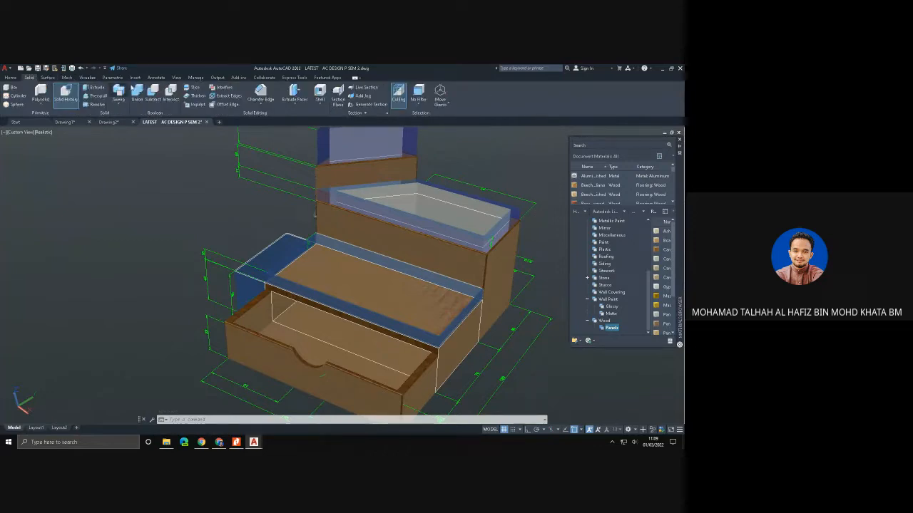
{"action": "left_click", "coordinate": [188, 96]}
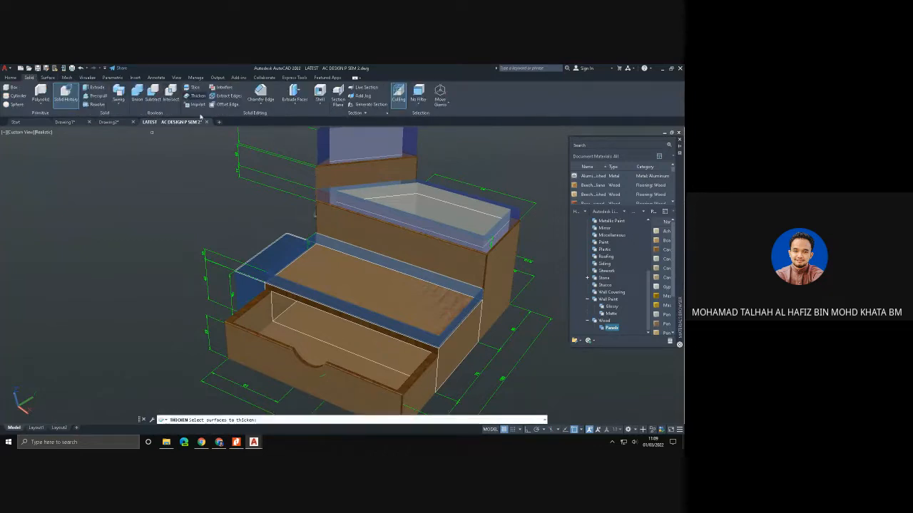
{"action": "left_click", "coordinate": [300, 248]}
{"action": "left_click", "coordinate": [299, 284]}
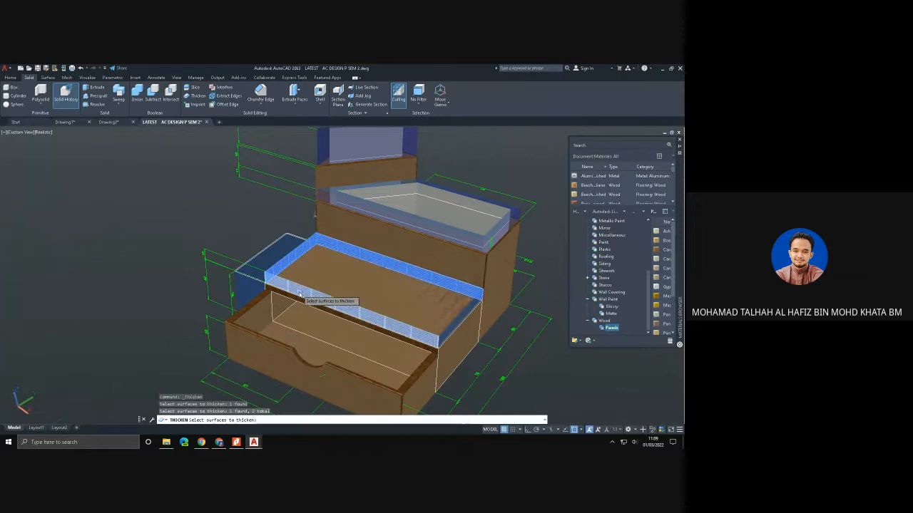
{"action": "left_click", "coordinate": [453, 328]}
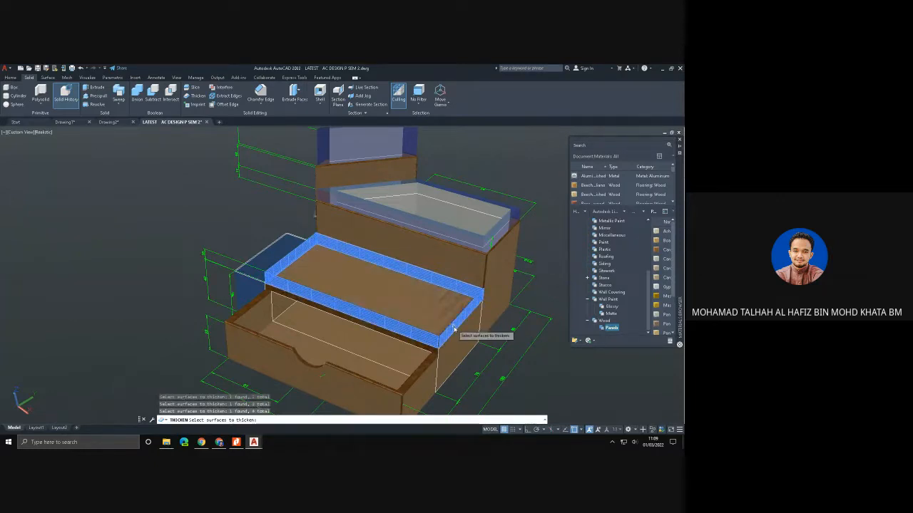
{"action": "key", "text": "Return"}
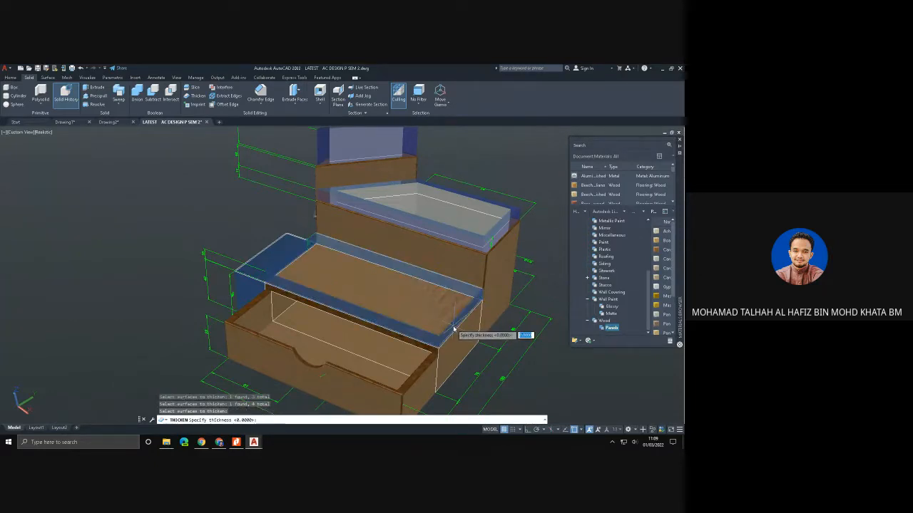
{"action": "type", "text": "1"}
{"action": "key", "text": "Return"}
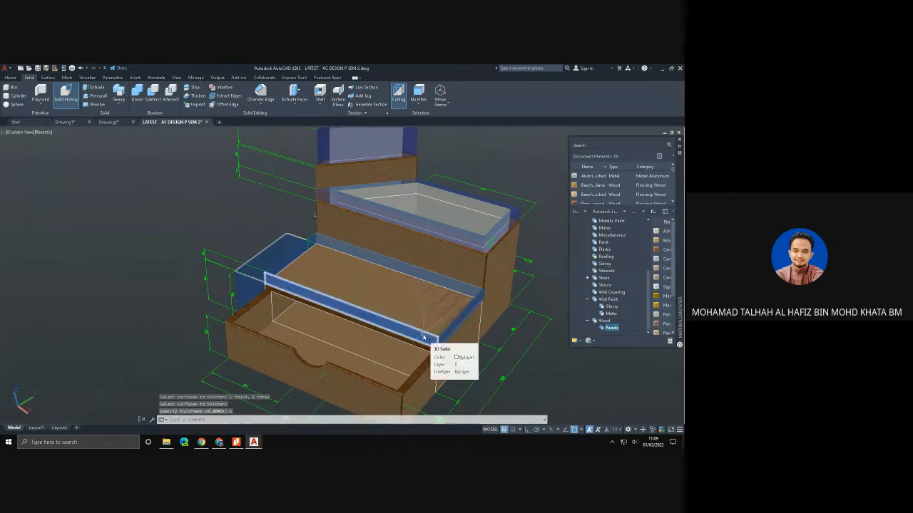
- Union the four thickened rim walls around the tray into one solid
{"action": "left_click", "coordinate": [137, 92]}
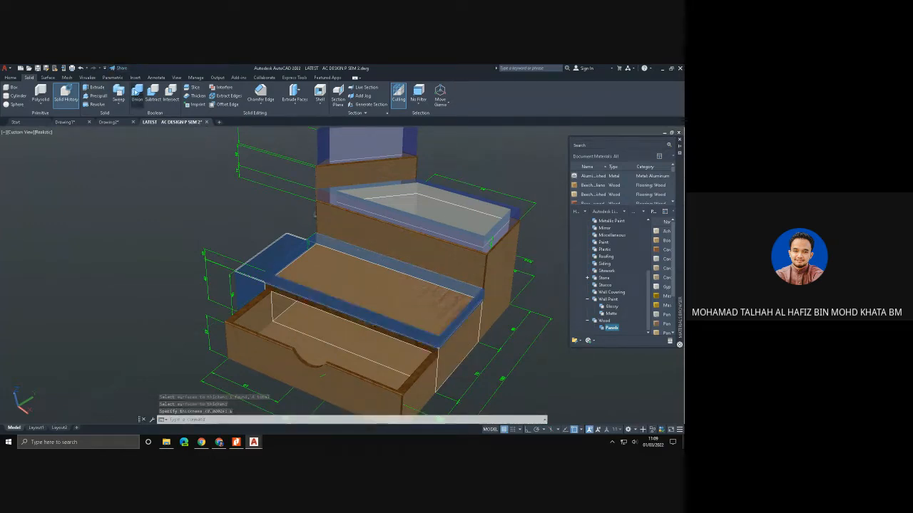
{"action": "left_click", "coordinate": [300, 251]}
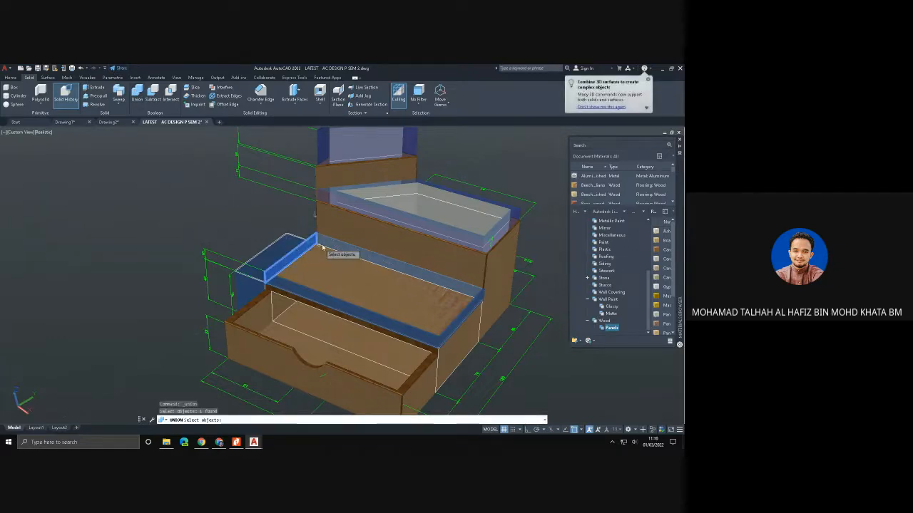
{"action": "left_click", "coordinate": [306, 293]}
{"action": "left_click", "coordinate": [305, 293]}
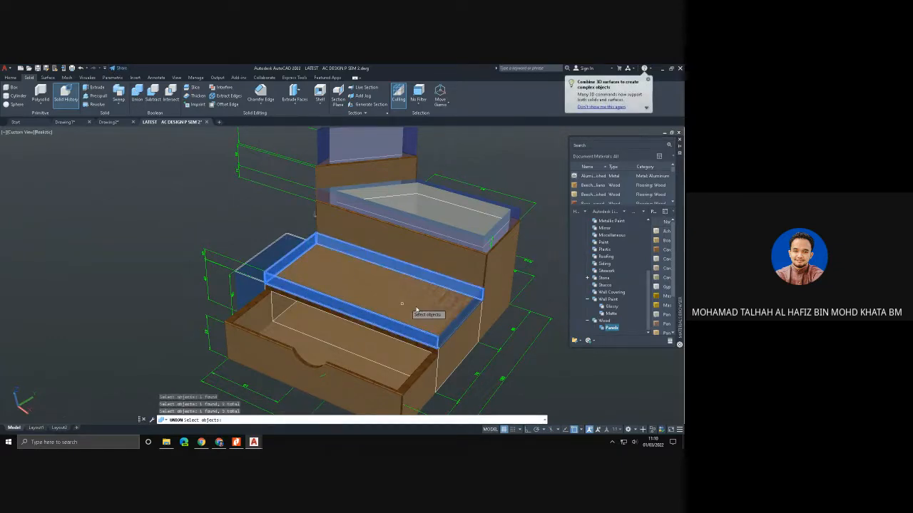
{"action": "left_click", "coordinate": [462, 317]}
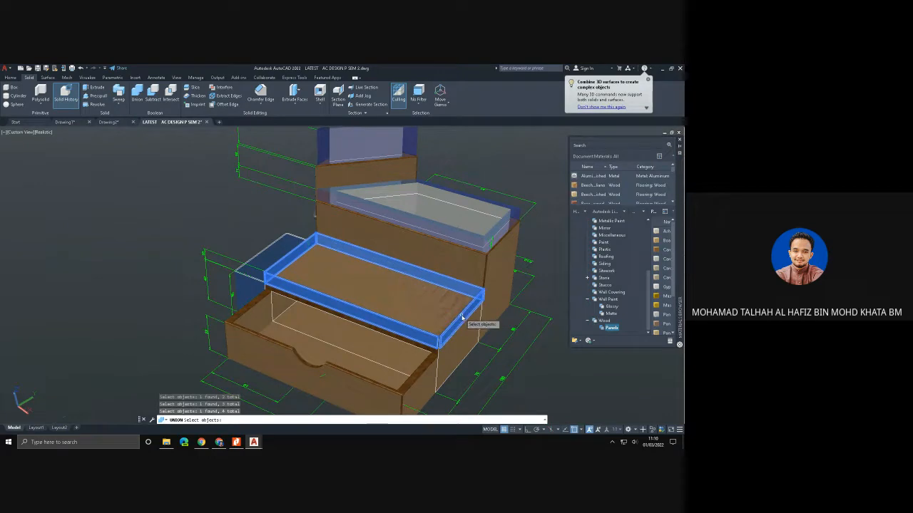
{"action": "key", "text": "Return"}
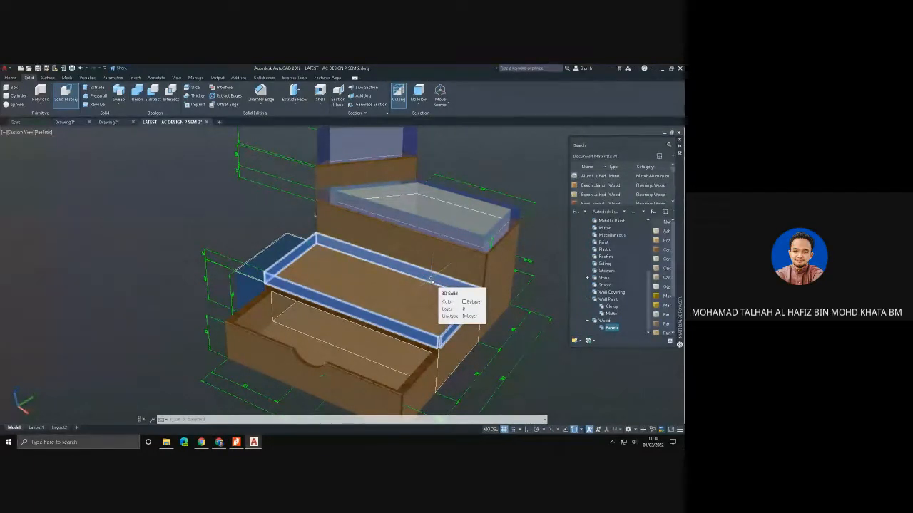
- Return to the Drawing2 drawing and set up an export to another format with Lithography (*.stl) as the file type
{"action": "scroll", "coordinate": [431, 281], "scroll_direction": "down", "scroll_amount": 3}
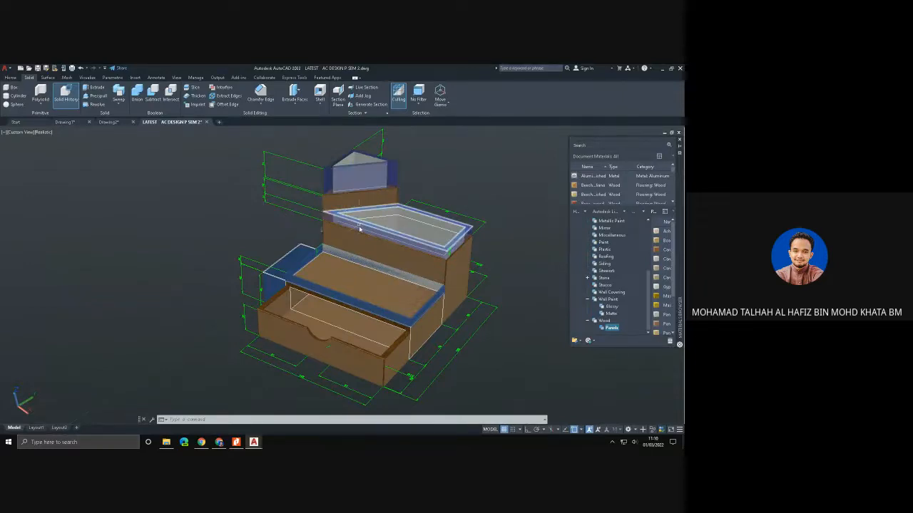
{"action": "left_click", "coordinate": [118, 123]}
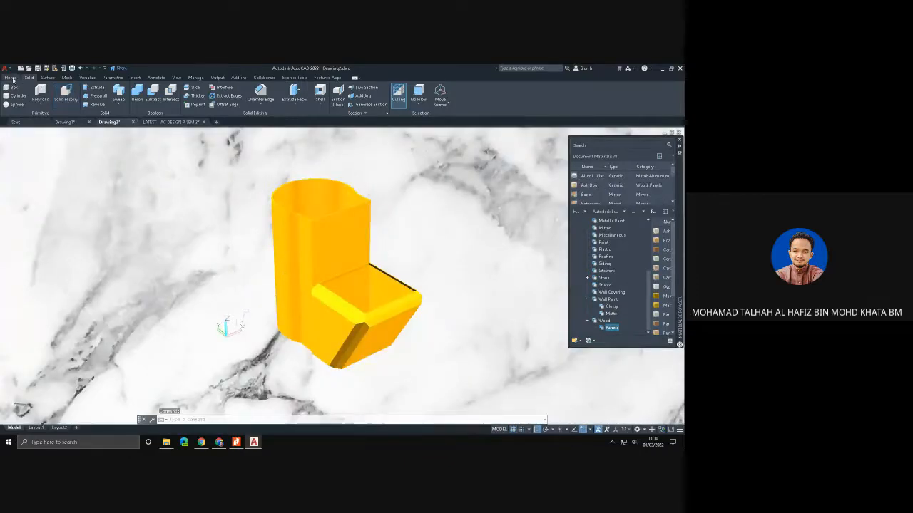
{"action": "left_click", "coordinate": [11, 78]}
{"action": "left_click", "coordinate": [5, 68]}
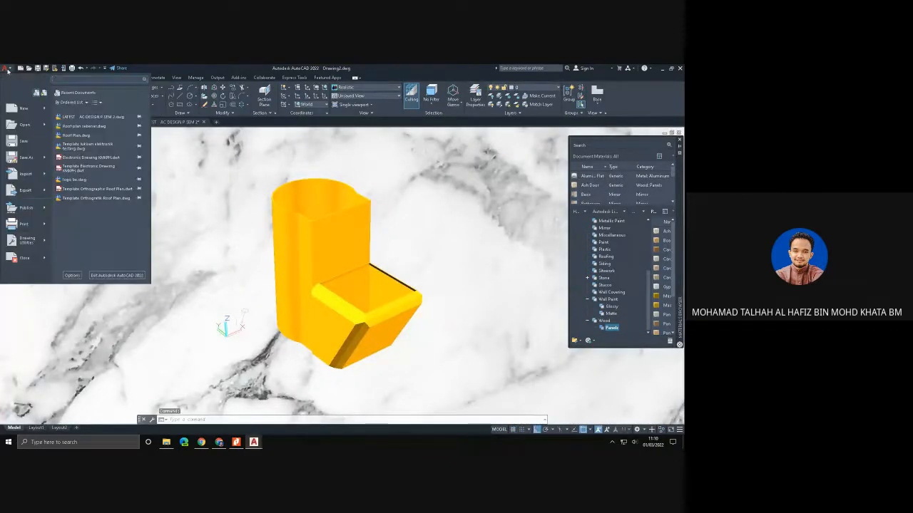
{"action": "mouse_move", "coordinate": [30, 191]}
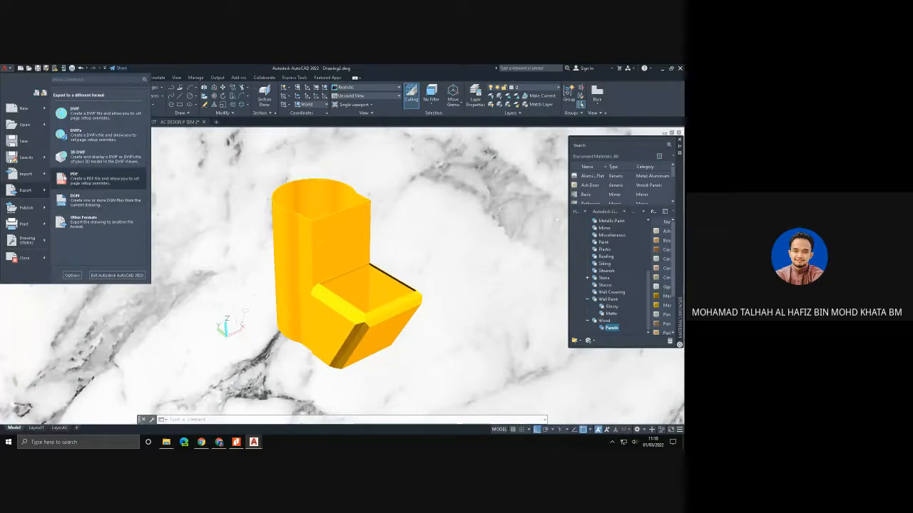
{"action": "left_click", "coordinate": [94, 226]}
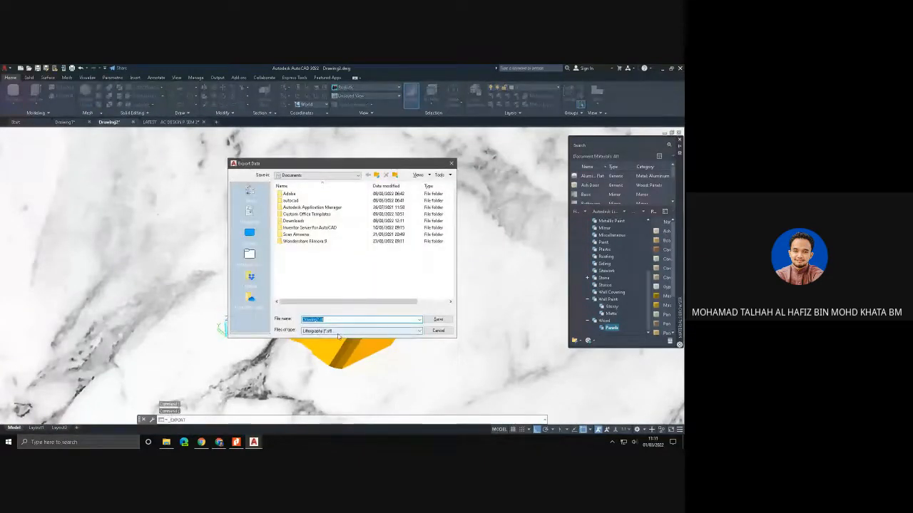
{"action": "left_click", "coordinate": [338, 334]}
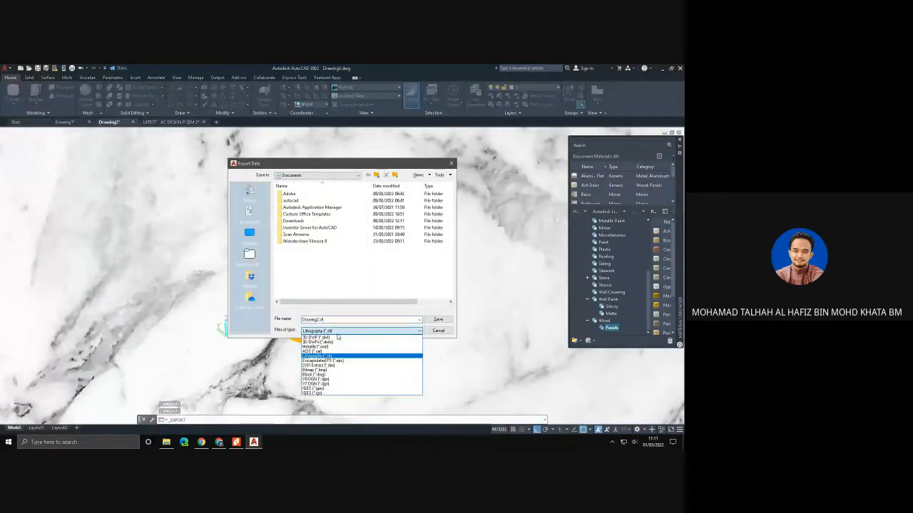
{"action": "left_click", "coordinate": [339, 355]}
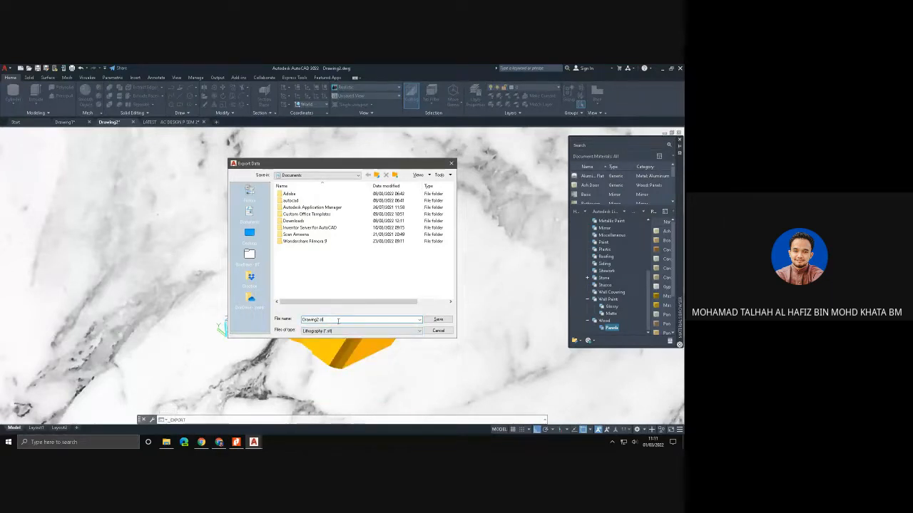
- Name the export file pencil case, save it in Documents and choose the yellow shelled solid as the object to export
{"action": "key", "text": "BackSpace"}
{"action": "type", "text": "pencil case"}
{"action": "left_click", "coordinate": [438, 320]}
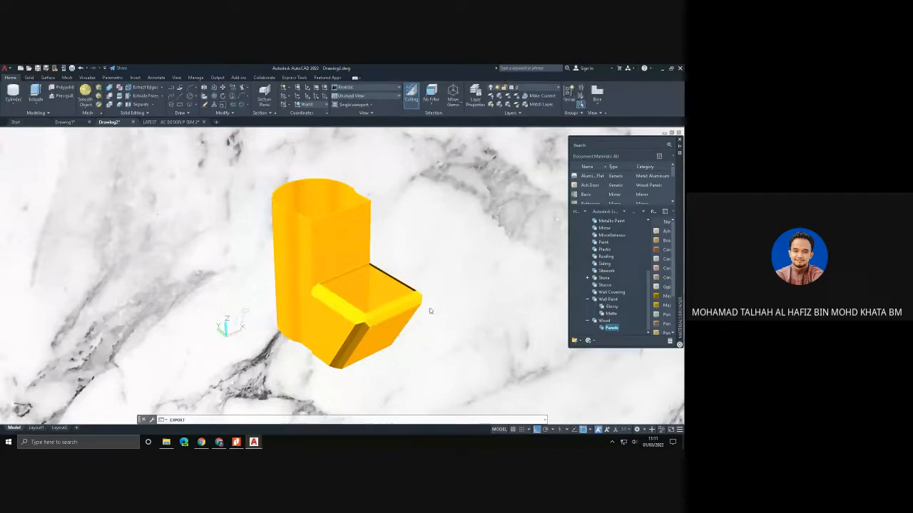
{"action": "left_click", "coordinate": [344, 263]}
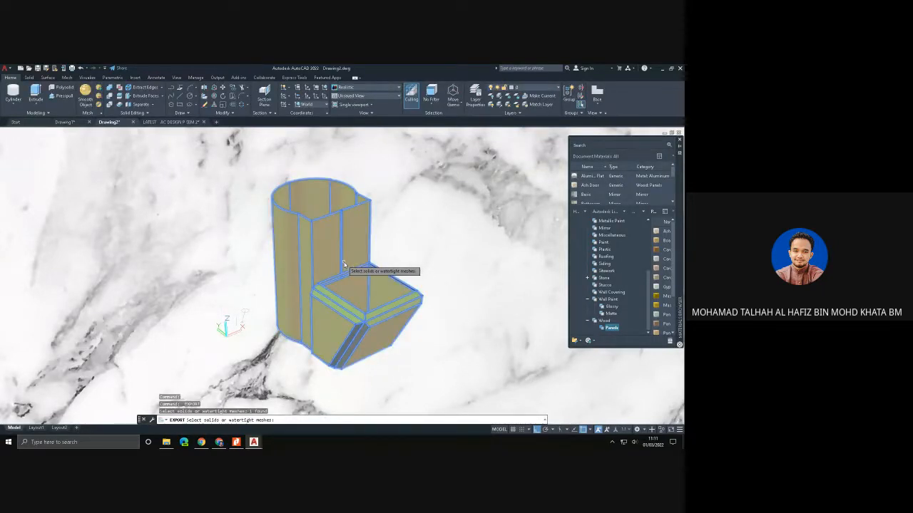
{"action": "key", "text": "Return"}
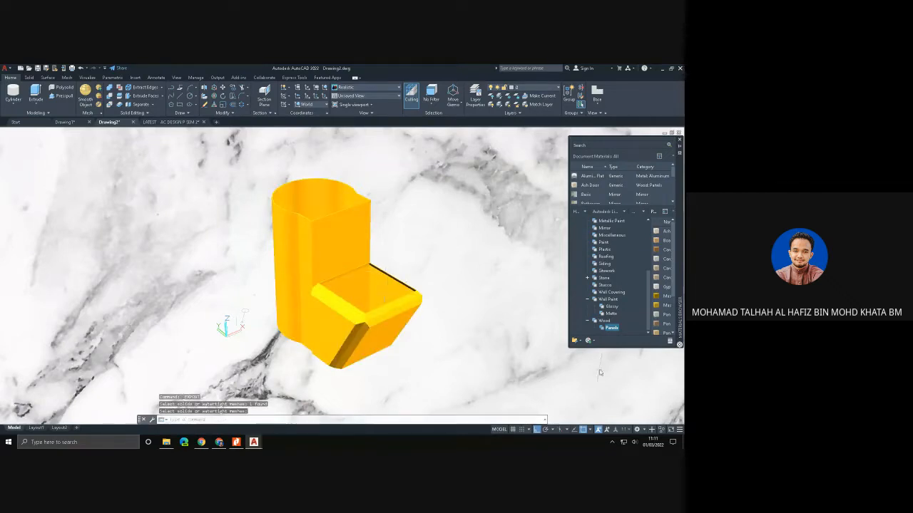
- Look on the desktop for the exported pencil case file, and return to the maximized AutoCAD window
{"action": "left_click", "coordinate": [671, 69]}
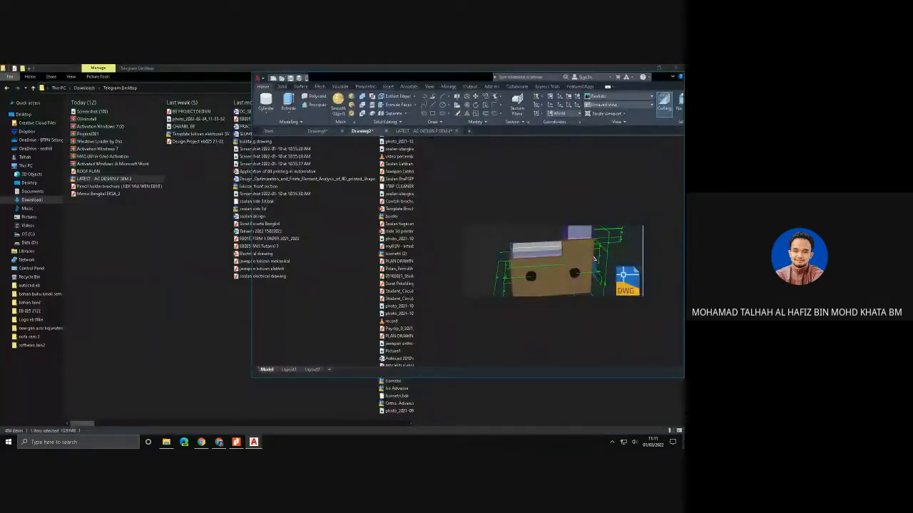
{"action": "key", "text": "super+d"}
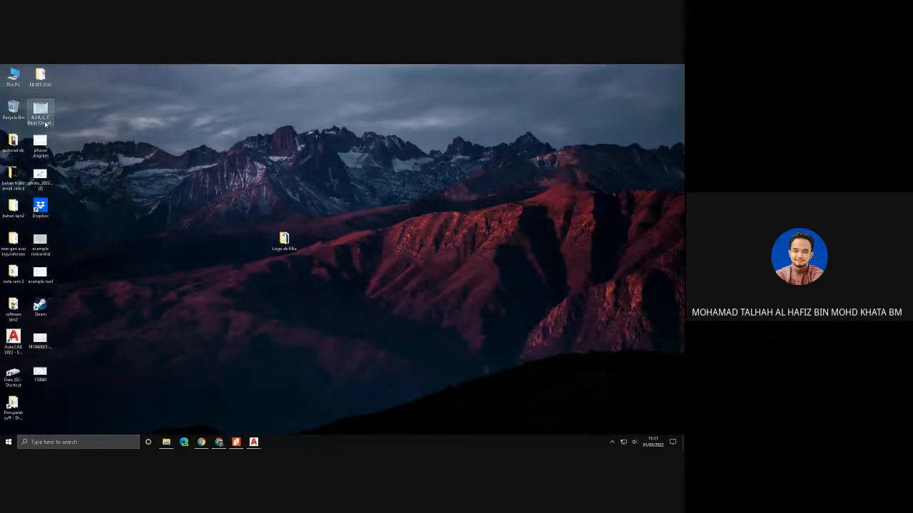
{"action": "mouse_move", "coordinate": [253, 442]}
{"action": "left_click", "coordinate": [254, 408]}
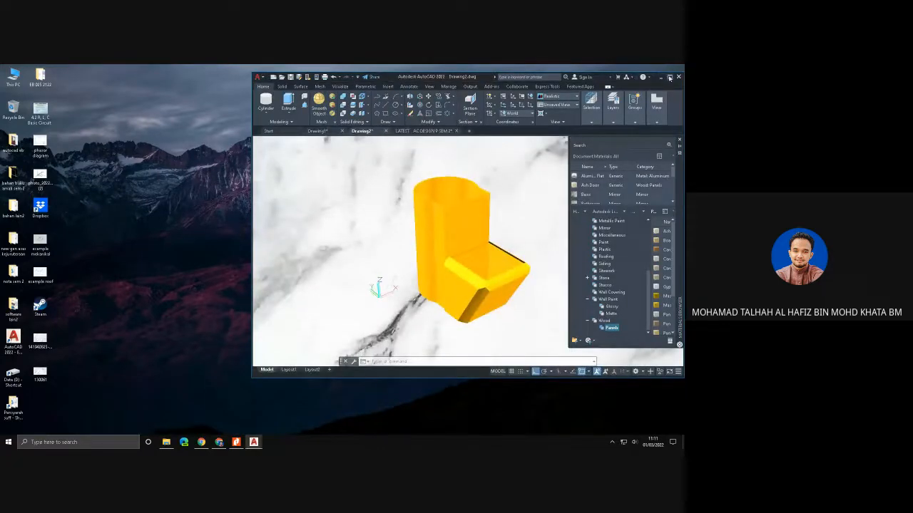
{"action": "left_click", "coordinate": [668, 77]}
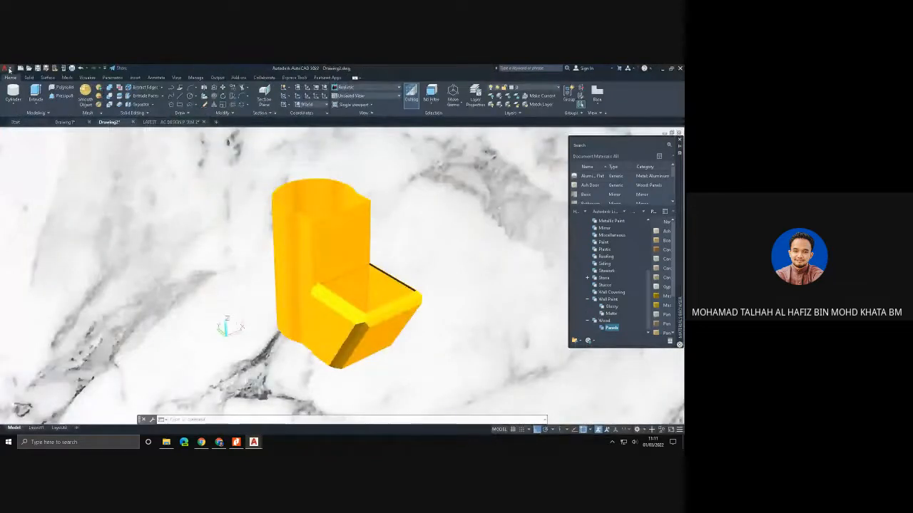
- Export the yellow shelled solid again as a Lithography (*.stl) file named pencil case, saved on the Desktop
{"action": "left_click", "coordinate": [9, 68]}
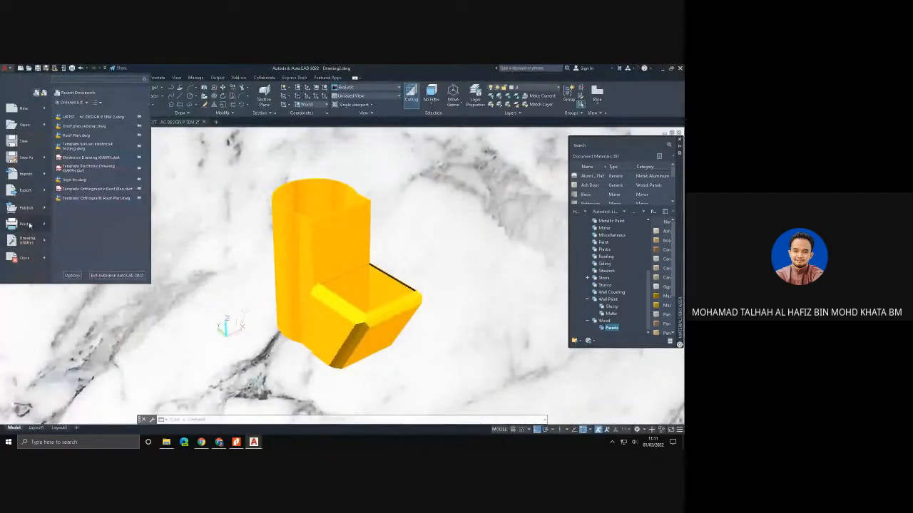
{"action": "mouse_move", "coordinate": [26, 190]}
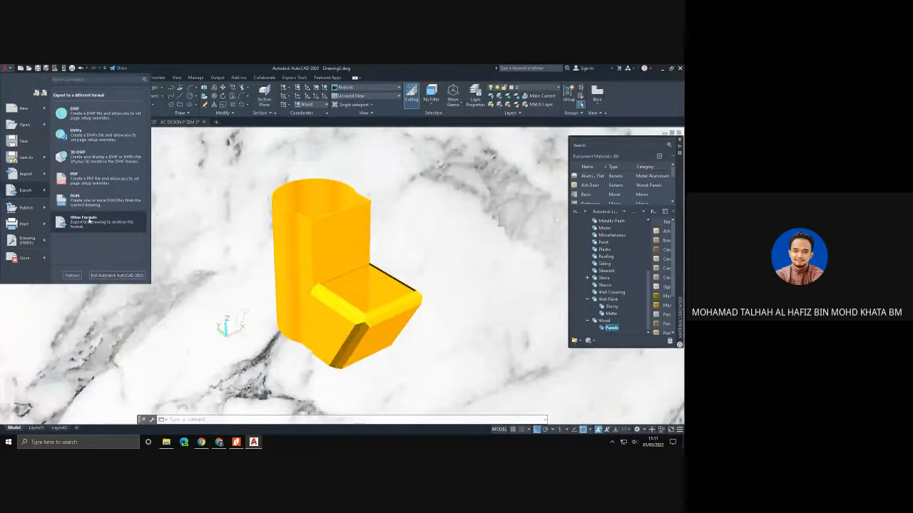
{"action": "left_click", "coordinate": [87, 225]}
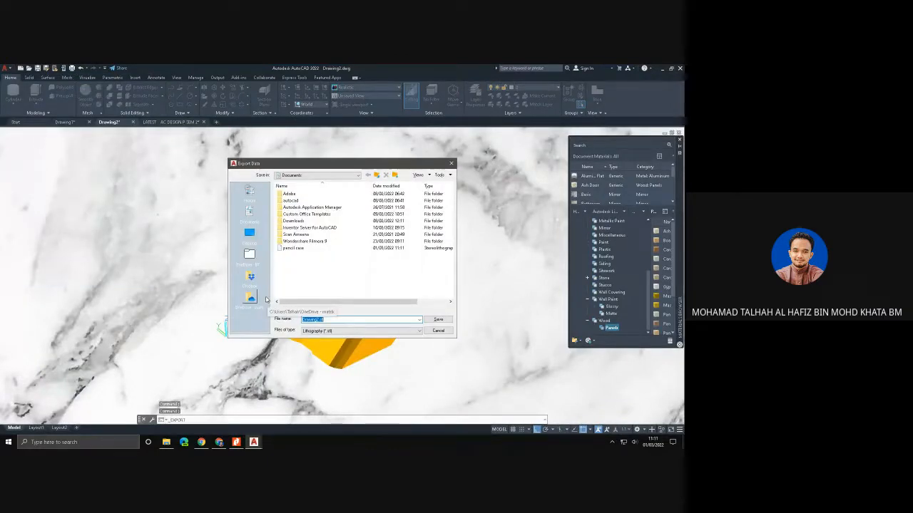
{"action": "left_click", "coordinate": [249, 234]}
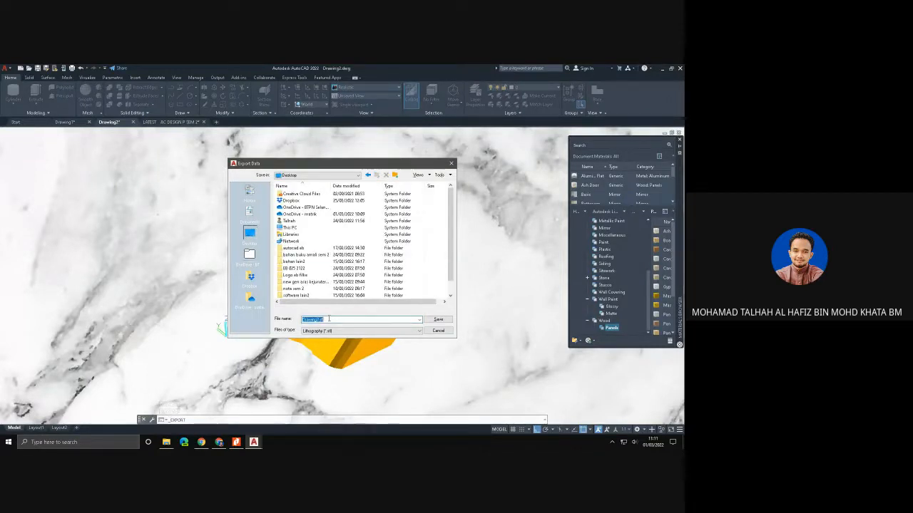
{"action": "type", "text": "pencil case"}
{"action": "left_click", "coordinate": [438, 319]}
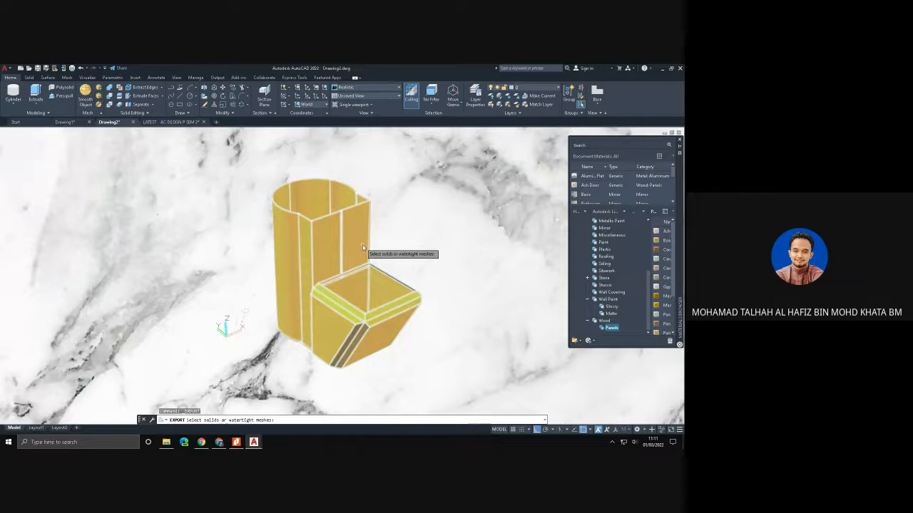
{"action": "left_click", "coordinate": [363, 248]}
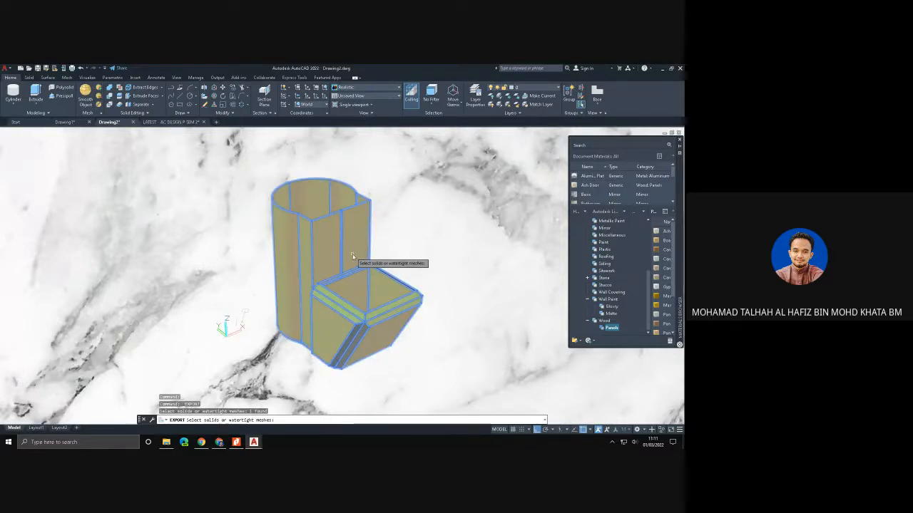
{"action": "key", "text": "Return"}
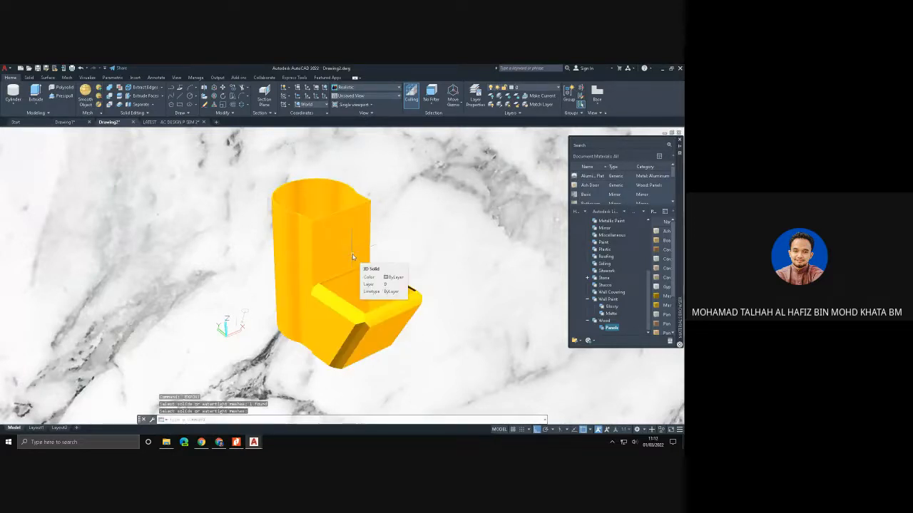
- Show the desktop, move the pencil case file away from the other icons and check its file properties
{"action": "left_click", "coordinate": [684, 443]}
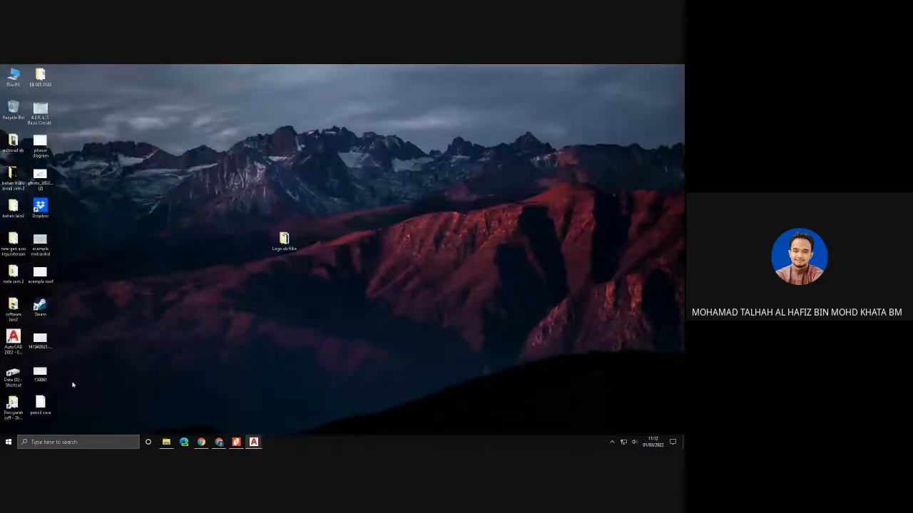
{"action": "left_click_drag", "start_coordinate": [44, 405], "coordinate": [173, 172]}
{"action": "right_click", "coordinate": [173, 171]}
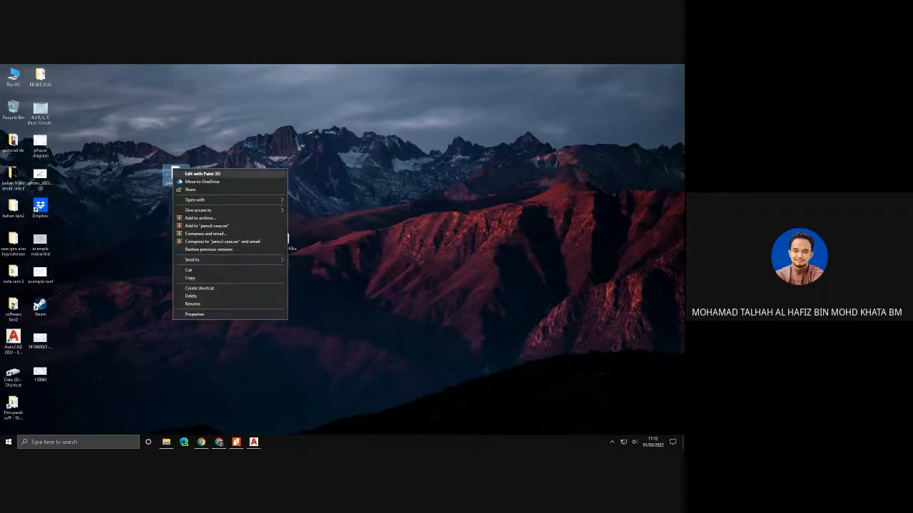
{"action": "left_click", "coordinate": [208, 314]}
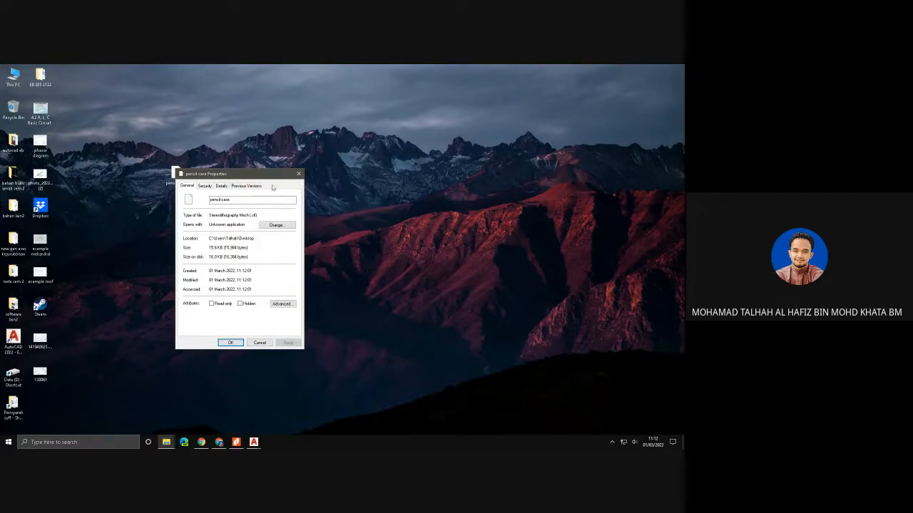
{"action": "left_click", "coordinate": [298, 174]}
- Search Windows for cura and launch Ultimaker Cura 4.12.0
{"action": "left_click", "coordinate": [93, 440]}
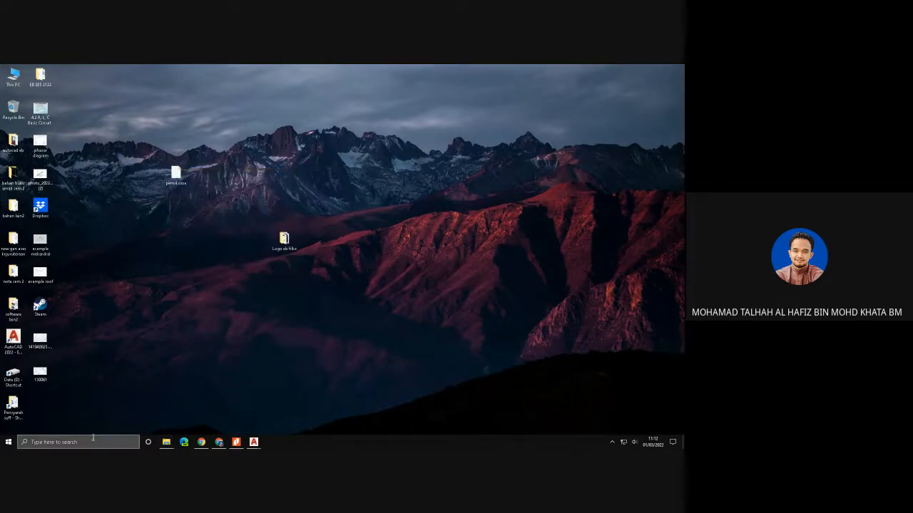
{"action": "type", "text": "cura"}
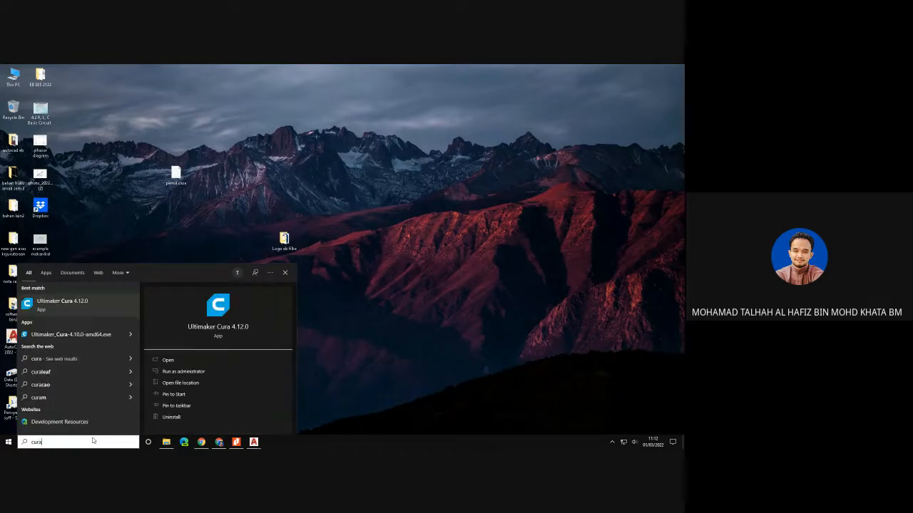
{"action": "left_click", "coordinate": [100, 308]}
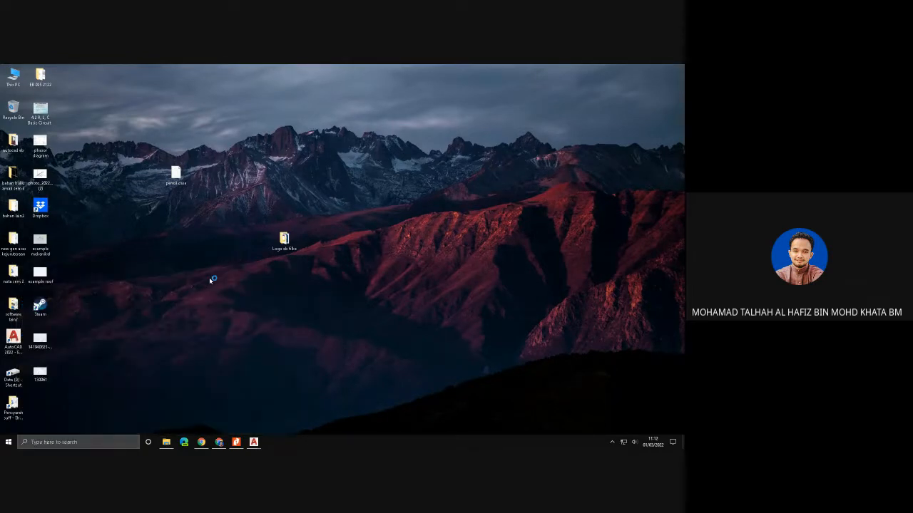
- Search Windows for PrusaSlicer, launch it and dismiss its two update notifications
{"action": "left_click", "coordinate": [83, 440]}
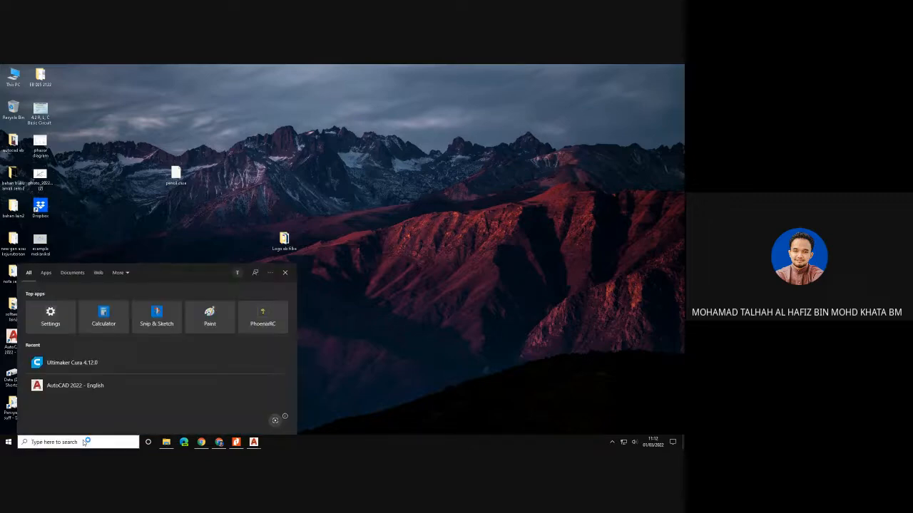
{"action": "type", "text": "pru"}
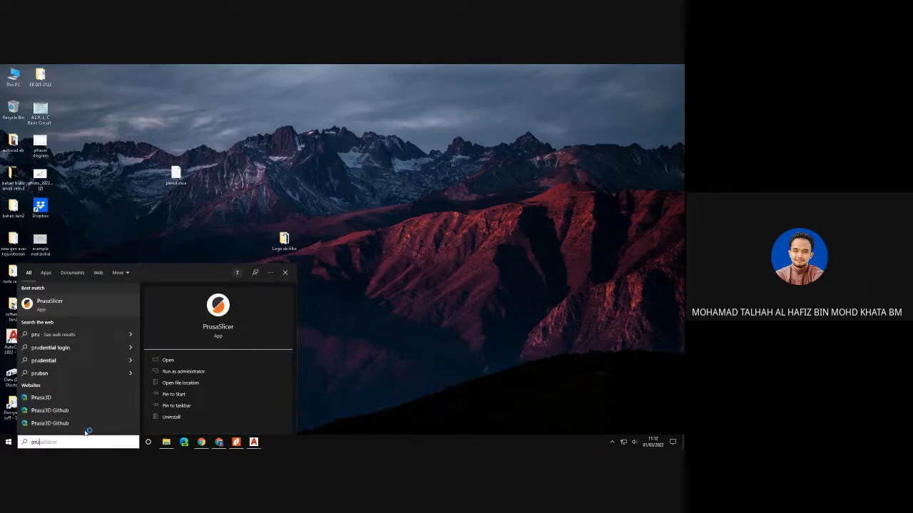
{"action": "left_click", "coordinate": [74, 306]}
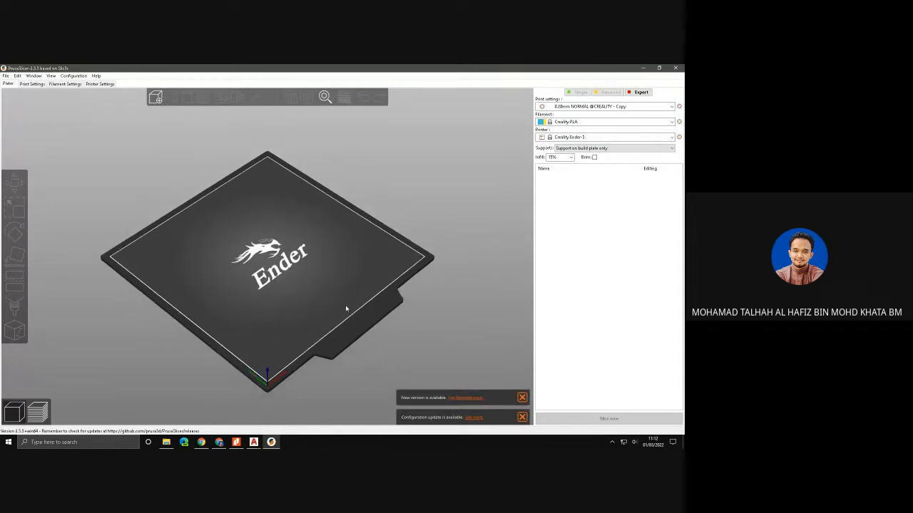
{"action": "left_click", "coordinate": [521, 398]}
{"action": "left_click", "coordinate": [522, 417]}
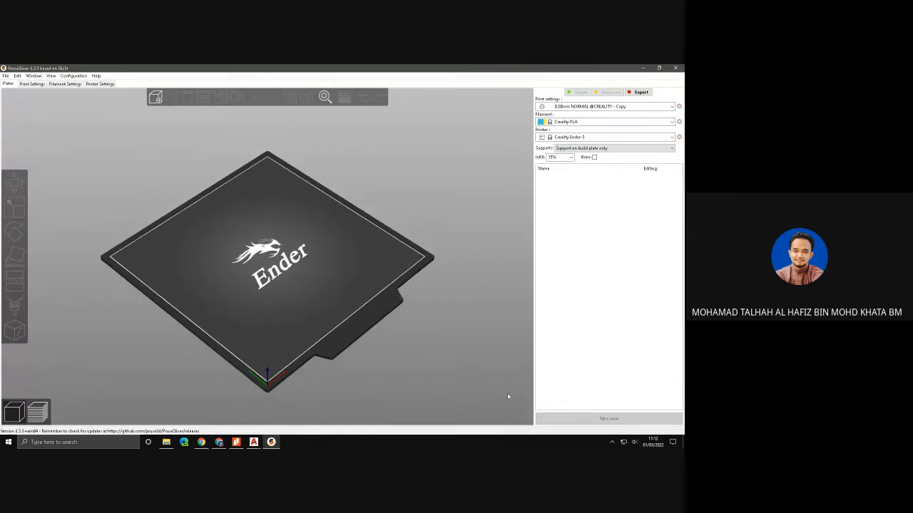
- Import the pencil case STL from the Documents folder, accept its scaling to the print bed and slice it
{"action": "left_click_drag", "start_coordinate": [432, 328], "coordinate": [313, 336]}
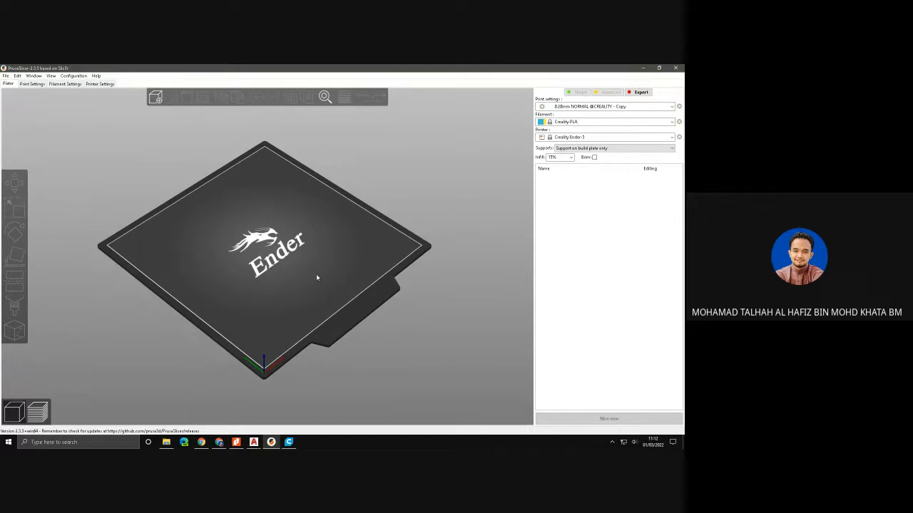
{"action": "middle_click_drag", "start_coordinate": [316, 277], "coordinate": [317, 305]}
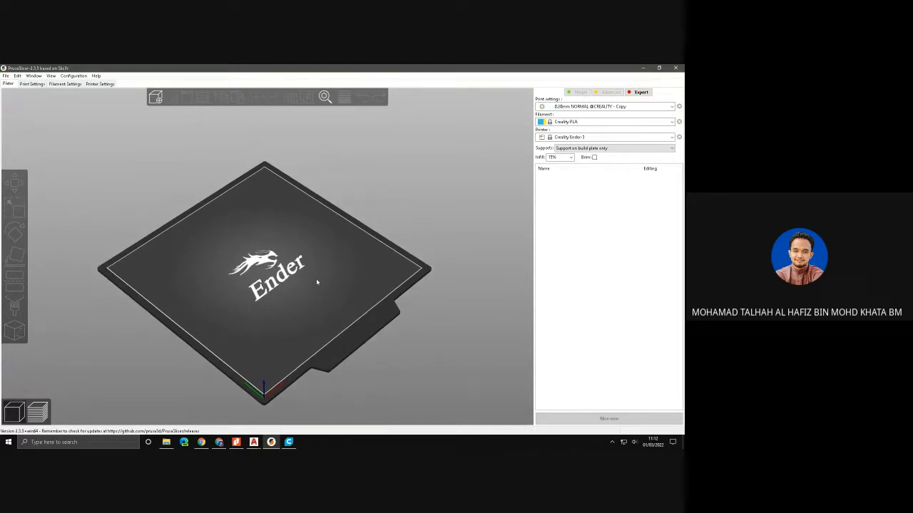
{"action": "left_click", "coordinate": [155, 97]}
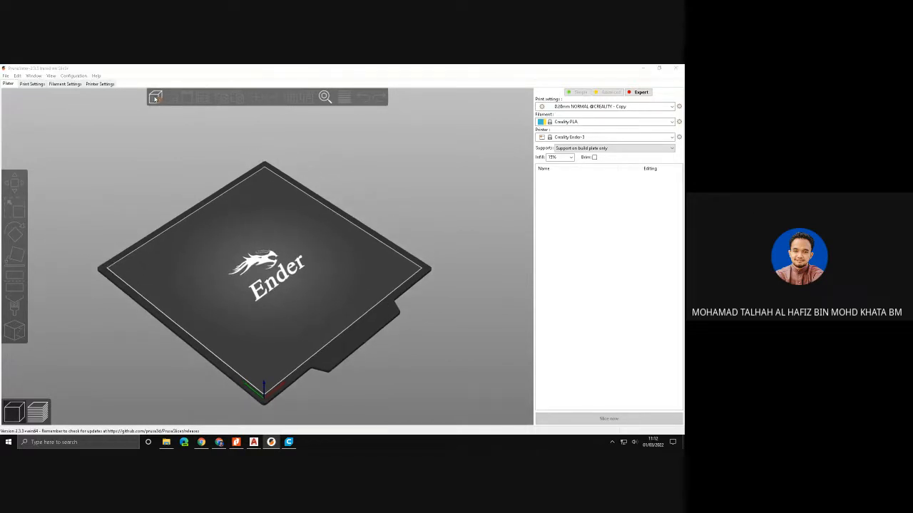
{"action": "left_click", "coordinate": [89, 191]}
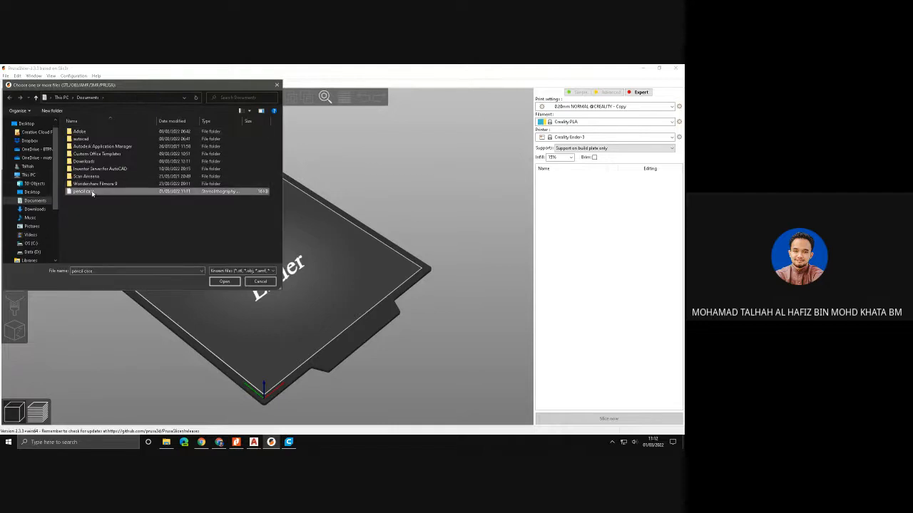
{"action": "left_click", "coordinate": [224, 282]}
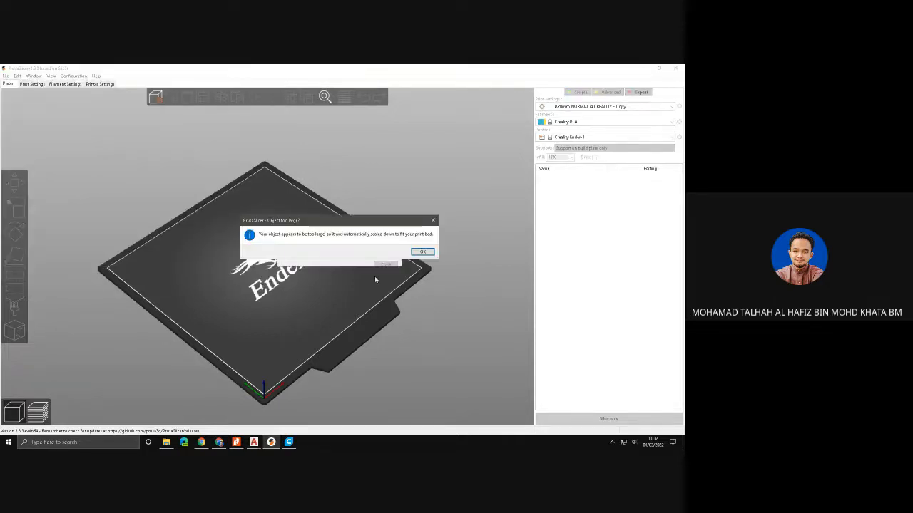
{"action": "left_click", "coordinate": [423, 252]}
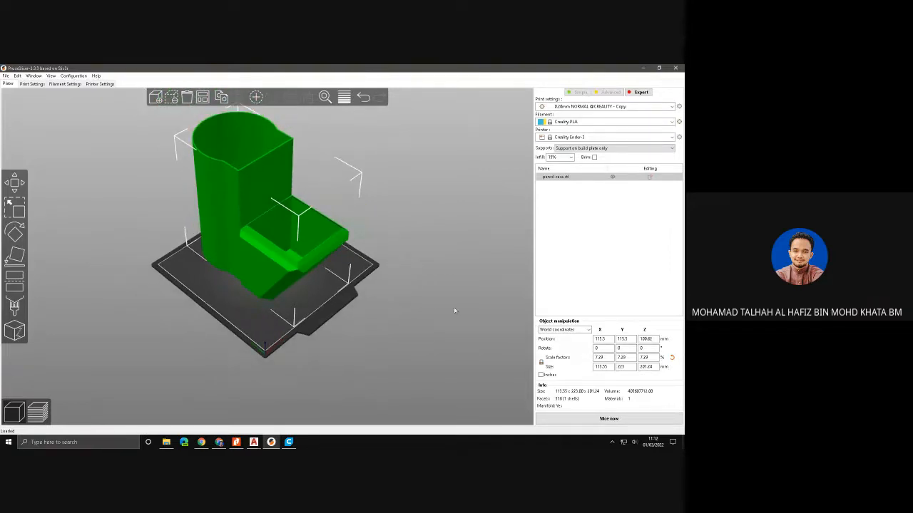
{"action": "left_click", "coordinate": [606, 419]}
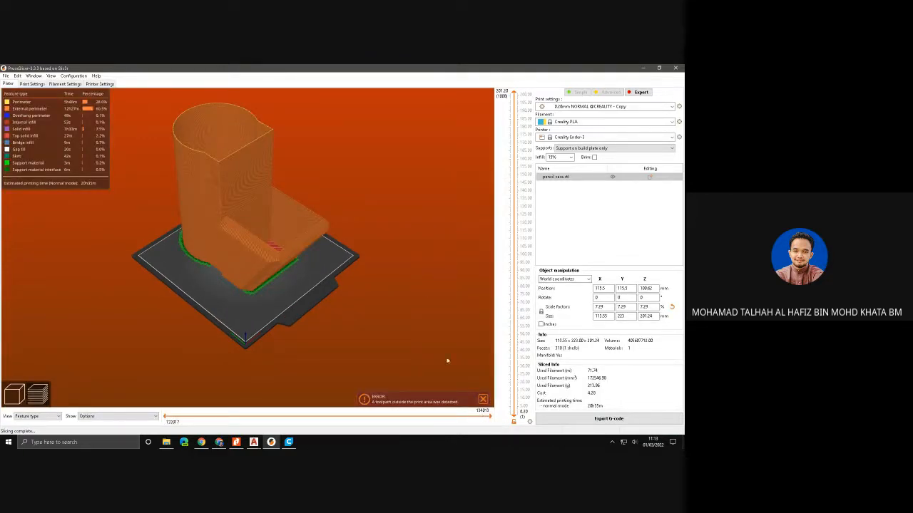
- Examine the sliced pencil case layer by layer, from the full height down to the first layer and back up
{"action": "mouse_move", "coordinate": [490, 418]}
{"action": "left_mouse_down"}
{"action": "mouse_move", "coordinate": [166, 416]}
{"action": "mouse_move", "coordinate": [489, 417]}
{"action": "left_mouse_up"}
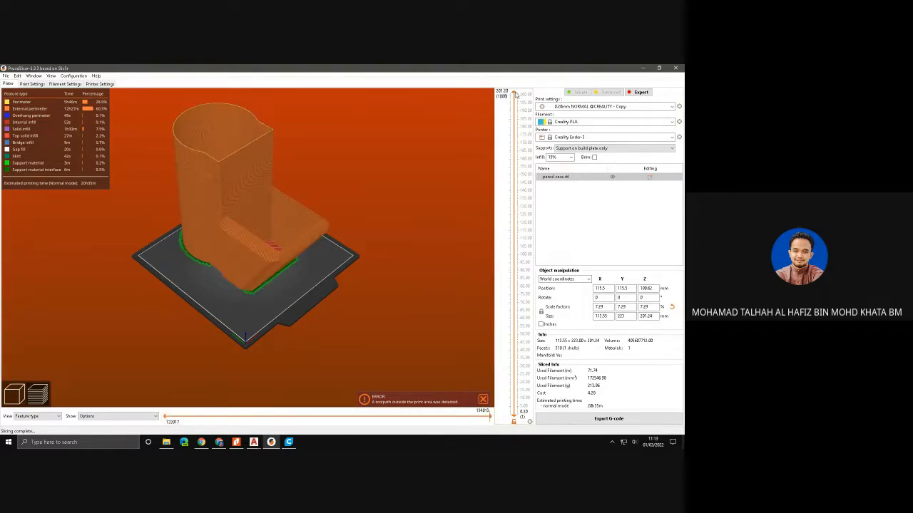
{"action": "left_click_drag", "start_coordinate": [517, 96], "coordinate": [515, 419]}
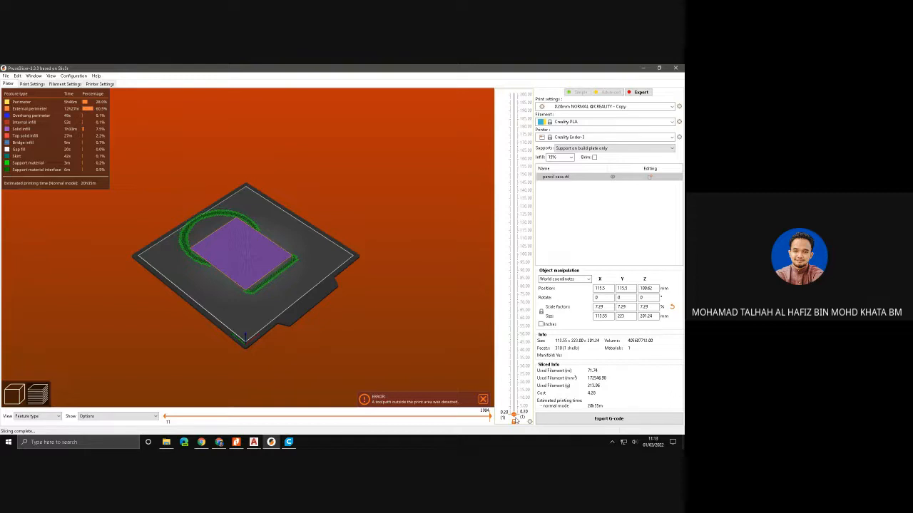
{"action": "left_click_drag", "start_coordinate": [516, 421], "coordinate": [474, 145]}
{"action": "left_click_drag", "start_coordinate": [474, 144], "coordinate": [478, 192]}
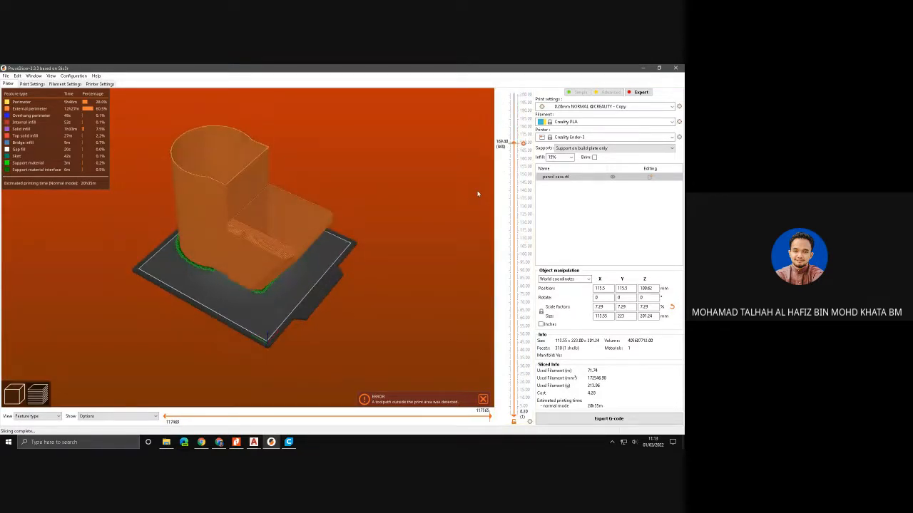
{"action": "left_click_drag", "start_coordinate": [515, 144], "coordinate": [515, 405]}
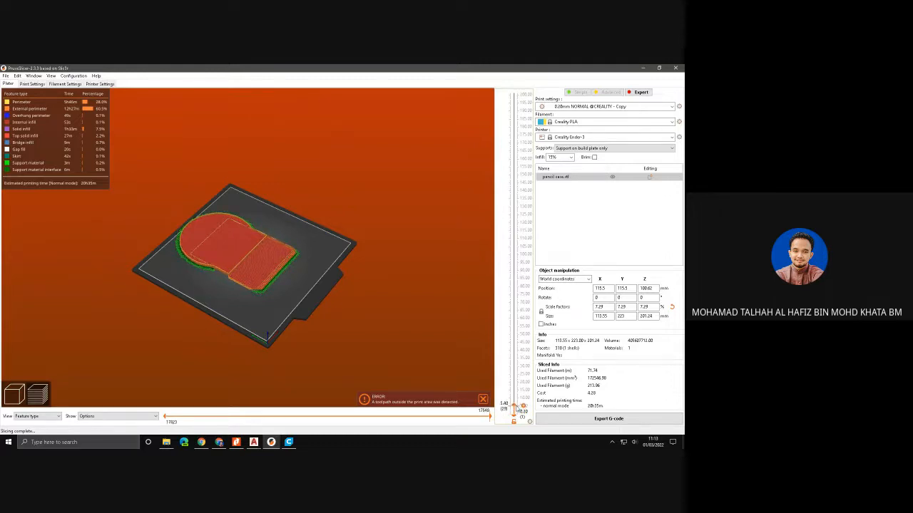
{"action": "left_click_drag", "start_coordinate": [514, 405], "coordinate": [518, 407]}
{"action": "scroll", "coordinate": [515, 406], "scroll_direction": "up", "scroll_amount": 1}
{"action": "left_click_drag", "start_coordinate": [515, 406], "coordinate": [512, 125]}
- Switch to Drawing2 in AutoCAD, show the available export formats and minimise the window again
{"action": "mouse_move", "coordinate": [253, 442]}
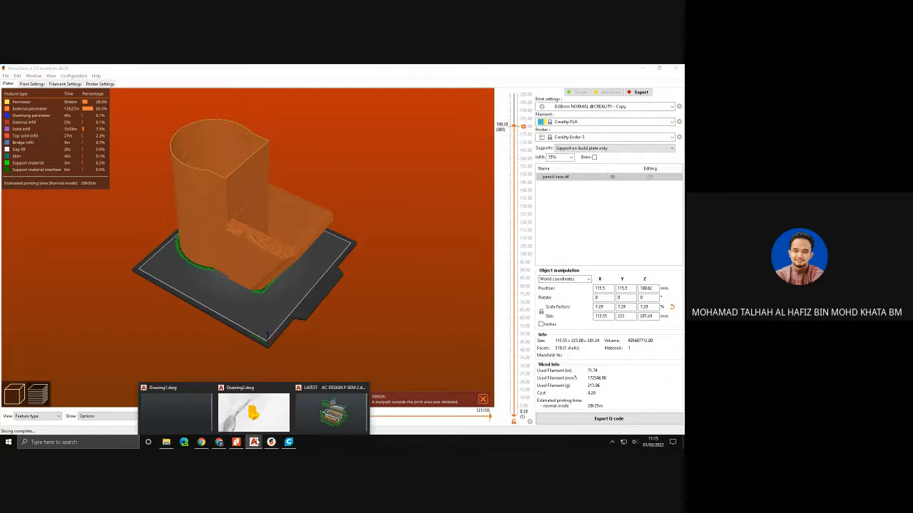
{"action": "left_click", "coordinate": [277, 417]}
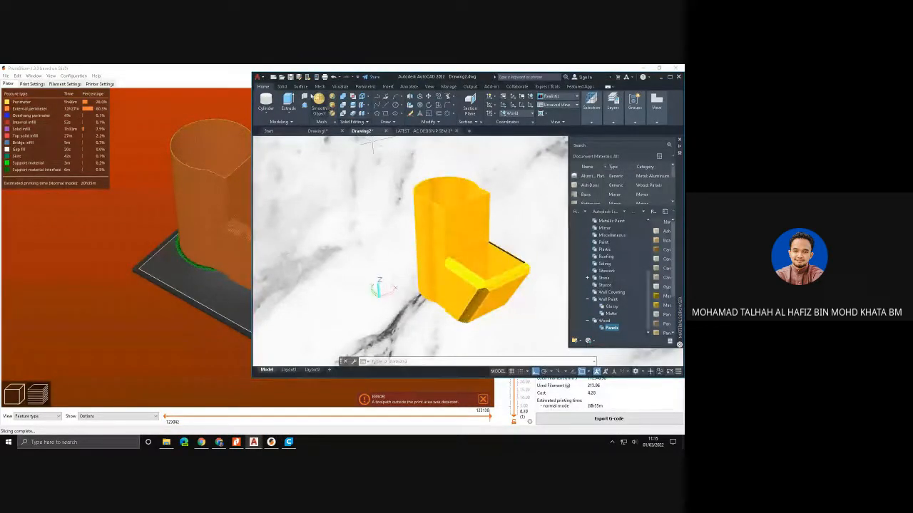
{"action": "left_click", "coordinate": [258, 77]}
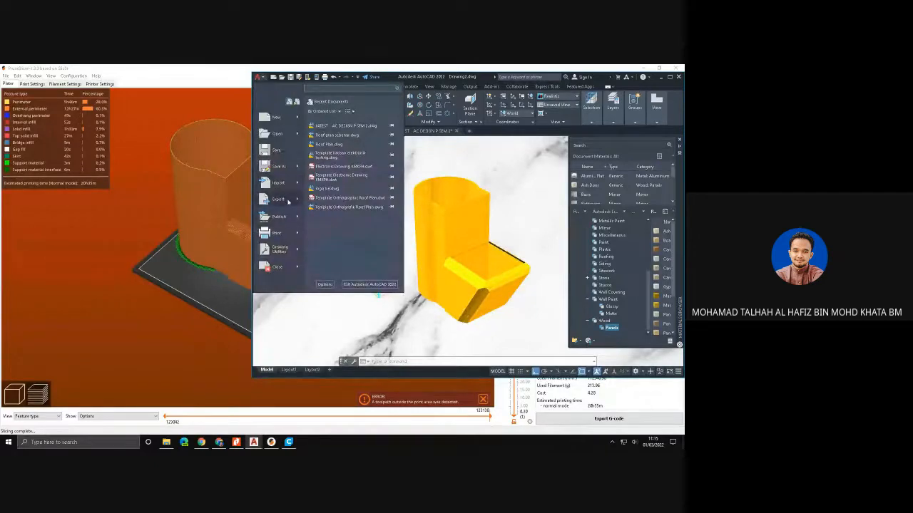
{"action": "mouse_move", "coordinate": [288, 201]}
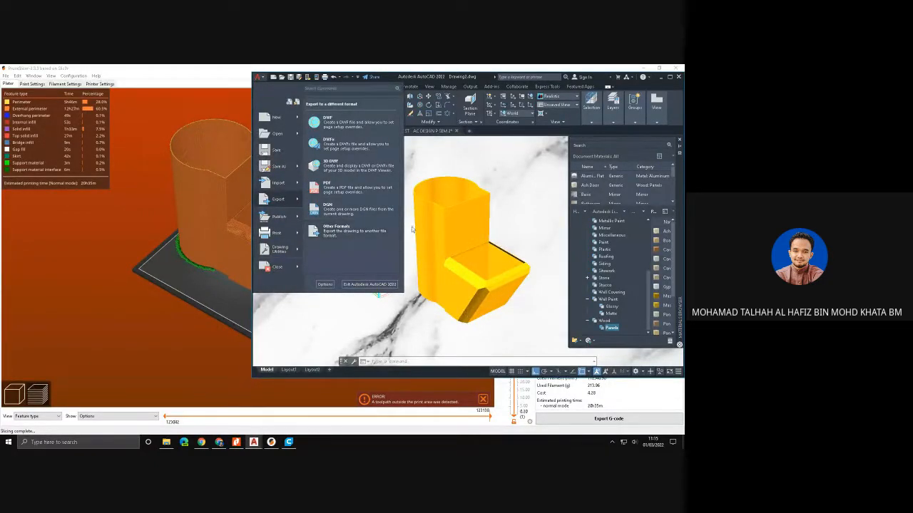
{"action": "left_click", "coordinate": [425, 315]}
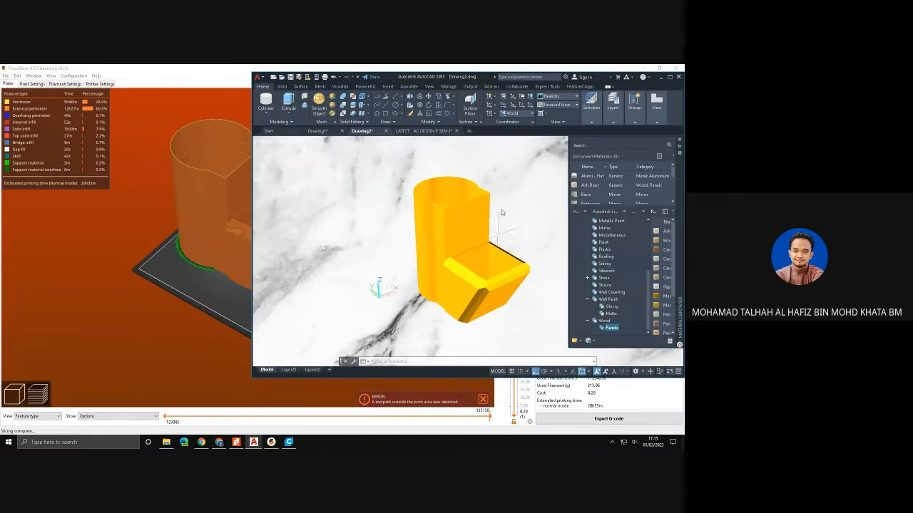
{"action": "left_click", "coordinate": [661, 77]}
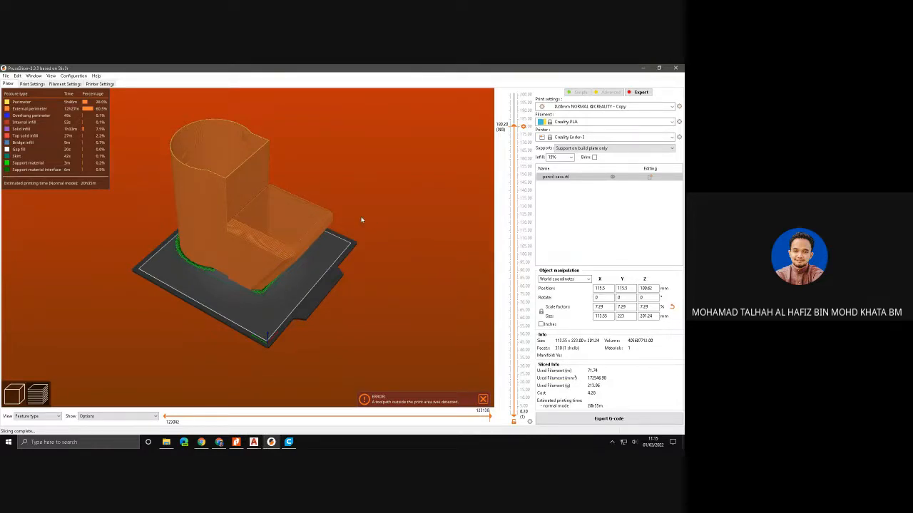
- Run the layer preview down to the base layers of the pencil case and back up to nearly full height
{"action": "left_click_drag", "start_coordinate": [521, 127], "coordinate": [533, 402]}
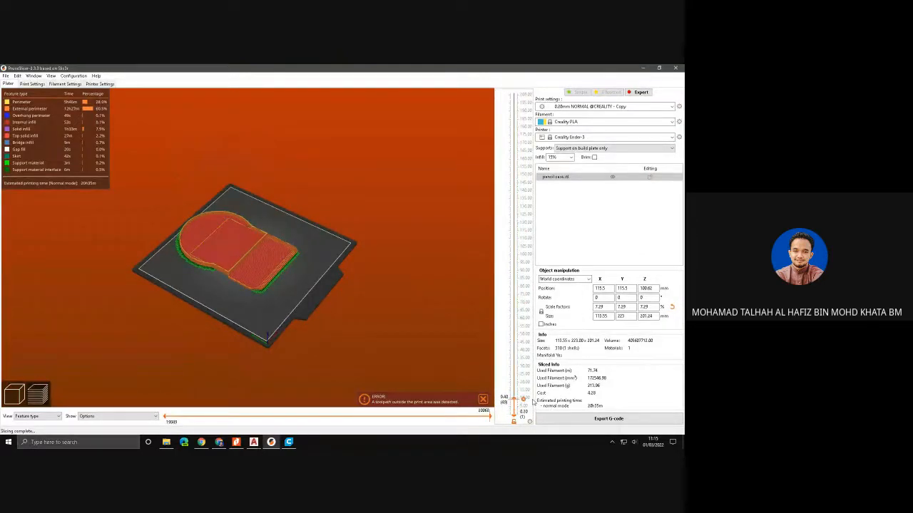
{"action": "left_click_drag", "start_coordinate": [532, 403], "coordinate": [521, 97]}
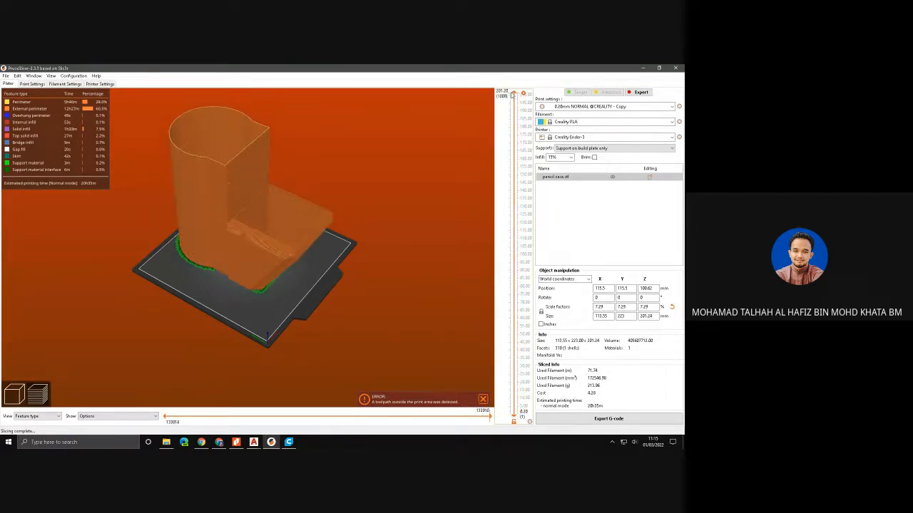
{"action": "left_click_drag", "start_coordinate": [515, 135], "coordinate": [519, 95]}
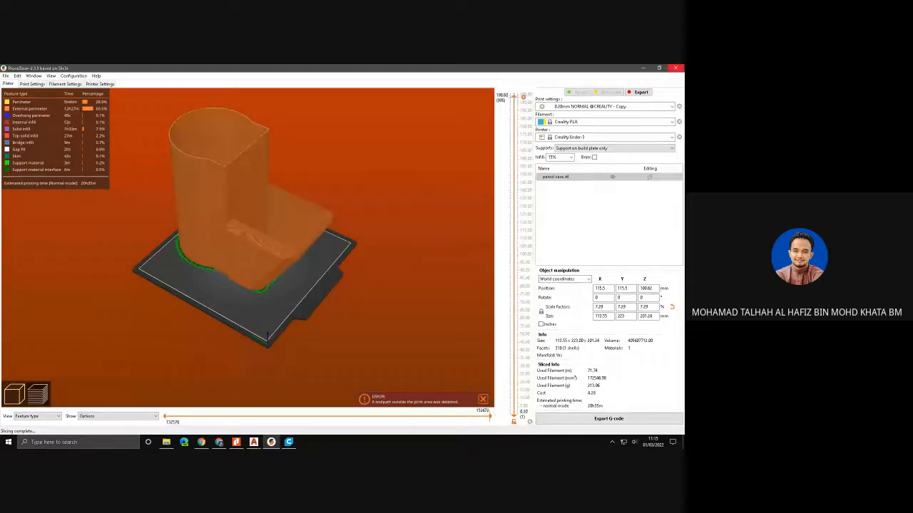
- Close PrusaSlicer and Cura, search Windows for paint, launch Paint 3D and dismiss its welcome screen
{"action": "left_click", "coordinate": [675, 67]}
{"action": "left_click", "coordinate": [675, 68]}
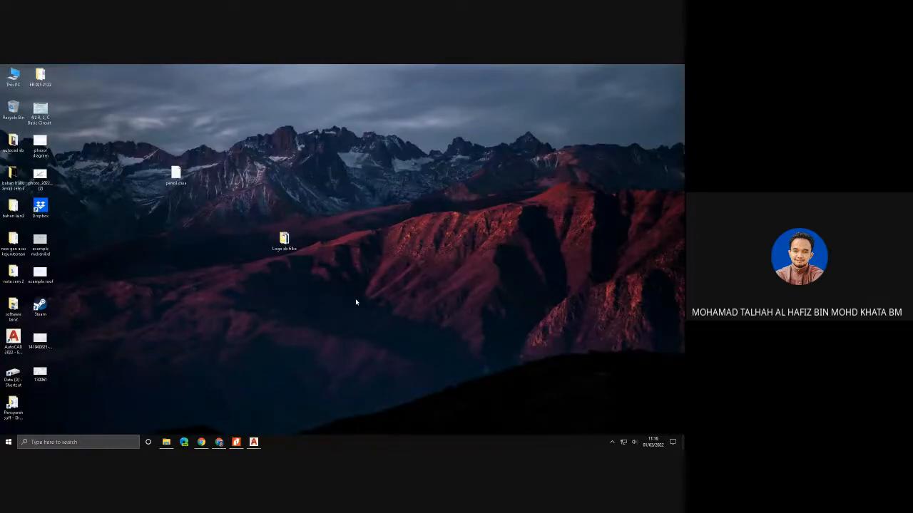
{"action": "left_click", "coordinate": [55, 442]}
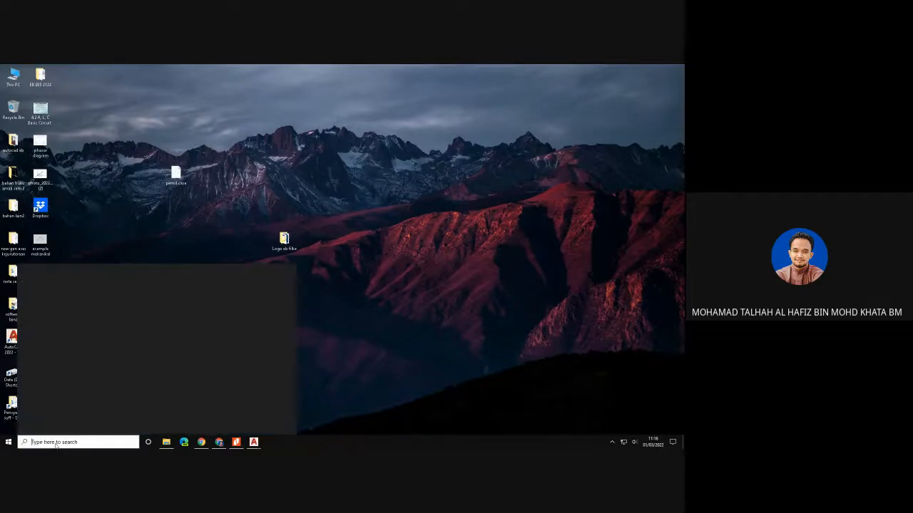
{"action": "type", "text": "paint"}
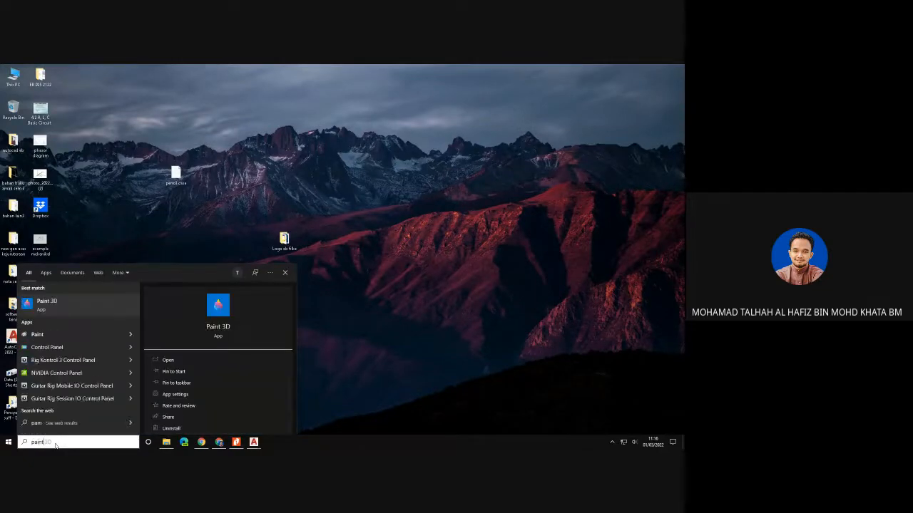
{"action": "left_click", "coordinate": [58, 312]}
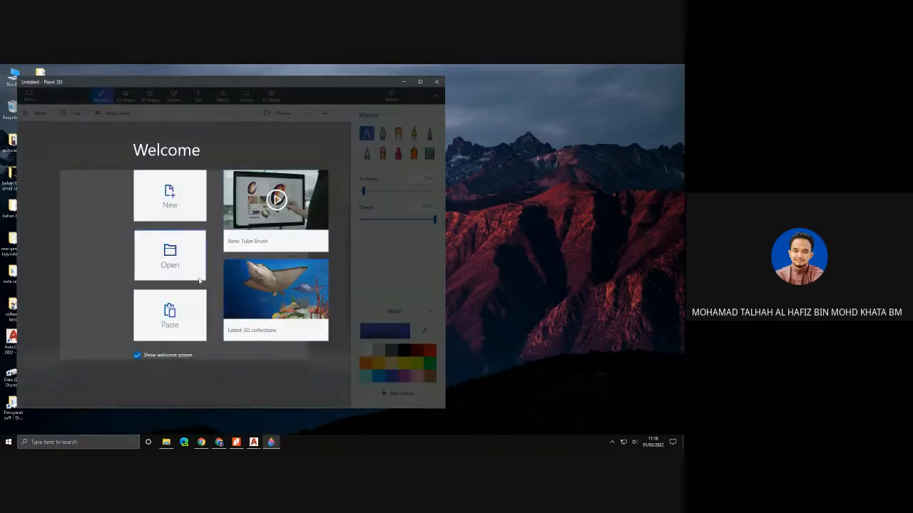
{"action": "left_click", "coordinate": [75, 440]}
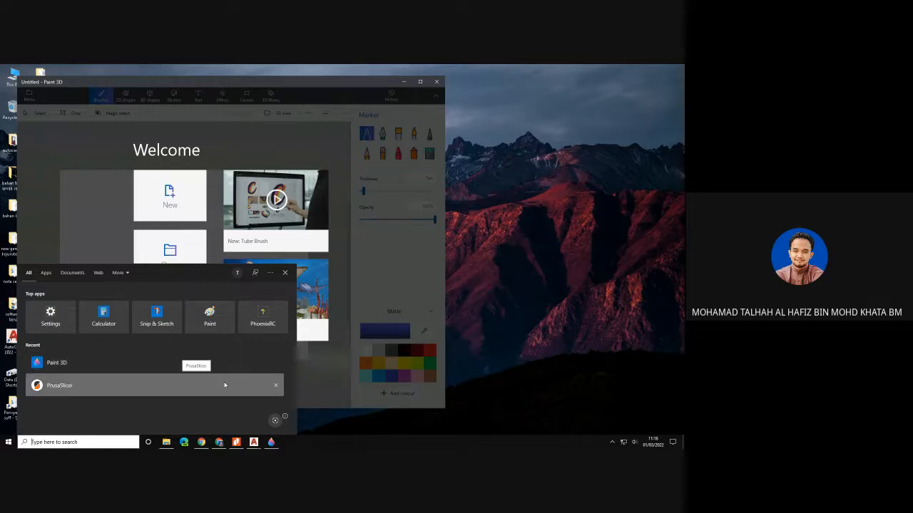
{"action": "left_click", "coordinate": [325, 378]}
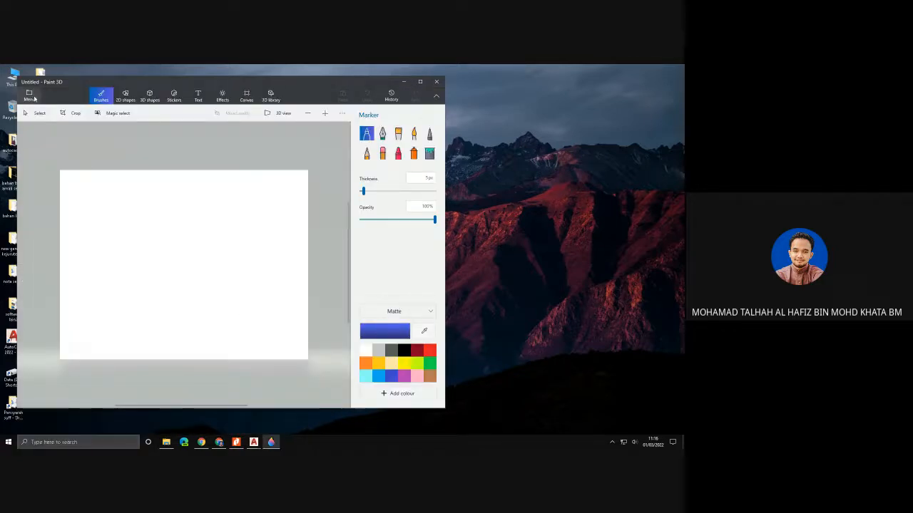
- Open the pencil case STL file from the Desktop and display it in 3D view
{"action": "left_click", "coordinate": [29, 95]}
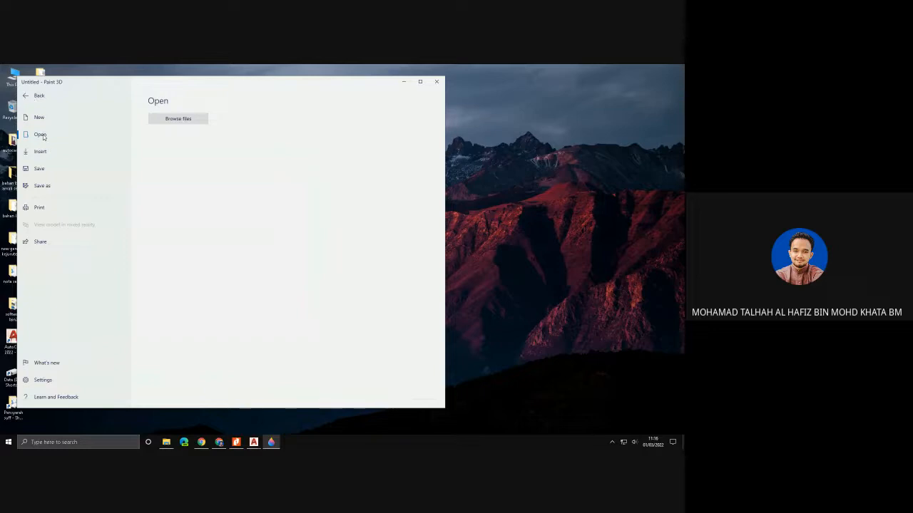
{"action": "left_click", "coordinate": [191, 117]}
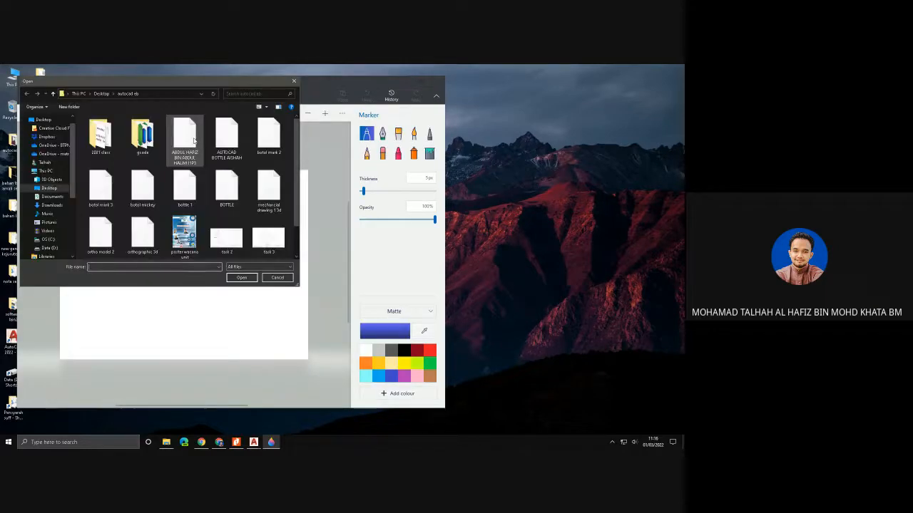
{"action": "left_click", "coordinate": [48, 188]}
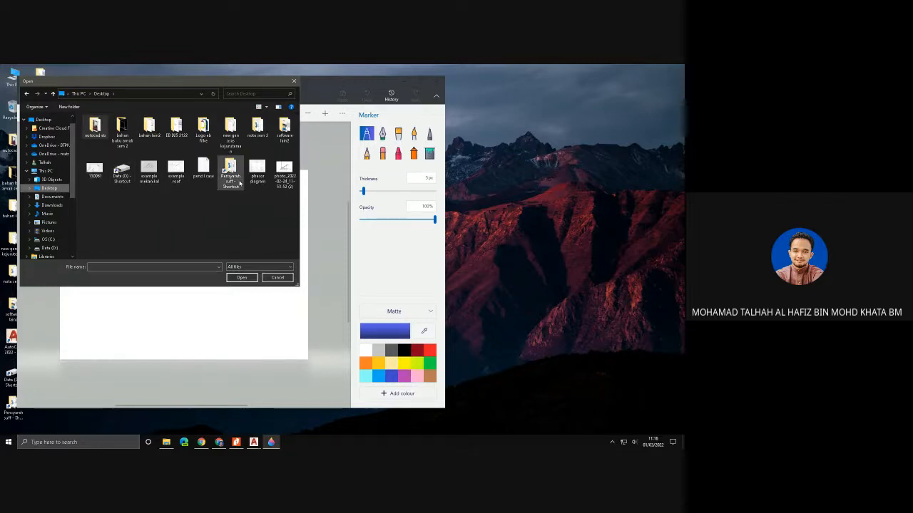
{"action": "left_click", "coordinate": [205, 171]}
{"action": "left_click", "coordinate": [242, 277]}
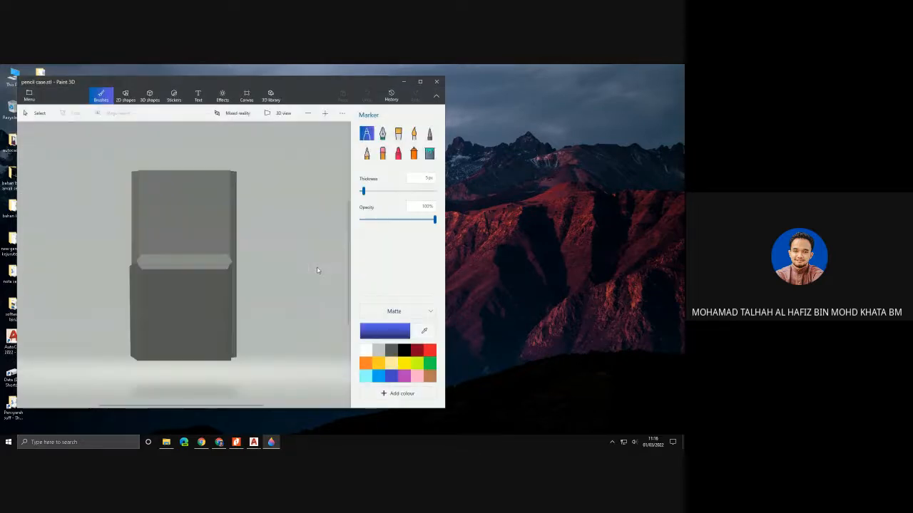
{"action": "left_click", "coordinate": [283, 114]}
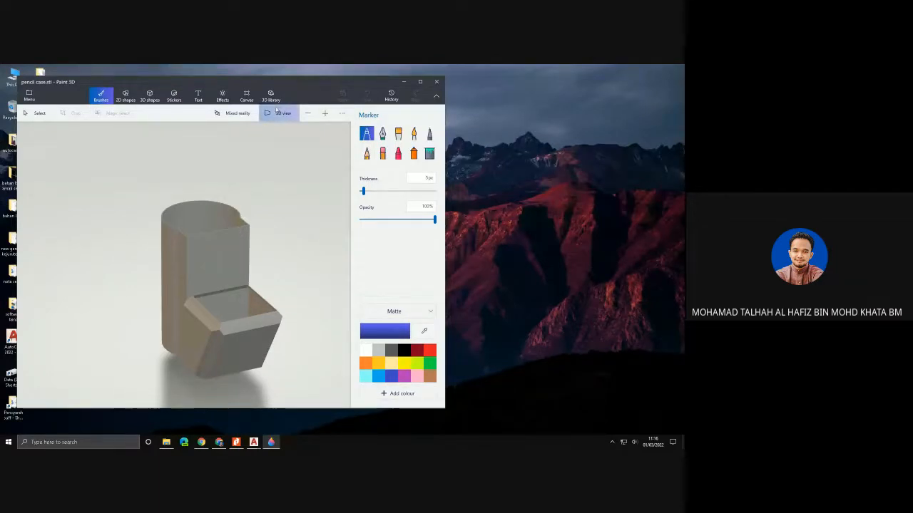
- Brush blue watercolour strokes on the model's tall front face and fill the whole pencil case with the same matte blue
{"action": "left_click", "coordinate": [413, 133]}
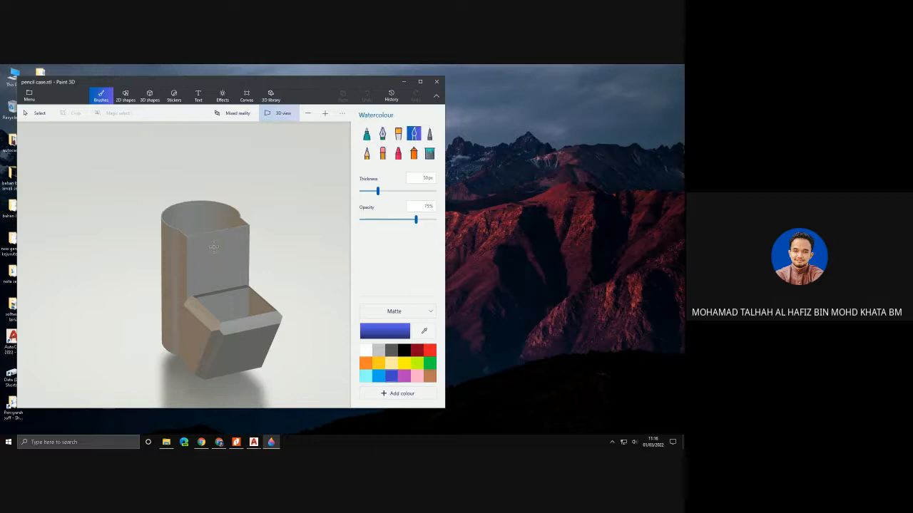
{"action": "mouse_move", "coordinate": [221, 252]}
{"action": "left_mouse_down"}
{"action": "mouse_move", "coordinate": [203, 269]}
{"action": "mouse_move", "coordinate": [239, 246]}
{"action": "mouse_move", "coordinate": [247, 254]}
{"action": "left_mouse_up"}
{"action": "left_click", "coordinate": [430, 153]}
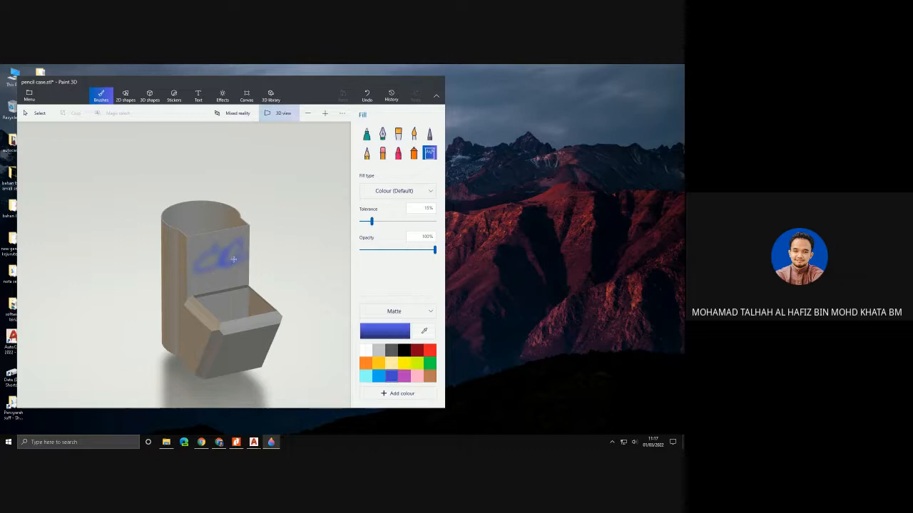
{"action": "left_click", "coordinate": [201, 243]}
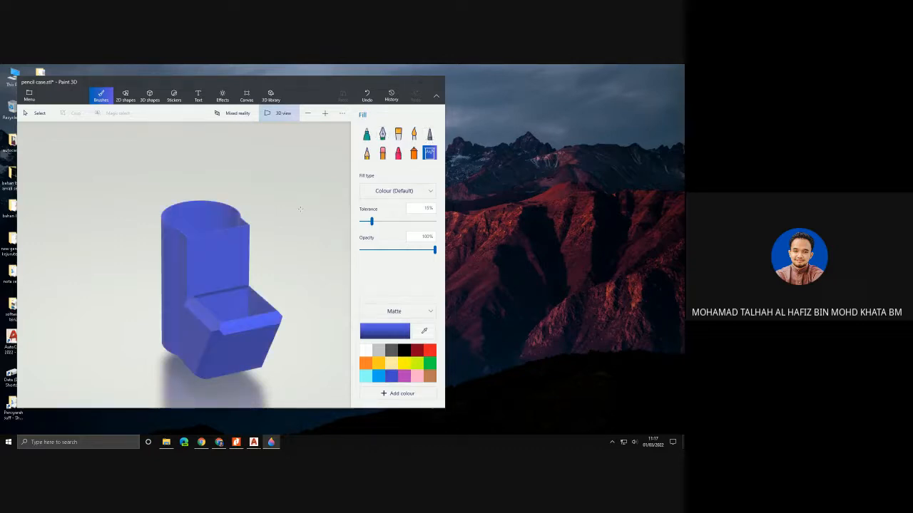
{"action": "left_click", "coordinate": [414, 134]}
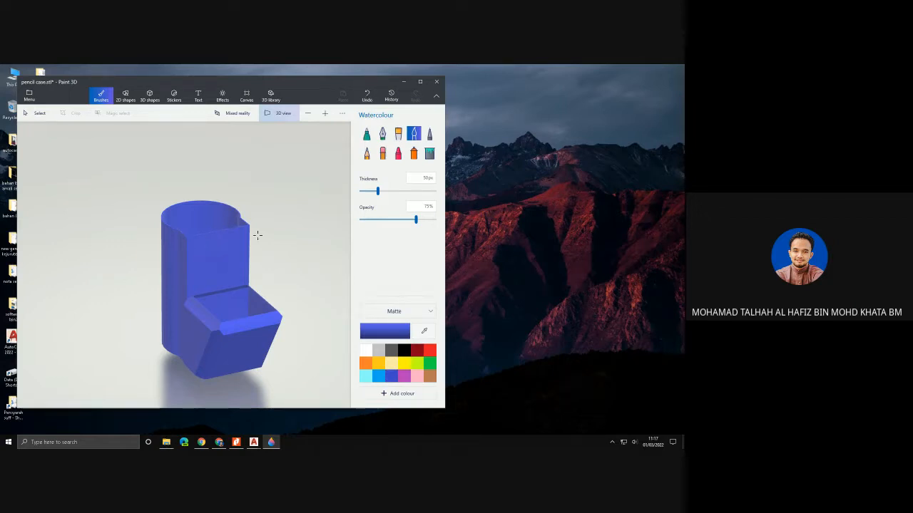
- Brush red watercolour strokes over the pencil case's tall front face, lower compartment and both sides
{"action": "left_click", "coordinate": [430, 350]}
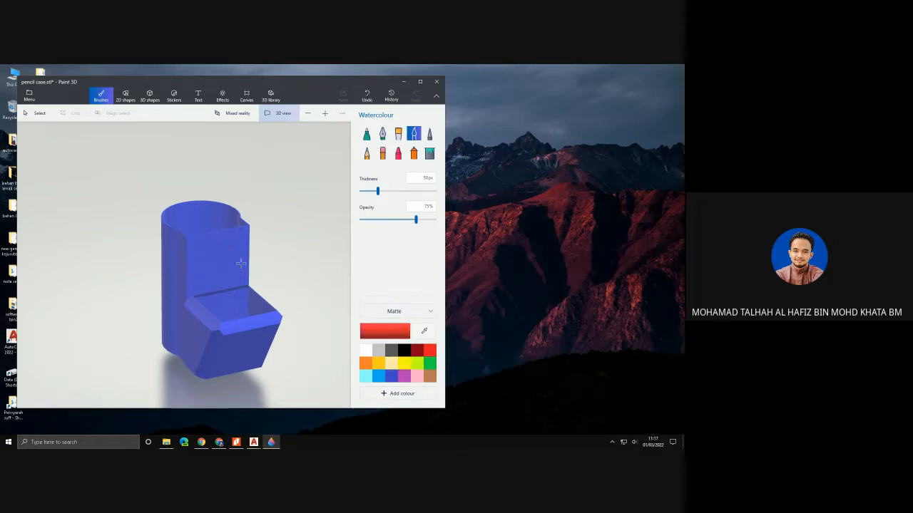
{"action": "mouse_move", "coordinate": [227, 244]}
{"action": "left_mouse_down"}
{"action": "mouse_move", "coordinate": [215, 272]}
{"action": "mouse_move", "coordinate": [201, 265]}
{"action": "mouse_move", "coordinate": [168, 293]}
{"action": "mouse_move", "coordinate": [191, 347]}
{"action": "mouse_move", "coordinate": [211, 271]}
{"action": "mouse_move", "coordinate": [157, 258]}
{"action": "mouse_move", "coordinate": [196, 332]}
{"action": "left_mouse_up"}
{"action": "mouse_move", "coordinate": [244, 369]}
{"action": "left_mouse_down"}
{"action": "mouse_move", "coordinate": [219, 262]}
{"action": "mouse_move", "coordinate": [174, 276]}
{"action": "mouse_move", "coordinate": [252, 295]}
{"action": "left_mouse_up"}
{"action": "right_click_drag", "start_coordinate": [268, 296], "coordinate": [320, 285]}
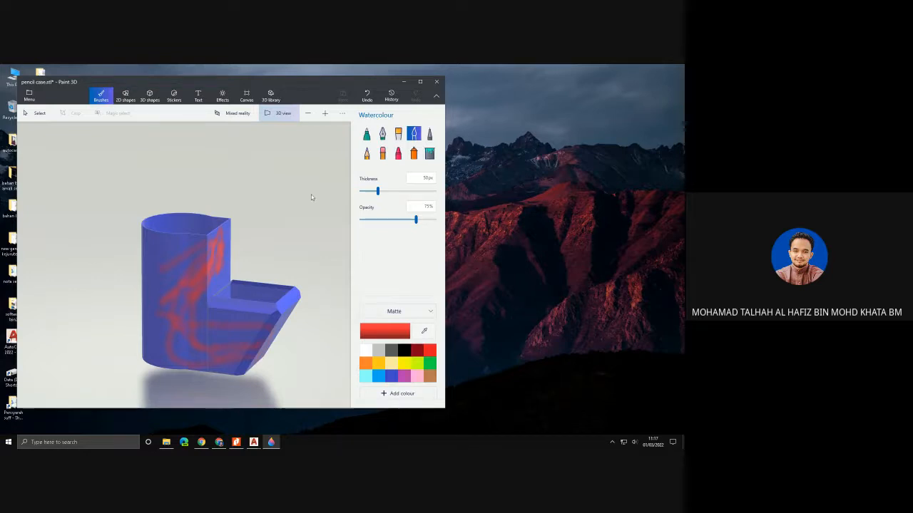
{"action": "mouse_move", "coordinate": [308, 211]}
{"action": "left_mouse_down"}
{"action": "mouse_move", "coordinate": [256, 220]}
{"action": "mouse_move", "coordinate": [173, 212]}
{"action": "left_mouse_up"}
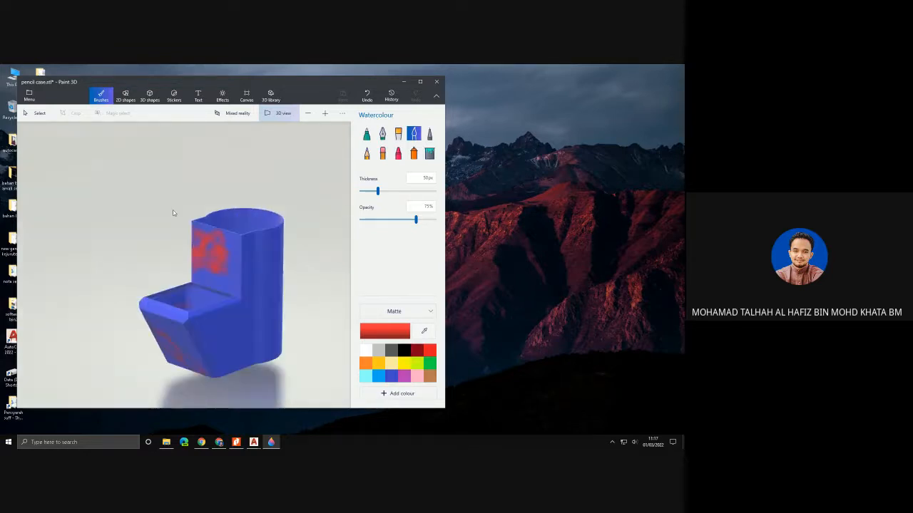
{"action": "mouse_move", "coordinate": [227, 261]}
{"action": "left_mouse_down"}
{"action": "mouse_move", "coordinate": [271, 302]}
{"action": "mouse_move", "coordinate": [204, 343]}
{"action": "mouse_move", "coordinate": [209, 355]}
{"action": "left_mouse_up"}
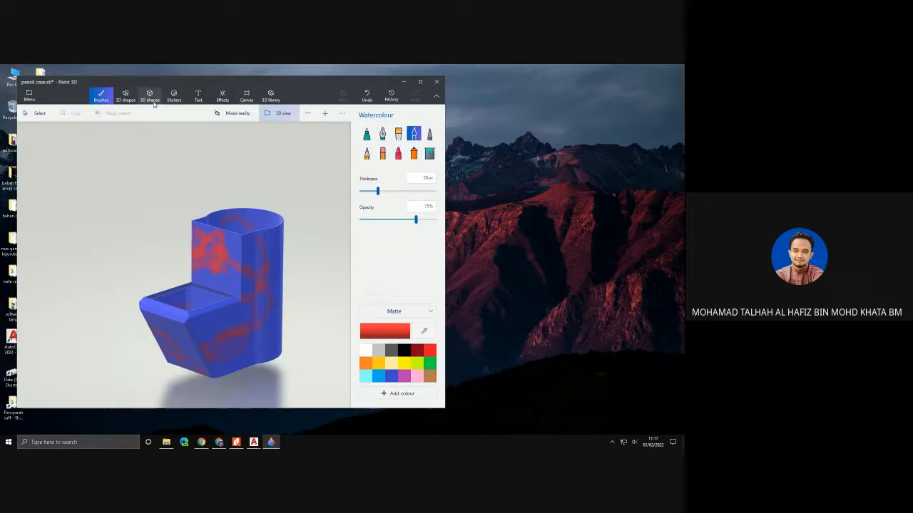
- Place a small red matte fish 3D model on the side of the pencil case's tall section
{"action": "left_click", "coordinate": [127, 95]}
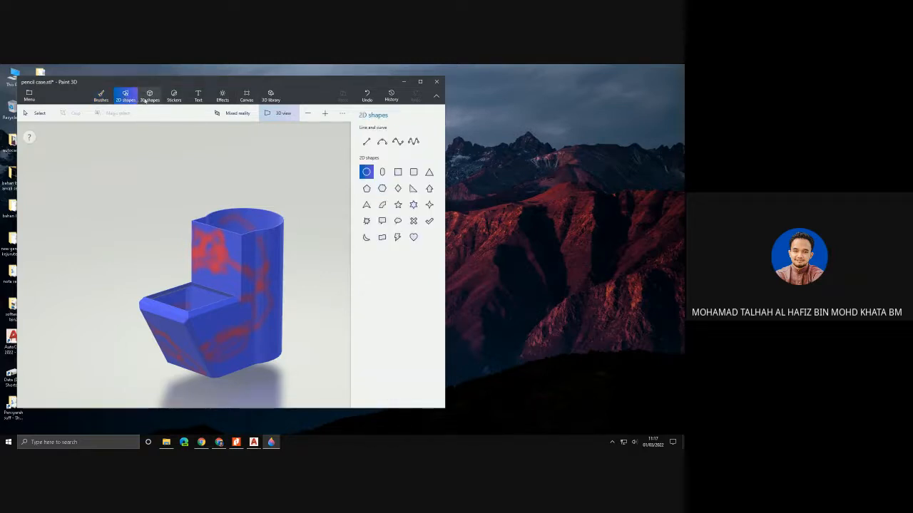
{"action": "left_click", "coordinate": [149, 96]}
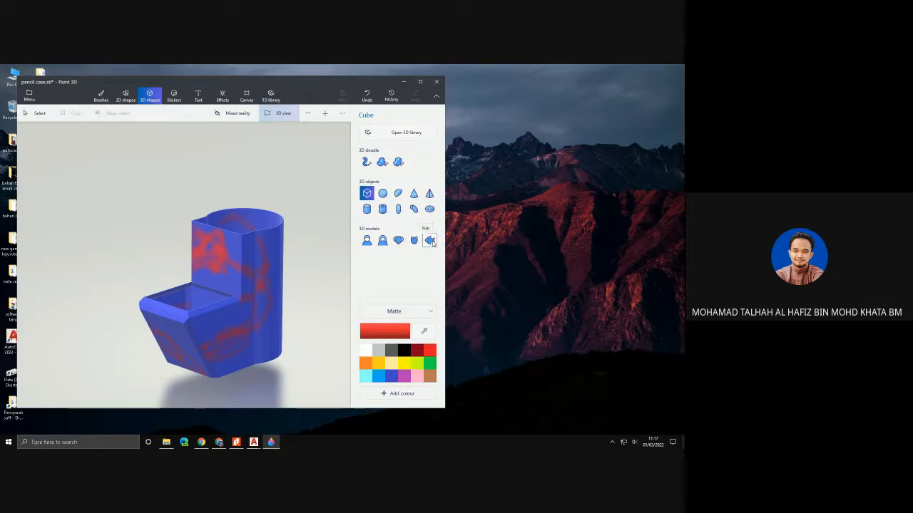
{"action": "left_click", "coordinate": [325, 302]}
{"action": "left_click", "coordinate": [428, 241]}
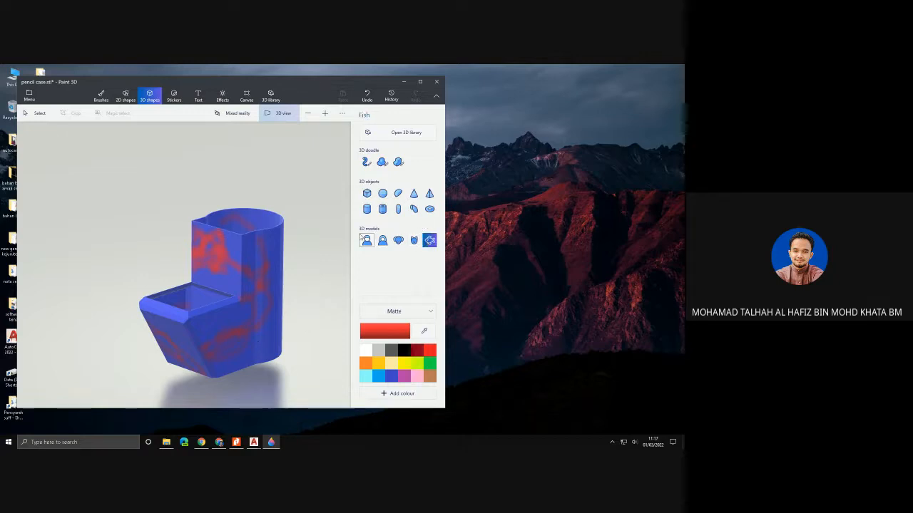
{"action": "left_click", "coordinate": [267, 308]}
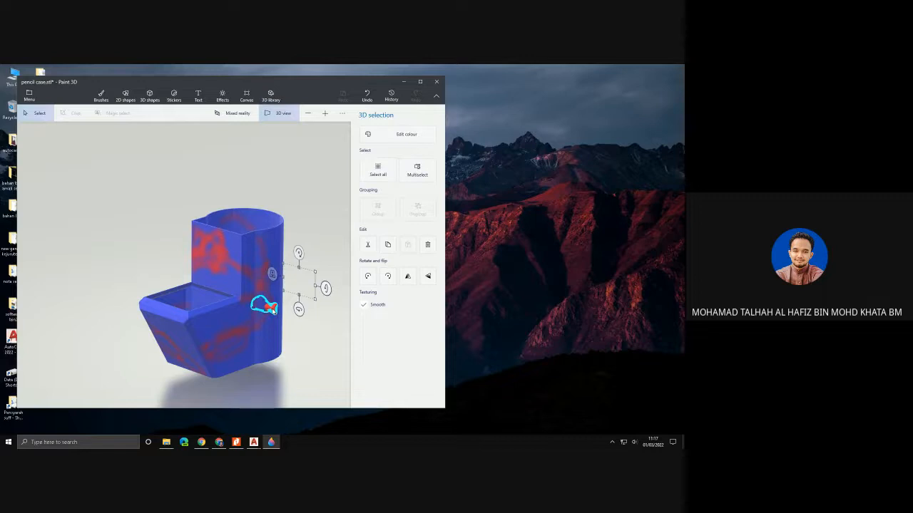
{"action": "left_click", "coordinate": [282, 316]}
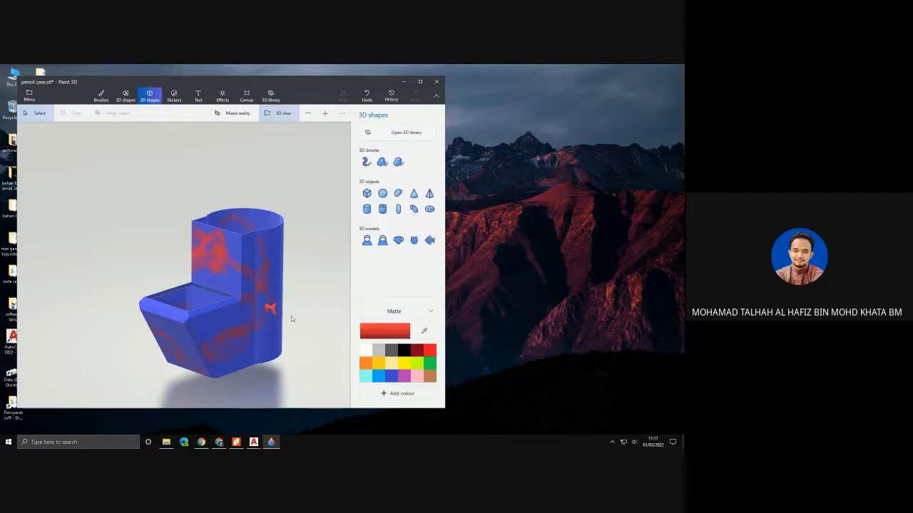
{"action": "left_click_drag", "start_coordinate": [291, 316], "coordinate": [331, 310]}
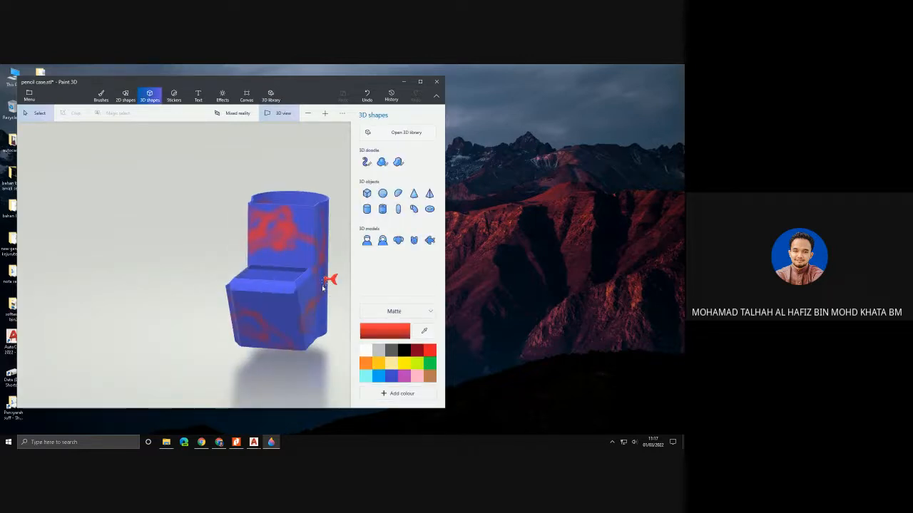
- Insert the Horse from the 3D library's Animals collection and position it, looking smaller, in front of the pencil case's lower compartment
{"action": "left_click", "coordinate": [407, 134]}
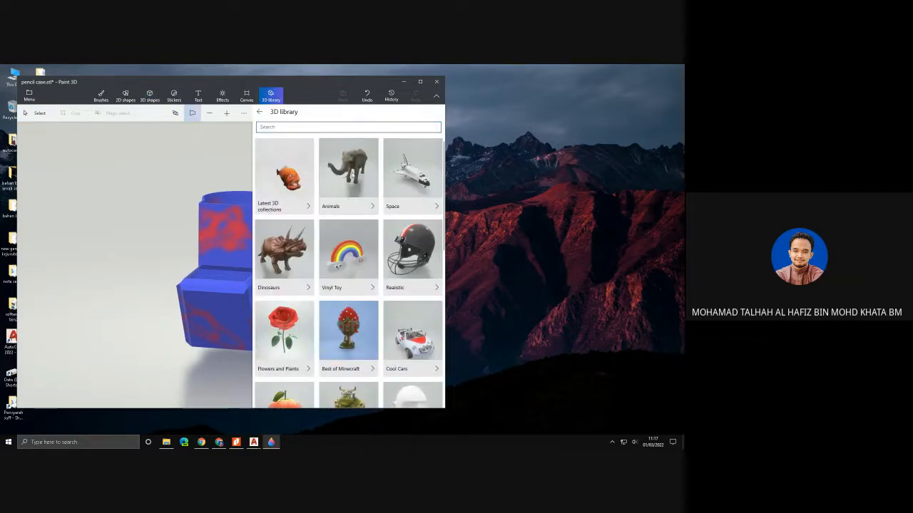
{"action": "left_click", "coordinate": [351, 178]}
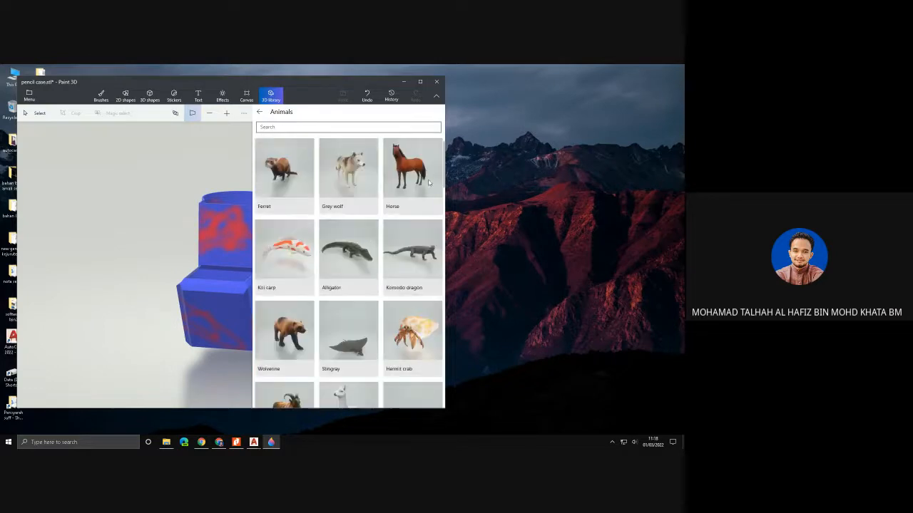
{"action": "left_click", "coordinate": [421, 178]}
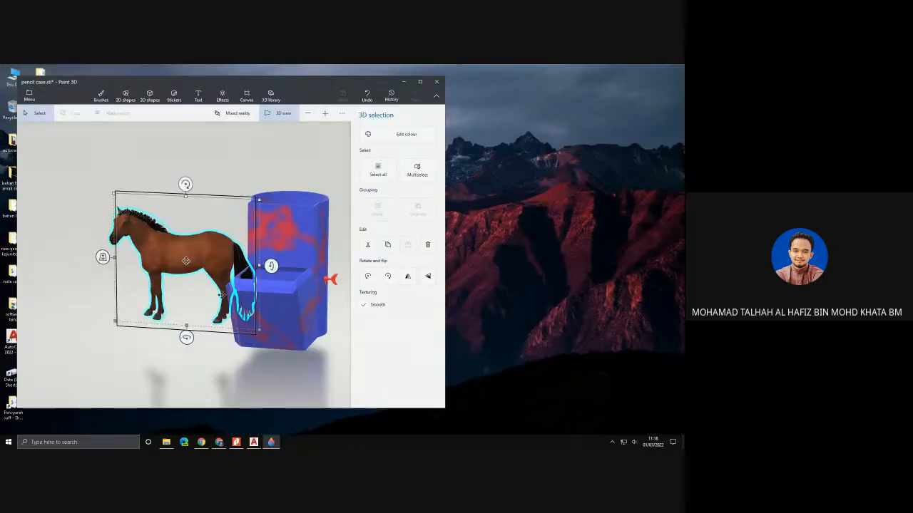
{"action": "right_click", "coordinate": [220, 293]}
{"action": "left_click", "coordinate": [99, 168]}
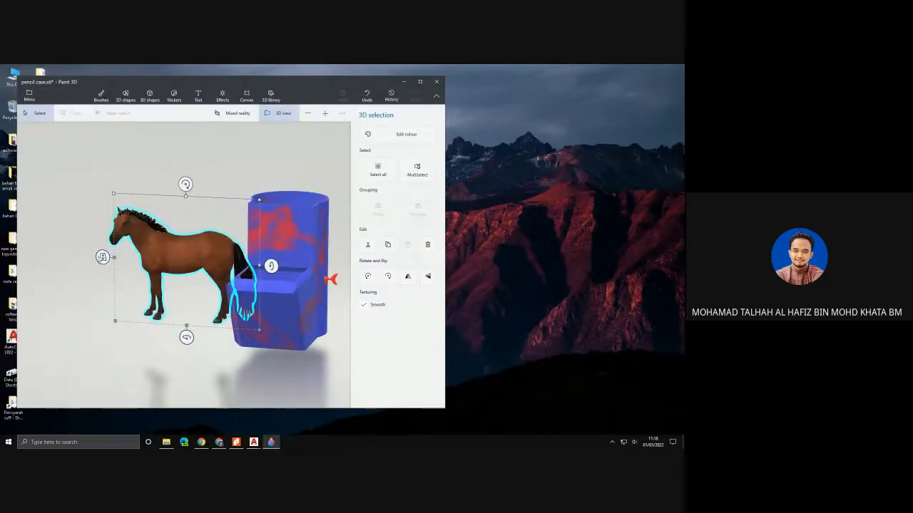
{"action": "left_click_drag", "start_coordinate": [103, 257], "coordinate": [151, 268]}
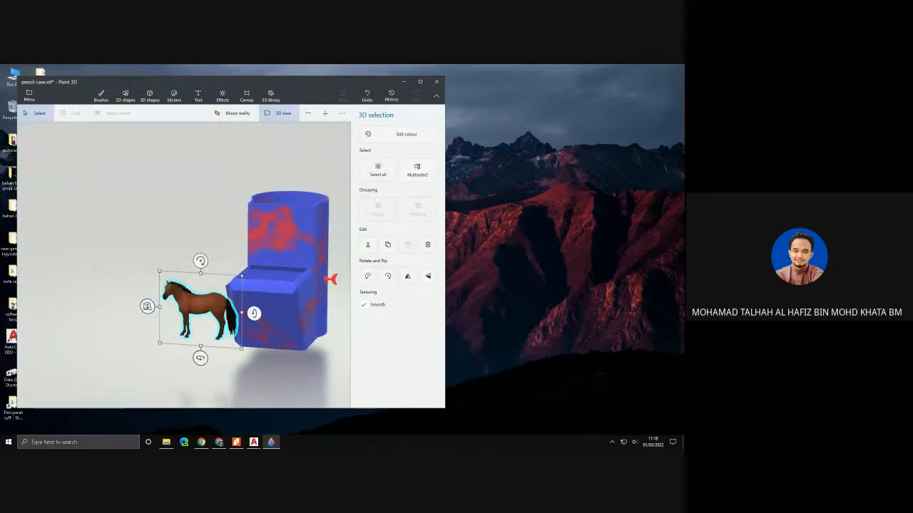
{"action": "left_click_drag", "start_coordinate": [147, 306], "coordinate": [233, 317]}
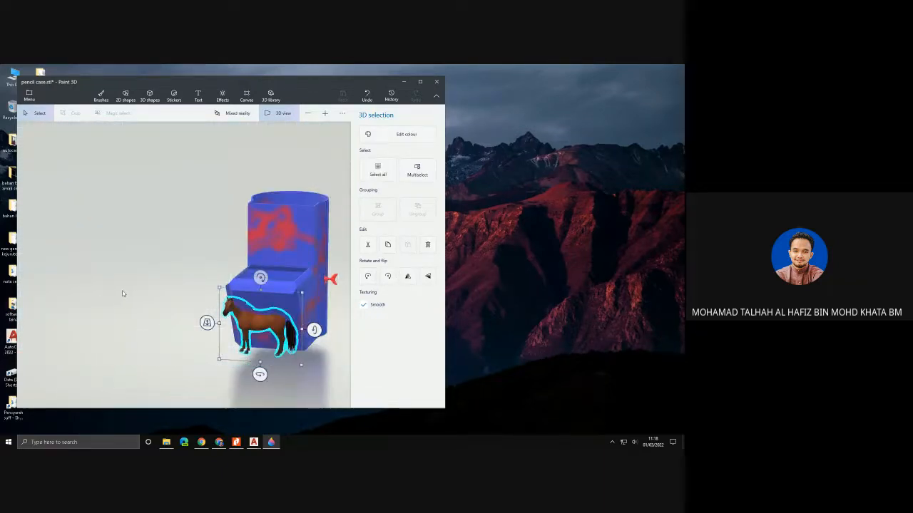
{"action": "left_click", "coordinate": [122, 293]}
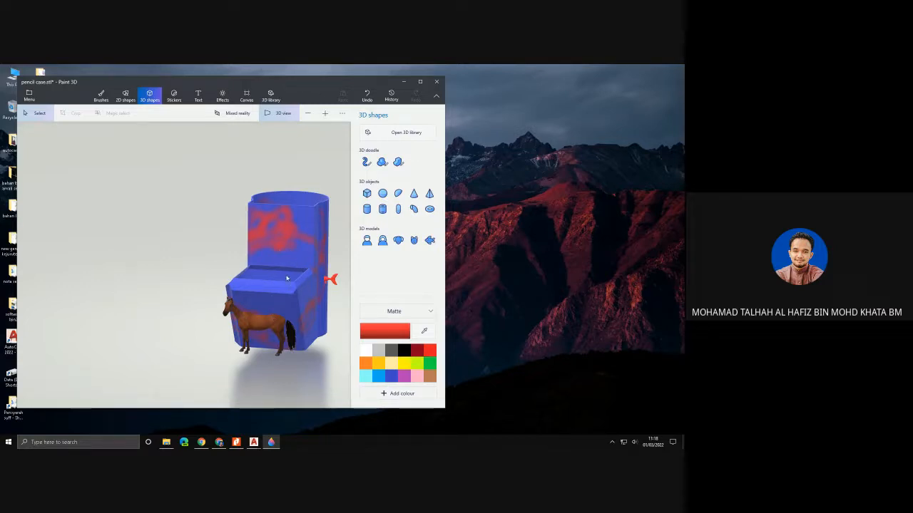
- Browse further models in the 3D library's Animals collection and return to the collection overview
{"action": "left_click", "coordinate": [397, 132]}
{"action": "scroll", "coordinate": [333, 226], "scroll_direction": "down", "scroll_amount": 5}
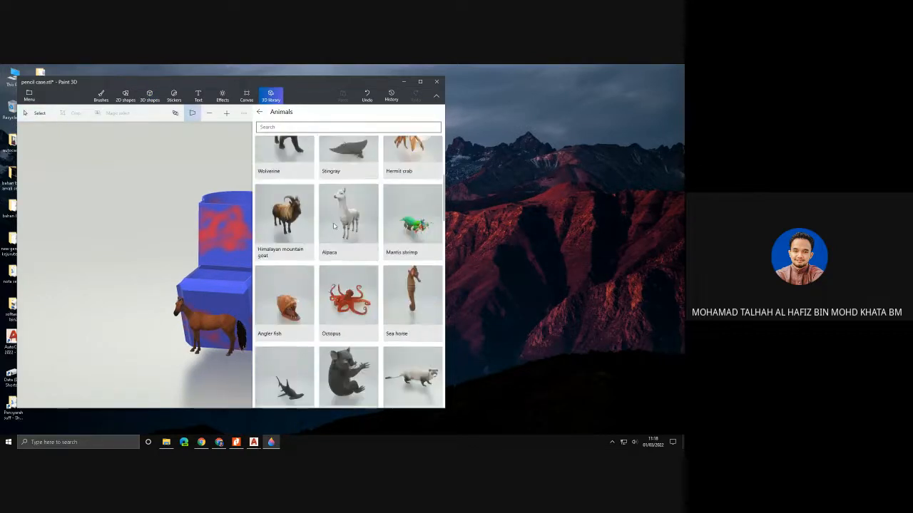
{"action": "scroll", "coordinate": [333, 226], "scroll_direction": "down", "scroll_amount": 3}
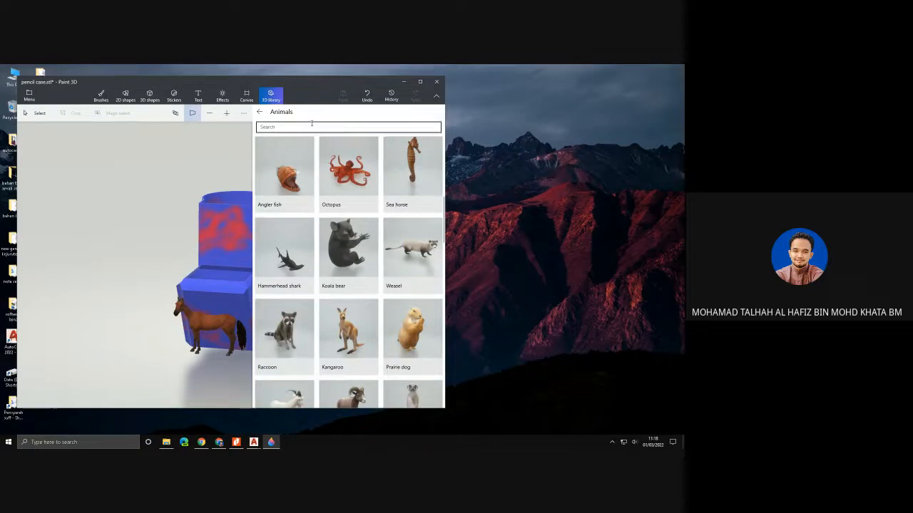
{"action": "left_click", "coordinate": [260, 112]}
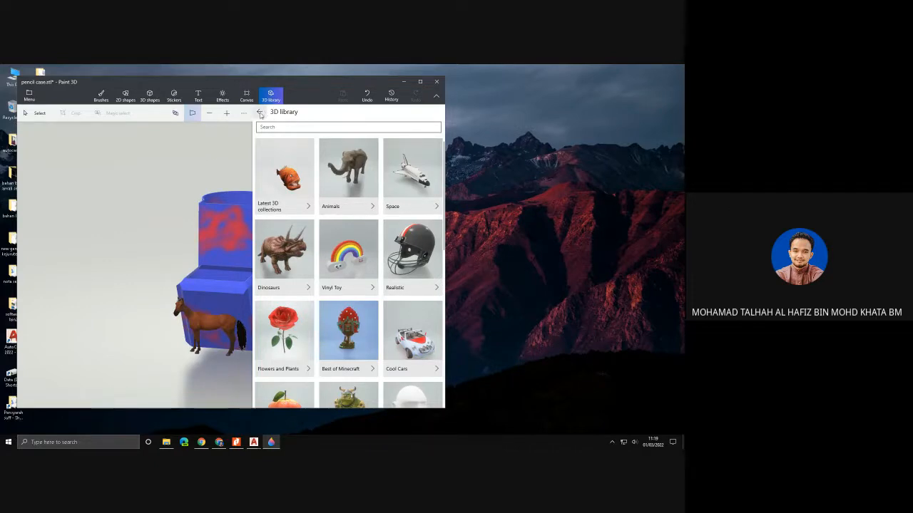
- Show the canvas behind the pencil case and hide it again
{"action": "left_click", "coordinate": [245, 96]}
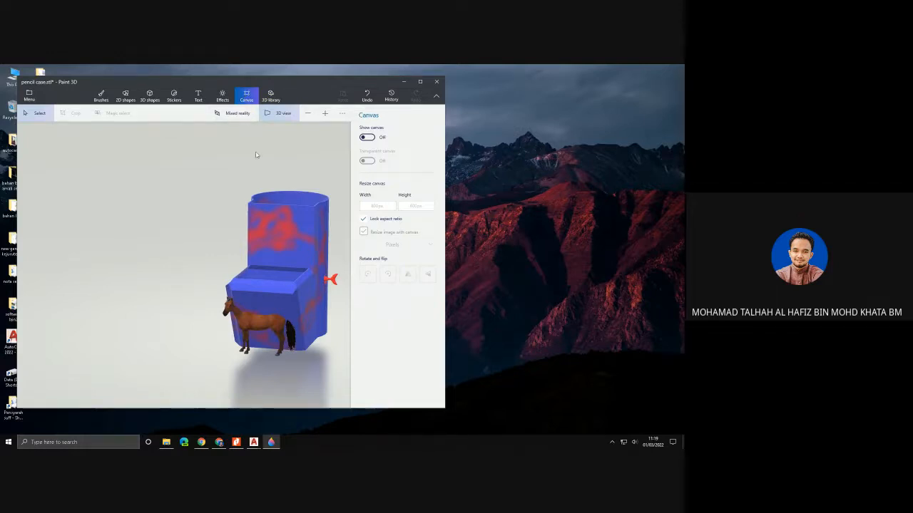
{"action": "left_click", "coordinate": [368, 138]}
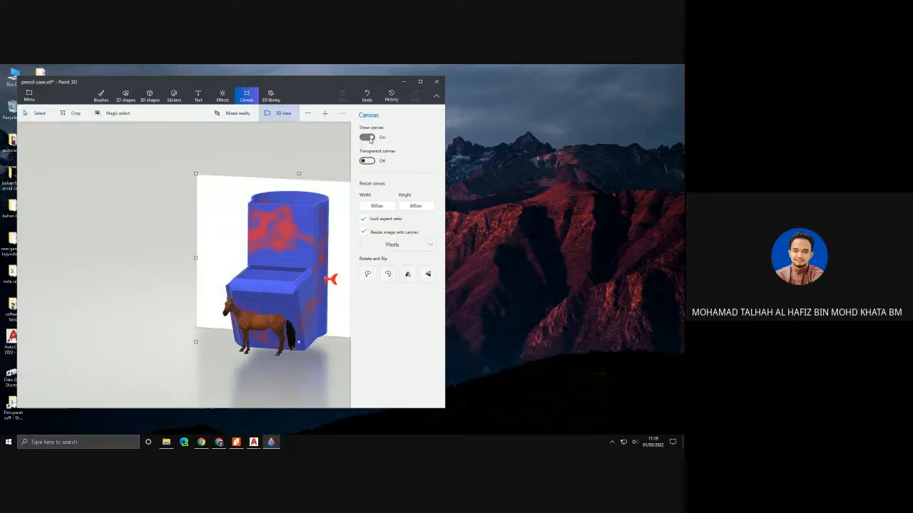
{"action": "left_click", "coordinate": [368, 137]}
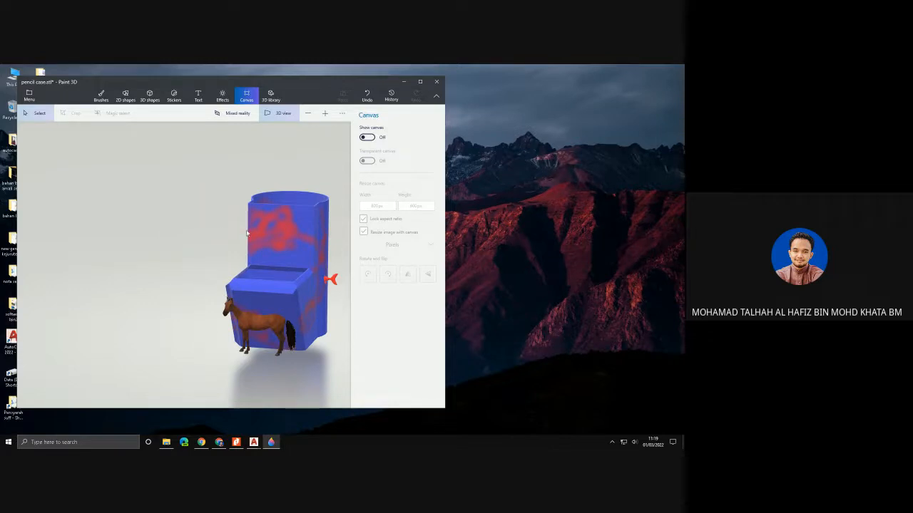
- Draw red and lime crayon strokes on the curved side of the pencil case's tall section
{"action": "mouse_move", "coordinate": [169, 244]}
{"action": "left_mouse_down"}
{"action": "mouse_move", "coordinate": [218, 264]}
{"action": "mouse_move", "coordinate": [266, 256]}
{"action": "mouse_move", "coordinate": [120, 229]}
{"action": "mouse_move", "coordinate": [264, 312]}
{"action": "mouse_move", "coordinate": [186, 312]}
{"action": "mouse_move", "coordinate": [394, 317]}
{"action": "mouse_move", "coordinate": [393, 327]}
{"action": "left_mouse_up"}
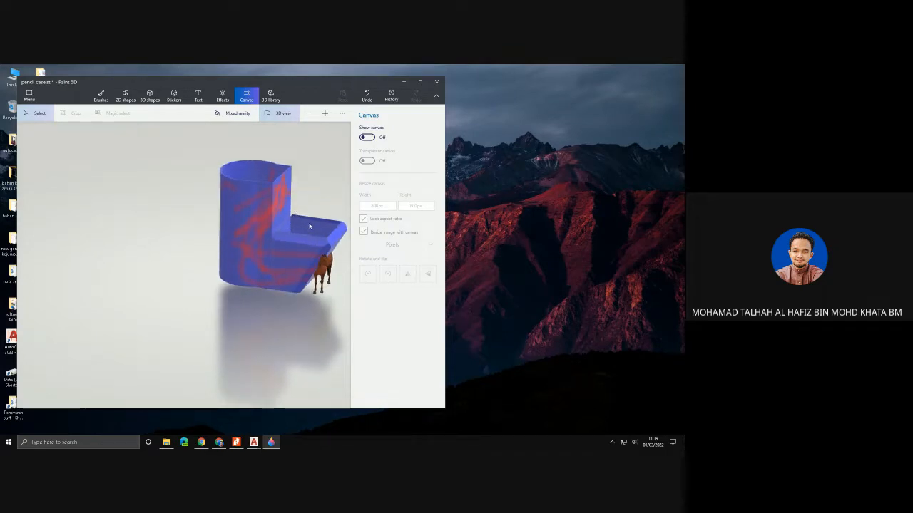
{"action": "middle_click_drag", "start_coordinate": [280, 229], "coordinate": [198, 261]}
{"action": "left_click", "coordinate": [100, 95]}
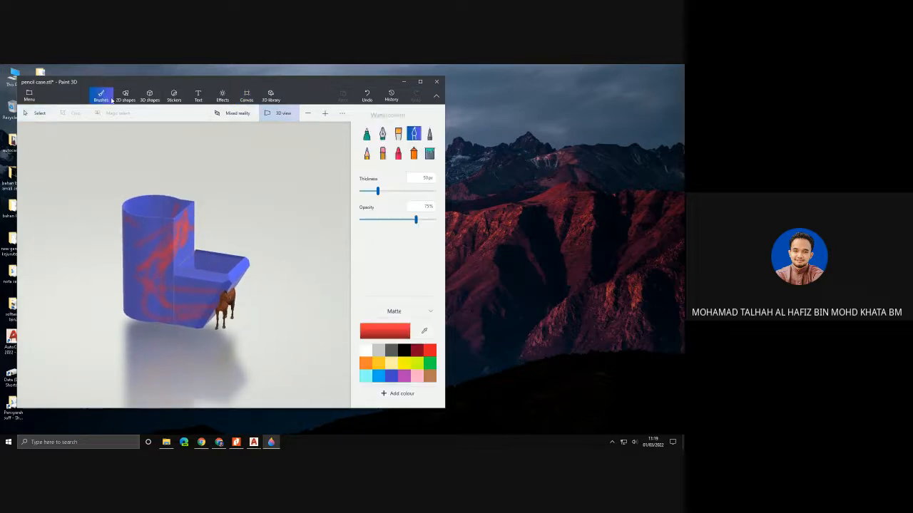
{"action": "left_click", "coordinate": [398, 154]}
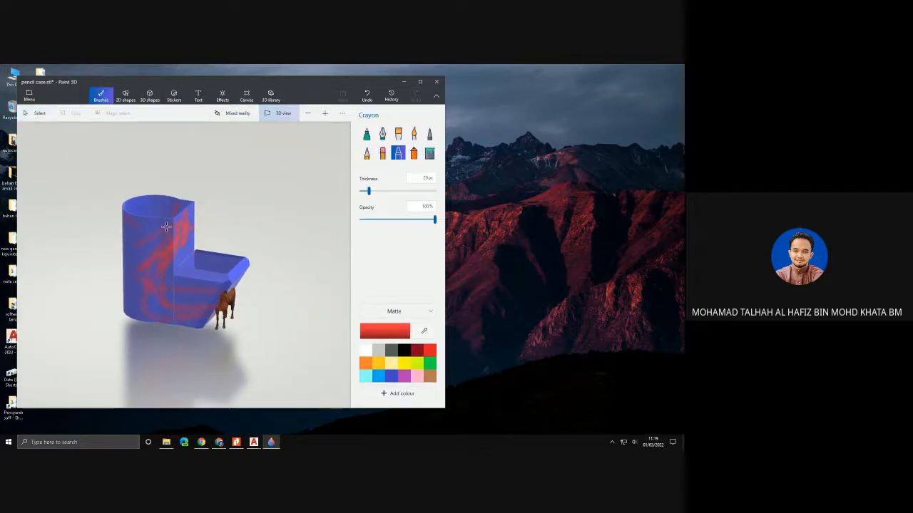
{"action": "mouse_move", "coordinate": [151, 234]}
{"action": "left_mouse_down"}
{"action": "mouse_move", "coordinate": [171, 306]}
{"action": "mouse_move", "coordinate": [146, 273]}
{"action": "left_mouse_up"}
{"action": "left_click", "coordinate": [417, 363]}
{"action": "mouse_move", "coordinate": [149, 237]}
{"action": "left_mouse_down"}
{"action": "mouse_move", "coordinate": [162, 262]}
{"action": "mouse_move", "coordinate": [151, 243]}
{"action": "mouse_move", "coordinate": [142, 255]}
{"action": "mouse_move", "coordinate": [184, 256]}
{"action": "left_mouse_up"}
- Add a first name as black 3D text in Segoe UI size 48 and place it on the tall section's curved side
{"action": "left_click", "coordinate": [199, 95]}
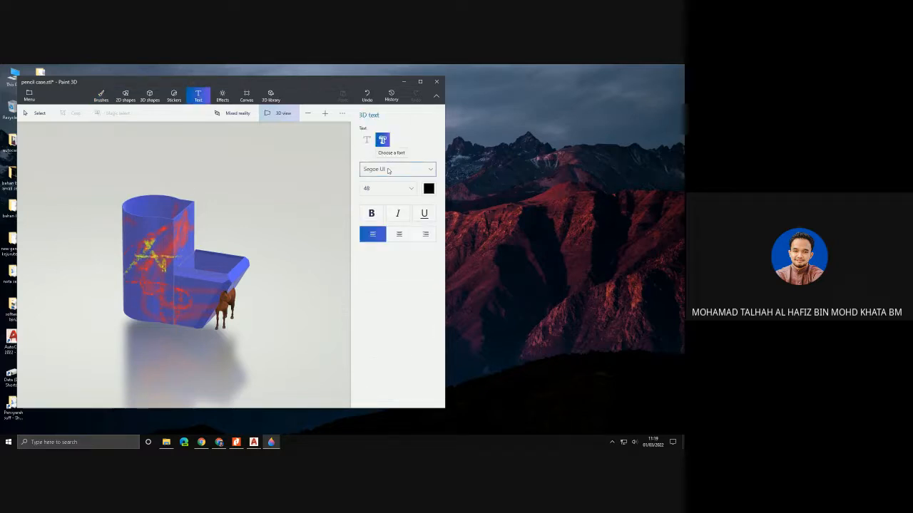
{"action": "left_click", "coordinate": [223, 164]}
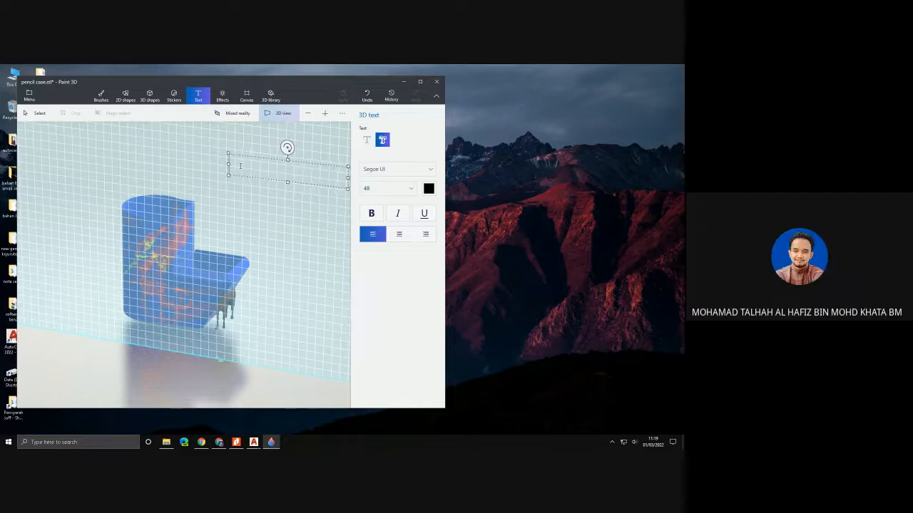
{"action": "type", "text": "ajwa"}
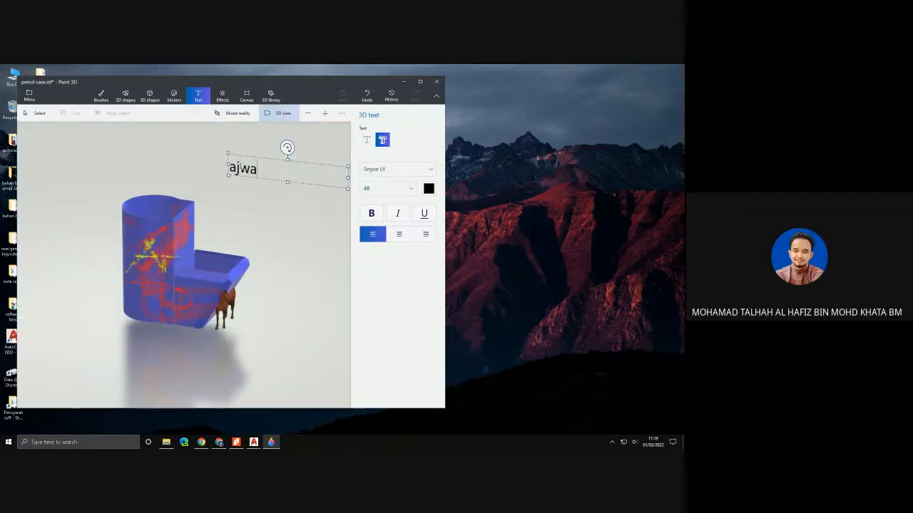
{"action": "type", "text": "d"}
{"action": "key", "text": "Return"}
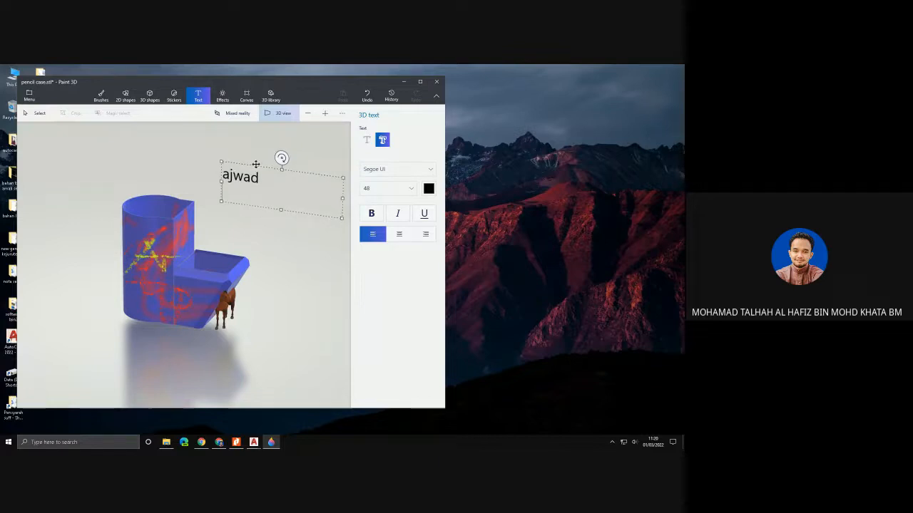
{"action": "left_click", "coordinate": [306, 237]}
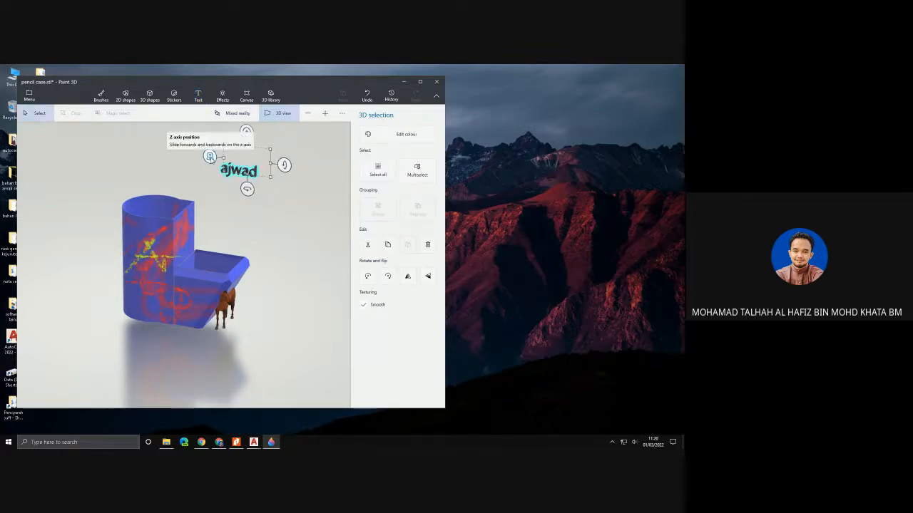
{"action": "left_click_drag", "start_coordinate": [209, 156], "coordinate": [123, 237]}
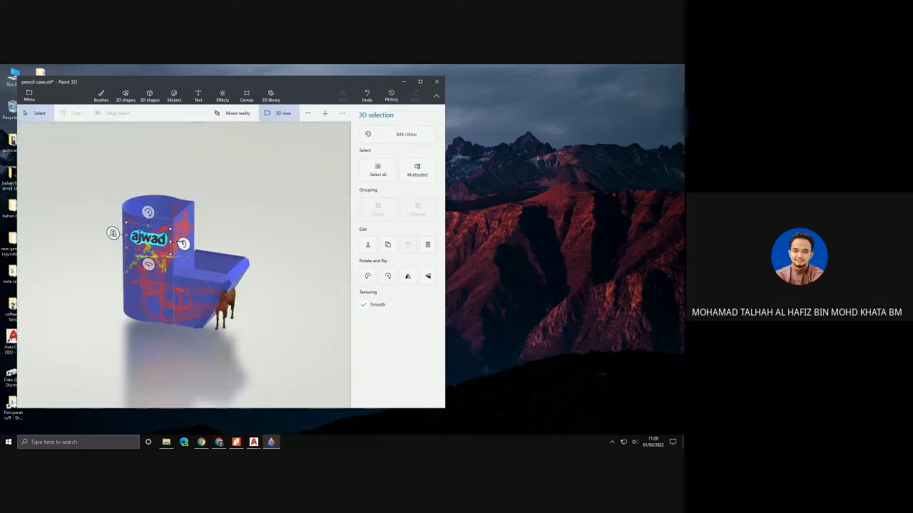
{"action": "left_click", "coordinate": [286, 216]}
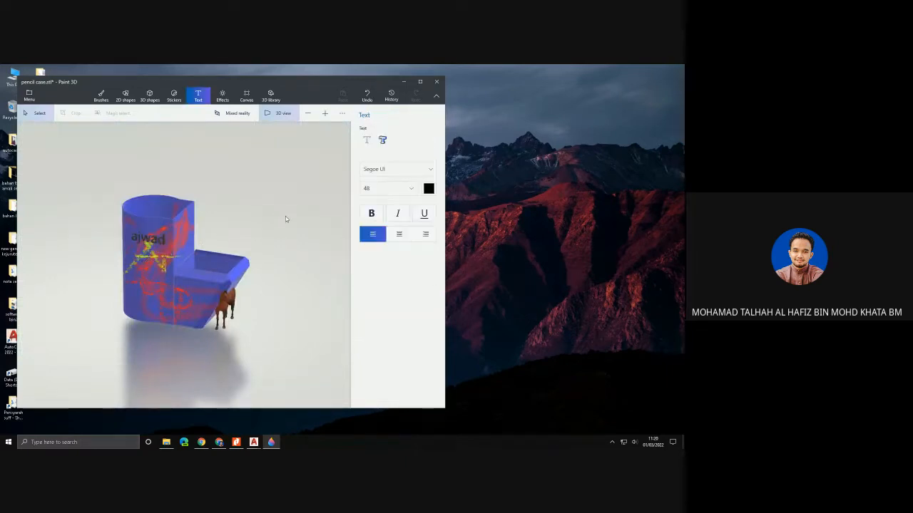
- Recolour the 3D name text to lime with RGB 196, 255, 14
{"action": "left_click", "coordinate": [154, 241]}
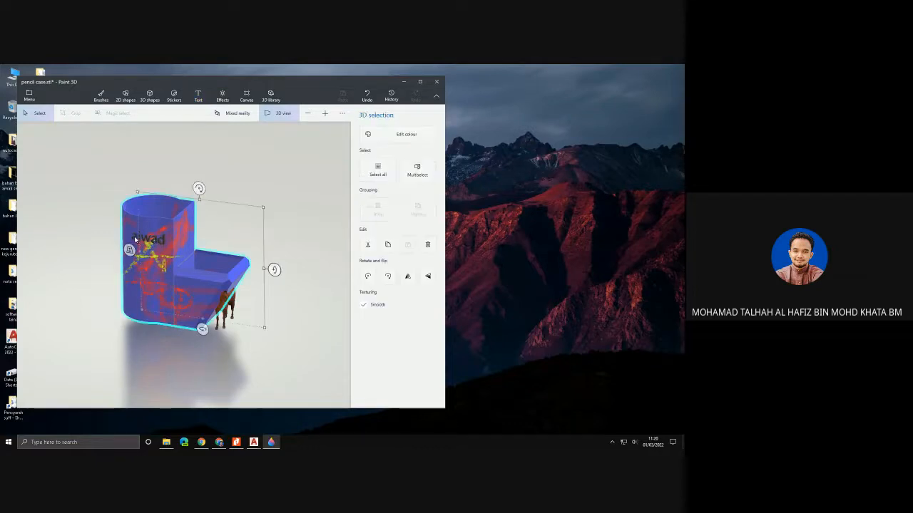
{"action": "left_click", "coordinate": [135, 237]}
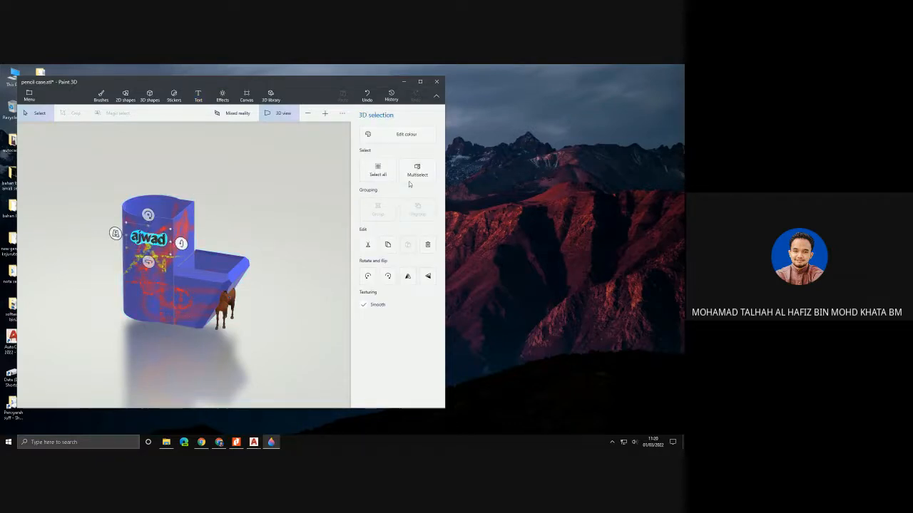
{"action": "left_click", "coordinate": [405, 137]}
{"action": "left_click", "coordinate": [307, 169]}
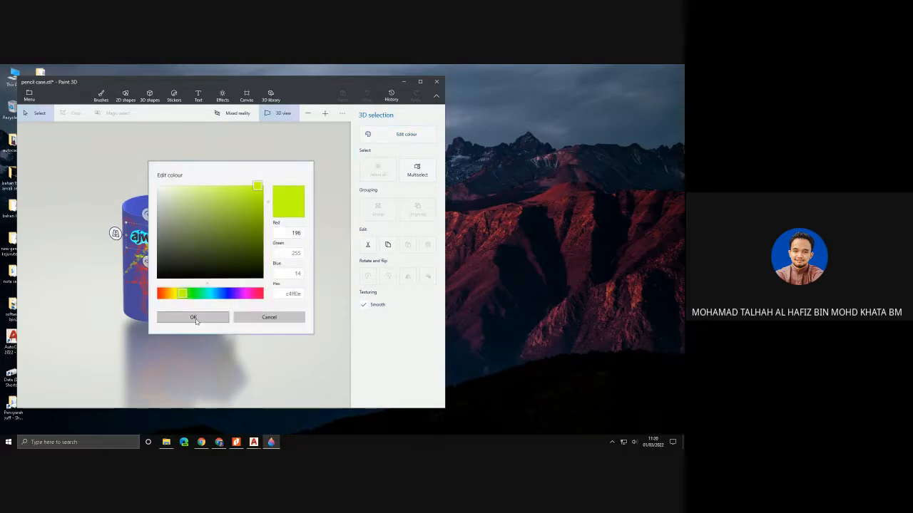
{"action": "left_click", "coordinate": [194, 318]}
{"action": "left_click", "coordinate": [283, 275]}
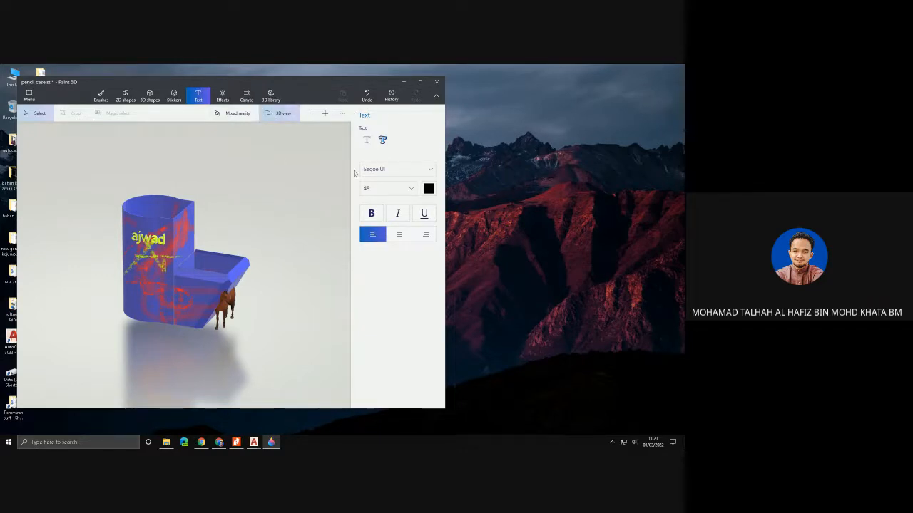
- Collapse the tool labels, view the Save as format options and return to the model without saving
{"action": "left_click", "coordinate": [437, 96]}
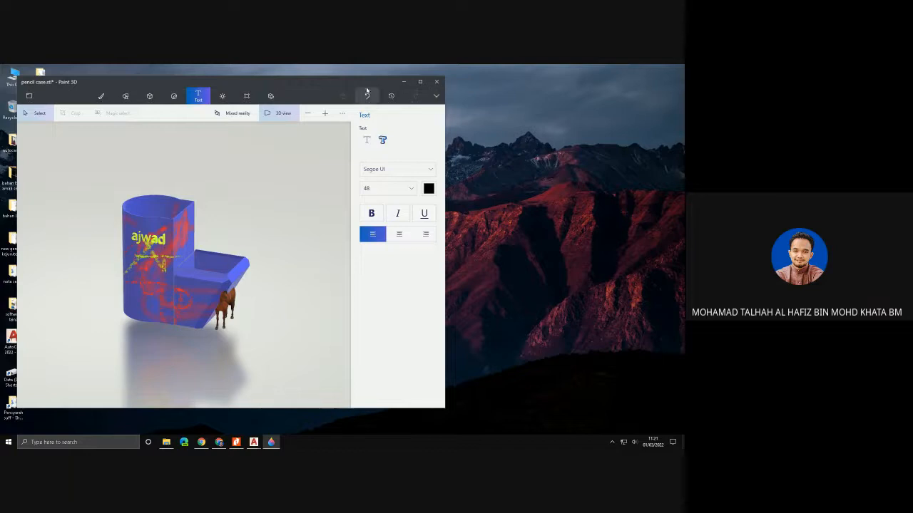
{"action": "left_click", "coordinate": [31, 96]}
{"action": "left_click", "coordinate": [41, 186]}
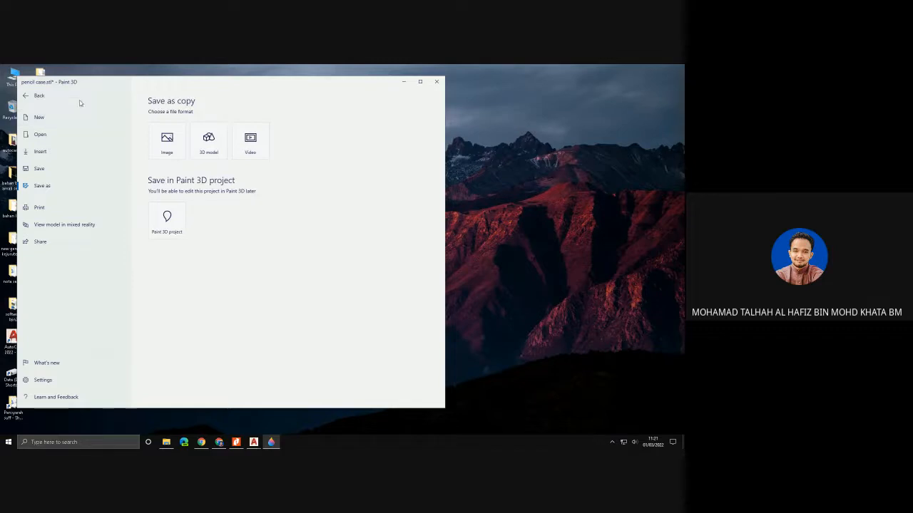
{"action": "left_click", "coordinate": [27, 97]}
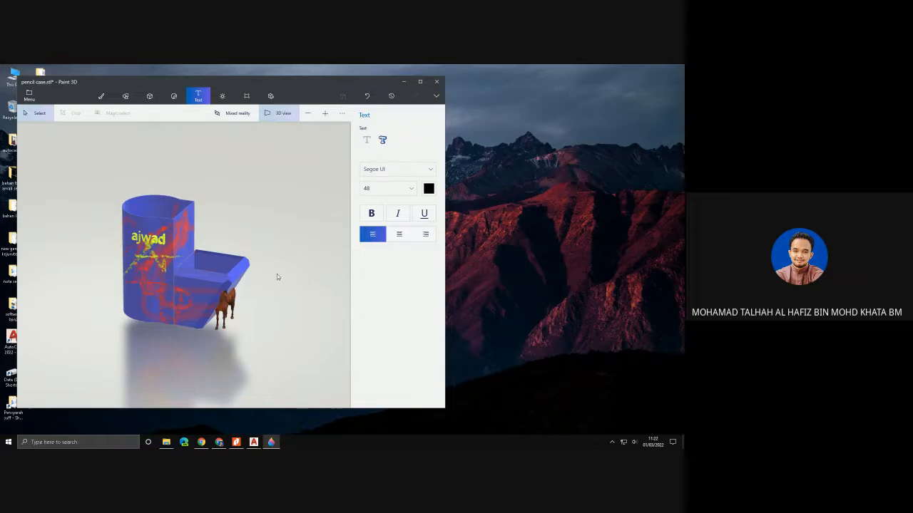
- Close the decorated model without saving, then search for Tinkercad in Chrome and open its website
{"action": "left_click", "coordinate": [436, 81]}
{"action": "left_click", "coordinate": [243, 261]}
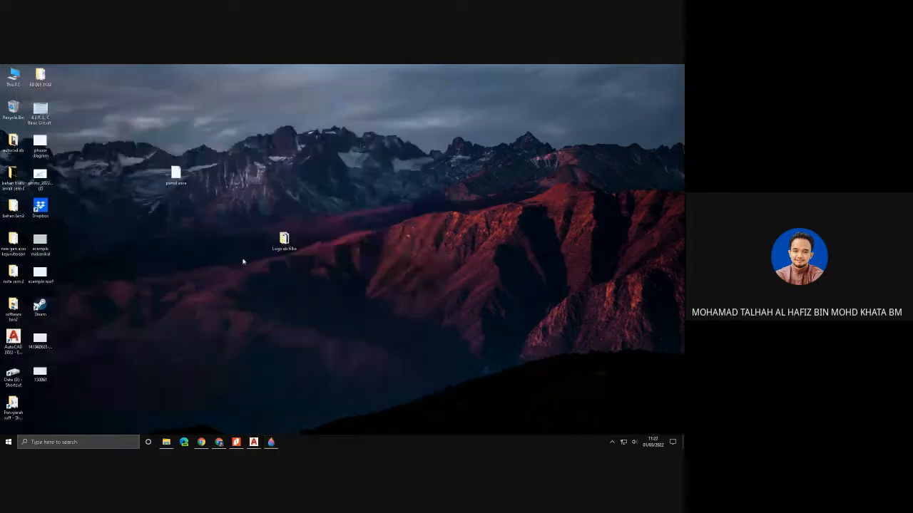
{"action": "left_click", "coordinate": [219, 443]}
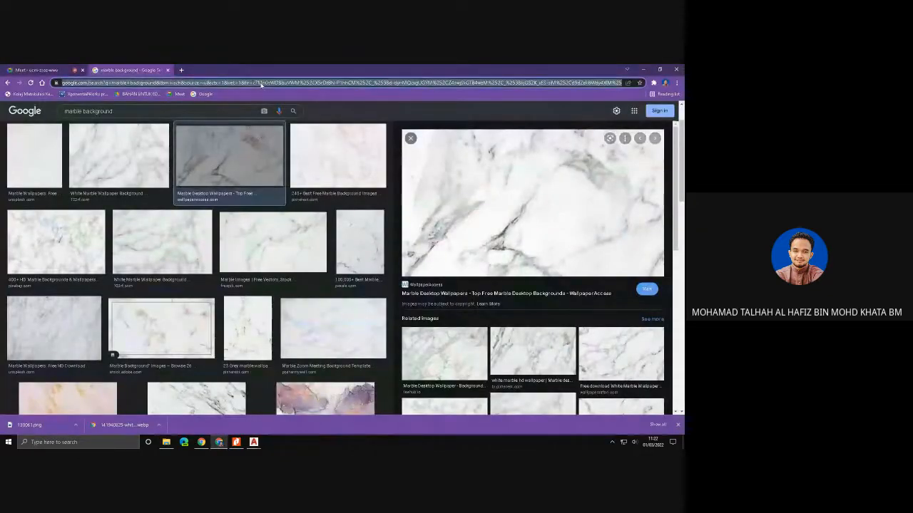
{"action": "type", "text": "tinkercad"}
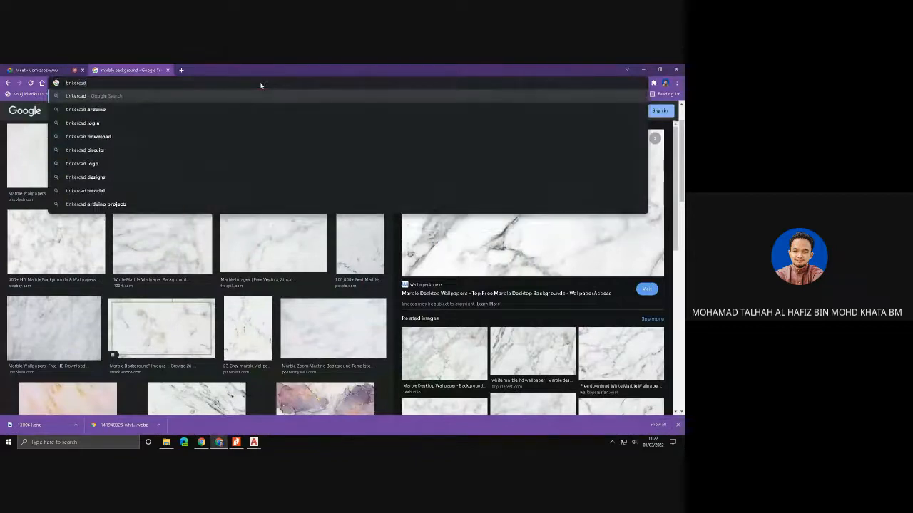
{"action": "key", "text": "Return"}
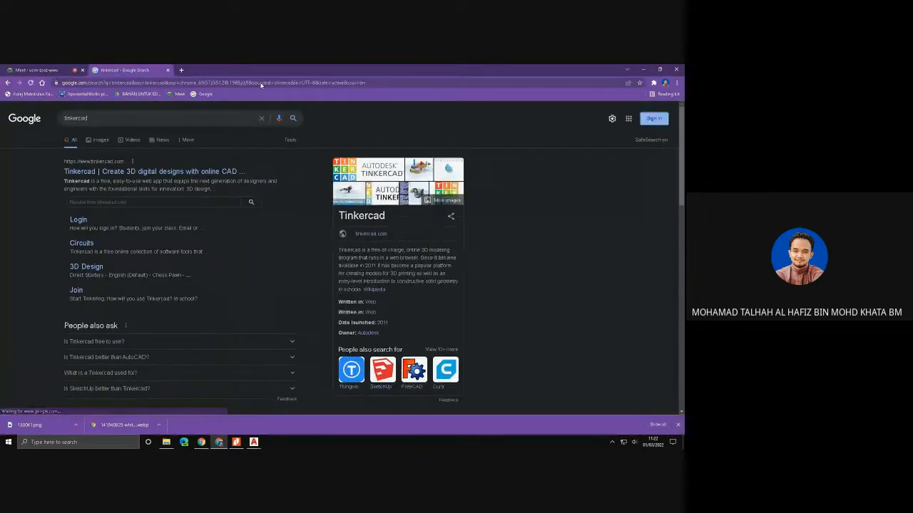
{"action": "left_click", "coordinate": [192, 171]}
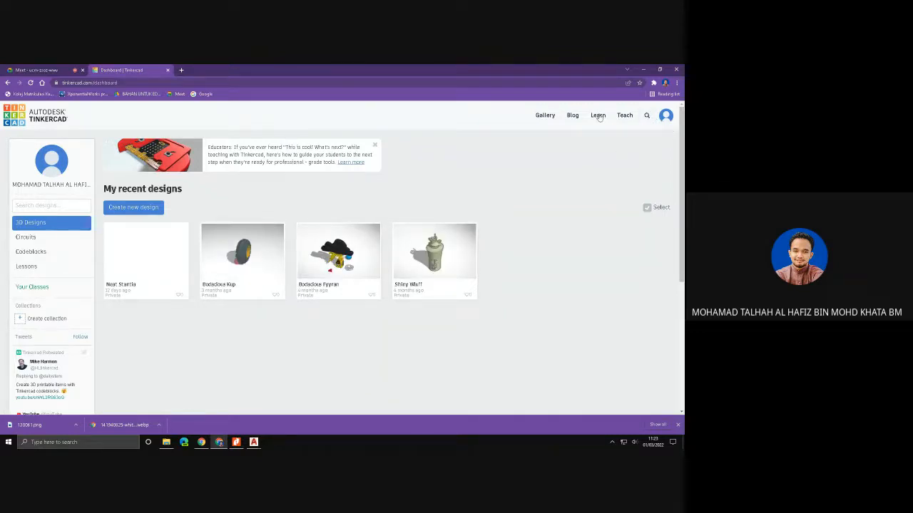
- Create a new 3D design in Tinkercad and load the pencil case STL file from the desktop for import
{"action": "left_click", "coordinate": [147, 208]}
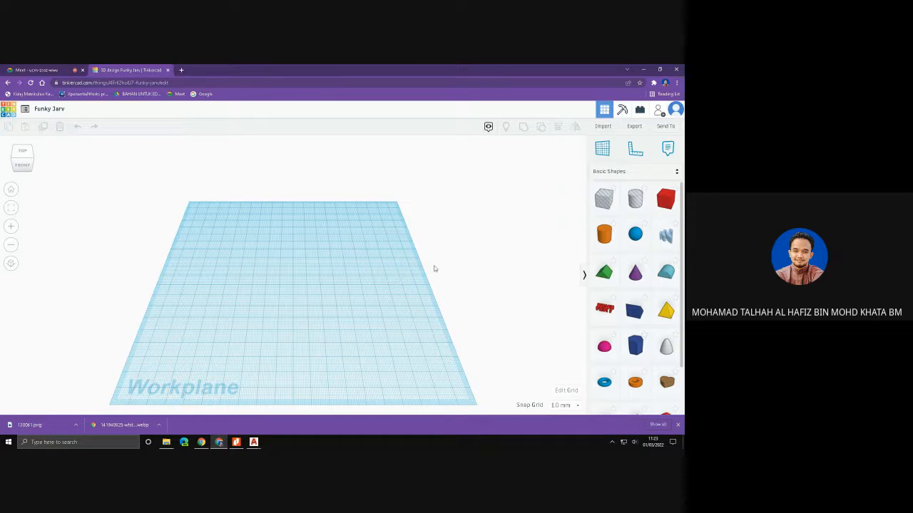
{"action": "left_click", "coordinate": [603, 127]}
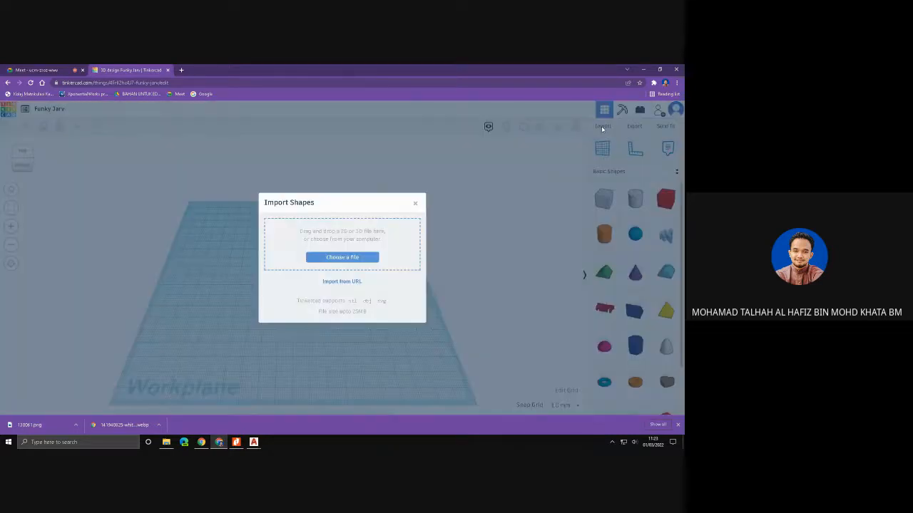
{"action": "left_click", "coordinate": [368, 257]}
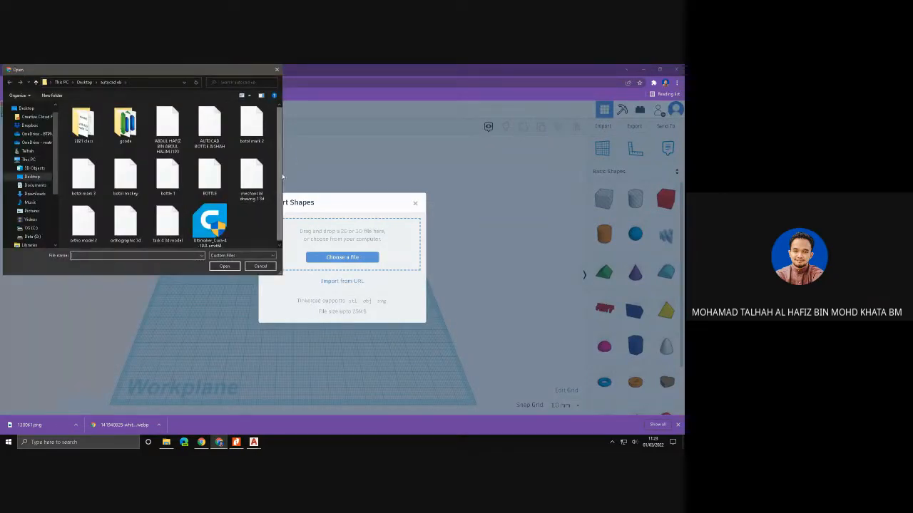
{"action": "left_click", "coordinate": [42, 107]}
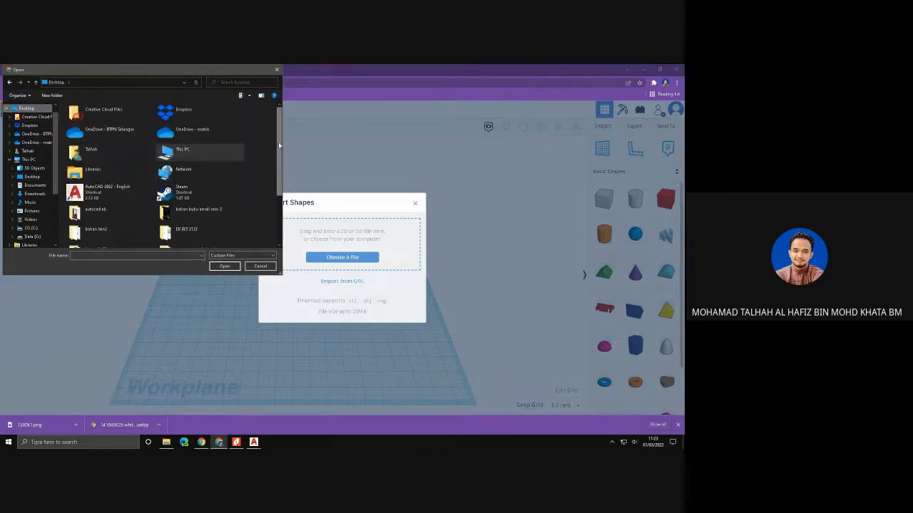
{"action": "left_click_drag", "start_coordinate": [279, 145], "coordinate": [280, 187]}
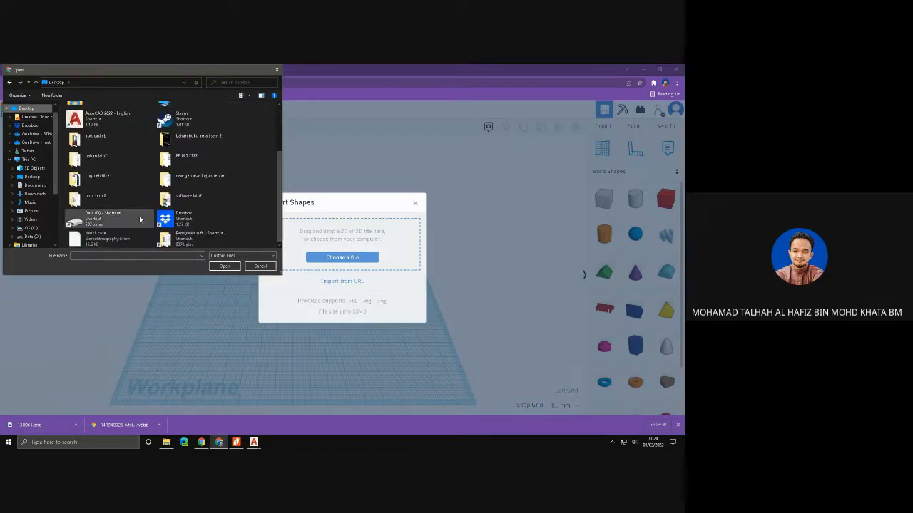
{"action": "left_click", "coordinate": [107, 238]}
{"action": "left_click", "coordinate": [234, 266]}
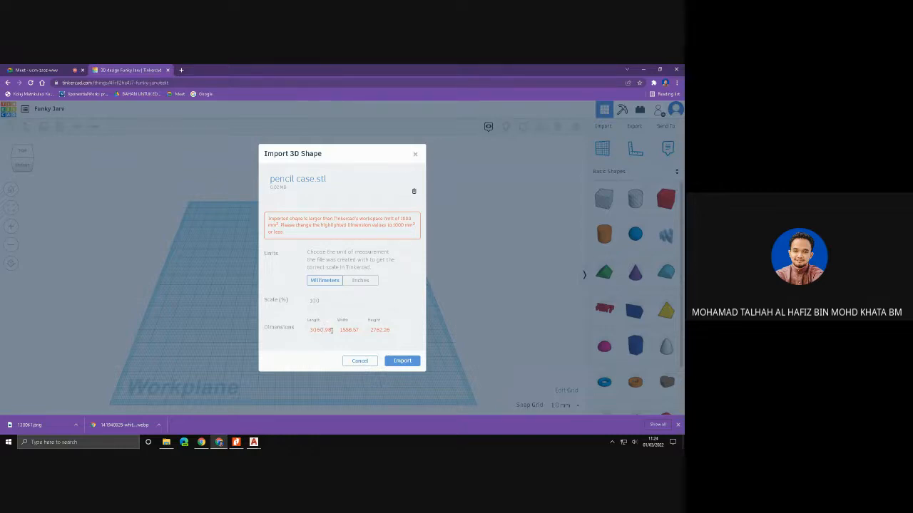
- Reduce the import dimensions to length 300, width 150 and a smaller height in millimetres, and import the pencil case
{"action": "left_click_drag", "start_coordinate": [331, 330], "coordinate": [296, 335]}
{"action": "type", "text": "100"}
{"action": "key", "text": "Tab"}
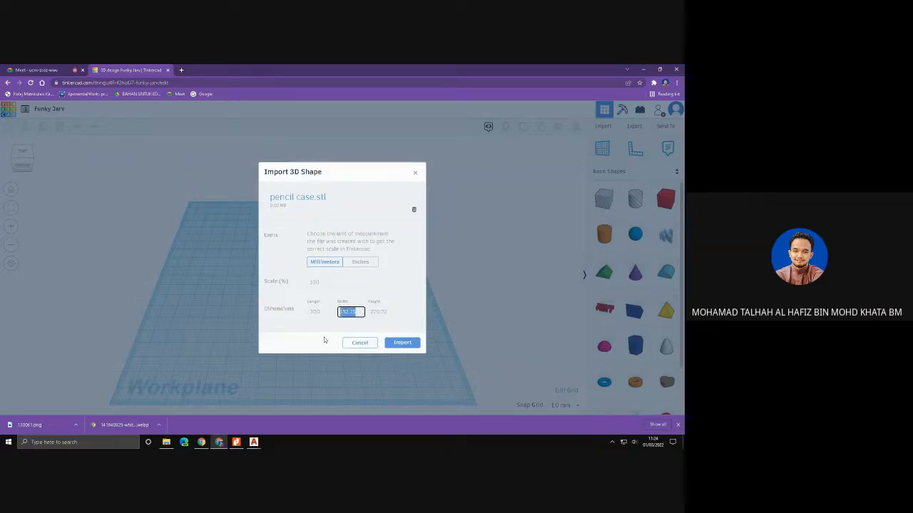
{"action": "type", "text": "150"}
{"action": "left_click", "coordinate": [383, 312]}
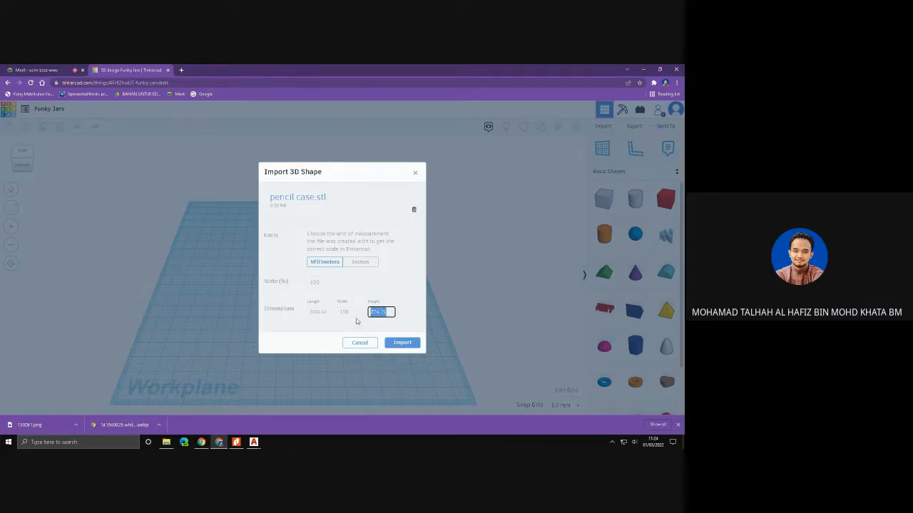
{"action": "type", "text": "8"}
{"action": "left_click", "coordinate": [401, 343]}
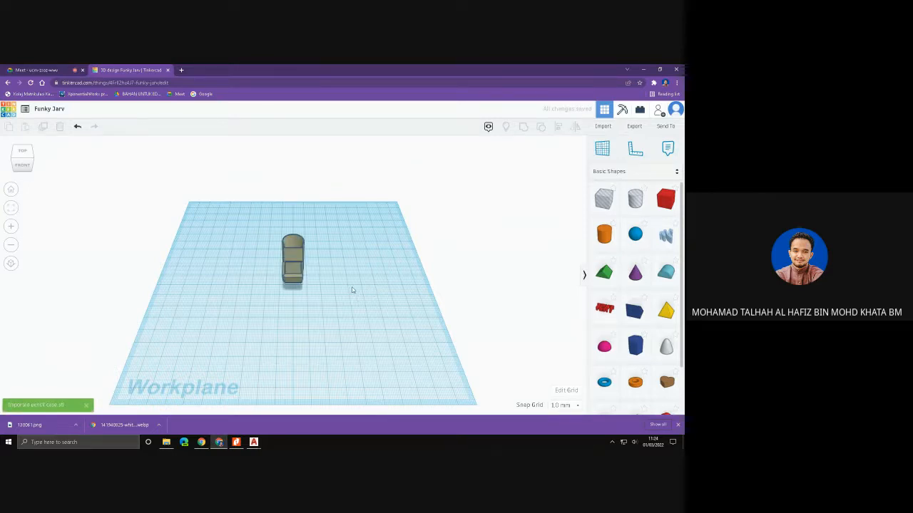
- Try enlarging the pencil case's base to about 43 by 34 mm and lifting it higher off the workplane
{"action": "mouse_move", "coordinate": [359, 294]}
{"action": "right_mouse_down"}
{"action": "mouse_move", "coordinate": [199, 267]}
{"action": "mouse_move", "coordinate": [242, 287]}
{"action": "mouse_move", "coordinate": [416, 278]}
{"action": "mouse_move", "coordinate": [367, 263]}
{"action": "right_mouse_up"}
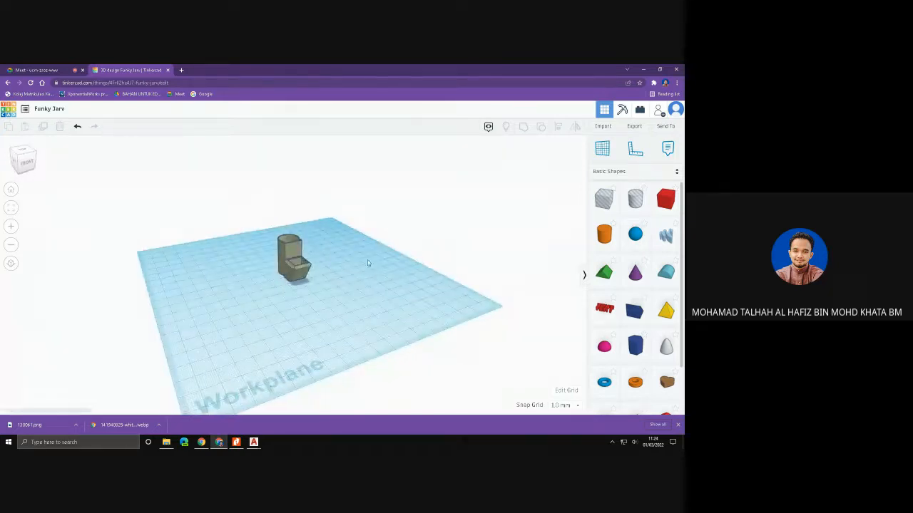
{"action": "left_click", "coordinate": [294, 249]}
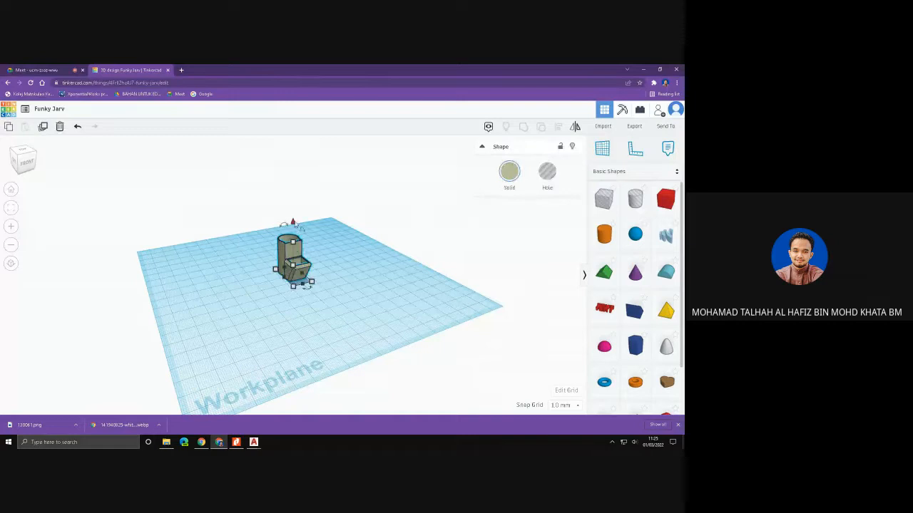
{"action": "left_click_drag", "start_coordinate": [295, 225], "coordinate": [294, 219]}
{"action": "left_click_drag", "start_coordinate": [293, 281], "coordinate": [278, 297]}
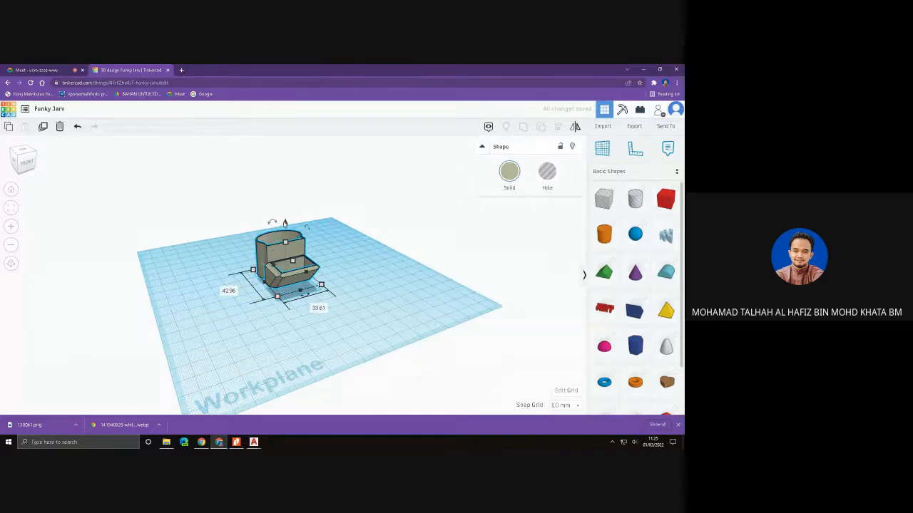
{"action": "left_click_drag", "start_coordinate": [285, 225], "coordinate": [285, 218]}
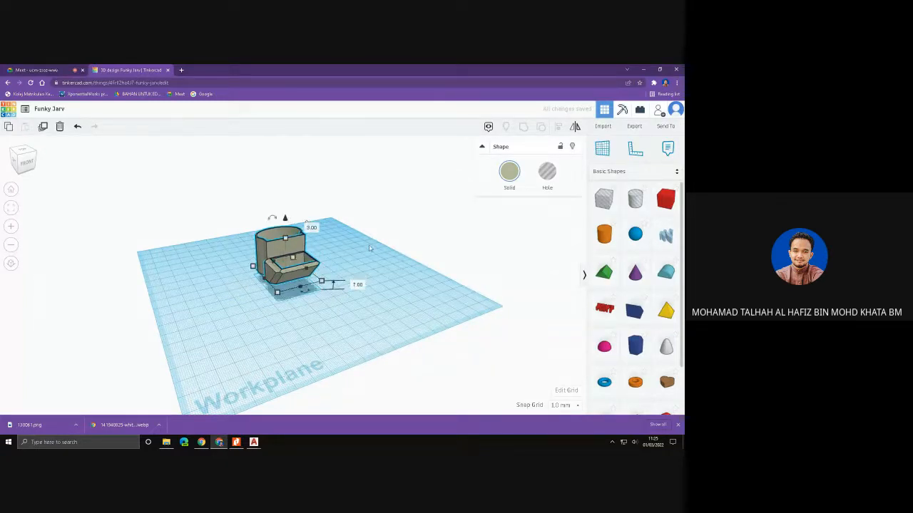
{"action": "middle_click_drag", "start_coordinate": [365, 246], "coordinate": [312, 253]}
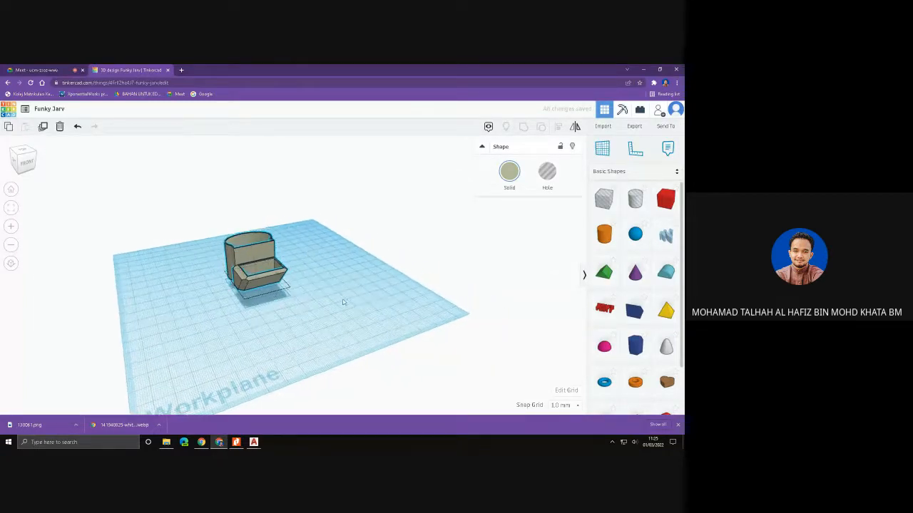
{"action": "right_click_drag", "start_coordinate": [343, 302], "coordinate": [248, 278]}
{"action": "key", "text": "ctrl+z"}
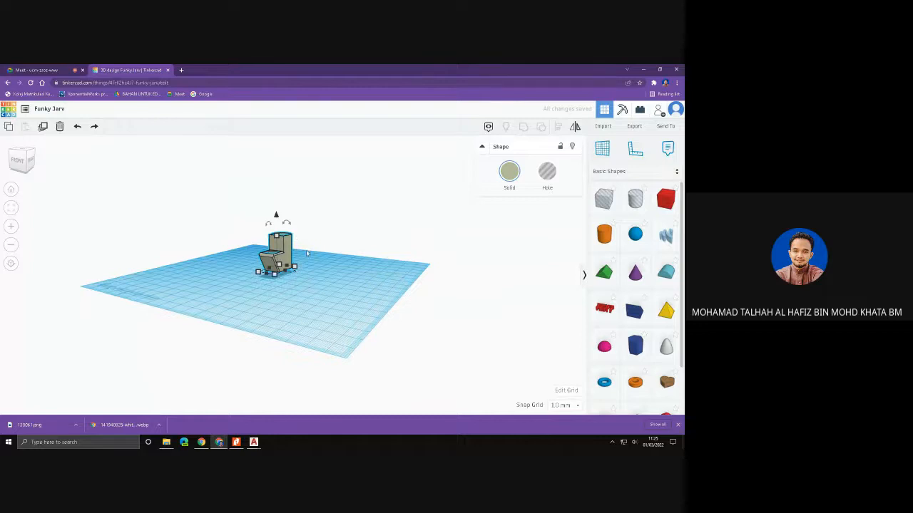
- Stretch the pencil case taller and enlarge its base from one corner
{"action": "right_click_drag", "start_coordinate": [306, 253], "coordinate": [203, 241]}
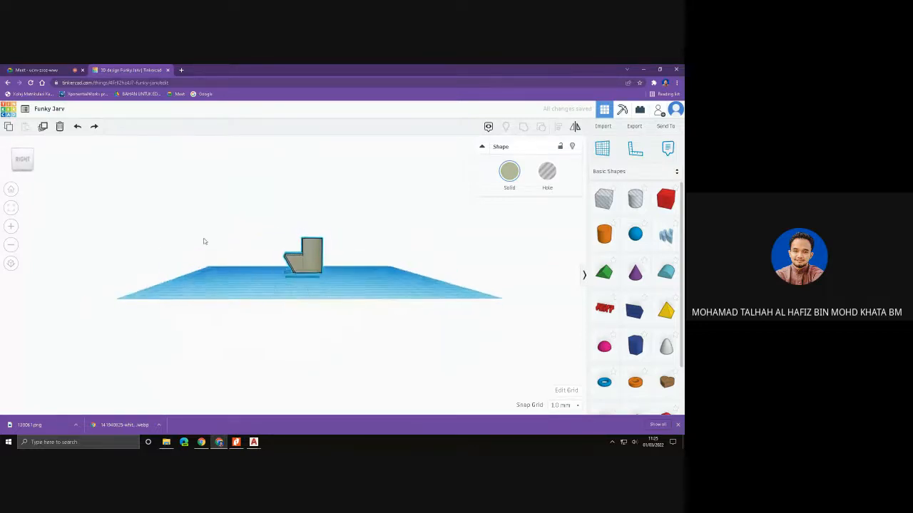
{"action": "left_click_drag", "start_coordinate": [302, 217], "coordinate": [306, 192]}
{"action": "right_click_drag", "start_coordinate": [306, 191], "coordinate": [306, 279]}
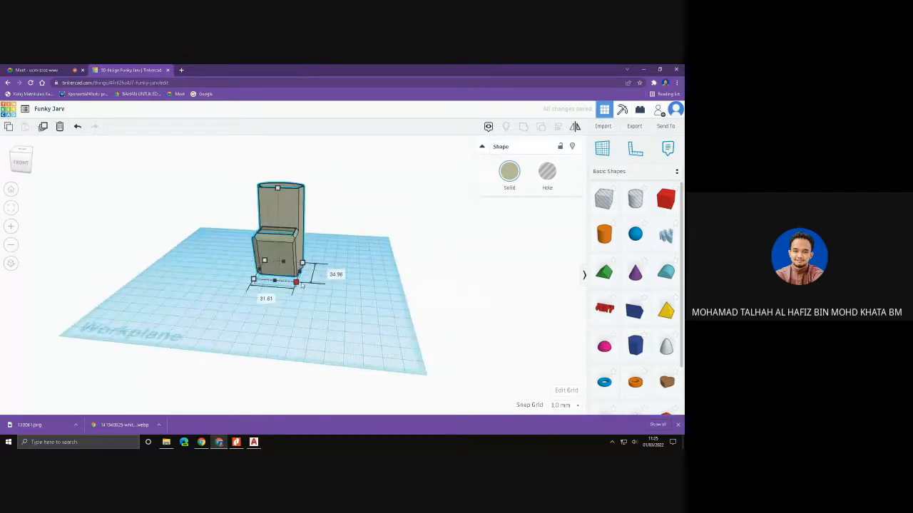
{"action": "left_click_drag", "start_coordinate": [303, 285], "coordinate": [311, 310]}
{"action": "right_click_drag", "start_coordinate": [368, 298], "coordinate": [518, 279]}
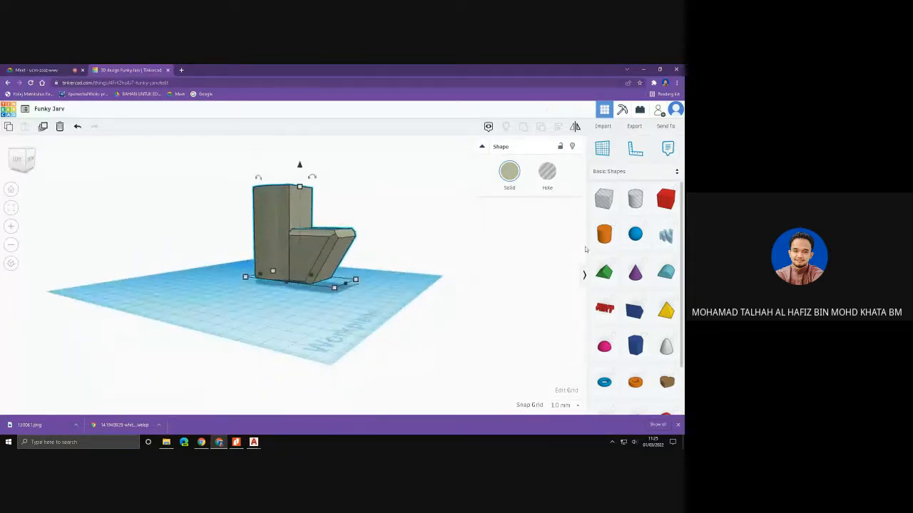
{"action": "right_click_drag", "start_coordinate": [484, 250], "coordinate": [473, 273]}
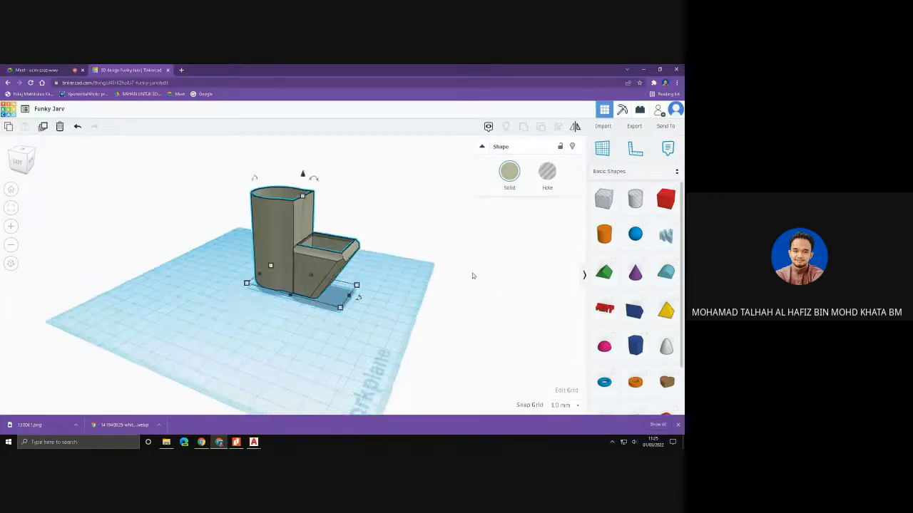
{"action": "left_click", "coordinate": [661, 172]}
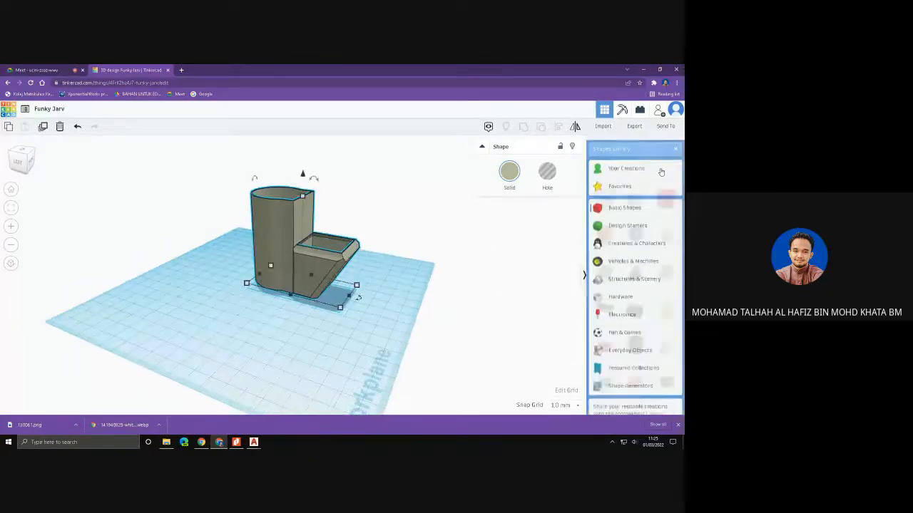
{"action": "left_click", "coordinate": [625, 207]}
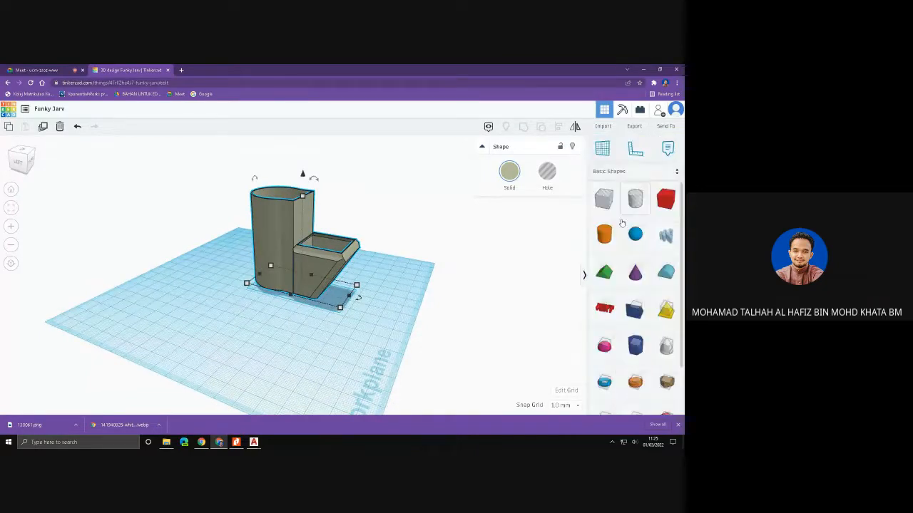
{"action": "left_click", "coordinate": [598, 322]}
{"action": "left_click_drag", "start_coordinate": [598, 321], "coordinate": [265, 348]}
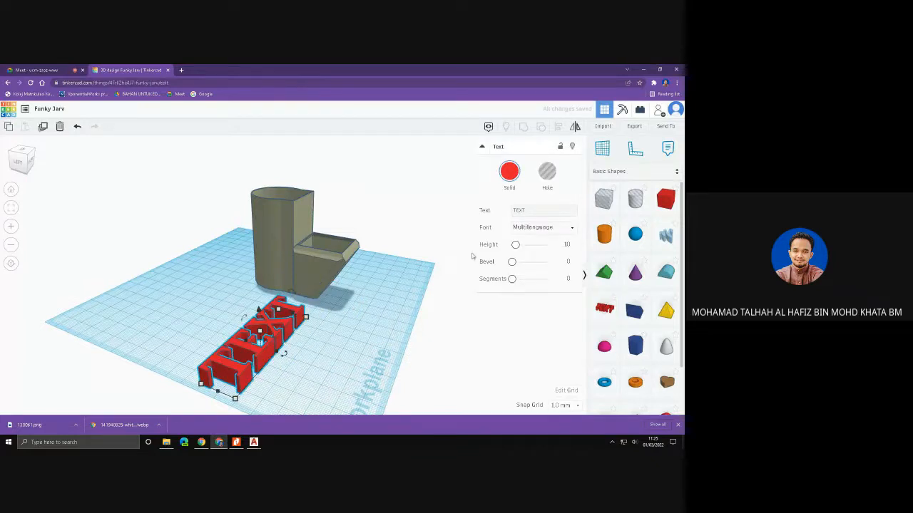
{"action": "left_click_drag", "start_coordinate": [529, 212], "coordinate": [507, 217]}
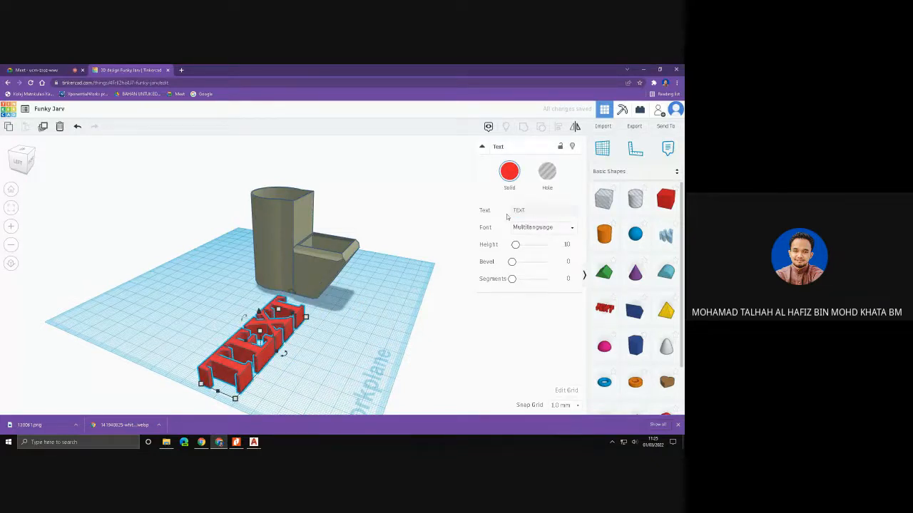
{"action": "key", "text": "BackSpace"}
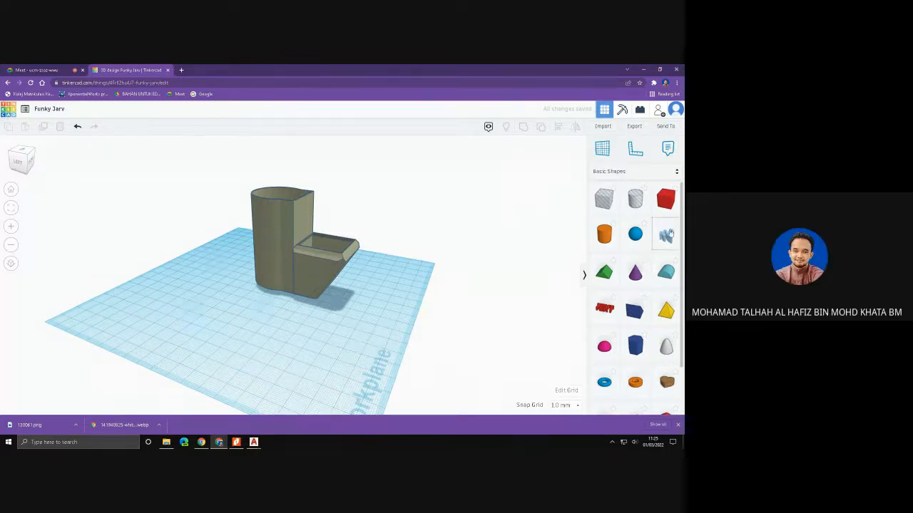
- Place a Text shape from Basic Shapes on the workplane beside the pencil case and set its text to "seri"
{"action": "left_click_drag", "start_coordinate": [605, 311], "coordinate": [309, 352]}
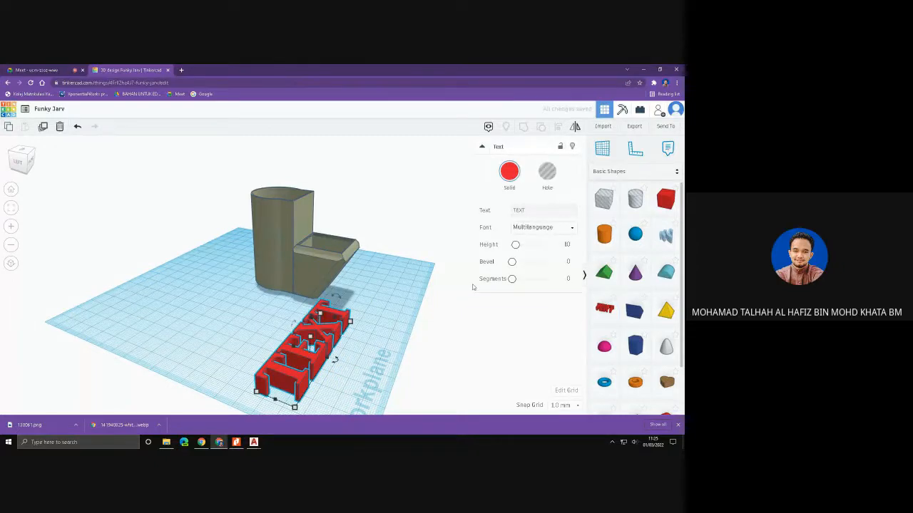
{"action": "left_click", "coordinate": [525, 211]}
{"action": "key", "text": "BackSpace"}
{"action": "key", "text": "BackSpace"}
{"action": "key", "text": "BackSpace"}
{"action": "key", "text": "BackSpace"}
{"action": "type", "text": "s"}
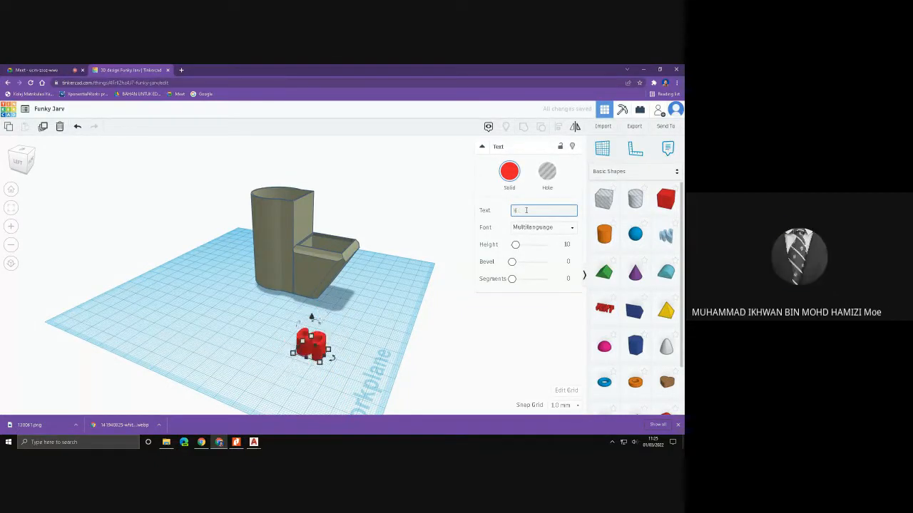
{"action": "type", "text": "eri"}
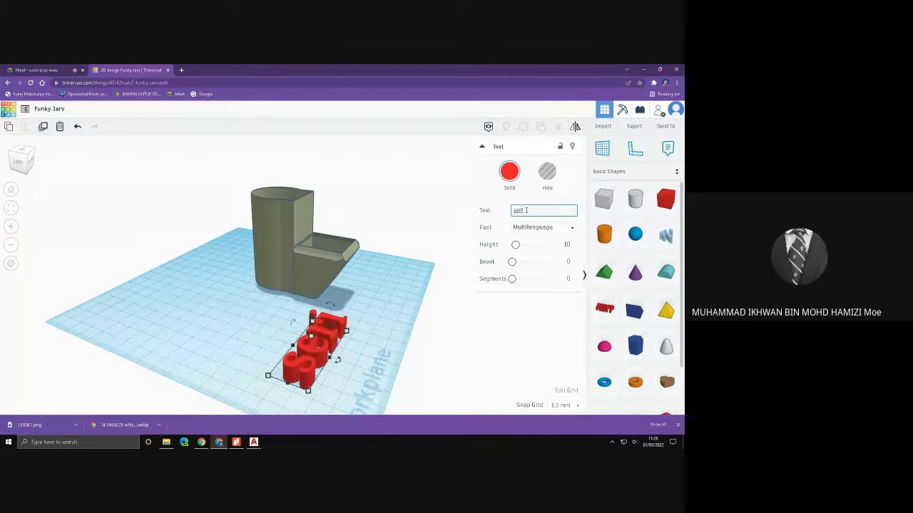
- Stand the red text upright against the pencil case's side and raise it 3 mm above the workplane
{"action": "left_click", "coordinate": [468, 344]}
{"action": "left_click", "coordinate": [337, 333]}
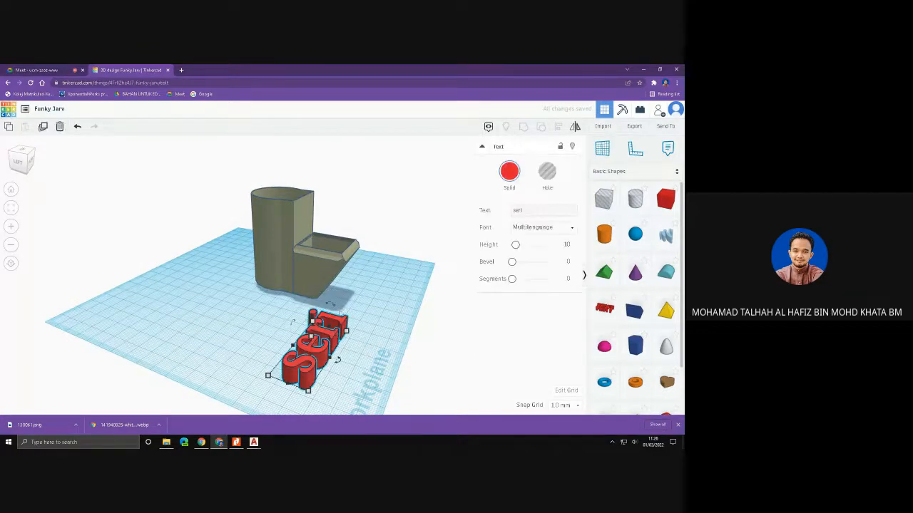
{"action": "left_click_drag", "start_coordinate": [338, 360], "coordinate": [293, 294]}
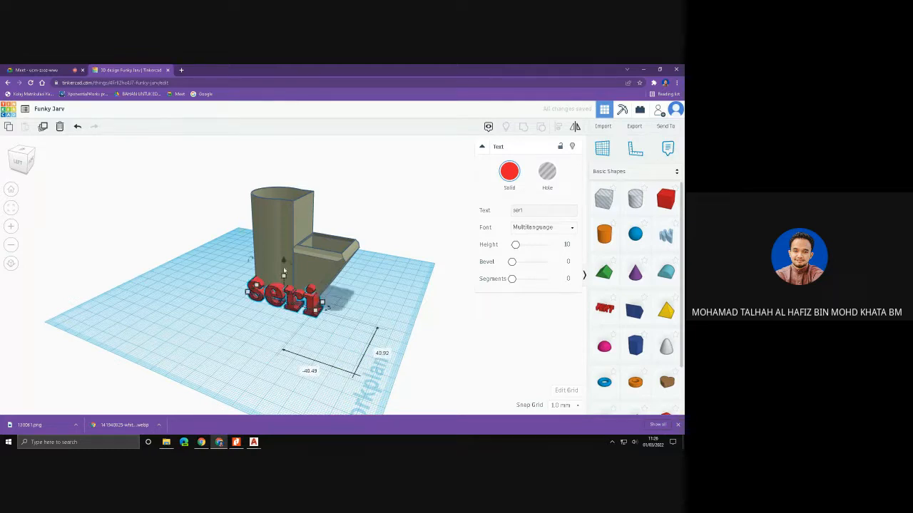
{"action": "left_click_drag", "start_coordinate": [283, 262], "coordinate": [282, 232]}
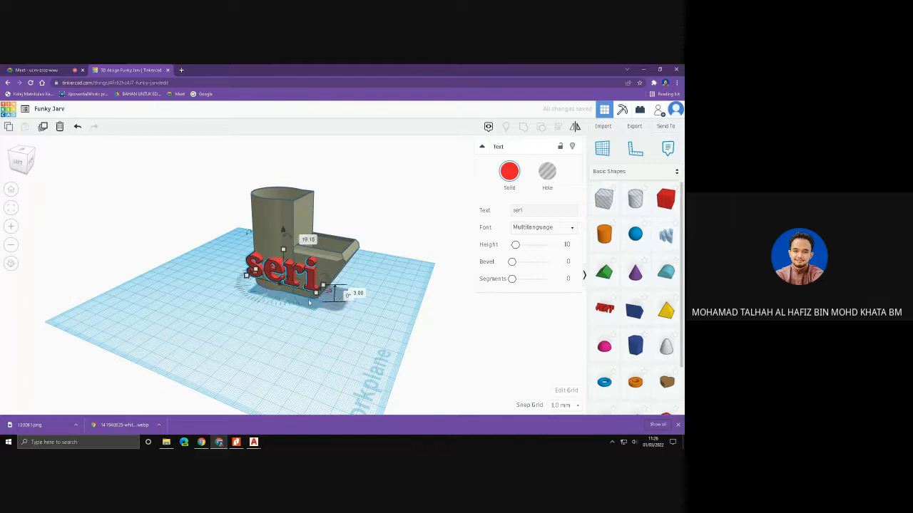
{"action": "left_click", "coordinate": [447, 327]}
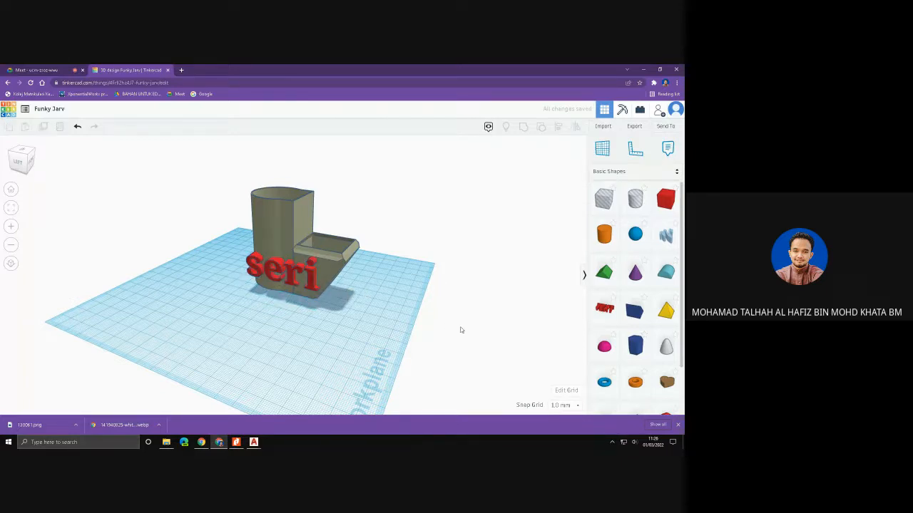
{"action": "right_click_drag", "start_coordinate": [439, 341], "coordinate": [467, 331]}
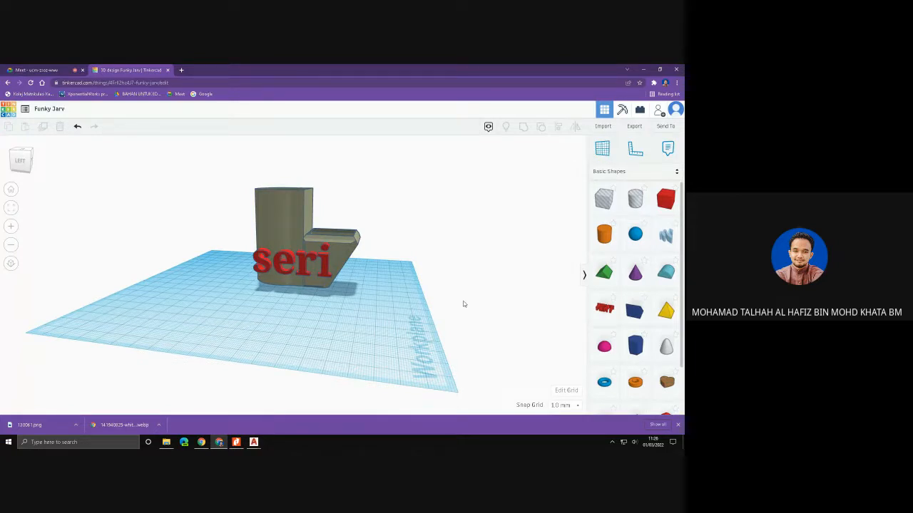
{"action": "right_click_drag", "start_coordinate": [463, 305], "coordinate": [437, 311]}
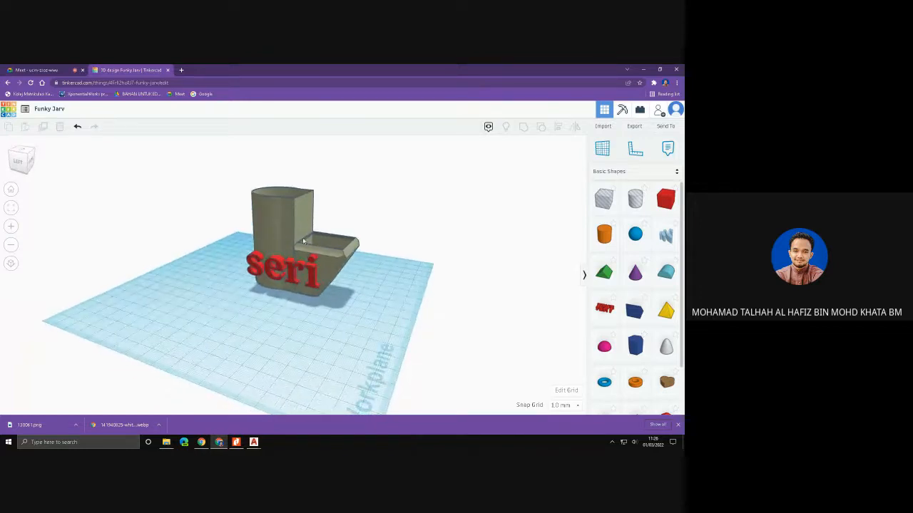
{"action": "scroll", "coordinate": [301, 243], "scroll_direction": "up", "scroll_amount": 2}
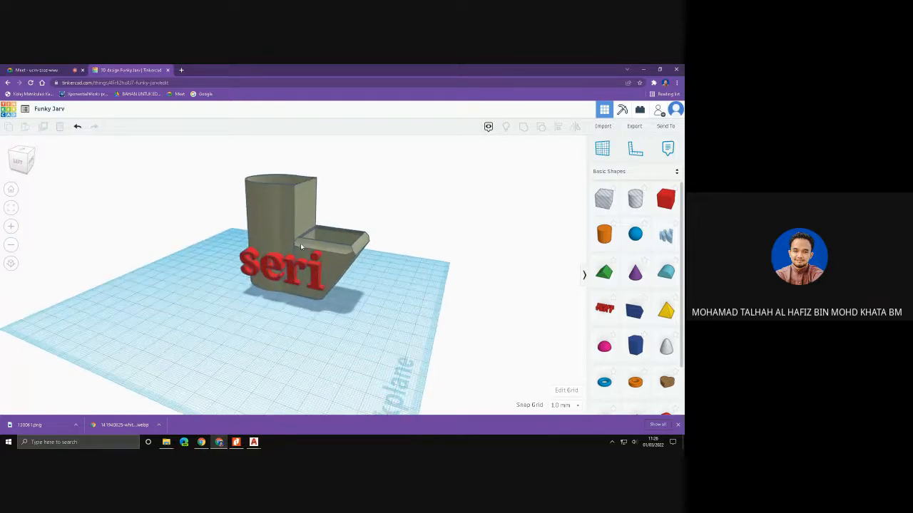
- Place the Tire all terrain shape from the Vehicles & Machines collection beside the pencil case
{"action": "left_click", "coordinate": [624, 173]}
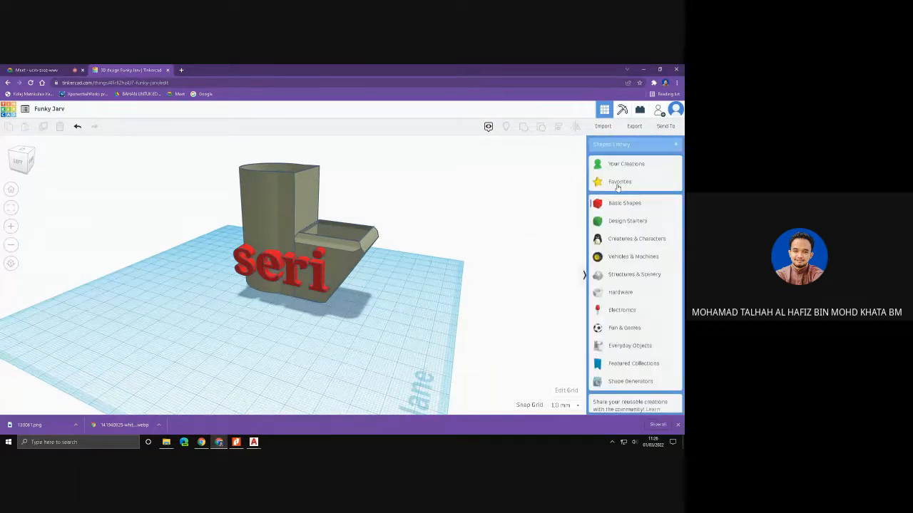
{"action": "left_click", "coordinate": [618, 258]}
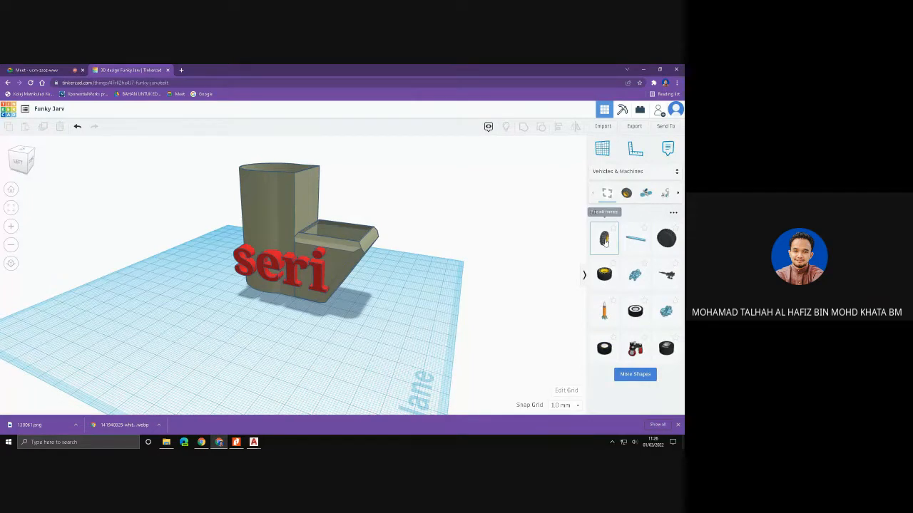
{"action": "left_click_drag", "start_coordinate": [603, 241], "coordinate": [451, 260]}
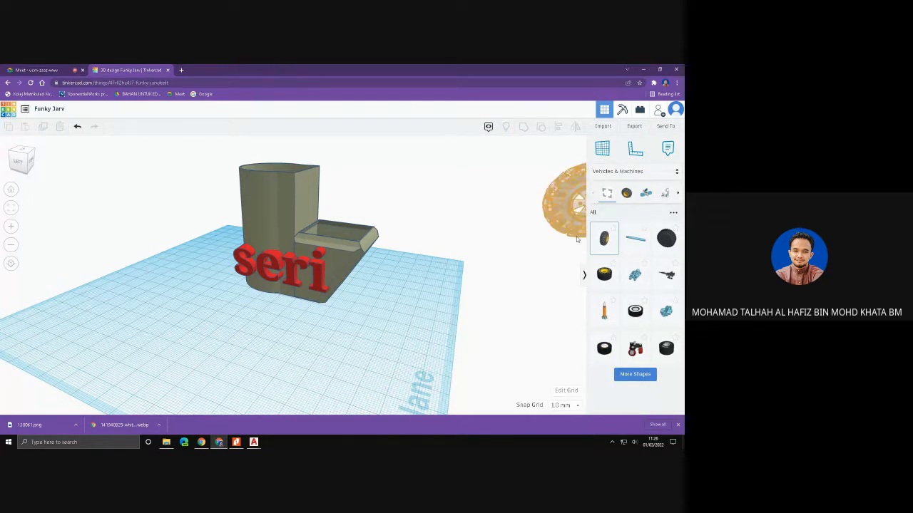
{"action": "left_click", "coordinate": [440, 276]}
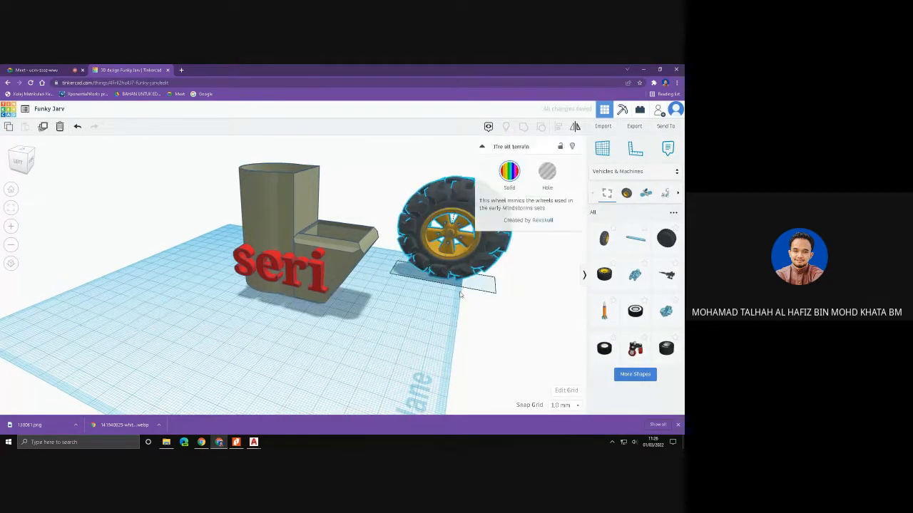
- Try shrinking the tire to about 34 mm long and 32 mm tall with a thinner profile, and delete it from the design
{"action": "right_click_drag", "start_coordinate": [472, 290], "coordinate": [346, 292]}
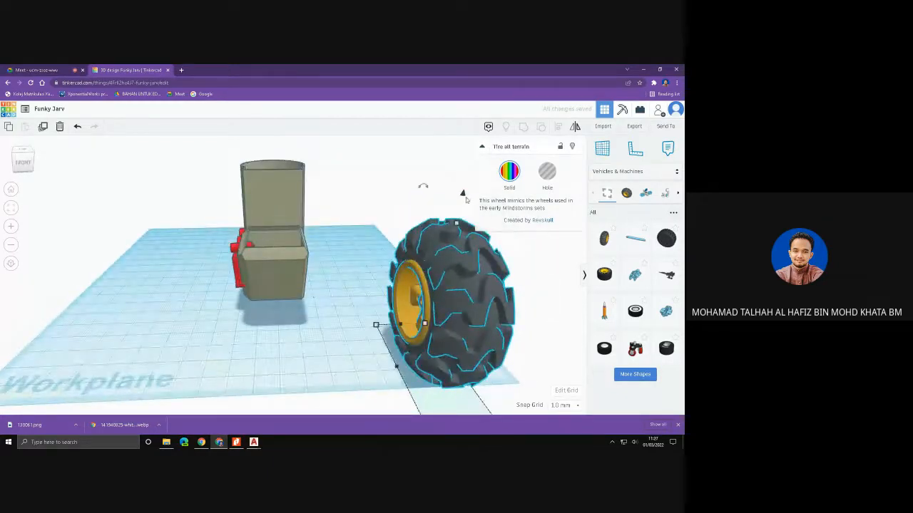
{"action": "left_click_drag", "start_coordinate": [465, 200], "coordinate": [450, 212]}
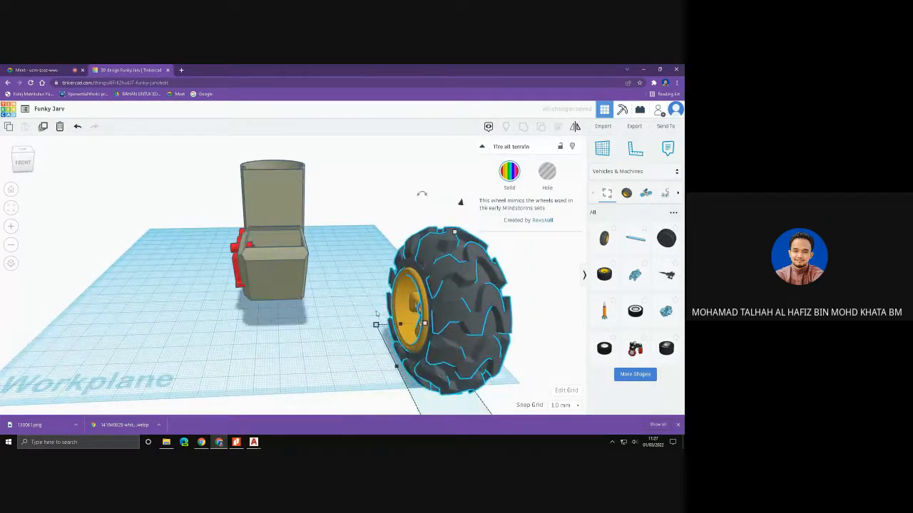
{"action": "left_click_drag", "start_coordinate": [376, 326], "coordinate": [412, 319]}
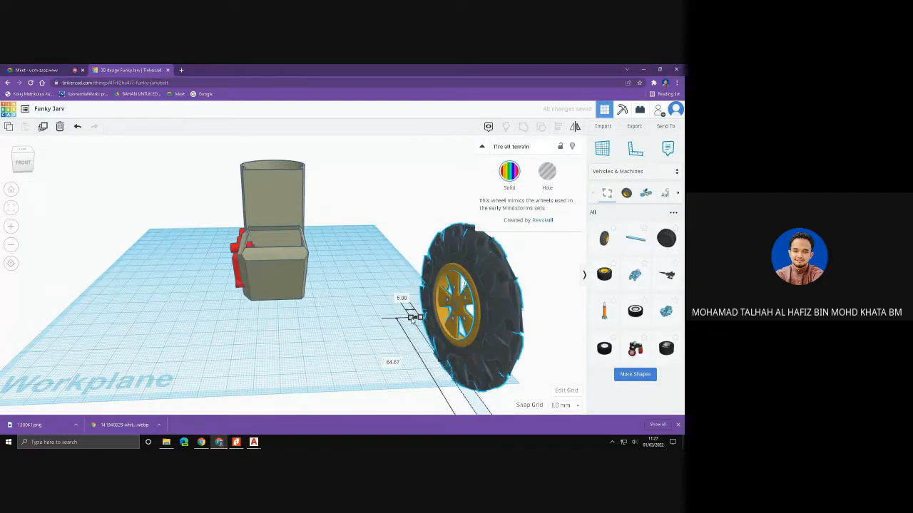
{"action": "right_click_drag", "start_coordinate": [466, 338], "coordinate": [552, 318]}
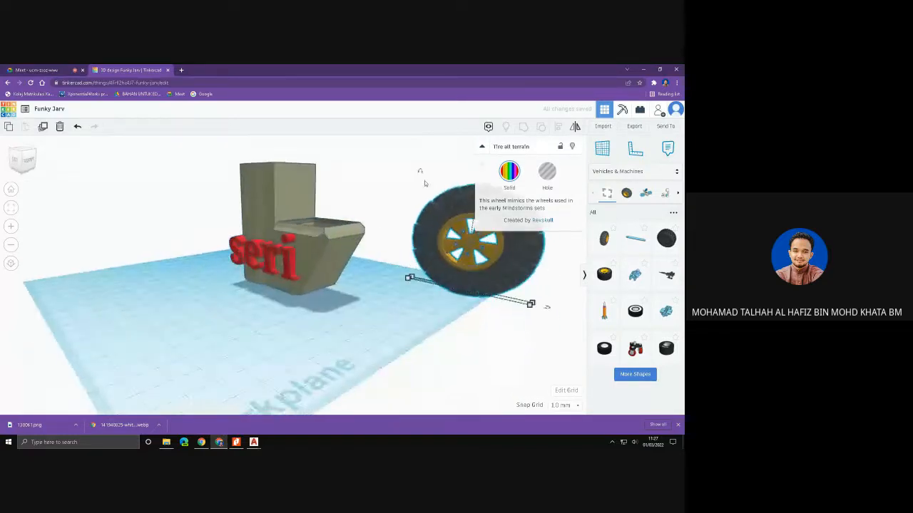
{"action": "left_click_drag", "start_coordinate": [523, 307], "coordinate": [490, 294]}
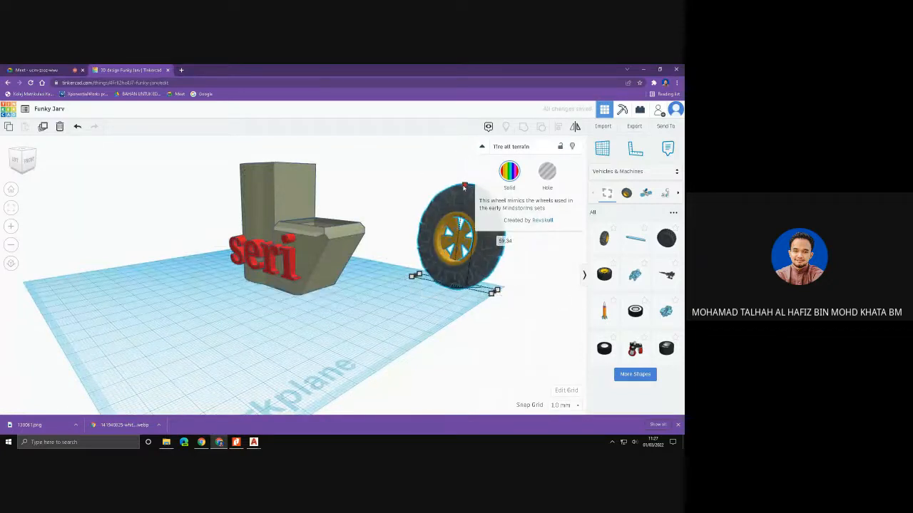
{"action": "left_click_drag", "start_coordinate": [462, 185], "coordinate": [464, 236]}
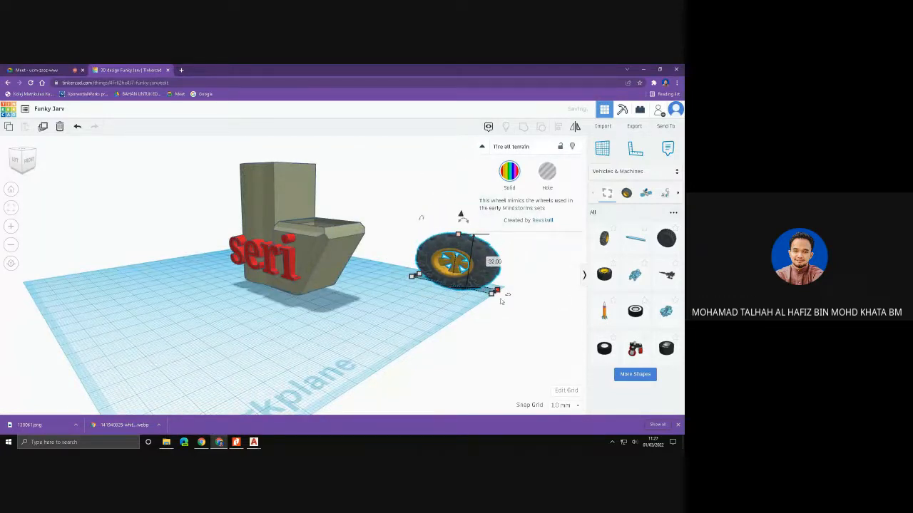
{"action": "left_click_drag", "start_coordinate": [492, 296], "coordinate": [476, 288]}
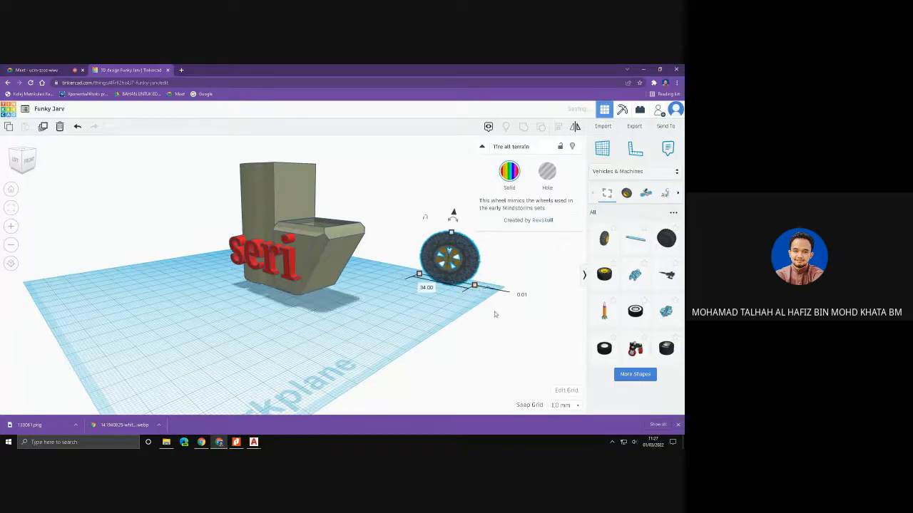
{"action": "right_click_drag", "start_coordinate": [495, 315], "coordinate": [458, 334]}
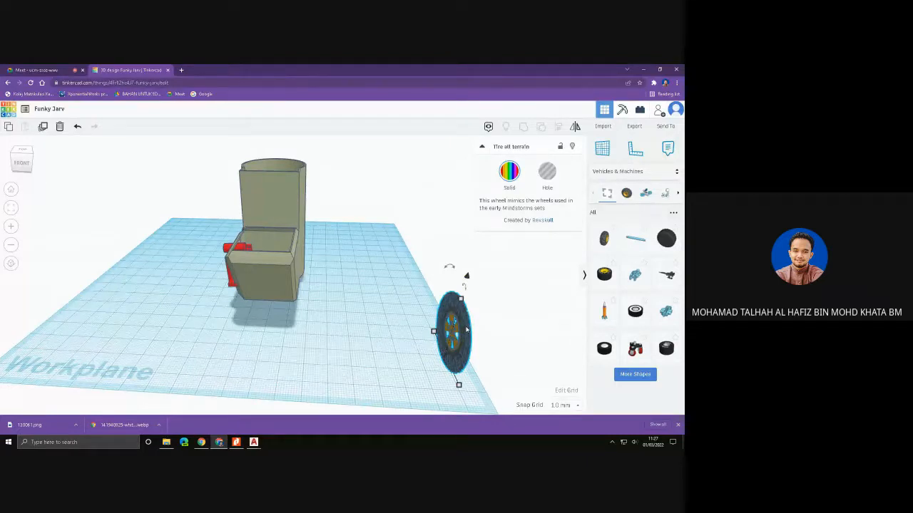
{"action": "key", "text": "Delete"}
- Browse further shapes in the Creatures & Characters collection and place the red and black Arsorcer figure beside the pencil case
{"action": "left_click", "coordinate": [647, 171]}
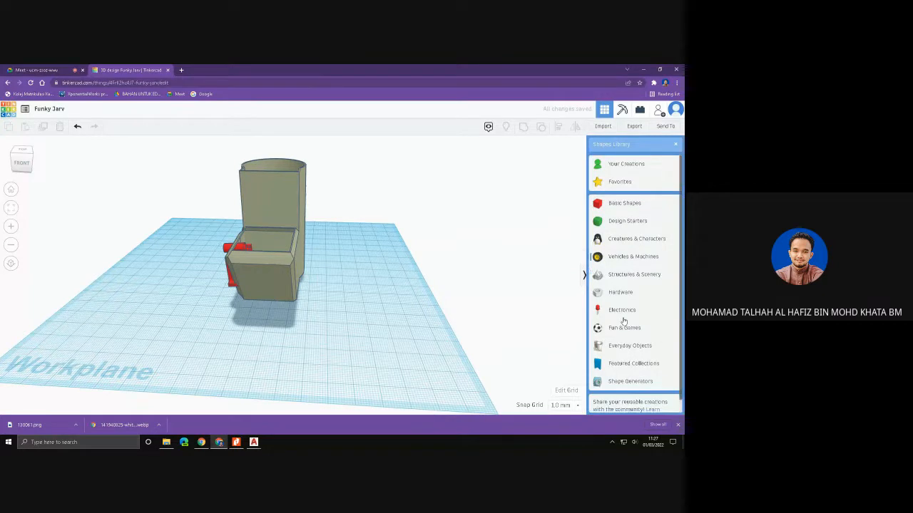
{"action": "left_click", "coordinate": [626, 240]}
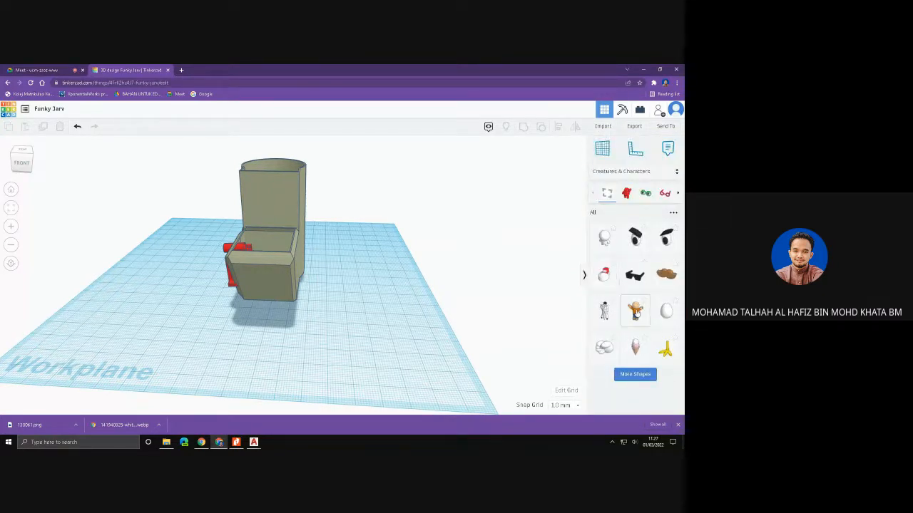
{"action": "left_click", "coordinate": [638, 372]}
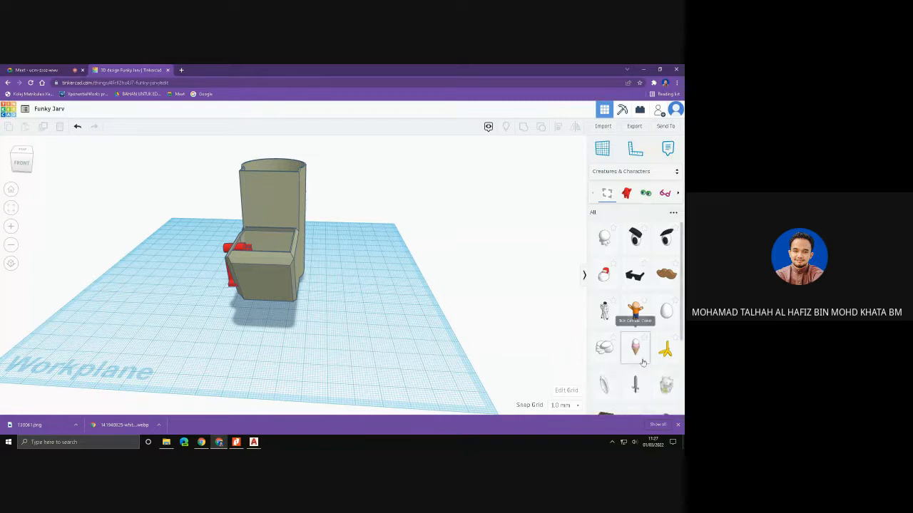
{"action": "scroll", "coordinate": [641, 359], "scroll_direction": "down", "scroll_amount": 2}
{"action": "scroll", "coordinate": [646, 296], "scroll_direction": "down", "scroll_amount": 1}
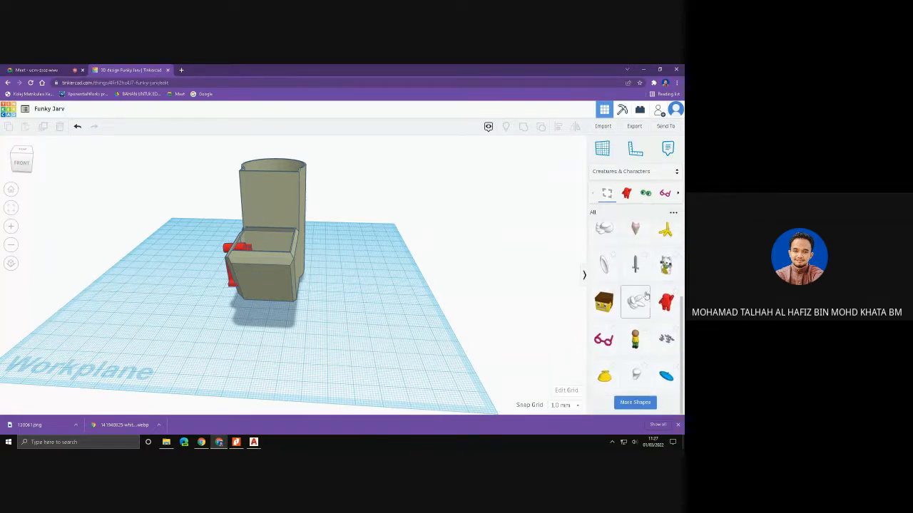
{"action": "left_click", "coordinate": [641, 404]}
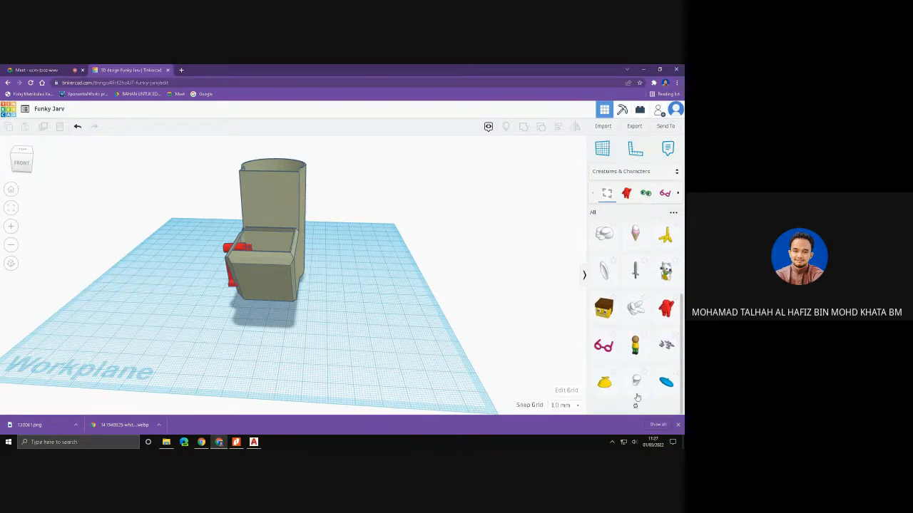
{"action": "scroll", "coordinate": [635, 378], "scroll_direction": "down", "scroll_amount": 4}
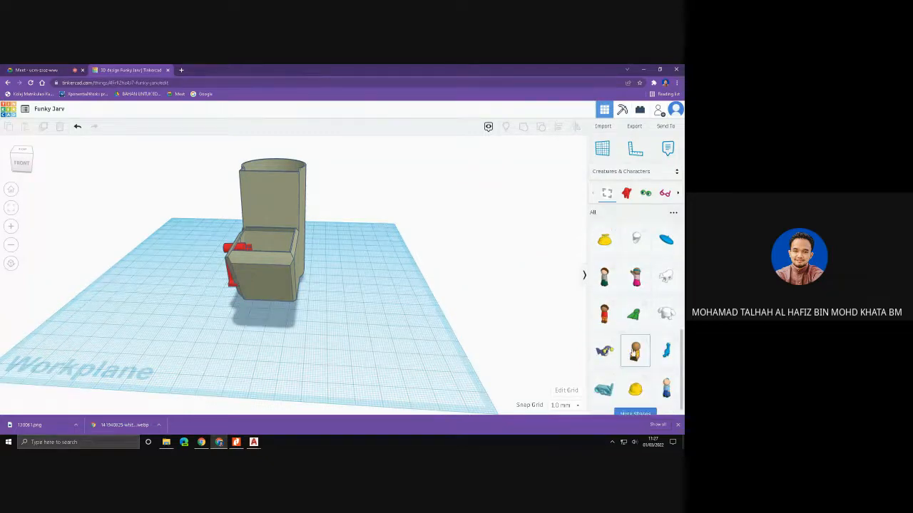
{"action": "left_click", "coordinate": [631, 404]}
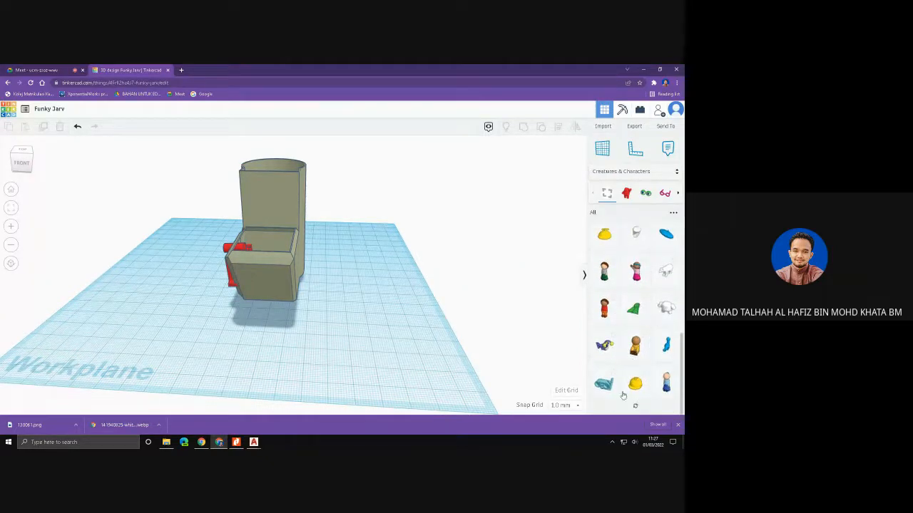
{"action": "scroll", "coordinate": [622, 396], "scroll_direction": "down", "scroll_amount": 4}
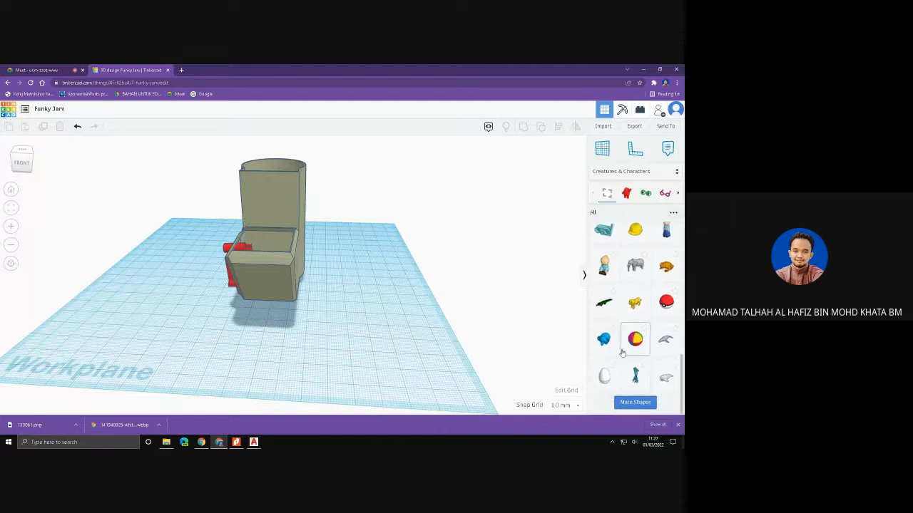
{"action": "left_click", "coordinate": [635, 404]}
{"action": "scroll", "coordinate": [628, 355], "scroll_direction": "down", "scroll_amount": 2}
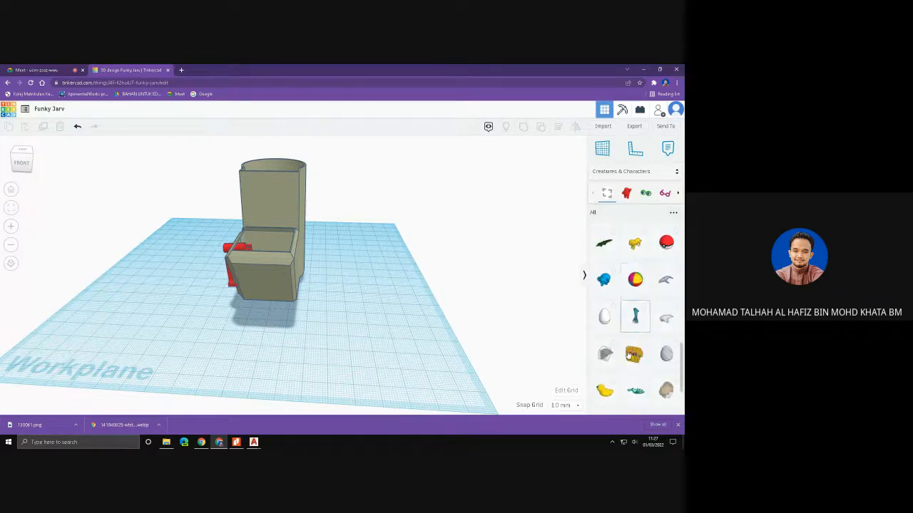
{"action": "scroll", "coordinate": [630, 356], "scroll_direction": "down", "scroll_amount": 3}
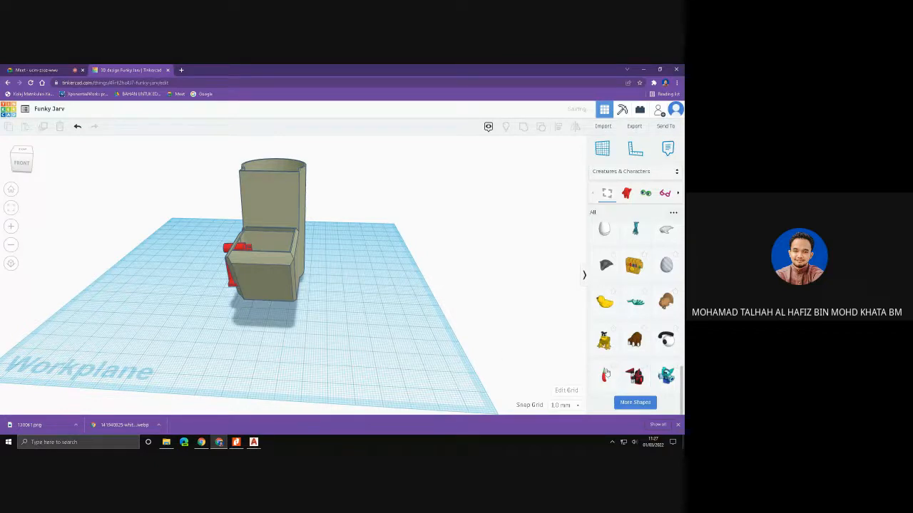
{"action": "left_click_drag", "start_coordinate": [606, 374], "coordinate": [488, 303]}
{"action": "scroll", "coordinate": [488, 302], "scroll_direction": "down", "scroll_amount": 2}
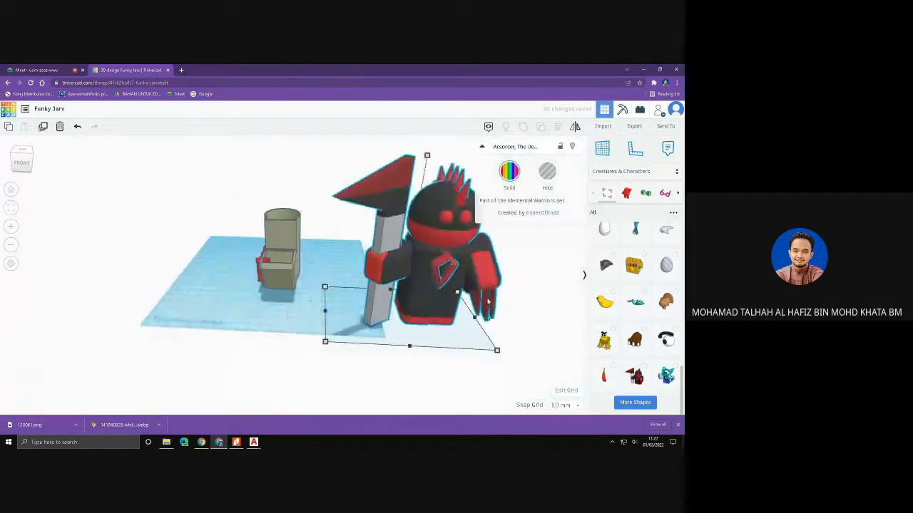
- Shrink the Arsorcer figure to 30 mm tall and reduce its base width and depth, making it about 7.5 mm deep
{"action": "scroll", "coordinate": [488, 302], "scroll_direction": "down", "scroll_amount": 1}
{"action": "left_click_drag", "start_coordinate": [417, 167], "coordinate": [403, 253]}
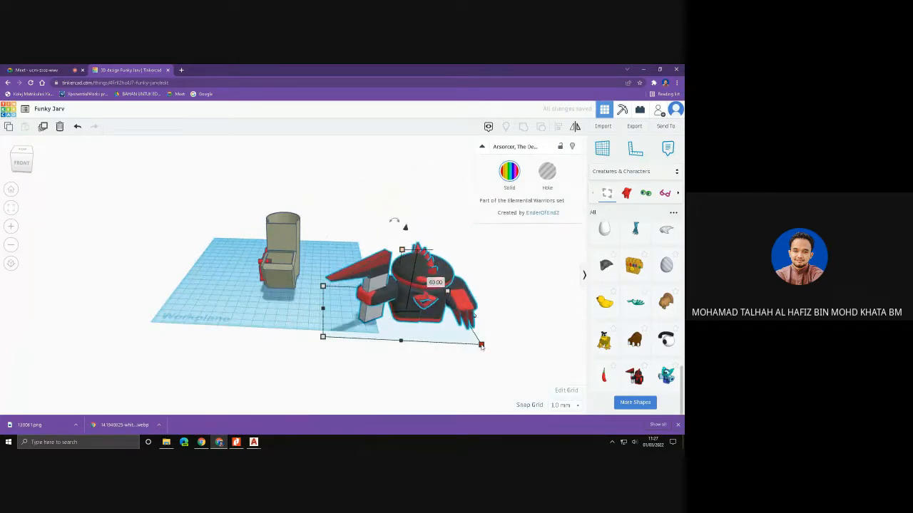
{"action": "left_click_drag", "start_coordinate": [481, 345], "coordinate": [385, 302]}
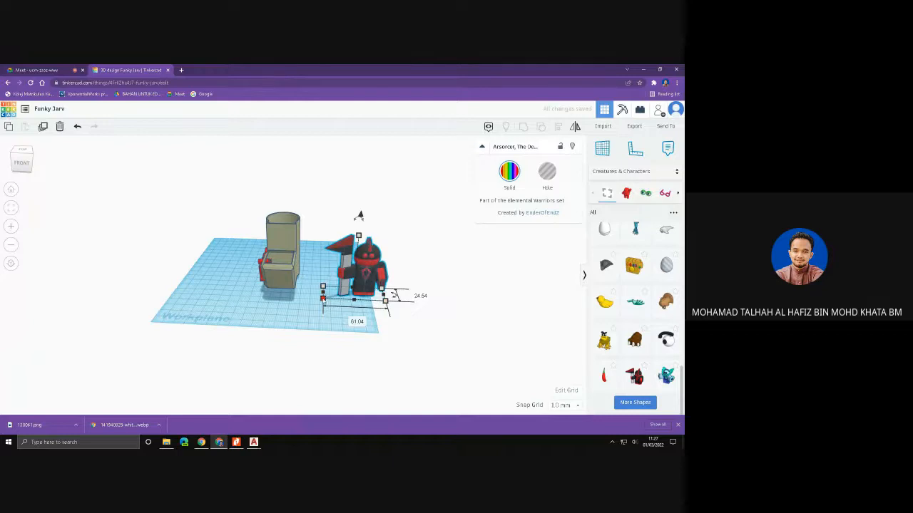
{"action": "left_click_drag", "start_coordinate": [323, 300], "coordinate": [341, 291]}
{"action": "left_click_drag", "start_coordinate": [366, 232], "coordinate": [367, 267]}
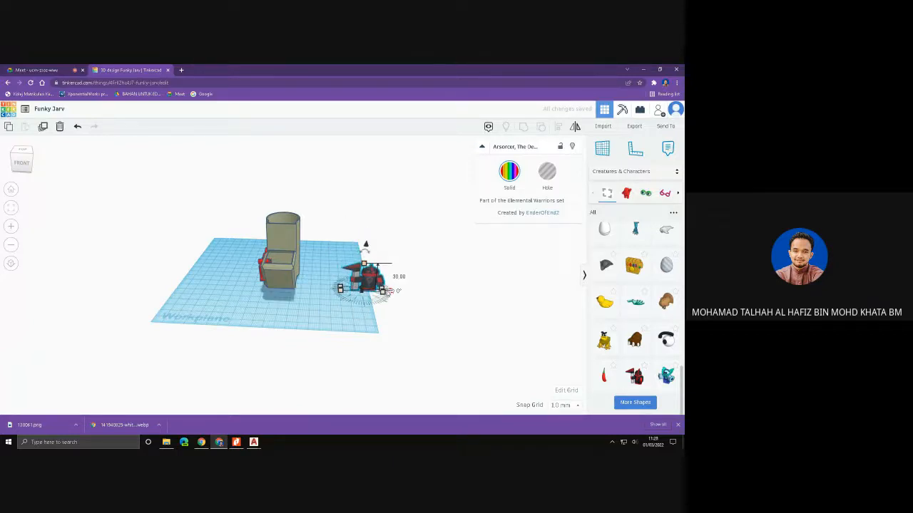
- Move the figure to the front of the pencil case and raise it to the rim of the lower compartment
{"action": "right_click_drag", "start_coordinate": [420, 319], "coordinate": [338, 304]}
{"action": "scroll", "coordinate": [342, 303], "scroll_direction": "up", "scroll_amount": 8}
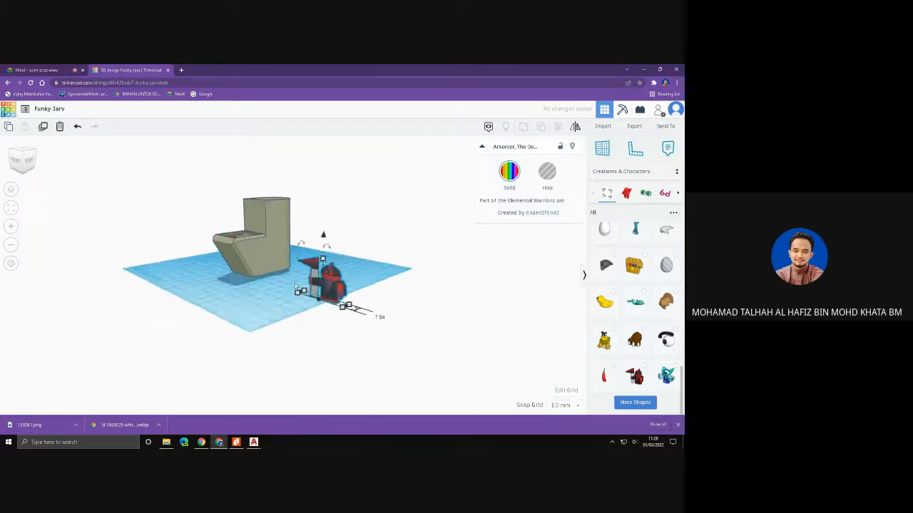
{"action": "left_click_drag", "start_coordinate": [382, 298], "coordinate": [162, 262]}
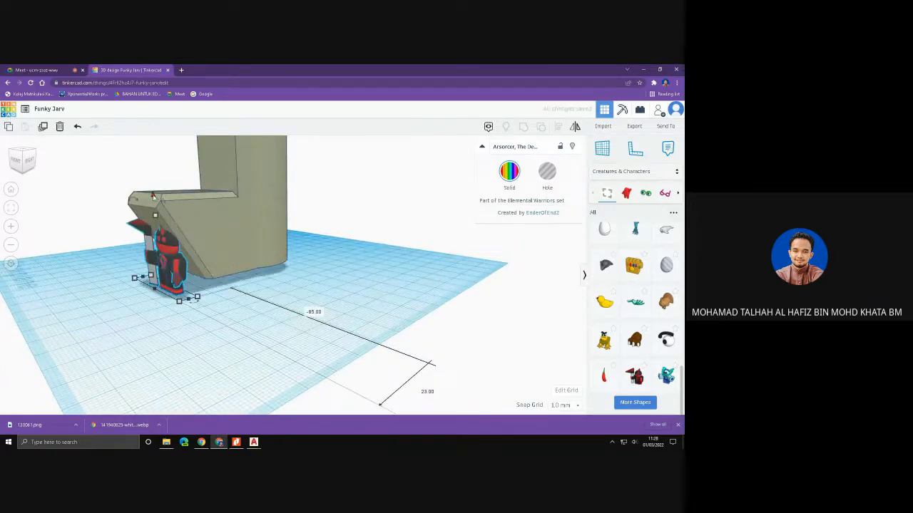
{"action": "left_click_drag", "start_coordinate": [153, 196], "coordinate": [135, 86]}
- Align the figure with the front edge of the pencil case's lower compartment, shifting it by 2 mm and 5 mm
{"action": "right_click_drag", "start_coordinate": [159, 222], "coordinate": [200, 259]}
{"action": "left_click", "coordinate": [301, 274]}
{"action": "mouse_move", "coordinate": [312, 282]}
{"action": "right_mouse_down"}
{"action": "mouse_move", "coordinate": [210, 286]}
{"action": "mouse_move", "coordinate": [320, 266]}
{"action": "right_mouse_up"}
{"action": "left_click", "coordinate": [177, 219]}
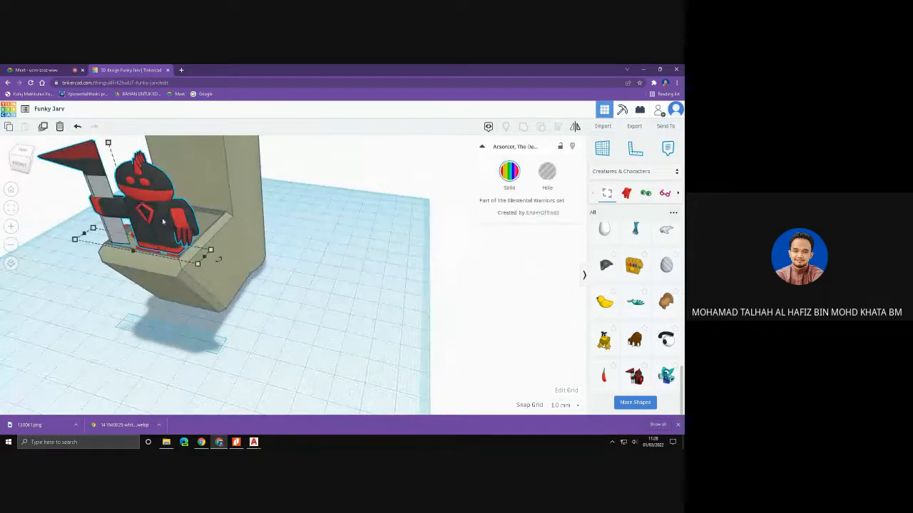
{"action": "left_click_drag", "start_coordinate": [163, 222], "coordinate": [144, 226]}
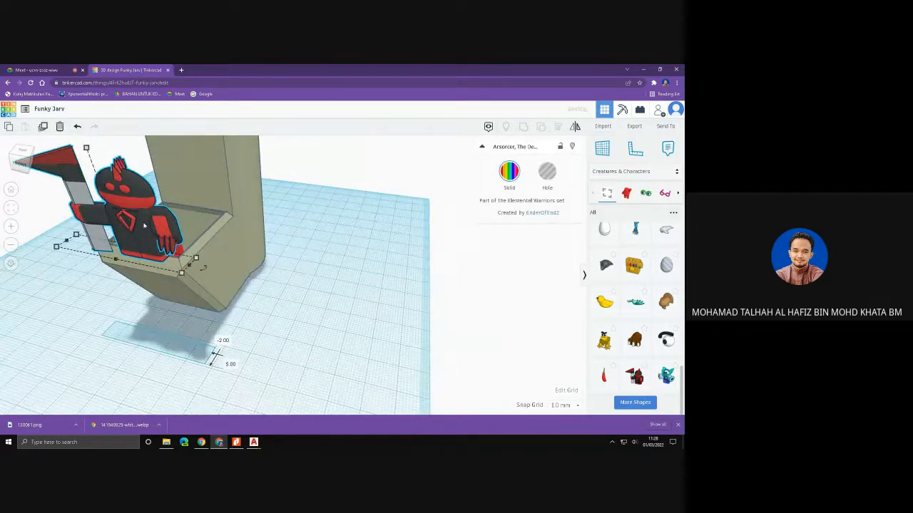
{"action": "scroll", "coordinate": [147, 161], "scroll_direction": "down", "scroll_amount": 3}
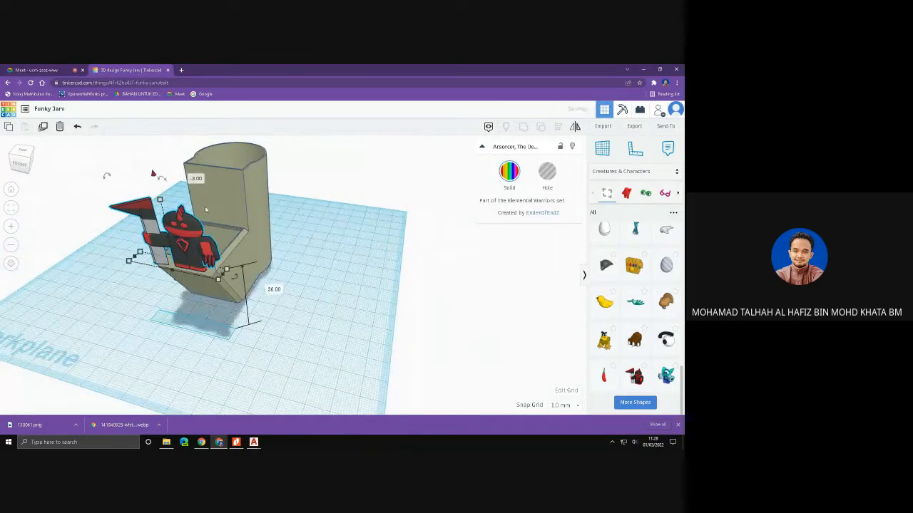
- Export only the selected Arsorcer figure as an STL file for 3D printing
{"action": "right_click_drag", "start_coordinate": [302, 273], "coordinate": [235, 278]}
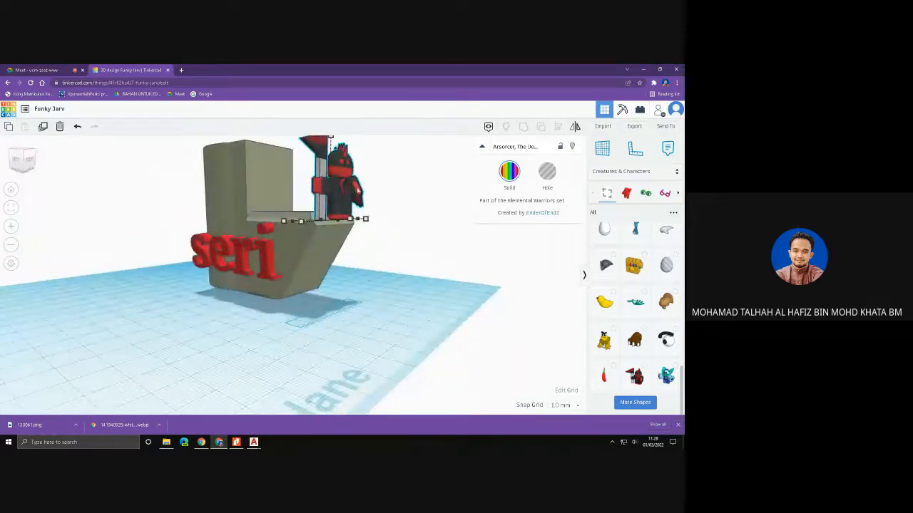
{"action": "right_click_drag", "start_coordinate": [416, 242], "coordinate": [299, 220]}
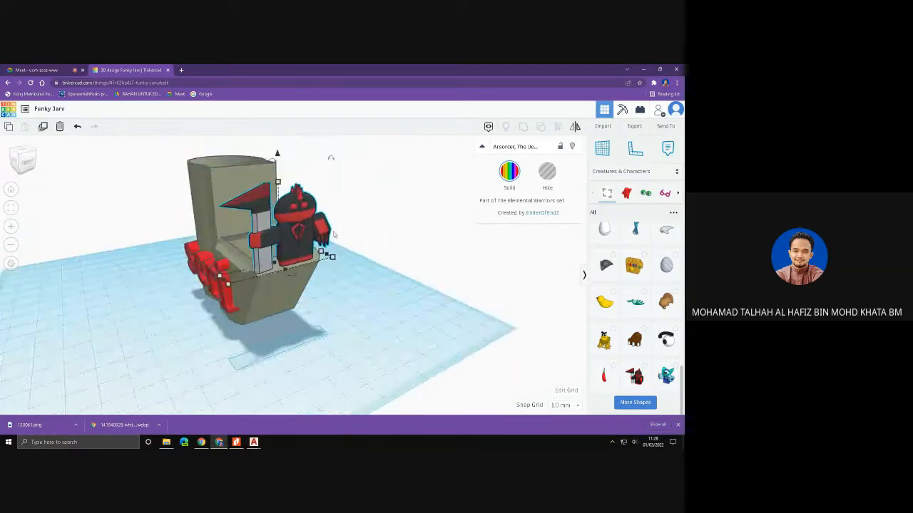
{"action": "right_click_drag", "start_coordinate": [349, 248], "coordinate": [485, 285]}
{"action": "right_click_drag", "start_coordinate": [366, 298], "coordinate": [427, 319]}
{"action": "left_click", "coordinate": [632, 128]}
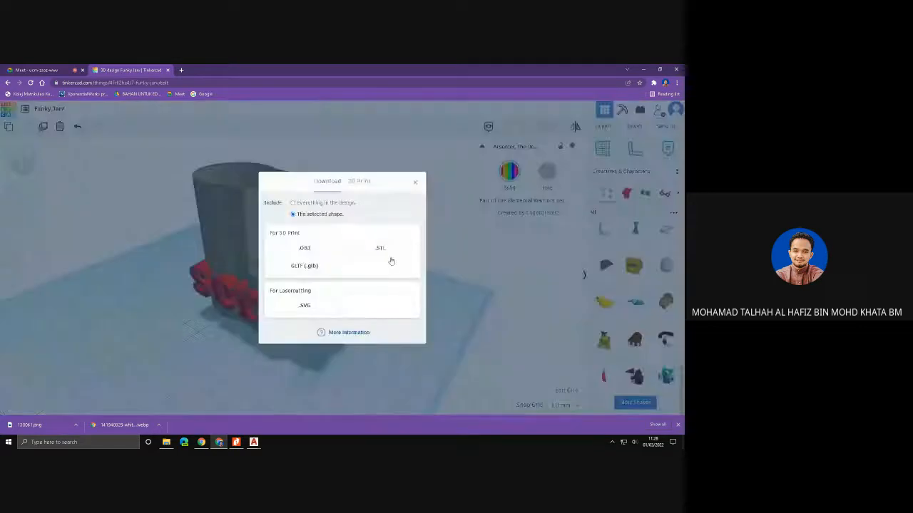
{"action": "left_click", "coordinate": [377, 249]}
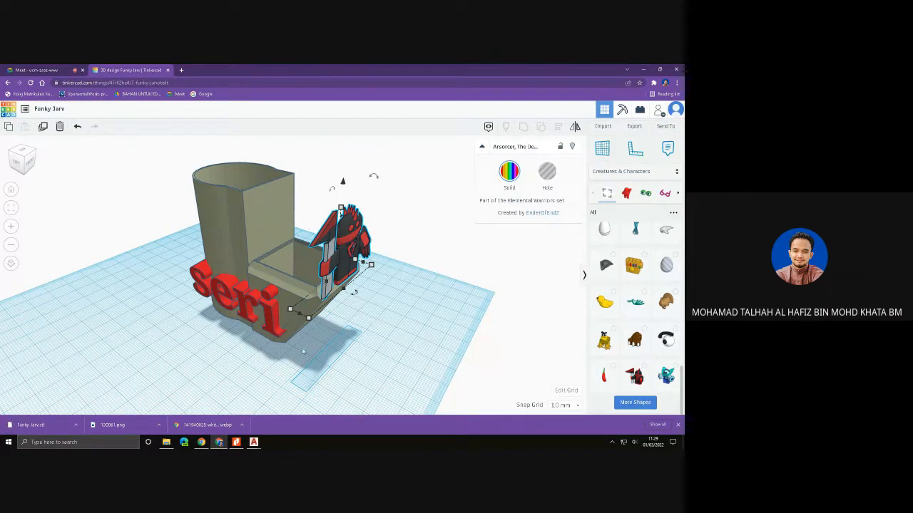
- Recolour the pencil case with the preset colours, trying green first and settling on magenta
{"action": "right_click_drag", "start_coordinate": [373, 297], "coordinate": [314, 286]}
{"action": "right_click_drag", "start_coordinate": [311, 287], "coordinate": [381, 197]}
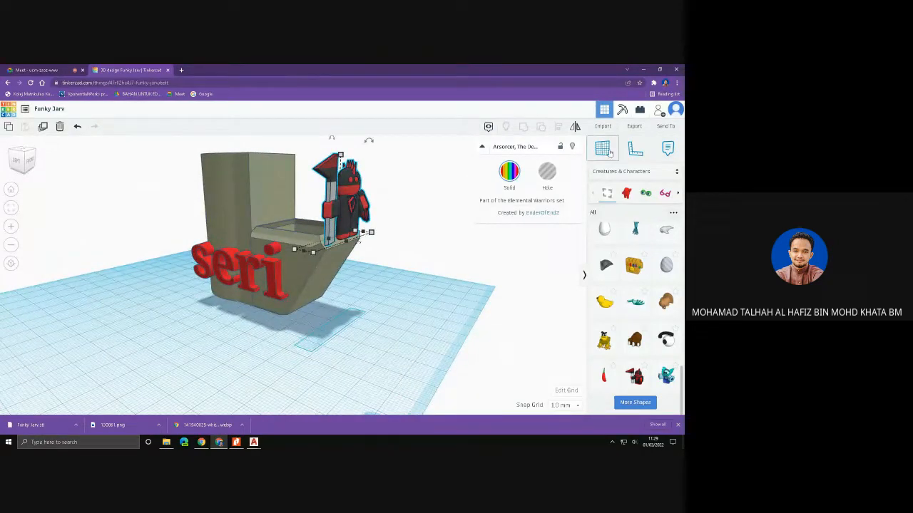
{"action": "left_click", "coordinate": [615, 174]}
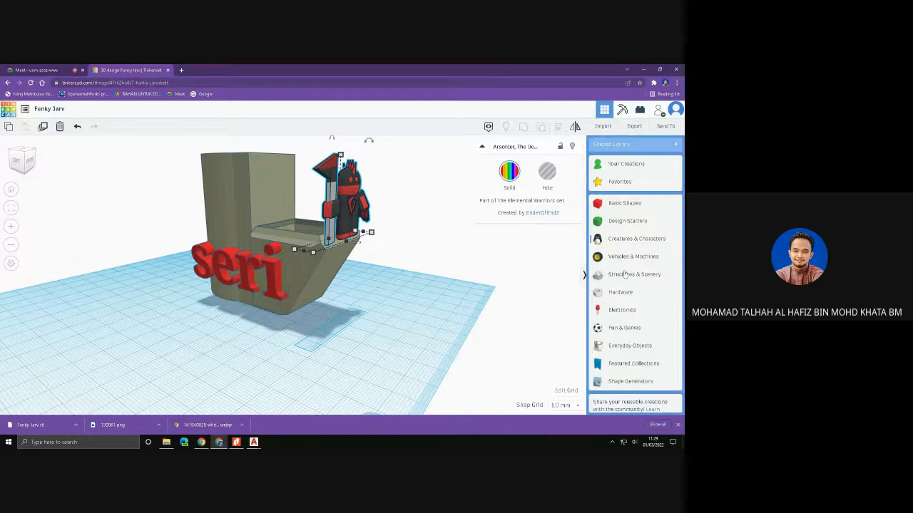
{"action": "left_click", "coordinate": [233, 196]}
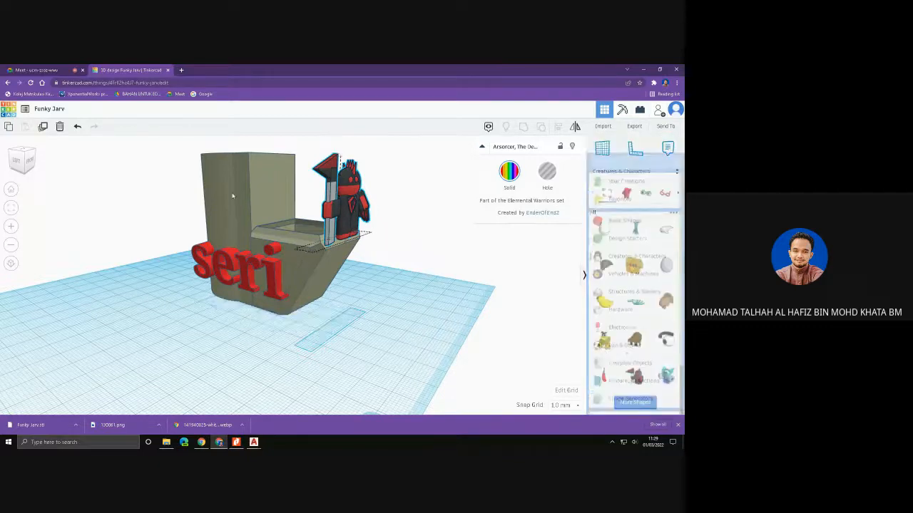
{"action": "left_click", "coordinate": [509, 171]}
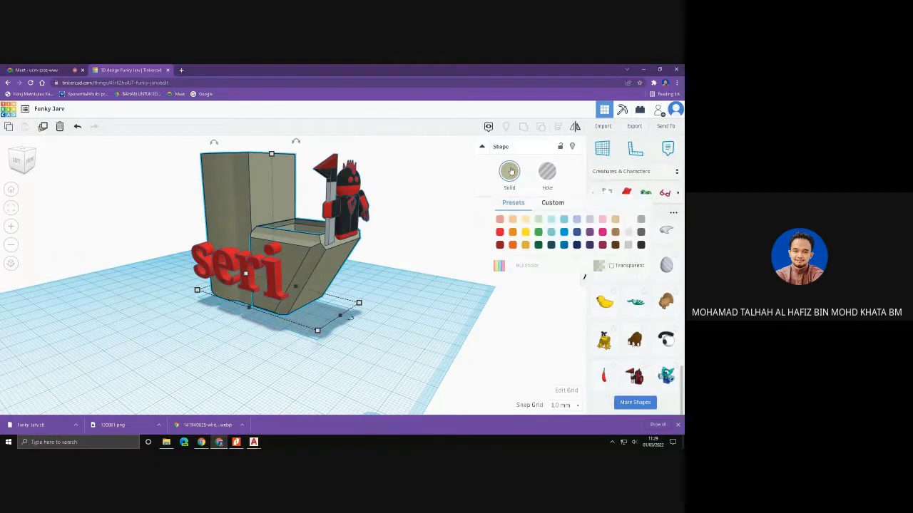
{"action": "left_click", "coordinate": [538, 233]}
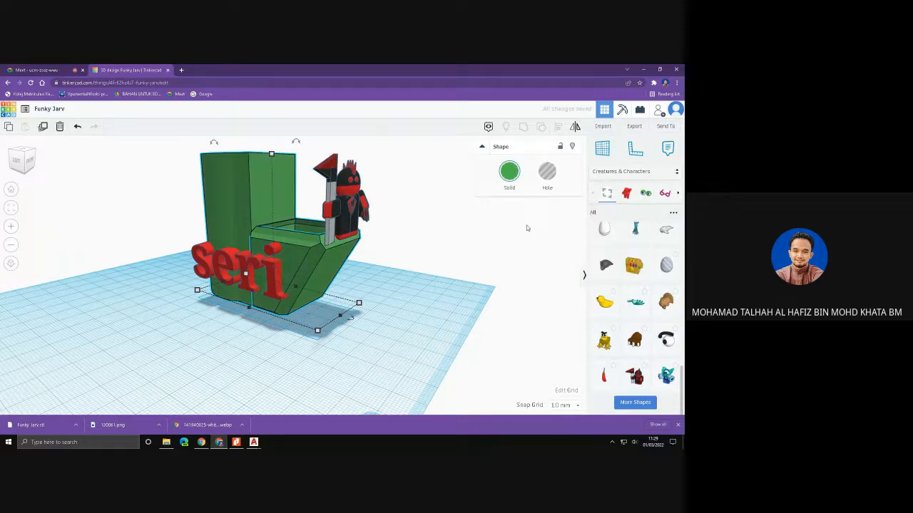
{"action": "left_click", "coordinate": [507, 169]}
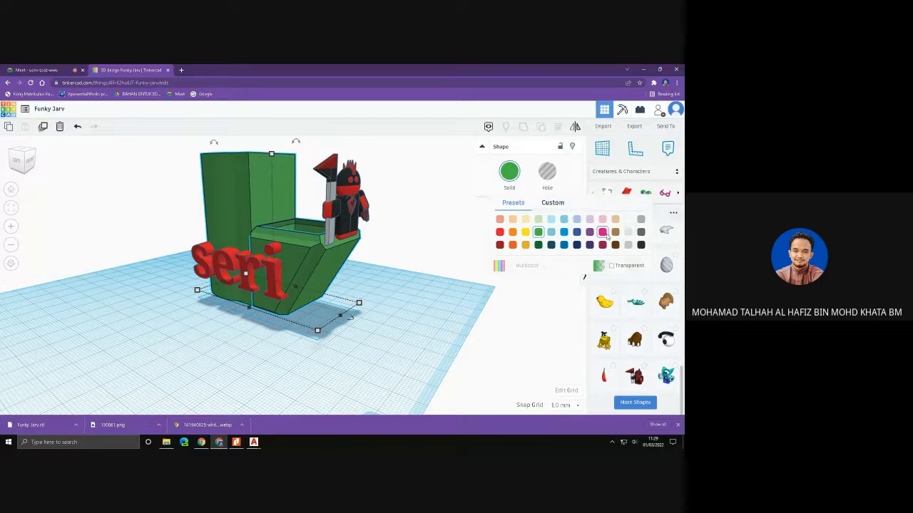
{"action": "left_click", "coordinate": [602, 232]}
- Examine the custom colour options for the pencil case and deselect the model
{"action": "left_click", "coordinate": [509, 171]}
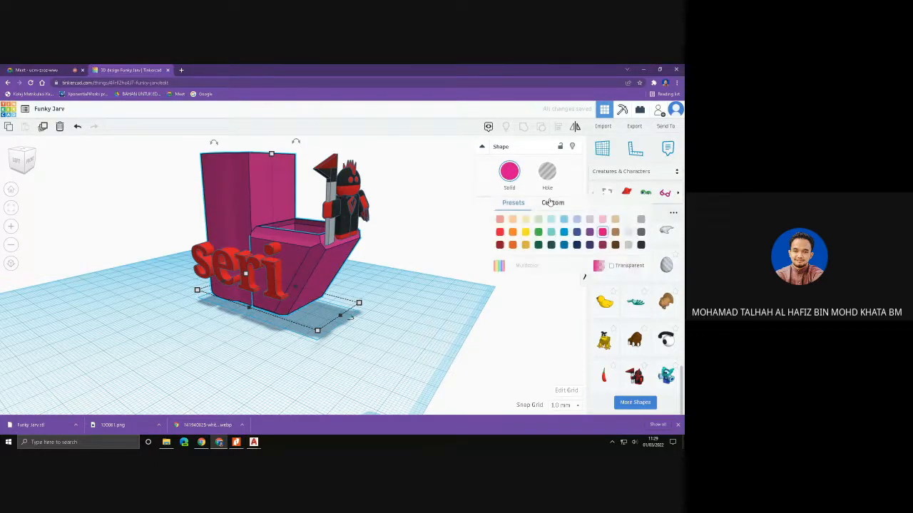
{"action": "left_click", "coordinate": [549, 203]}
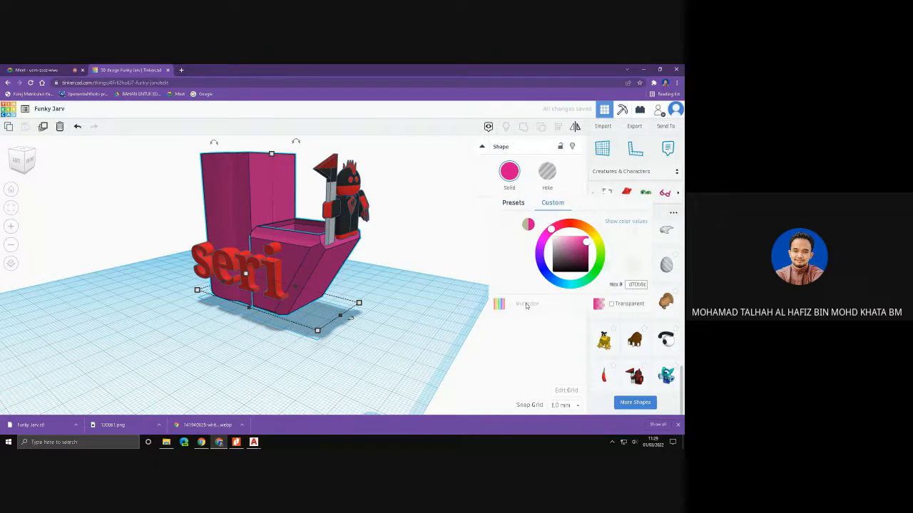
{"action": "left_click", "coordinate": [527, 225]}
{"action": "left_click", "coordinate": [527, 225]}
{"action": "scroll", "coordinate": [285, 248], "scroll_direction": "down", "scroll_amount": 2}
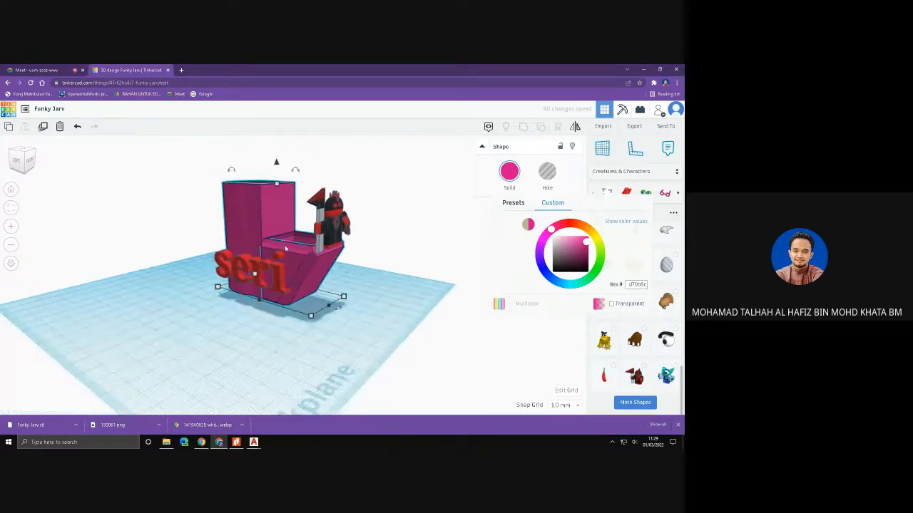
{"action": "left_click", "coordinate": [390, 225]}
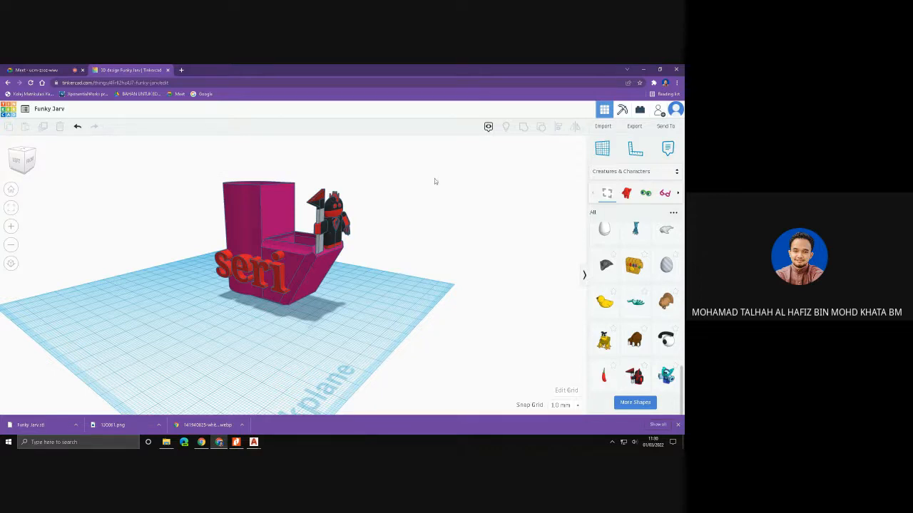
- Place an Evergreen tree from the Structures & Scenery collection on the pencil case's side above the text and shrink its base
{"action": "scroll", "coordinate": [644, 317], "scroll_direction": "down", "scroll_amount": 1}
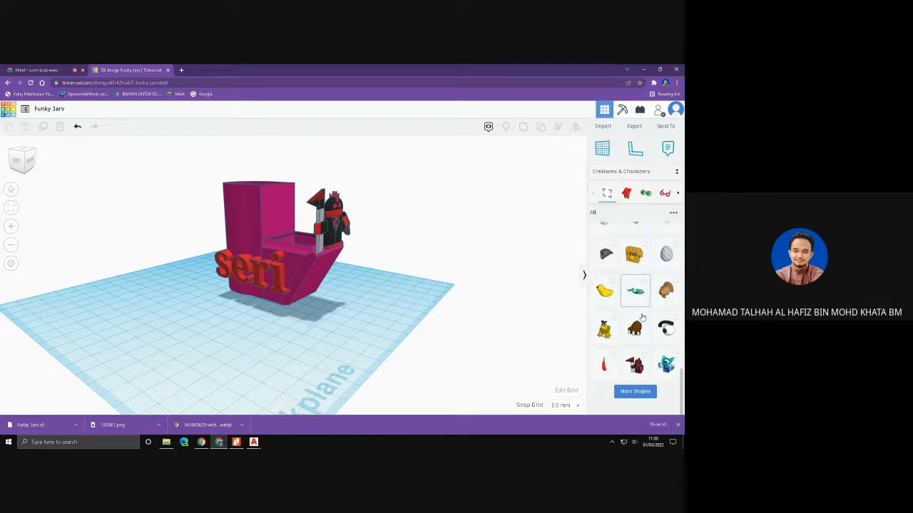
{"action": "scroll", "coordinate": [644, 317], "scroll_direction": "up", "scroll_amount": 5}
{"action": "scroll", "coordinate": [642, 317], "scroll_direction": "up", "scroll_amount": 10}
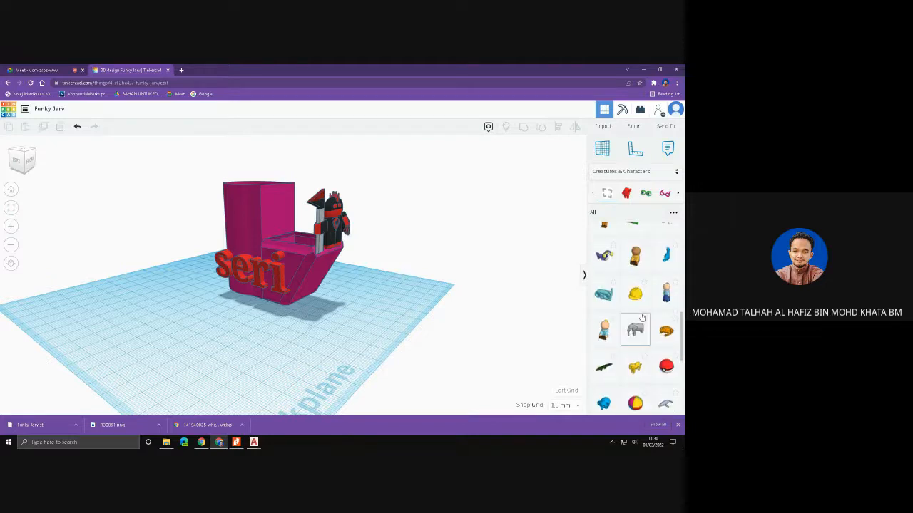
{"action": "scroll", "coordinate": [642, 318], "scroll_direction": "up", "scroll_amount": 1}
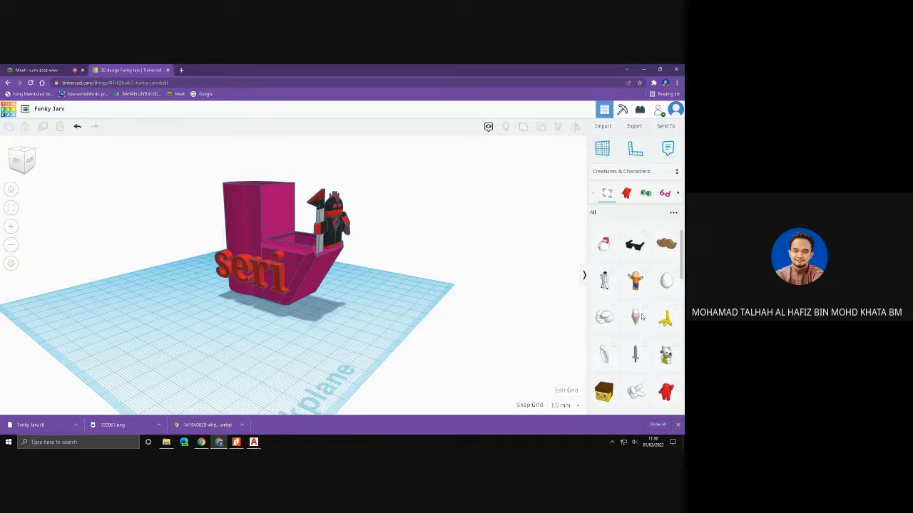
{"action": "scroll", "coordinate": [642, 317], "scroll_direction": "up", "scroll_amount": 4}
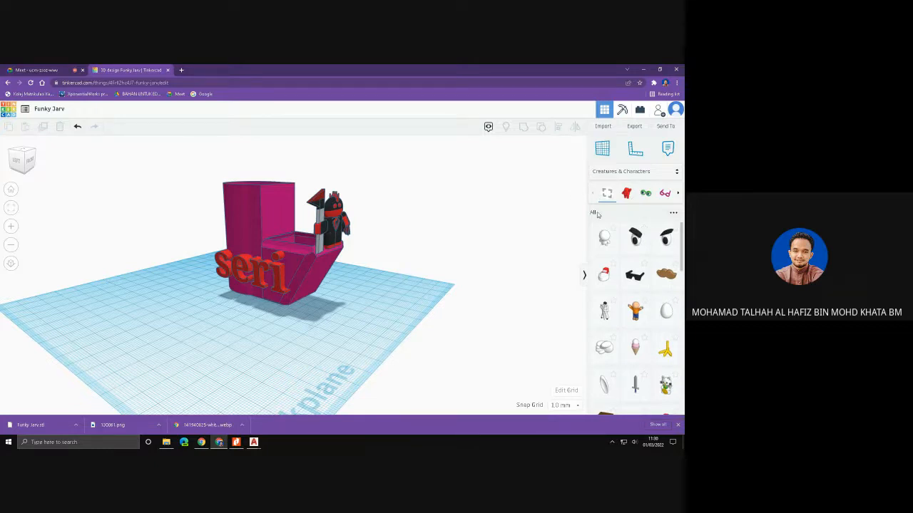
{"action": "left_click", "coordinate": [645, 174]}
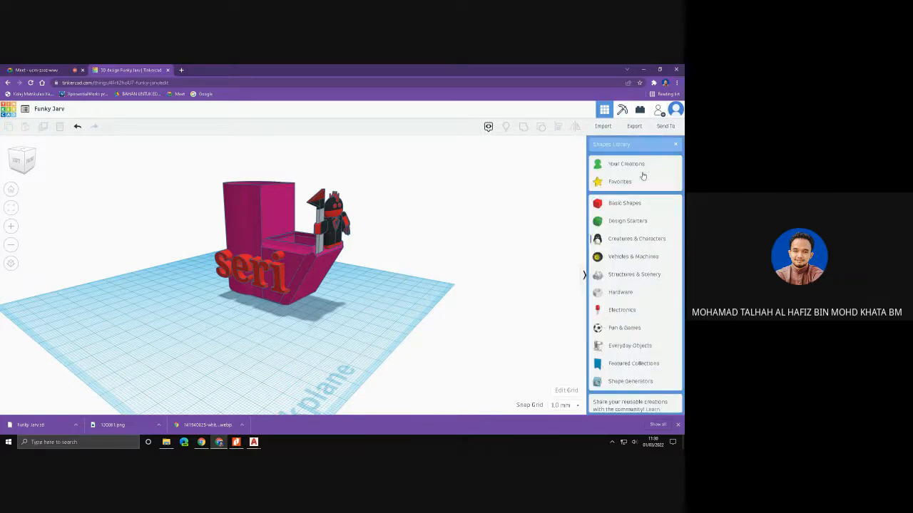
{"action": "left_click", "coordinate": [625, 275]}
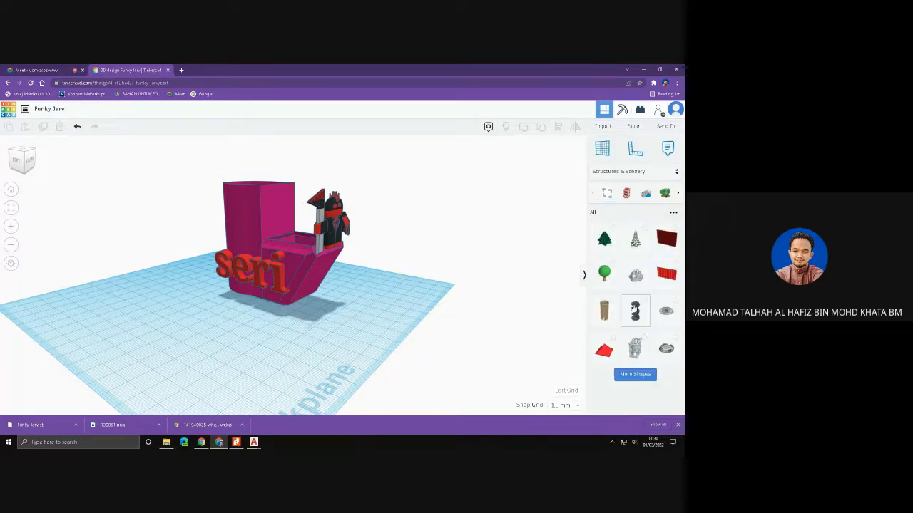
{"action": "left_click_drag", "start_coordinate": [604, 239], "coordinate": [243, 305]}
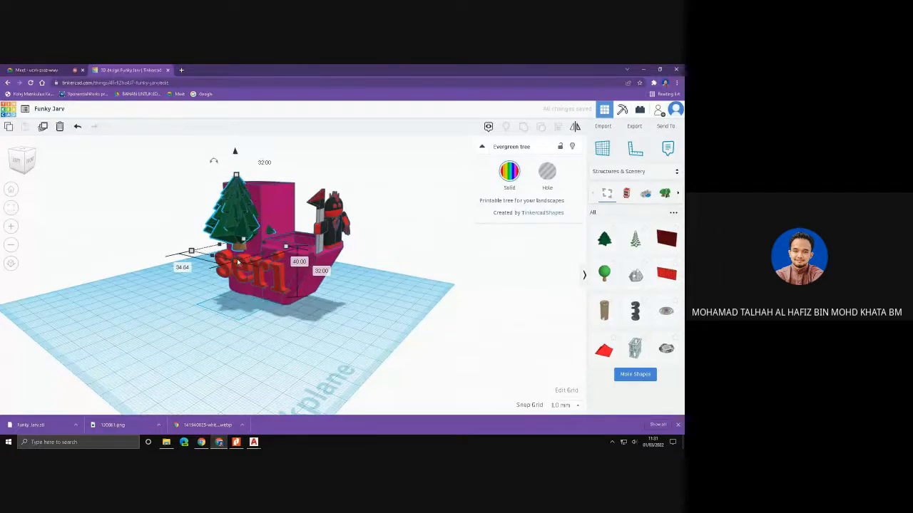
{"action": "left_click_drag", "start_coordinate": [237, 261], "coordinate": [234, 257]}
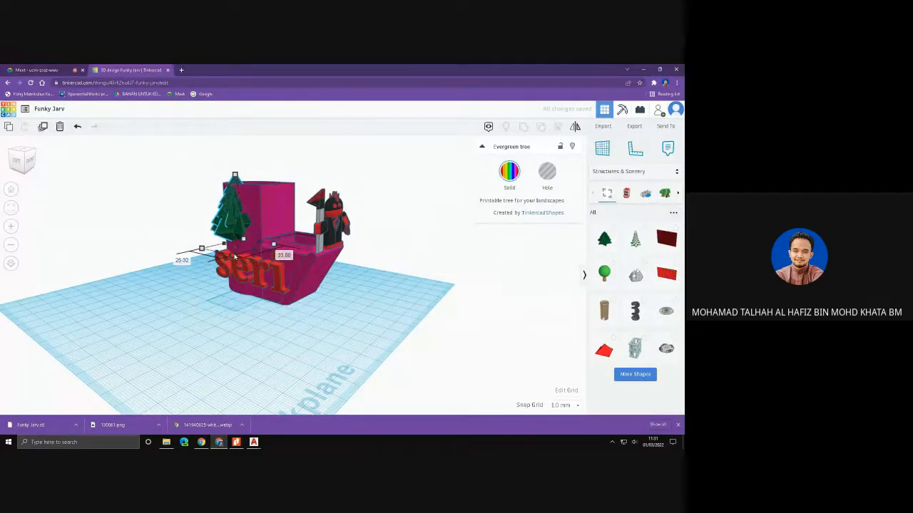
- Examine the decorated pencil case with its tree, text and figure from several angles
{"action": "right_click_drag", "start_coordinate": [279, 215], "coordinate": [311, 217]}
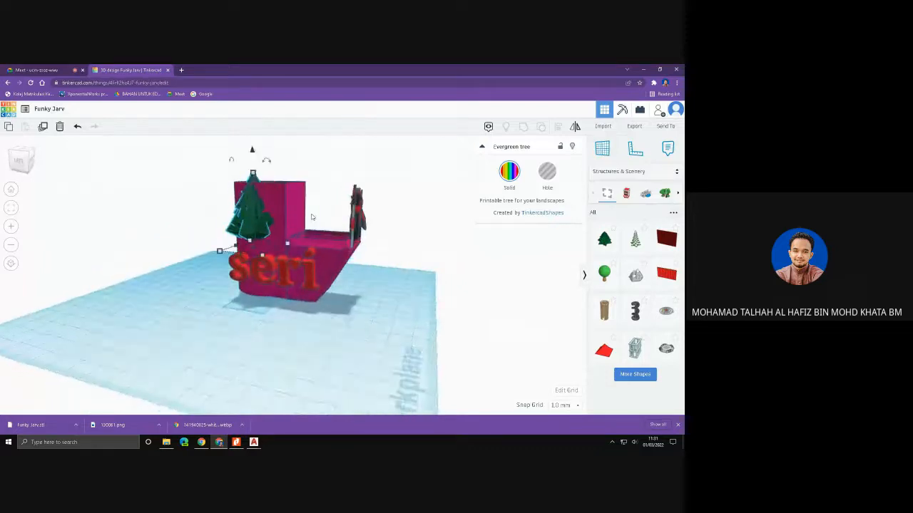
{"action": "right_click_drag", "start_coordinate": [362, 264], "coordinate": [350, 242]}
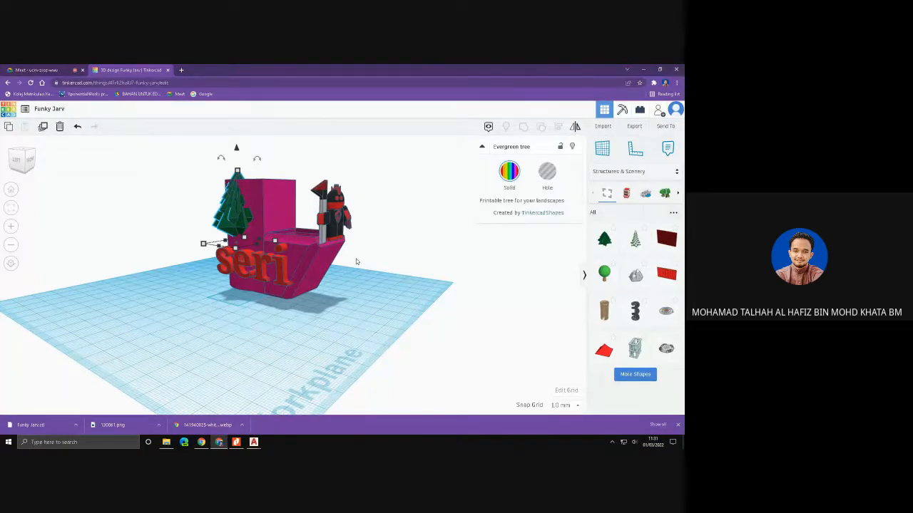
{"action": "right_click_drag", "start_coordinate": [362, 246], "coordinate": [358, 260]}
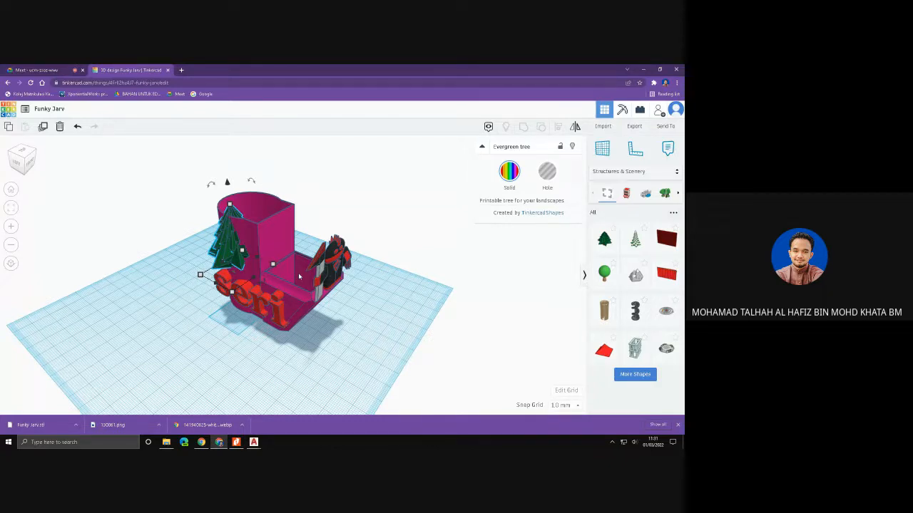
{"action": "right_click_drag", "start_coordinate": [328, 281], "coordinate": [373, 310]}
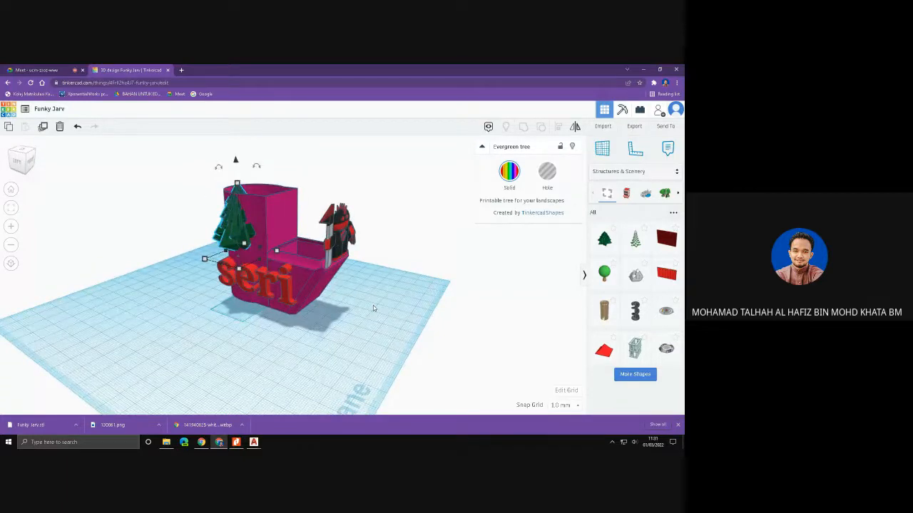
{"action": "right_click_drag", "start_coordinate": [350, 306], "coordinate": [316, 269]}
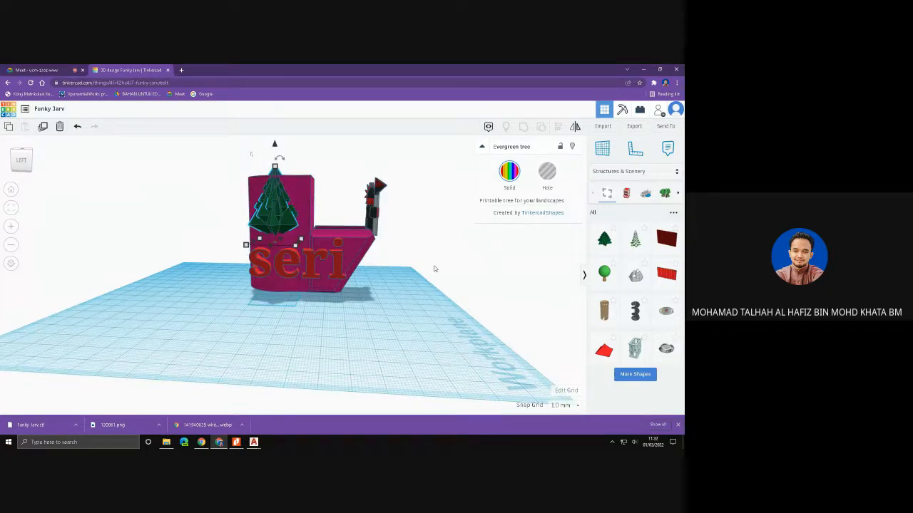
{"action": "right_click_drag", "start_coordinate": [434, 269], "coordinate": [399, 287]}
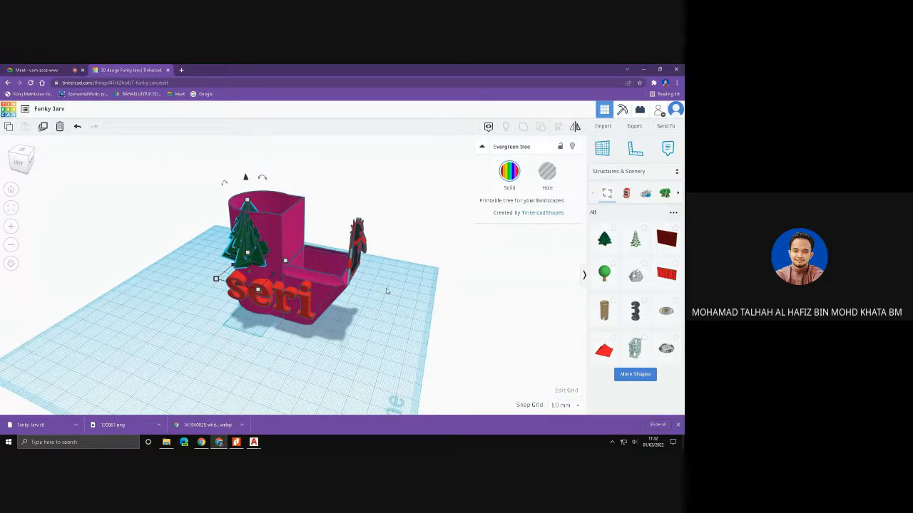
{"action": "right_click_drag", "start_coordinate": [386, 265], "coordinate": [369, 236]}
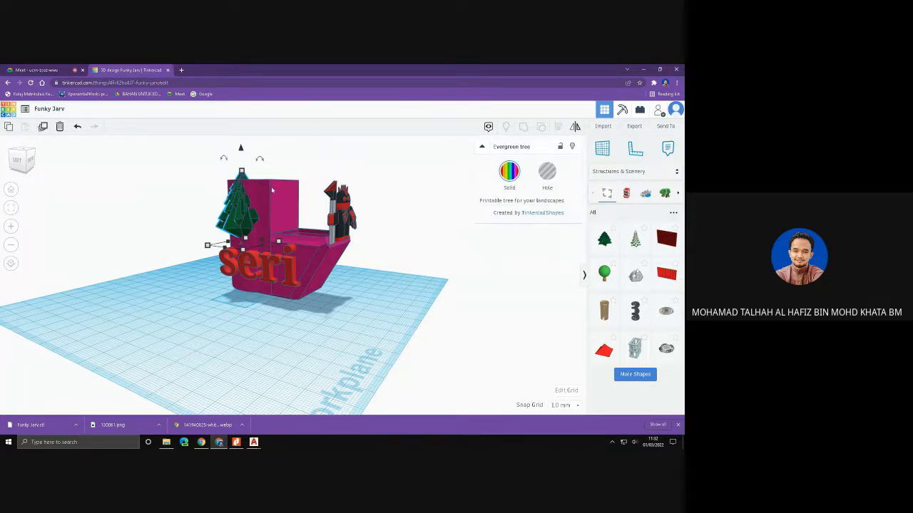
- Switch to File Explorer and open the pencil holder brochure PDF from the Telegram Desktop folder
{"action": "left_click", "coordinate": [642, 69]}
{"action": "left_click", "coordinate": [166, 442]}
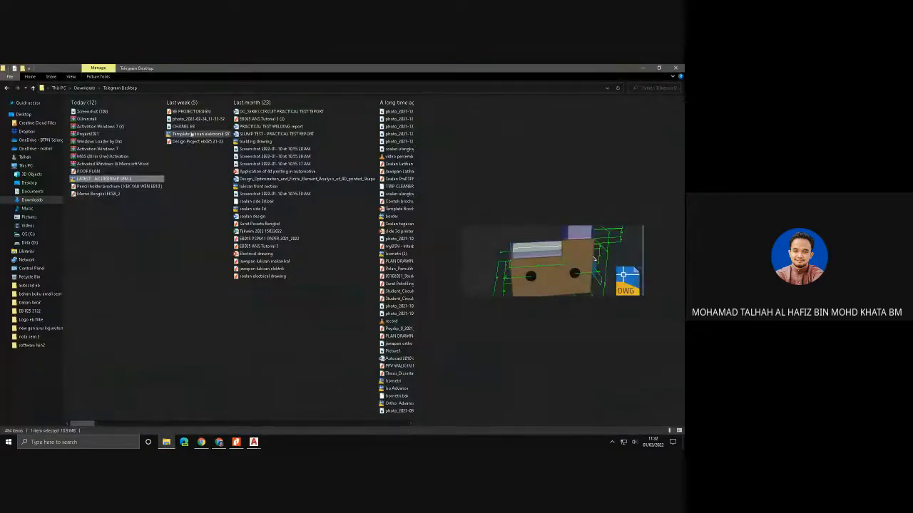
{"action": "left_click", "coordinate": [114, 187]}
{"action": "double_click", "coordinate": [114, 187]}
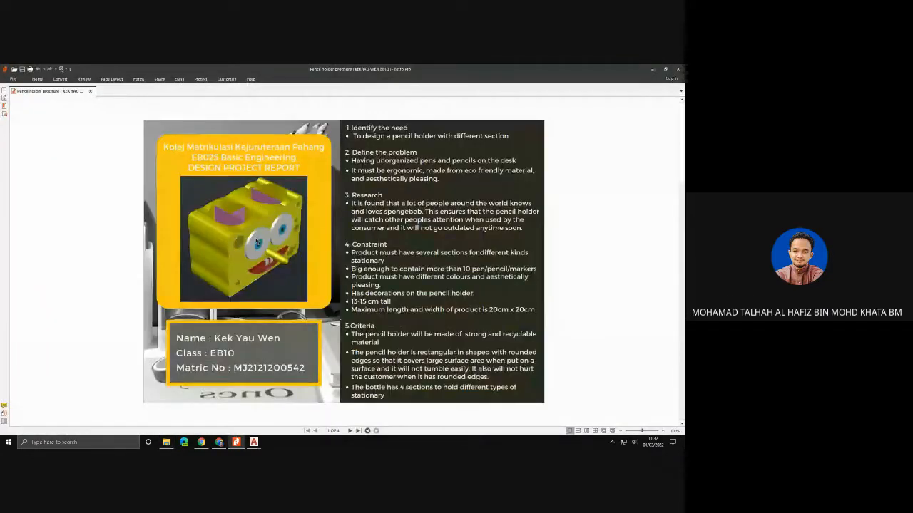
- Look through the brochure's pages, comparing the design project report, the part descriptions and the dimensioned plan, front and side views
{"action": "scroll", "coordinate": [258, 241], "scroll_direction": "down", "scroll_amount": 3}
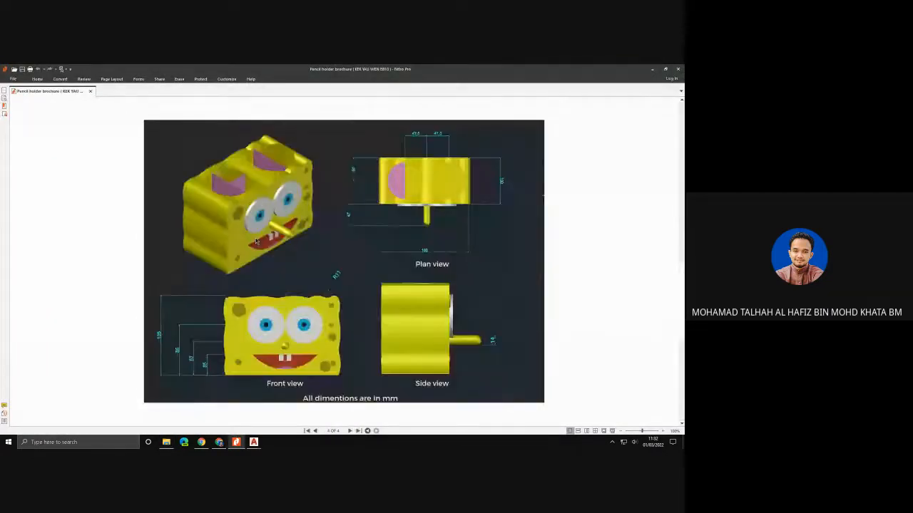
{"action": "scroll", "coordinate": [258, 241], "scroll_direction": "up", "scroll_amount": 3}
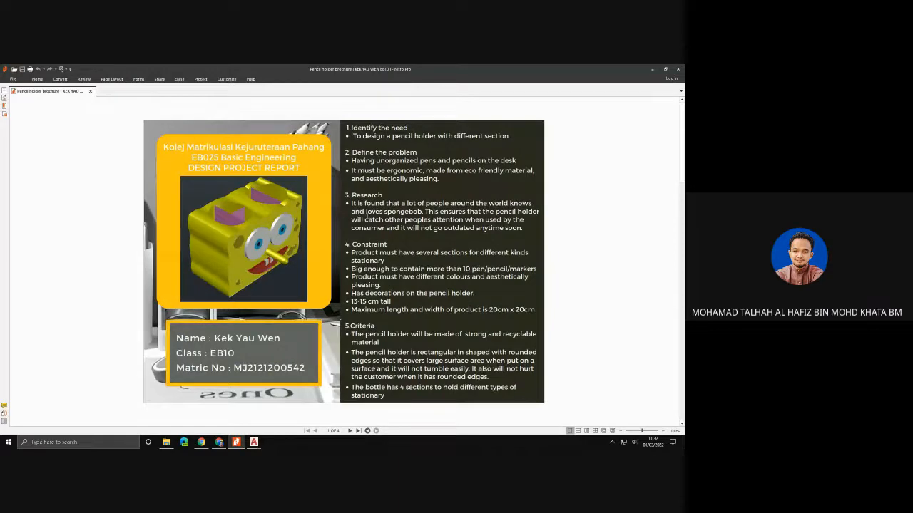
{"action": "scroll", "coordinate": [388, 230], "scroll_direction": "down", "scroll_amount": 2}
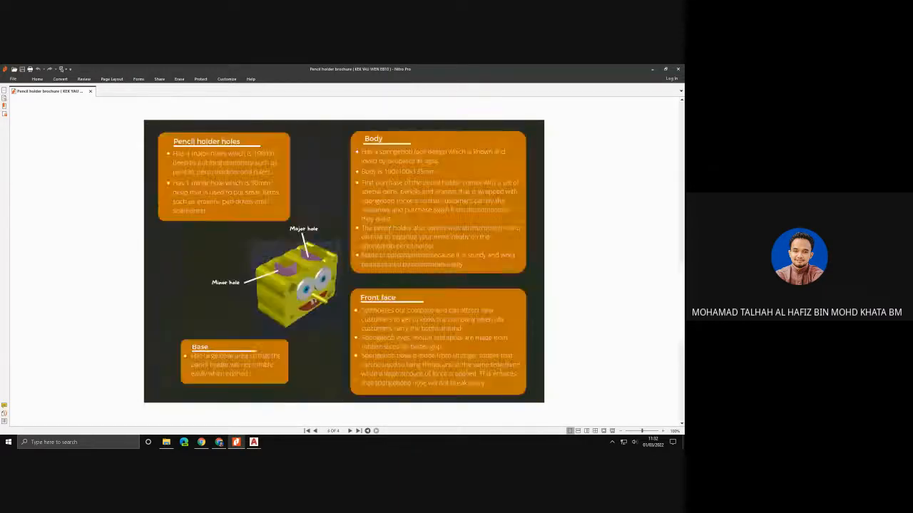
{"action": "scroll", "coordinate": [388, 232], "scroll_direction": "up", "scroll_amount": 2}
{"action": "scroll", "coordinate": [388, 232], "scroll_direction": "down", "scroll_amount": 3}
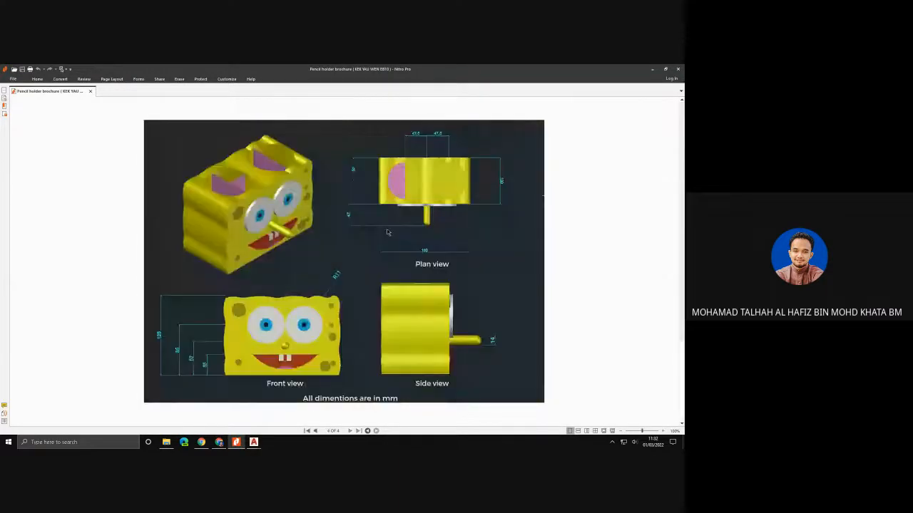
- Review the brochure's project report, alternative designs and dimensioned views, and close the PDF to return to the desktop
{"action": "scroll", "coordinate": [388, 233], "scroll_direction": "up", "scroll_amount": 3}
{"action": "scroll", "coordinate": [389, 233], "scroll_direction": "down", "scroll_amount": 3}
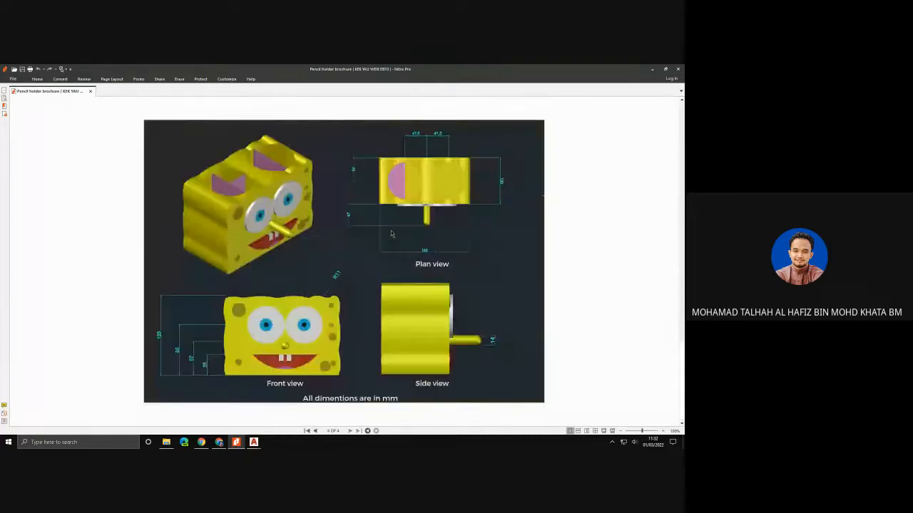
{"action": "scroll", "coordinate": [390, 233], "scroll_direction": "up", "scroll_amount": 3}
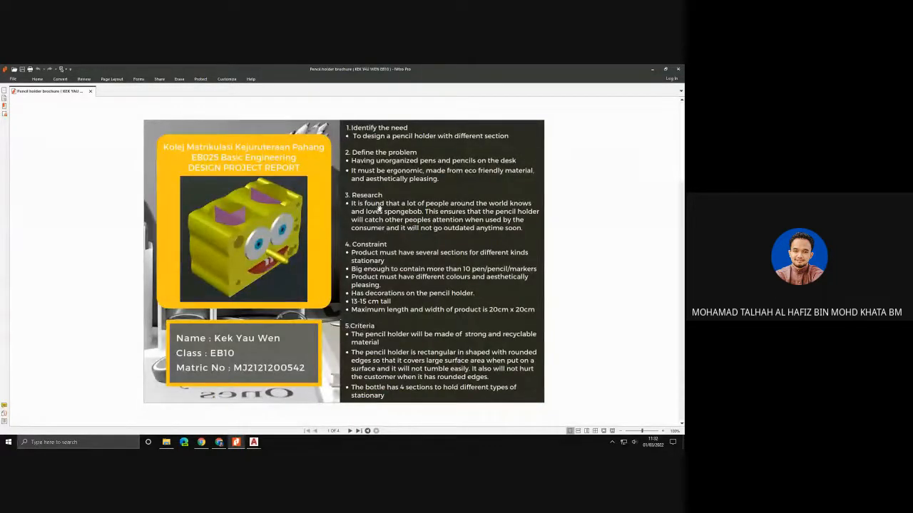
{"action": "scroll", "coordinate": [458, 175], "scroll_direction": "down", "scroll_amount": 3}
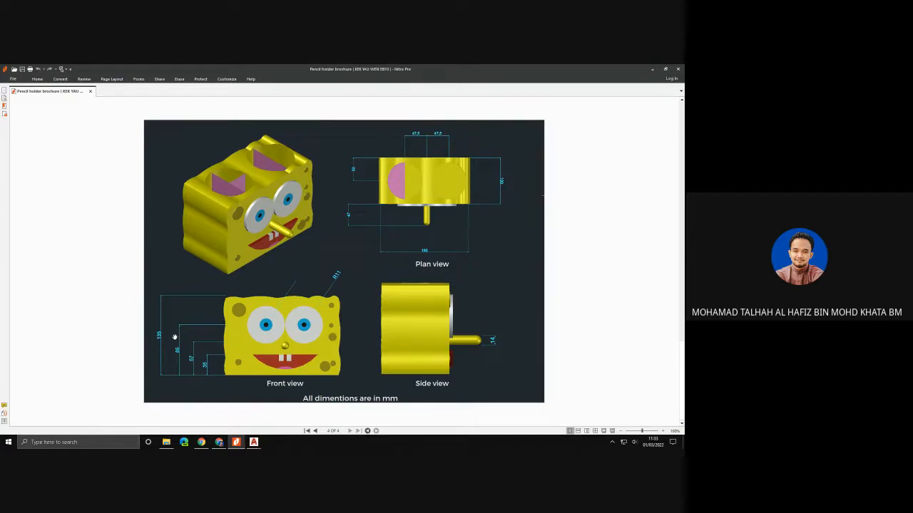
{"action": "scroll", "coordinate": [365, 341], "scroll_direction": "up", "scroll_amount": 2}
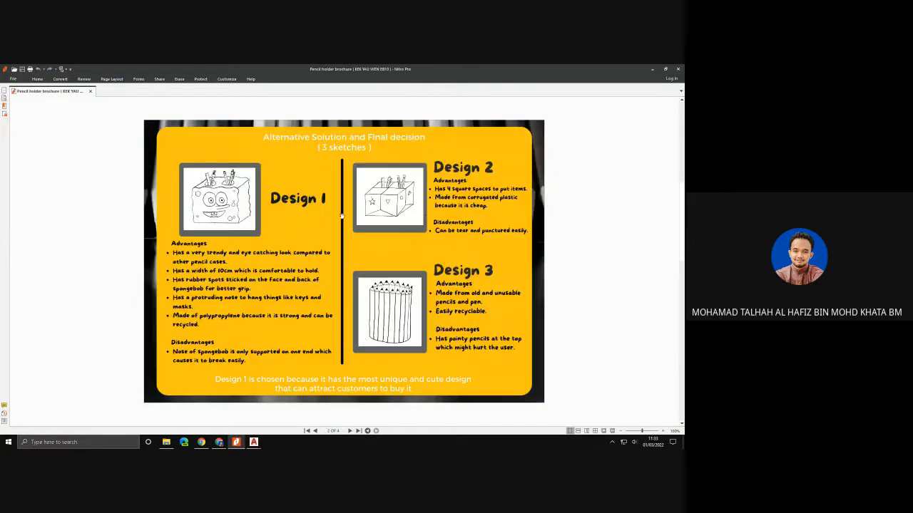
{"action": "scroll", "coordinate": [337, 235], "scroll_direction": "up", "scroll_amount": 2}
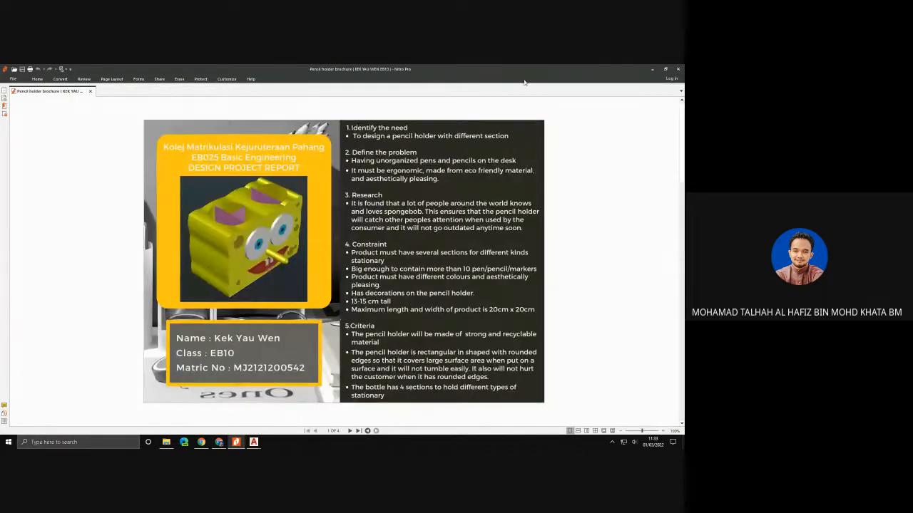
{"action": "left_click", "coordinate": [678, 70]}
{"action": "left_click", "coordinate": [641, 70]}
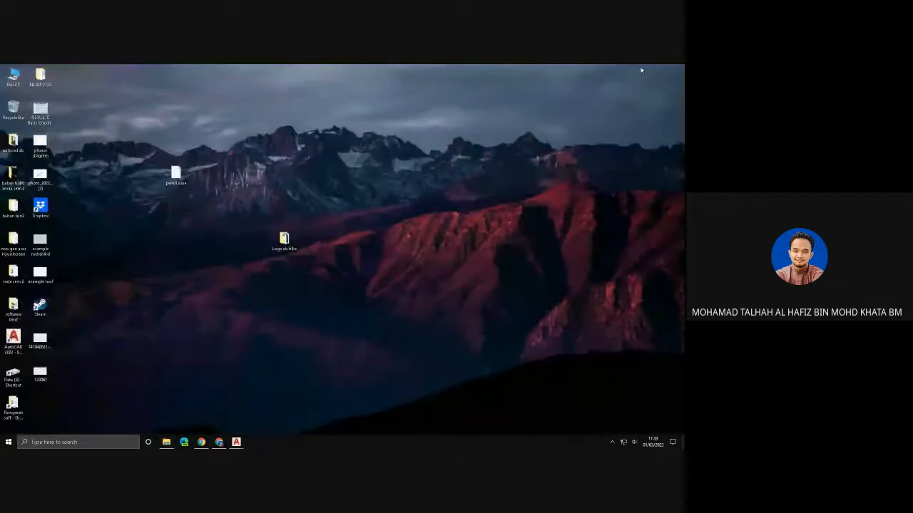
- Check the file type and size of the pencil case STL on the desktop in its properties
{"action": "left_click", "coordinate": [176, 176]}
{"action": "right_click", "coordinate": [177, 174]}
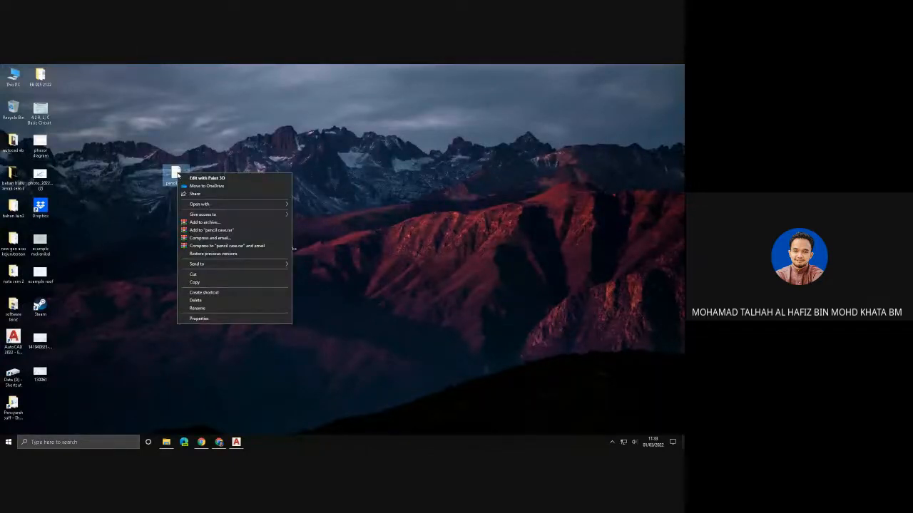
{"action": "left_click", "coordinate": [198, 319]}
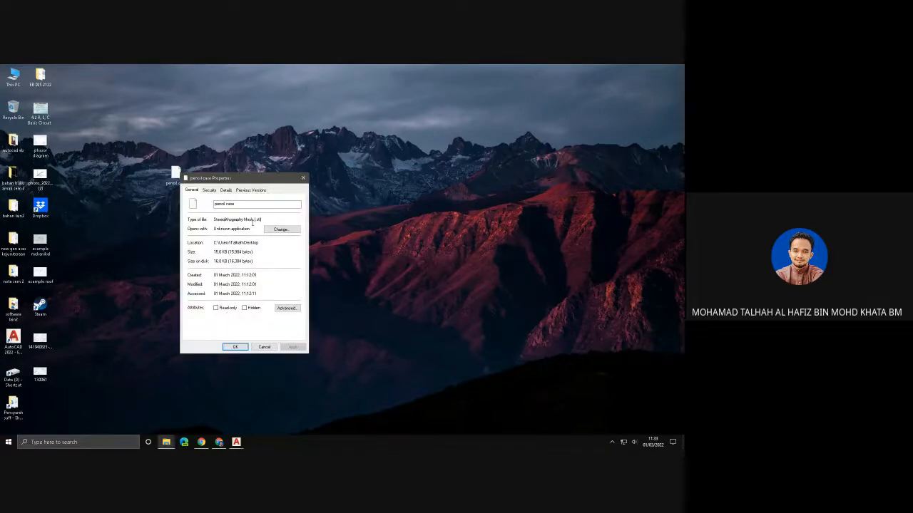
{"action": "left_click", "coordinate": [235, 347]}
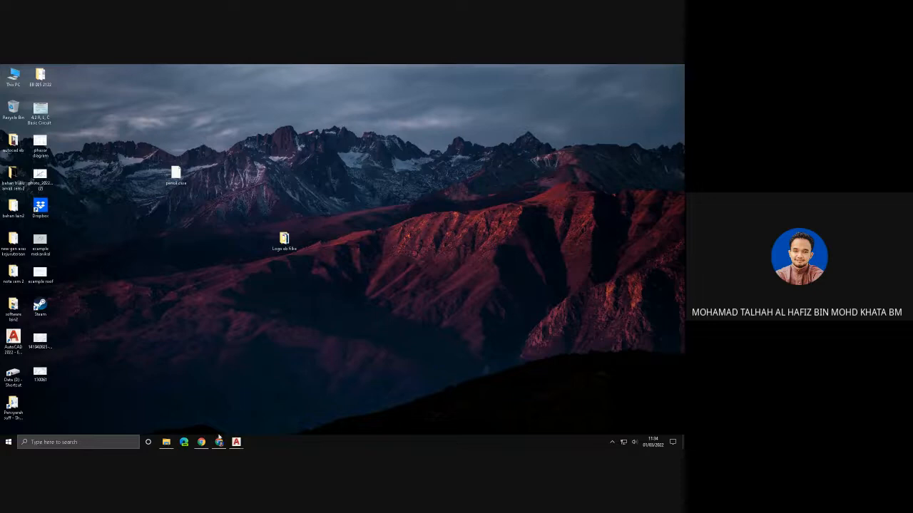
- Switch to the browser, check the Google Meet call and view the decorated pencil case in Tinkercad from a higher angle
{"action": "mouse_move", "coordinate": [219, 441]}
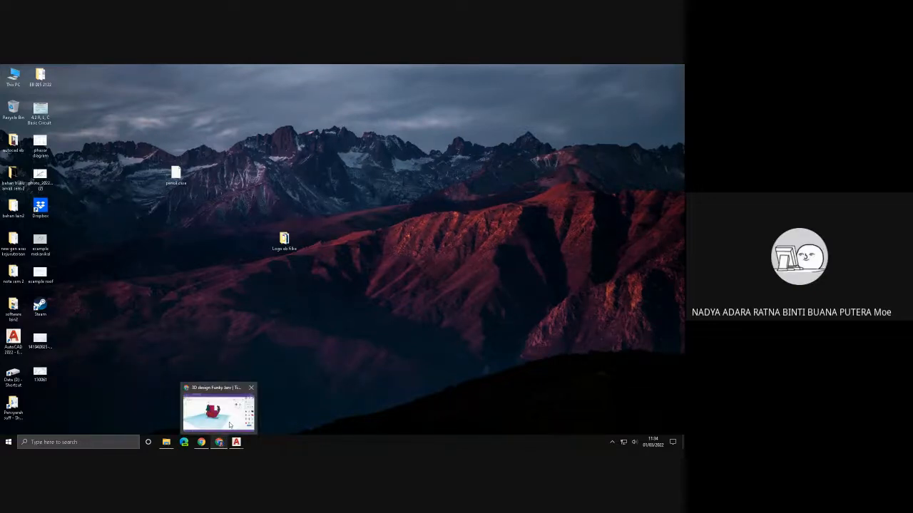
{"action": "left_click", "coordinate": [232, 421]}
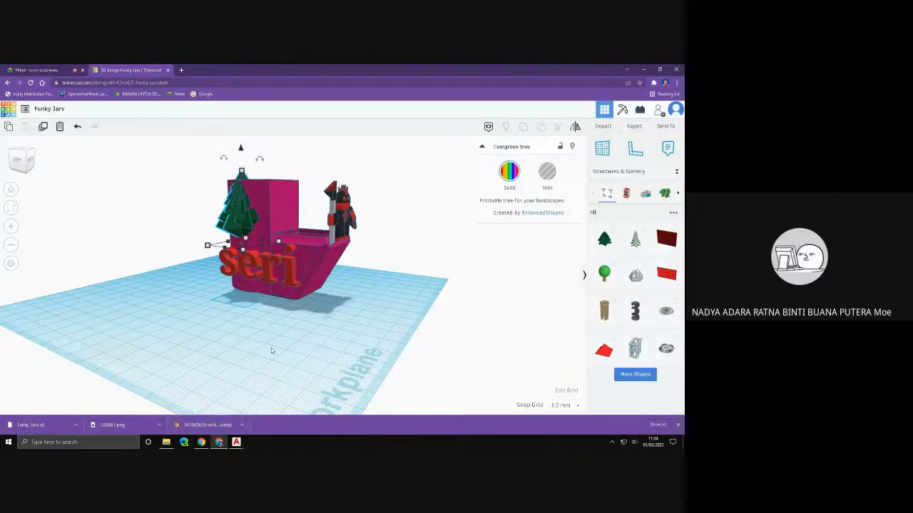
{"action": "left_click", "coordinate": [45, 72]}
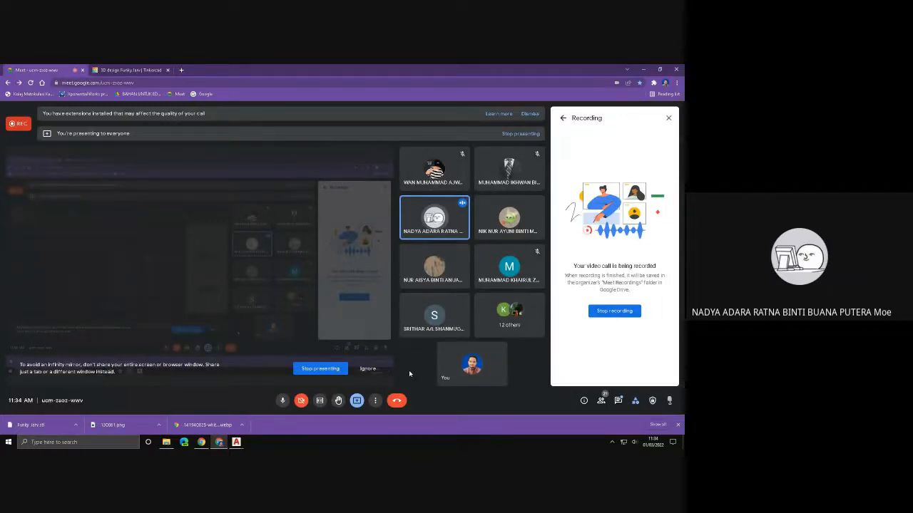
{"action": "left_click", "coordinate": [132, 70]}
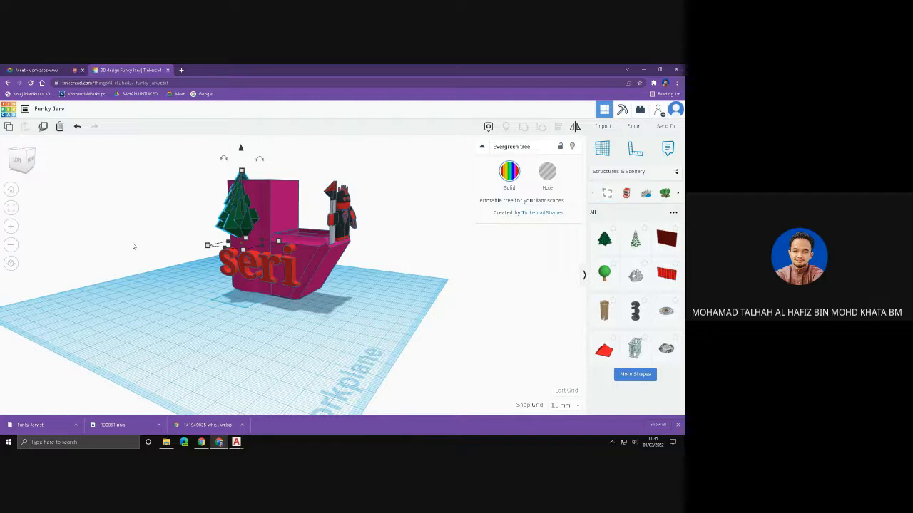
{"action": "left_click", "coordinate": [32, 70]}
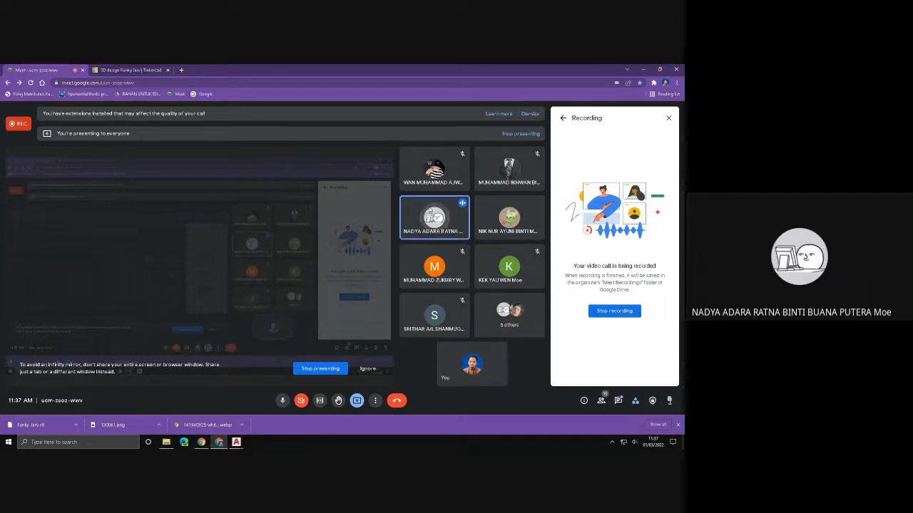
{"action": "left_click", "coordinate": [142, 70]}
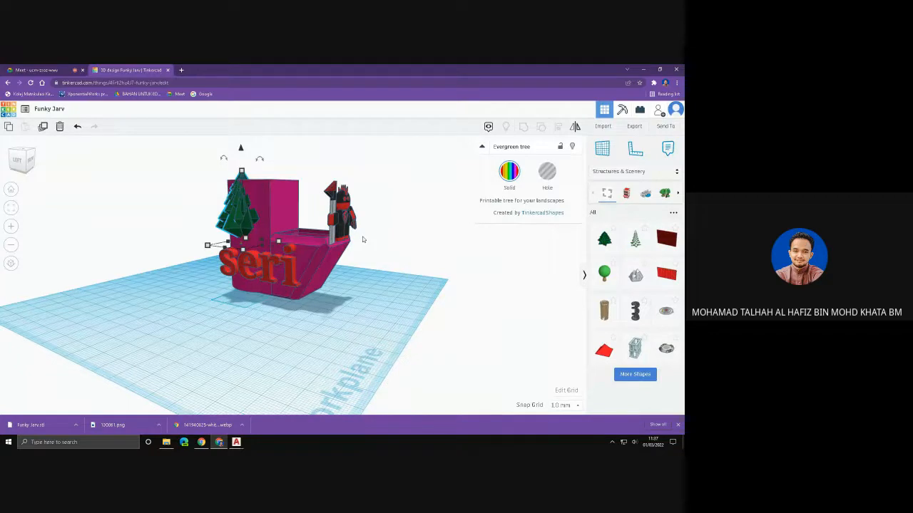
{"action": "right_click_drag", "start_coordinate": [362, 239], "coordinate": [362, 257]}
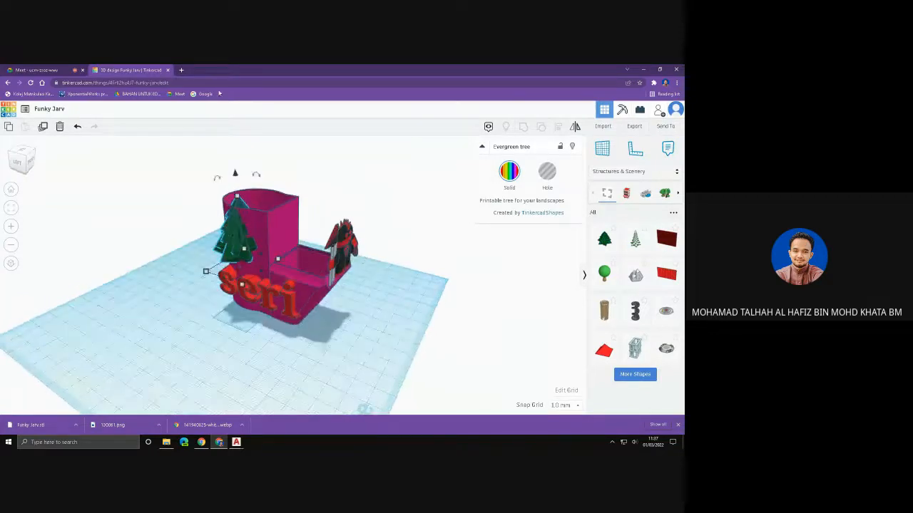
- Search Google in a new browser tab for "export sketcup stl file"
{"action": "left_click", "coordinate": [181, 70]}
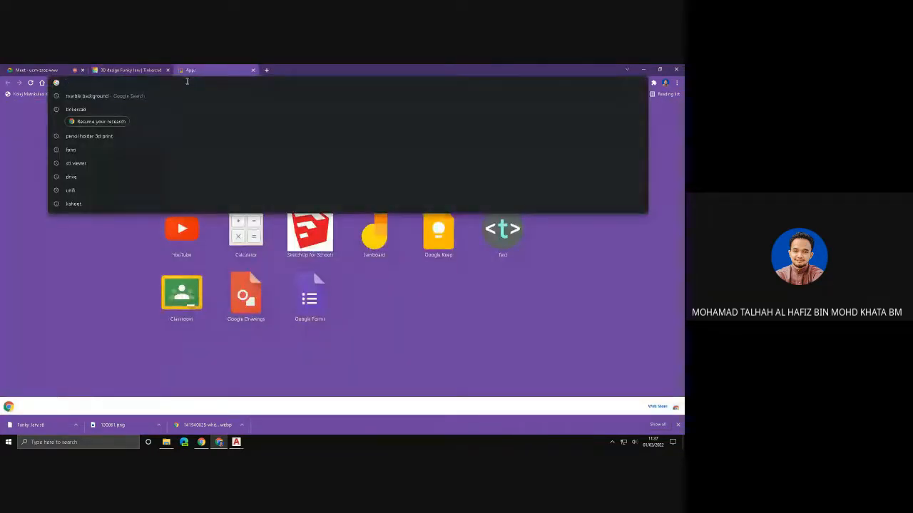
{"action": "type", "text": "e"}
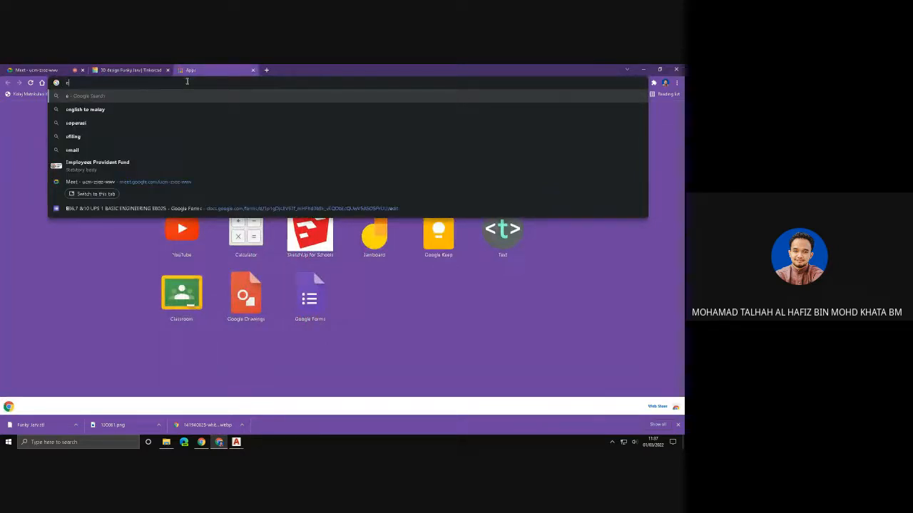
{"action": "type", "text": "xport"}
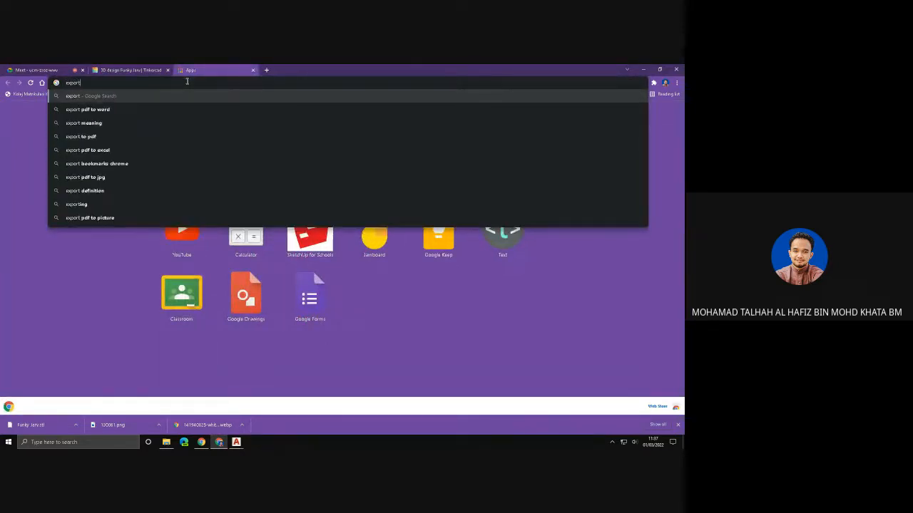
{"action": "type", "text": " sketcup"}
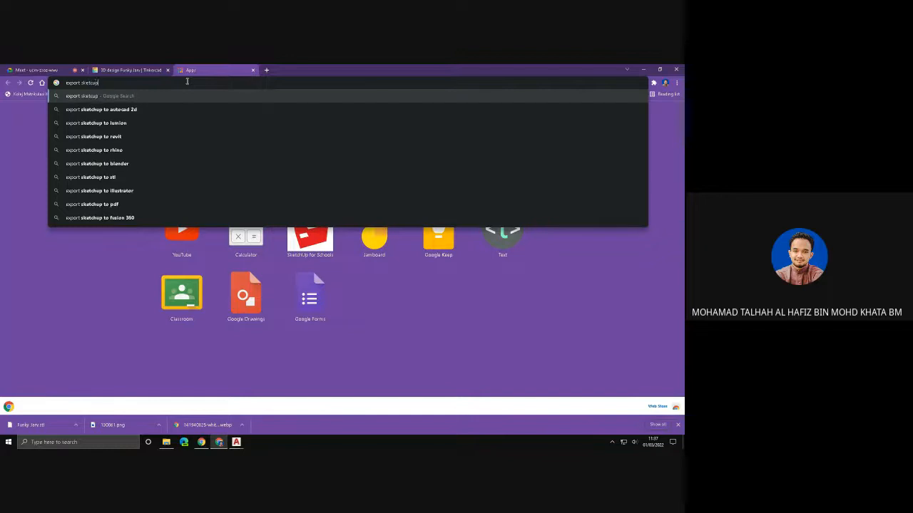
{"action": "type", "text": " stl file"}
{"action": "key", "text": "Return"}
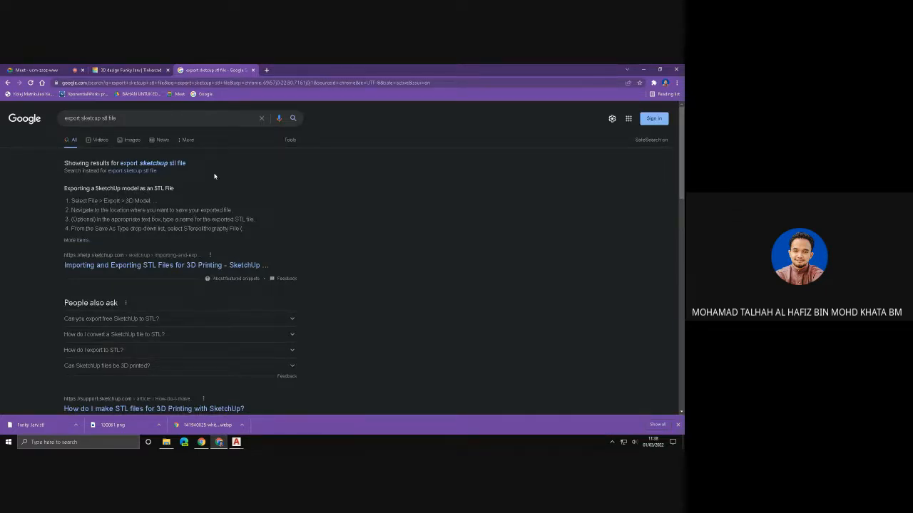
- Return to the Google Meet call and request to stop the meeting recording
{"action": "left_click", "coordinate": [140, 70]}
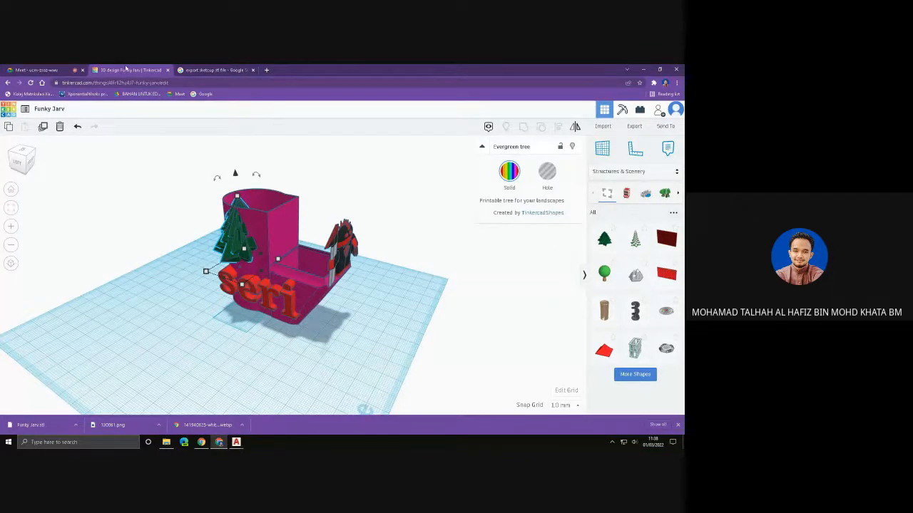
{"action": "left_click", "coordinate": [50, 70]}
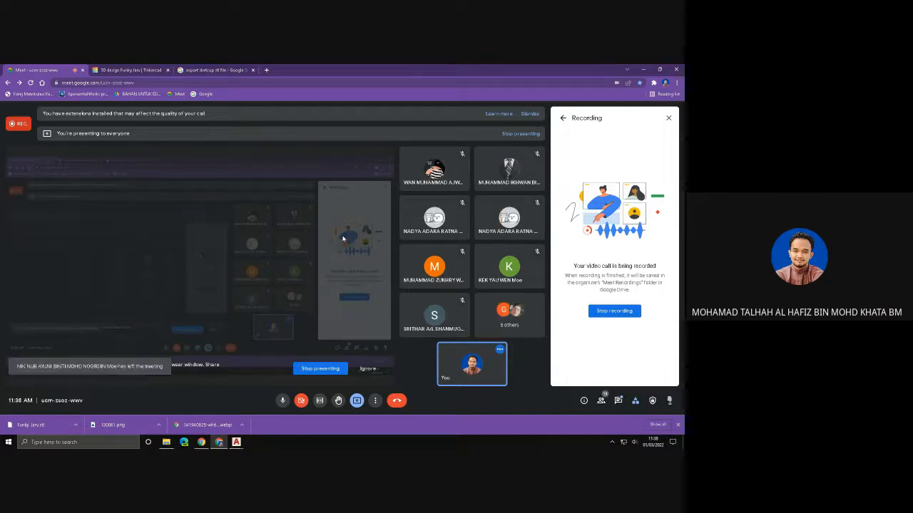
{"action": "left_click", "coordinate": [631, 314]}
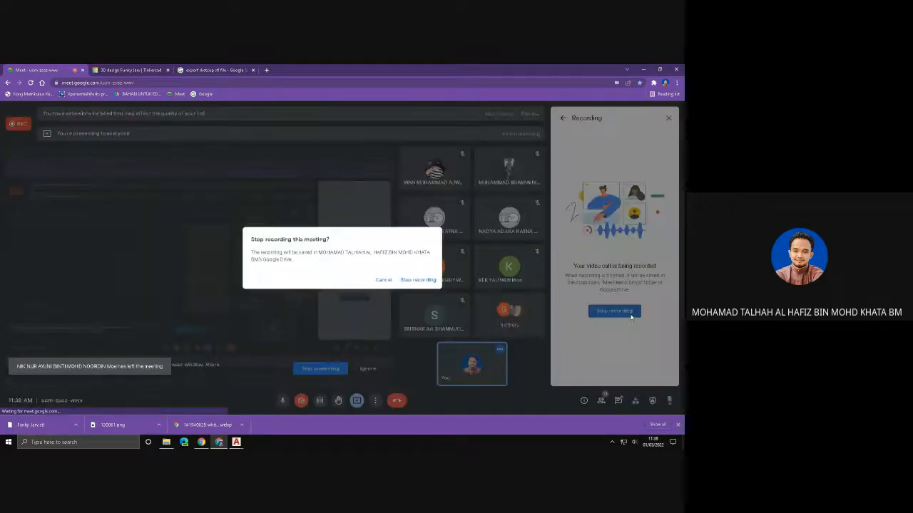